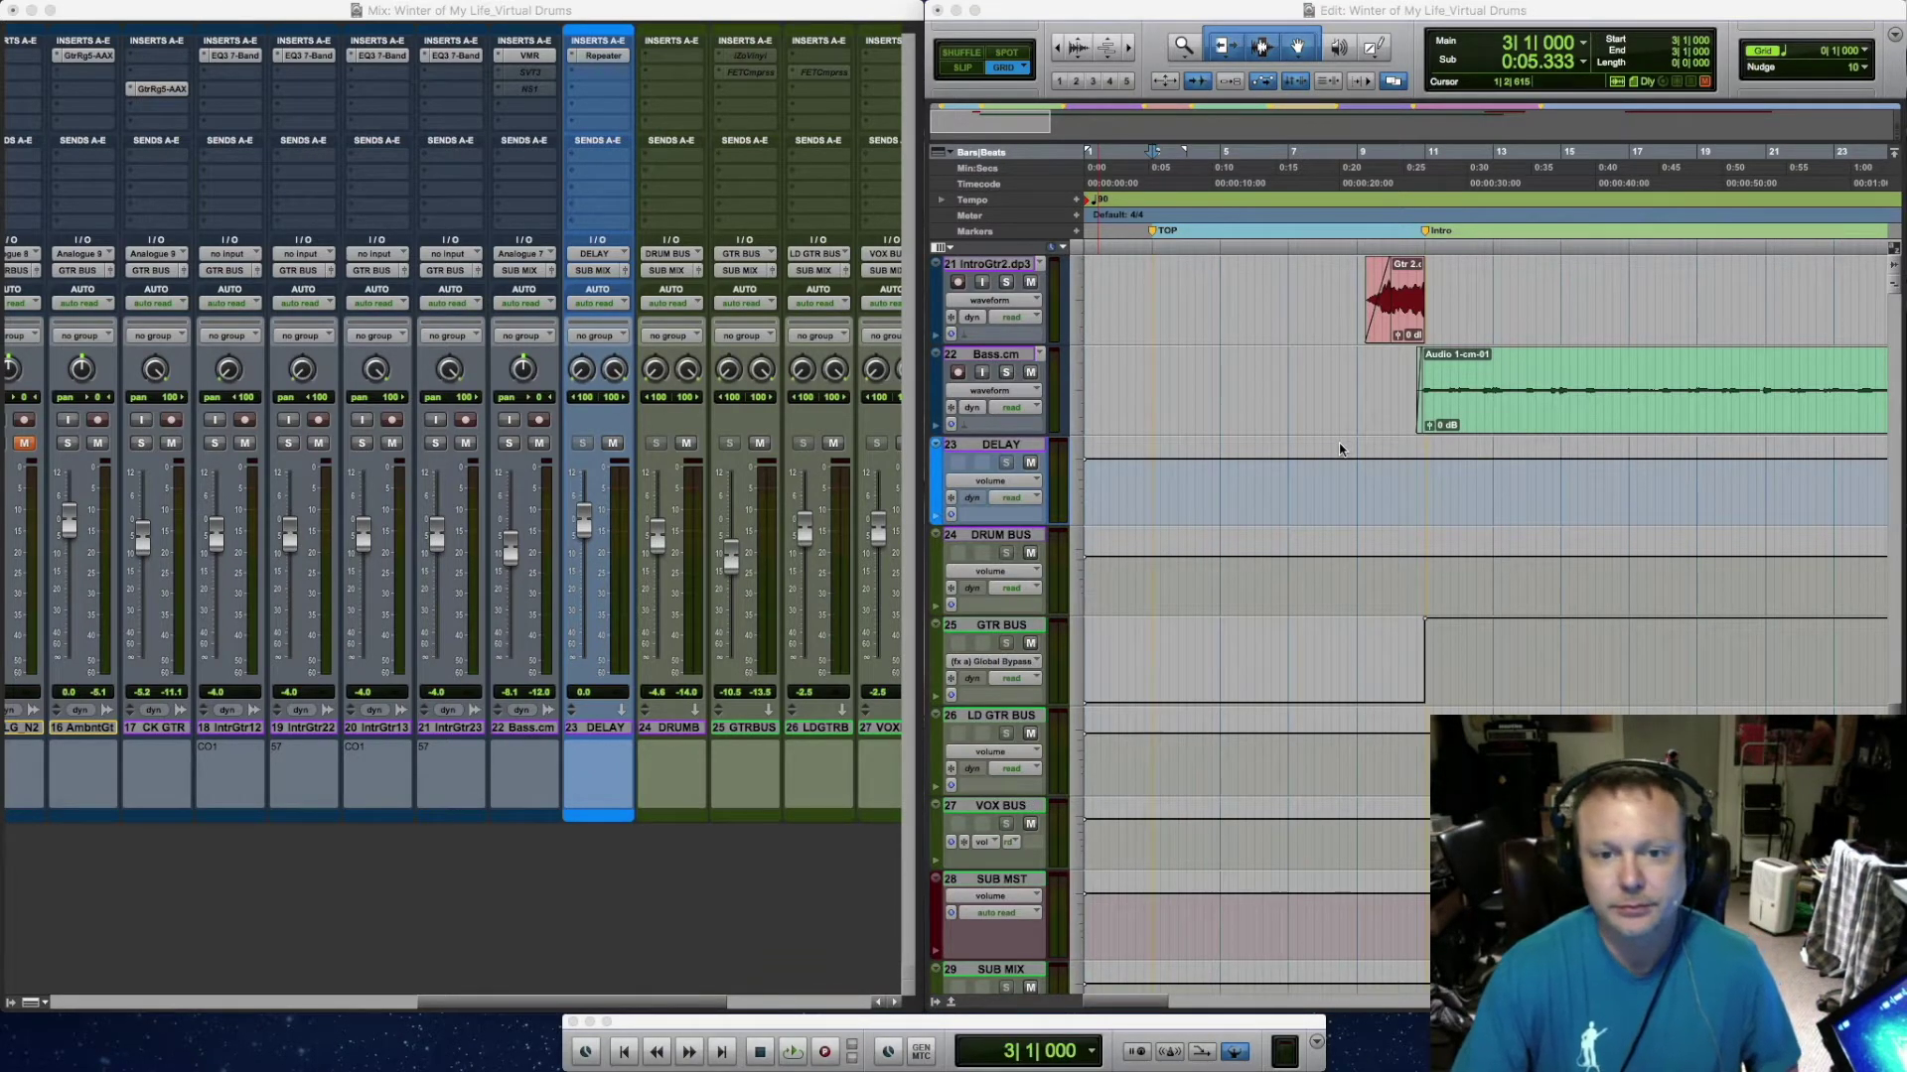
With Bass selected, create one stereo Instrument Track, Inst 1, via Shift+Cmd+N
{"action": "left_click", "coordinate": [972, 356]}
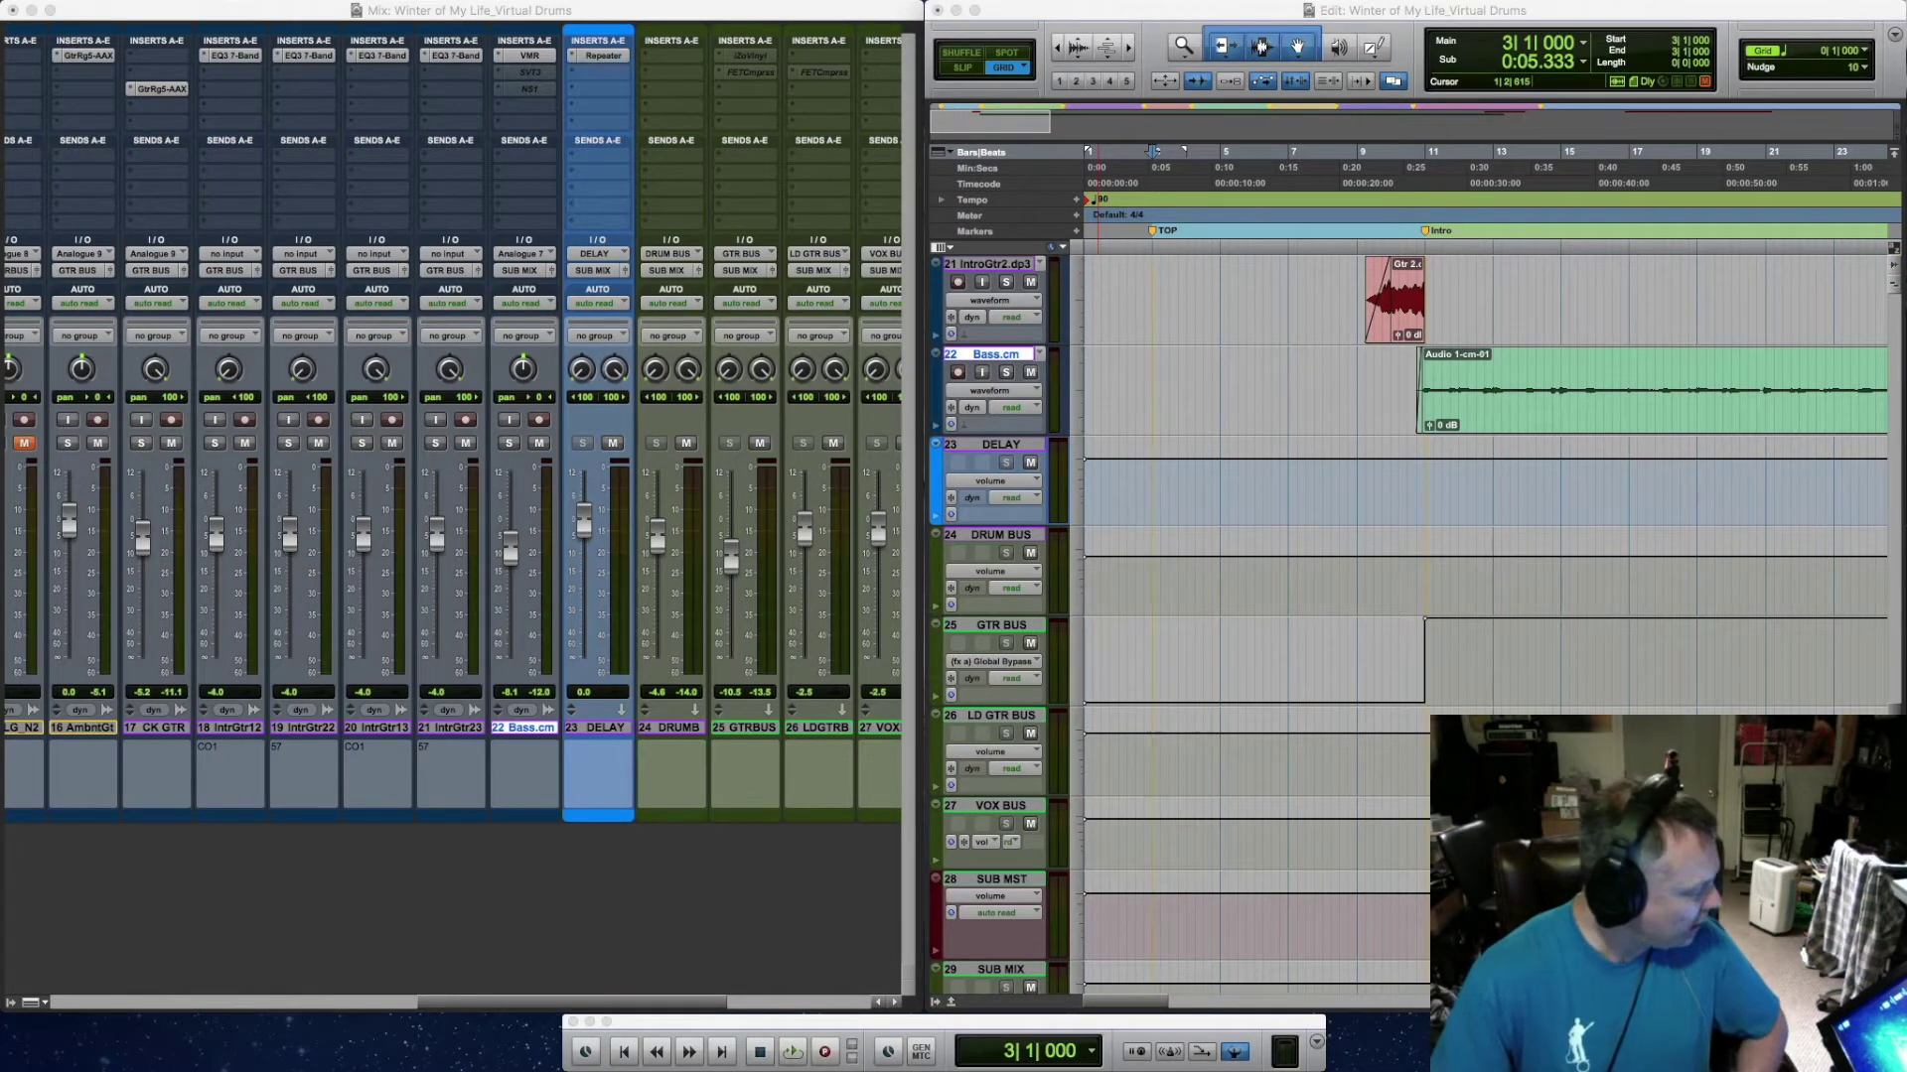
{"action": "key", "text": "super+shift+n"}
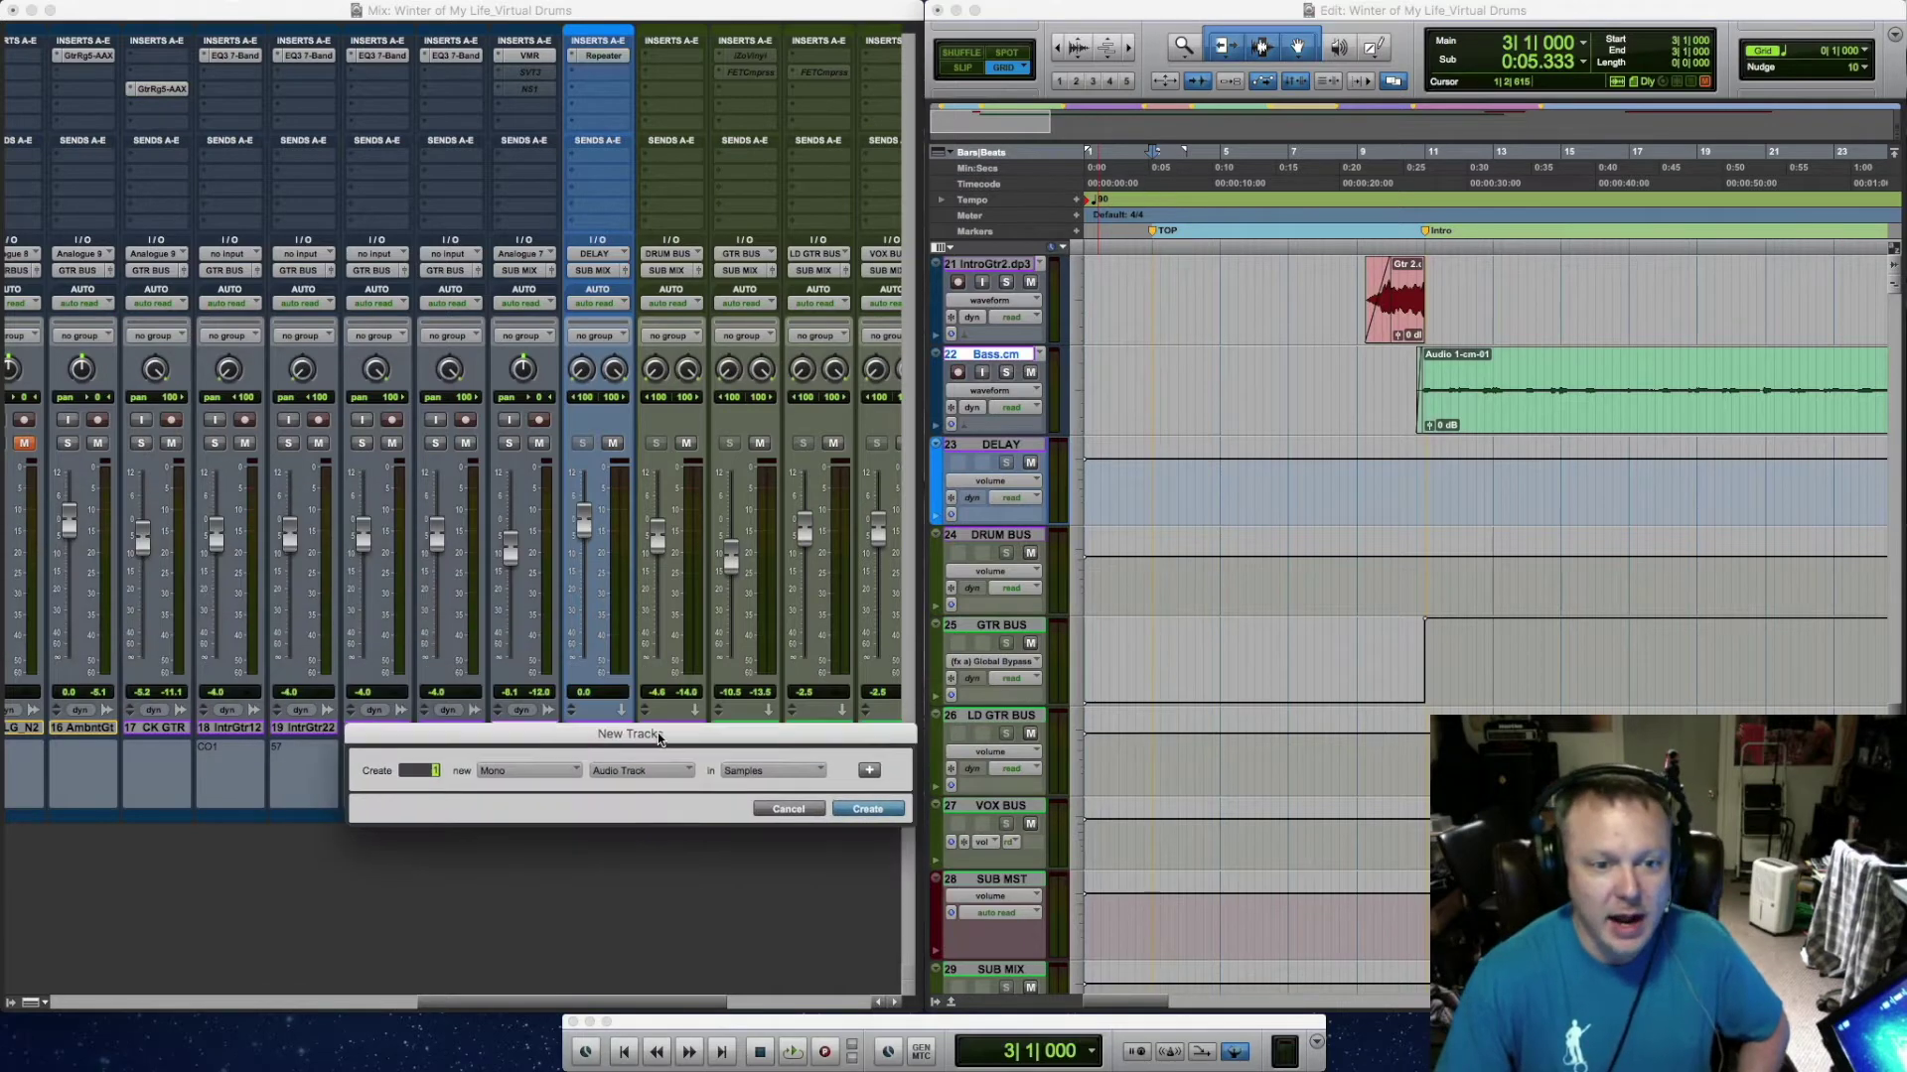
{"action": "left_click_drag", "start_coordinate": [659, 735], "coordinate": [1114, 608]}
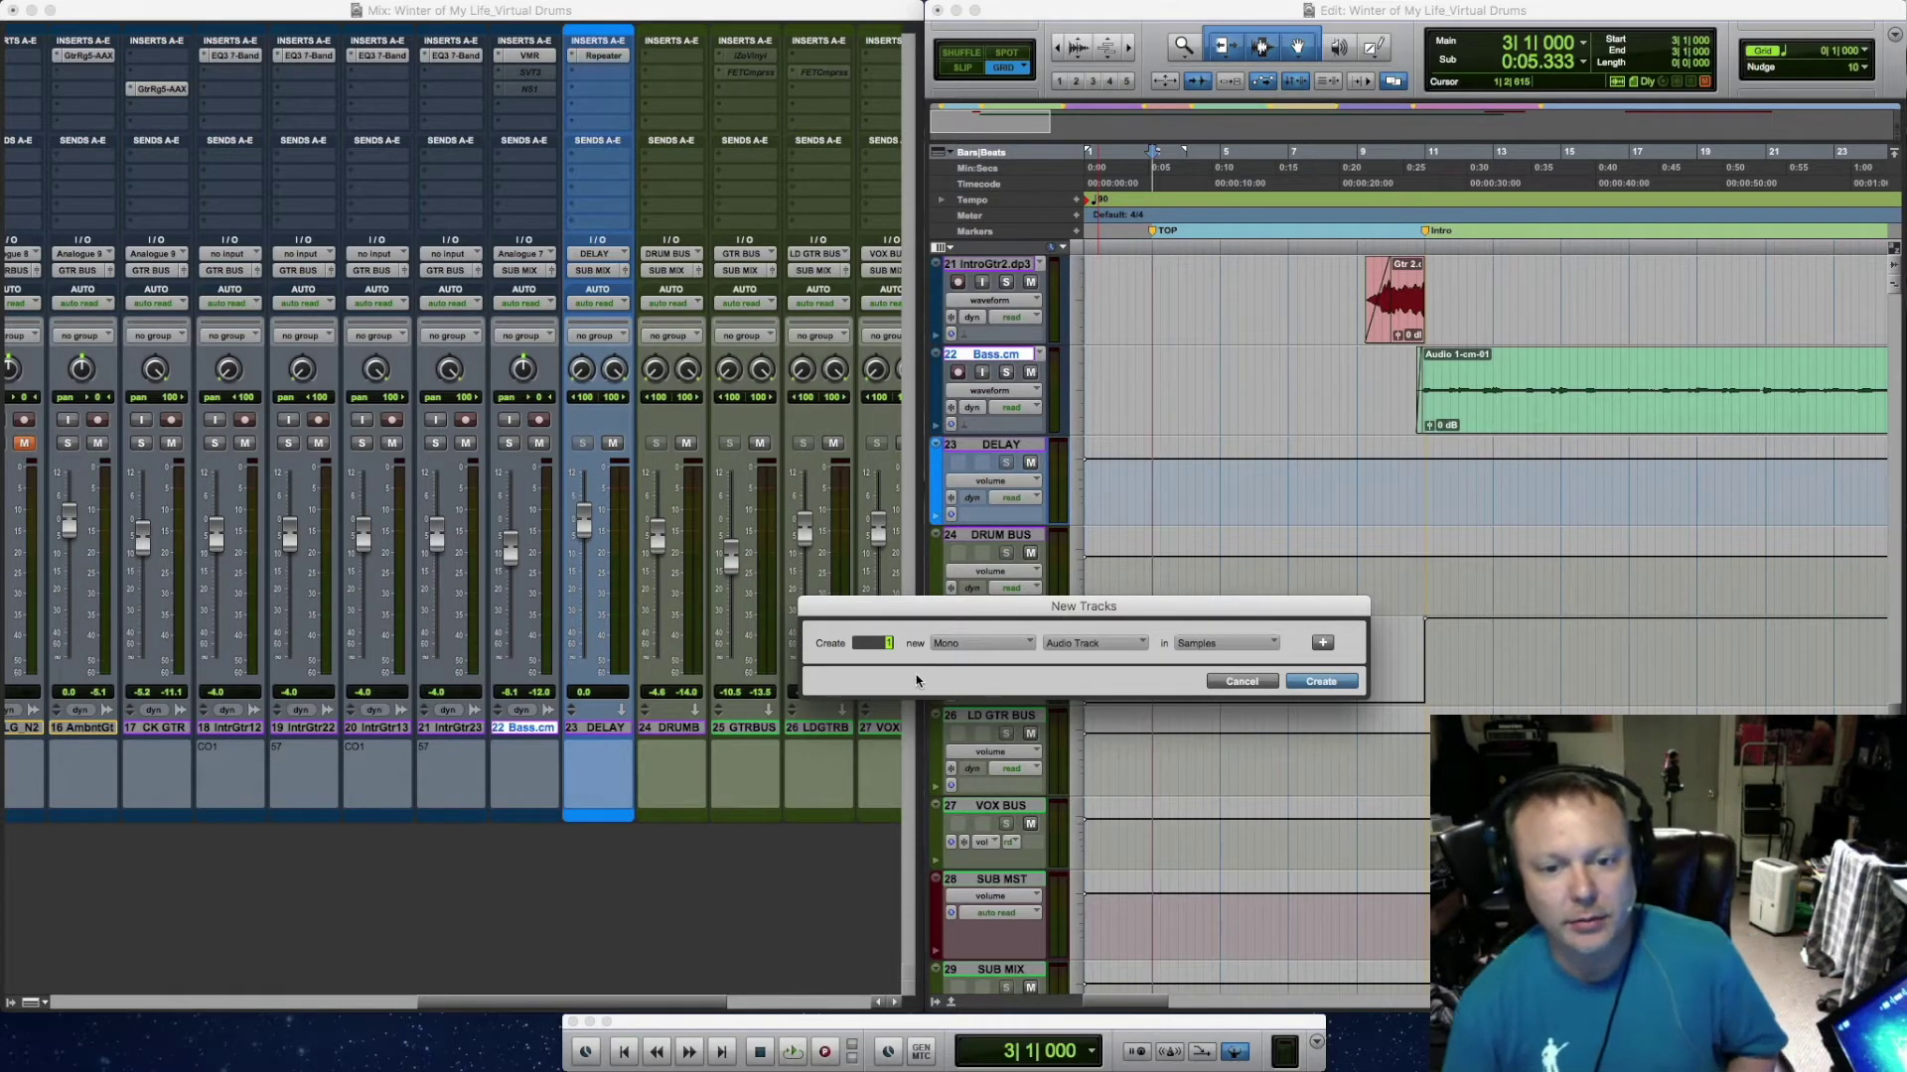
{"action": "left_click", "coordinate": [1024, 645]}
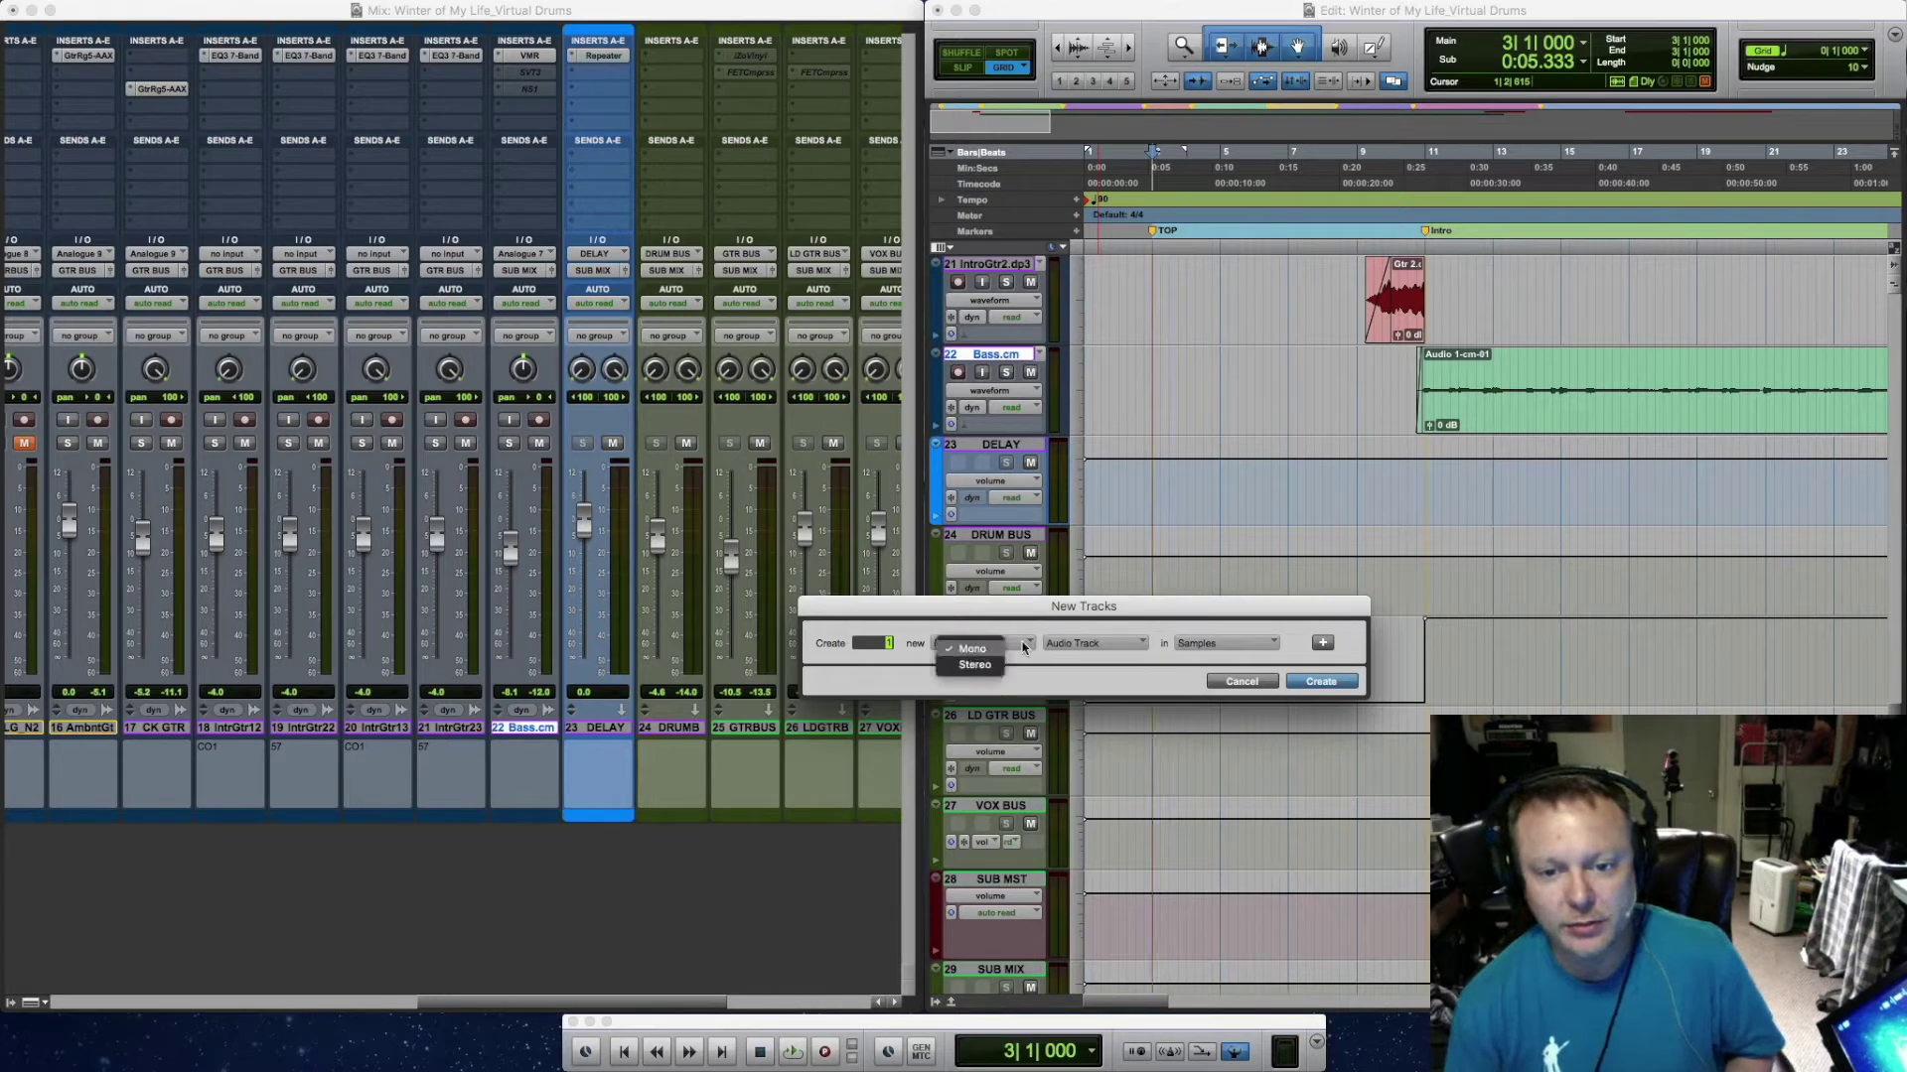
{"action": "left_click", "coordinate": [973, 664]}
{"action": "left_click", "coordinate": [1104, 647]}
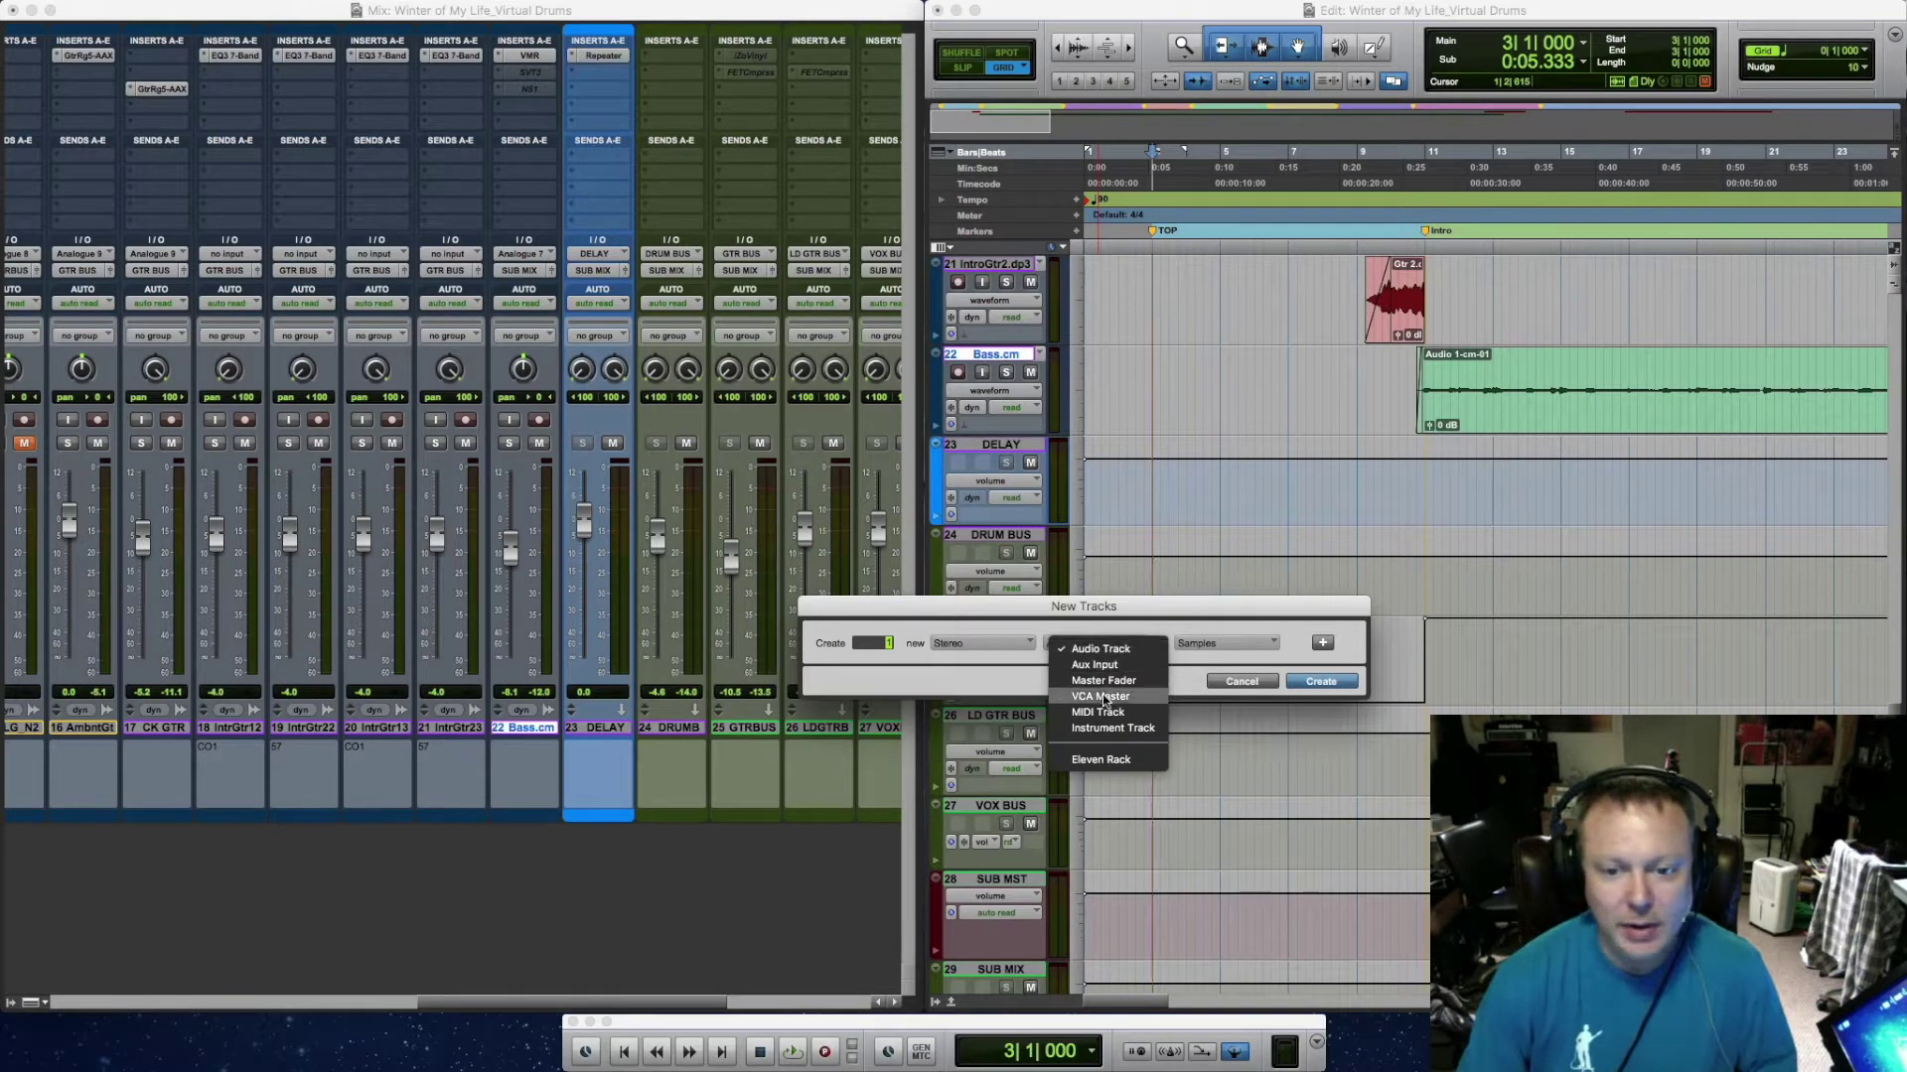
{"action": "left_click", "coordinate": [1106, 728]}
{"action": "left_click", "coordinate": [1320, 682]}
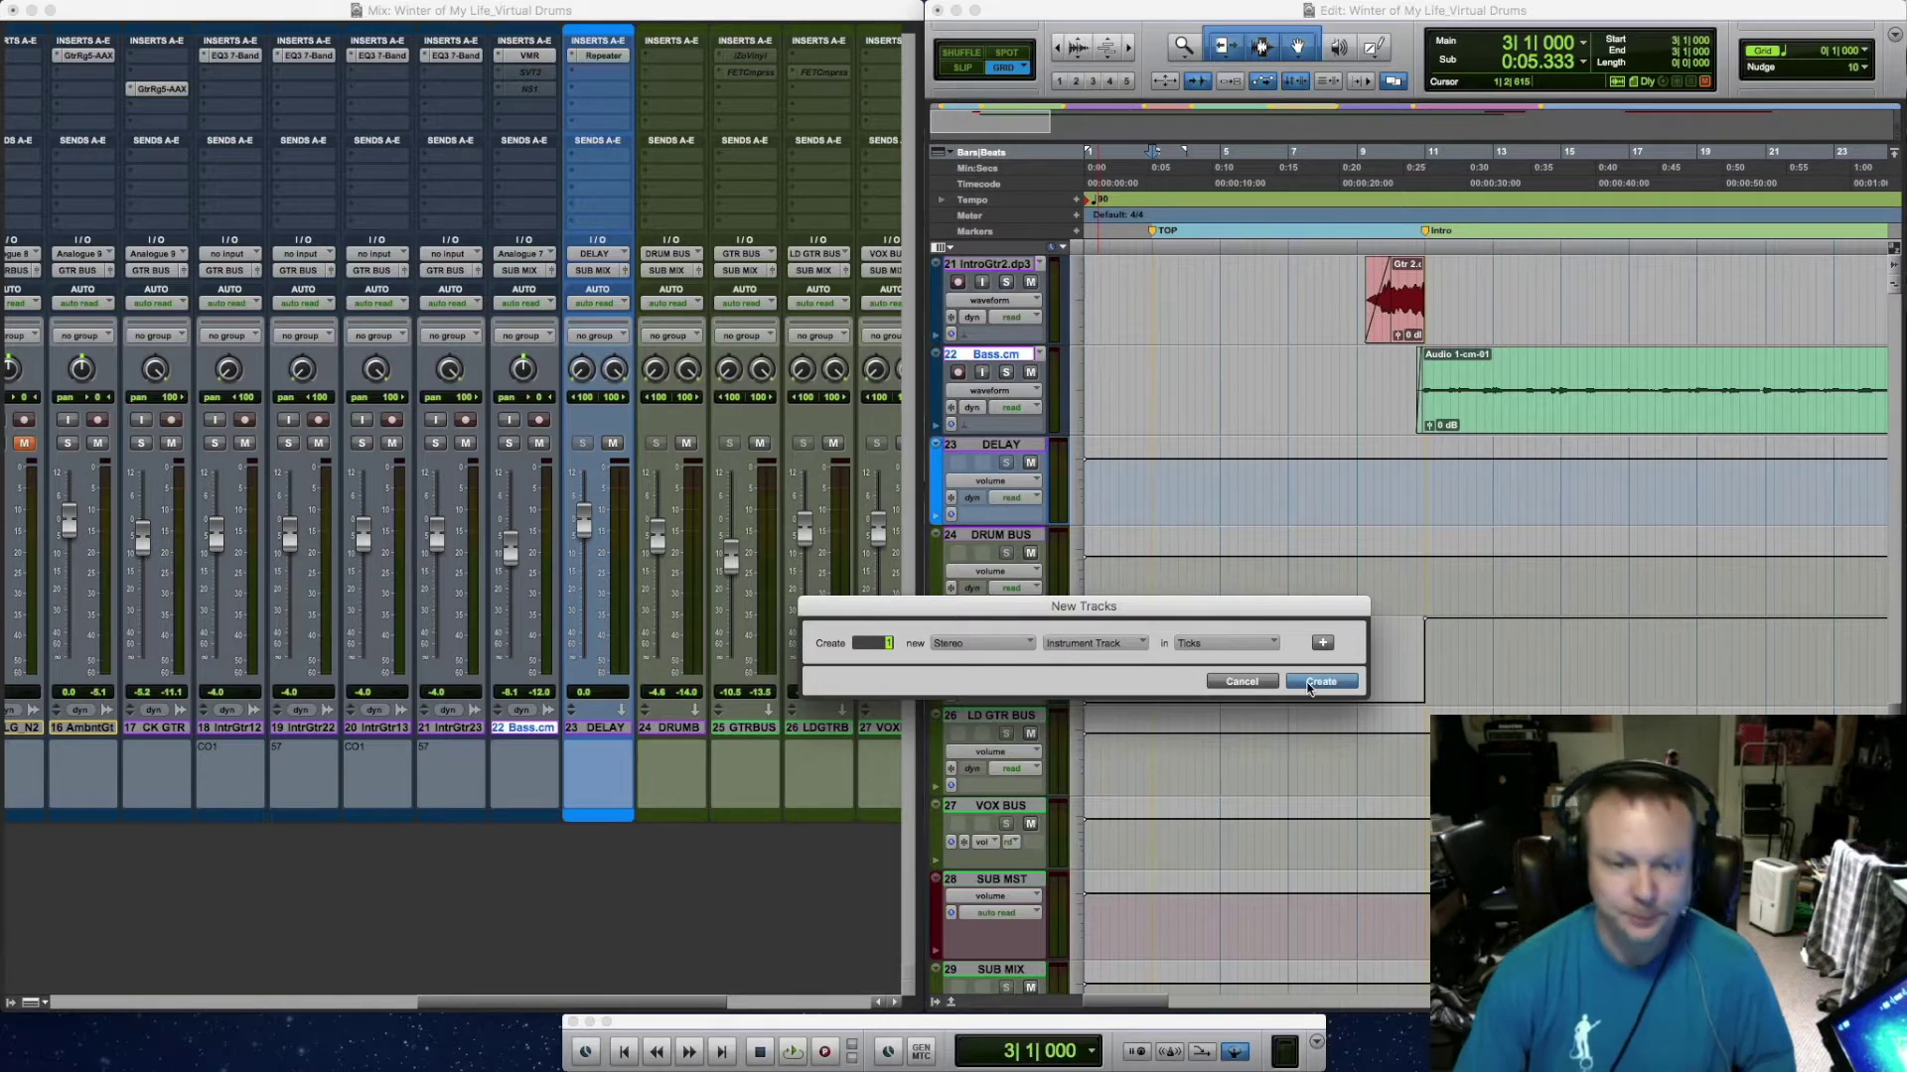
{"action": "left_click", "coordinate": [598, 727]}
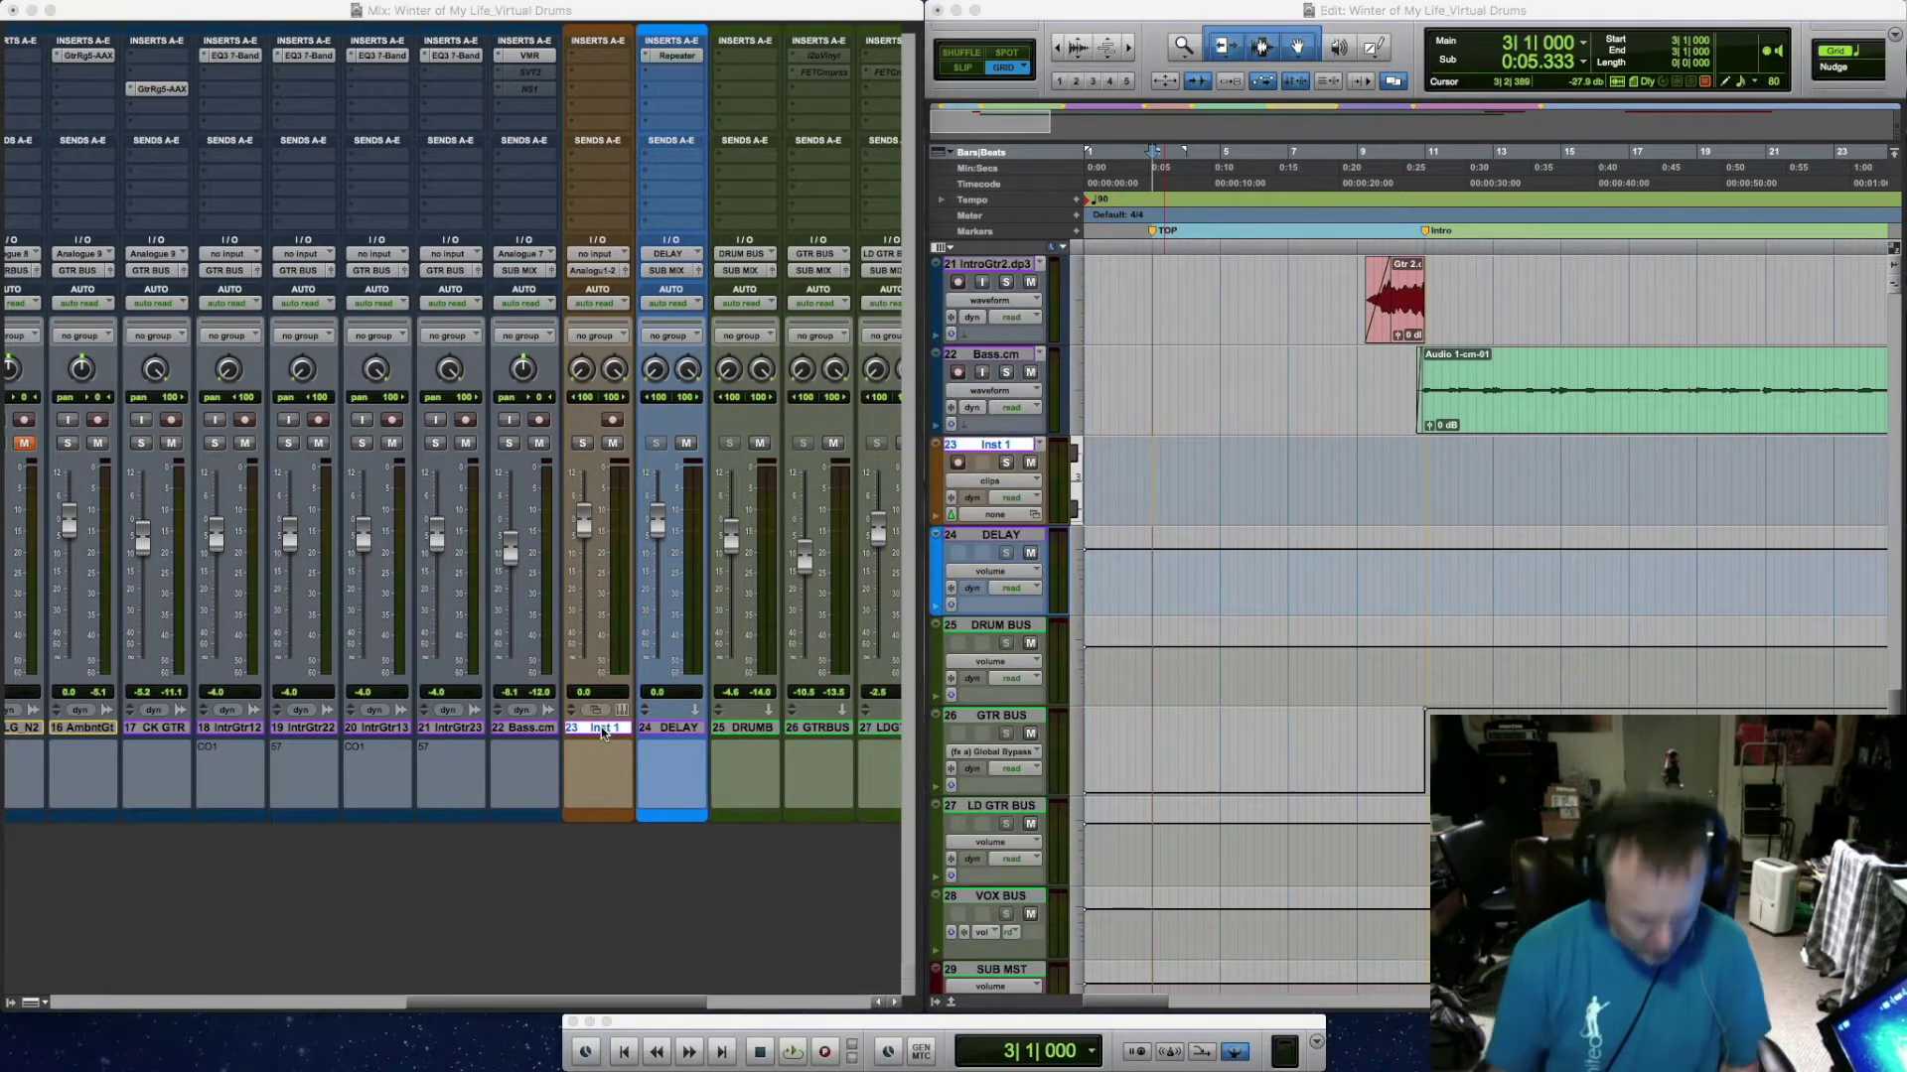
Rename the new track Drums and insert Addictive Drums 2 on its first insert slot
{"action": "type", "text": "Drums"}
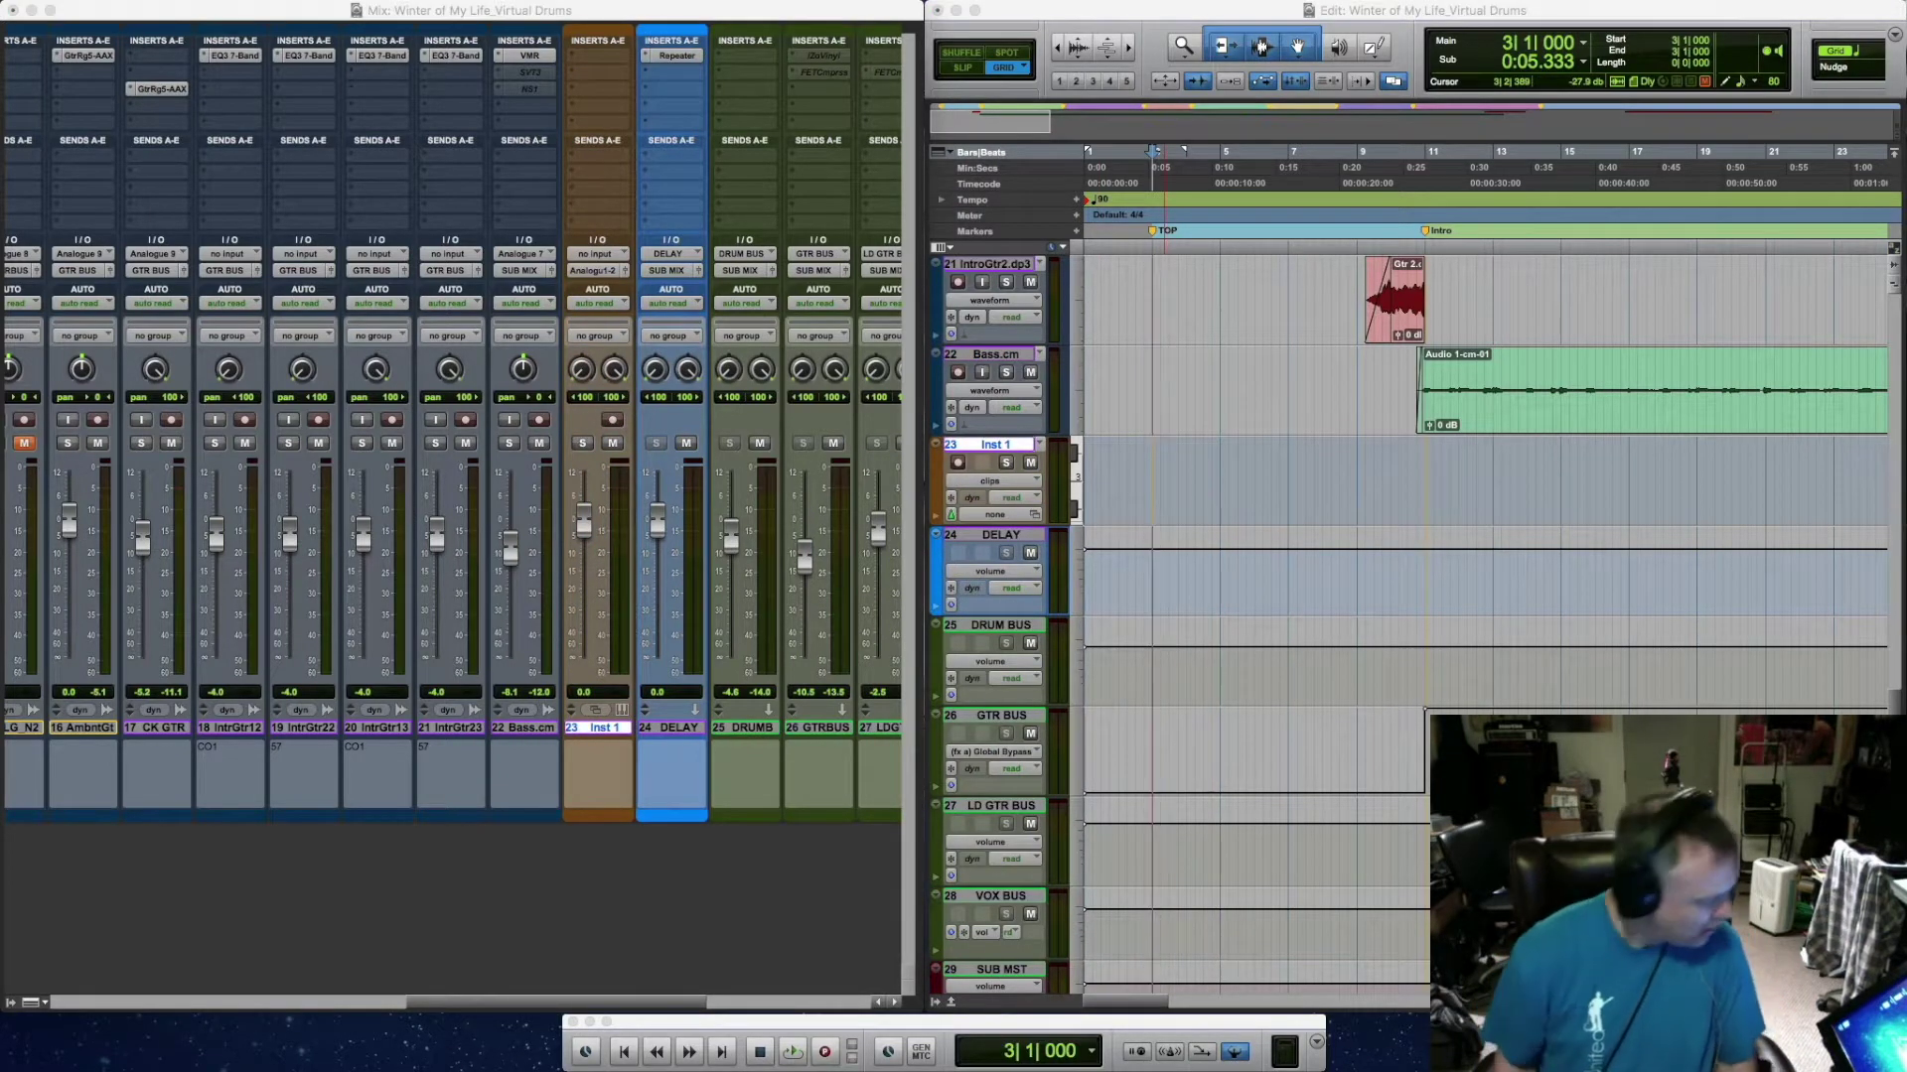
{"action": "key", "text": "Return"}
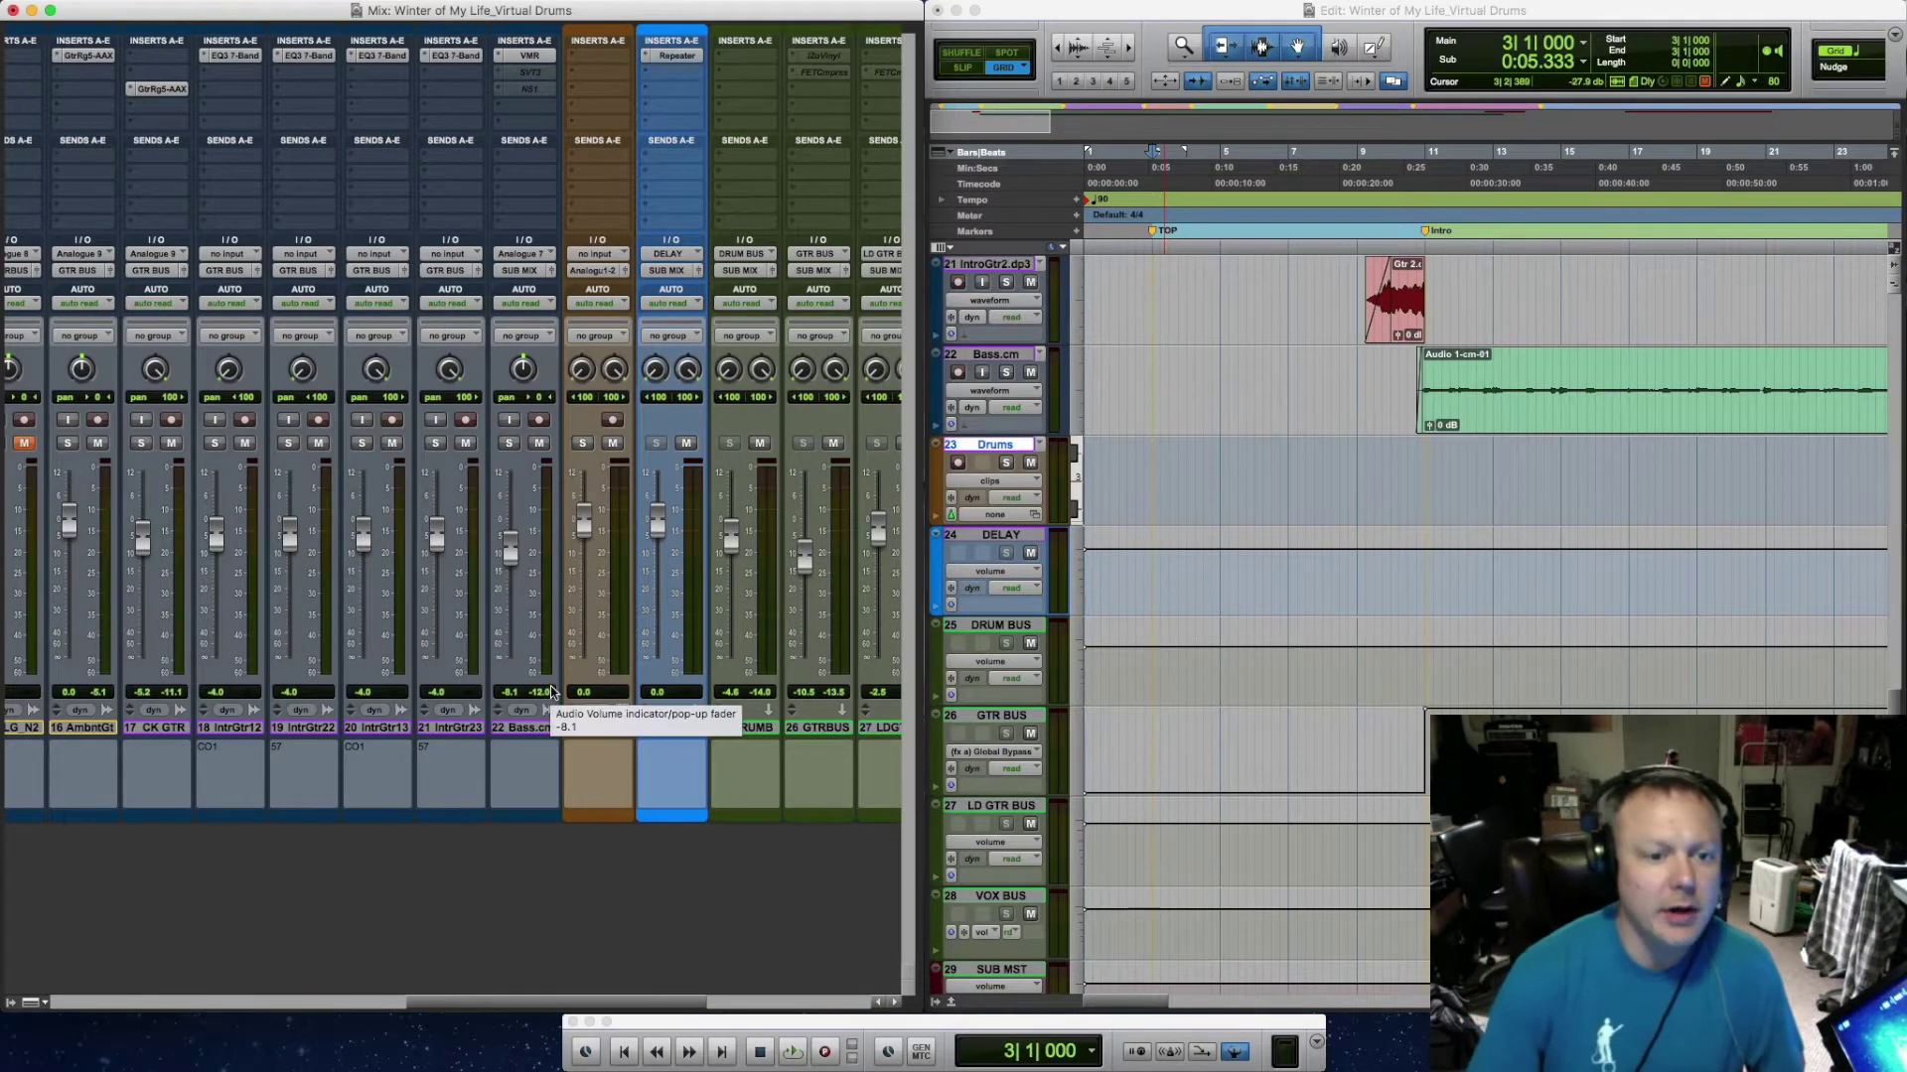
{"action": "left_click", "coordinate": [595, 57]}
{"action": "mouse_move", "coordinate": [675, 140]}
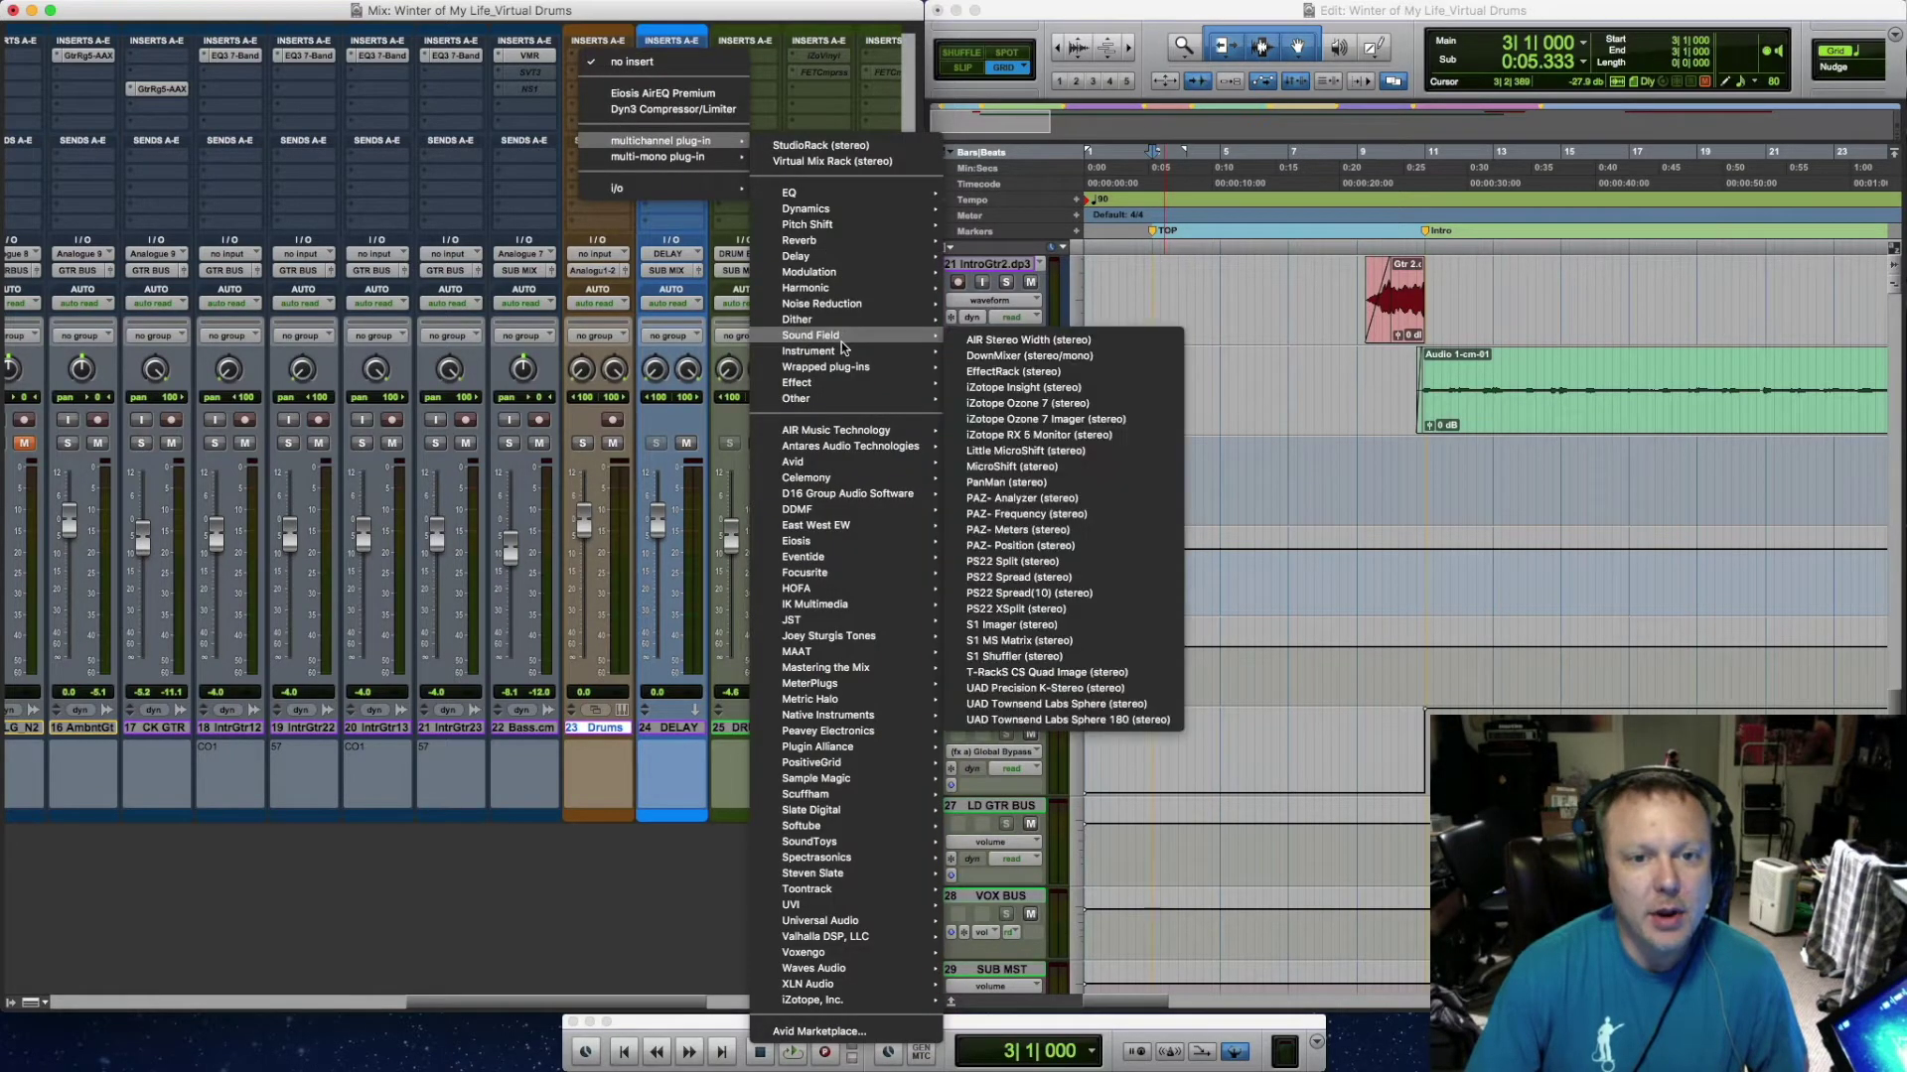
{"action": "mouse_move", "coordinate": [845, 355]}
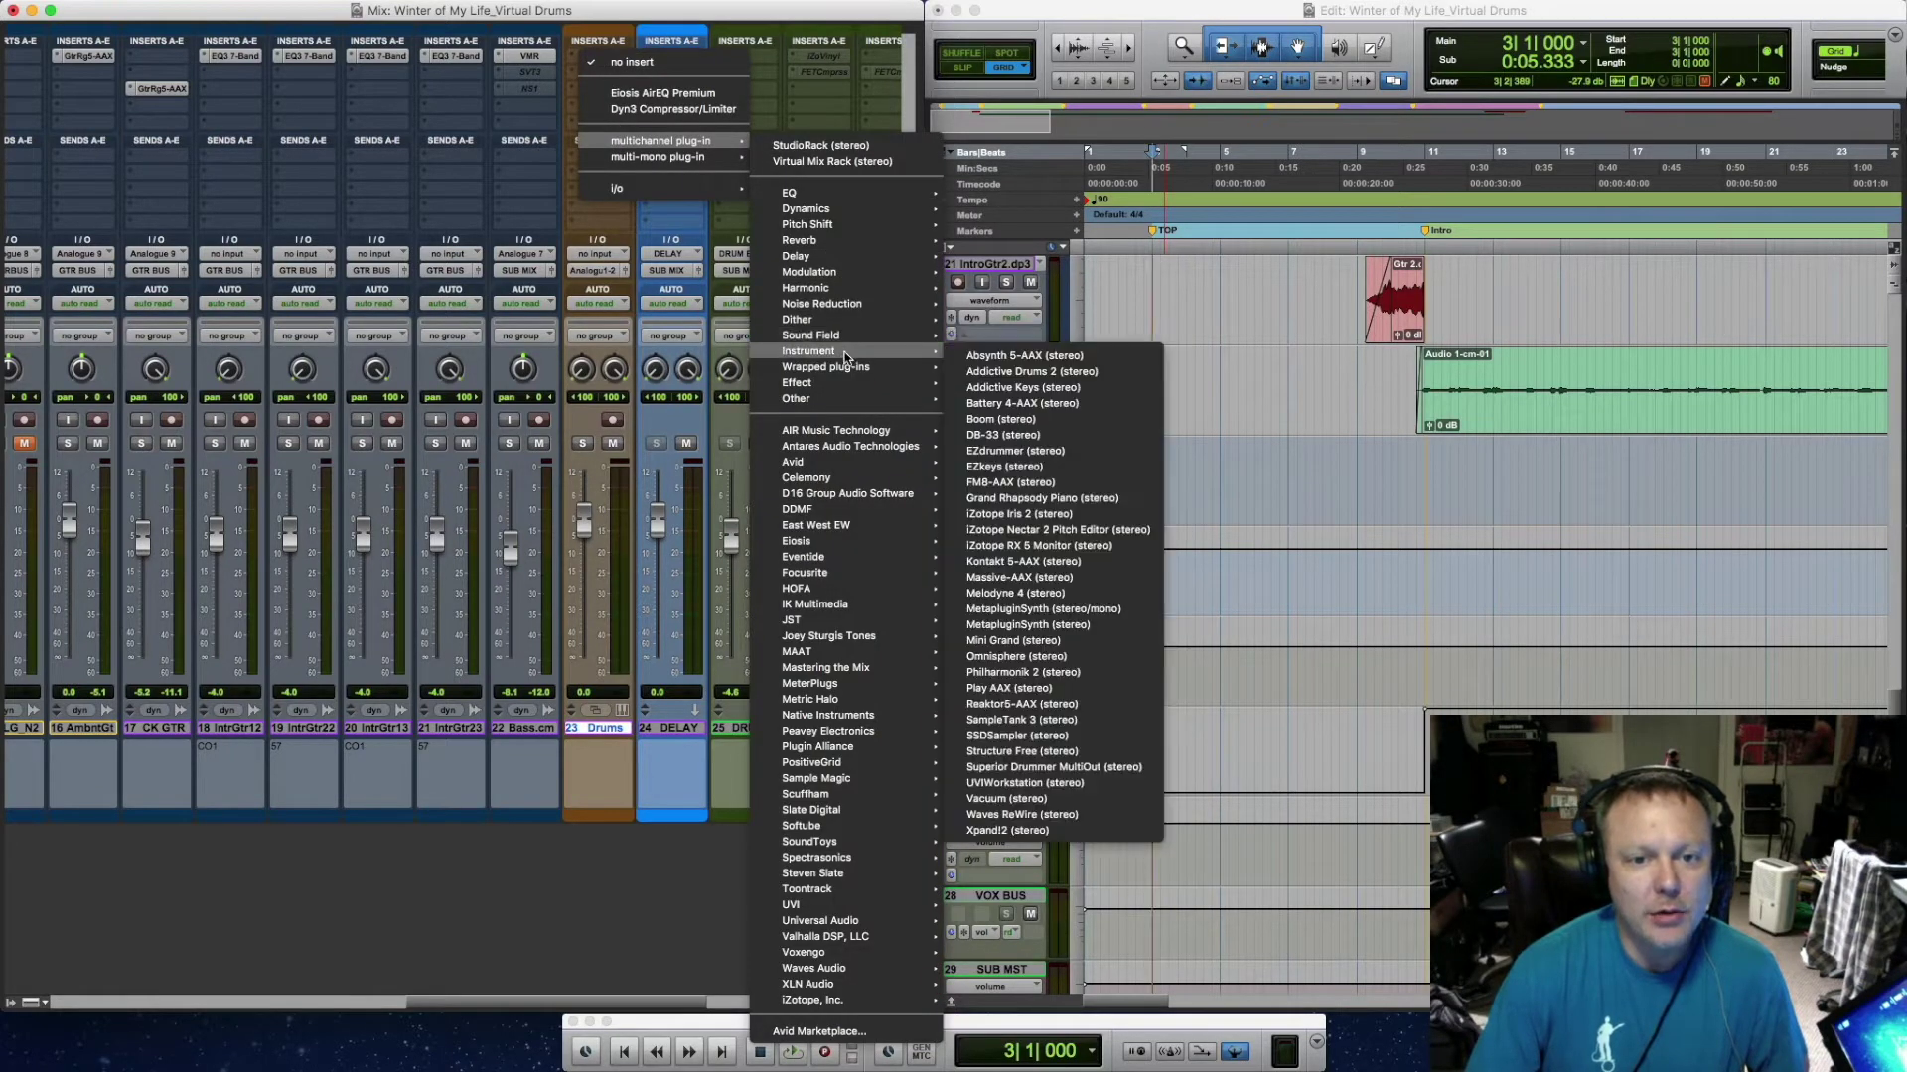
{"action": "left_click", "coordinate": [996, 372]}
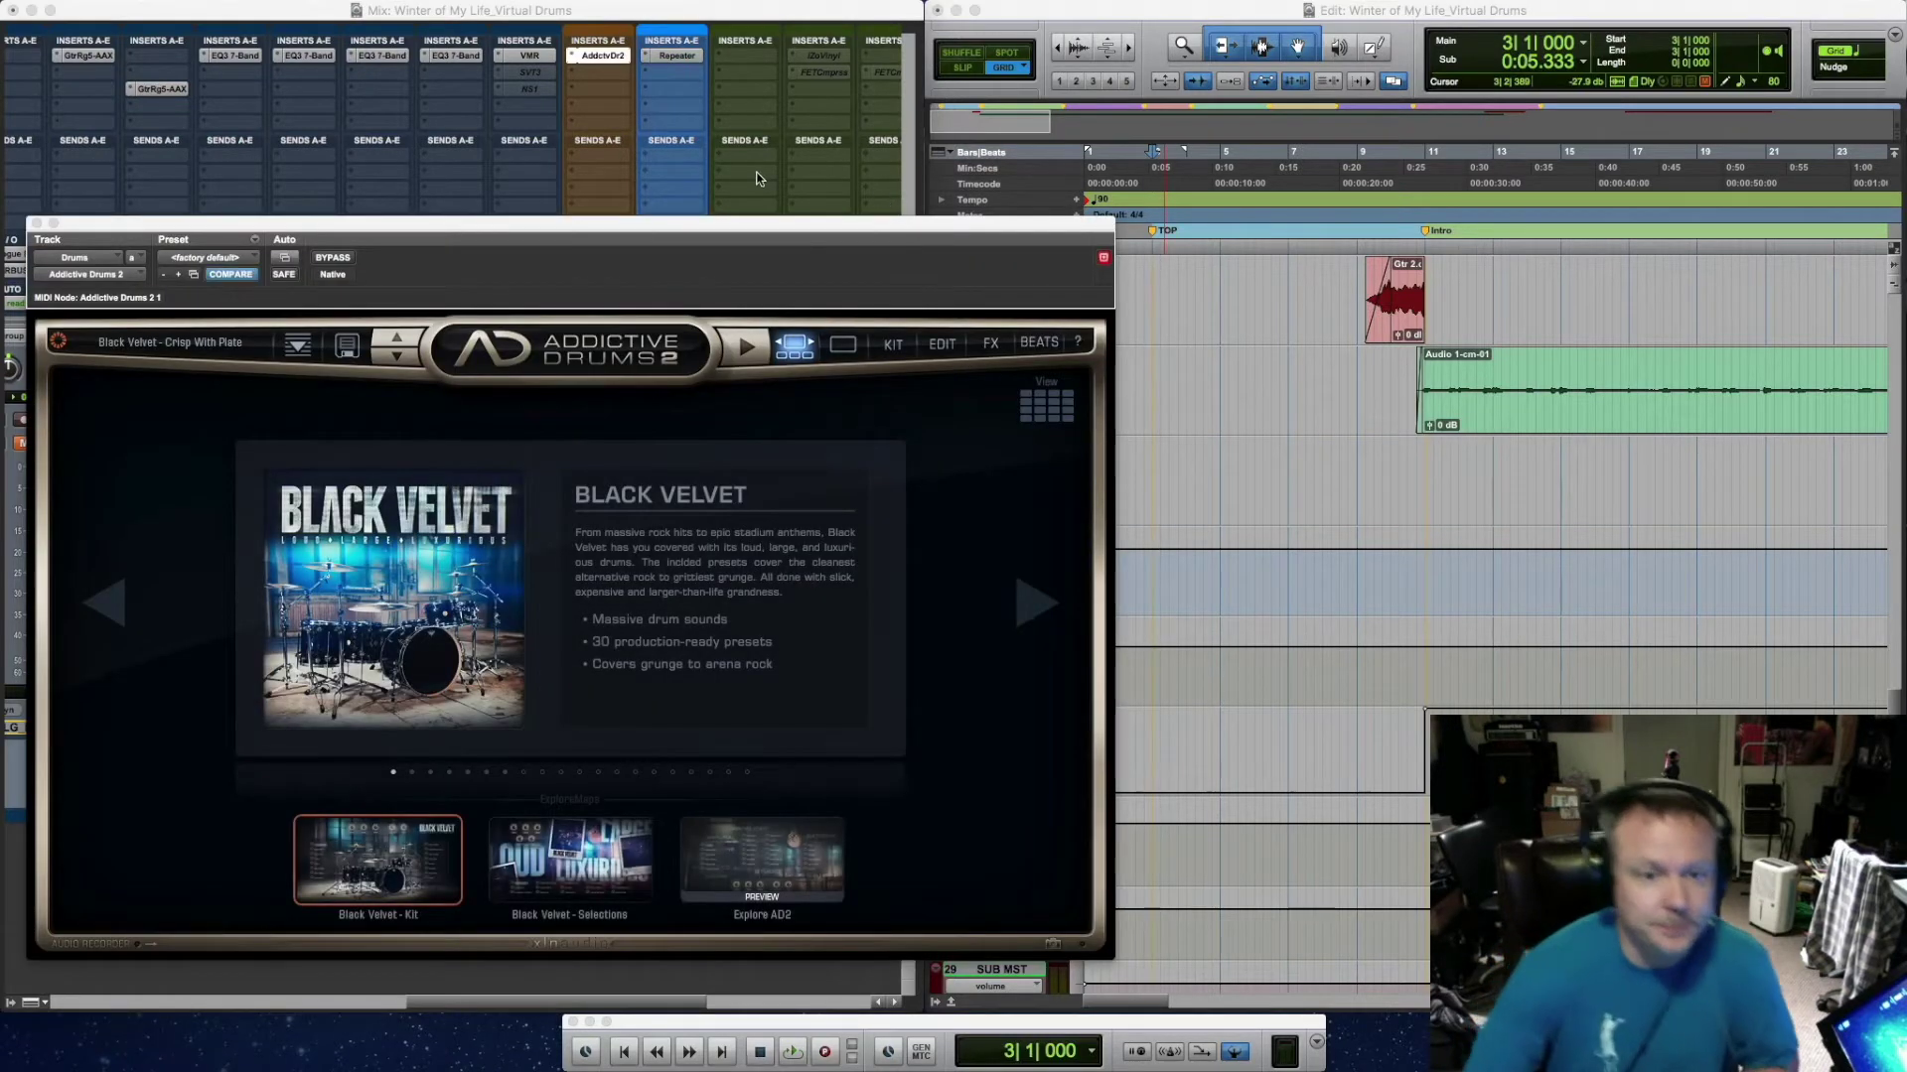
{"action": "left_click_drag", "start_coordinate": [722, 234], "coordinate": [1414, 188]}
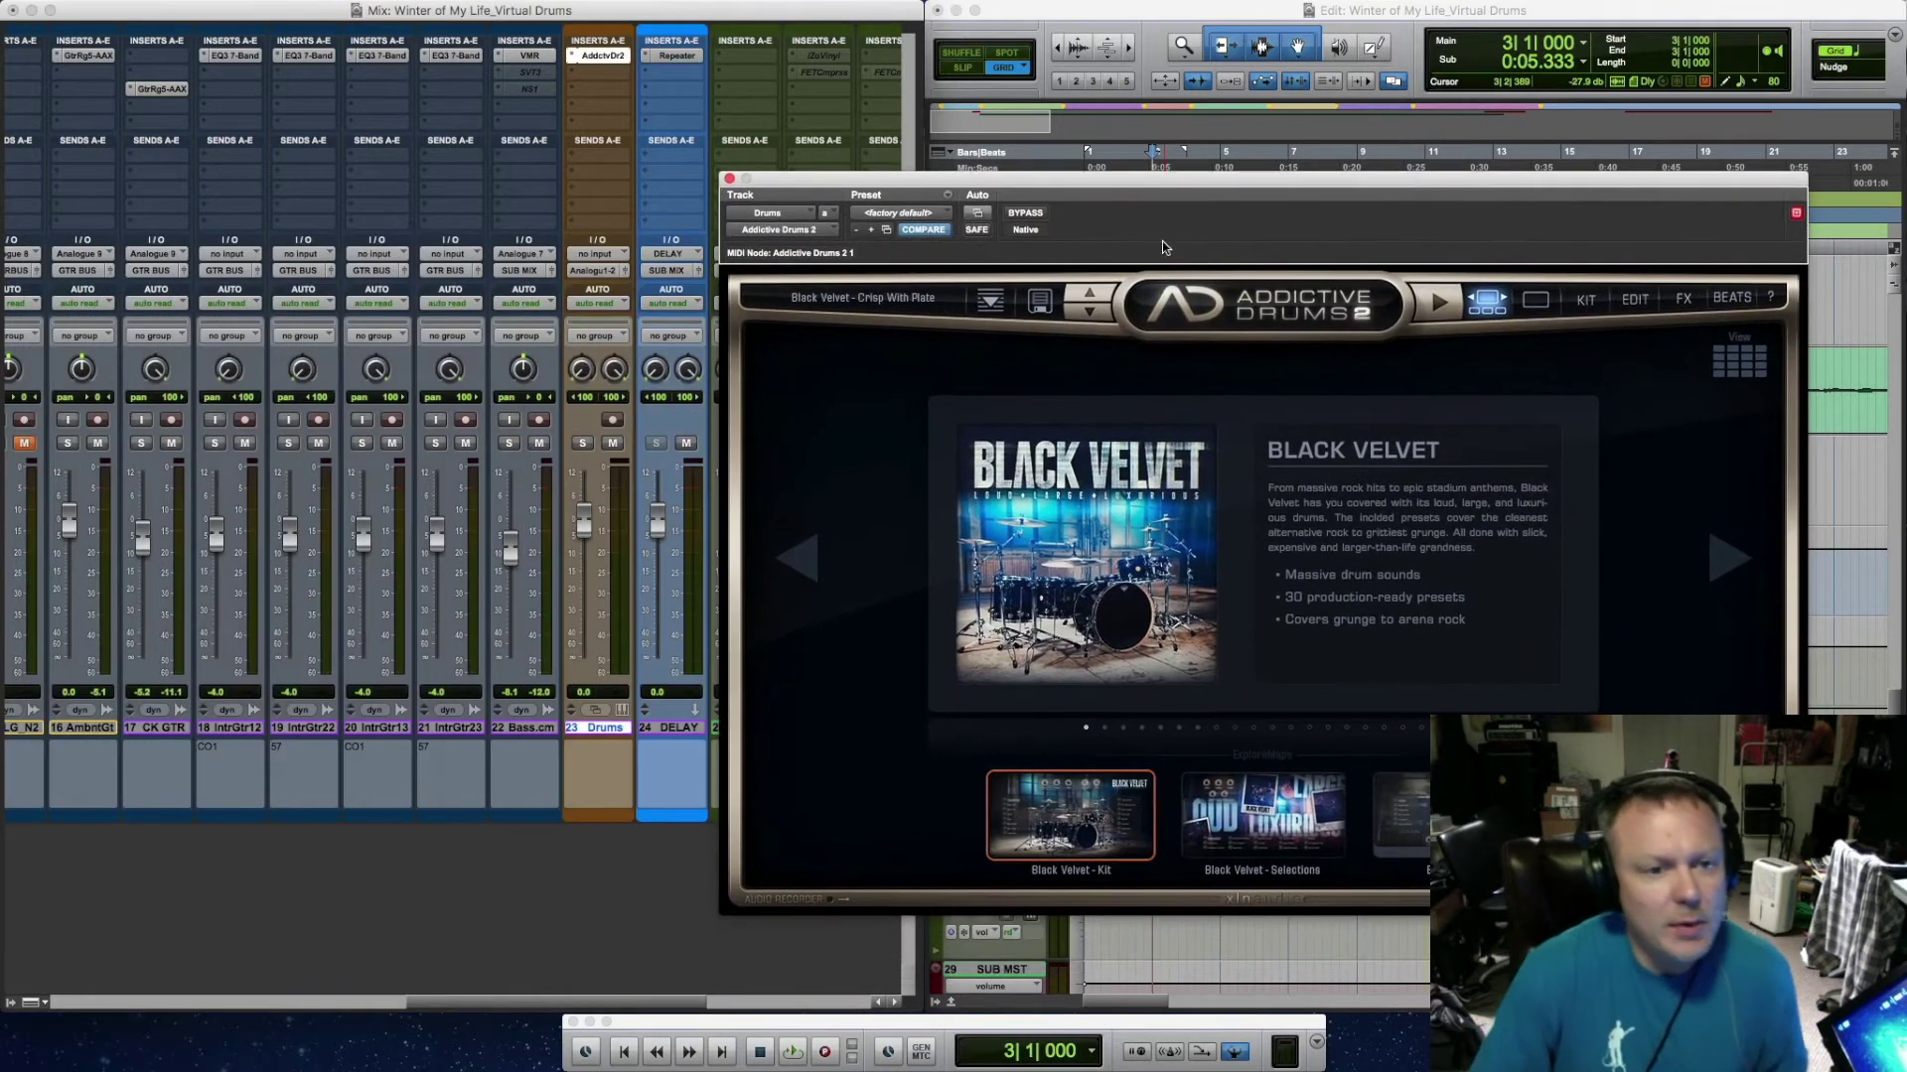
Route the Drums track output to the DRUM BUS
{"action": "left_click", "coordinate": [599, 273]}
{"action": "mouse_move", "coordinate": [604, 321]}
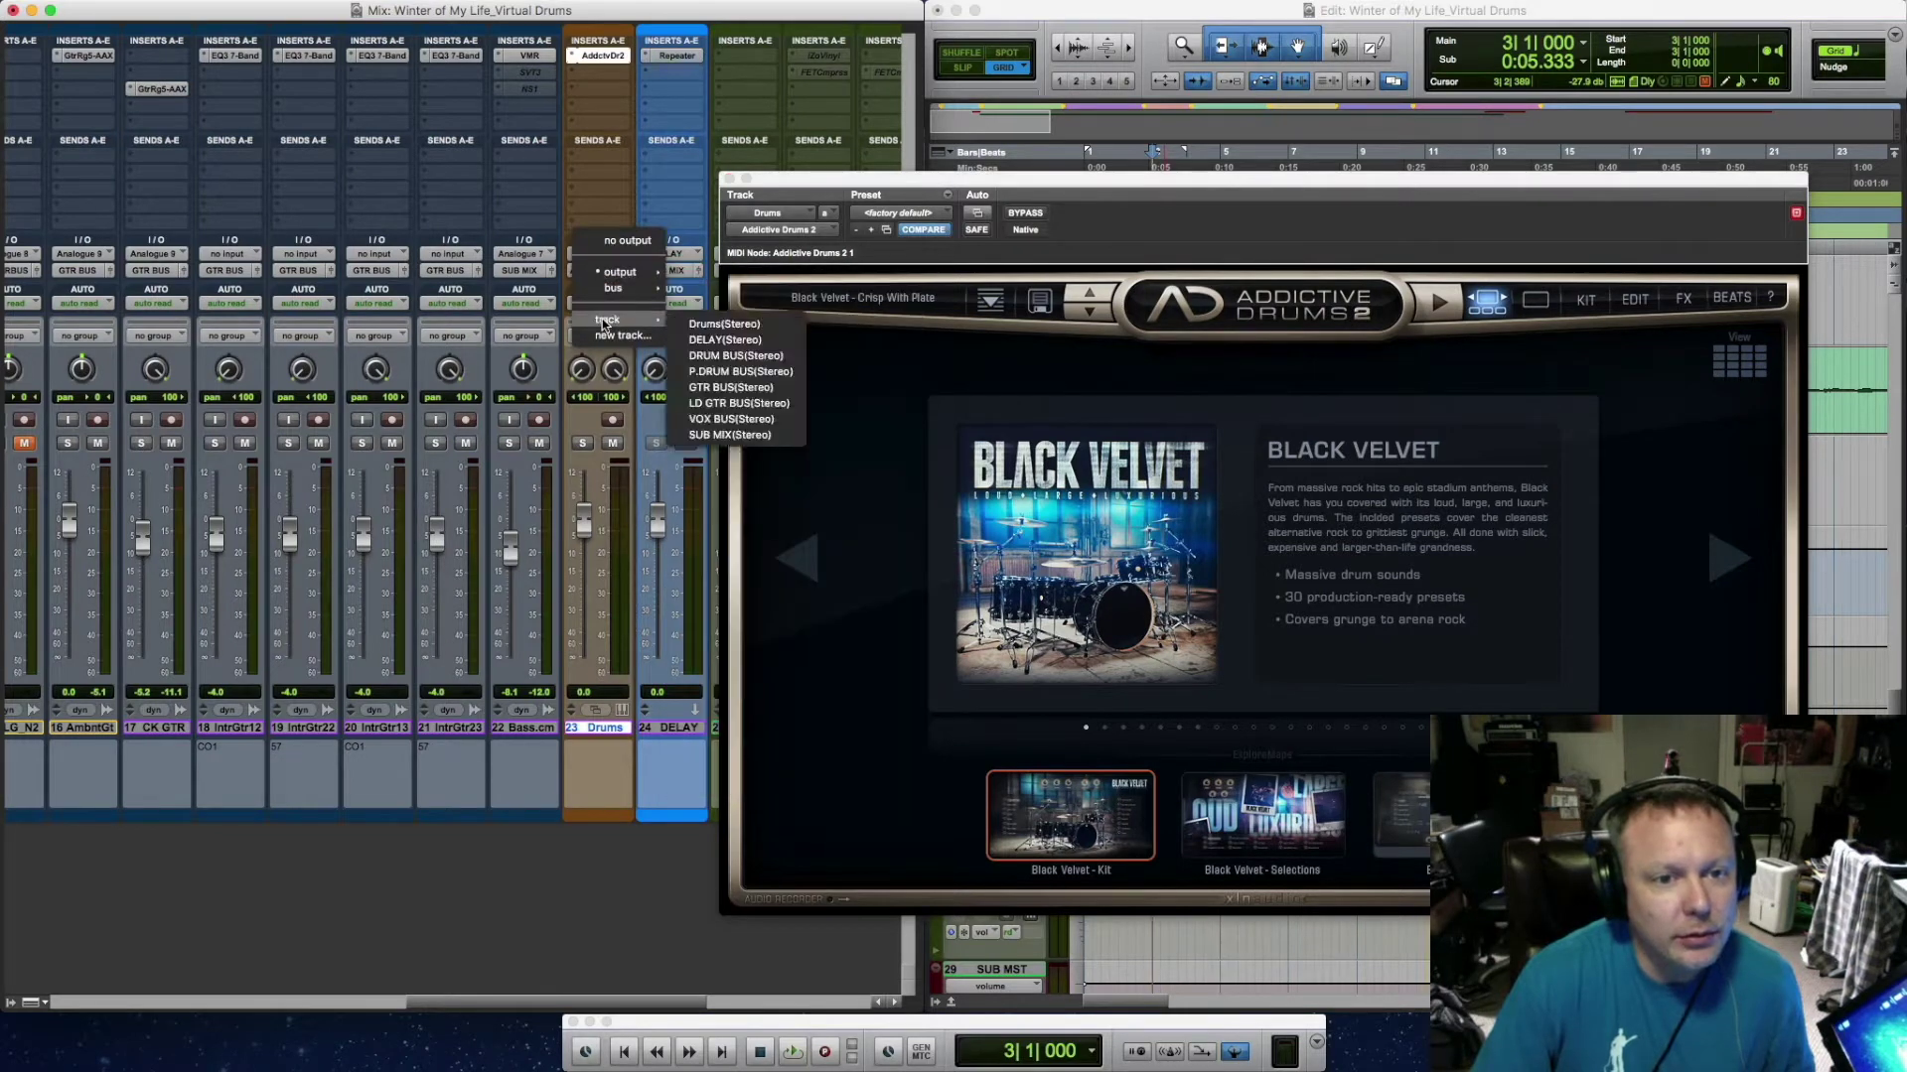
{"action": "left_click", "coordinate": [736, 355]}
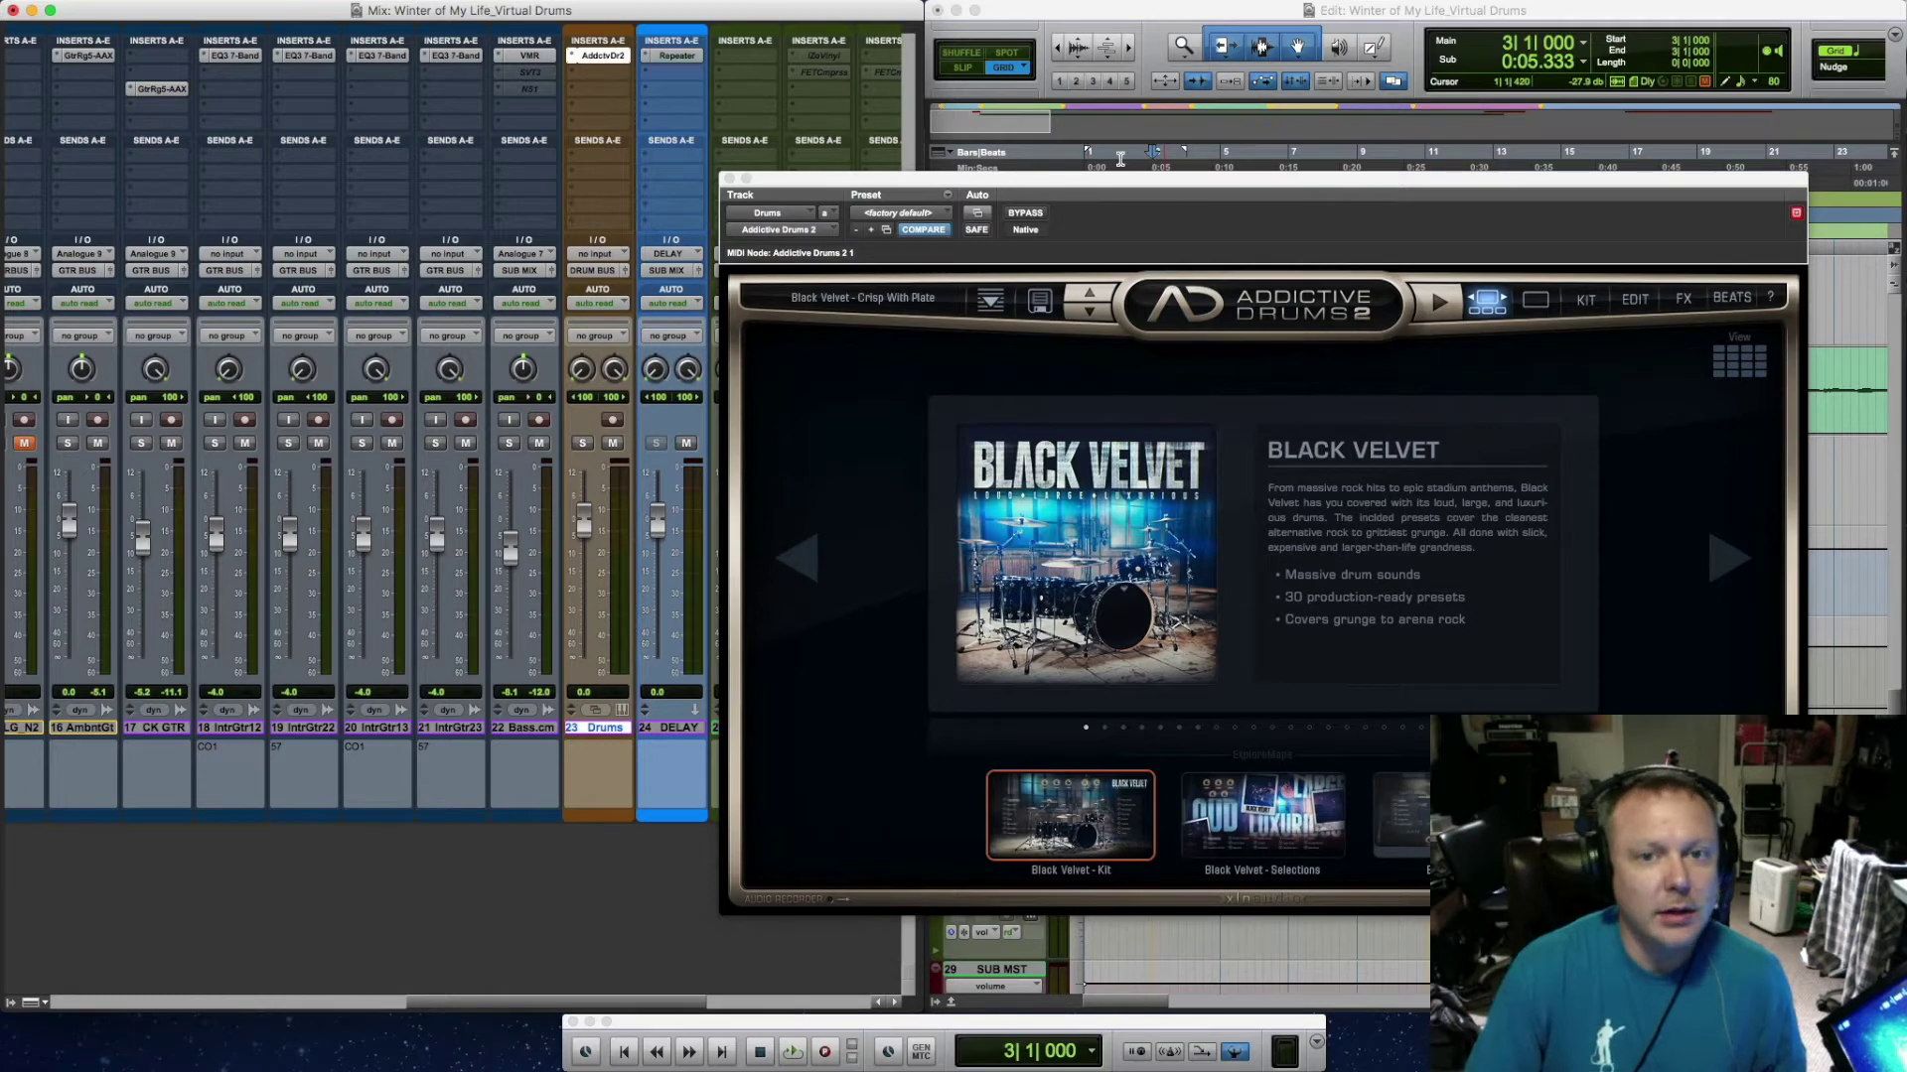
{"action": "left_click_drag", "start_coordinate": [1180, 186], "coordinate": [511, 30]}
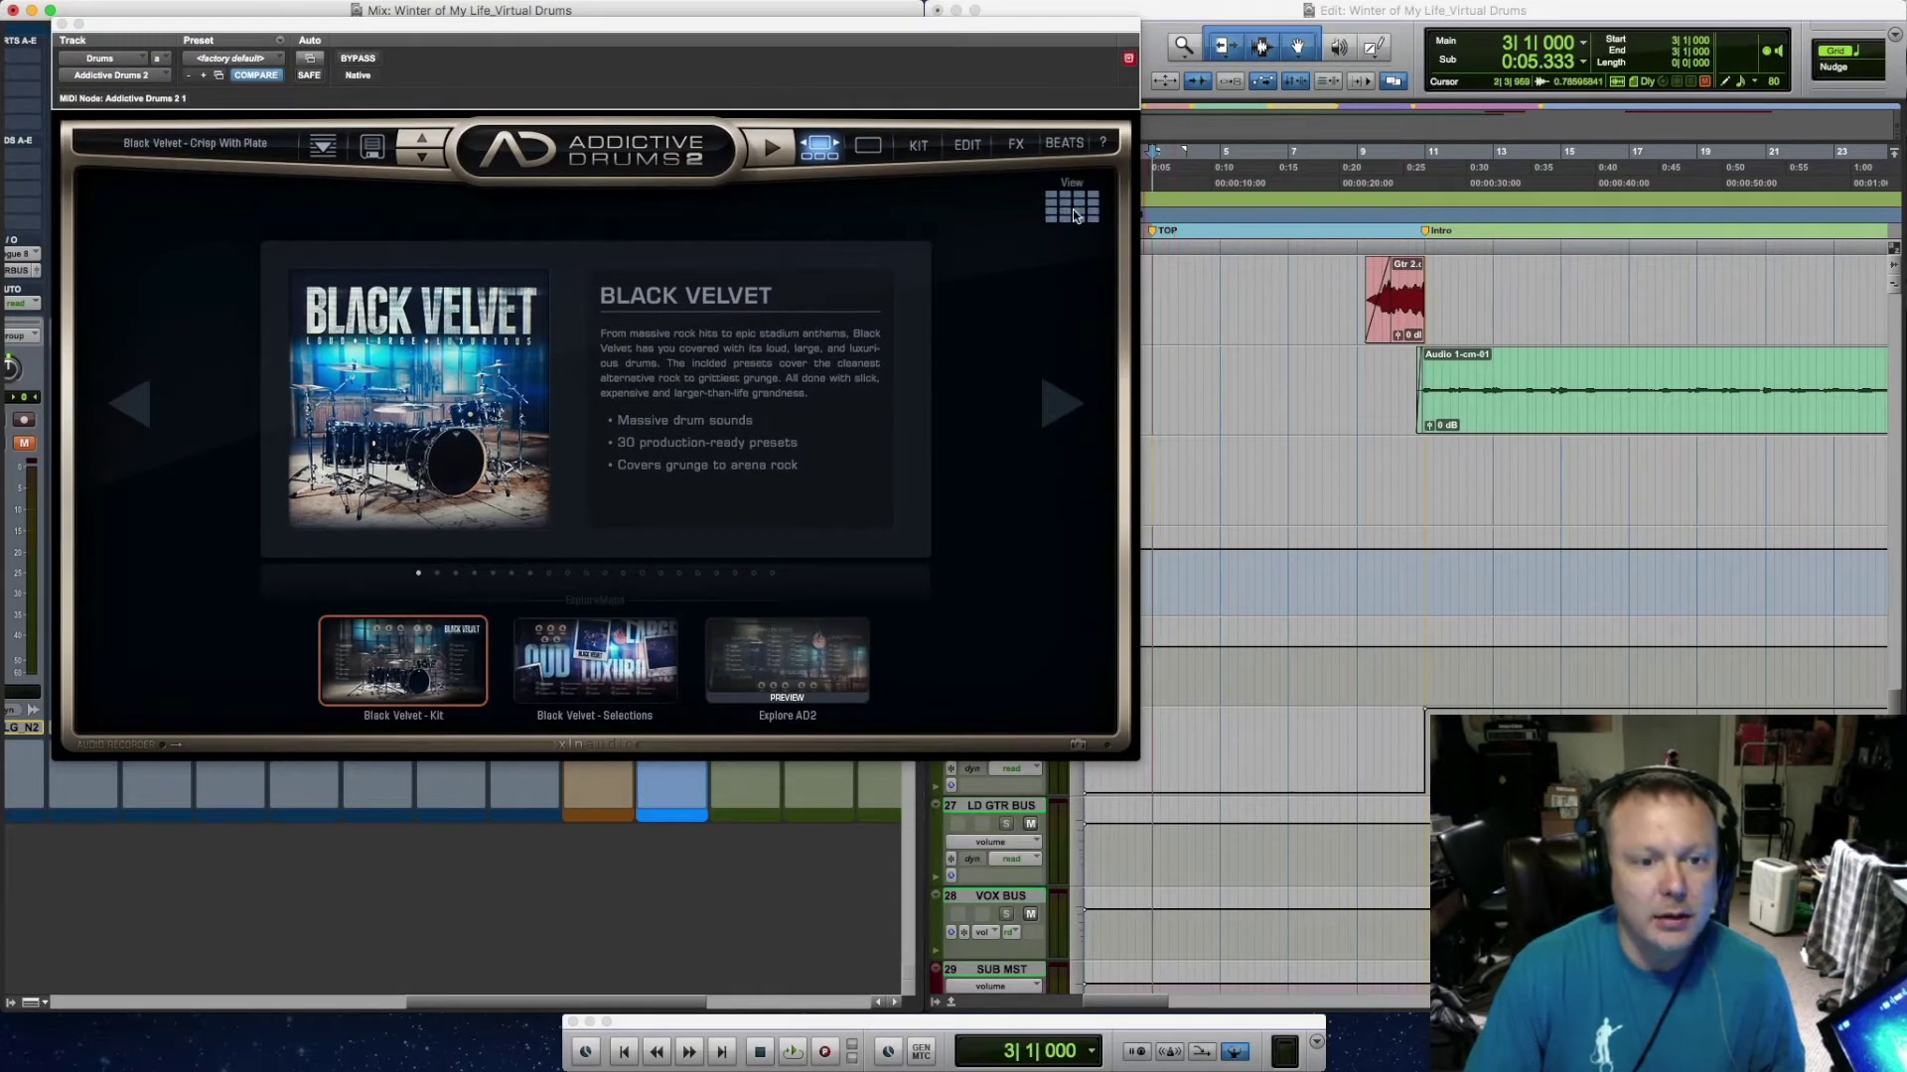
{"action": "left_click", "coordinate": [1072, 208]}
Open the Black Velvet kit, audition its presets, and load an unmodified Arena Pimp preset
{"action": "left_click", "coordinate": [290, 277]}
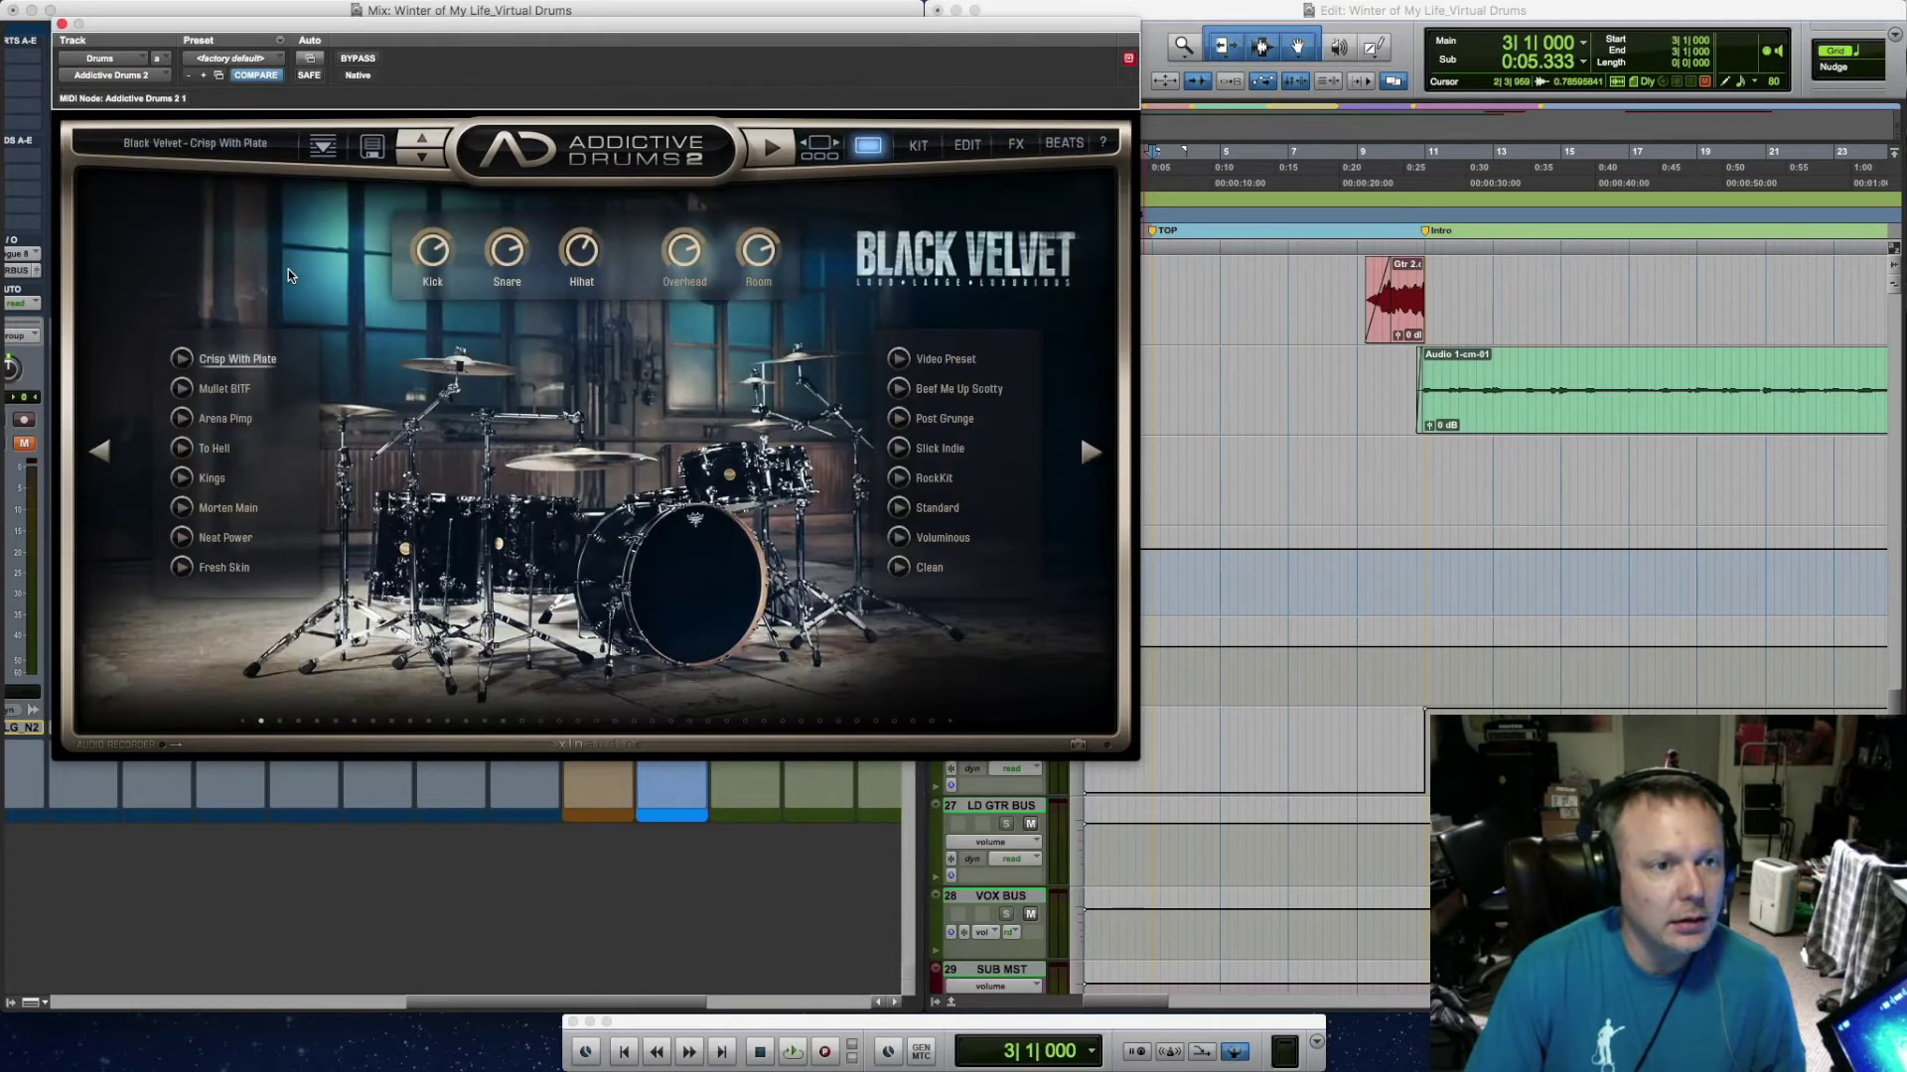
{"action": "left_click", "coordinate": [182, 359]}
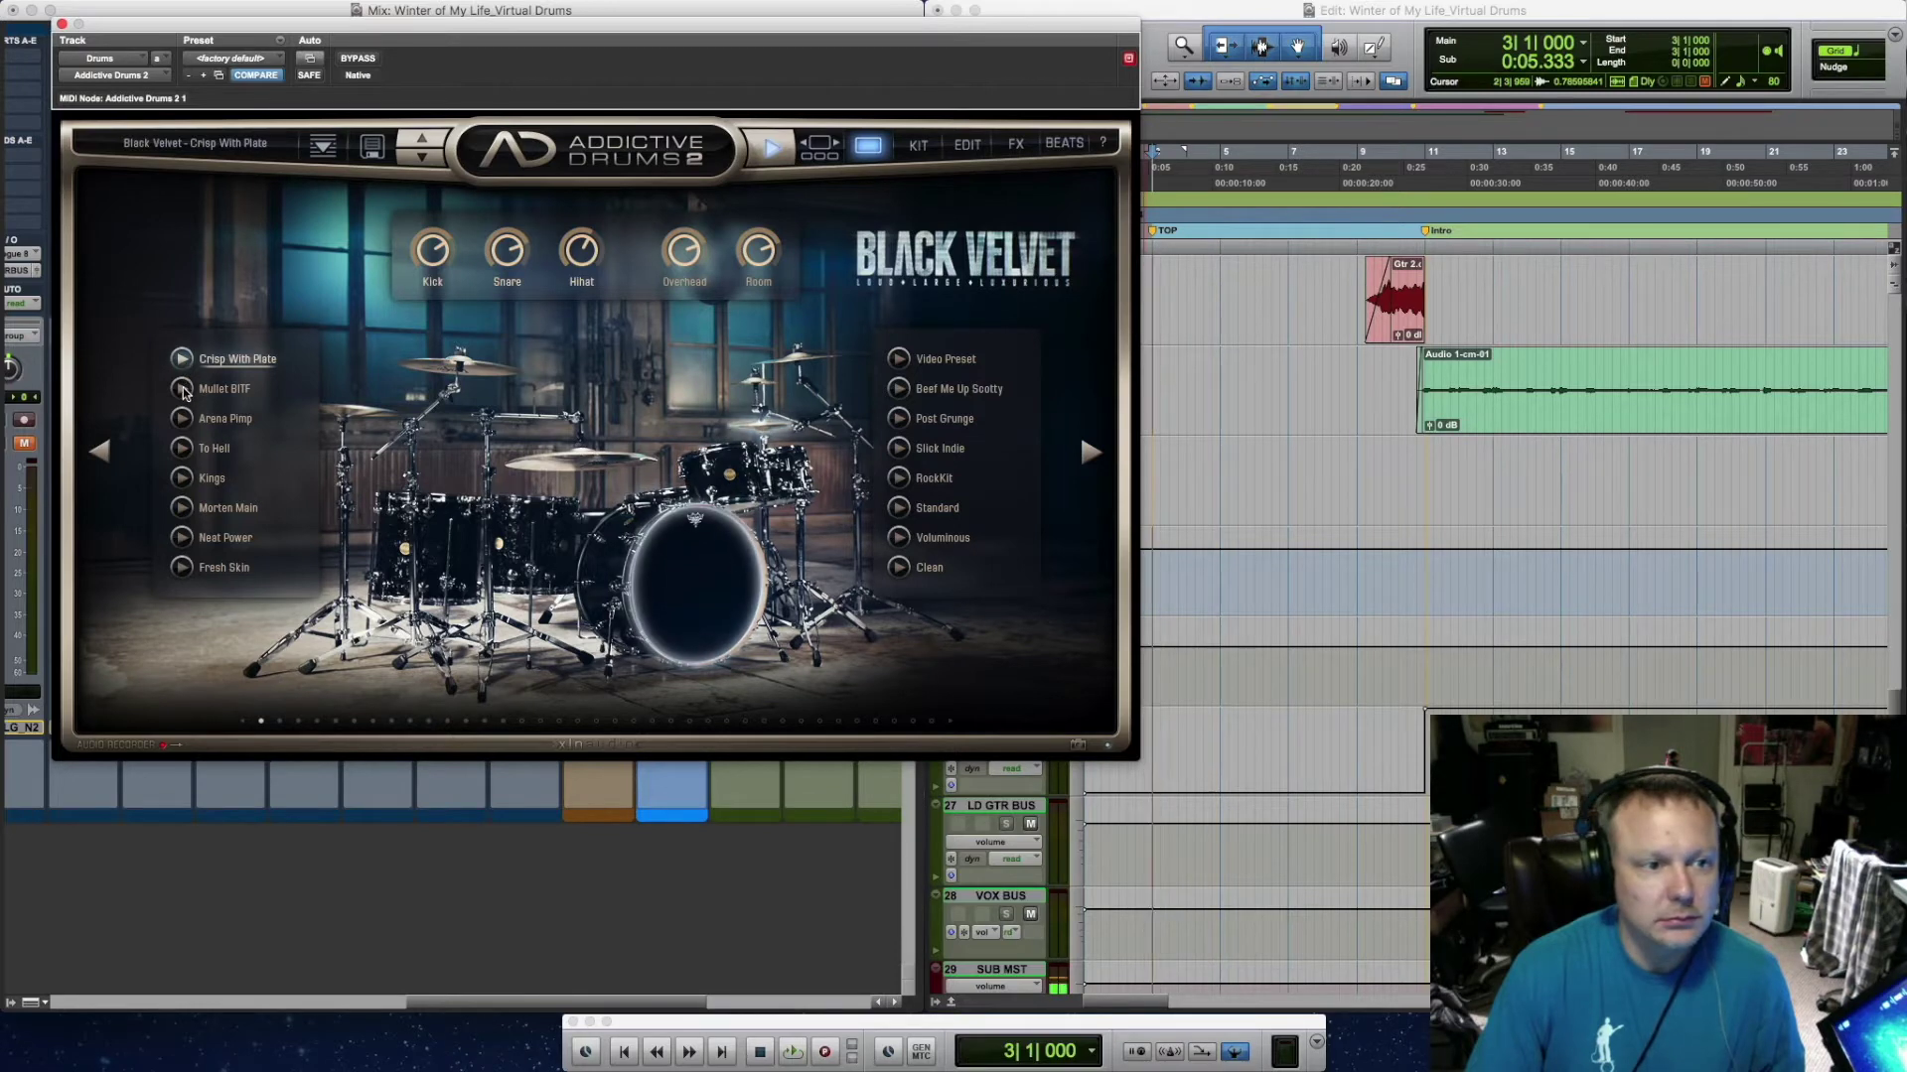
{"action": "left_click", "coordinate": [183, 389]}
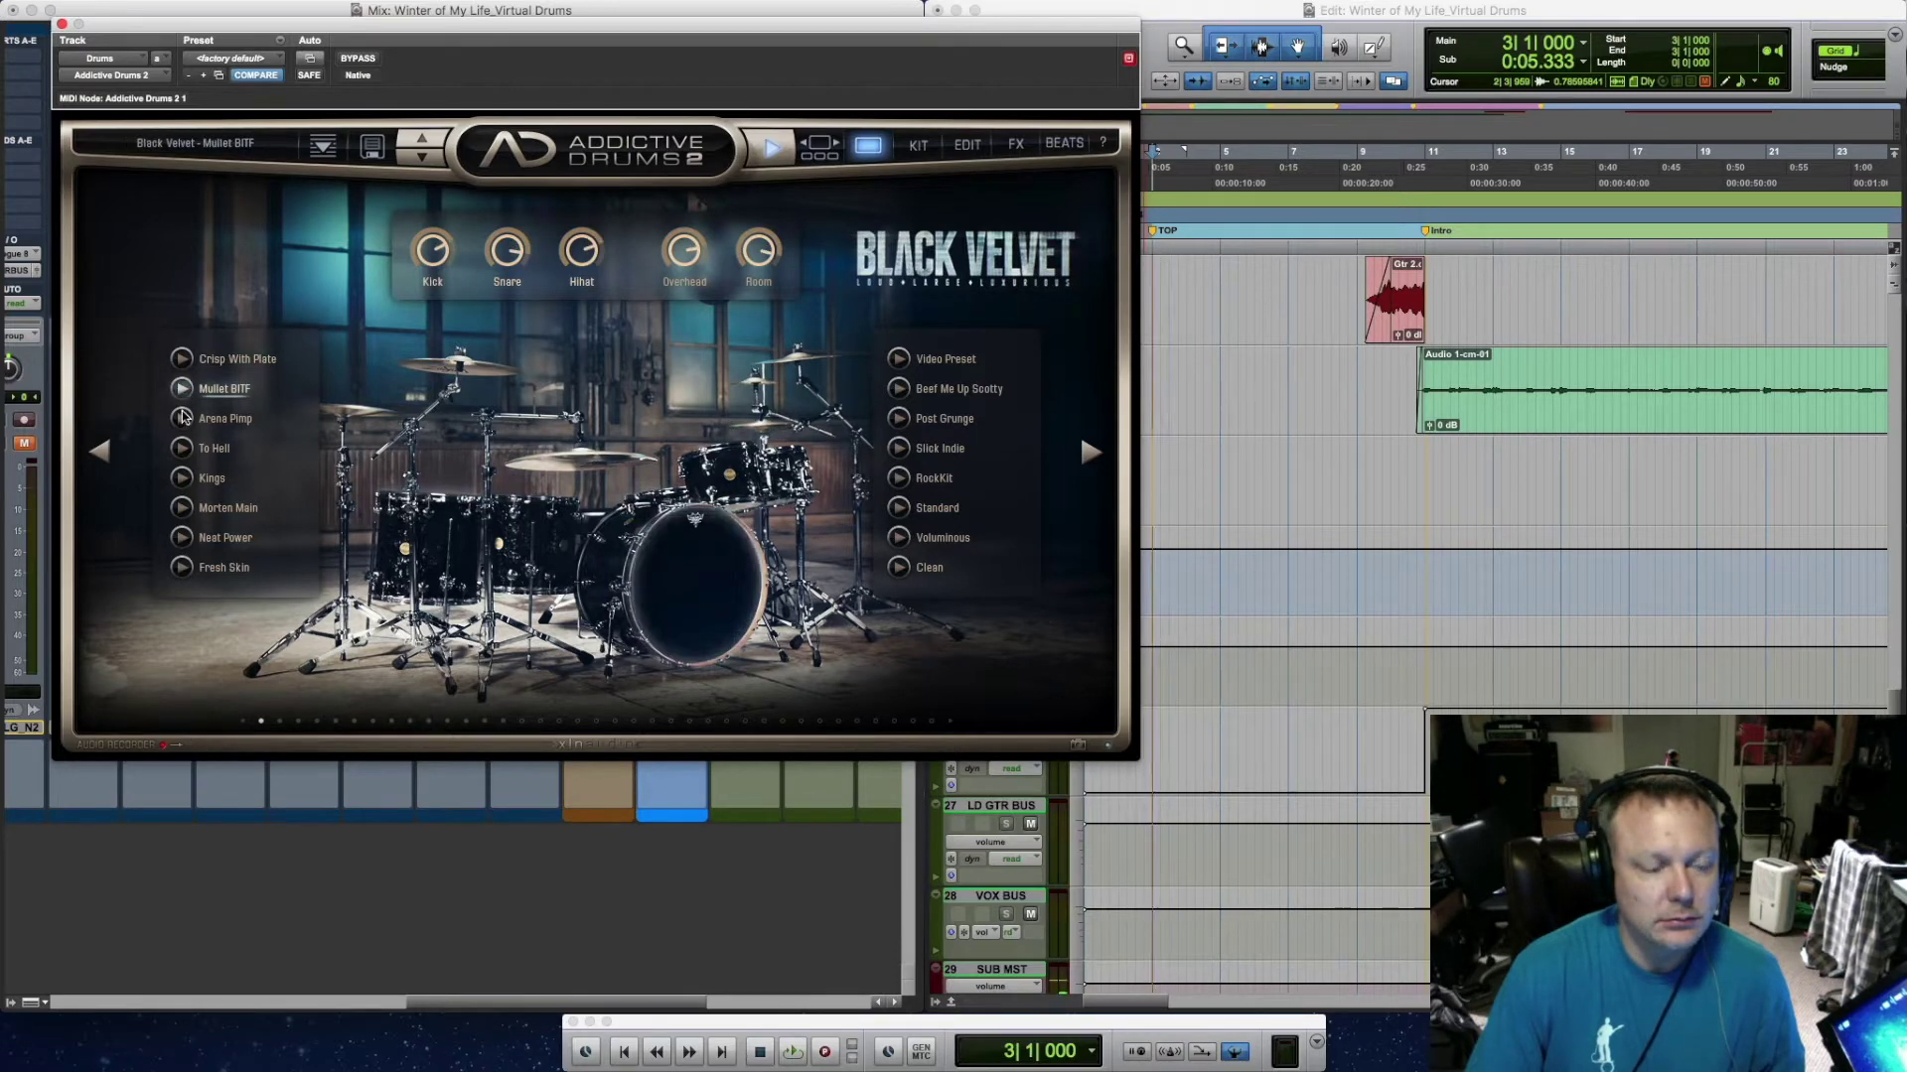
{"action": "left_click", "coordinate": [182, 418]}
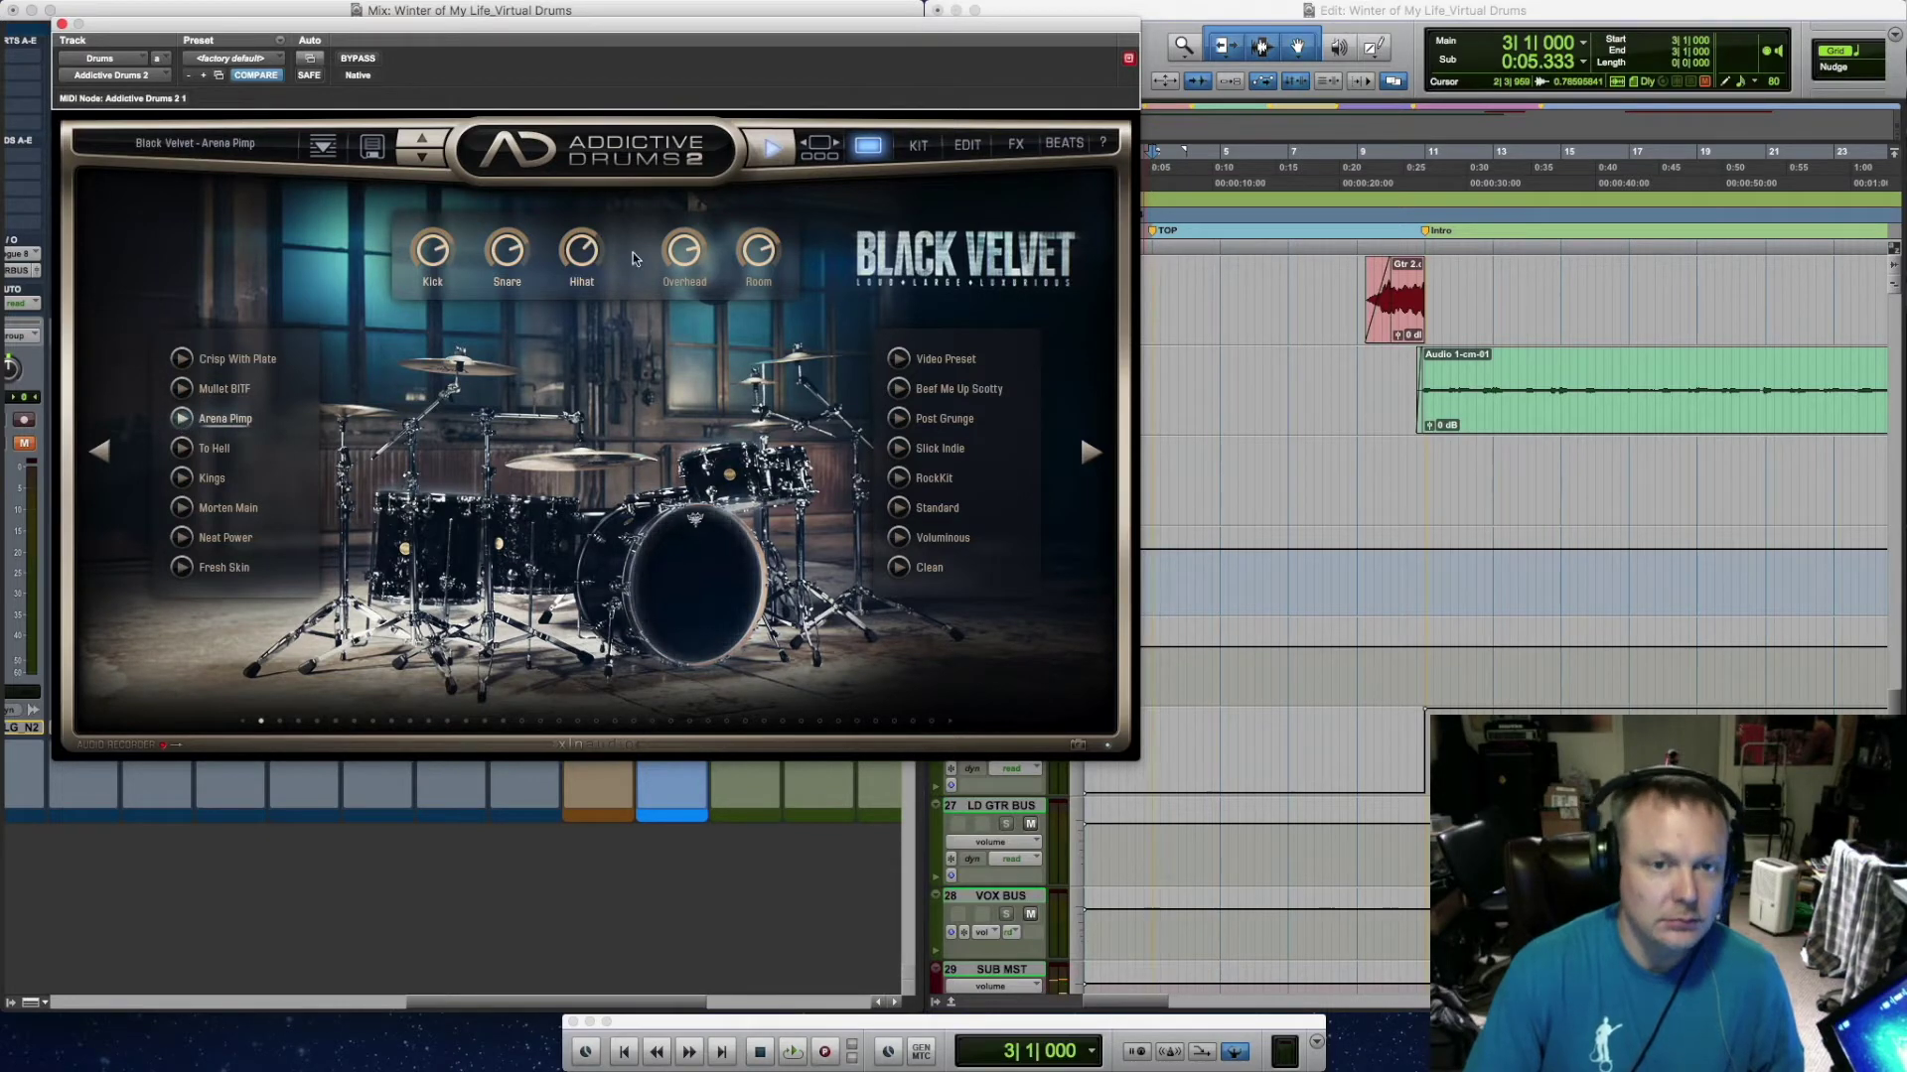
{"action": "left_click_drag", "start_coordinate": [776, 261], "coordinate": [759, 251]}
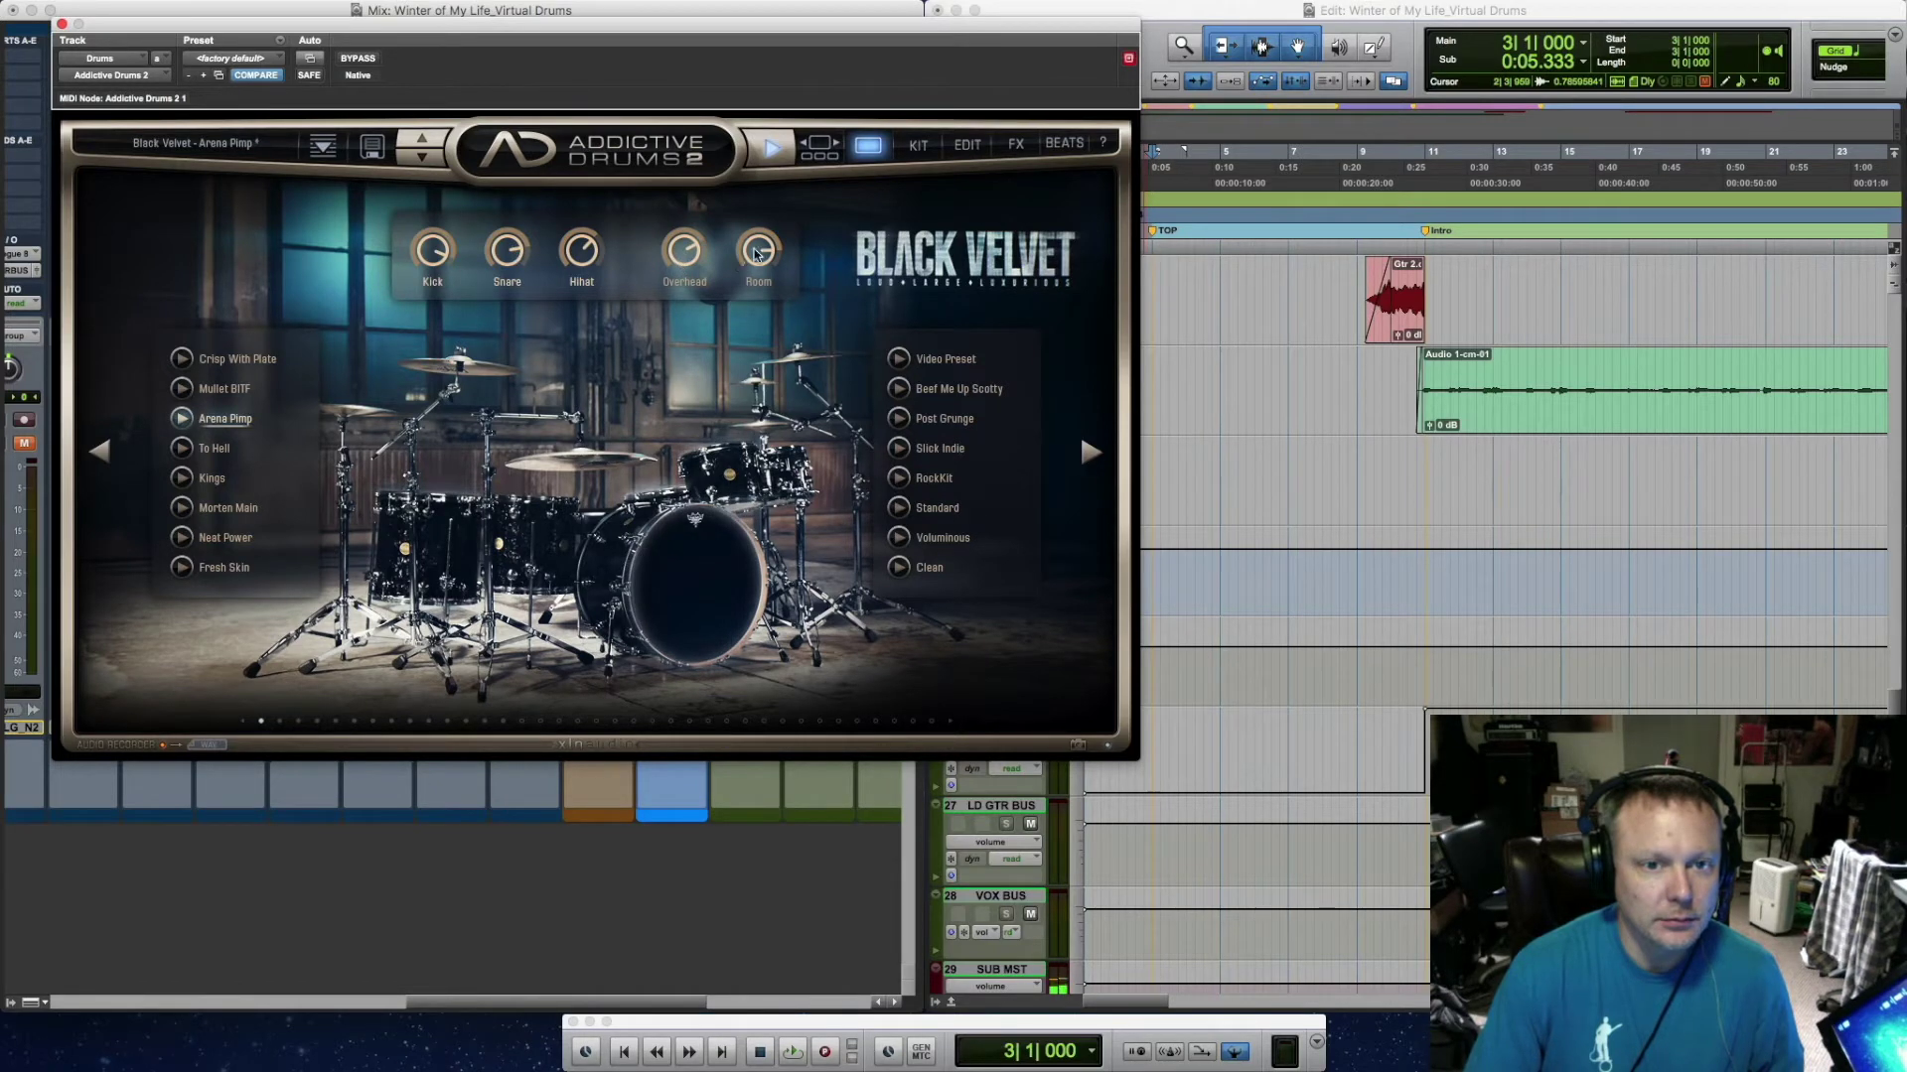
{"action": "left_click", "coordinate": [181, 418]}
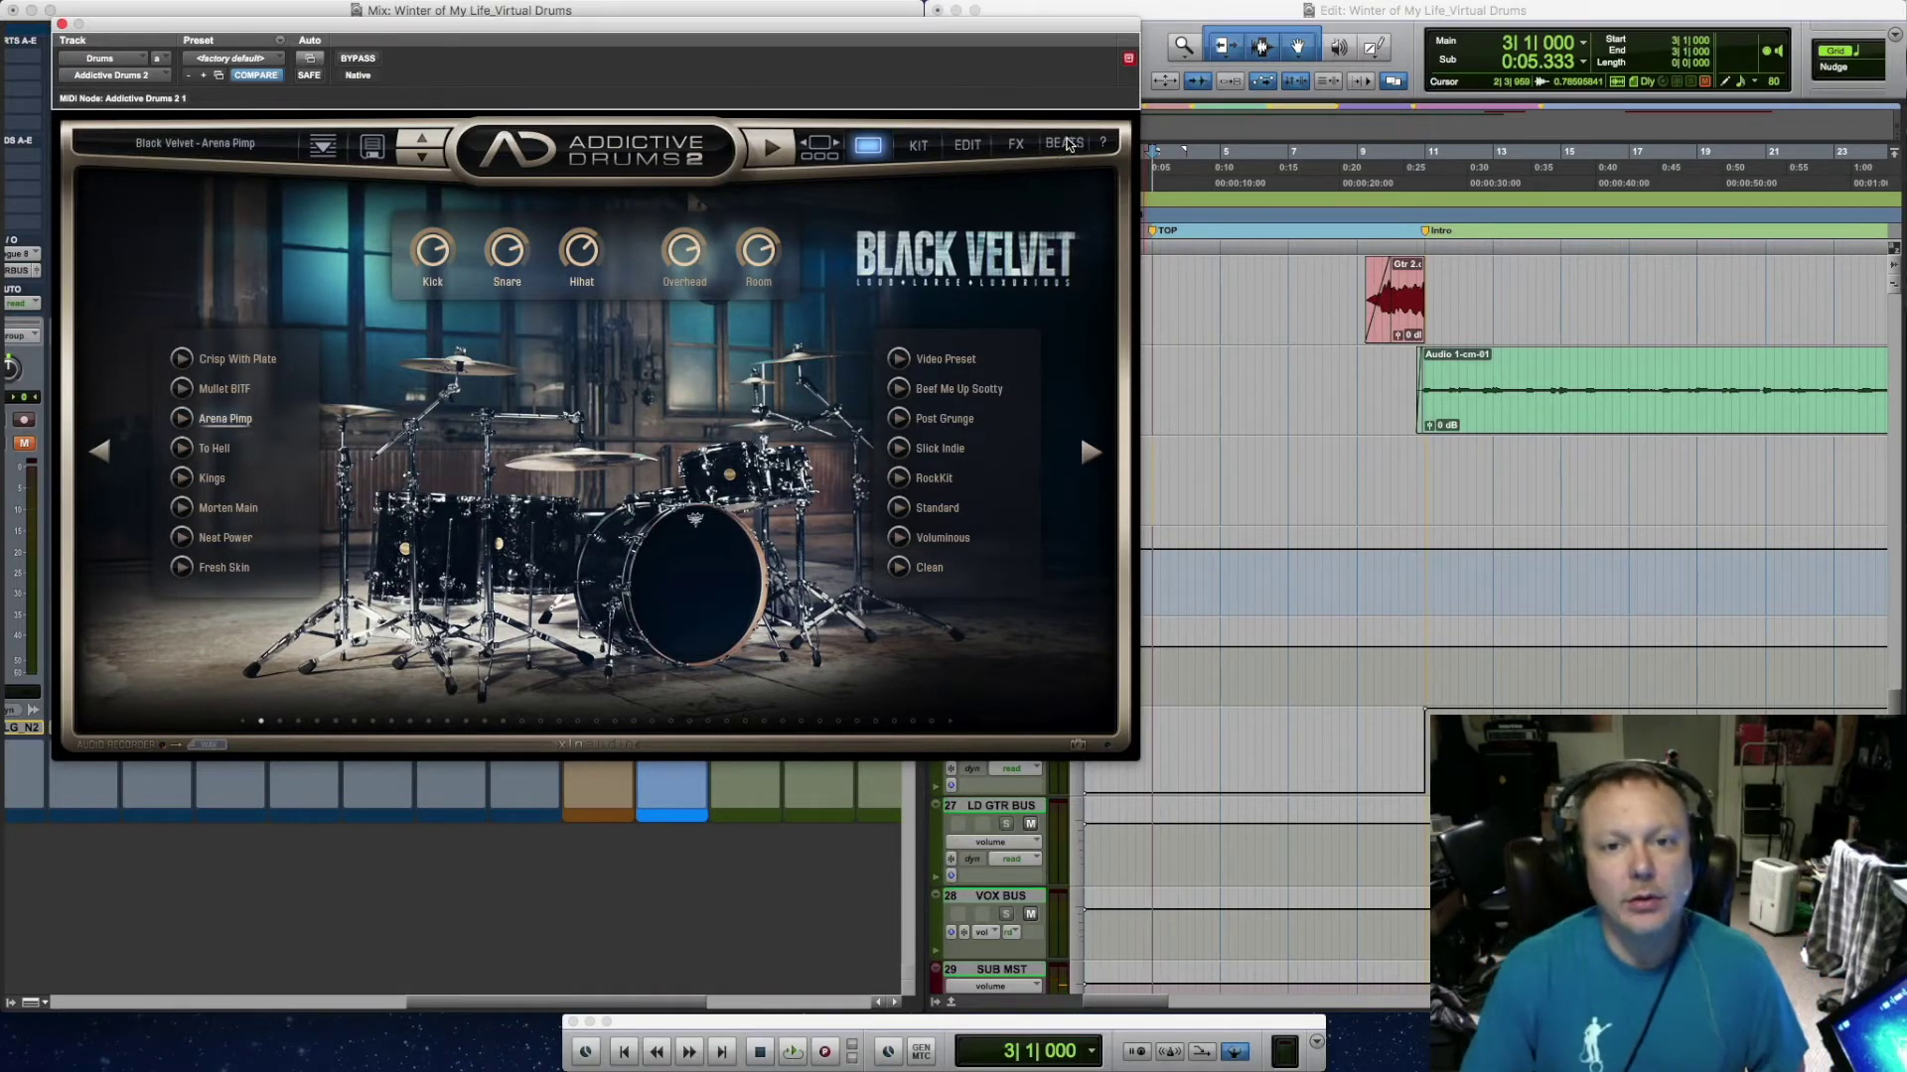
Switch to the BEATS library and select Rock Song 01 to list its Rock Groove variants
{"action": "left_click", "coordinate": [1064, 144]}
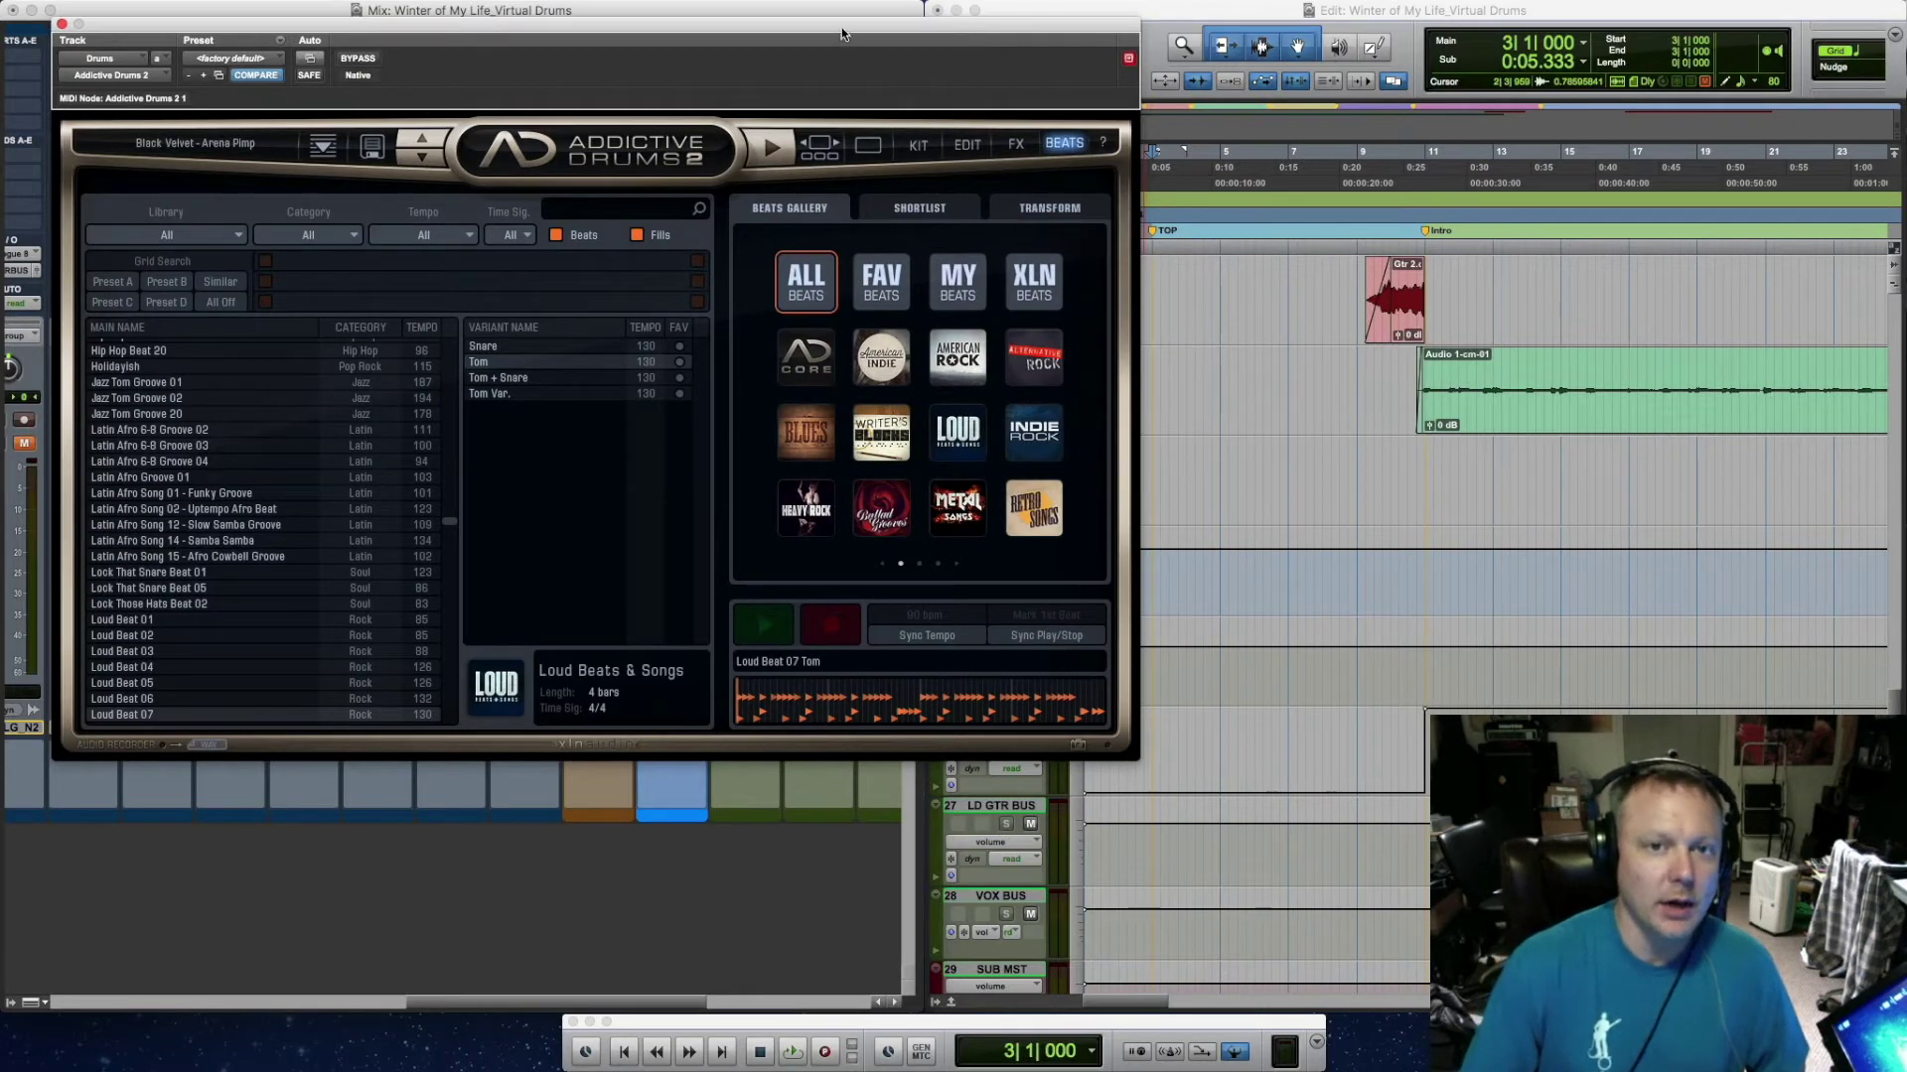
{"action": "left_click_drag", "start_coordinate": [842, 23], "coordinate": [784, 6]}
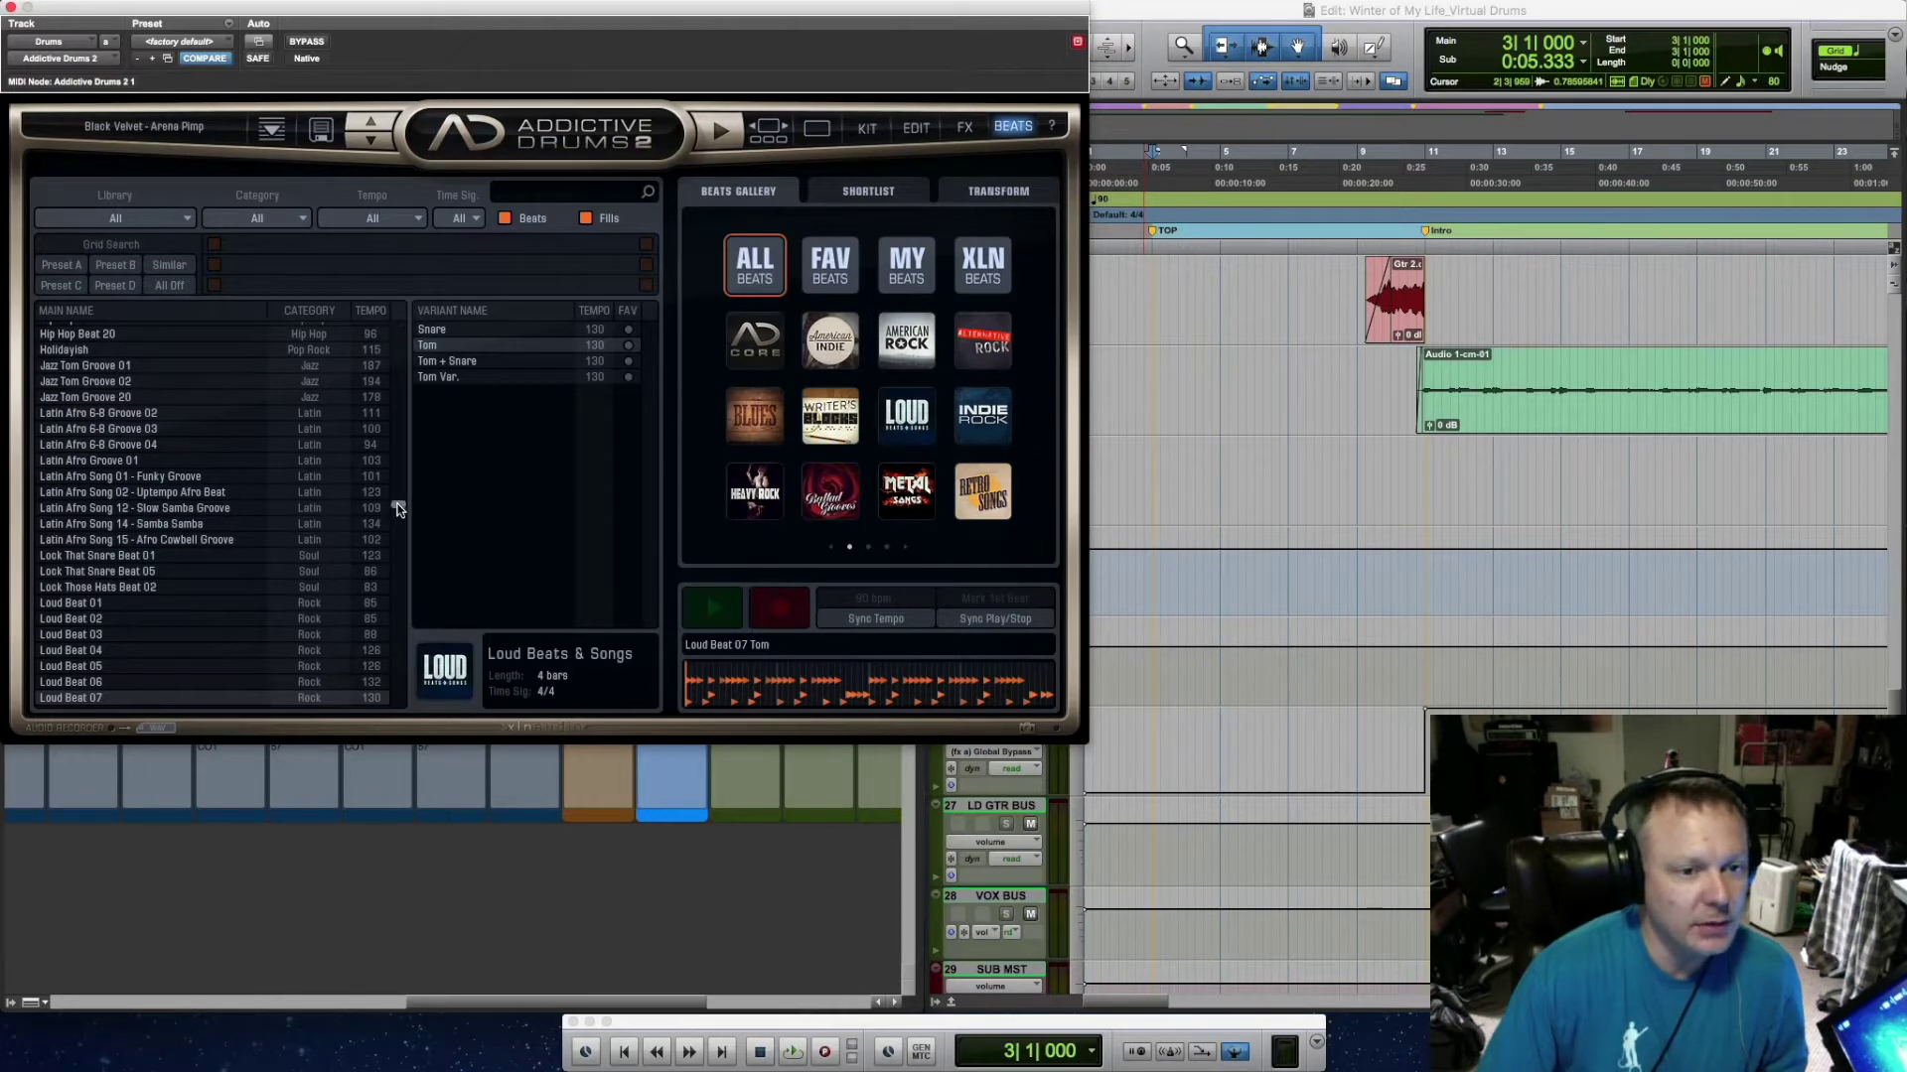
{"action": "left_click_drag", "start_coordinate": [397, 509], "coordinate": [402, 608]}
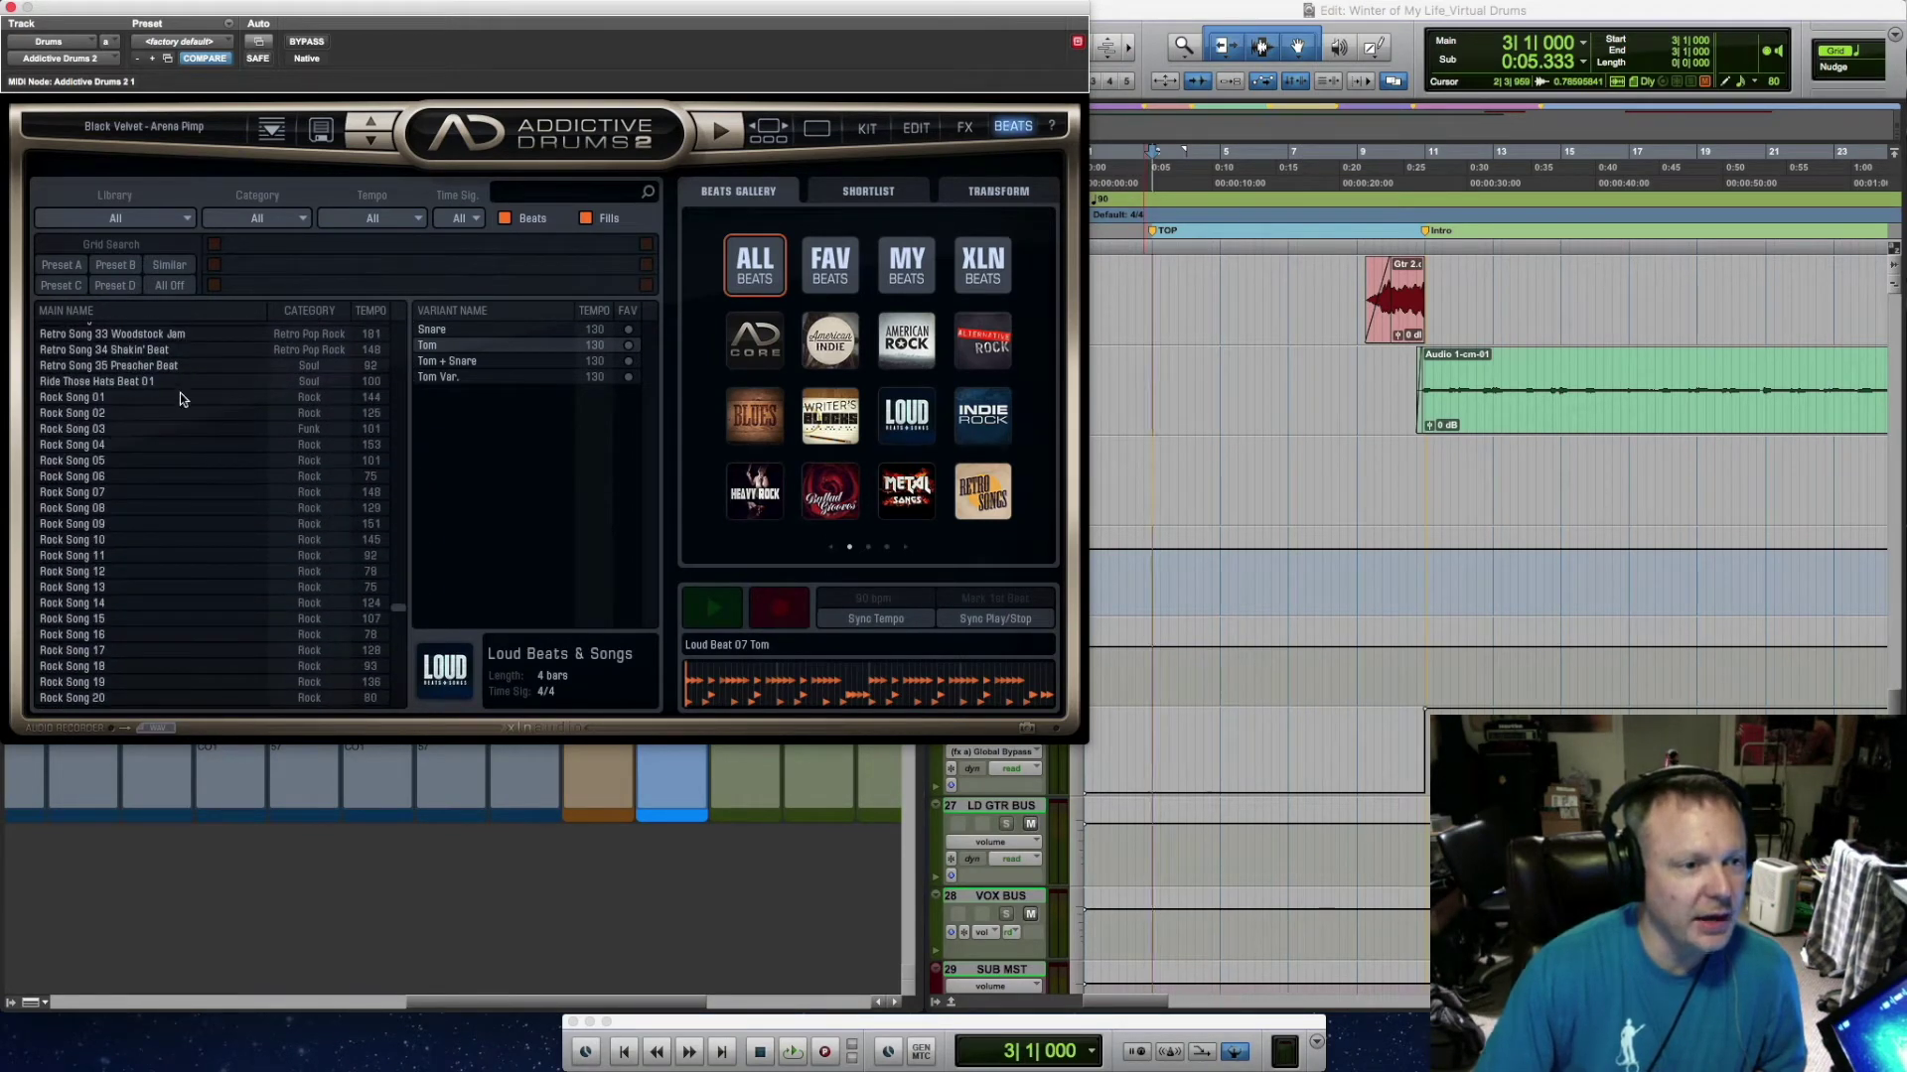
{"action": "left_click", "coordinate": [111, 397]}
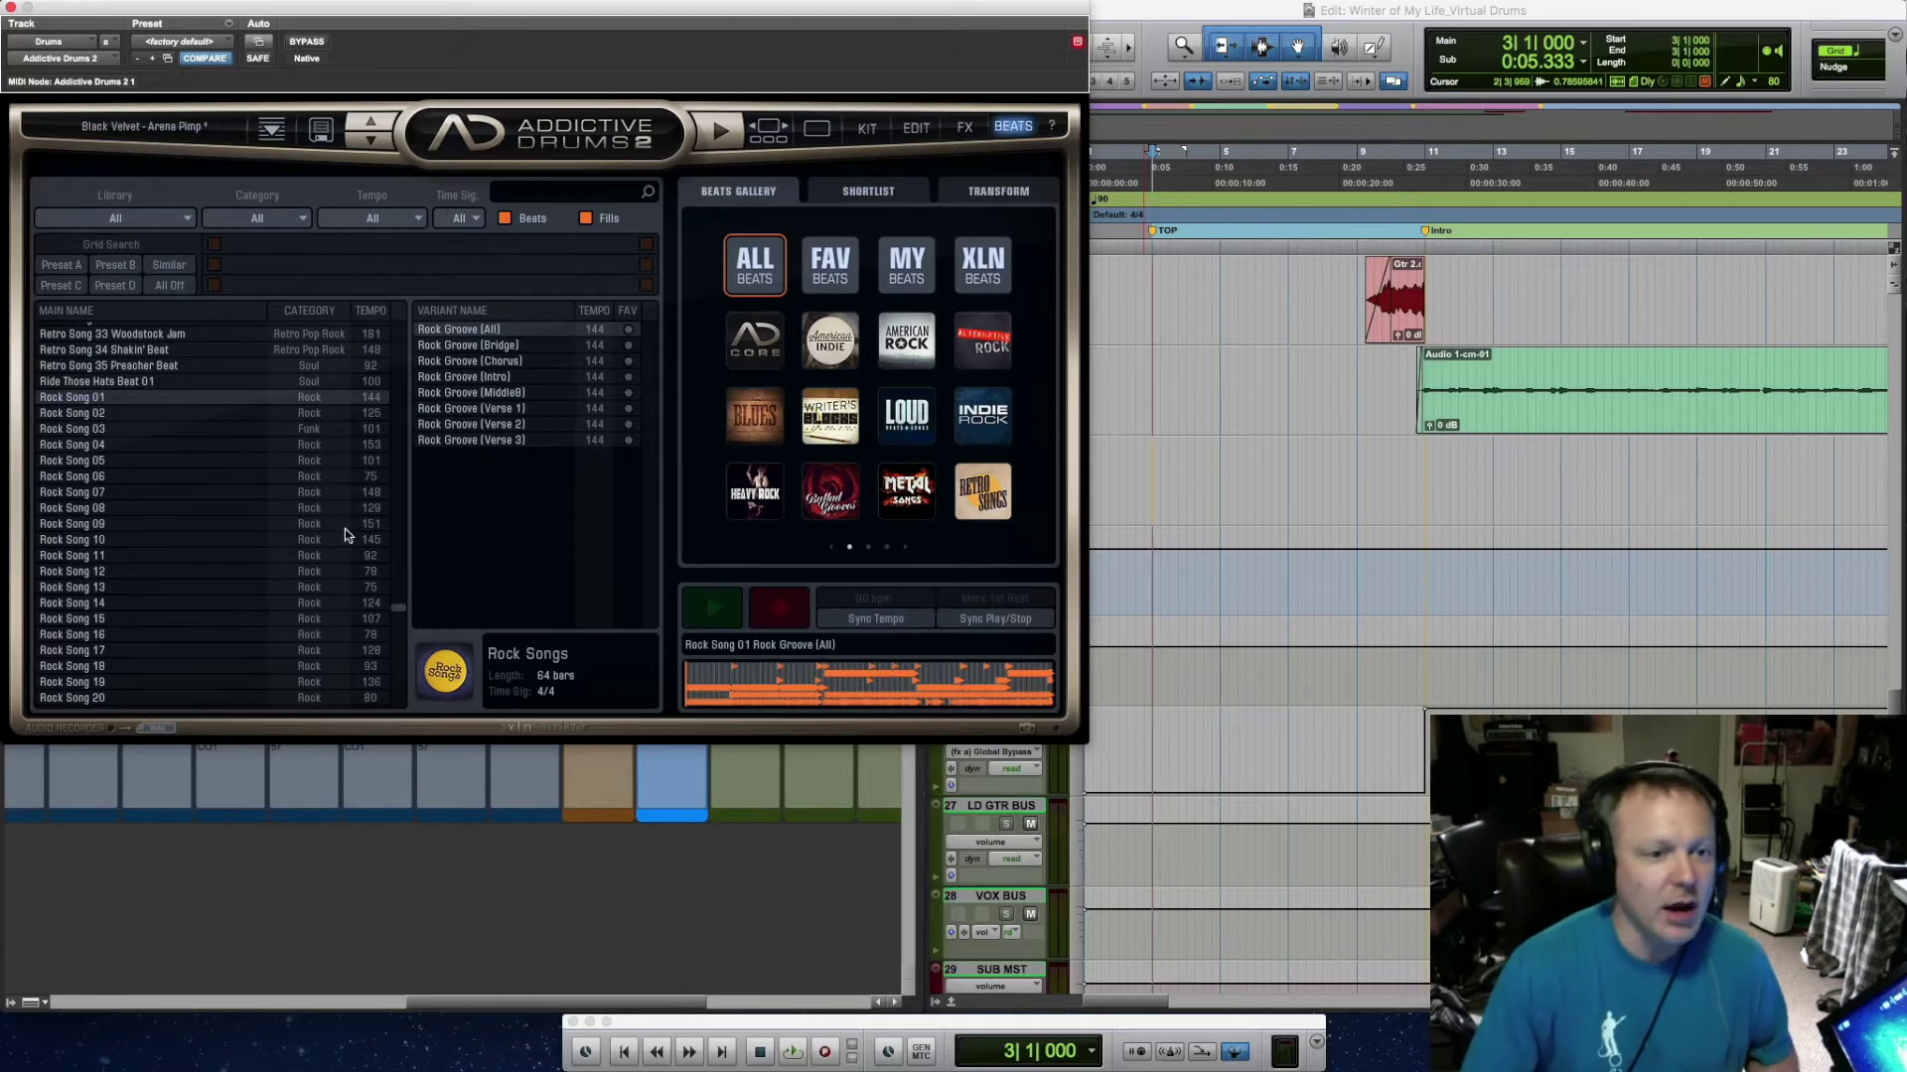
{"action": "left_click_drag", "start_coordinate": [397, 614], "coordinate": [421, 300]}
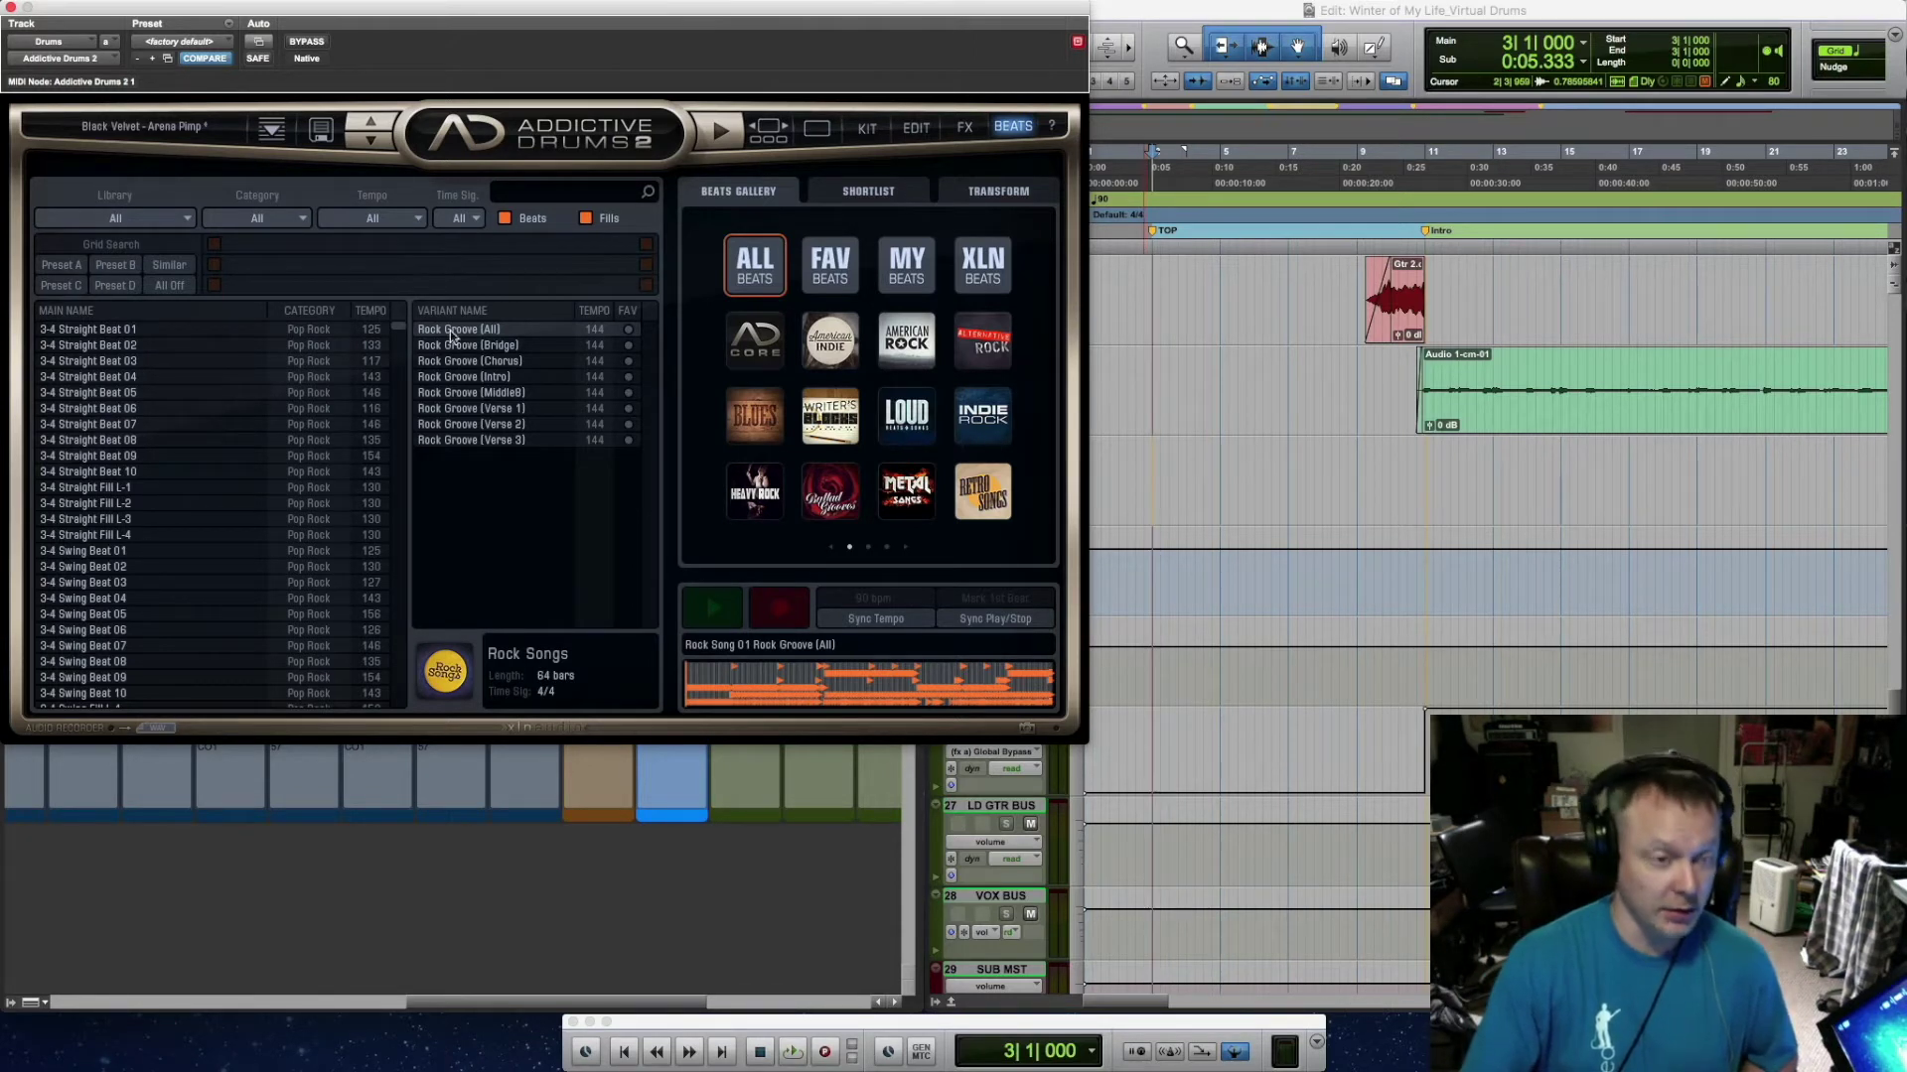
Set the beat browser's Time Sig. filter to 4/4
{"action": "left_click", "coordinate": [475, 219]}
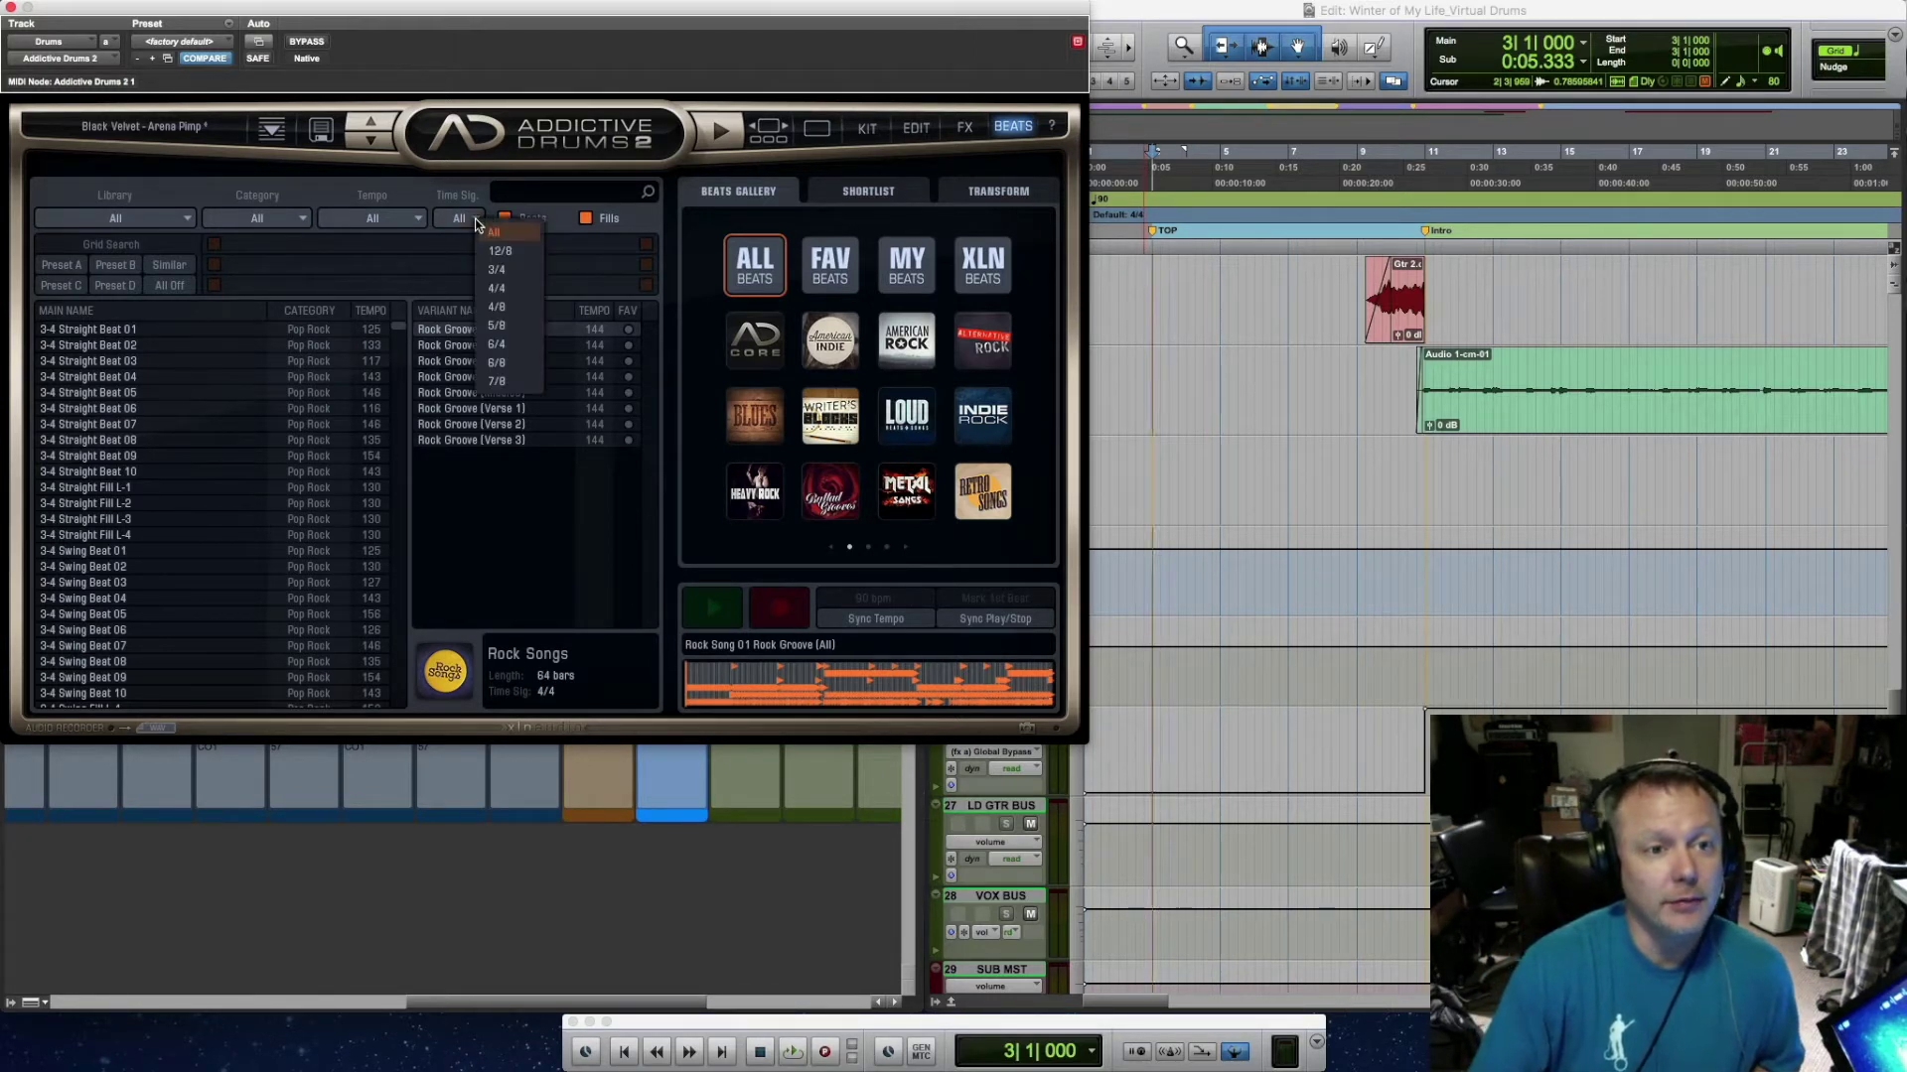
{"action": "left_click", "coordinate": [416, 191]}
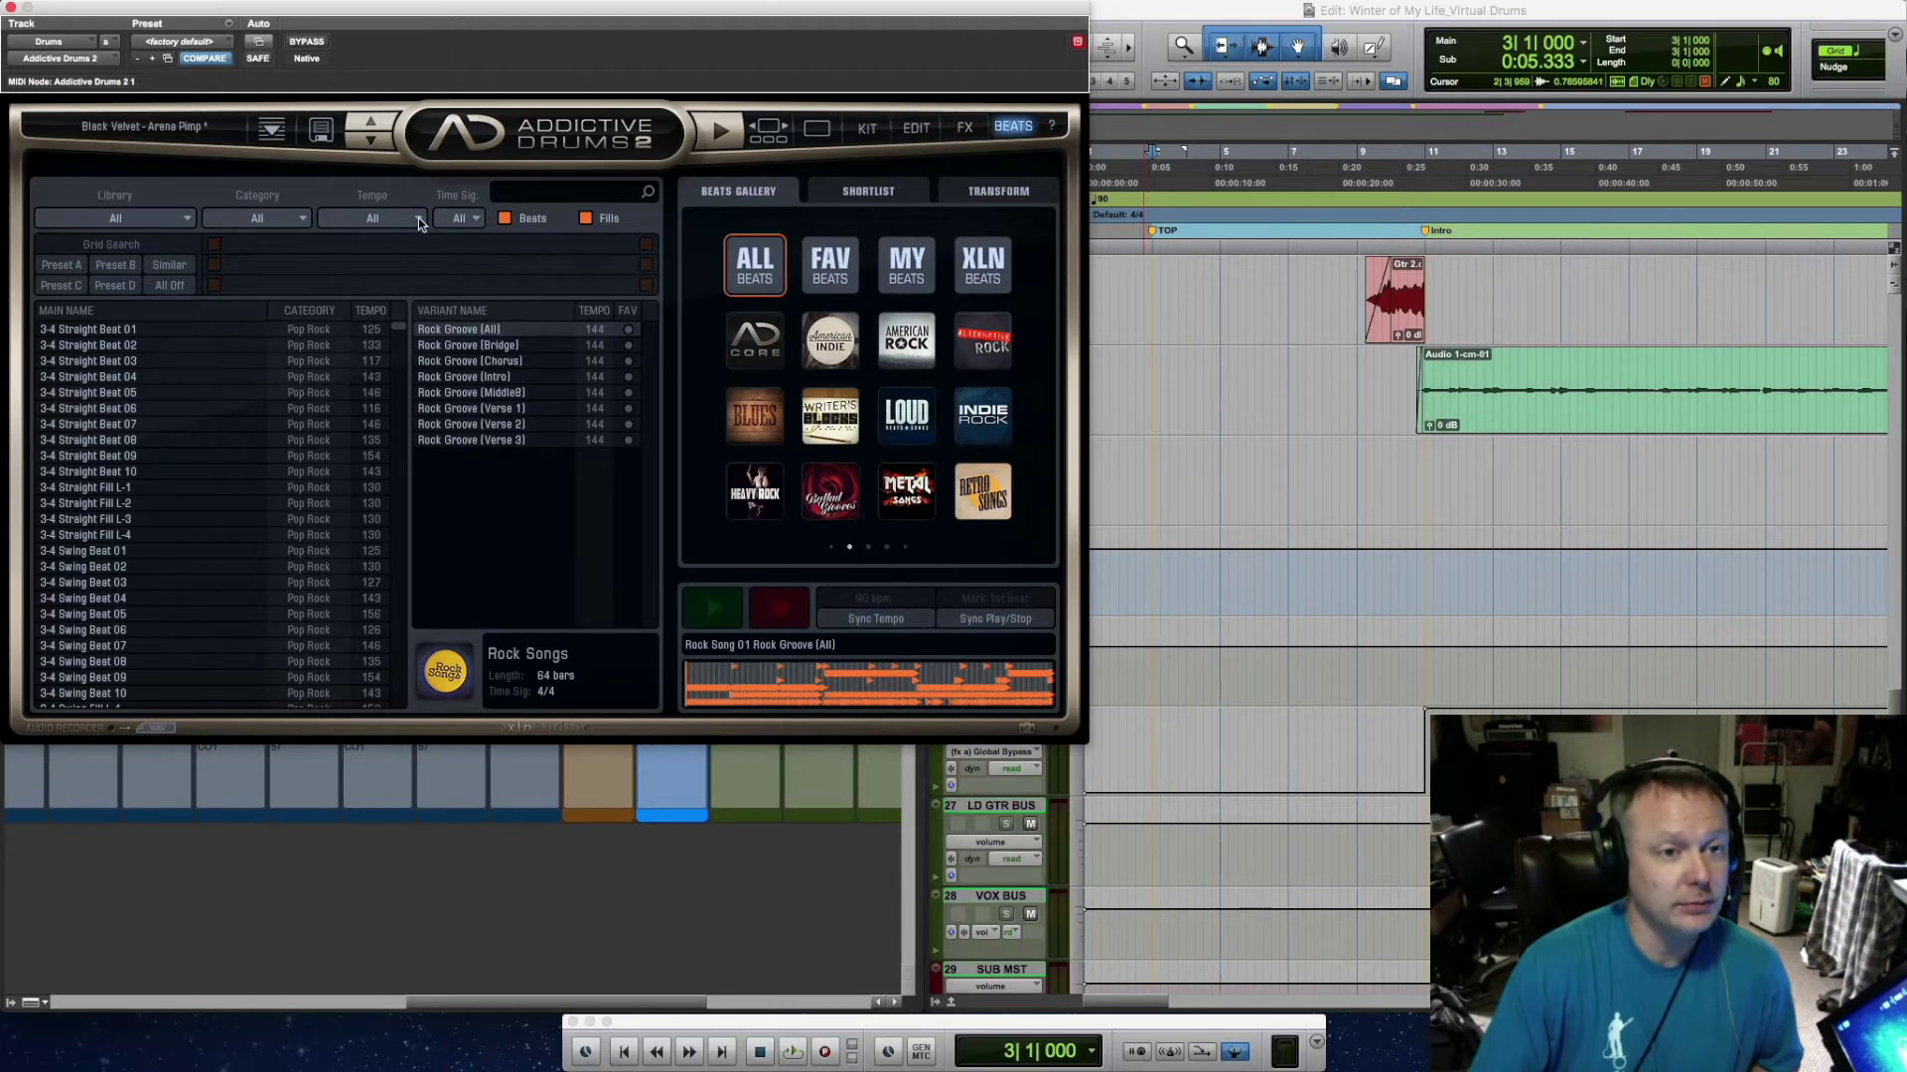
{"action": "left_click", "coordinate": [418, 220]}
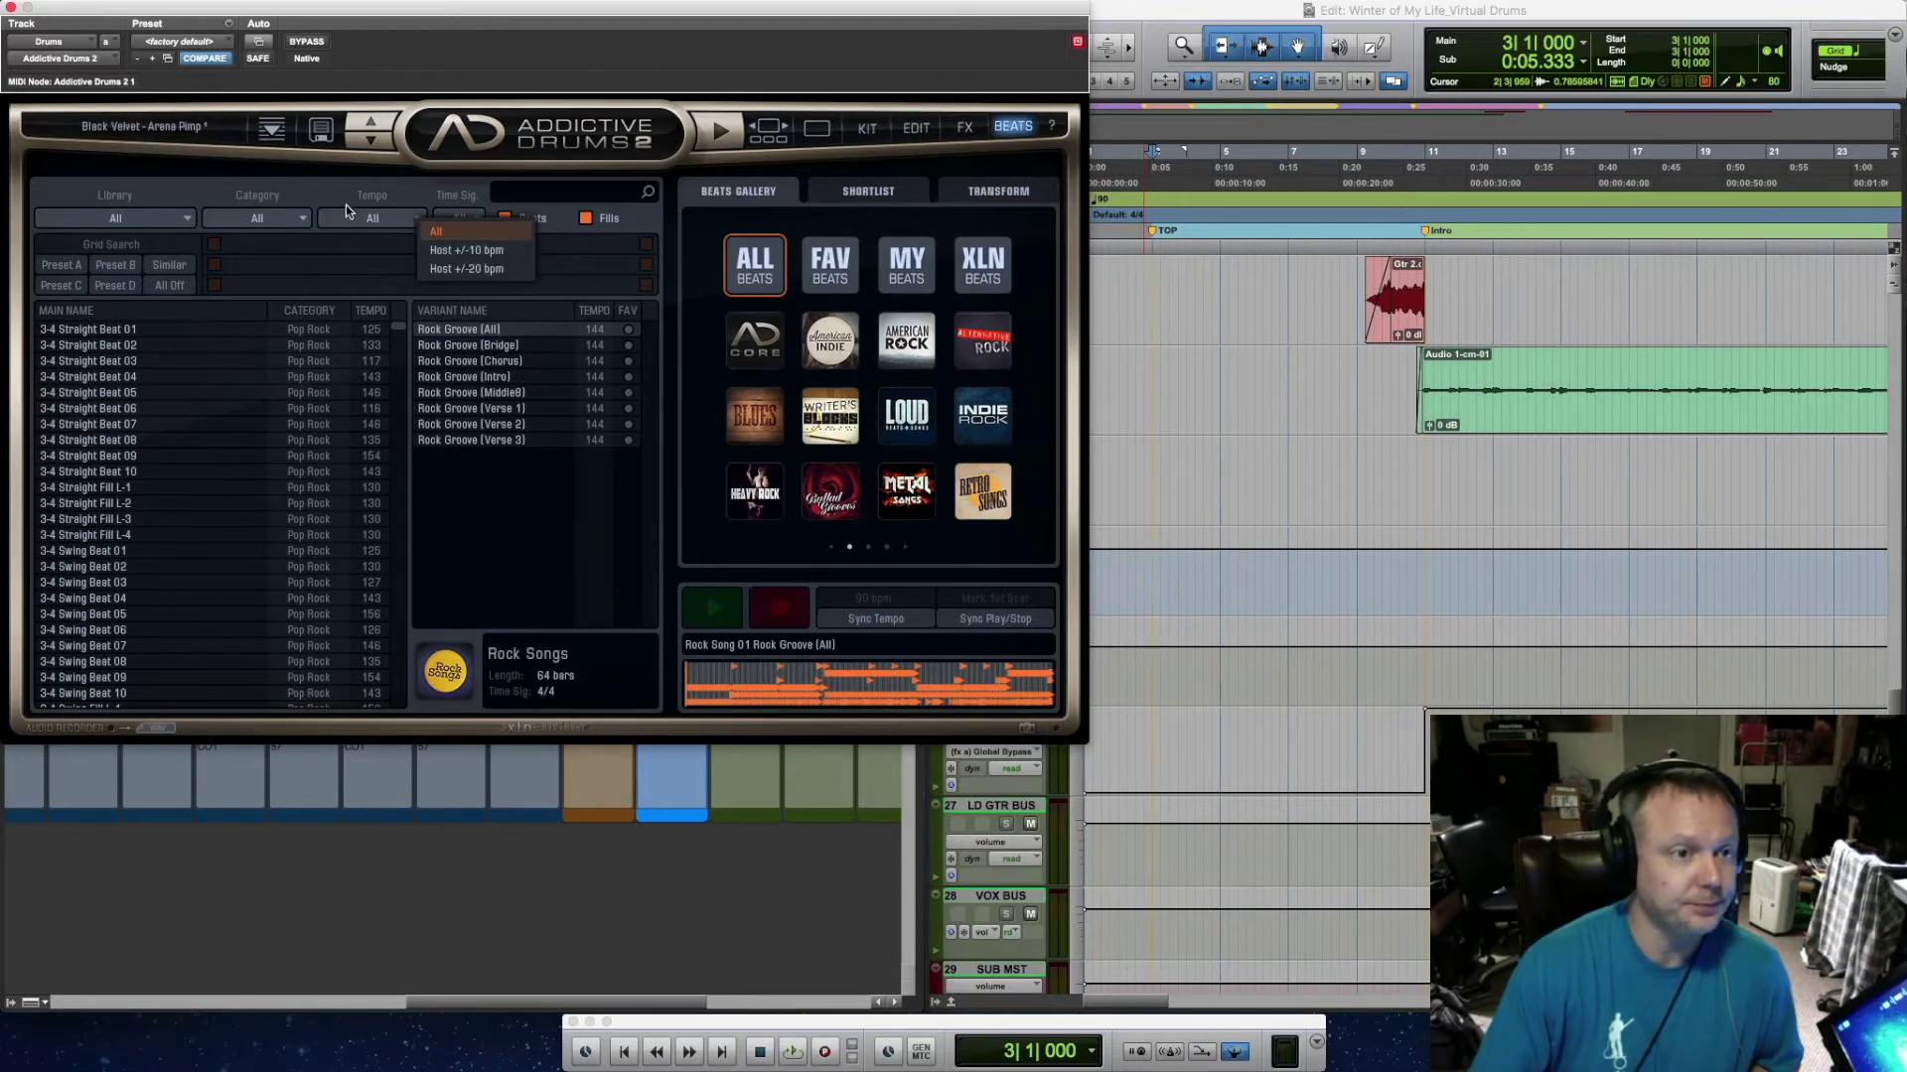
{"action": "left_click", "coordinate": [302, 220]}
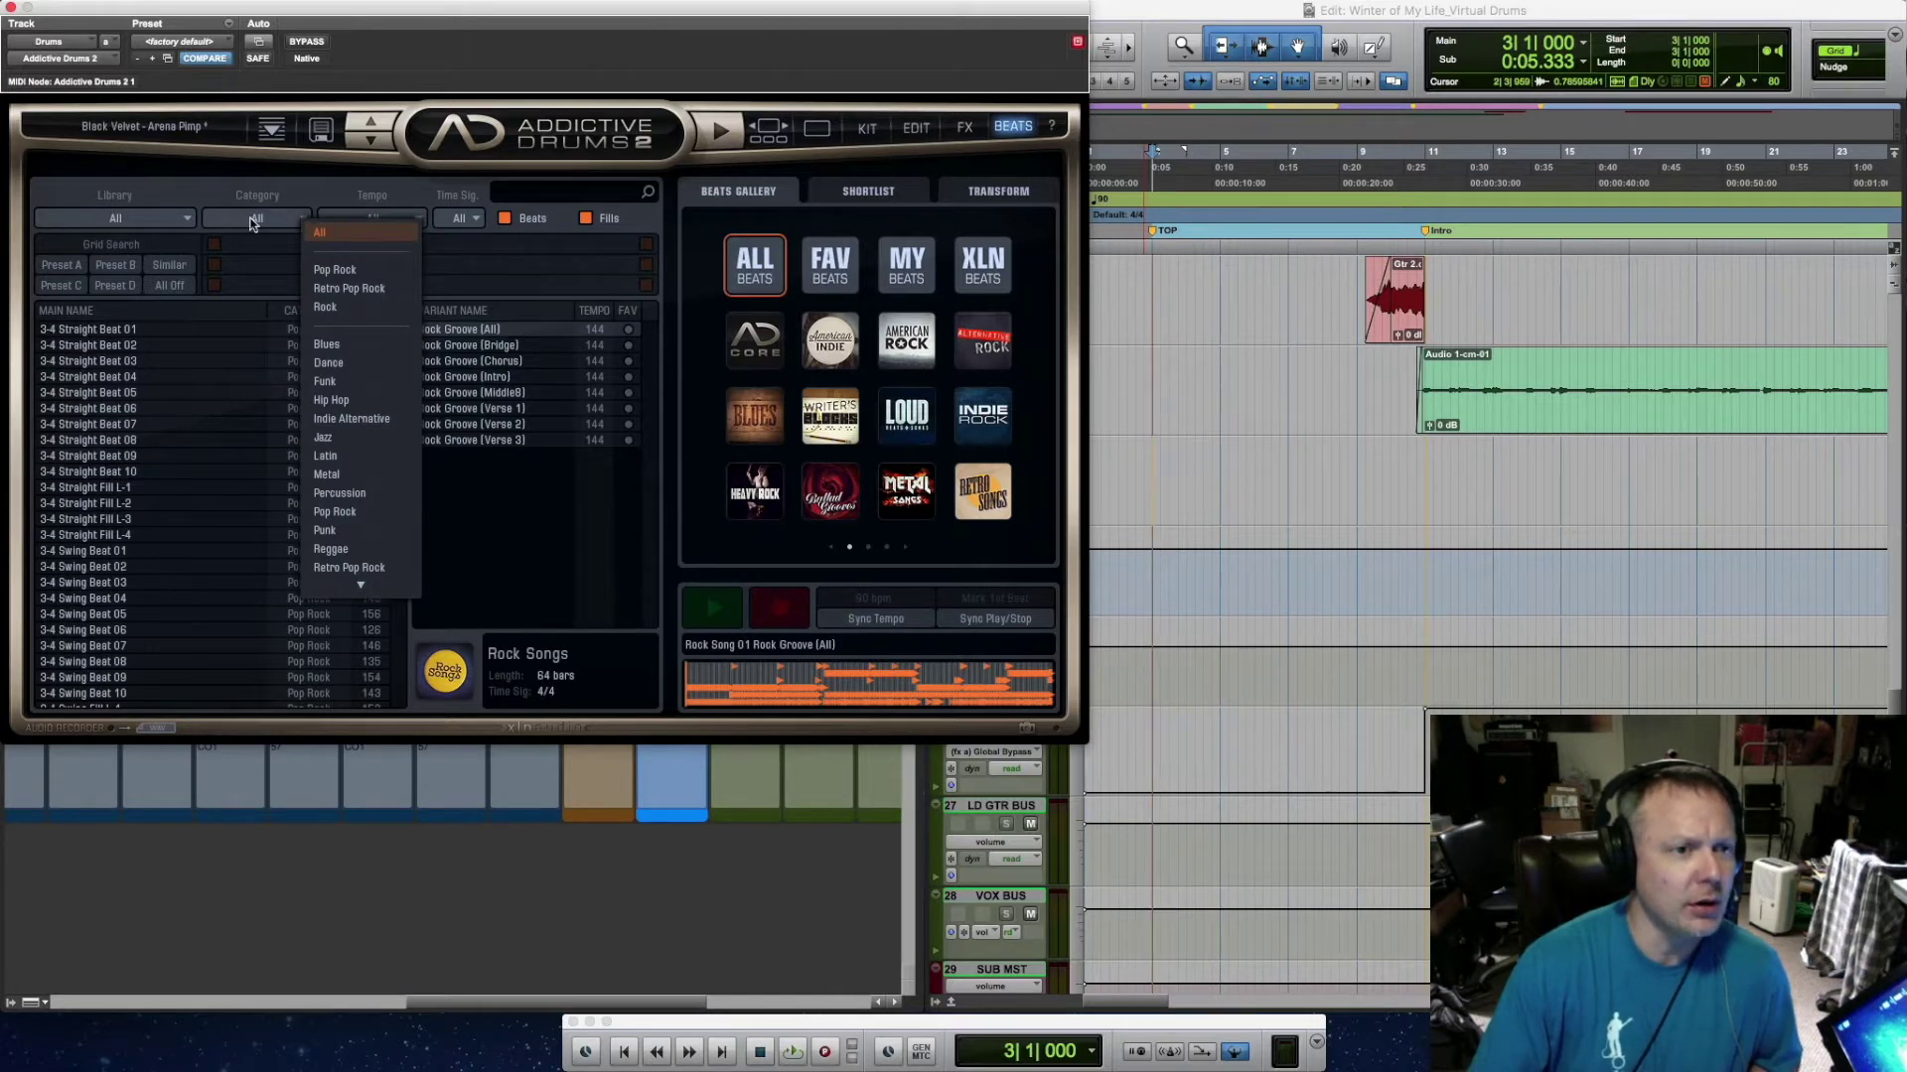
{"action": "left_click", "coordinate": [192, 221]}
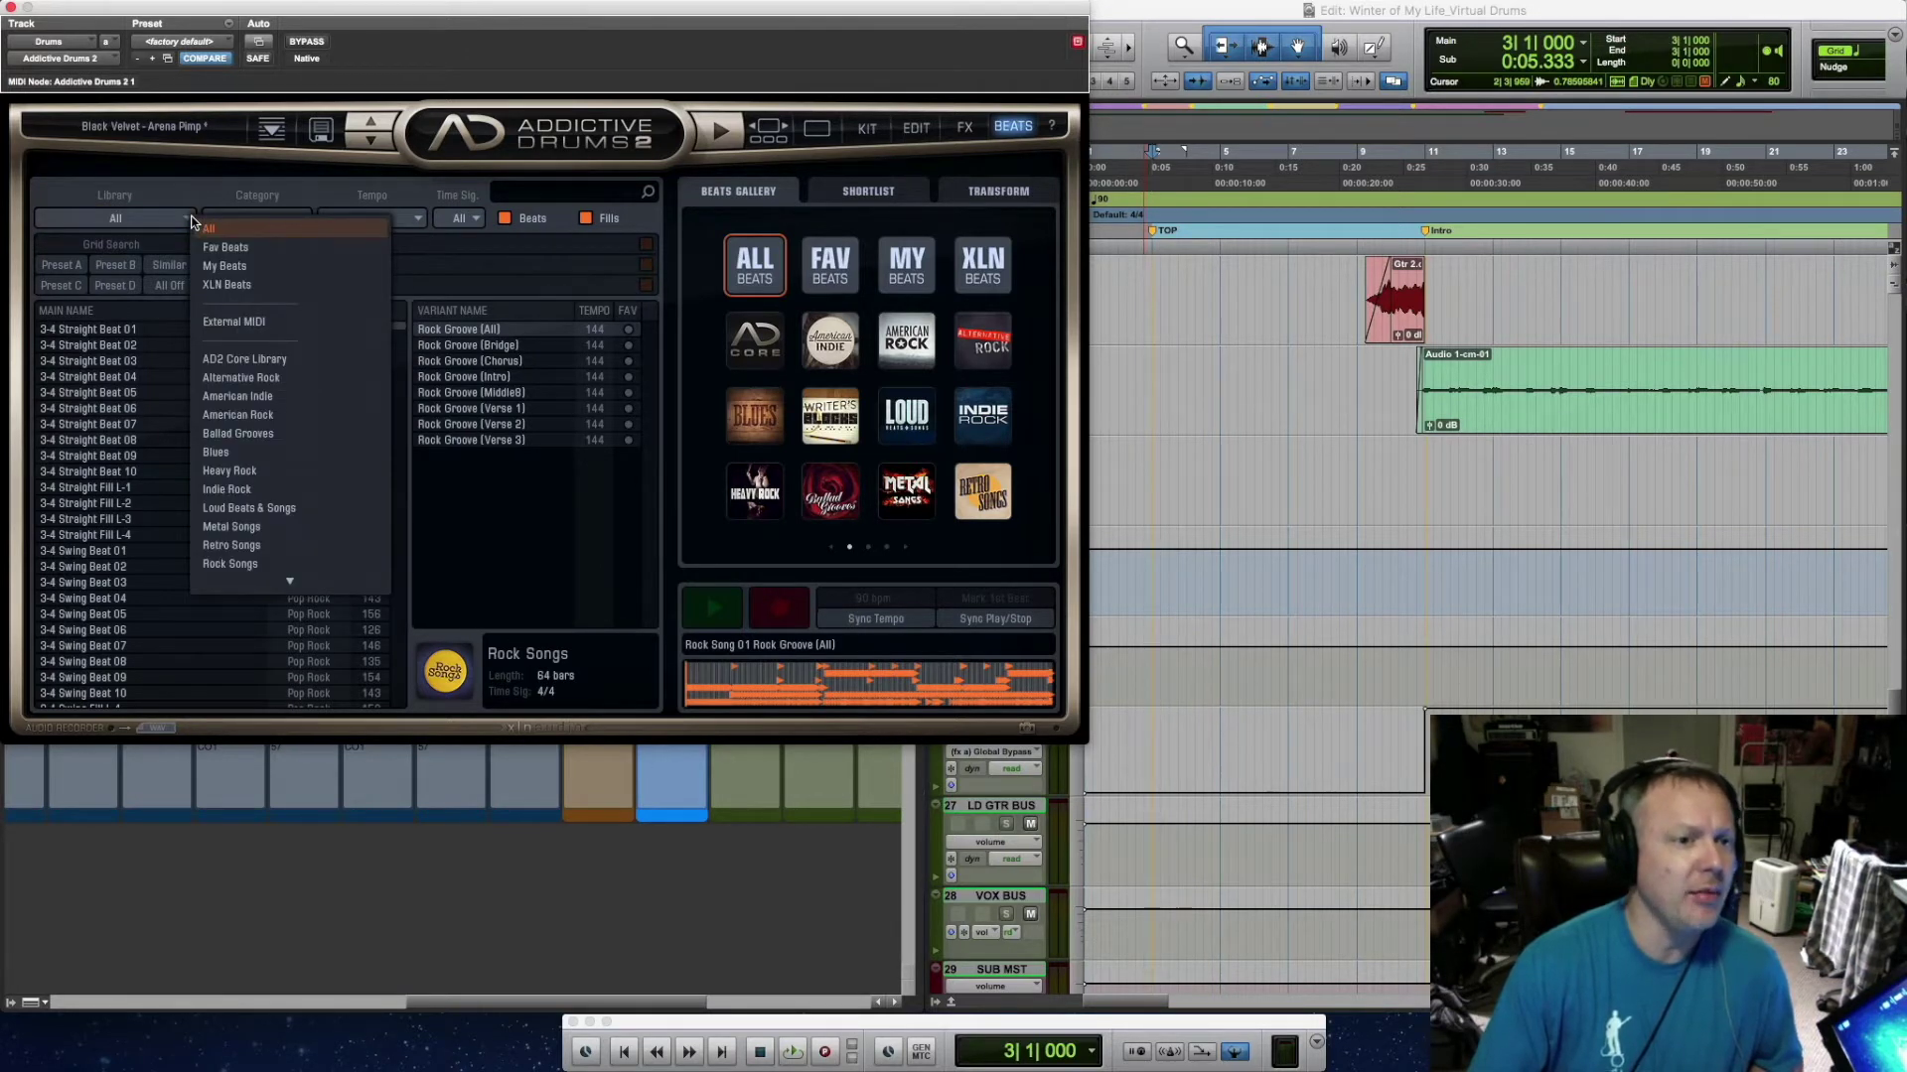
{"action": "left_click", "coordinate": [167, 177]}
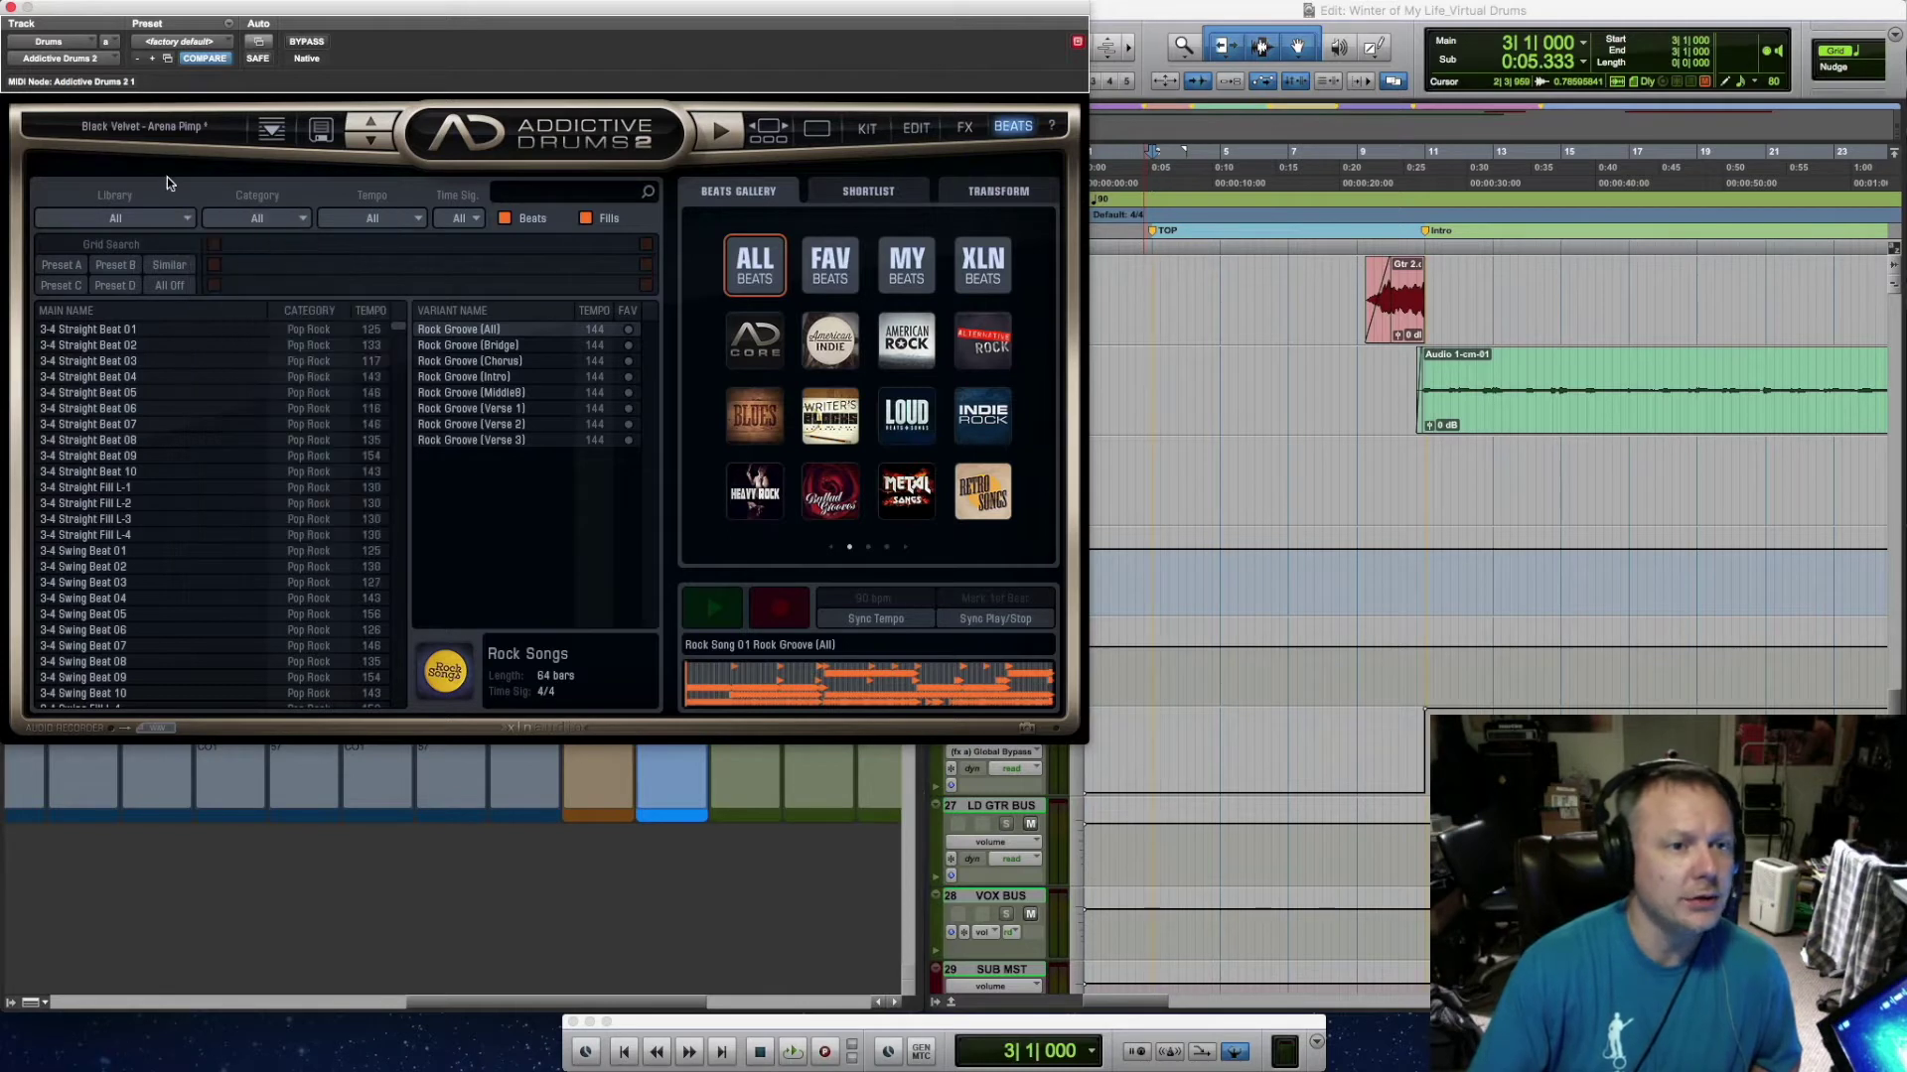
{"action": "left_click", "coordinate": [477, 218]}
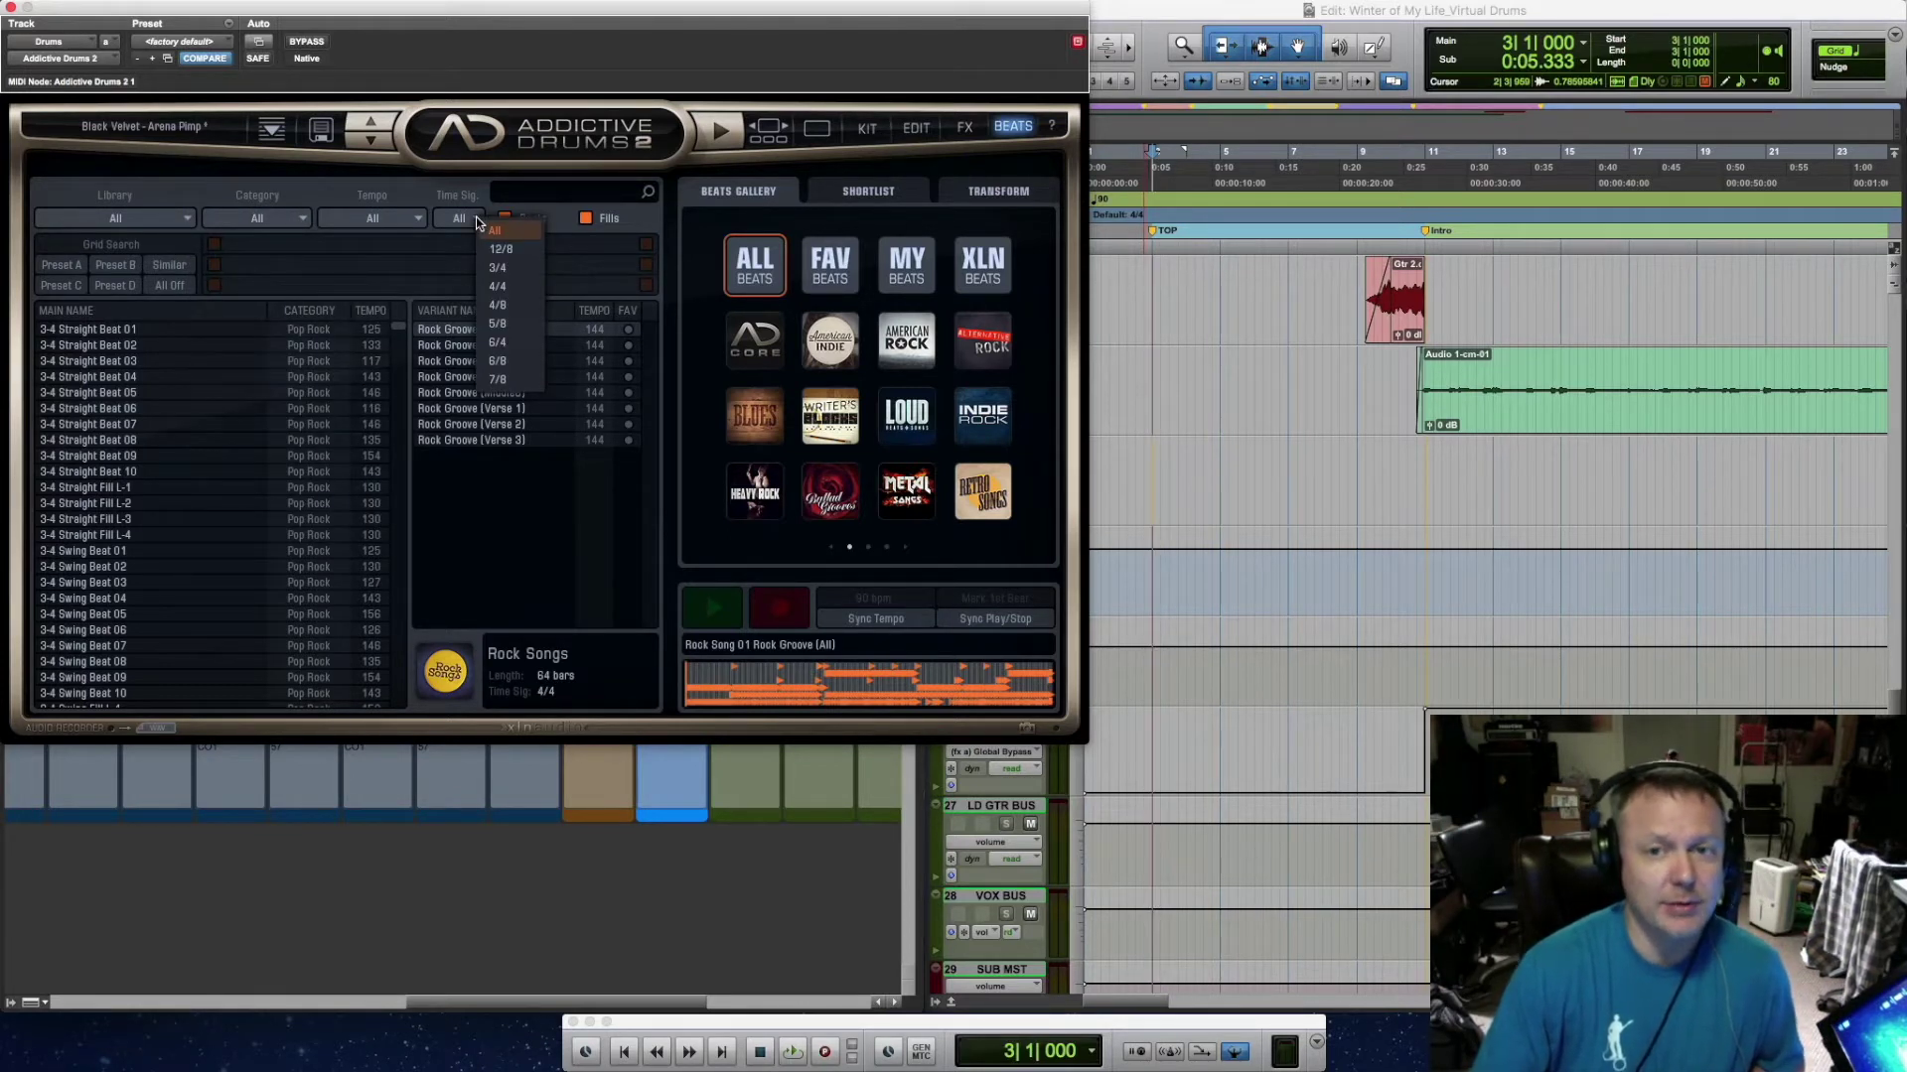
{"action": "left_click", "coordinate": [512, 292]}
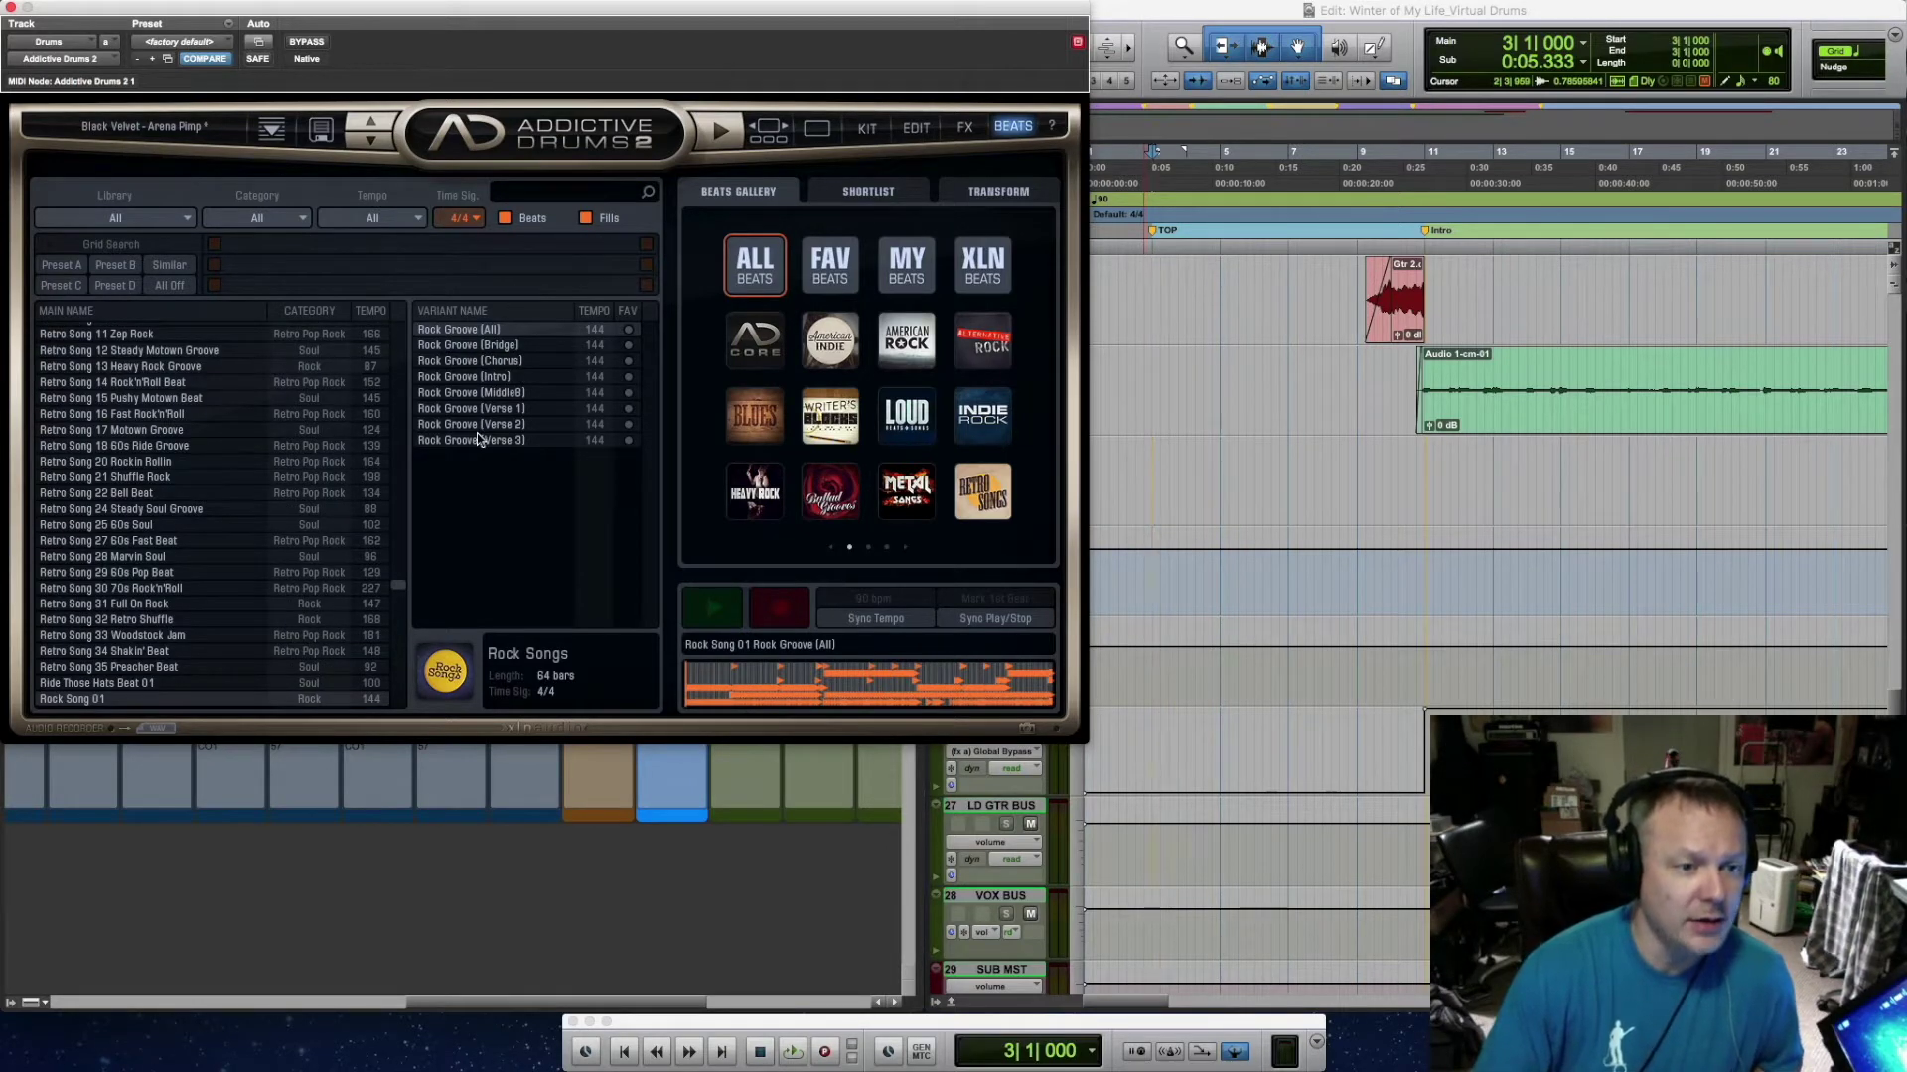
{"action": "left_click_drag", "start_coordinate": [401, 592], "coordinate": [396, 311]}
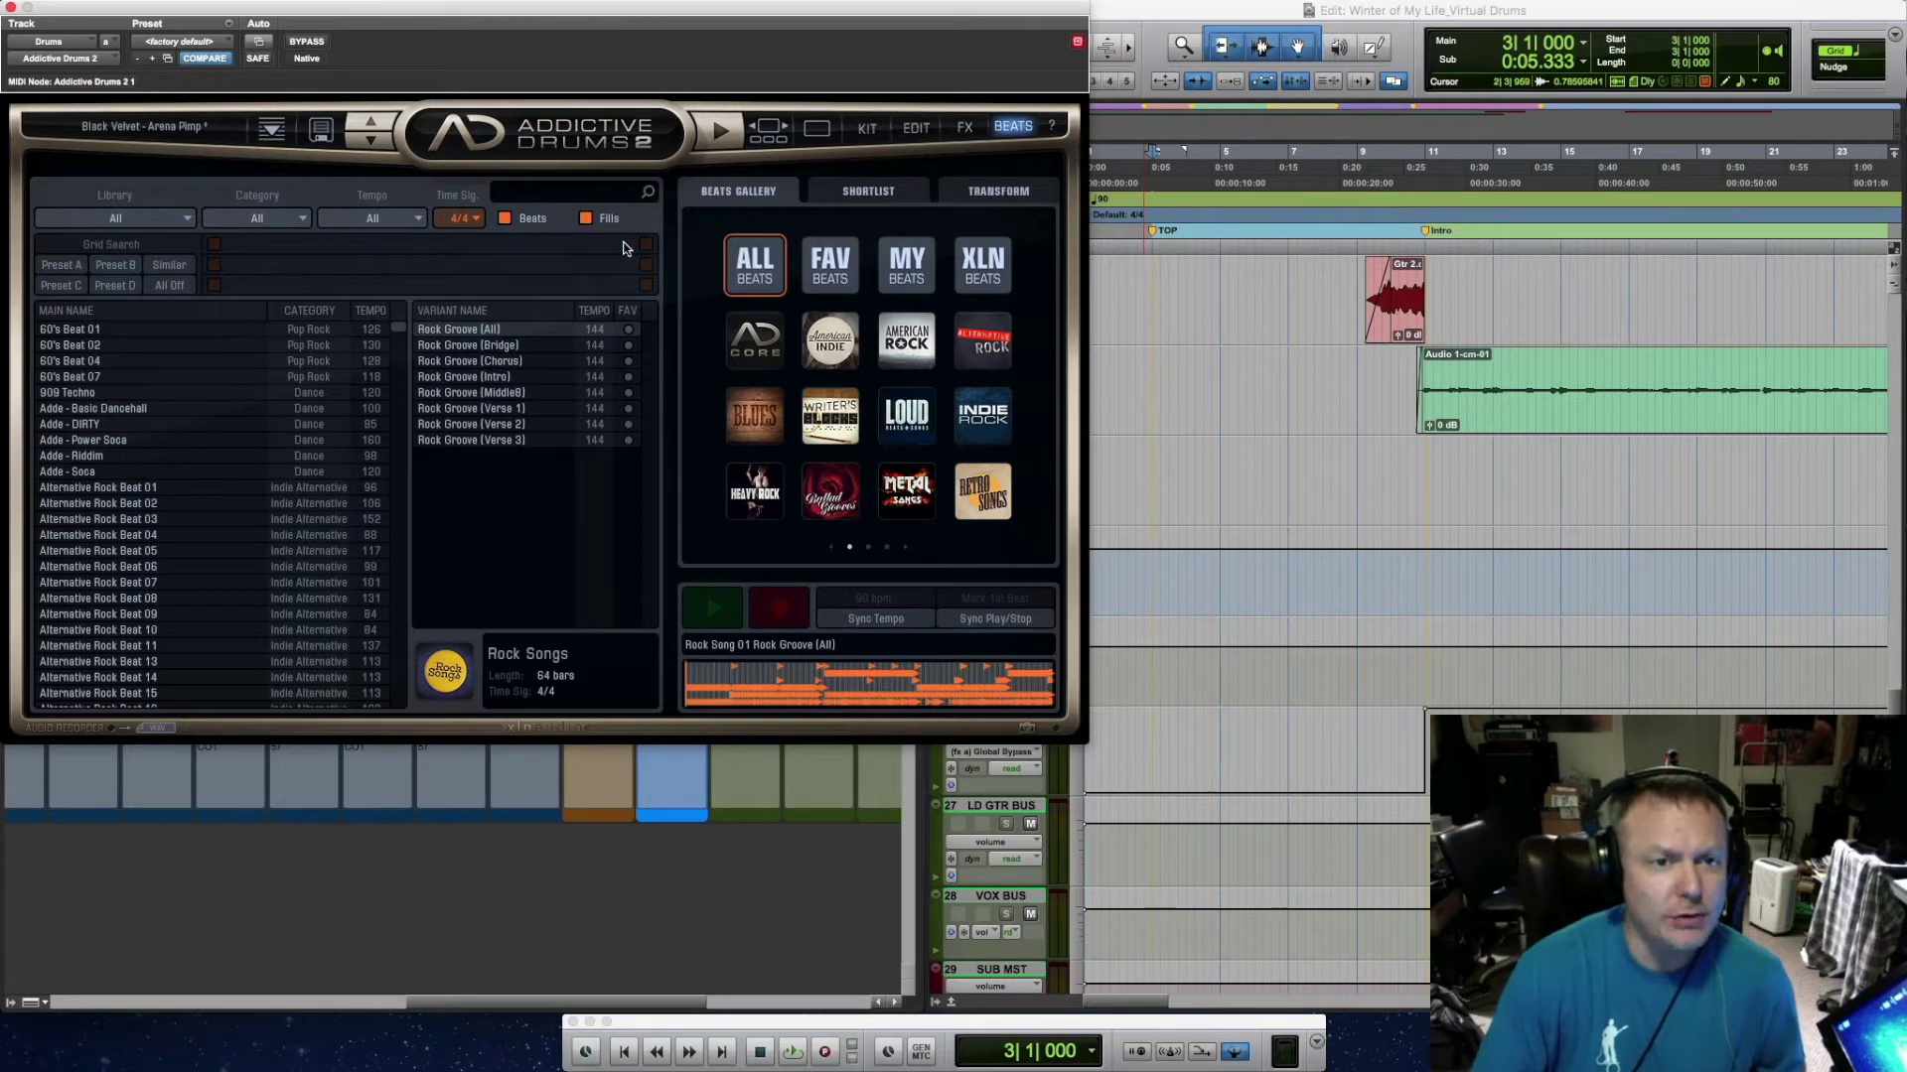
Try the Fills and Beats toggles, leaving both beats and fills listed
{"action": "left_click", "coordinate": [588, 220]}
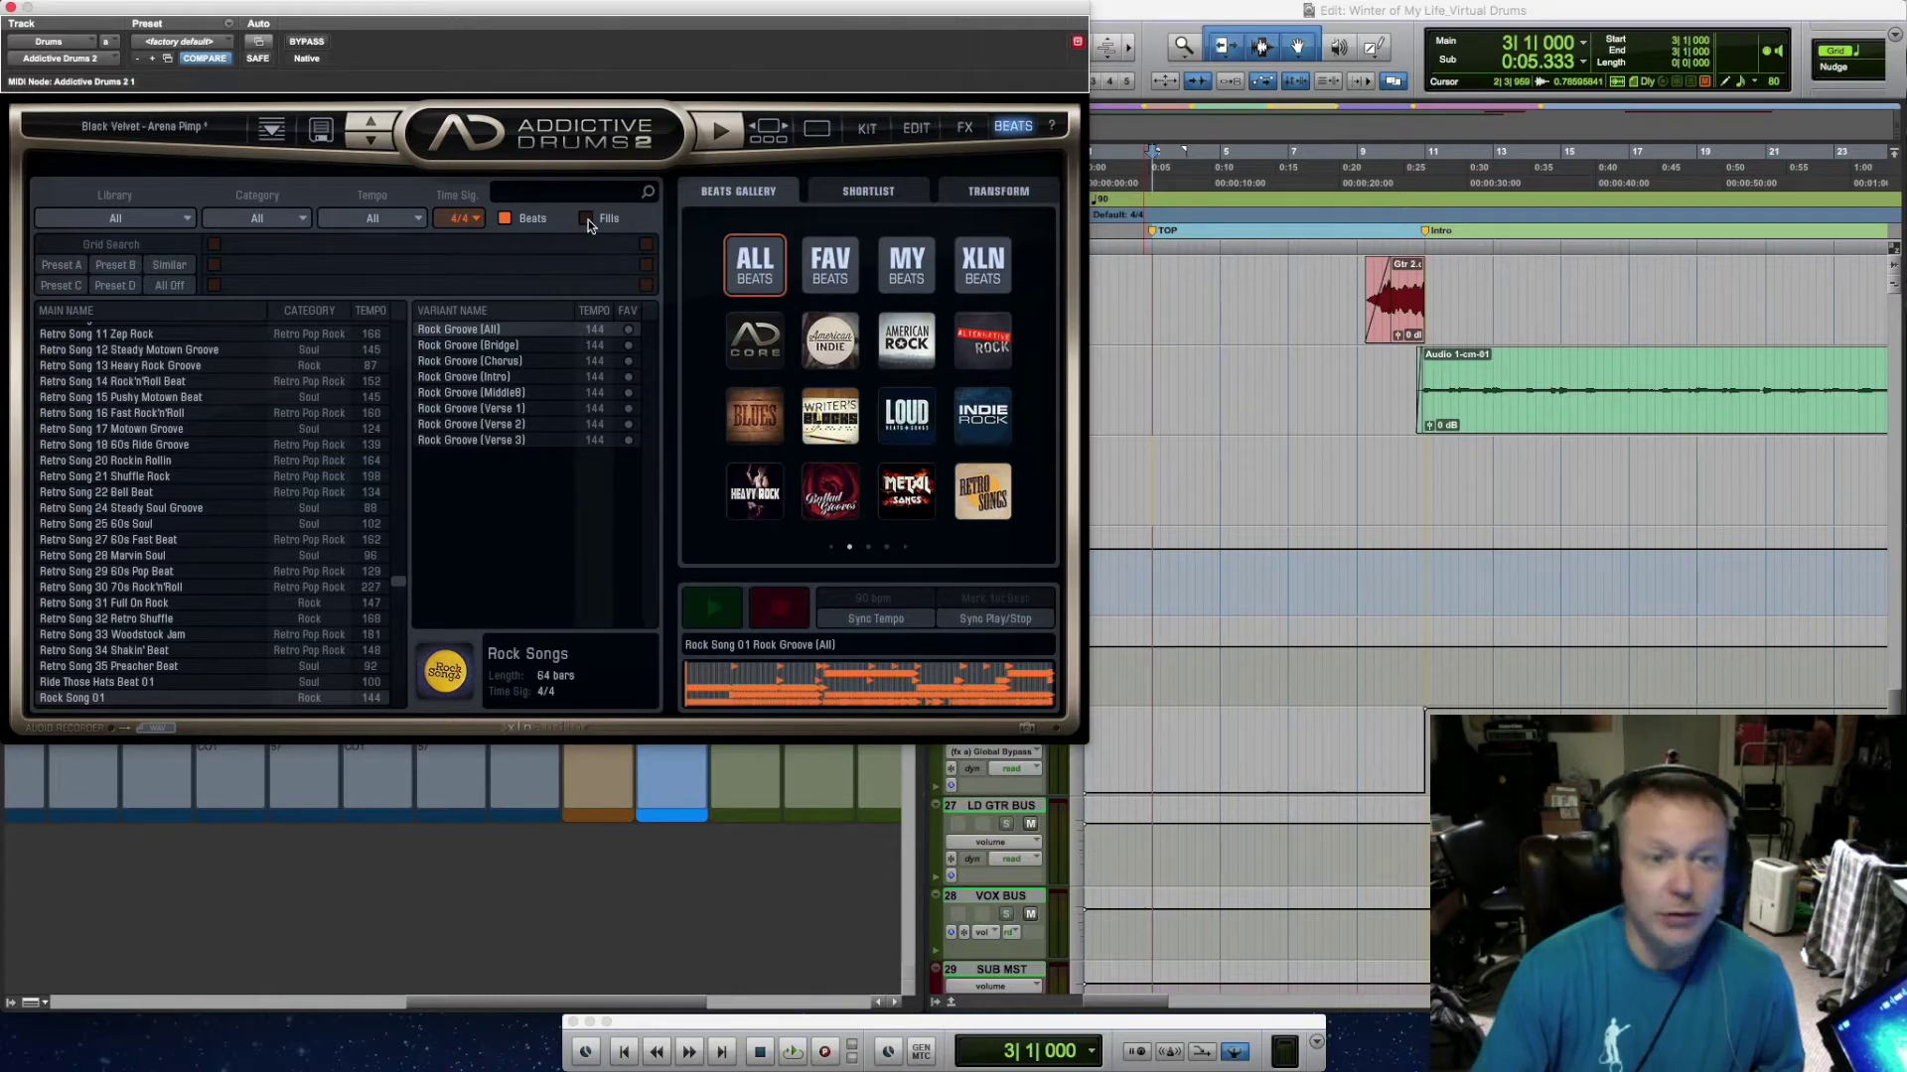
{"action": "left_click", "coordinate": [586, 219]}
{"action": "left_click", "coordinate": [506, 218]}
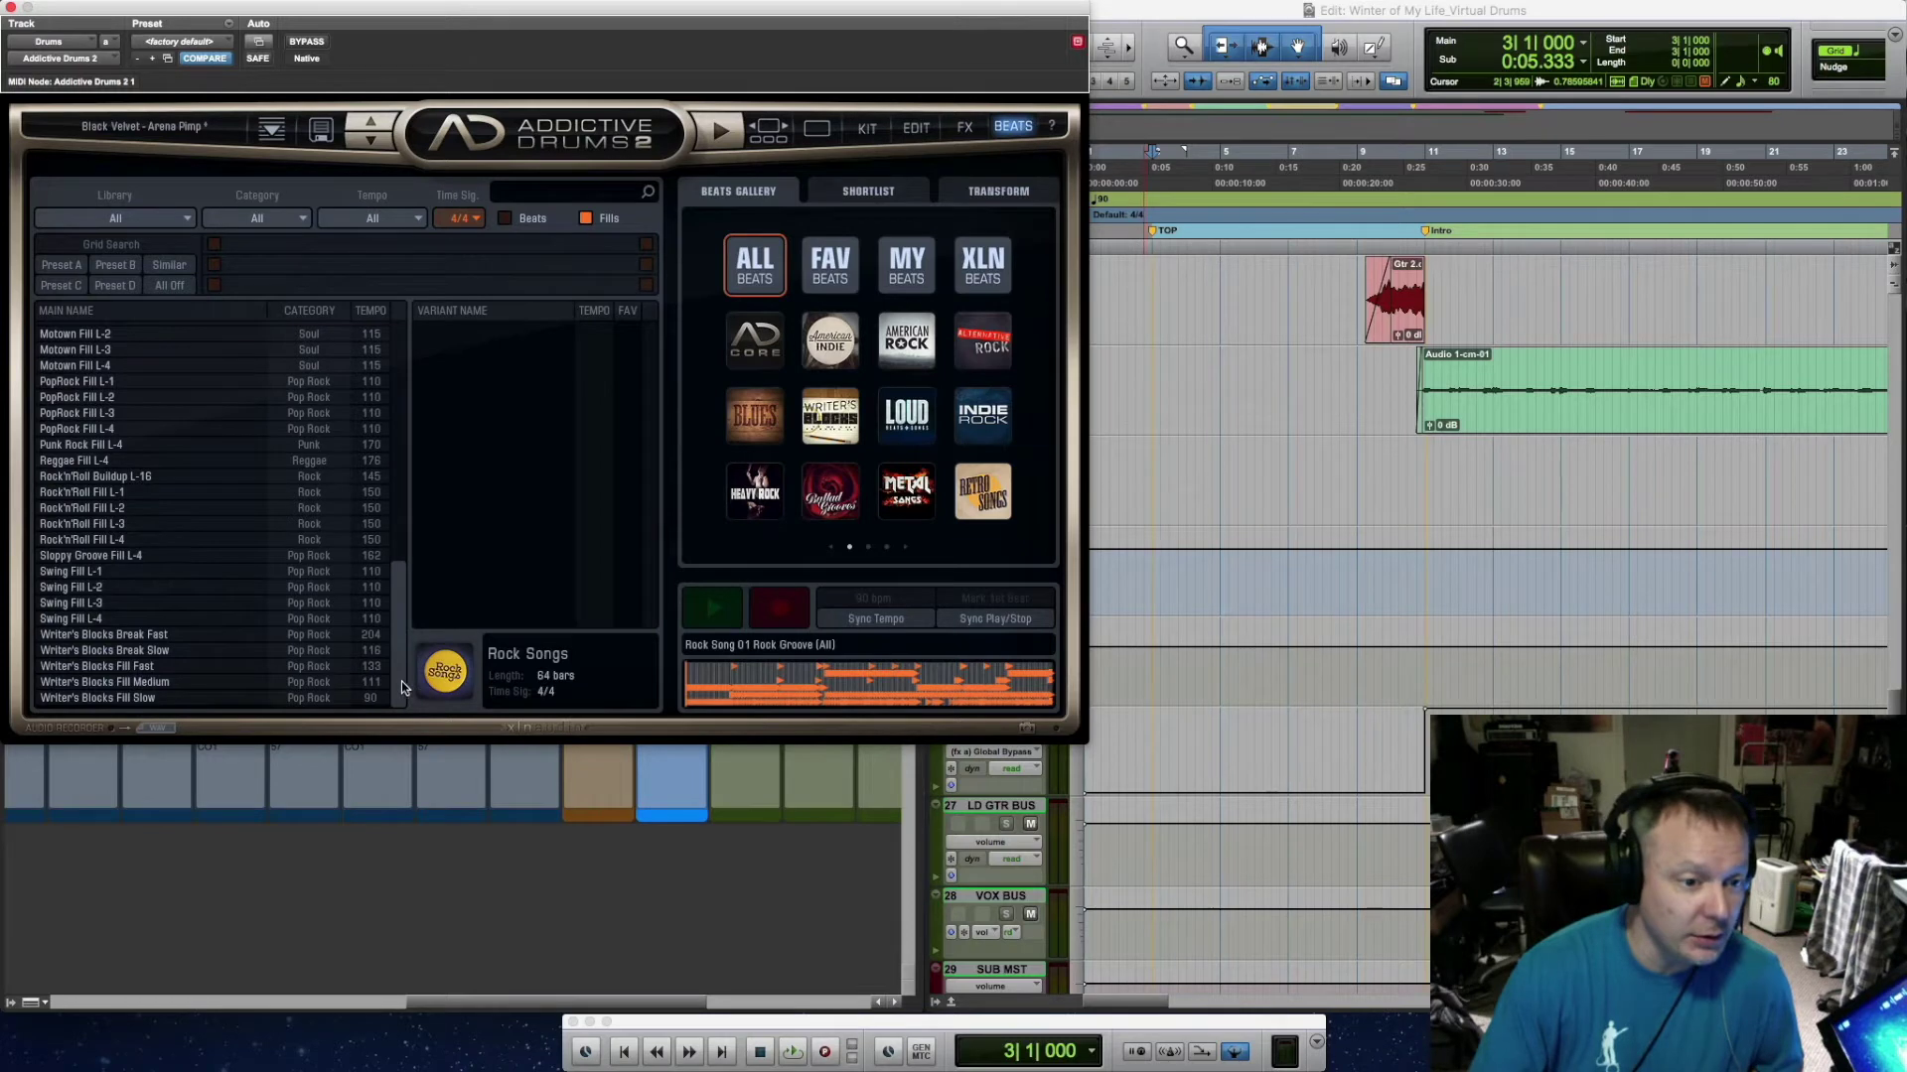
{"action": "left_click_drag", "start_coordinate": [402, 681], "coordinate": [420, 391]}
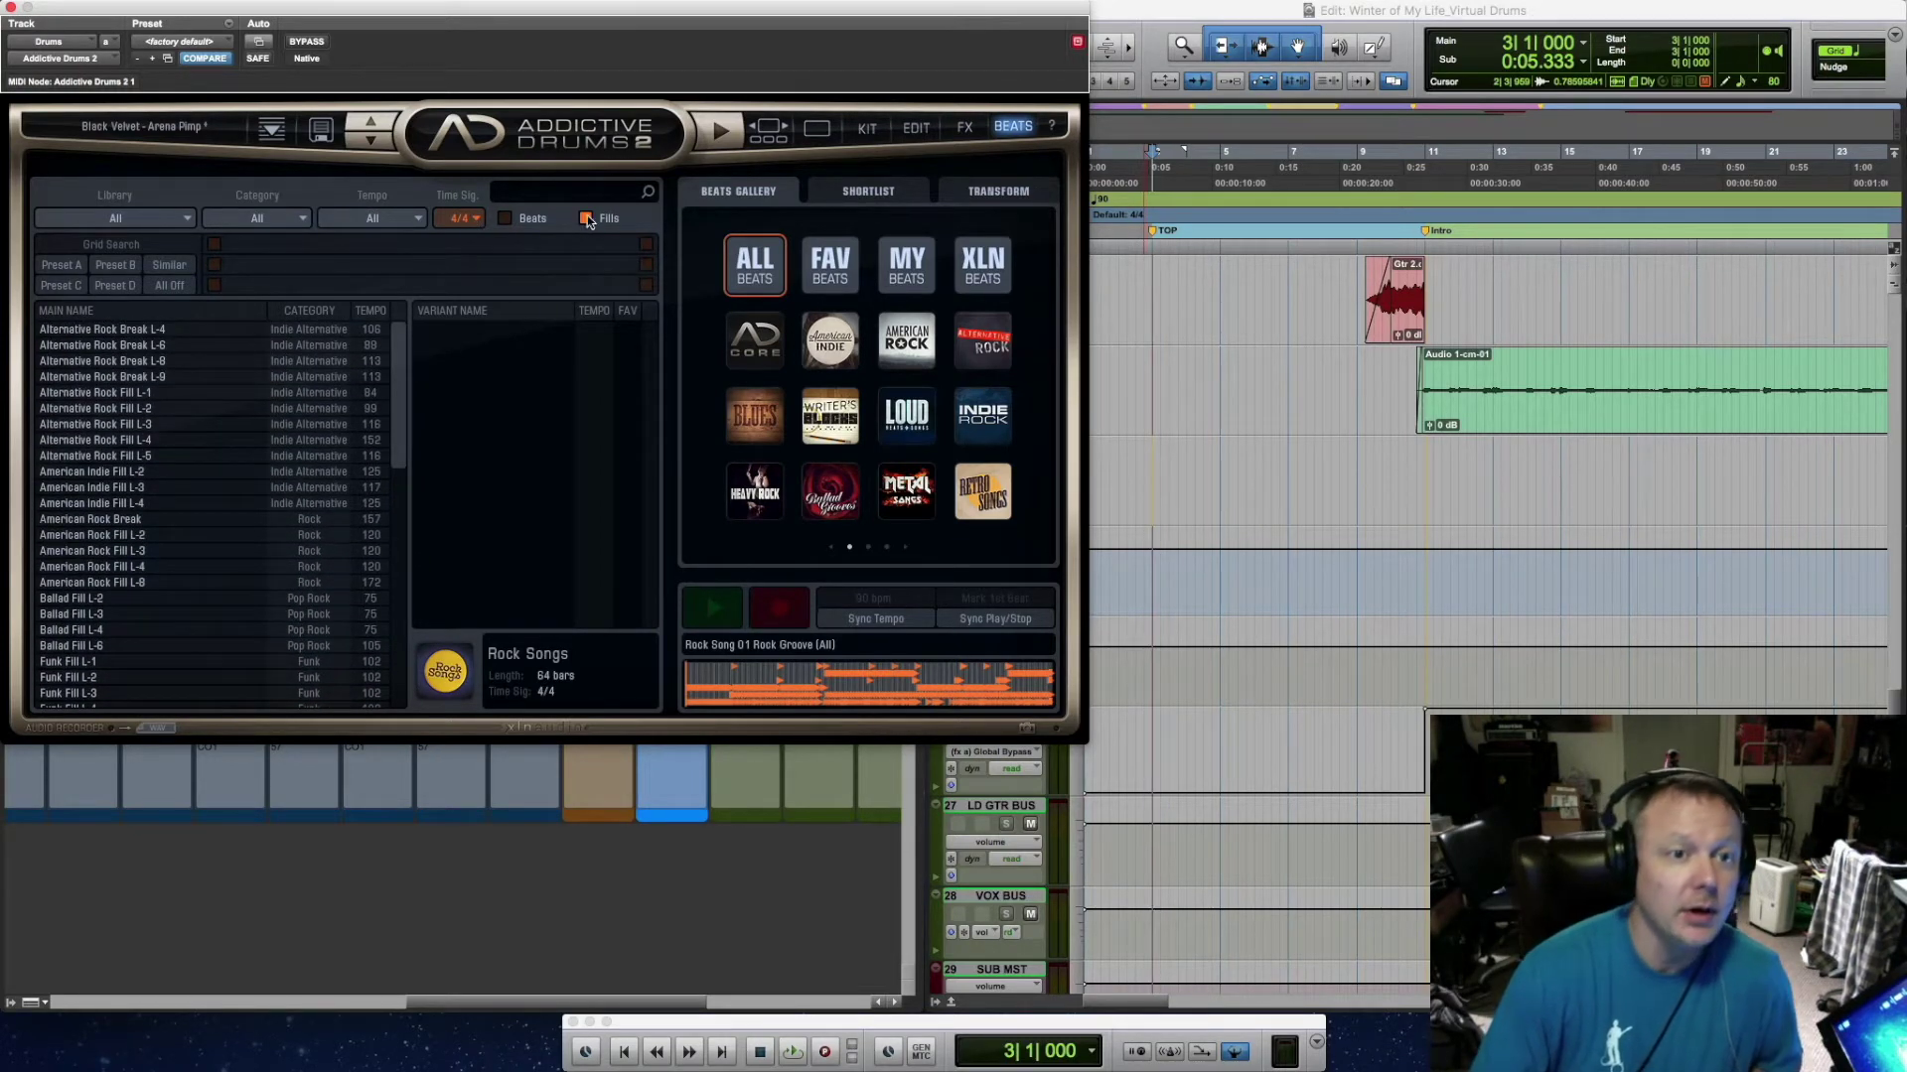
{"action": "left_click", "coordinate": [506, 219]}
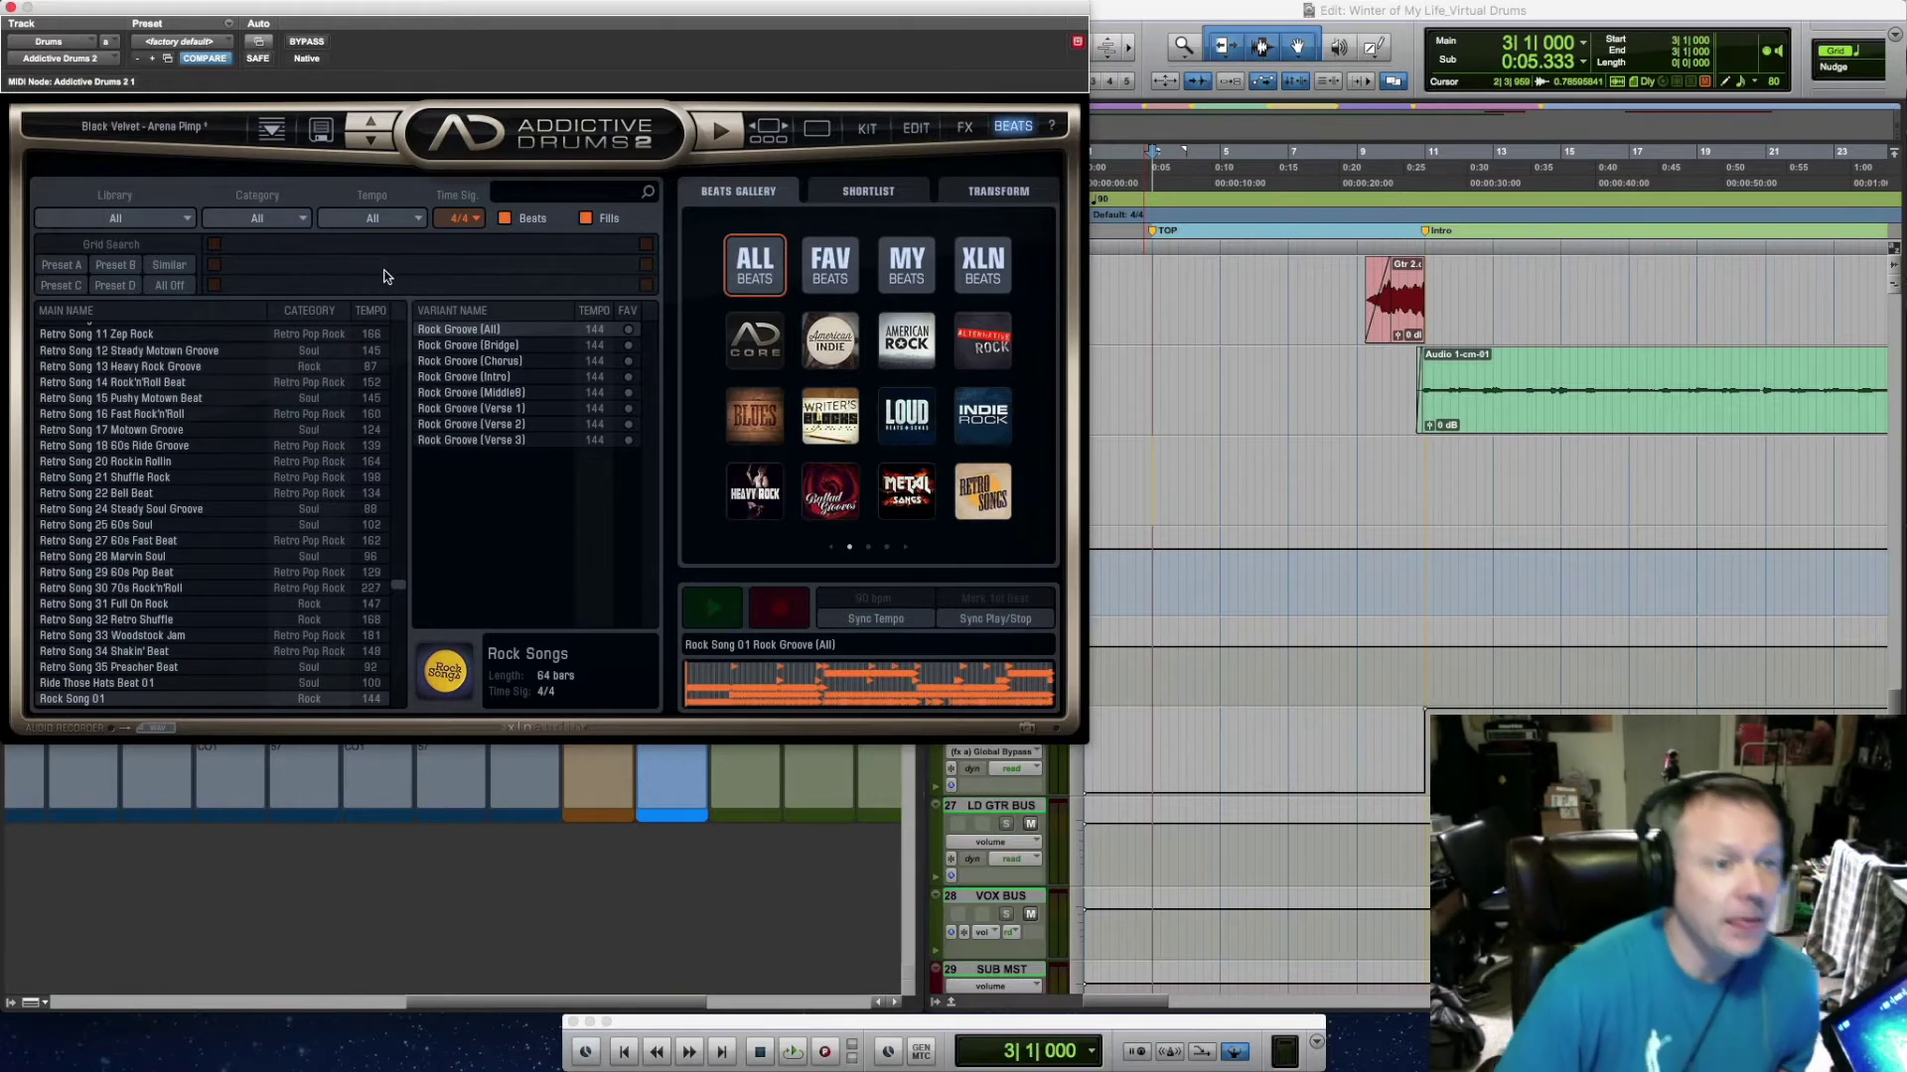
{"action": "left_click", "coordinate": [415, 220]}
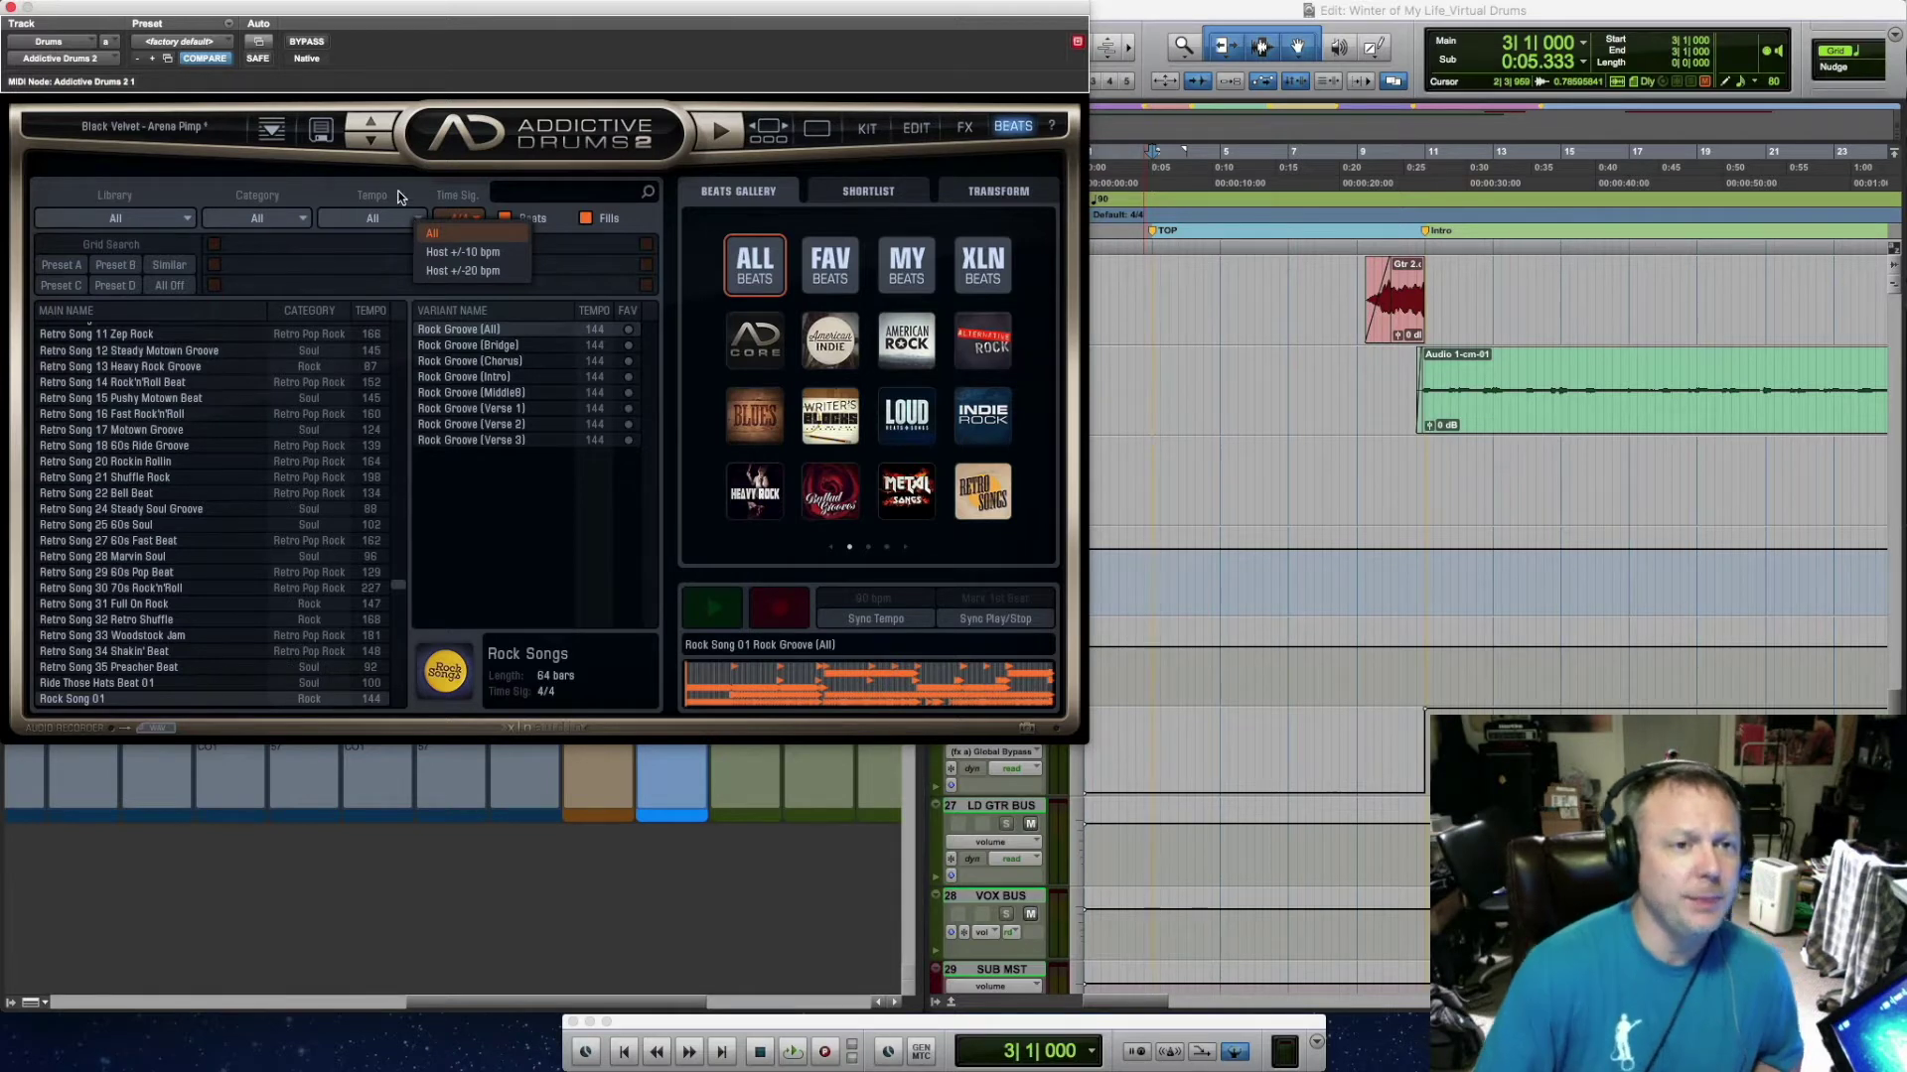
{"action": "left_click", "coordinate": [397, 195]}
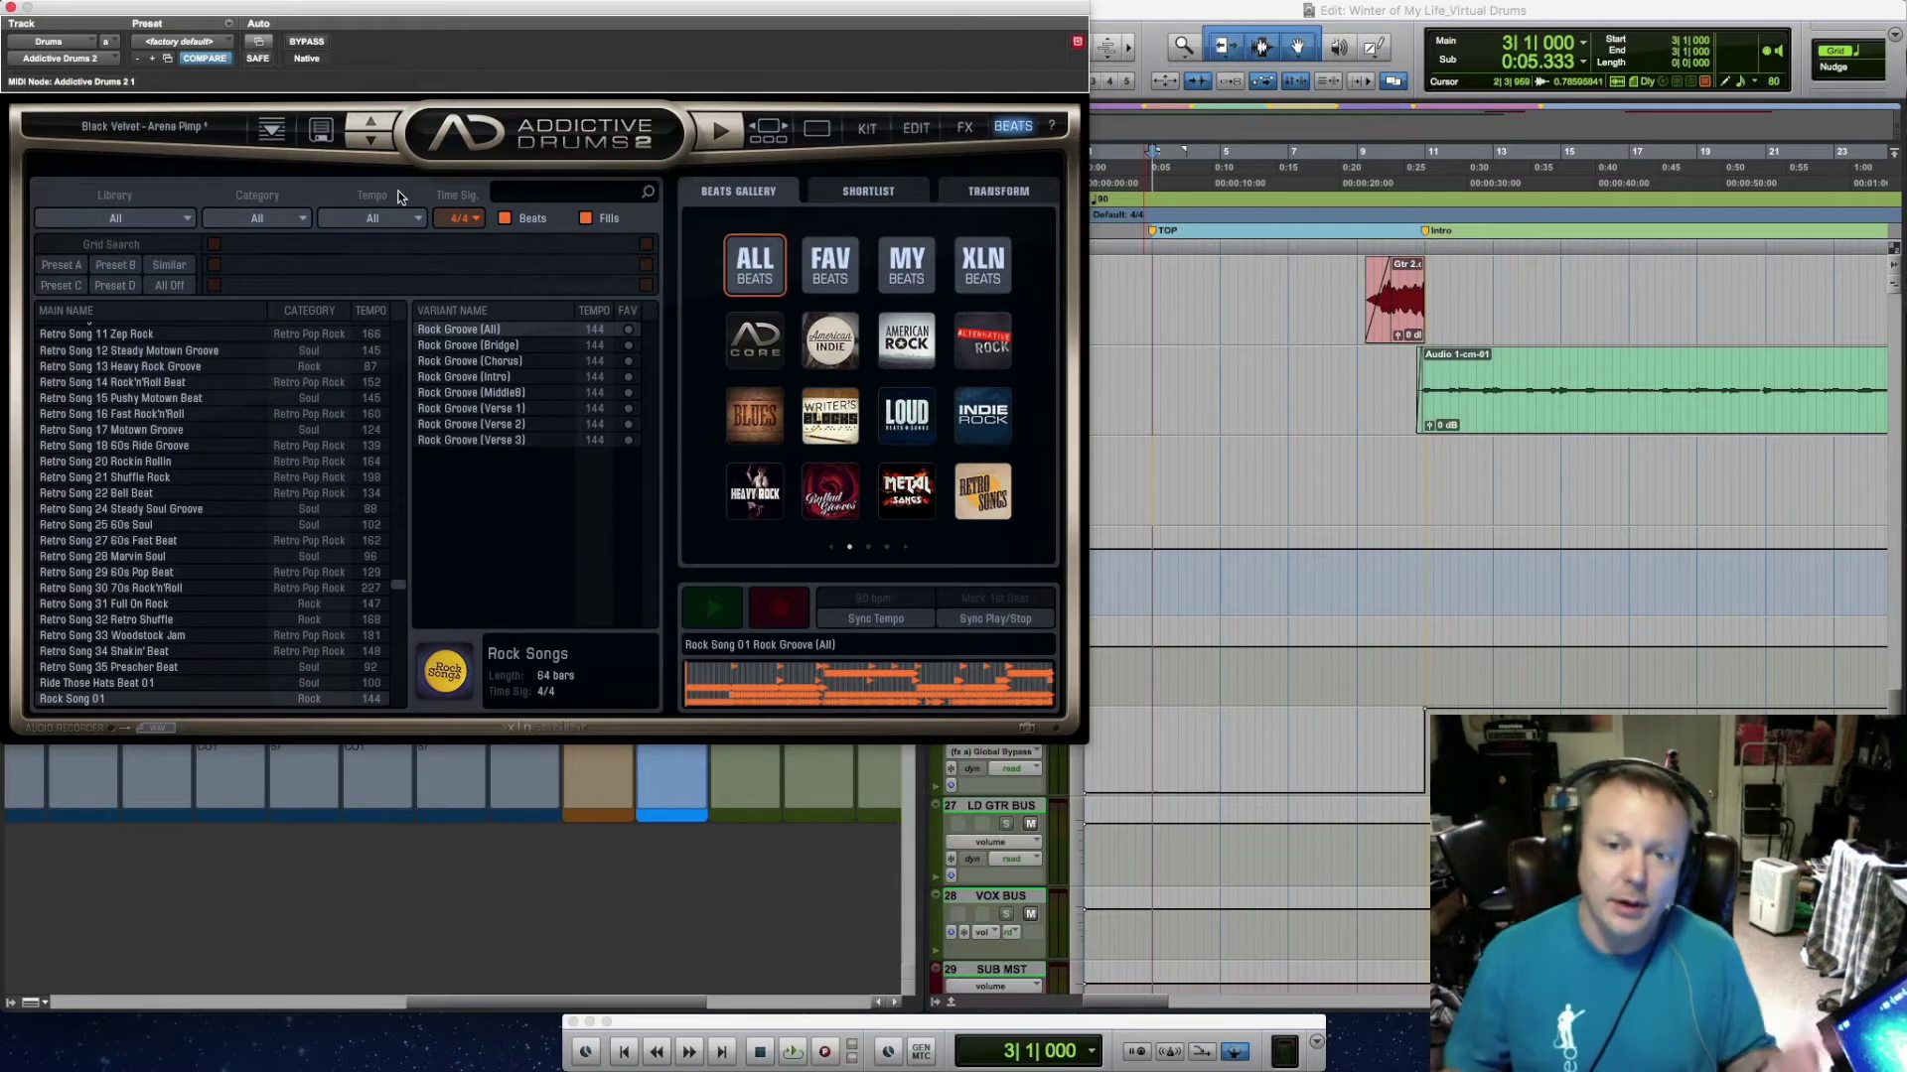
Filter to the Hip Hop category and audition Hip Hop Beat 01
{"action": "left_click", "coordinate": [298, 221]}
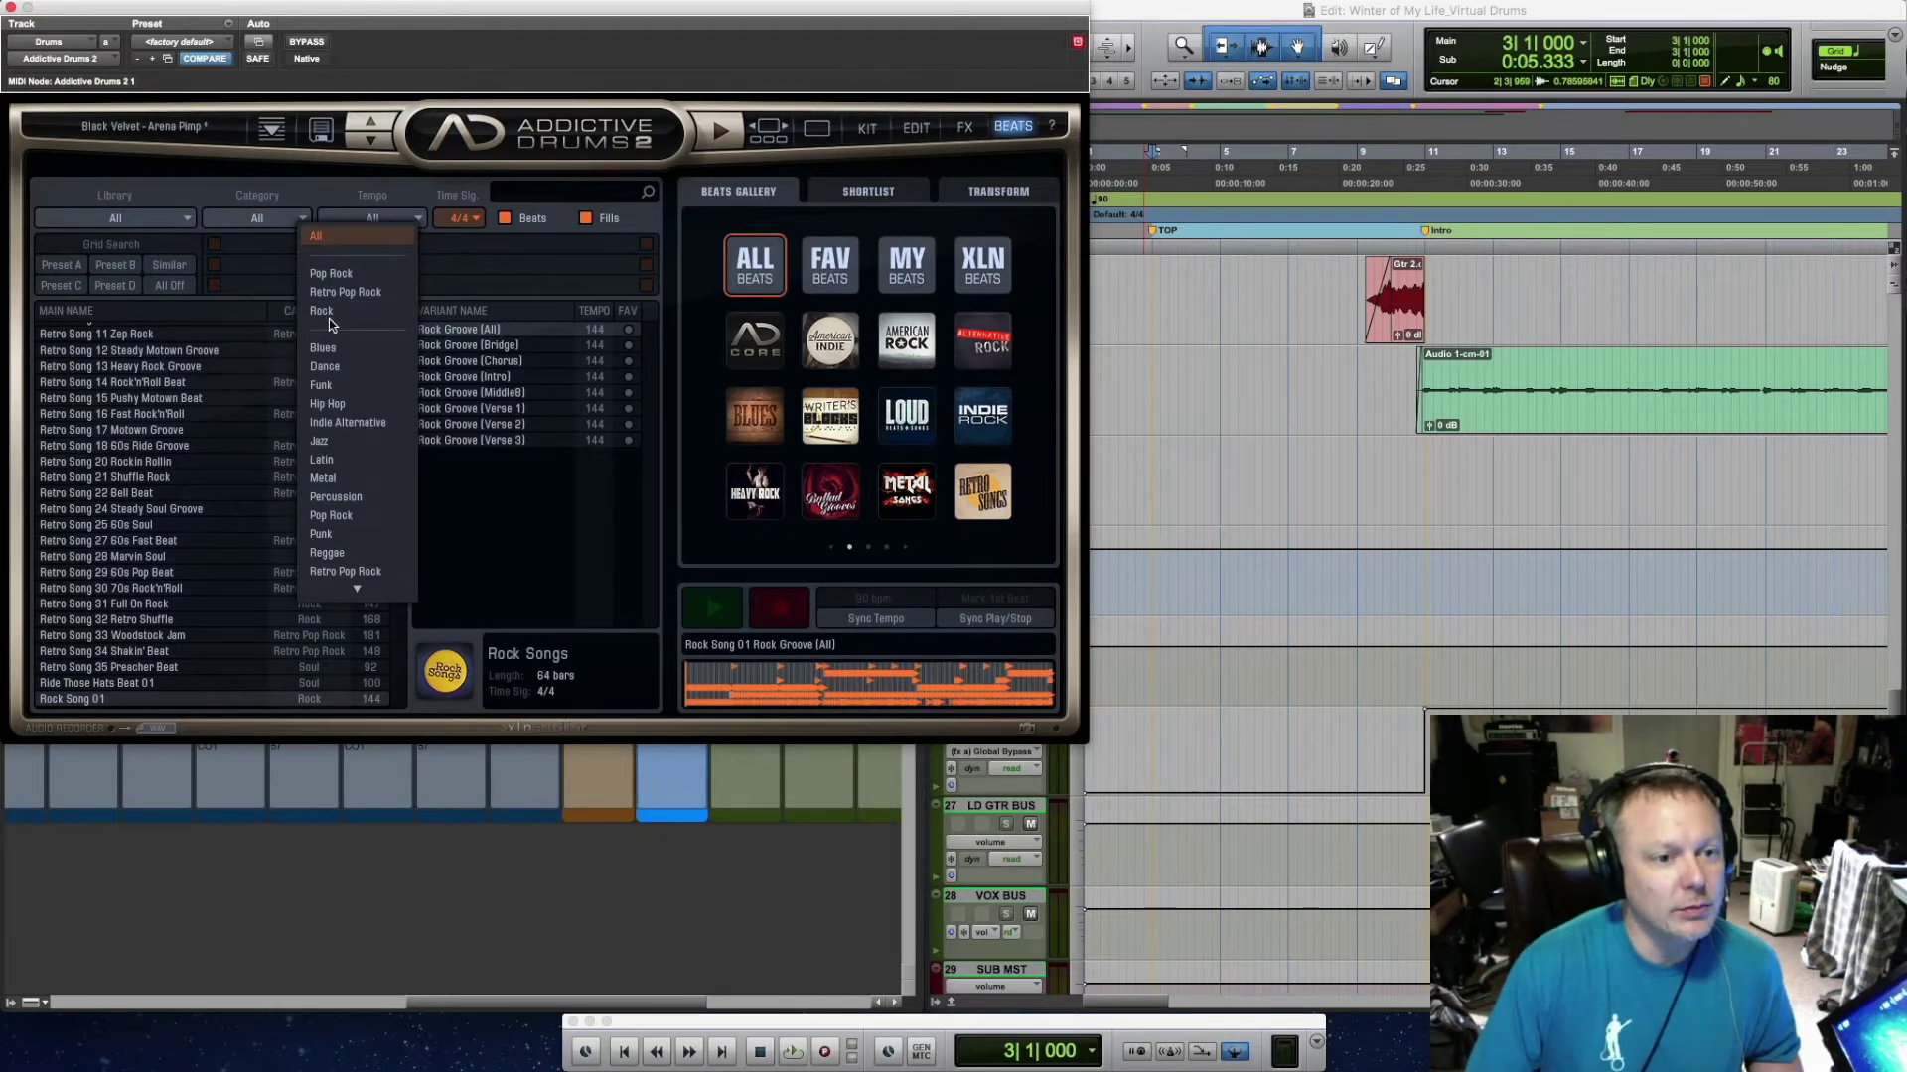
{"action": "left_click", "coordinate": [318, 404]}
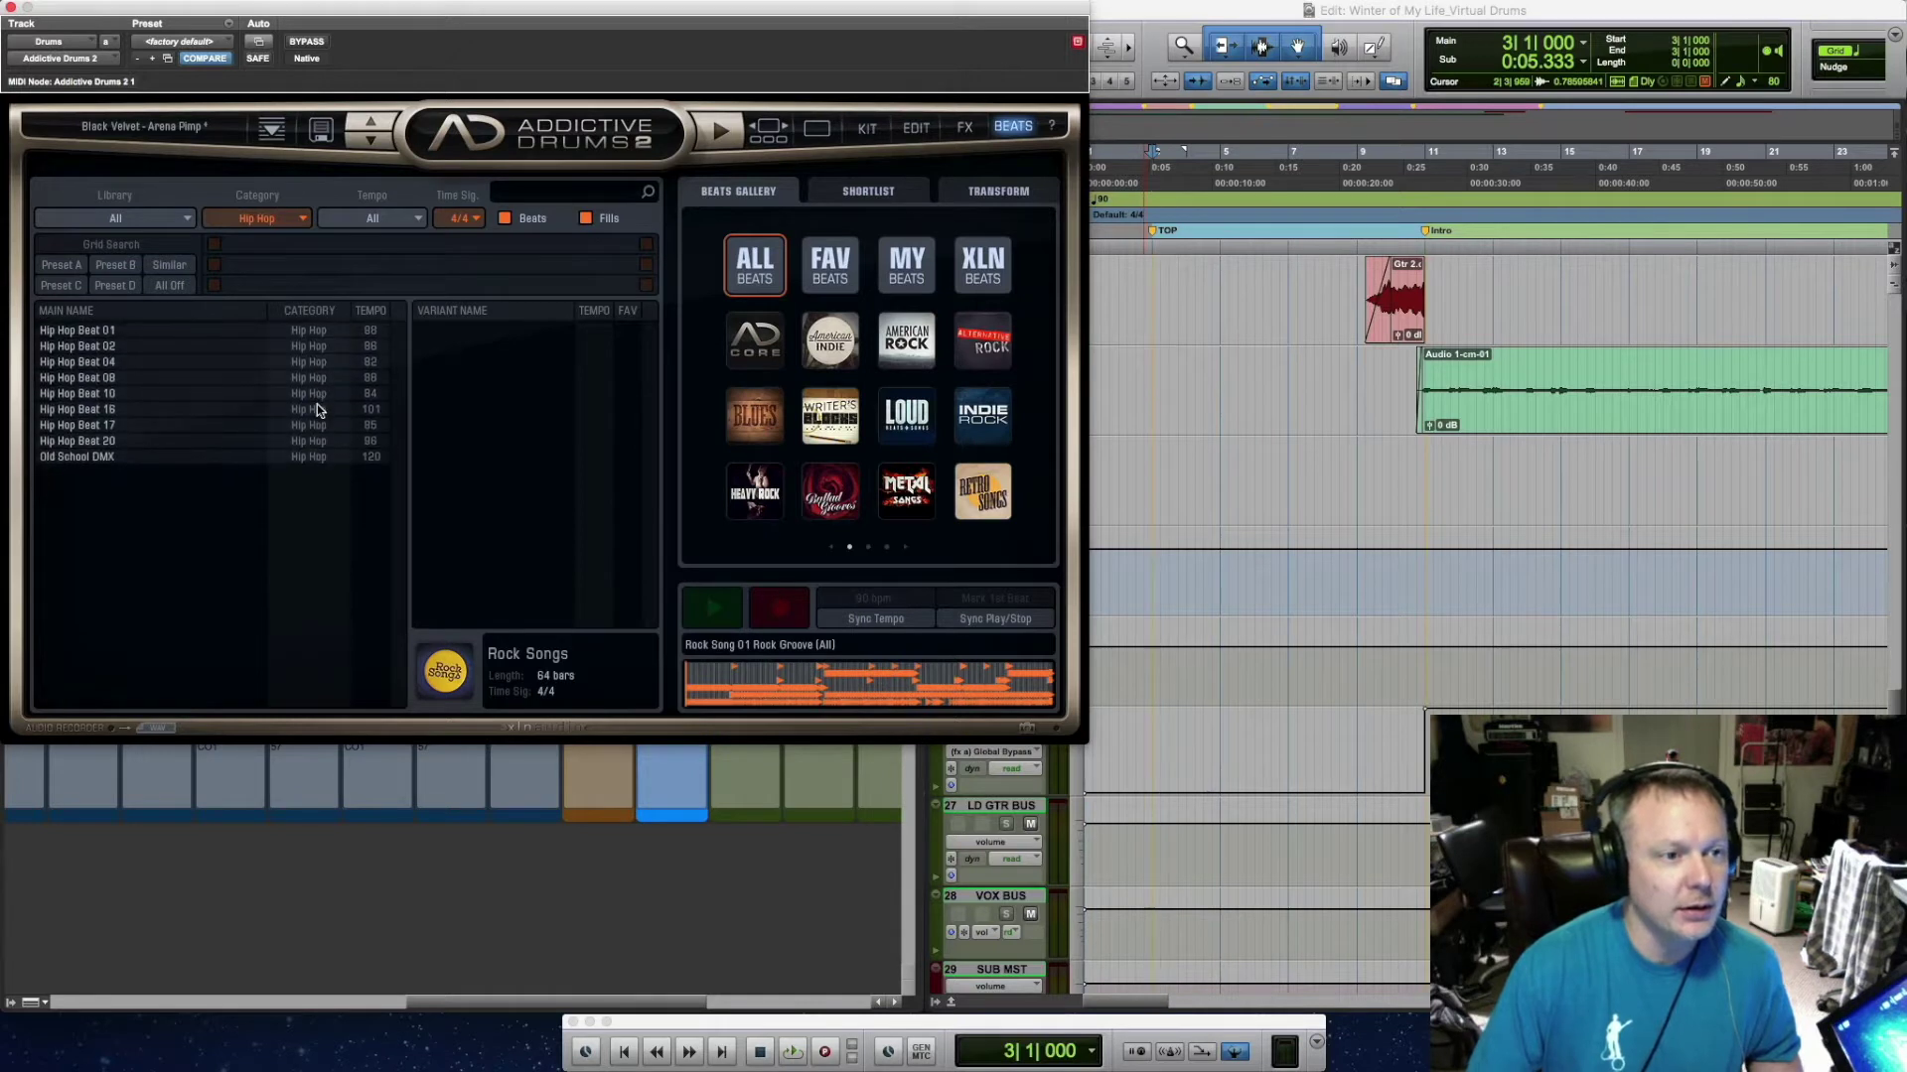
{"action": "left_click", "coordinate": [179, 330]}
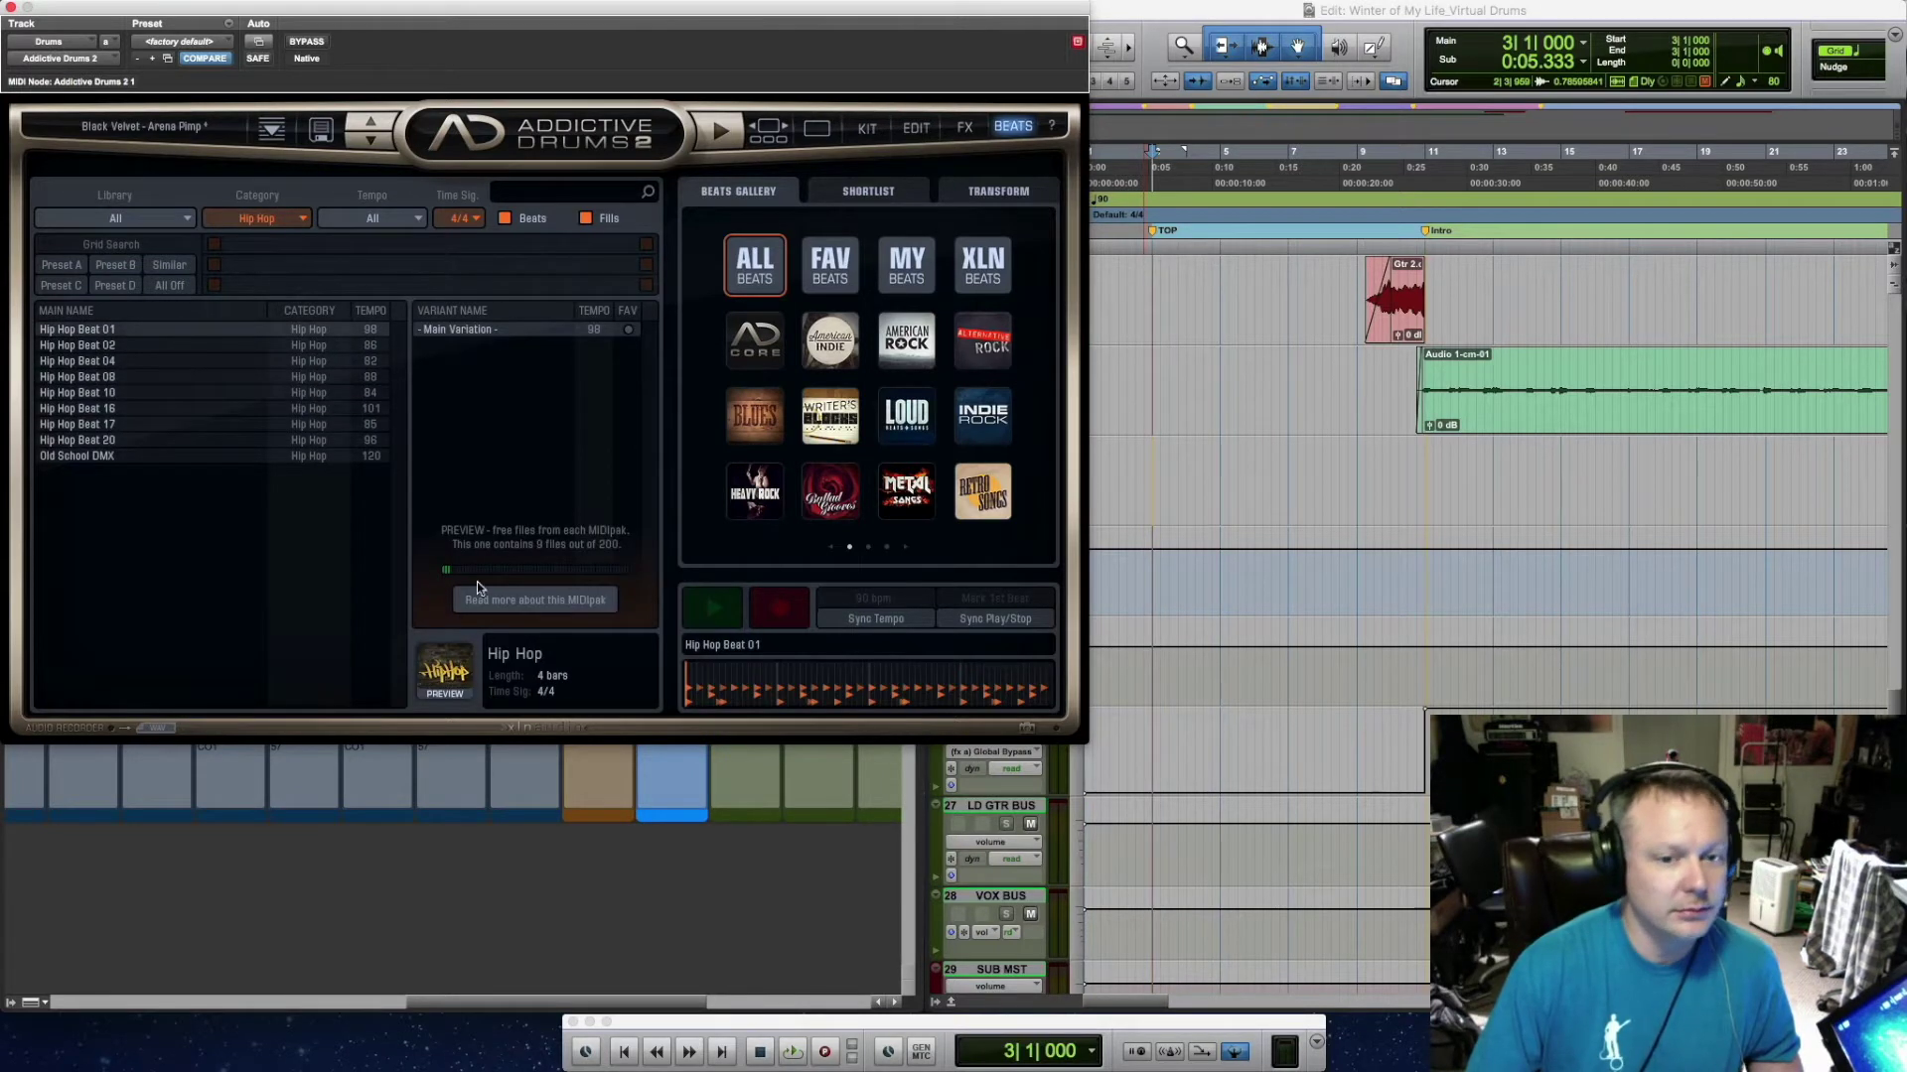
{"action": "left_click", "coordinate": [715, 615]}
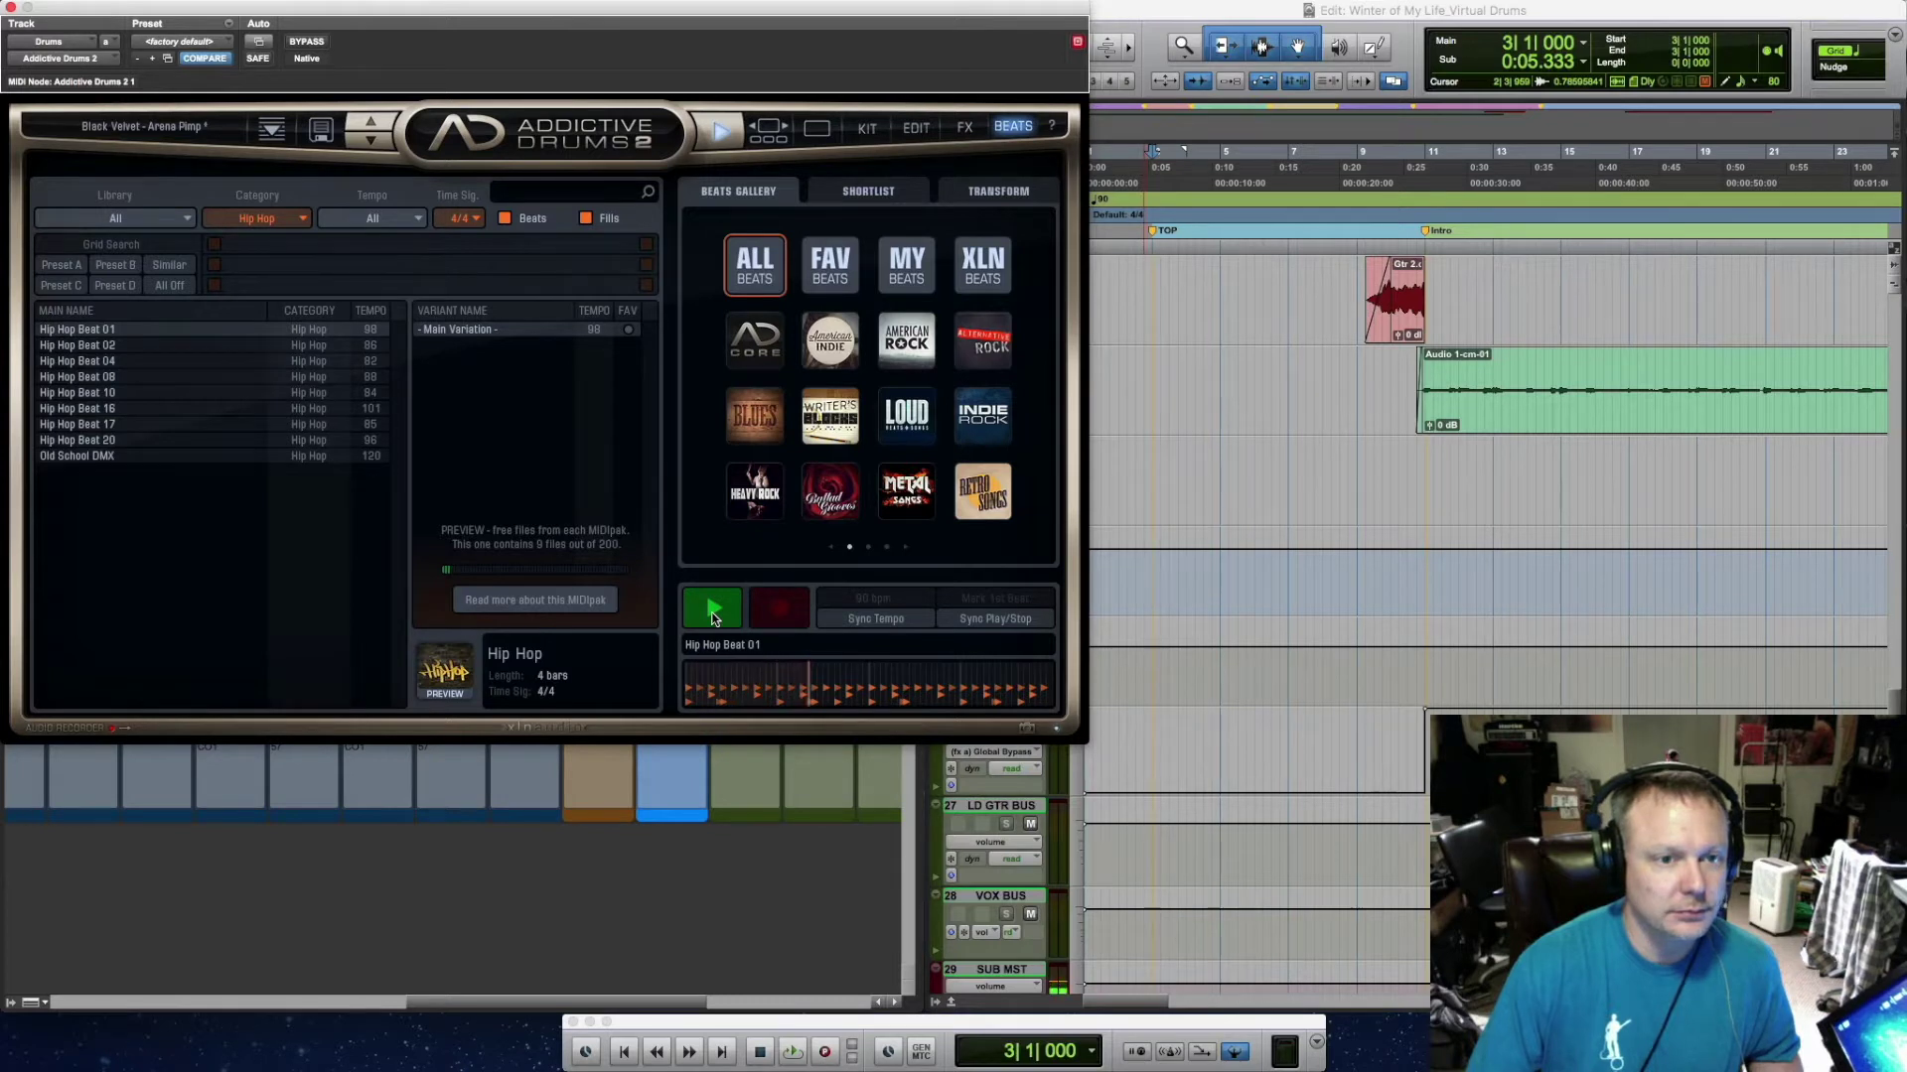
{"action": "left_click", "coordinate": [713, 617]}
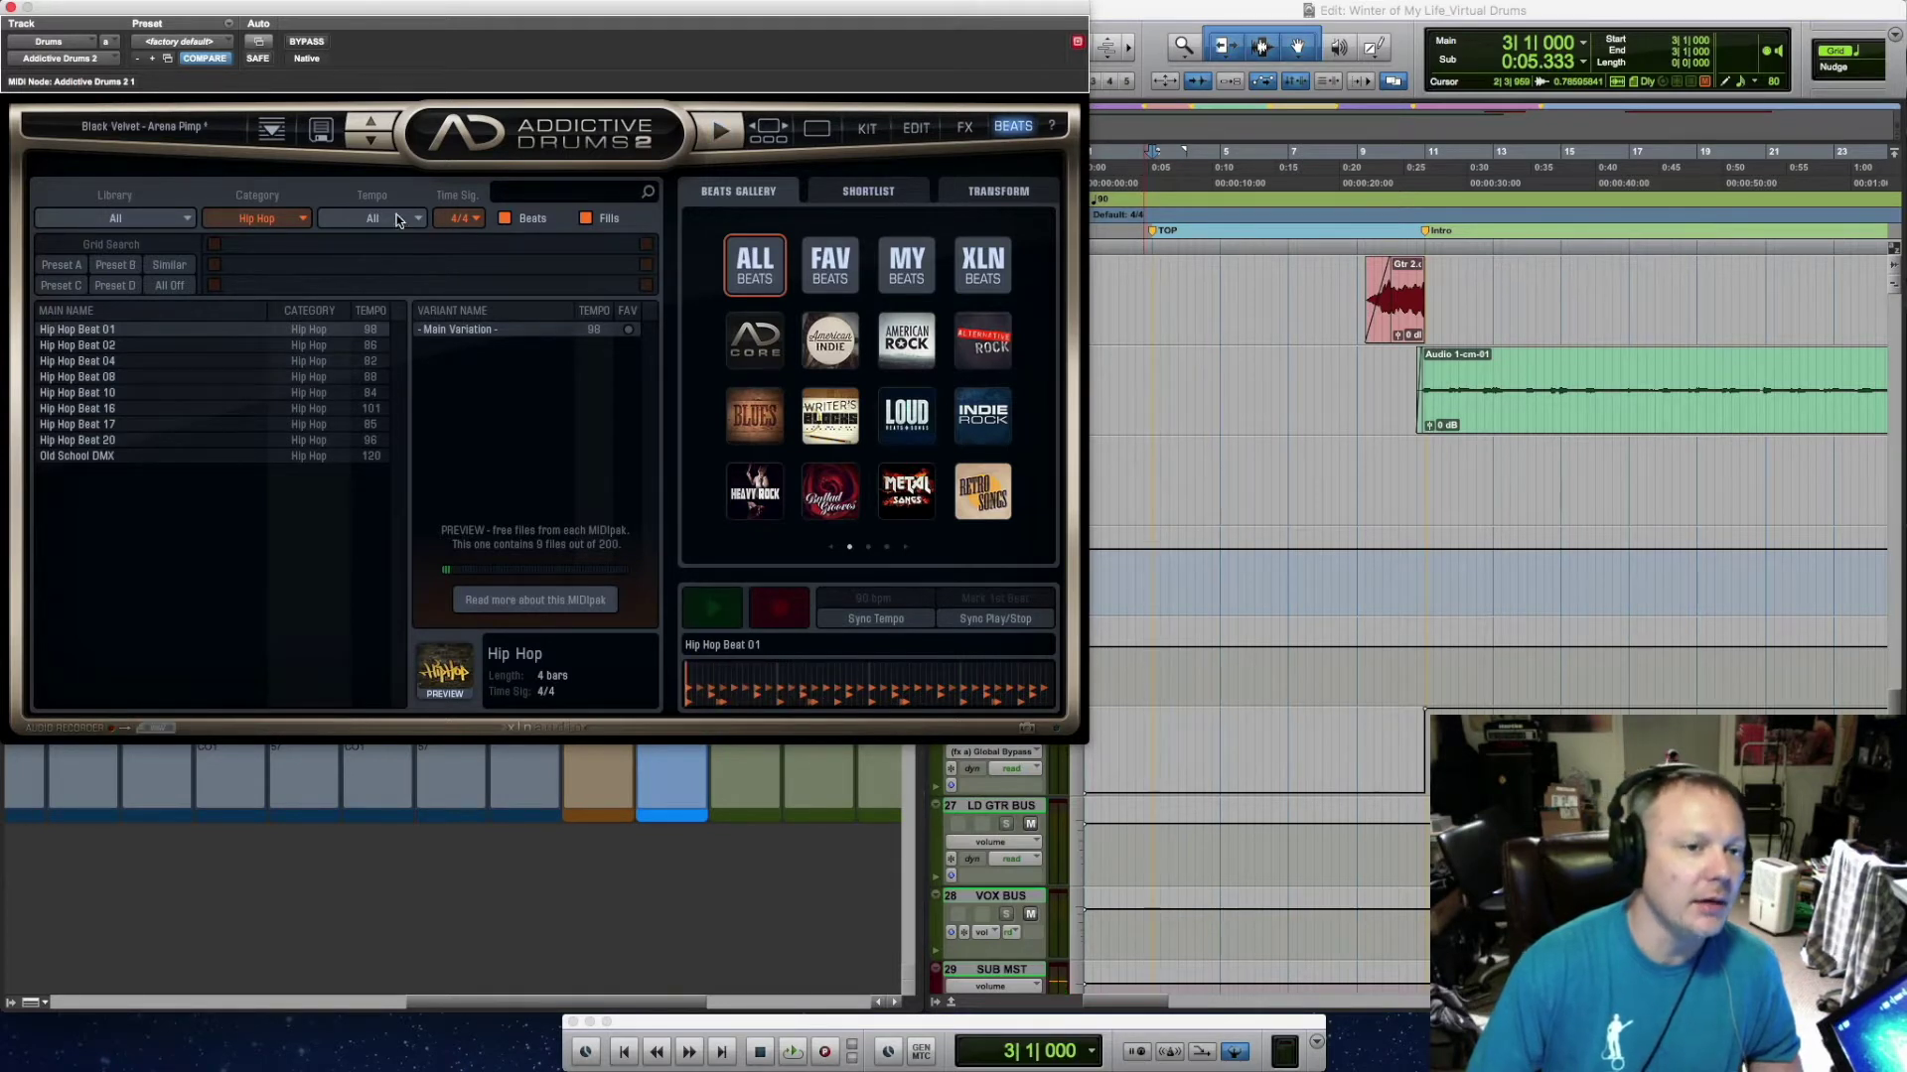
Filter to the Latin category and audition Latin Afro Groove 01
{"action": "left_click", "coordinate": [296, 218]}
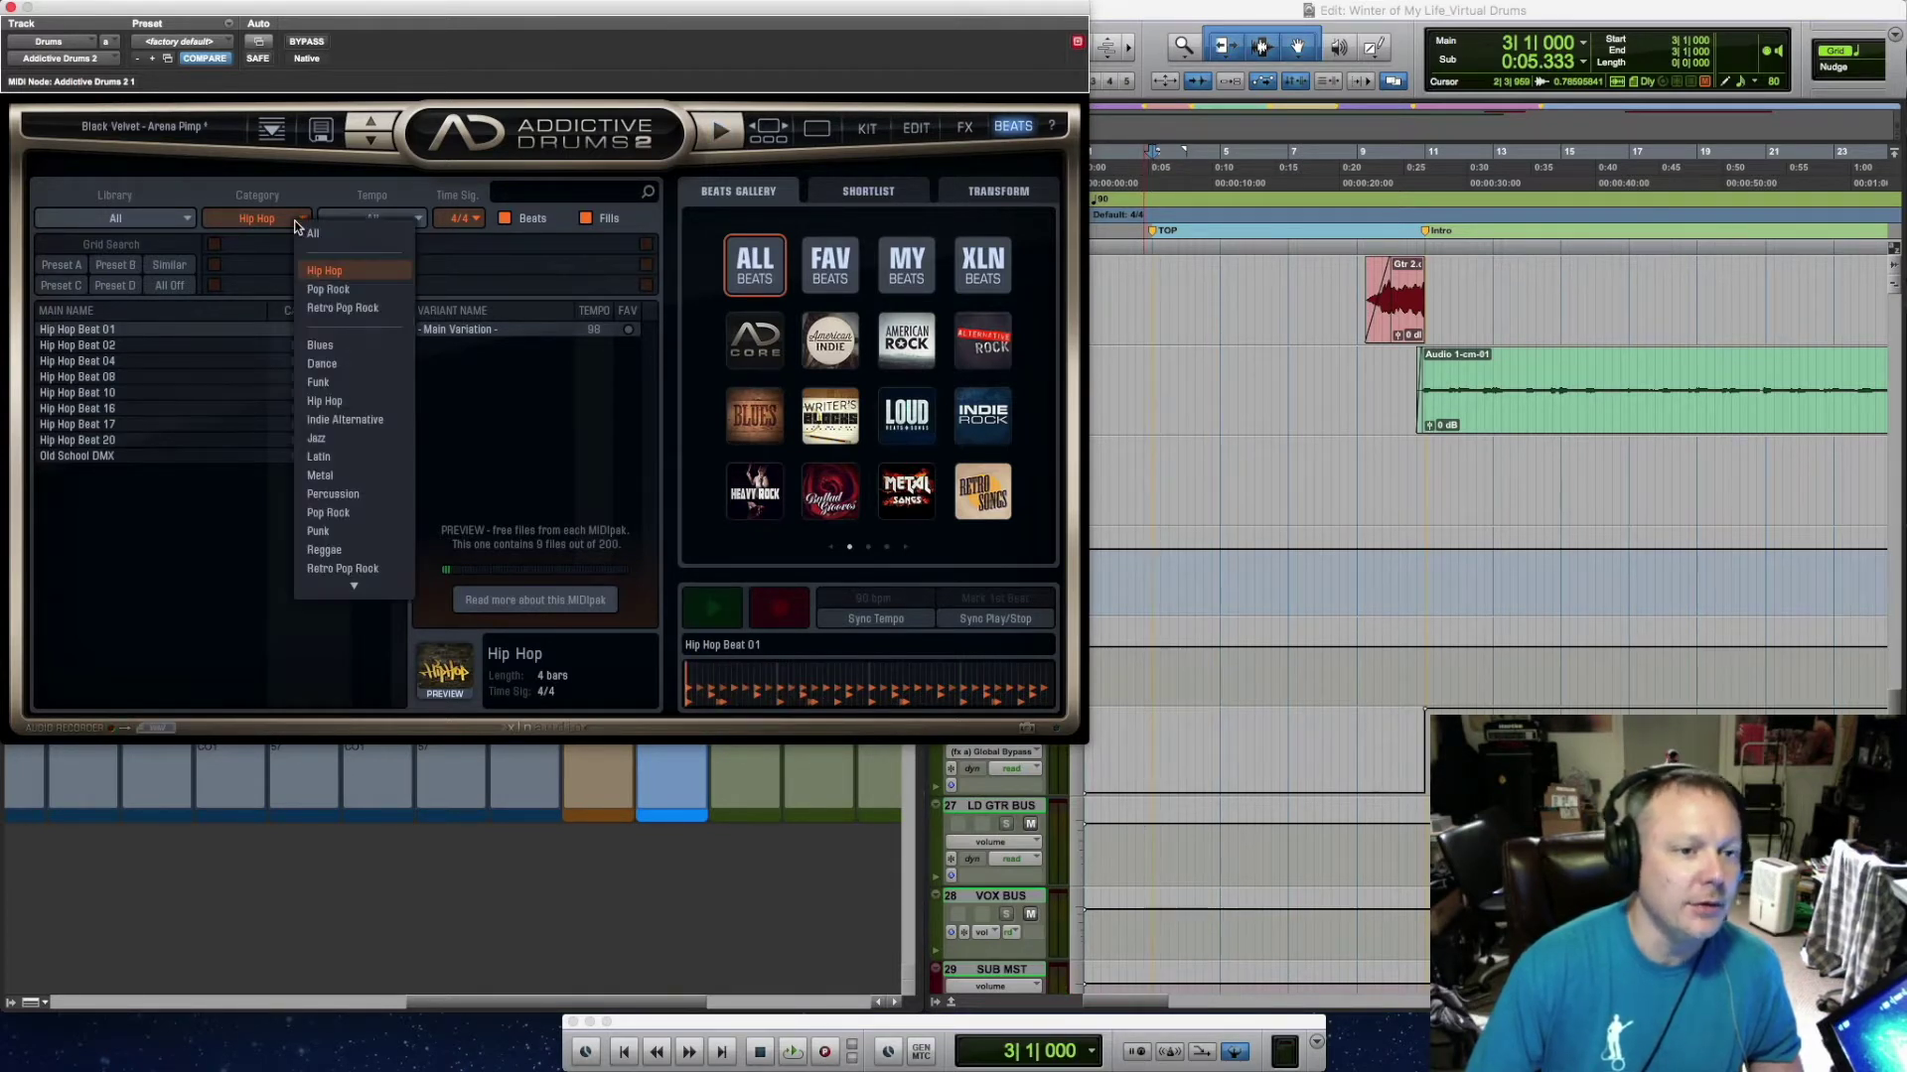
{"action": "left_click", "coordinate": [320, 457]}
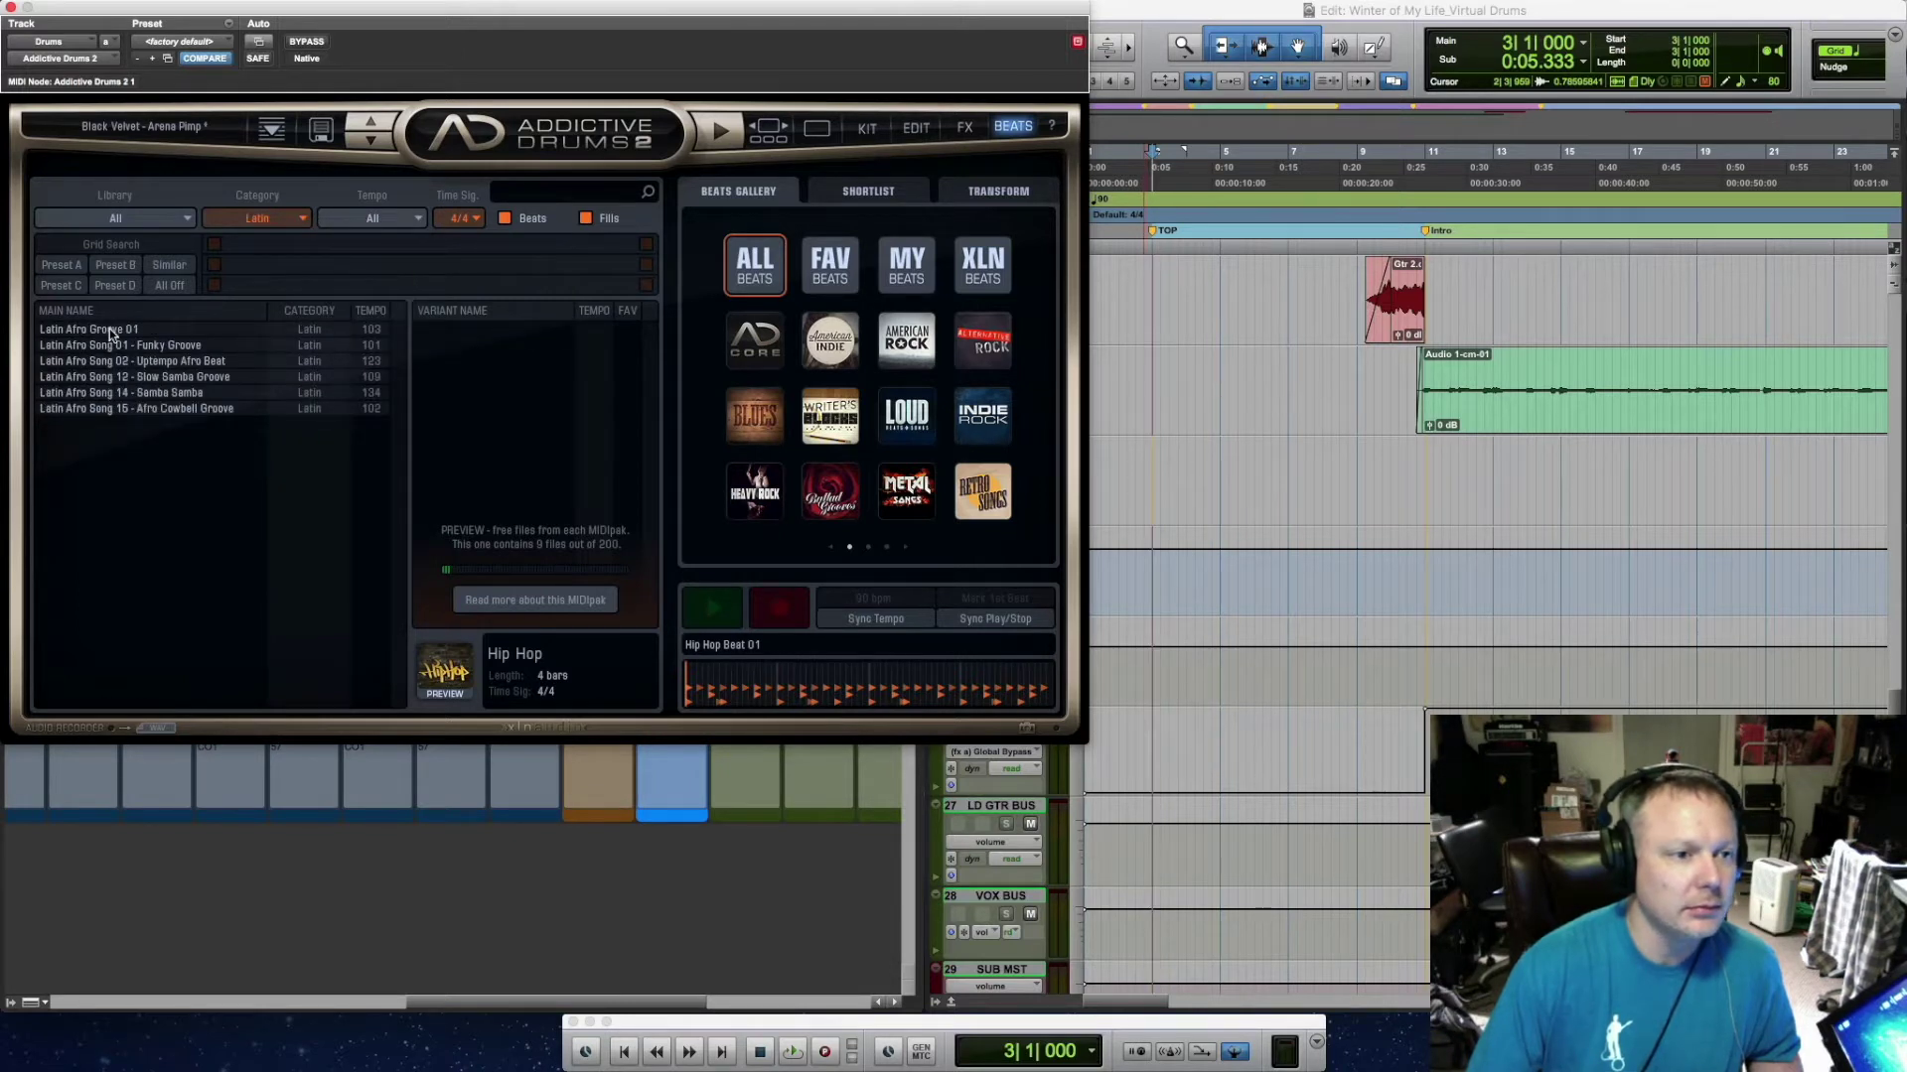
{"action": "left_click", "coordinate": [702, 611]}
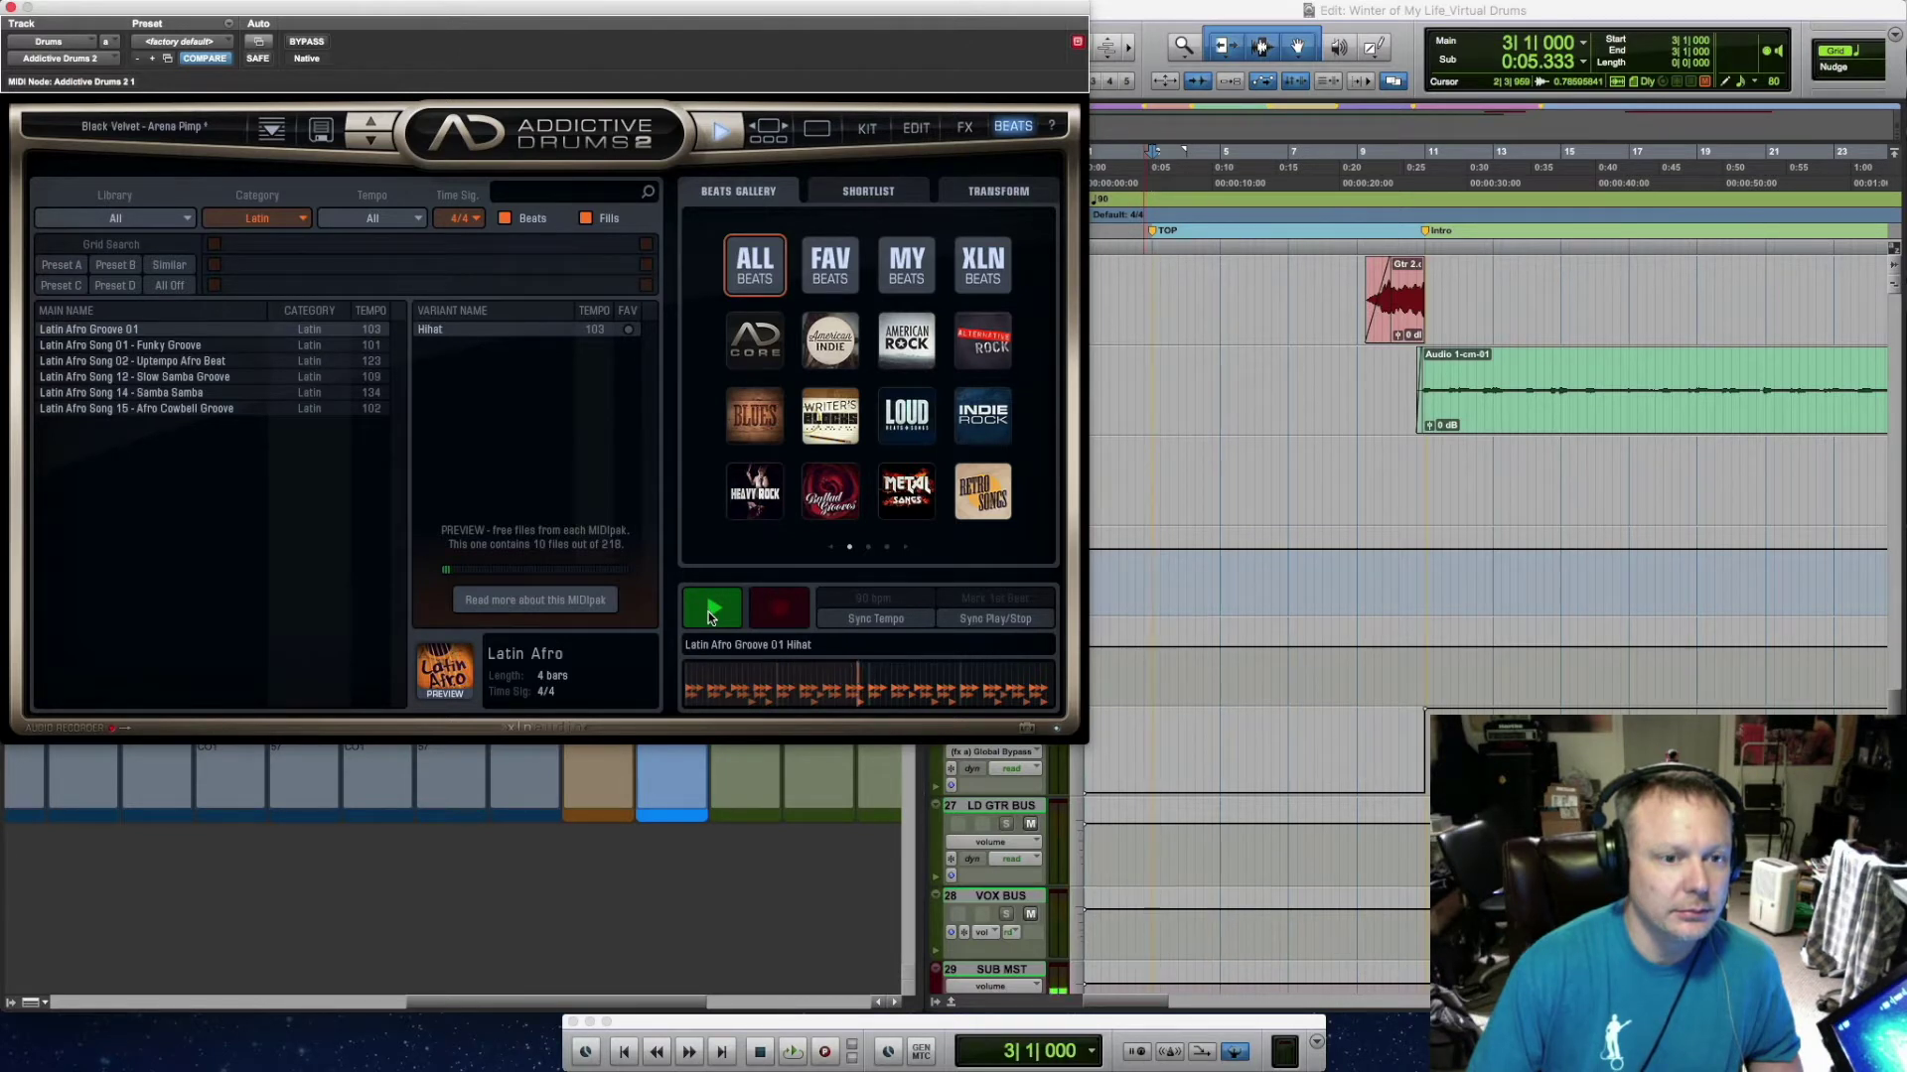
{"action": "left_click", "coordinate": [707, 612]}
Reset Category to All and load Alternative Rock Beat 01 for preview
{"action": "left_click", "coordinate": [300, 221]}
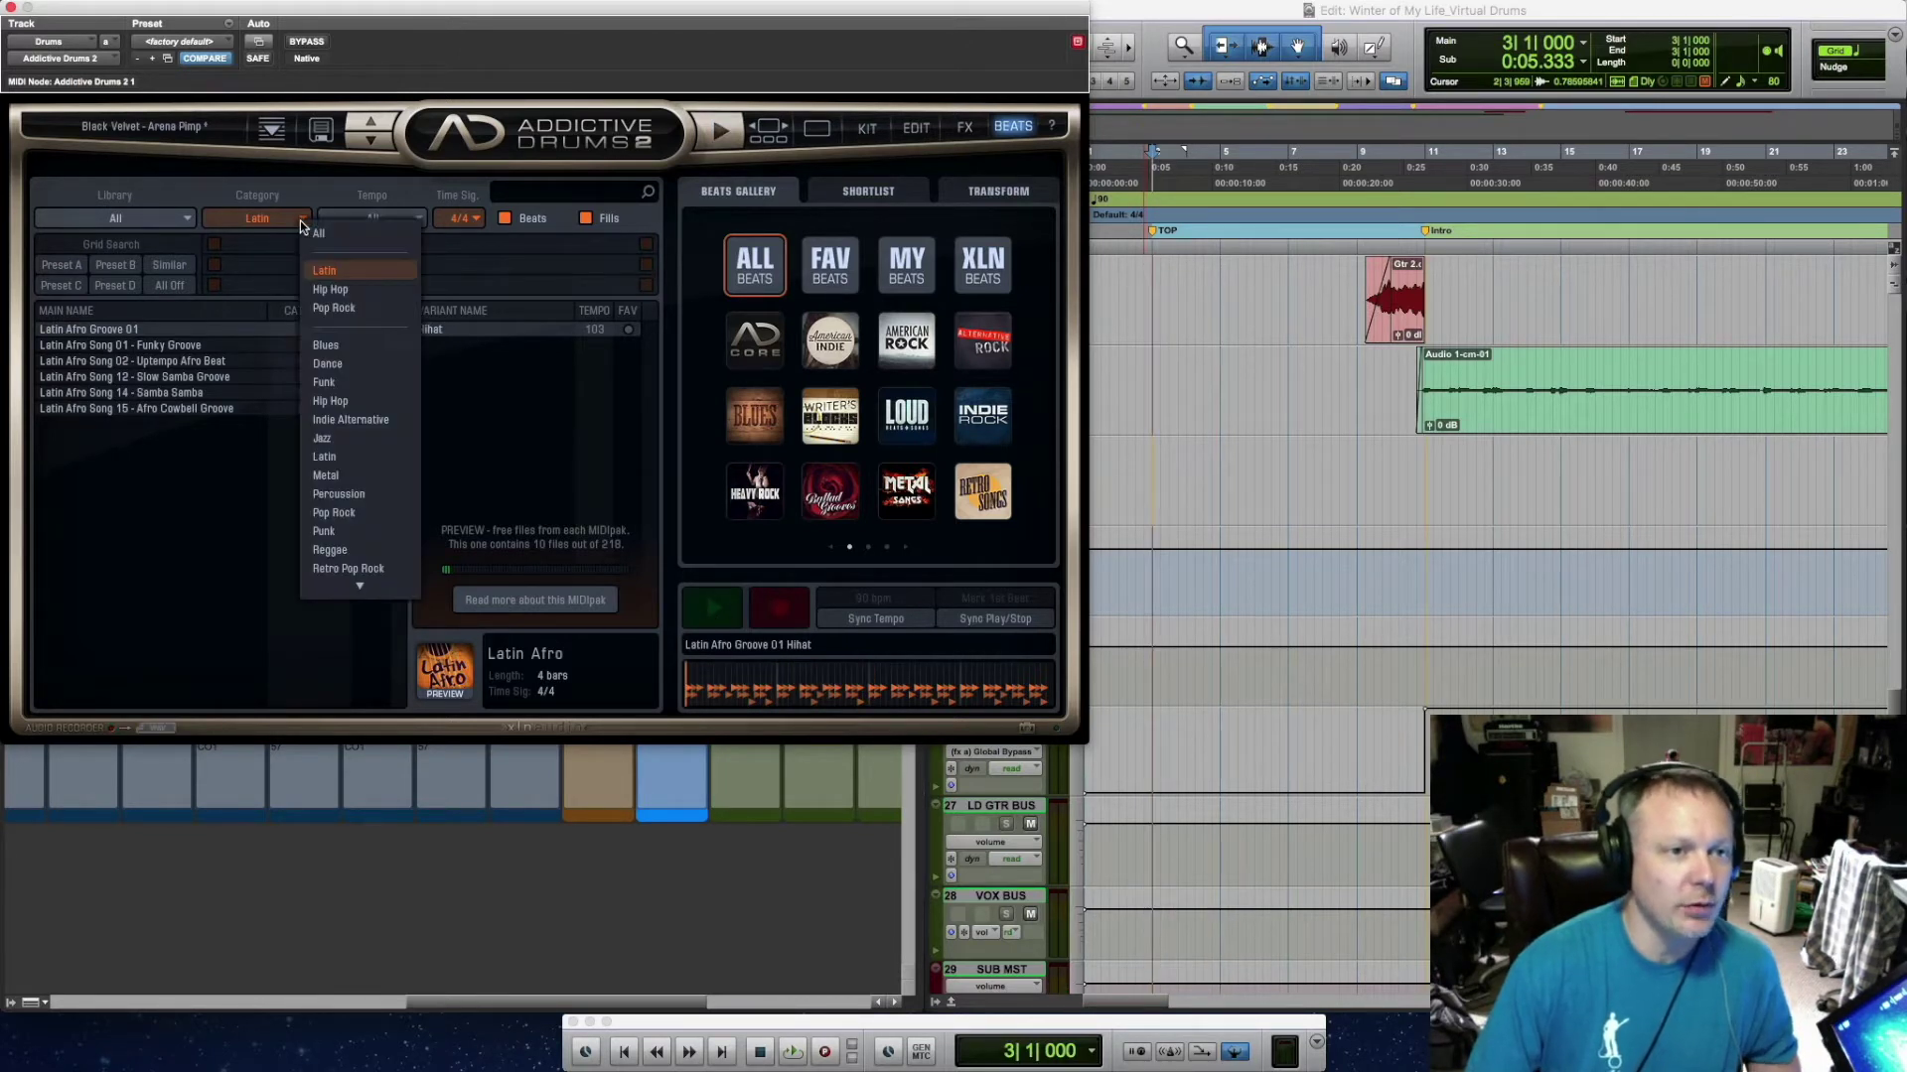
{"action": "left_click", "coordinate": [320, 235]}
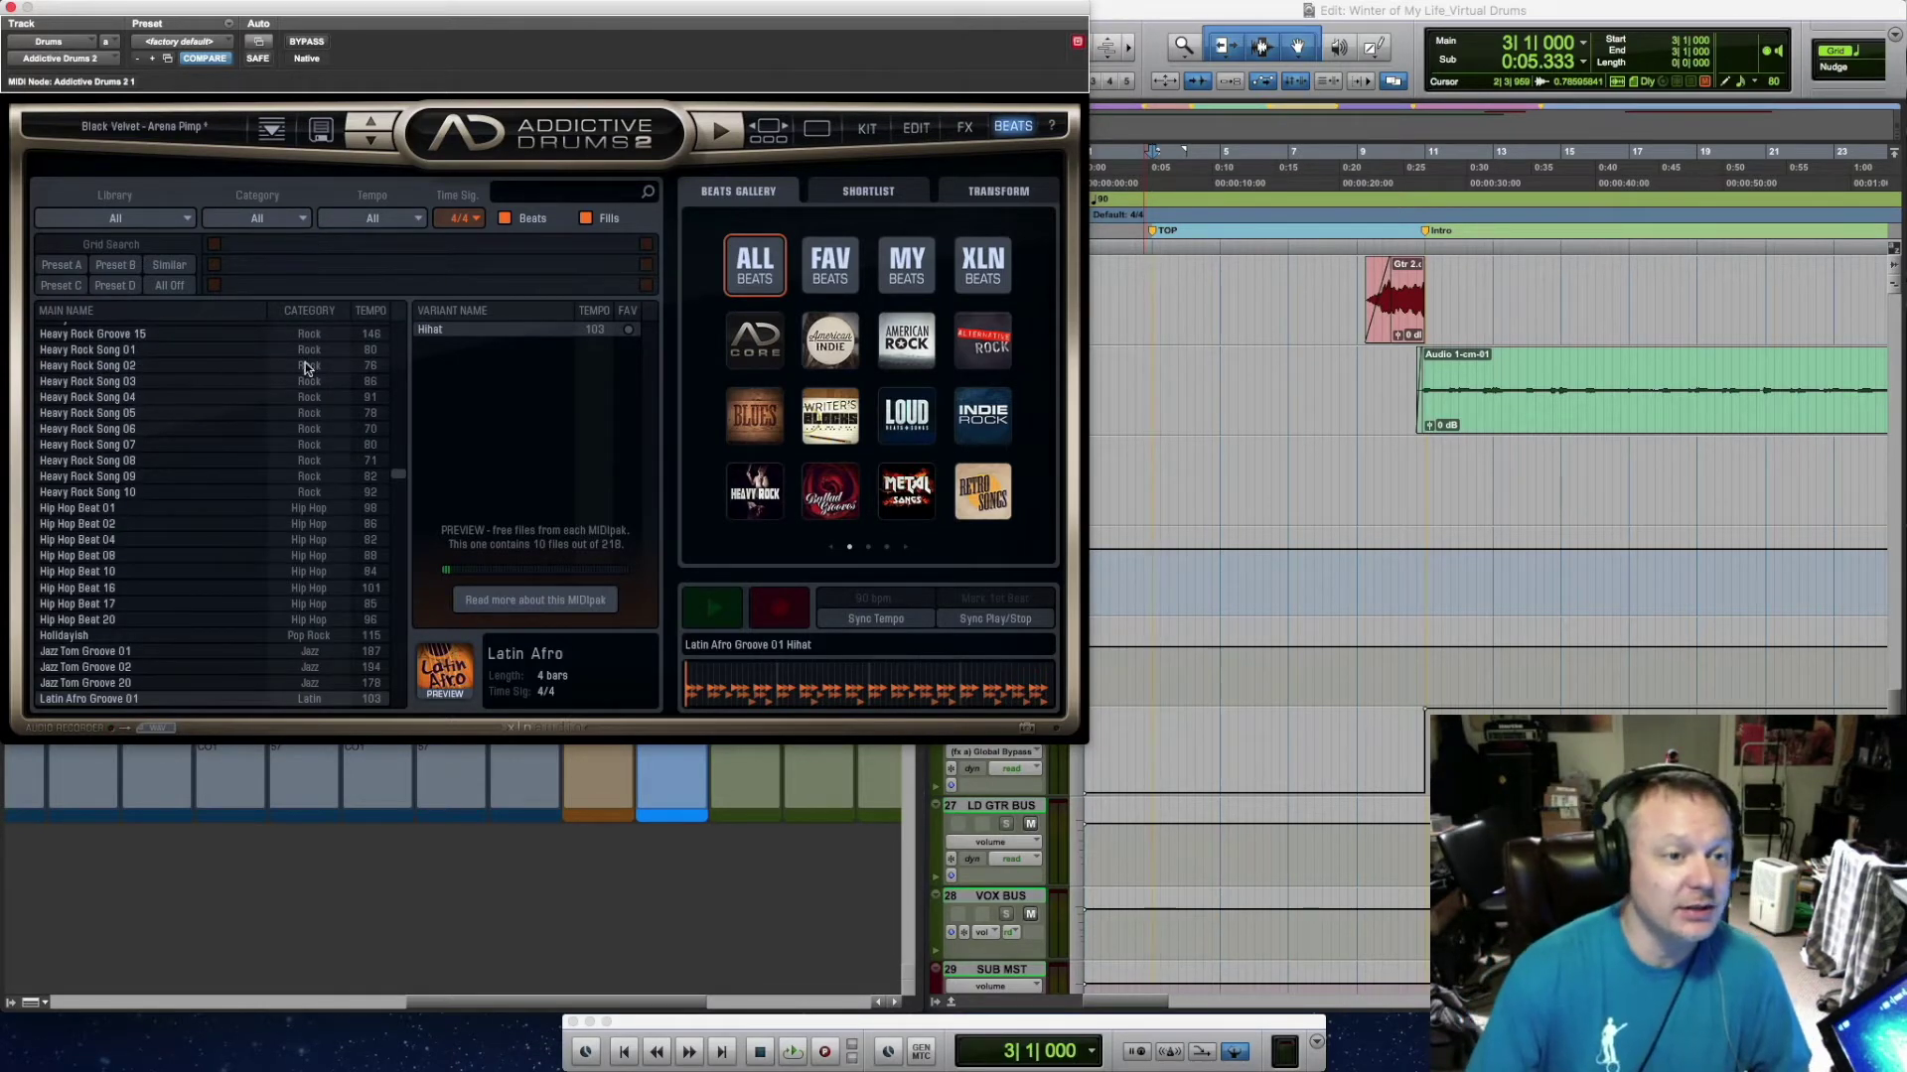
{"action": "left_click_drag", "start_coordinate": [399, 475], "coordinate": [395, 314]}
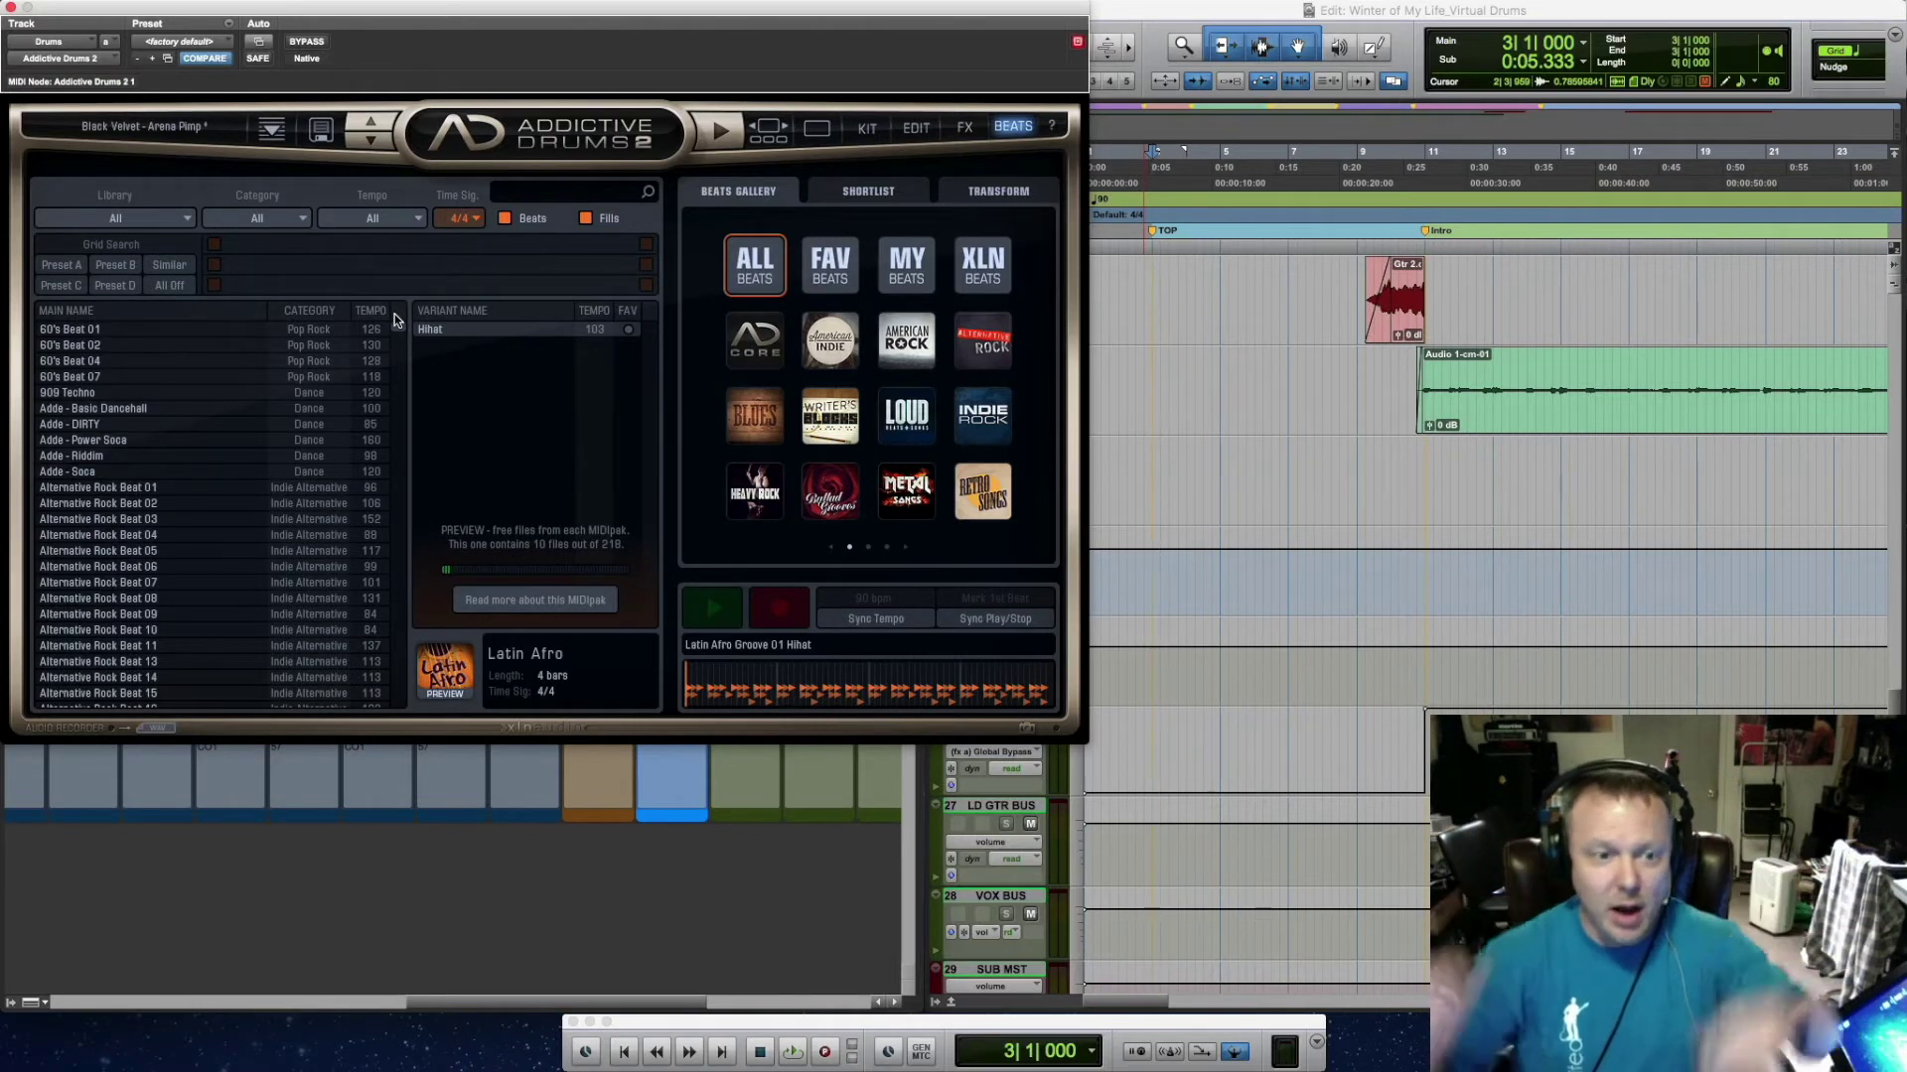
{"action": "left_click", "coordinate": [127, 487]}
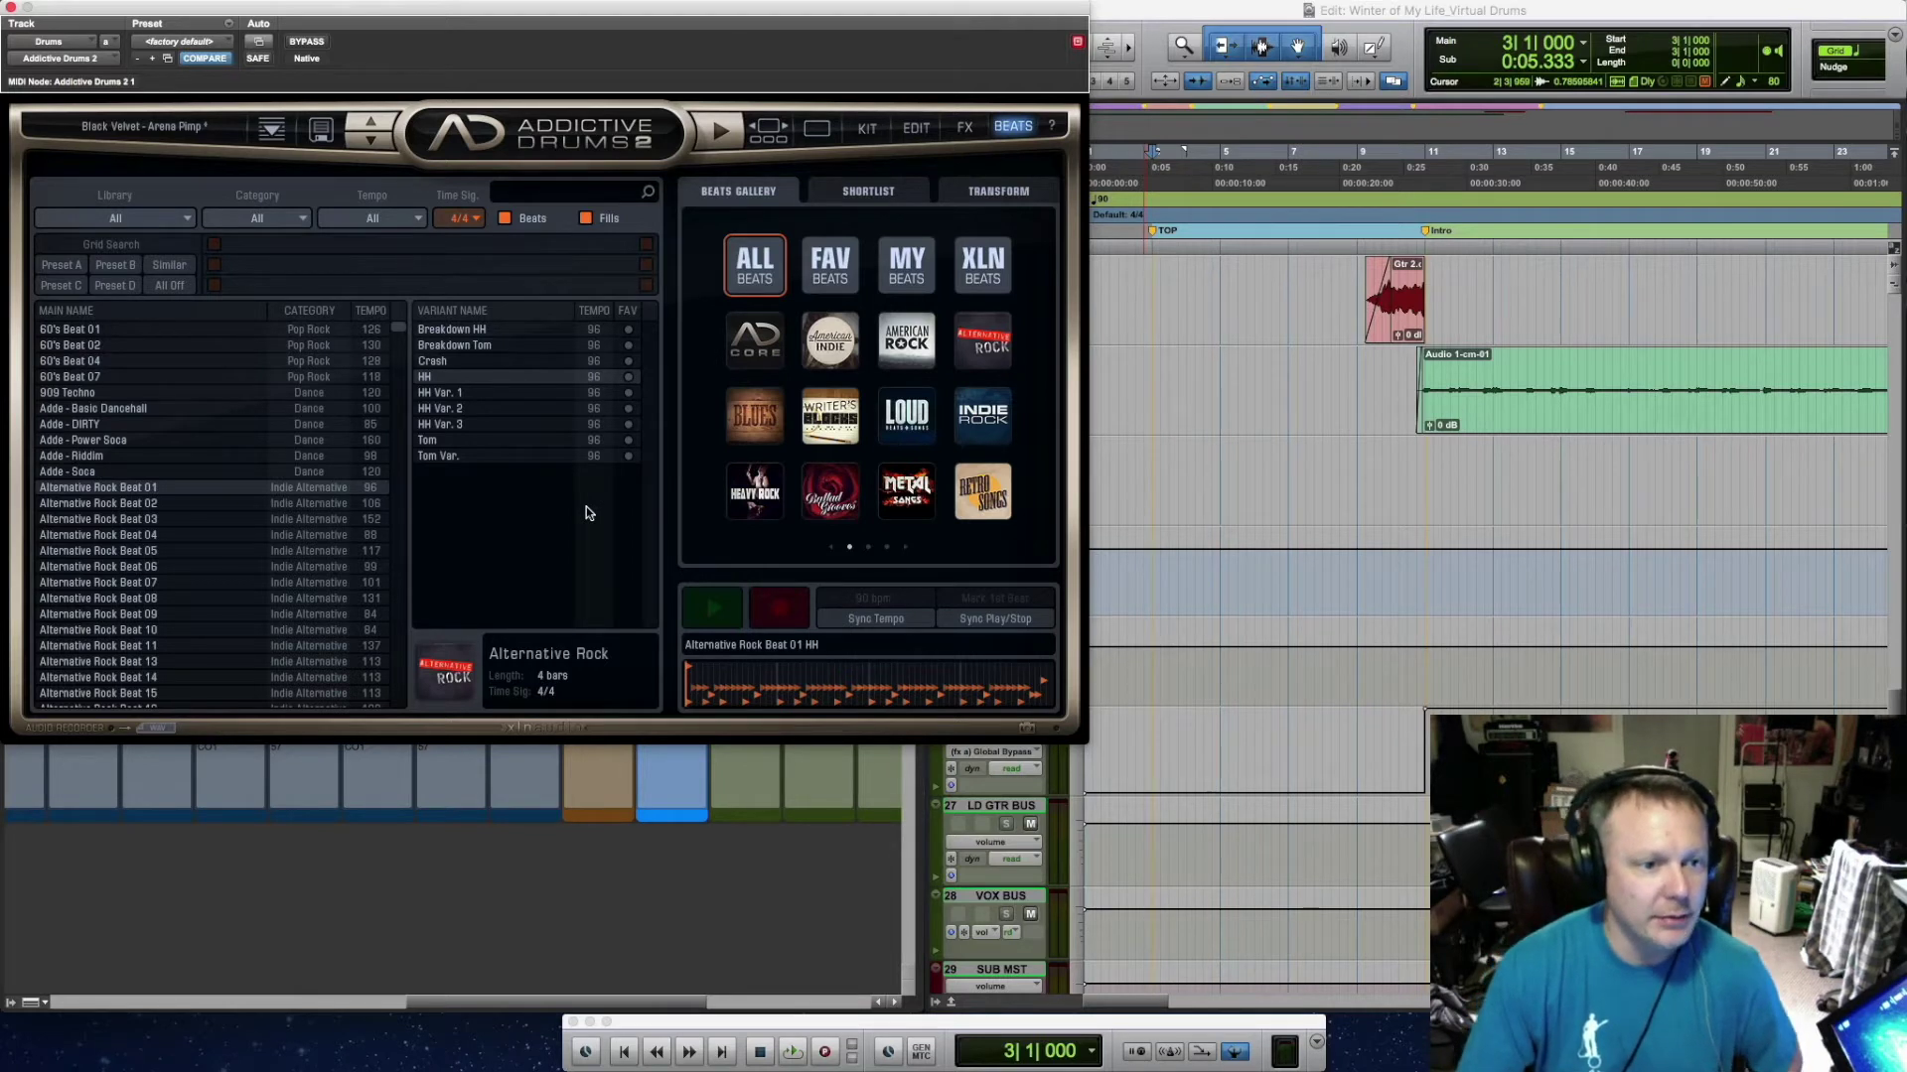
Audition the Alternative Rock Beat 01 groove alongside Pro Tools session playback
{"action": "key", "text": "space"}
{"action": "key", "text": "space"}
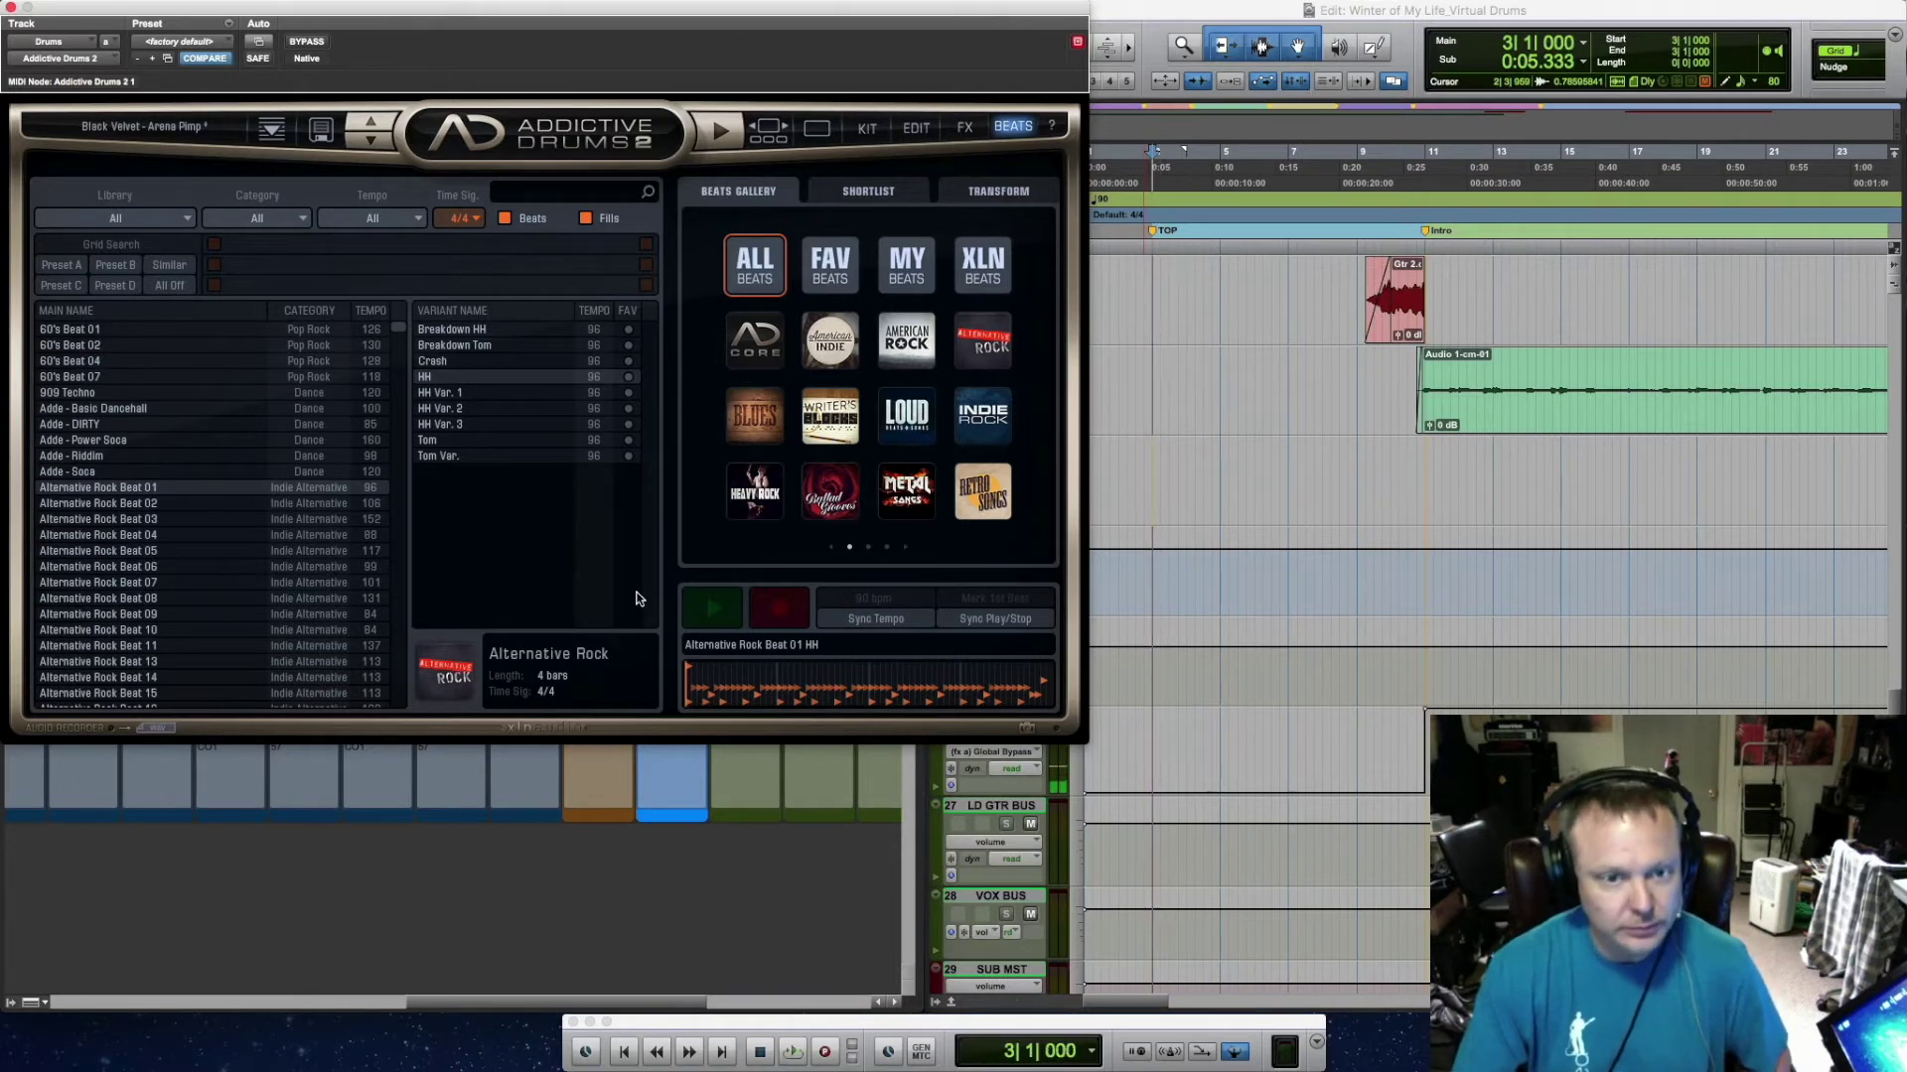
{"action": "left_click", "coordinate": [700, 614]}
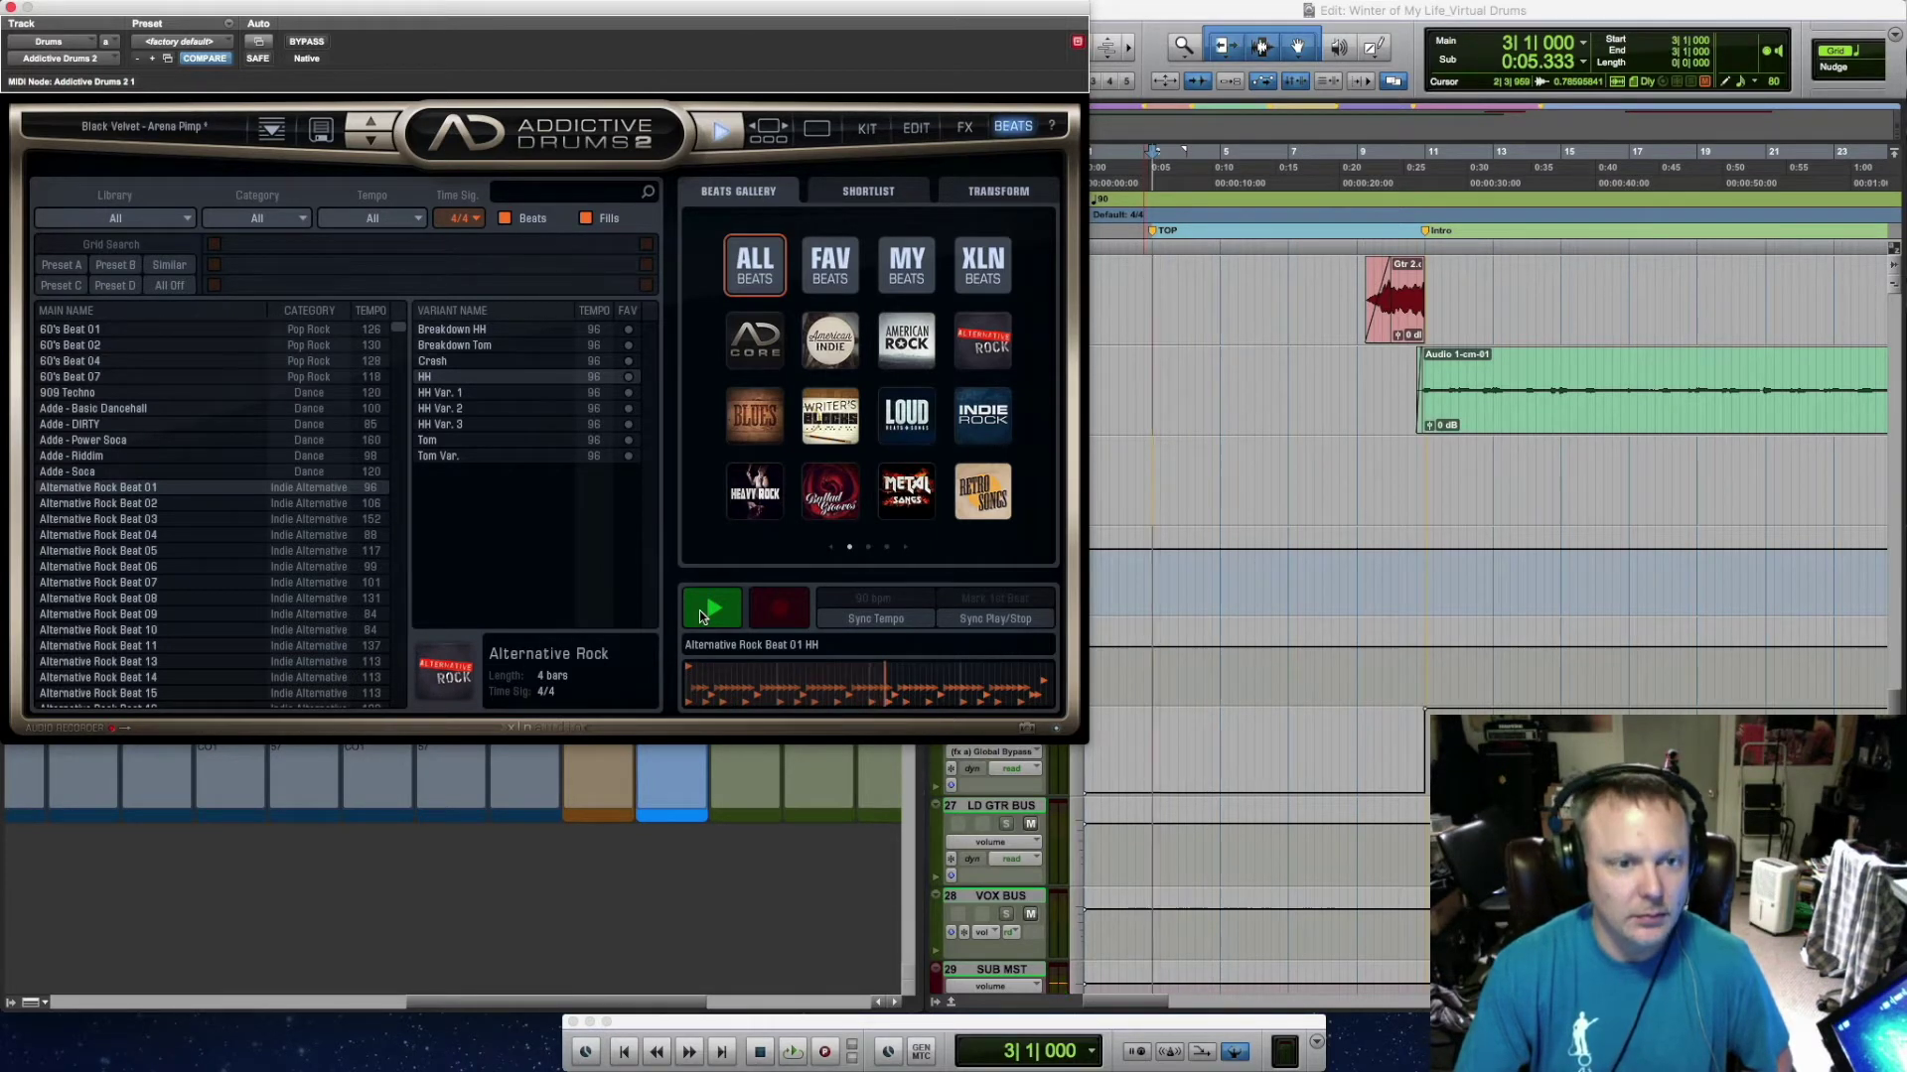
{"action": "key", "text": "space"}
{"action": "key", "text": "space"}
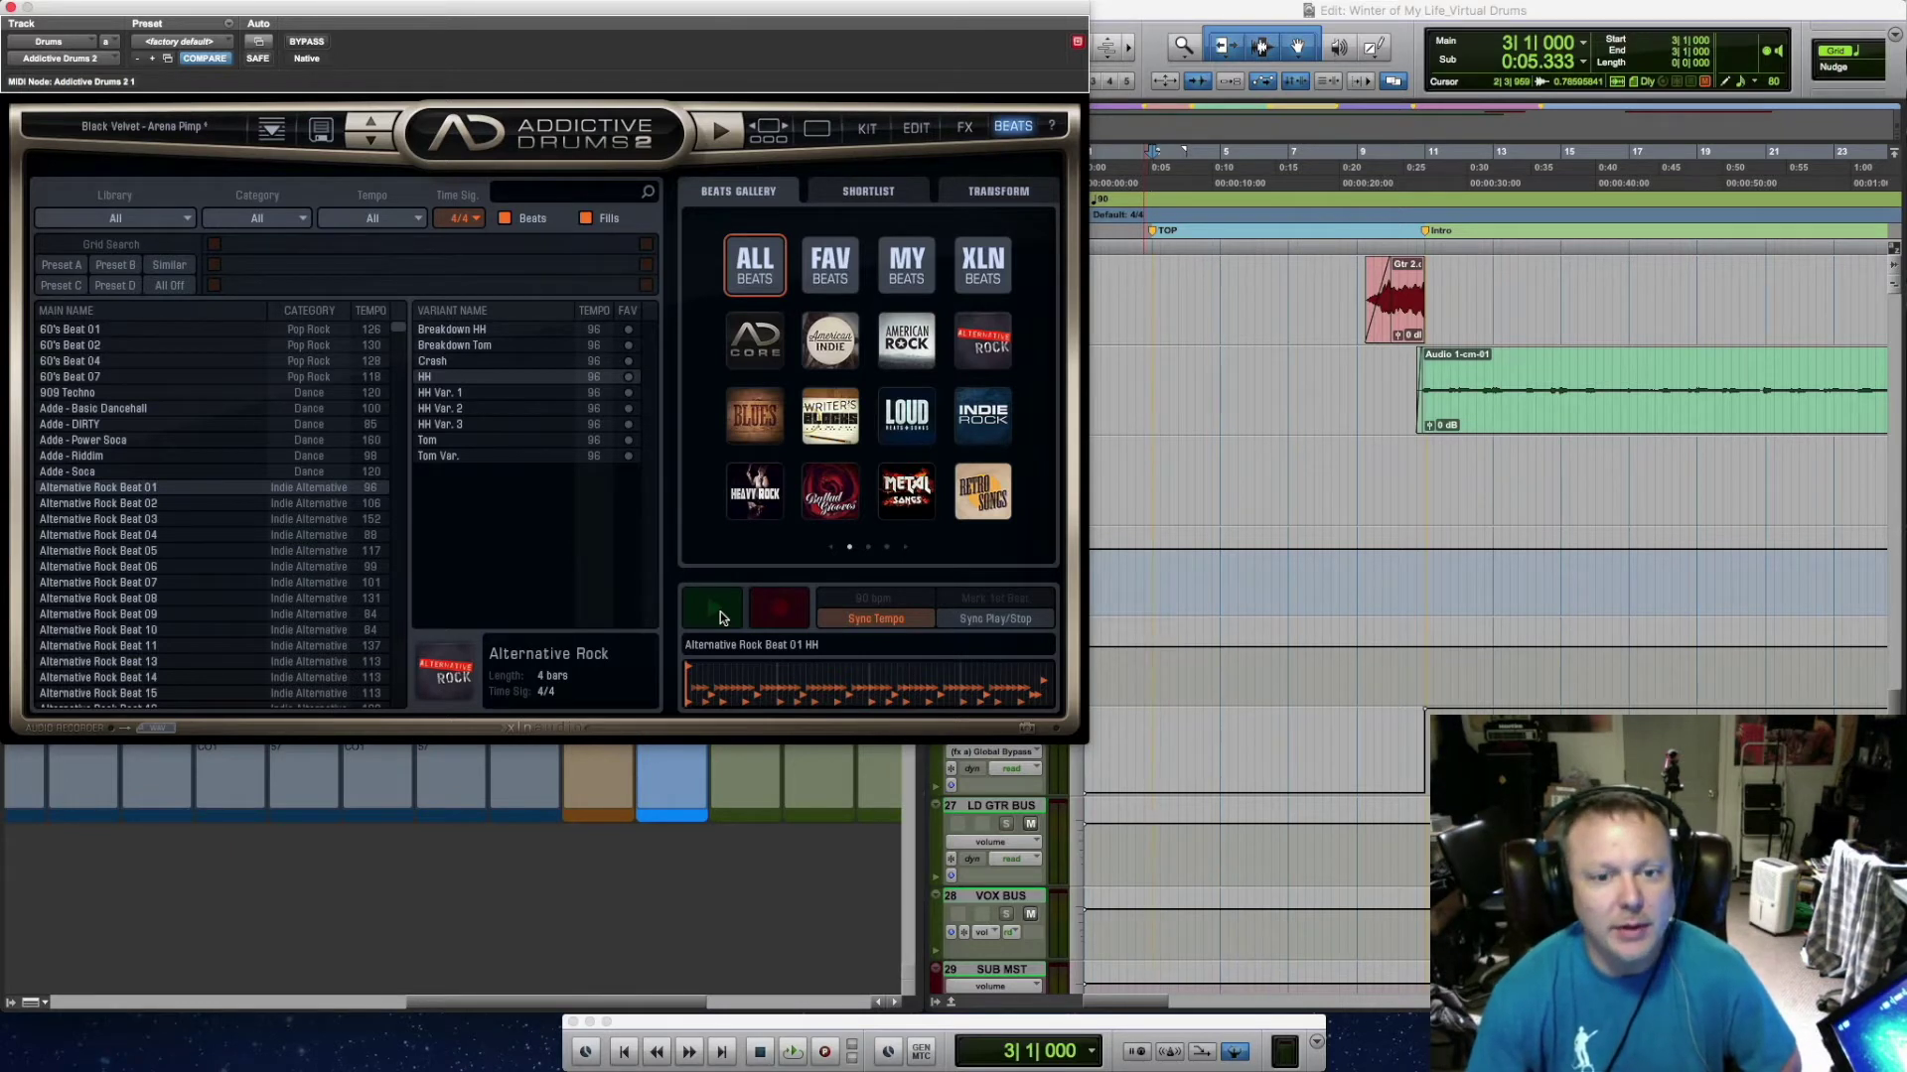
{"action": "left_click", "coordinate": [720, 616]}
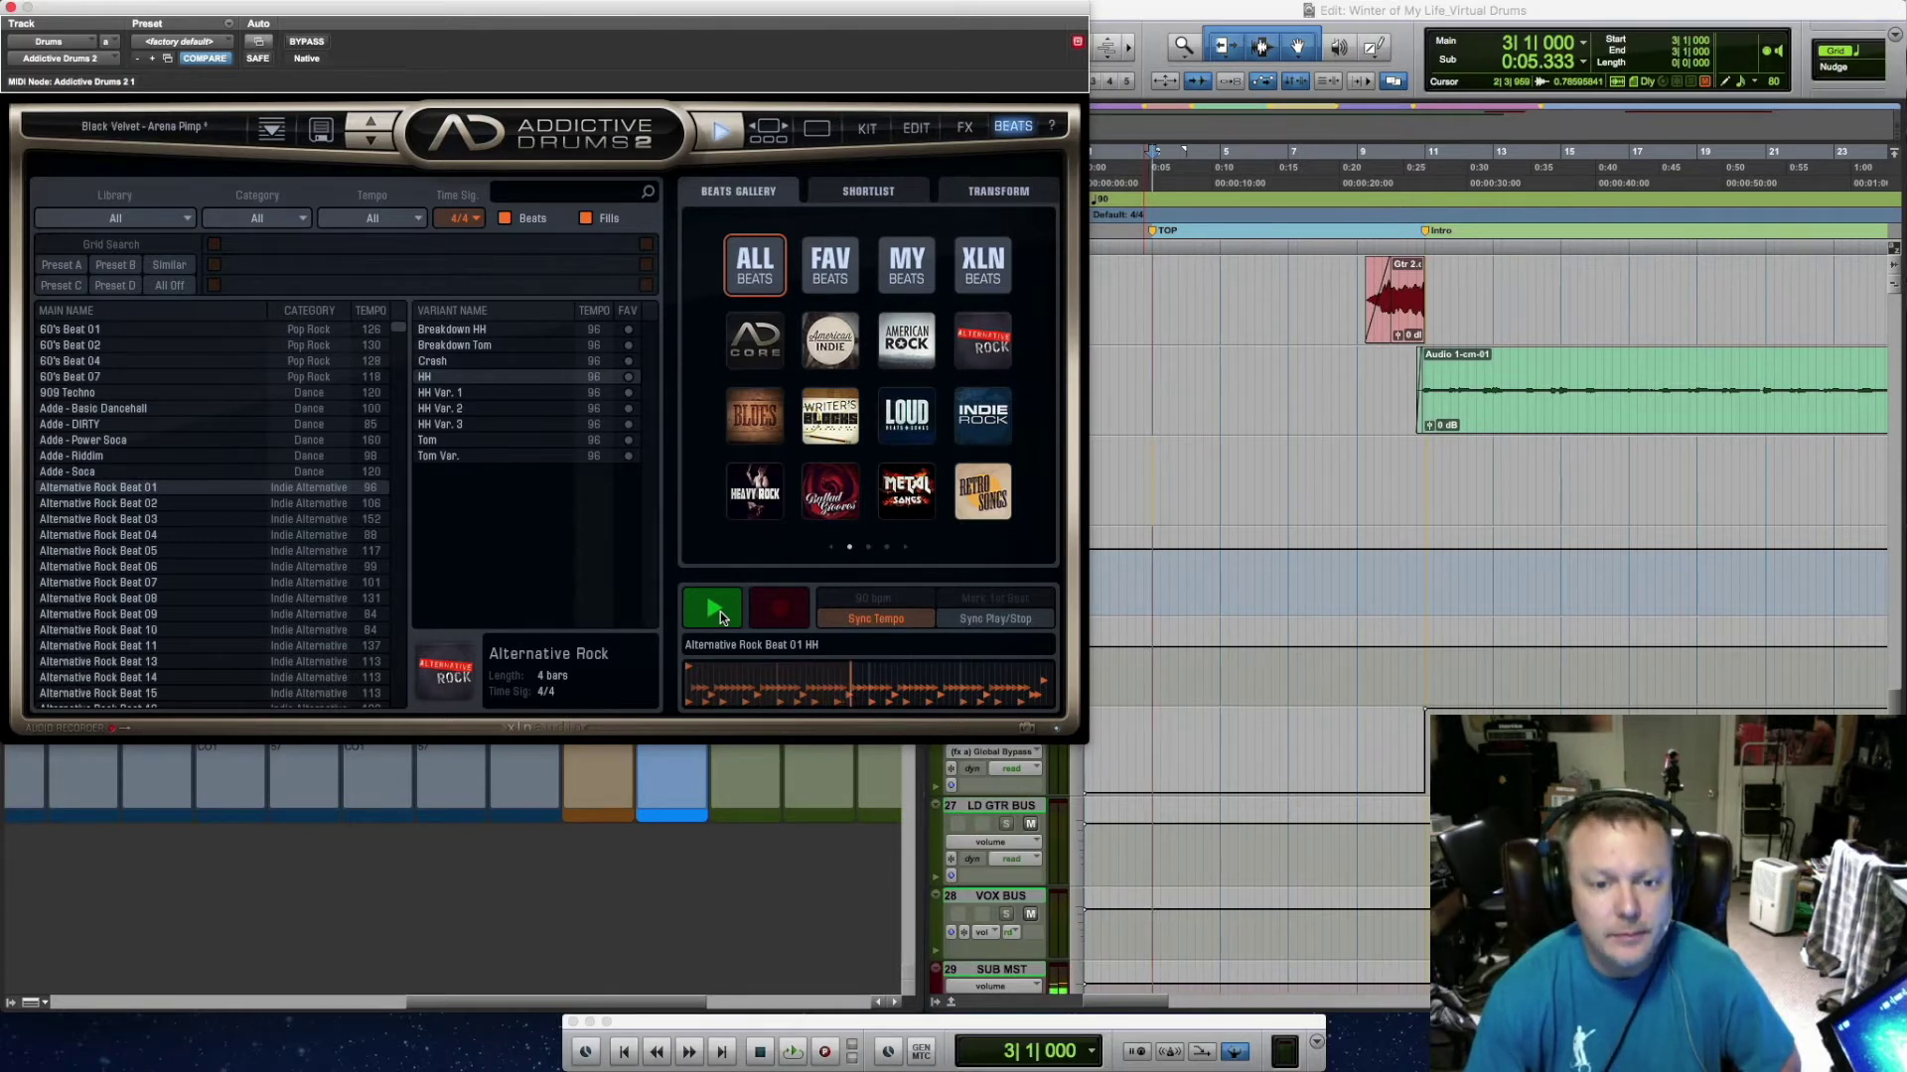
Stop the beat preview and turn on Sync Play/Stop
{"action": "left_click", "coordinate": [719, 613]}
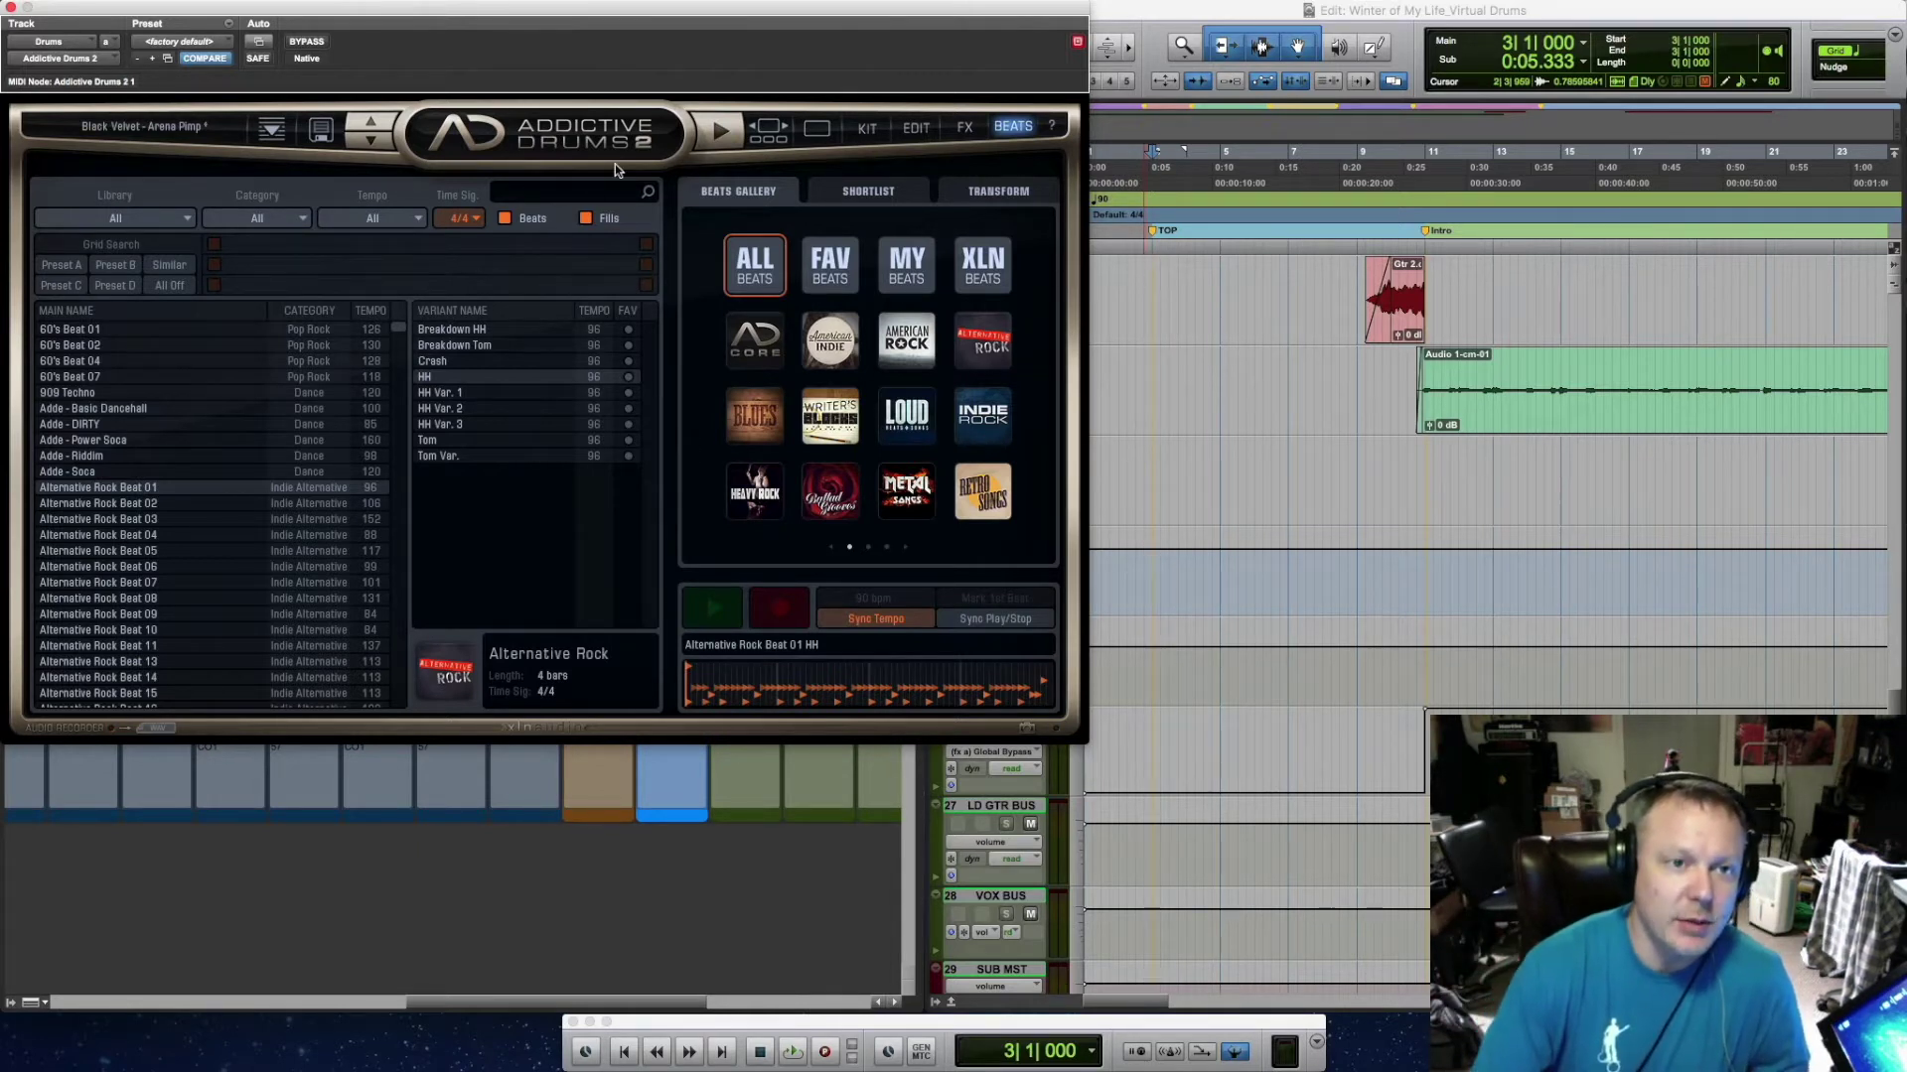
{"action": "left_click", "coordinate": [1008, 621]}
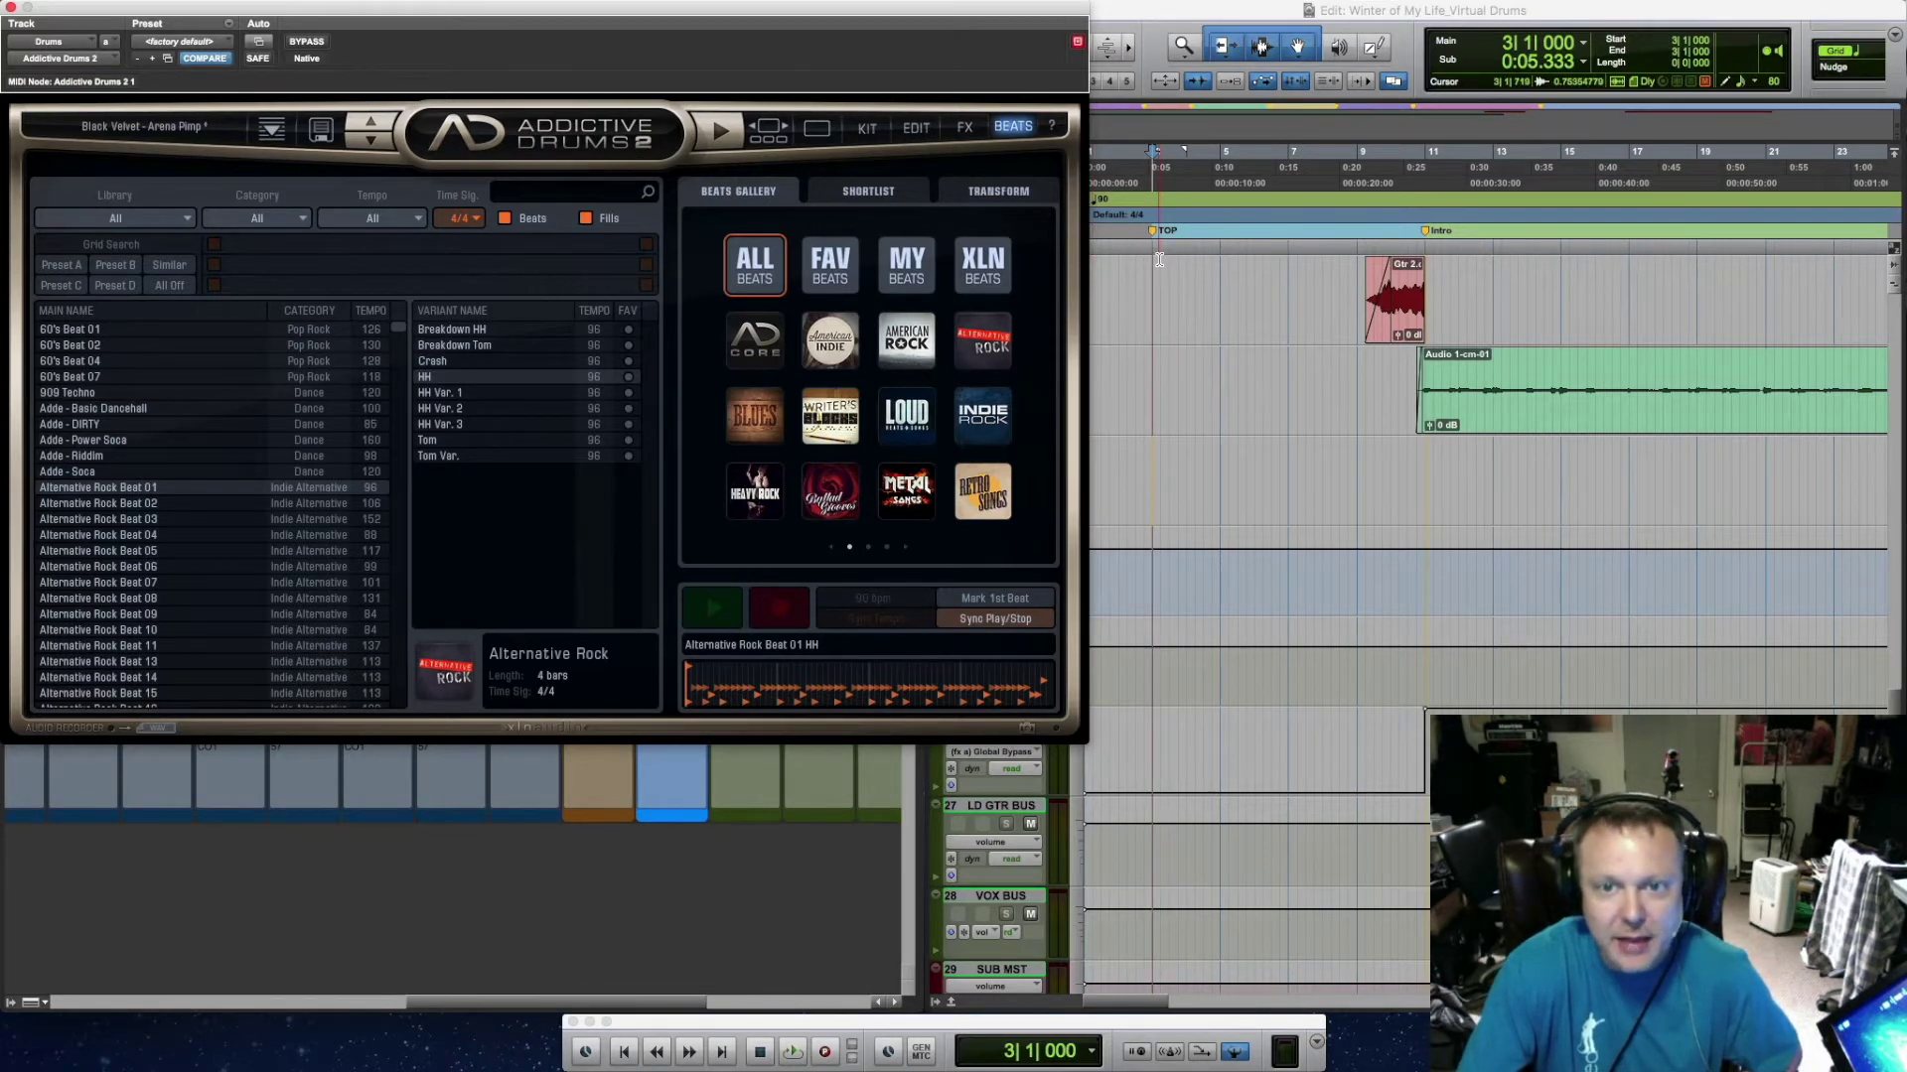
Put the insertion point at bar 11 and play the groove from there, then stop
{"action": "left_click", "coordinate": [1425, 247]}
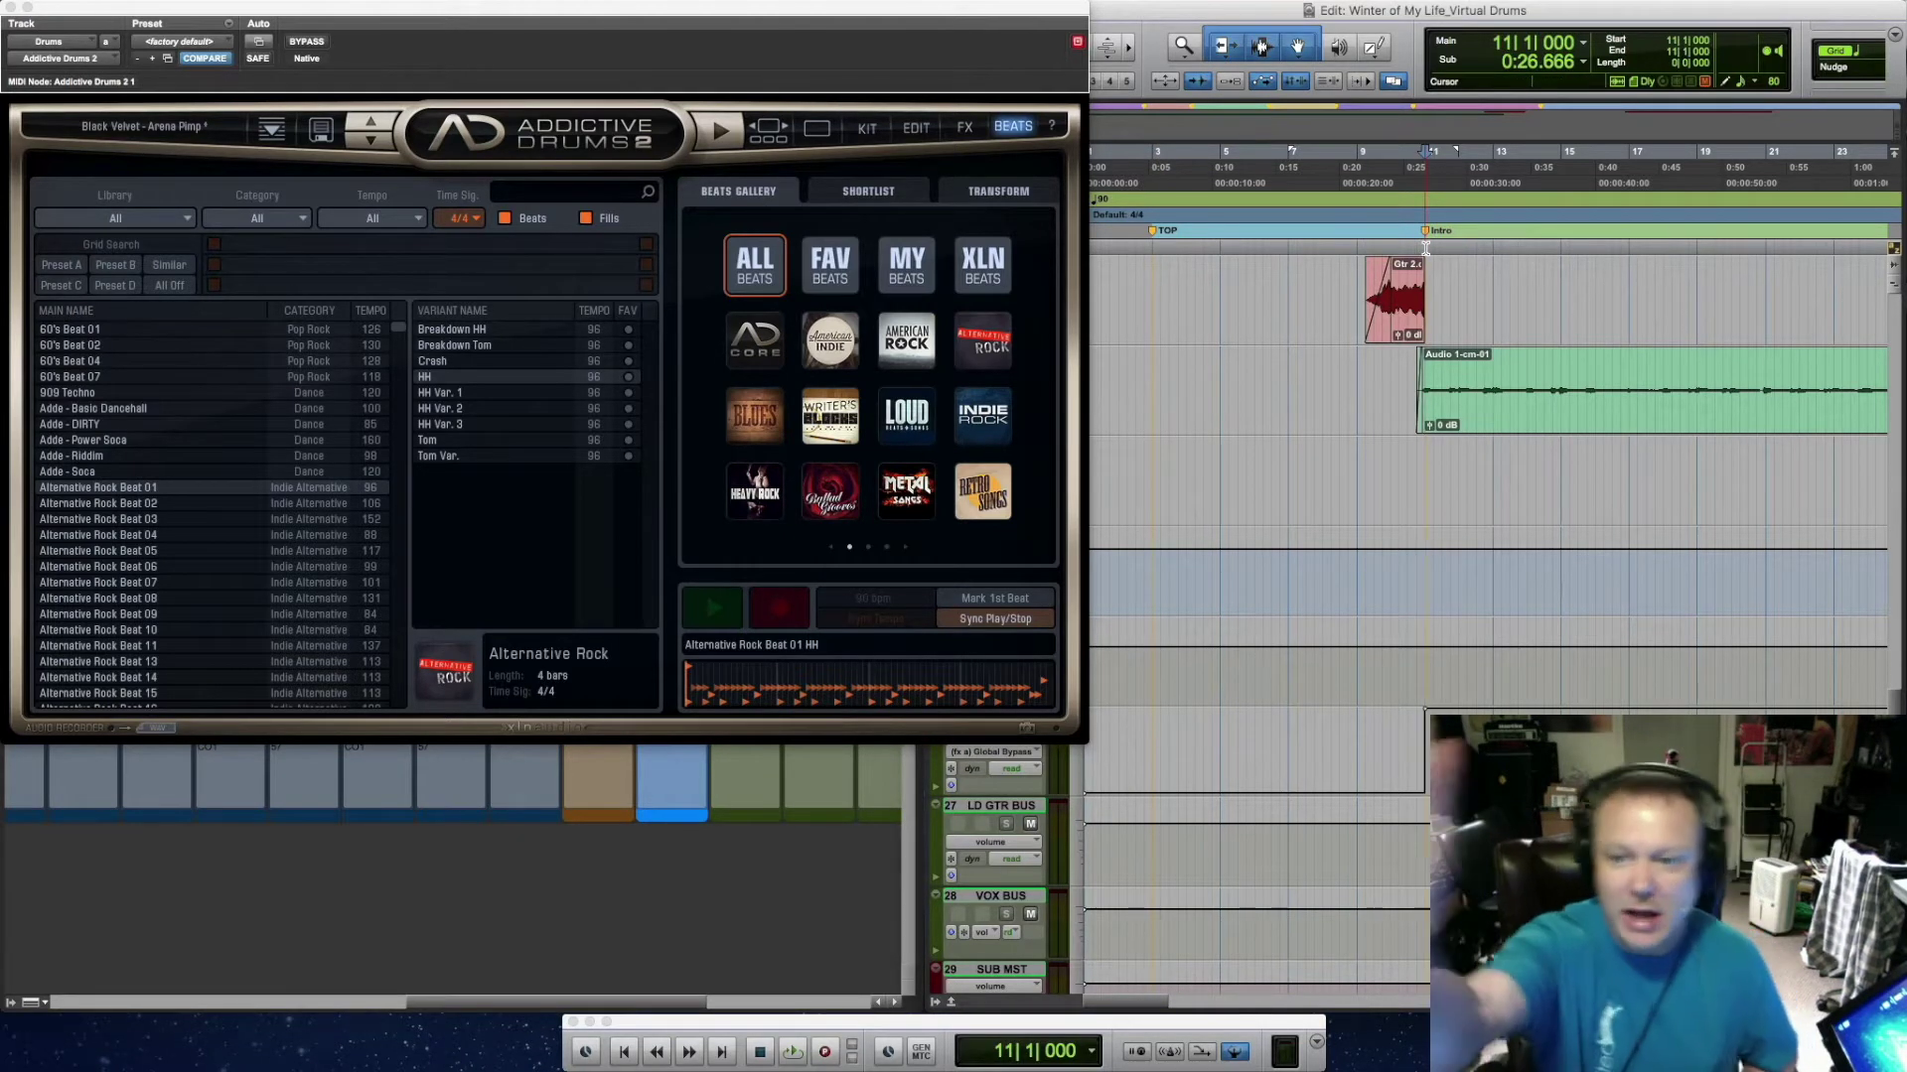
{"action": "left_click", "coordinate": [1356, 245]}
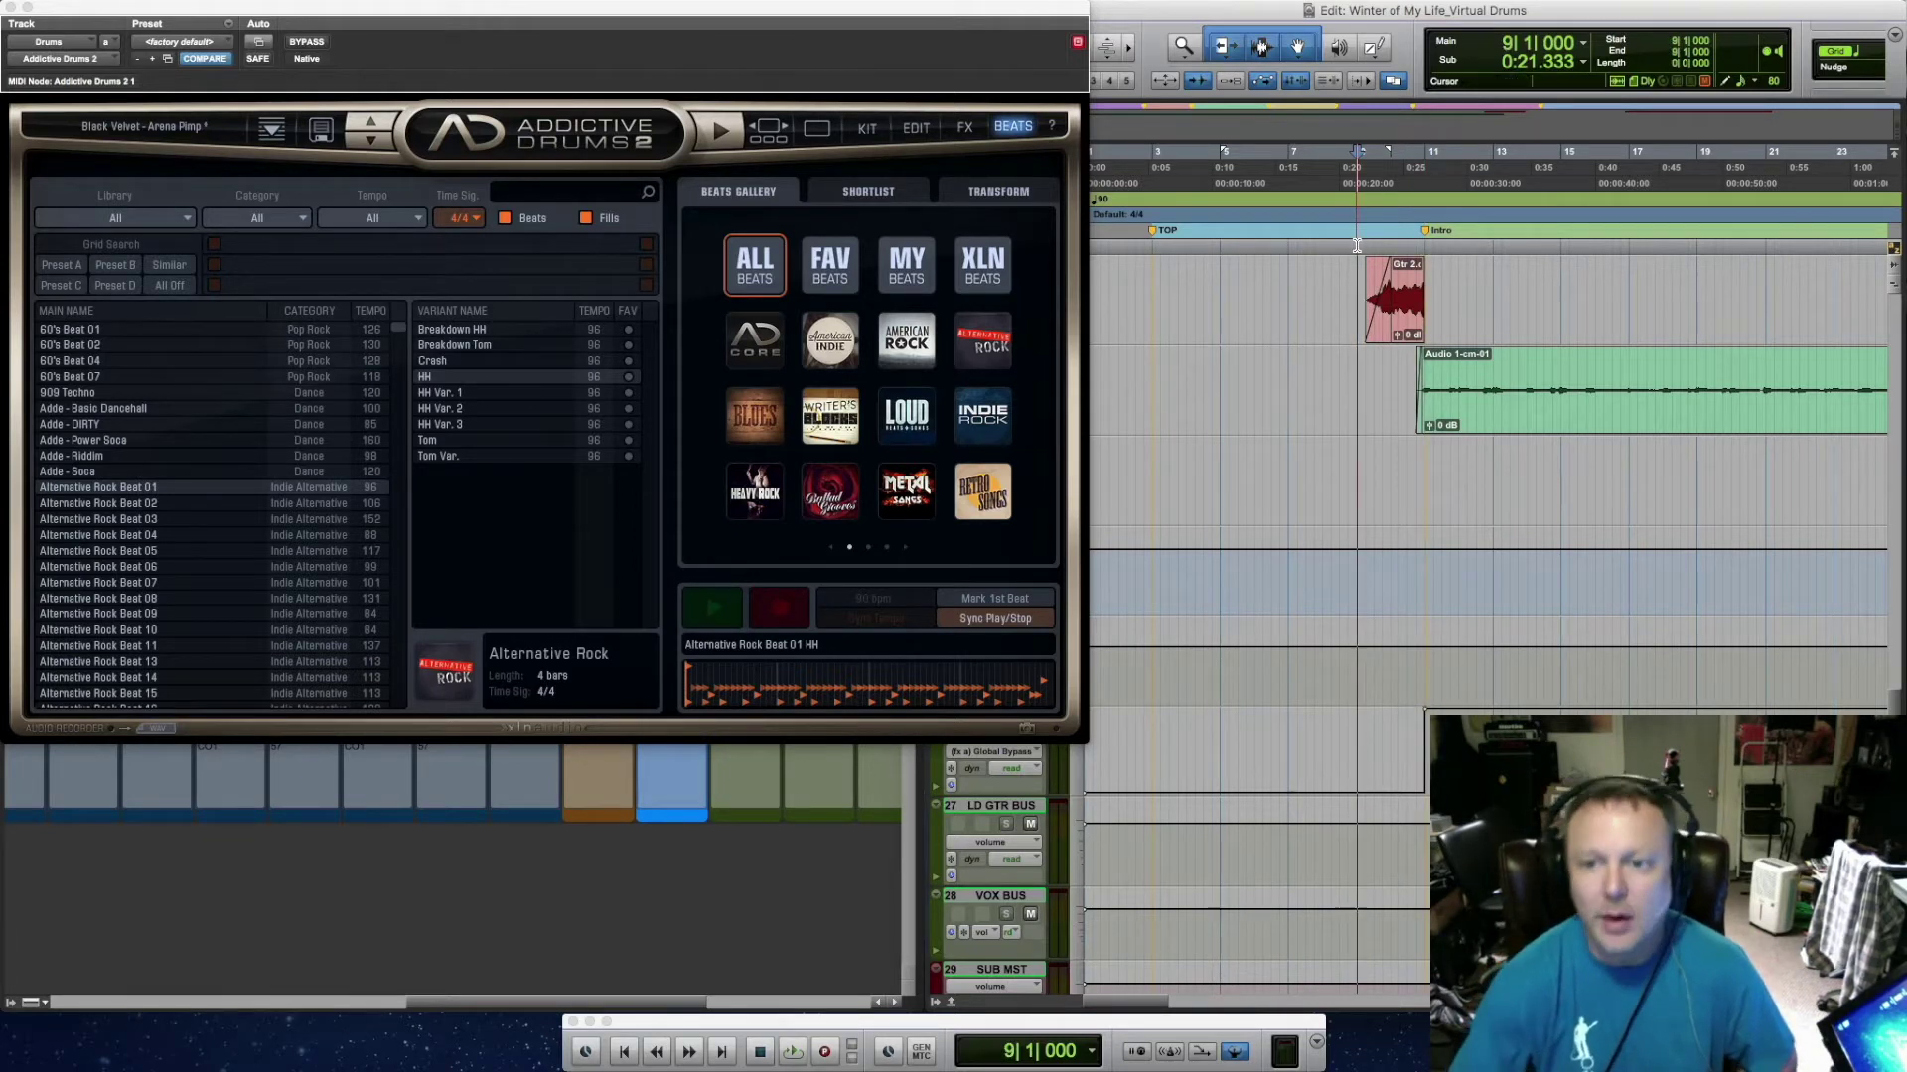
{"action": "left_click", "coordinate": [1428, 254]}
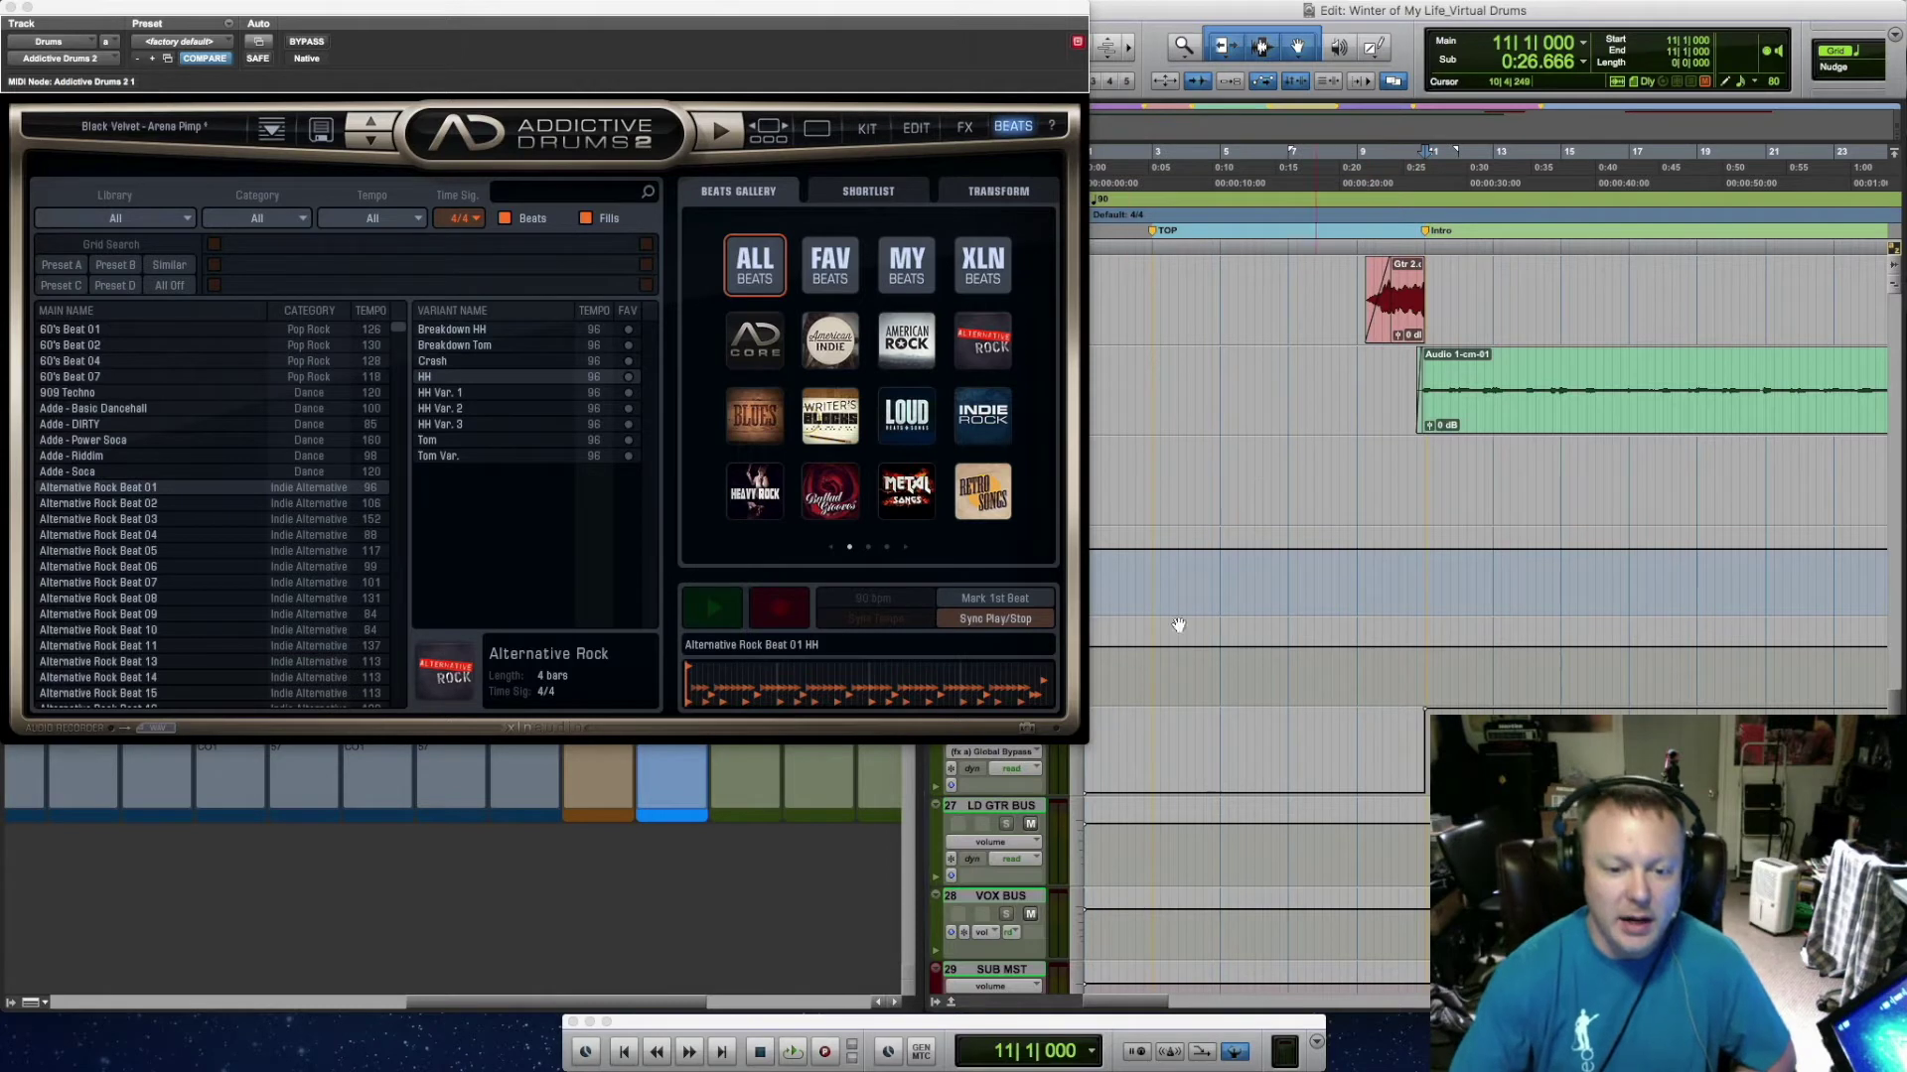
{"action": "left_click", "coordinate": [795, 1052]}
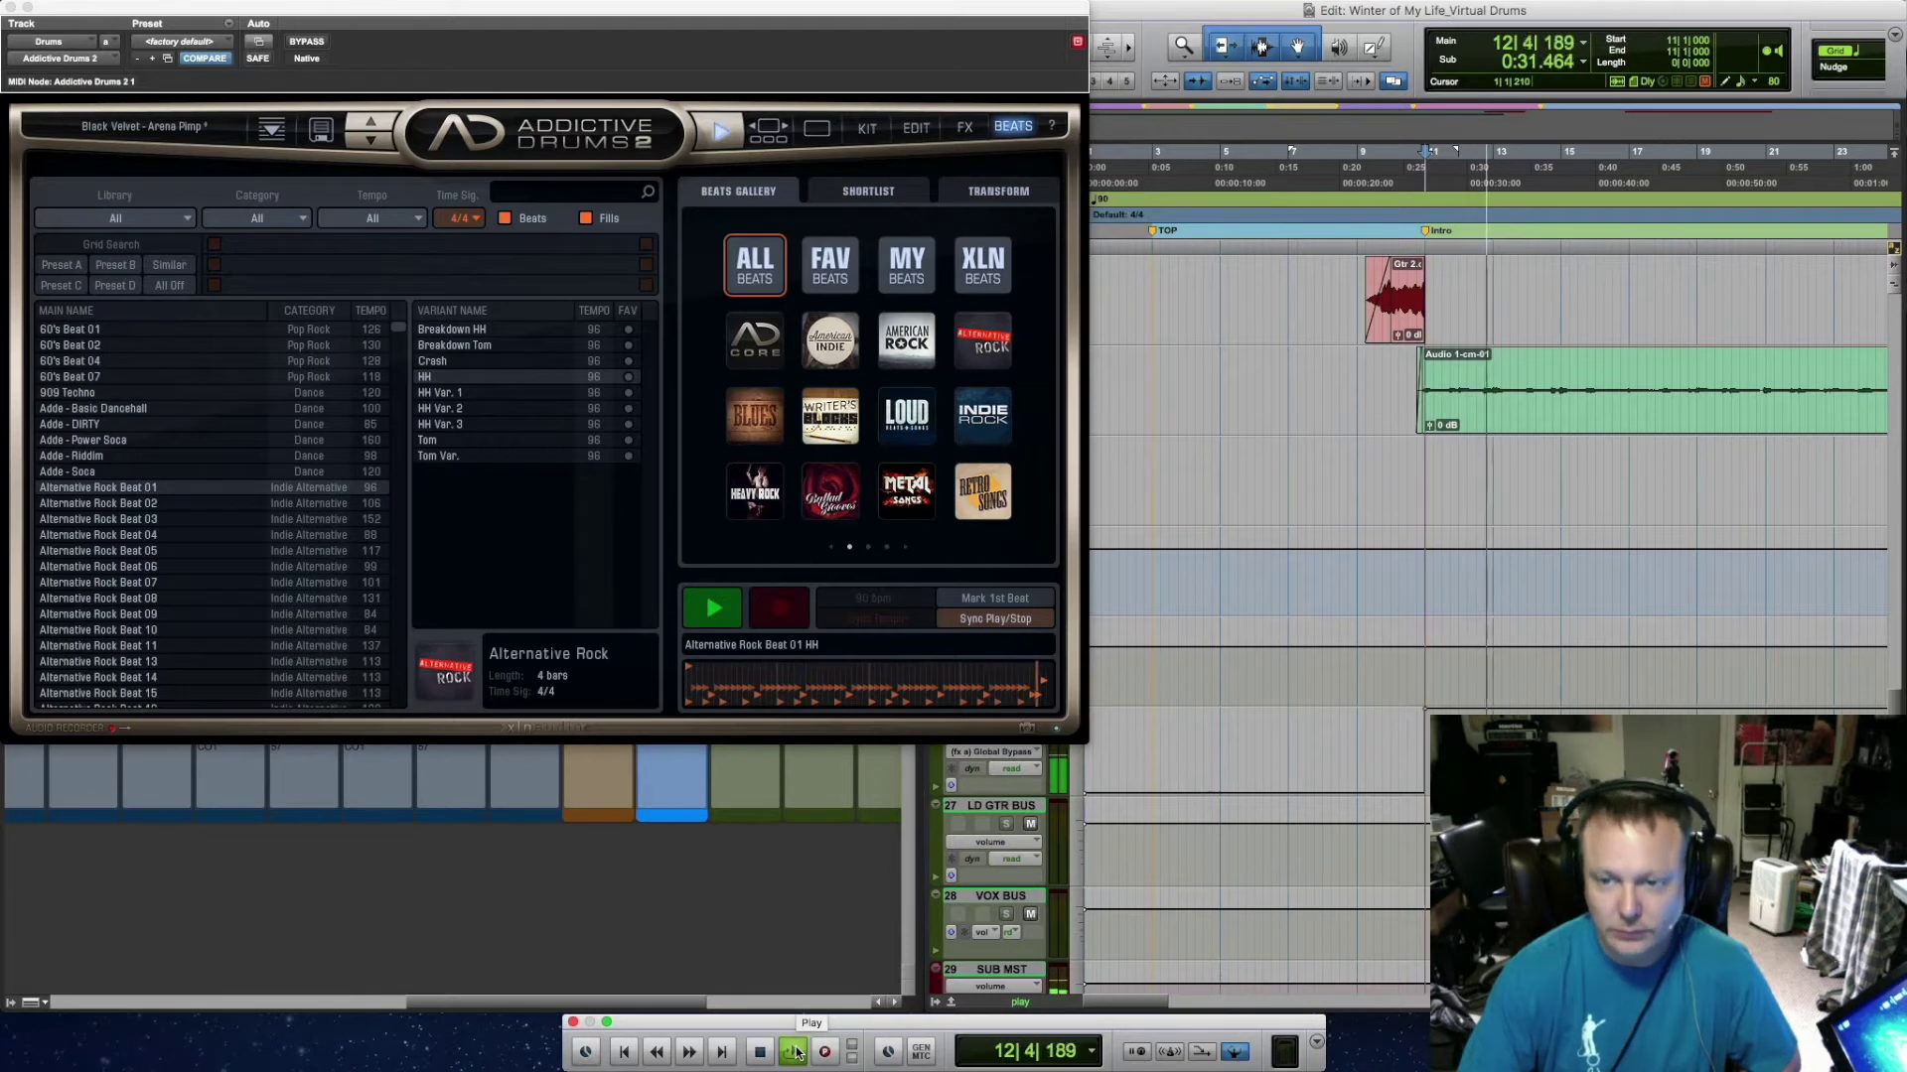
{"action": "left_click", "coordinate": [760, 1051]}
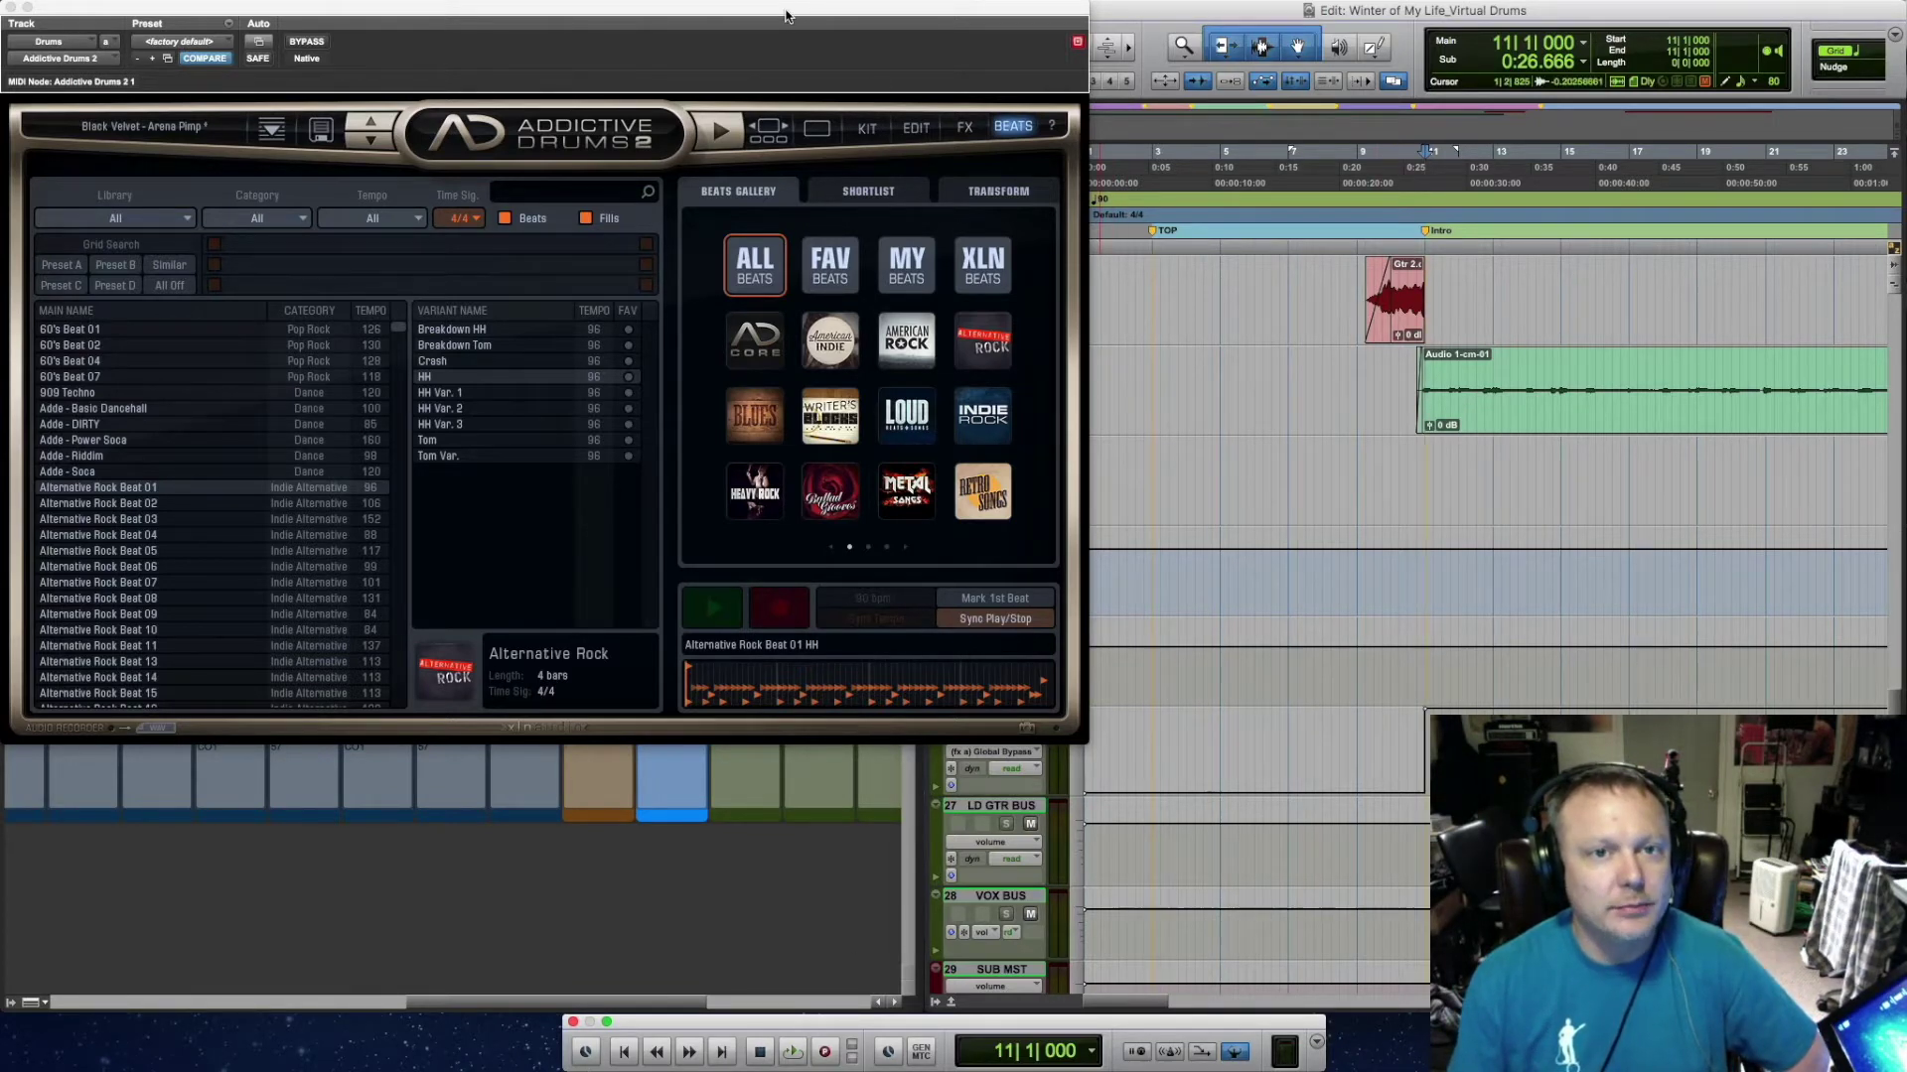
{"action": "left_click_drag", "start_coordinate": [786, 19], "coordinate": [822, 297]}
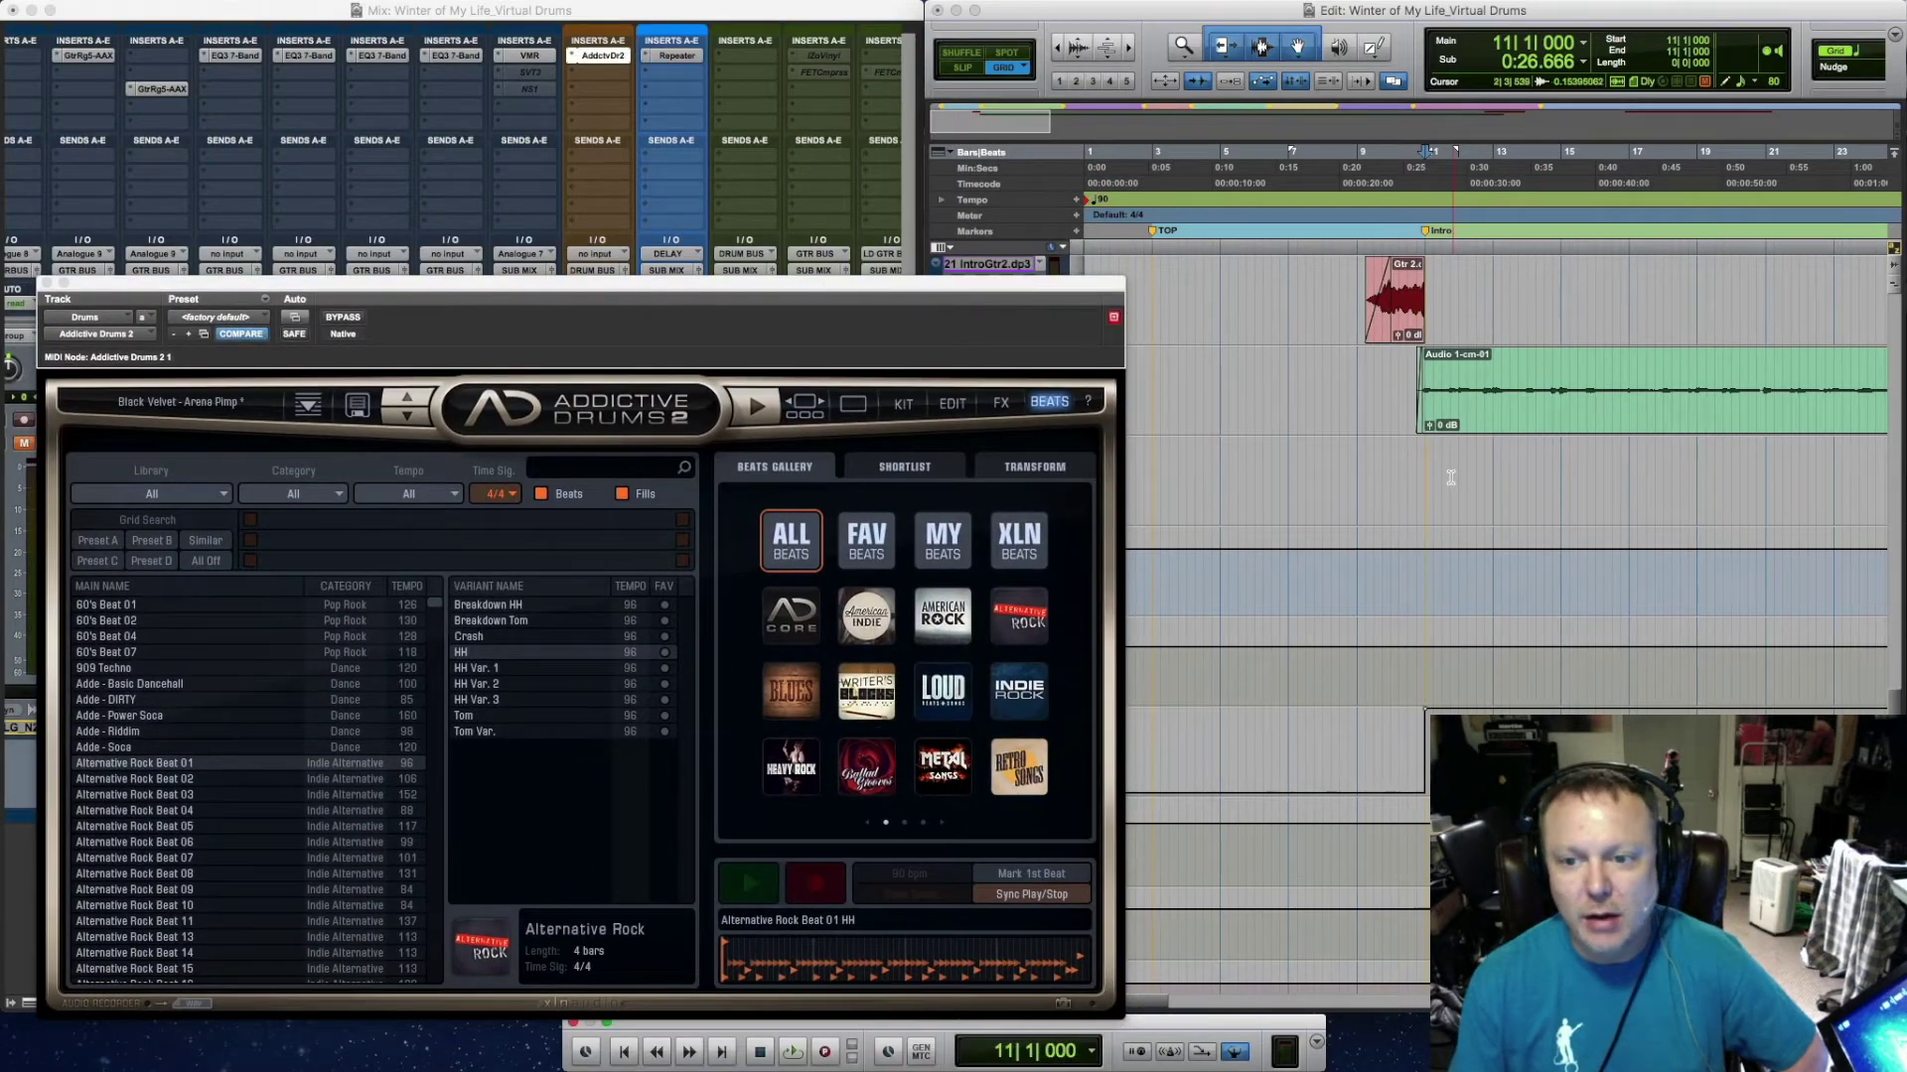
Drop the HH groove onto Drums at bar 11, disable Sync Play/Stop, and close Addictive Drums
{"action": "scroll", "coordinate": [1451, 478], "scroll_direction": "down", "scroll_amount": 3}
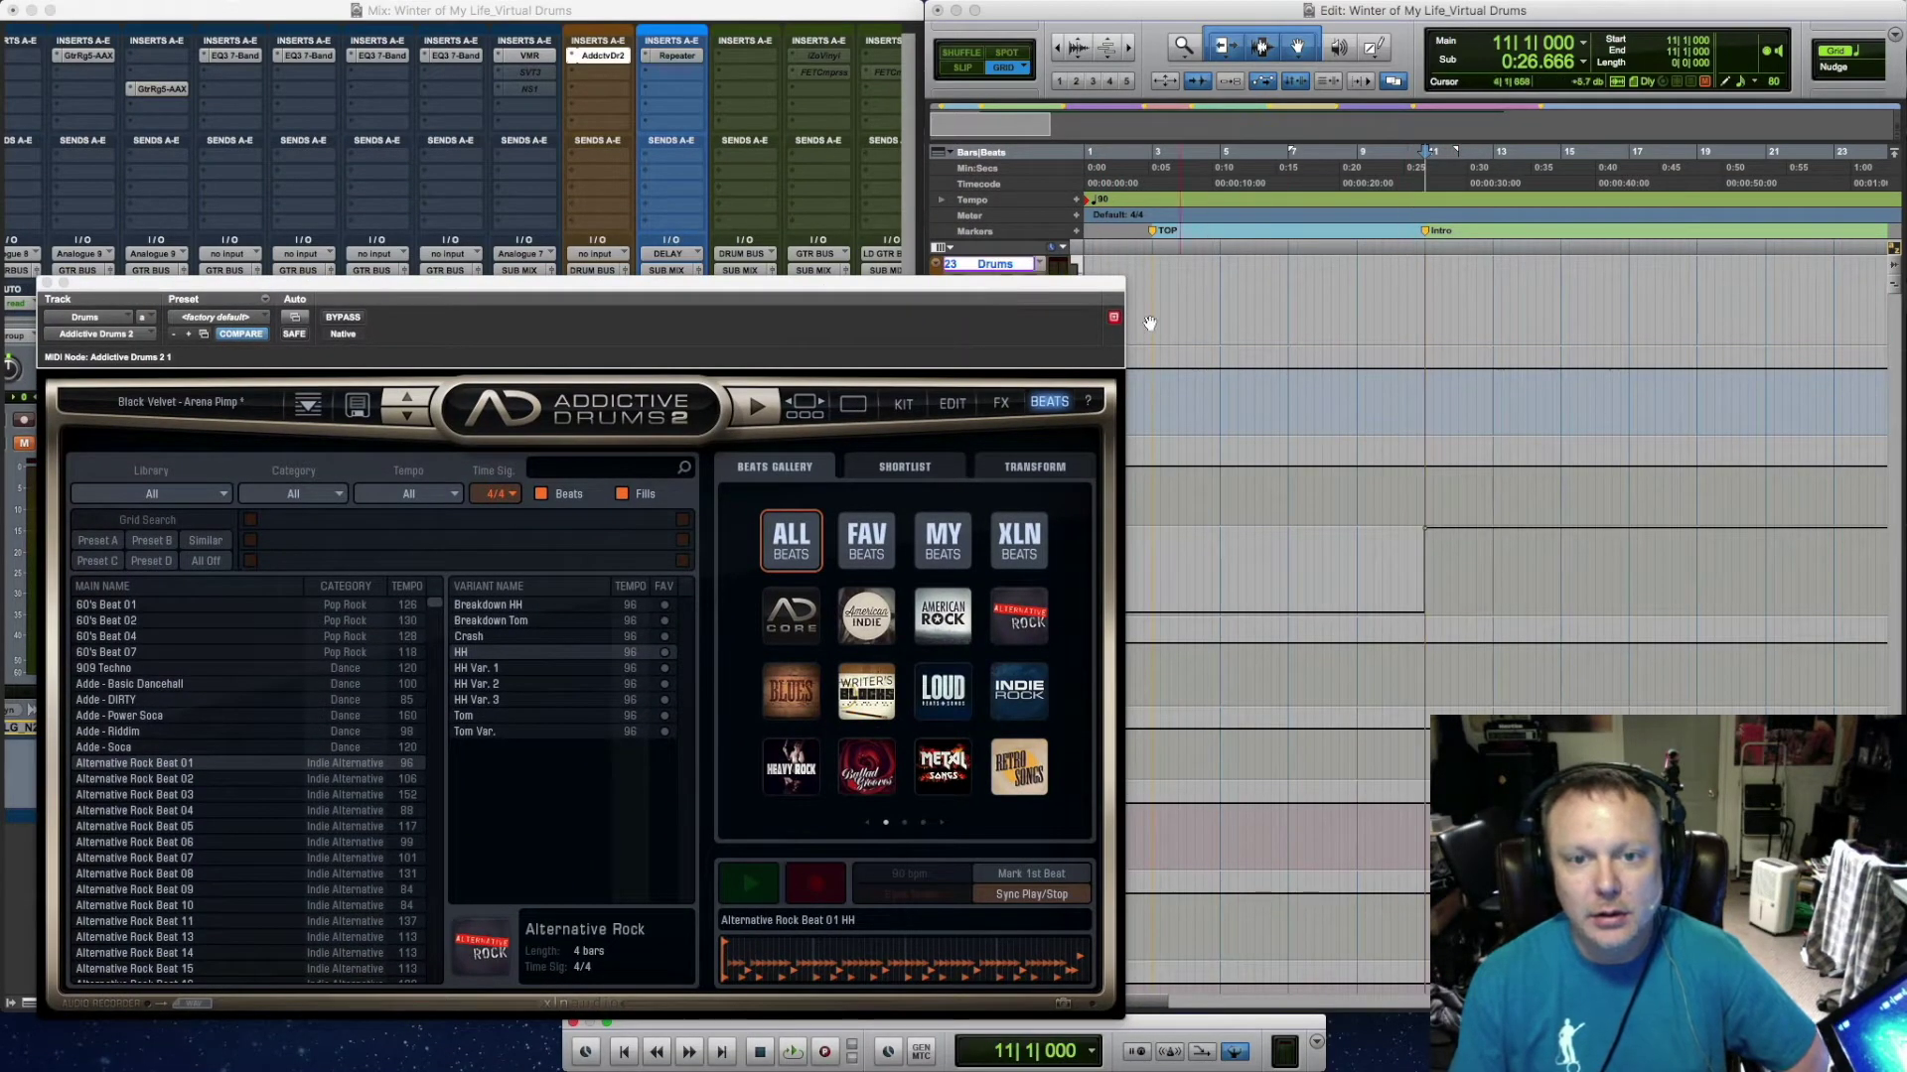
{"action": "left_click_drag", "start_coordinate": [1032, 341], "coordinate": [1011, 415]}
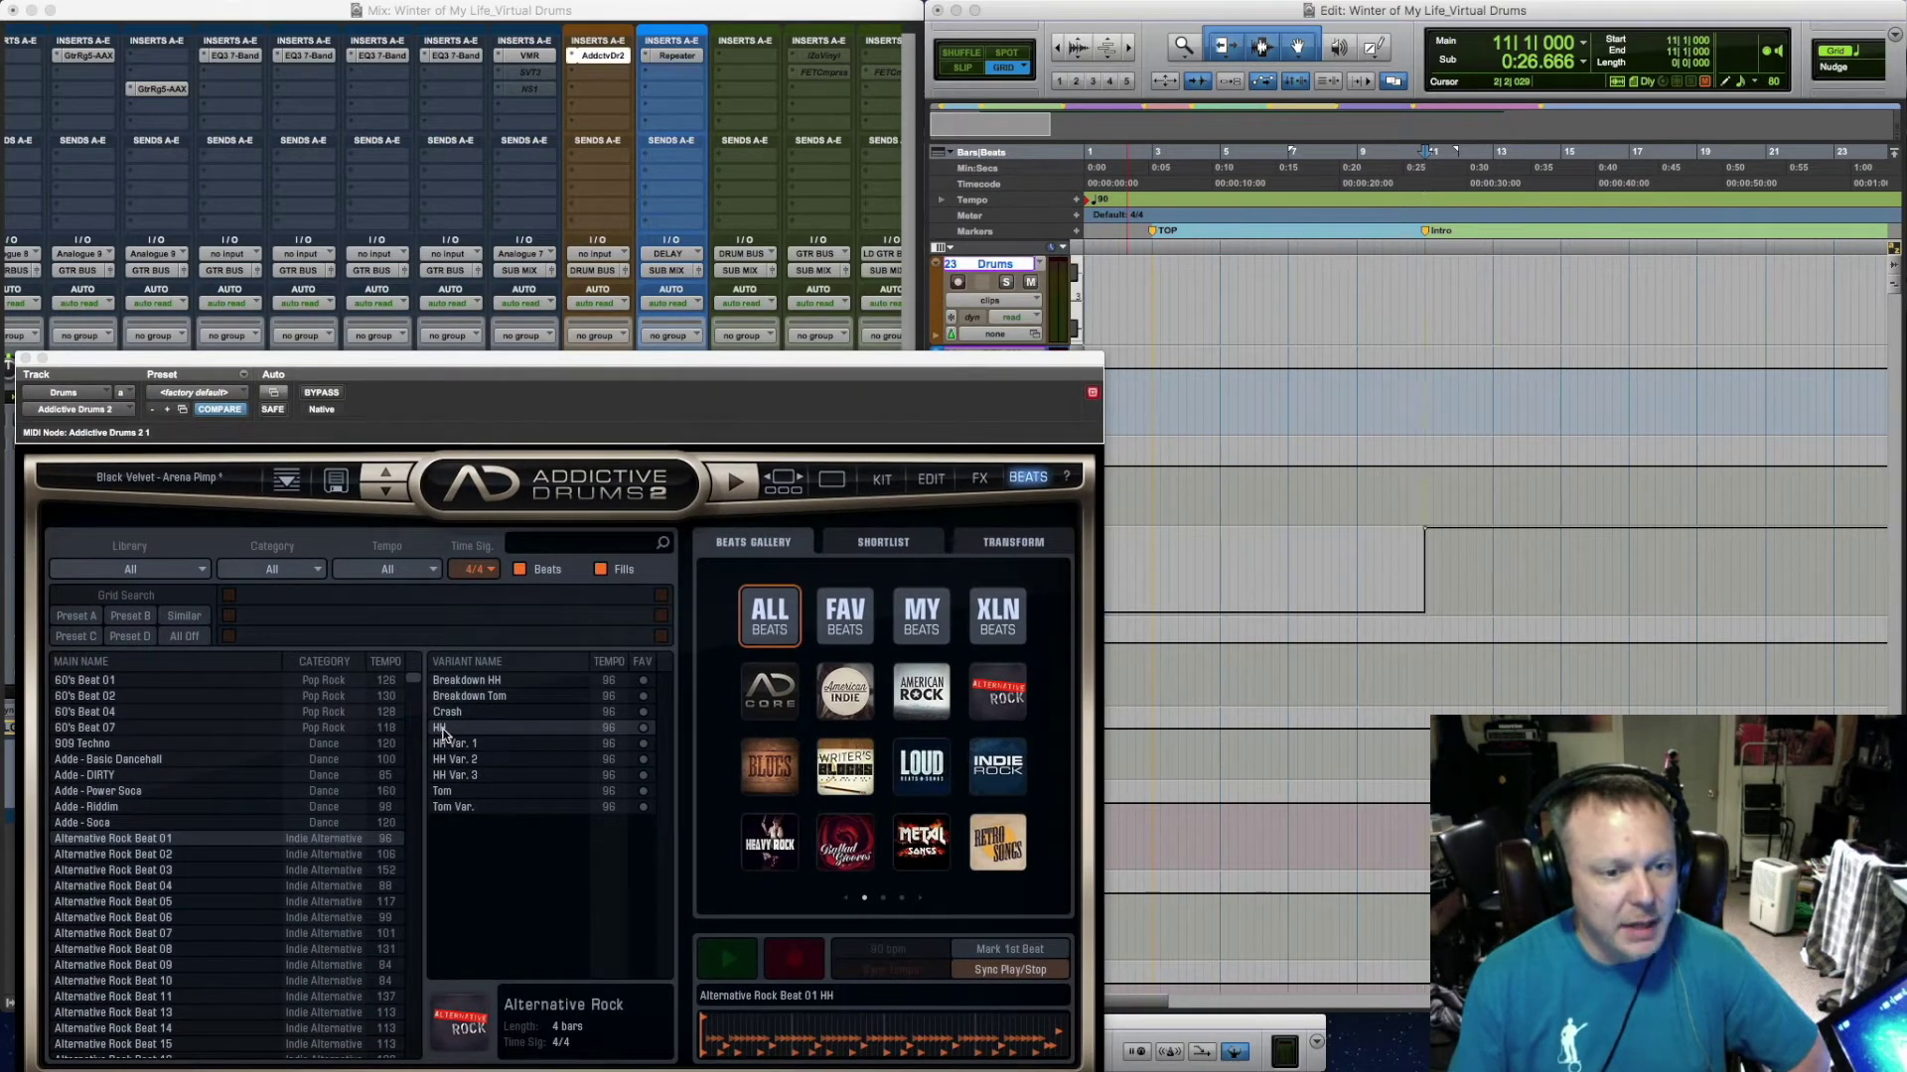
{"action": "left_click_drag", "start_coordinate": [443, 733], "coordinate": [1426, 304]}
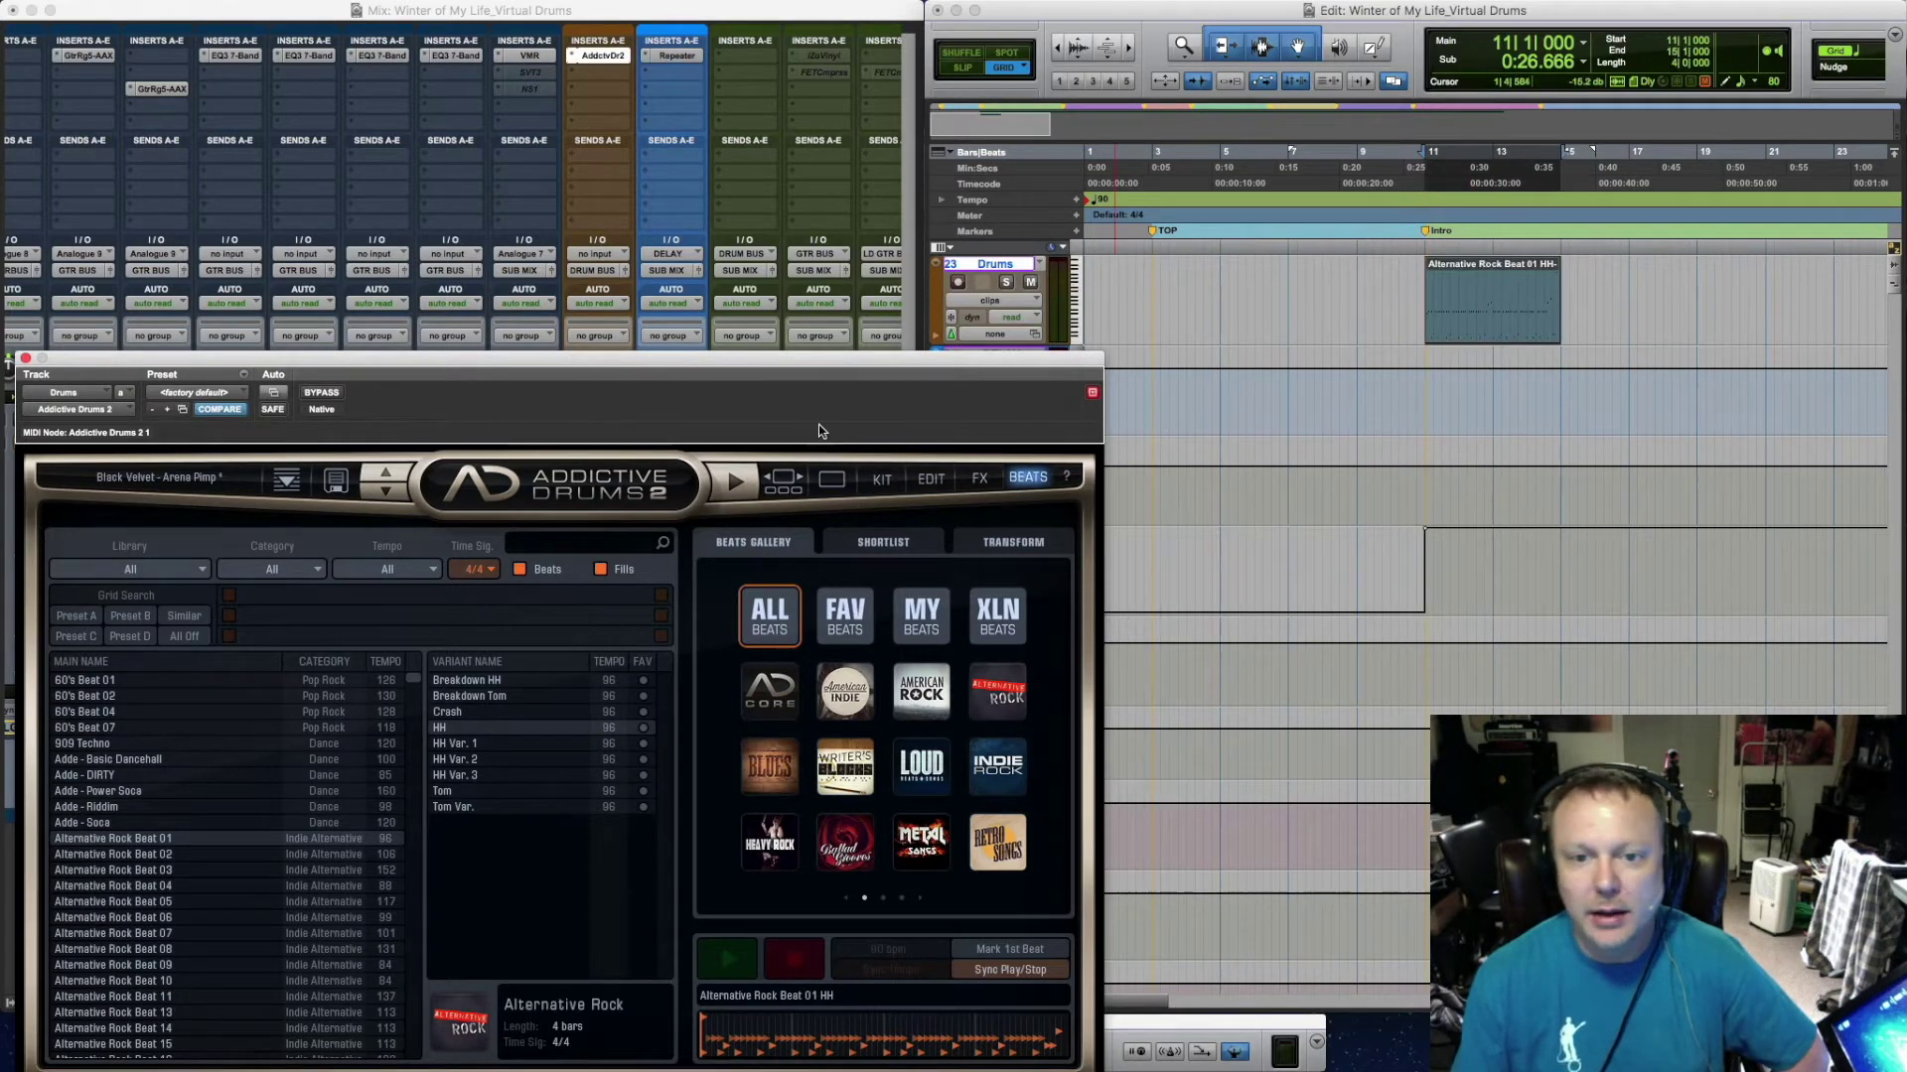
{"action": "left_click_drag", "start_coordinate": [351, 370], "coordinate": [383, 179]}
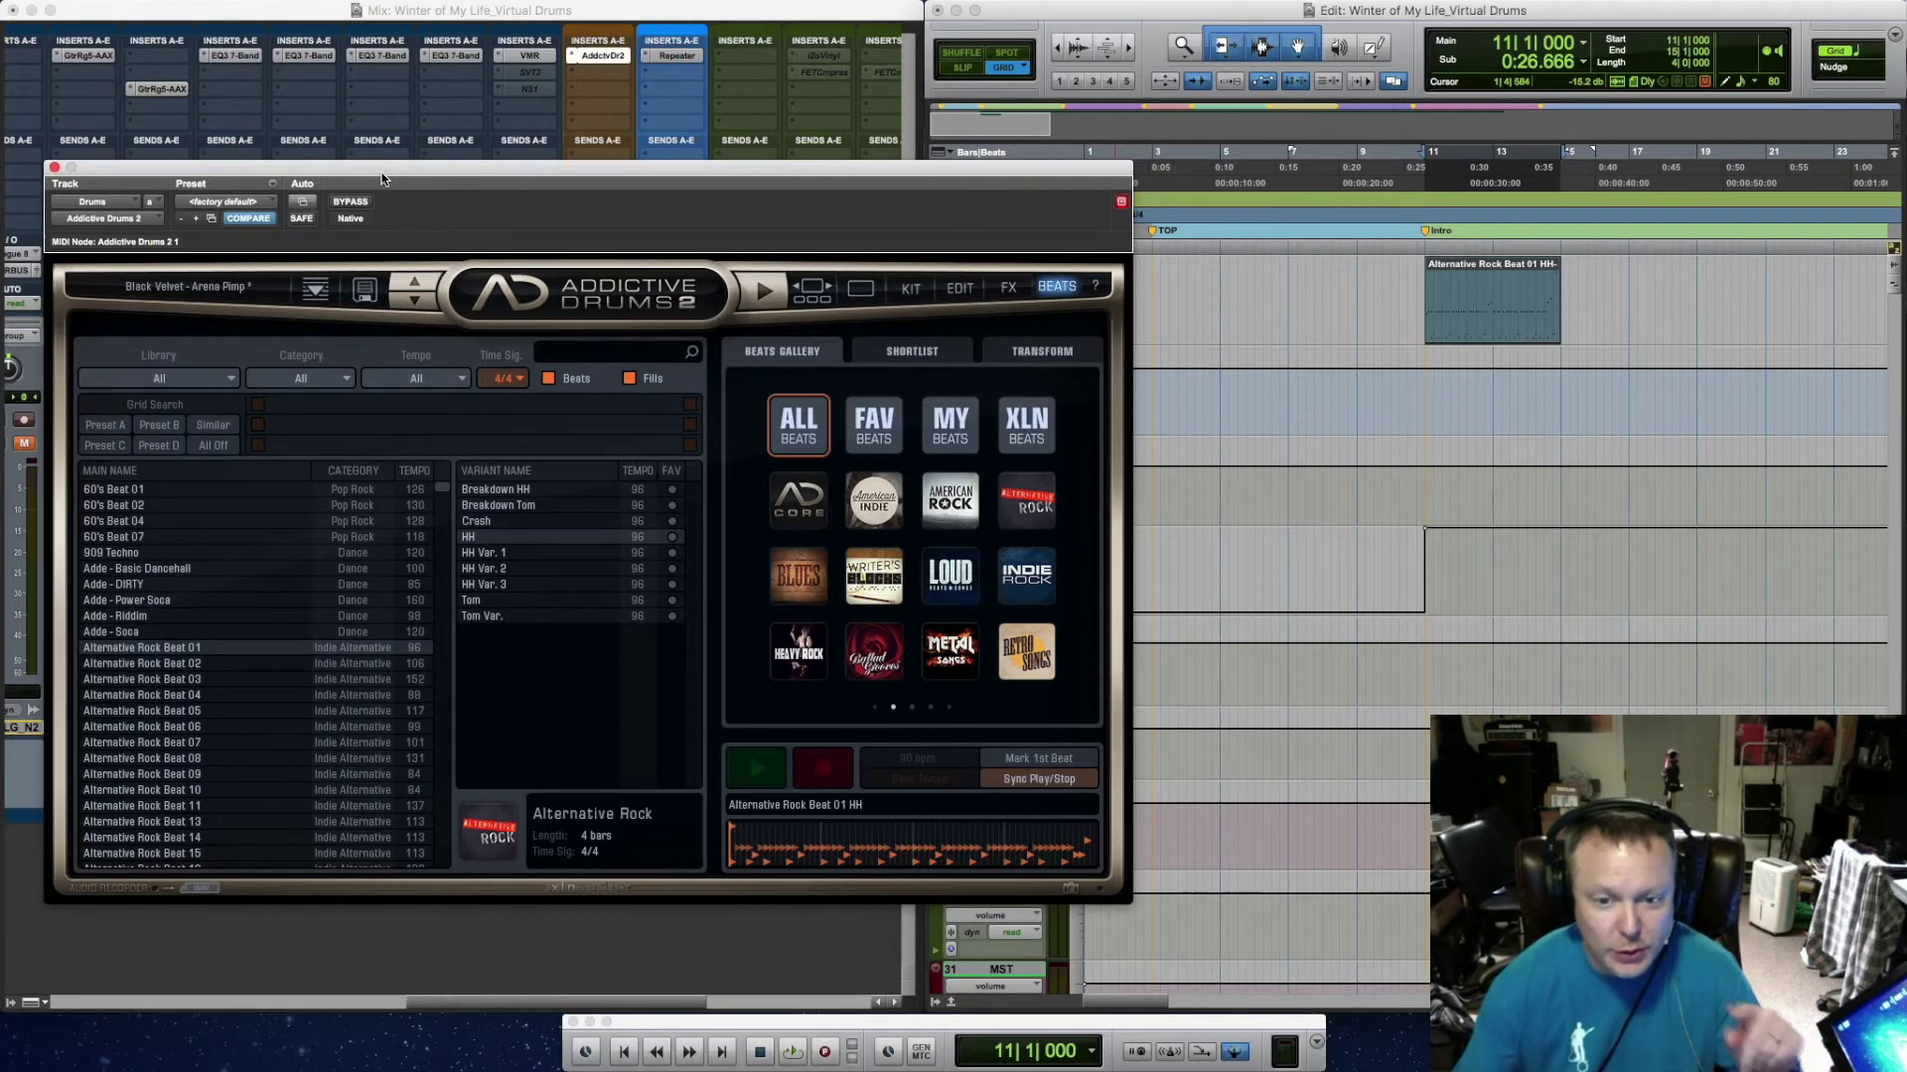
{"action": "left_click", "coordinate": [1027, 782]}
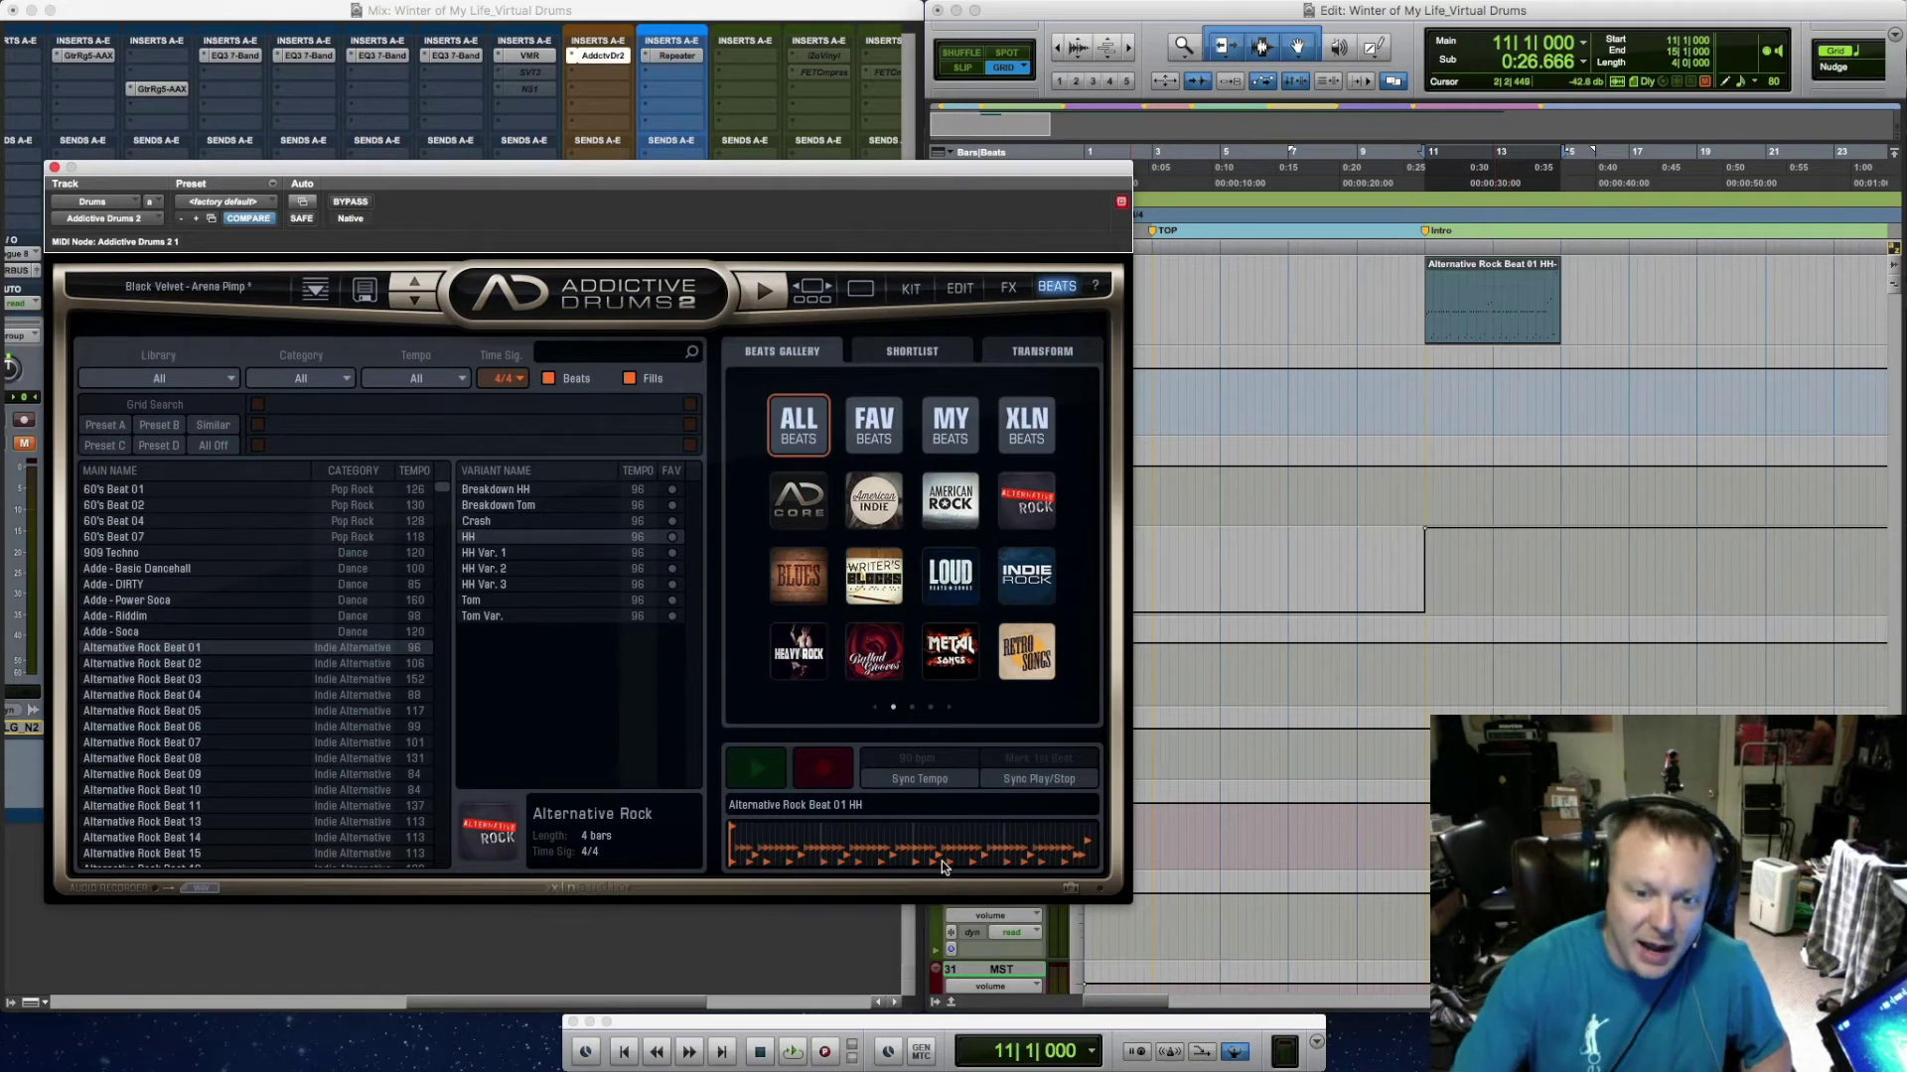
{"action": "left_click", "coordinate": [55, 168]}
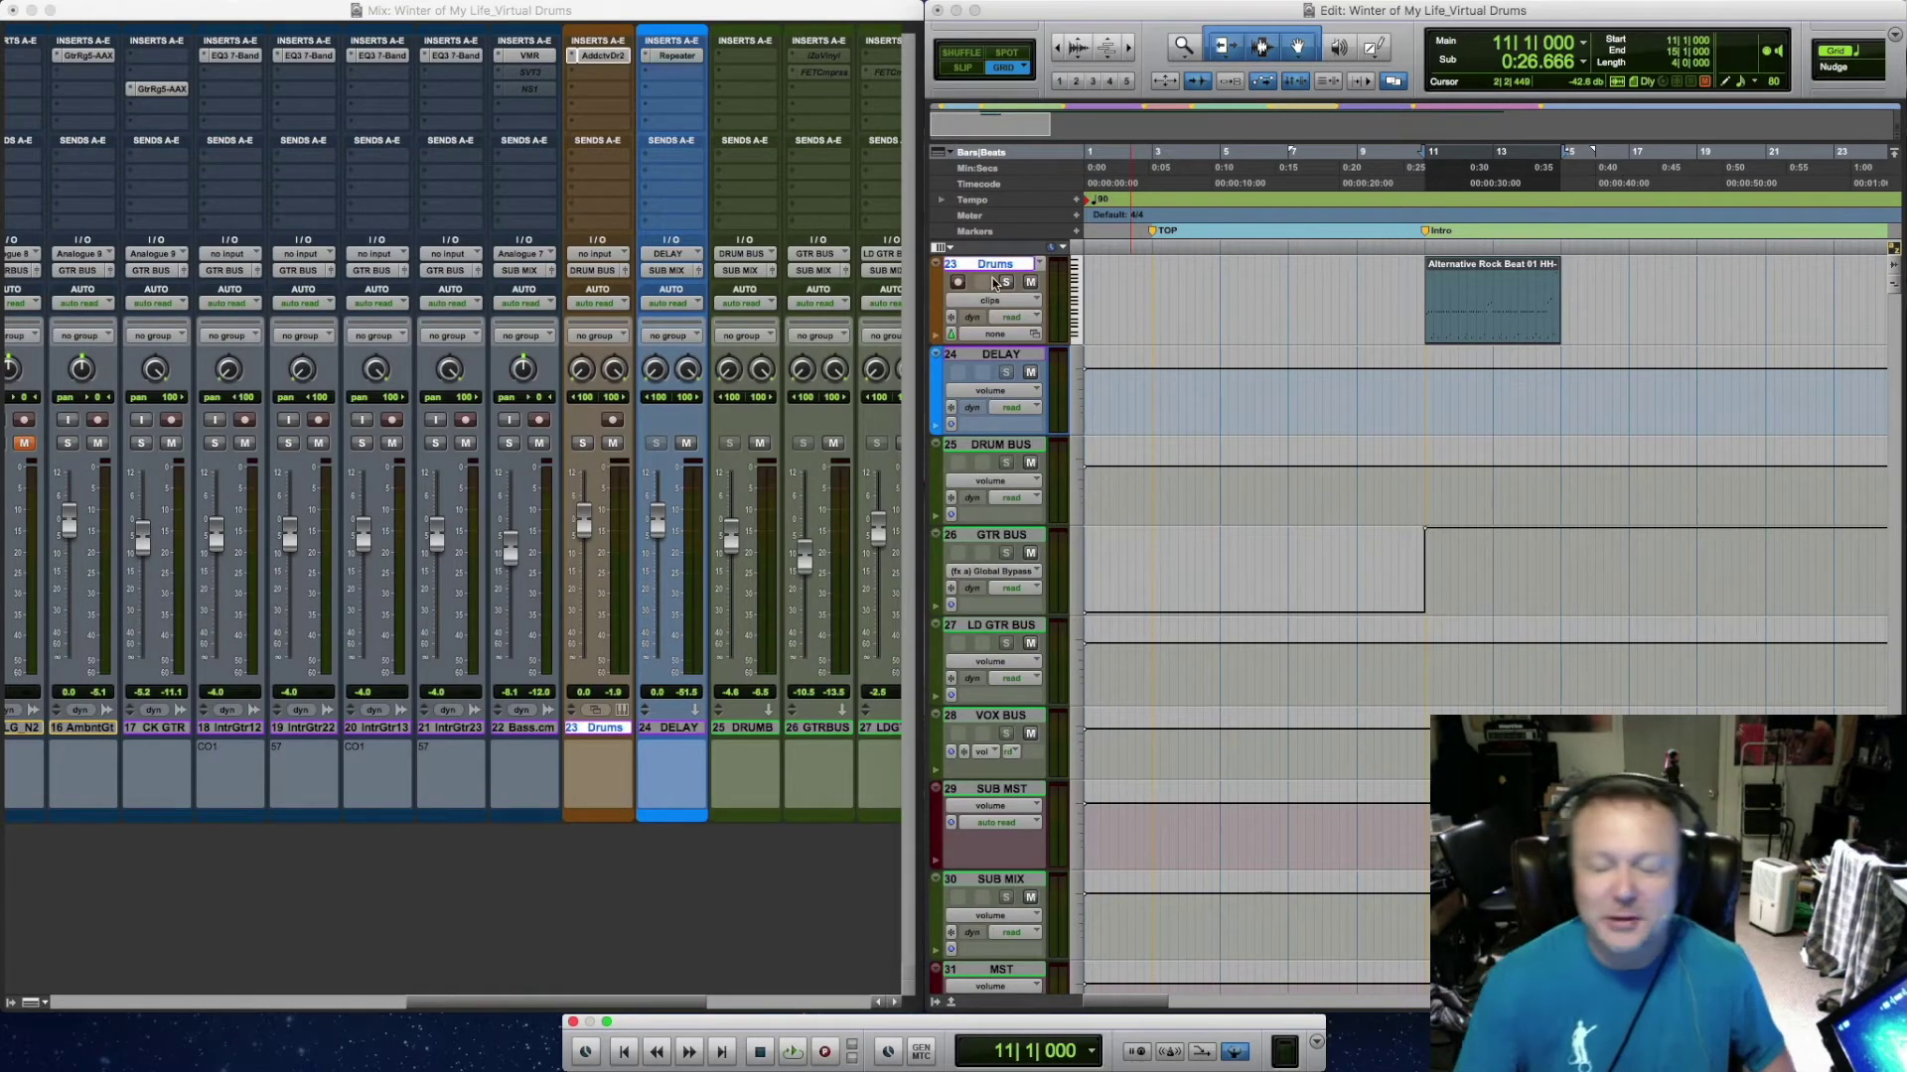
{"action": "double_click", "coordinate": [1484, 333]}
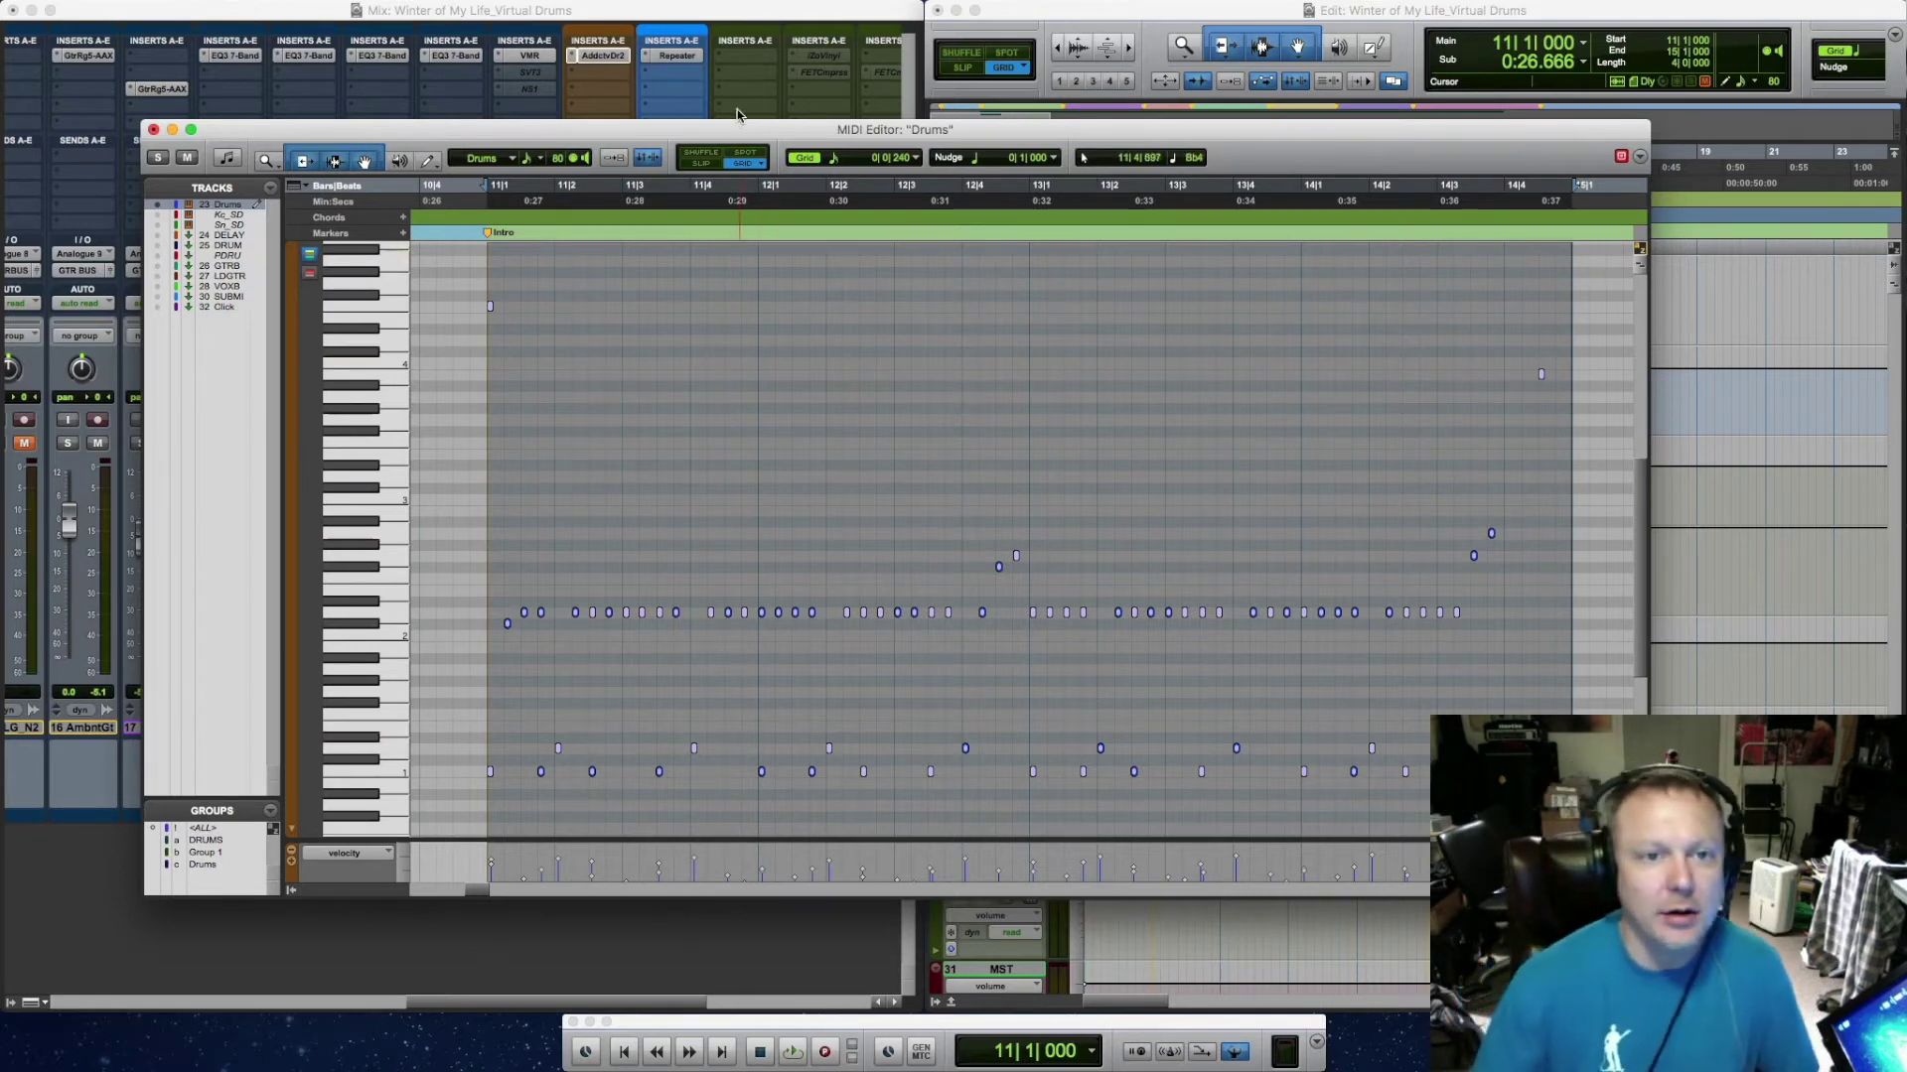
Select each note row in the MIDI Editor to identify the kick, snare and hi-hat pitches
{"action": "left_click_drag", "start_coordinate": [732, 135], "coordinate": [766, 105]}
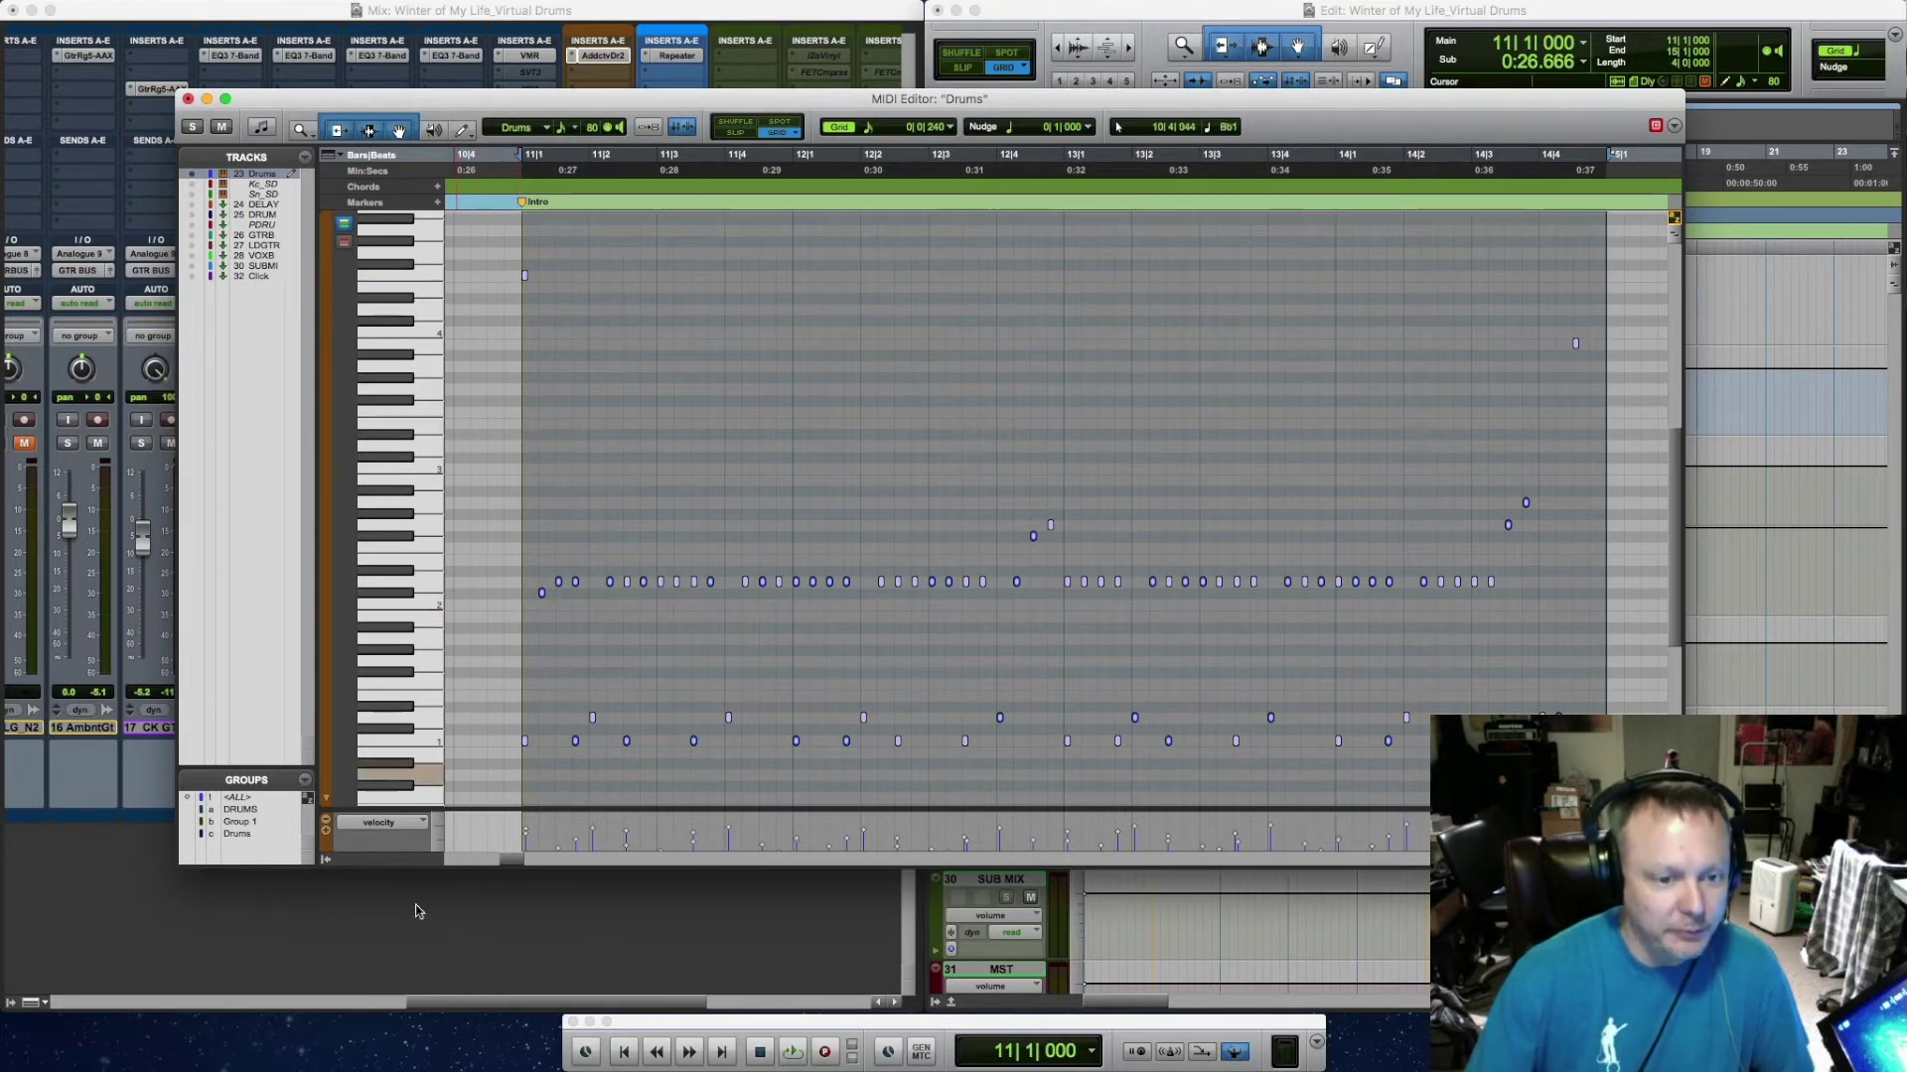
{"action": "left_click", "coordinate": [408, 742]}
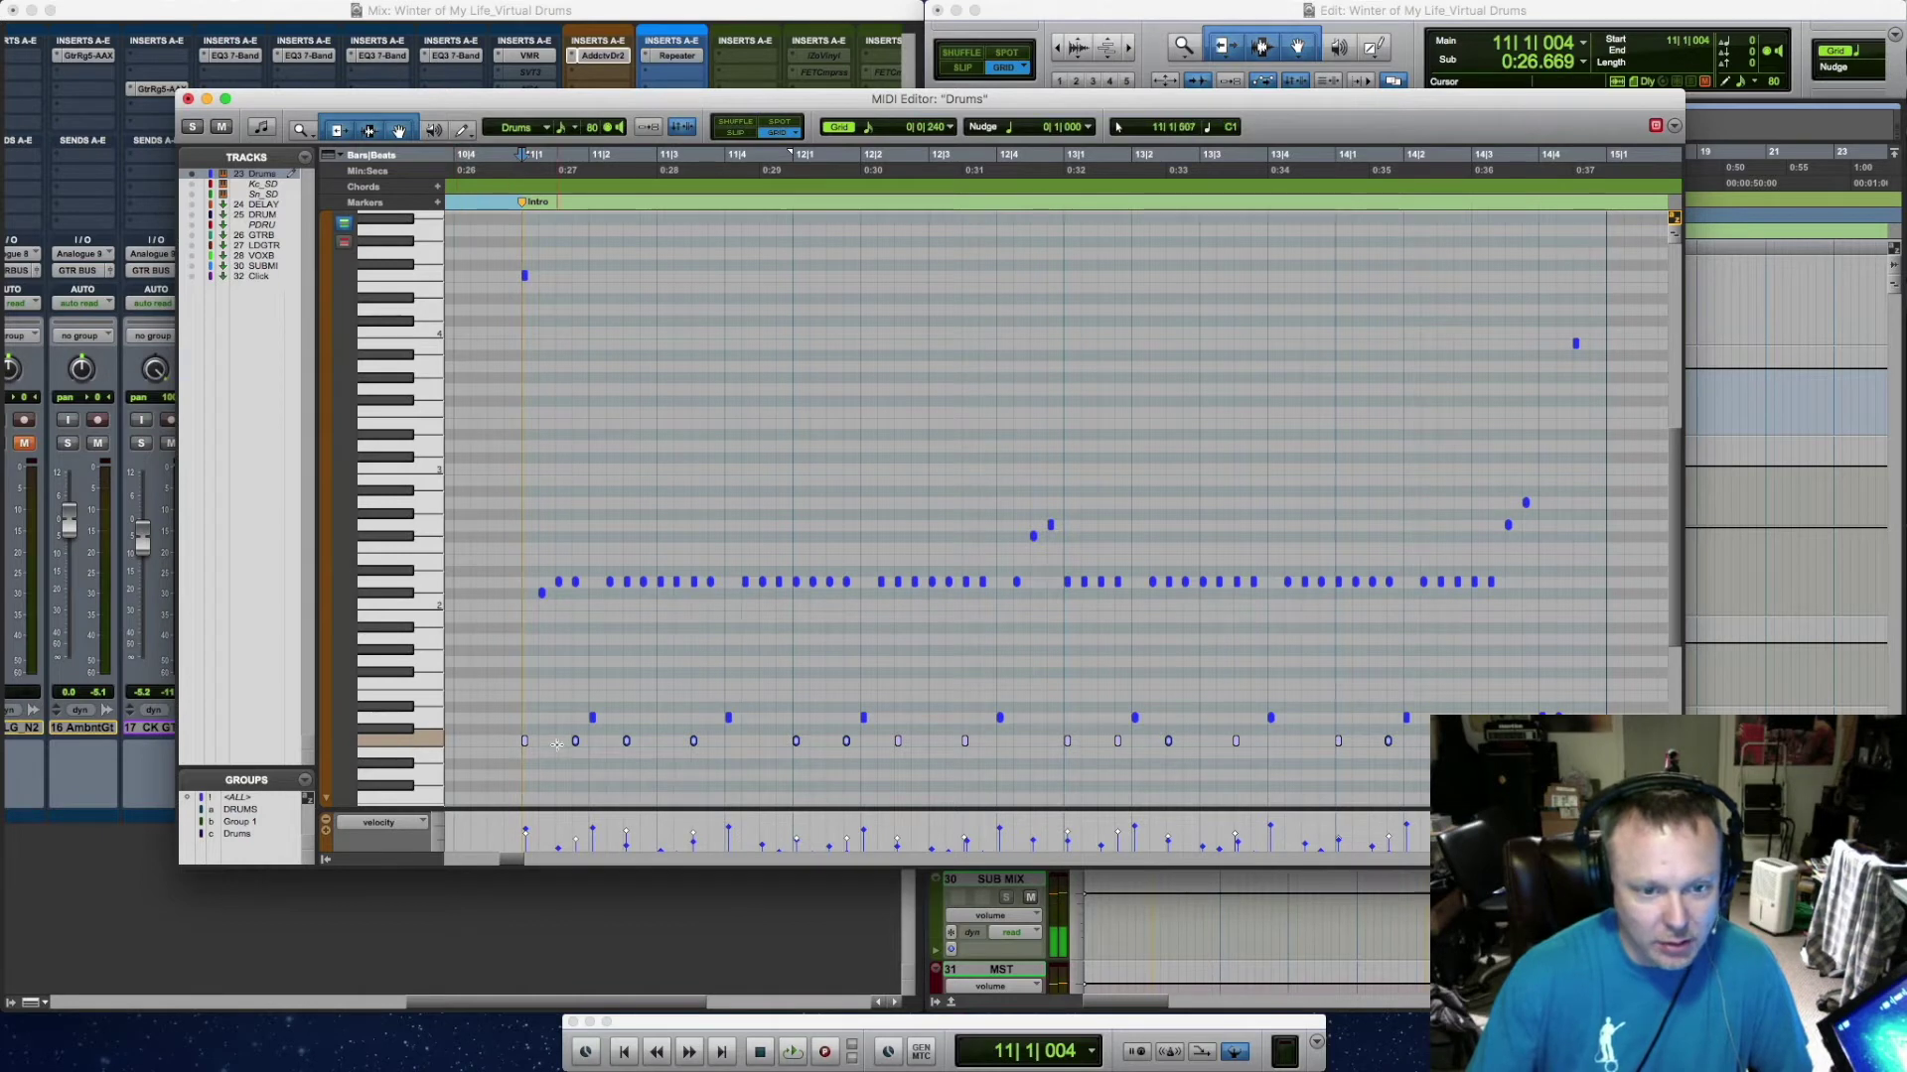
{"action": "left_click", "coordinate": [594, 717]}
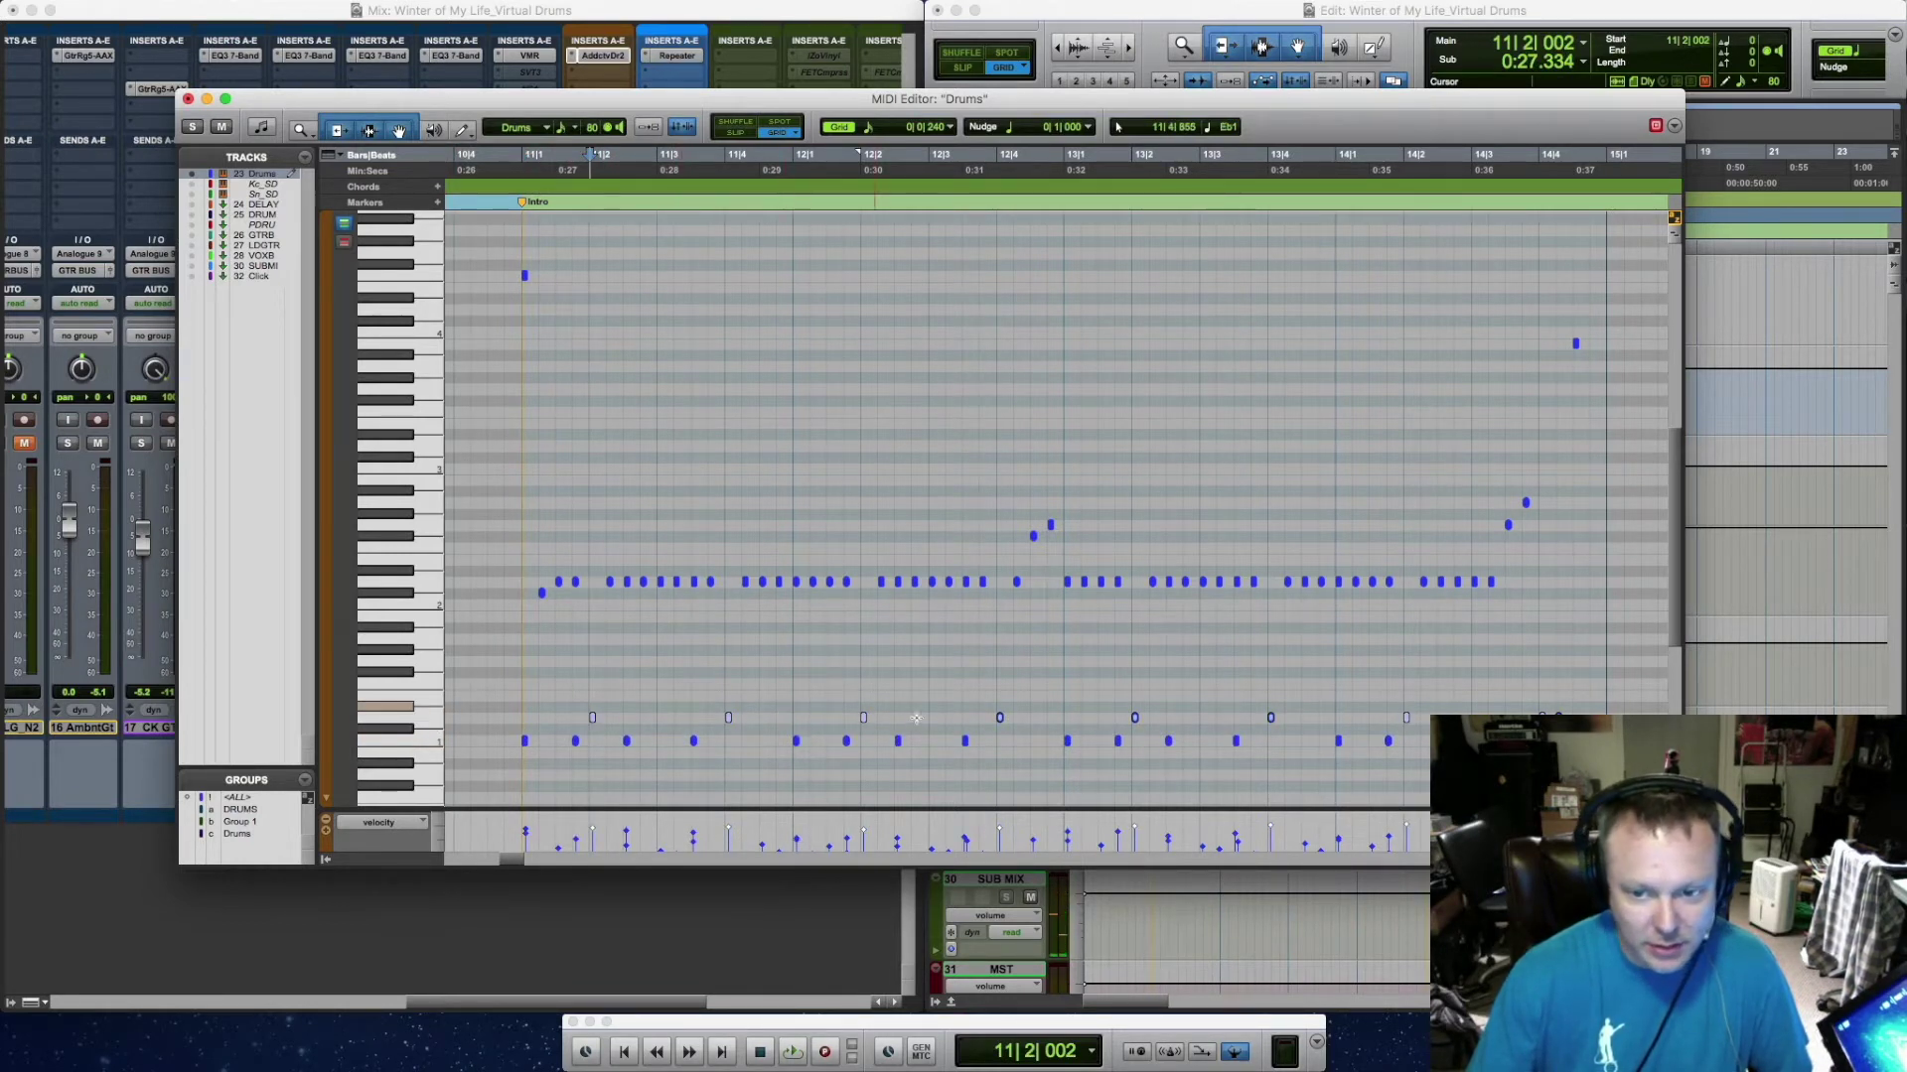
{"action": "left_click", "coordinate": [406, 594]}
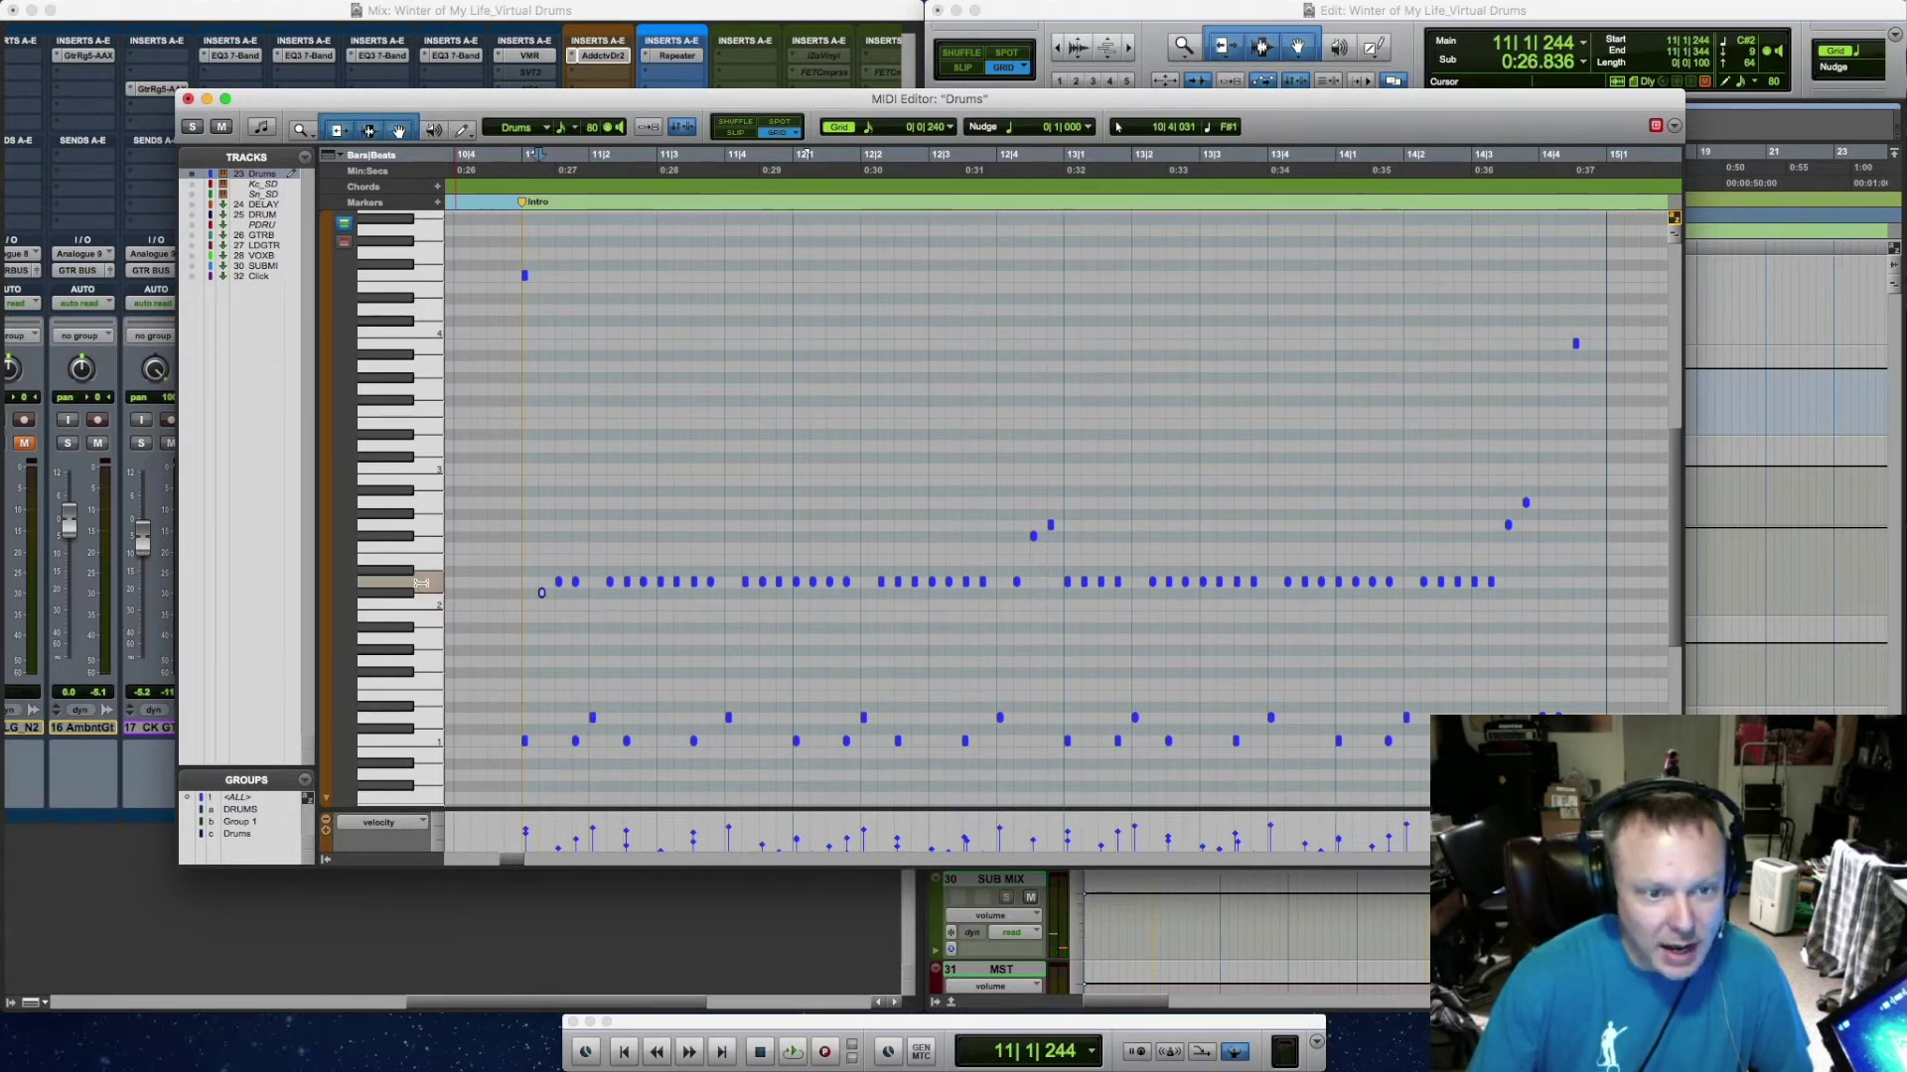
{"action": "left_click", "coordinate": [421, 583]}
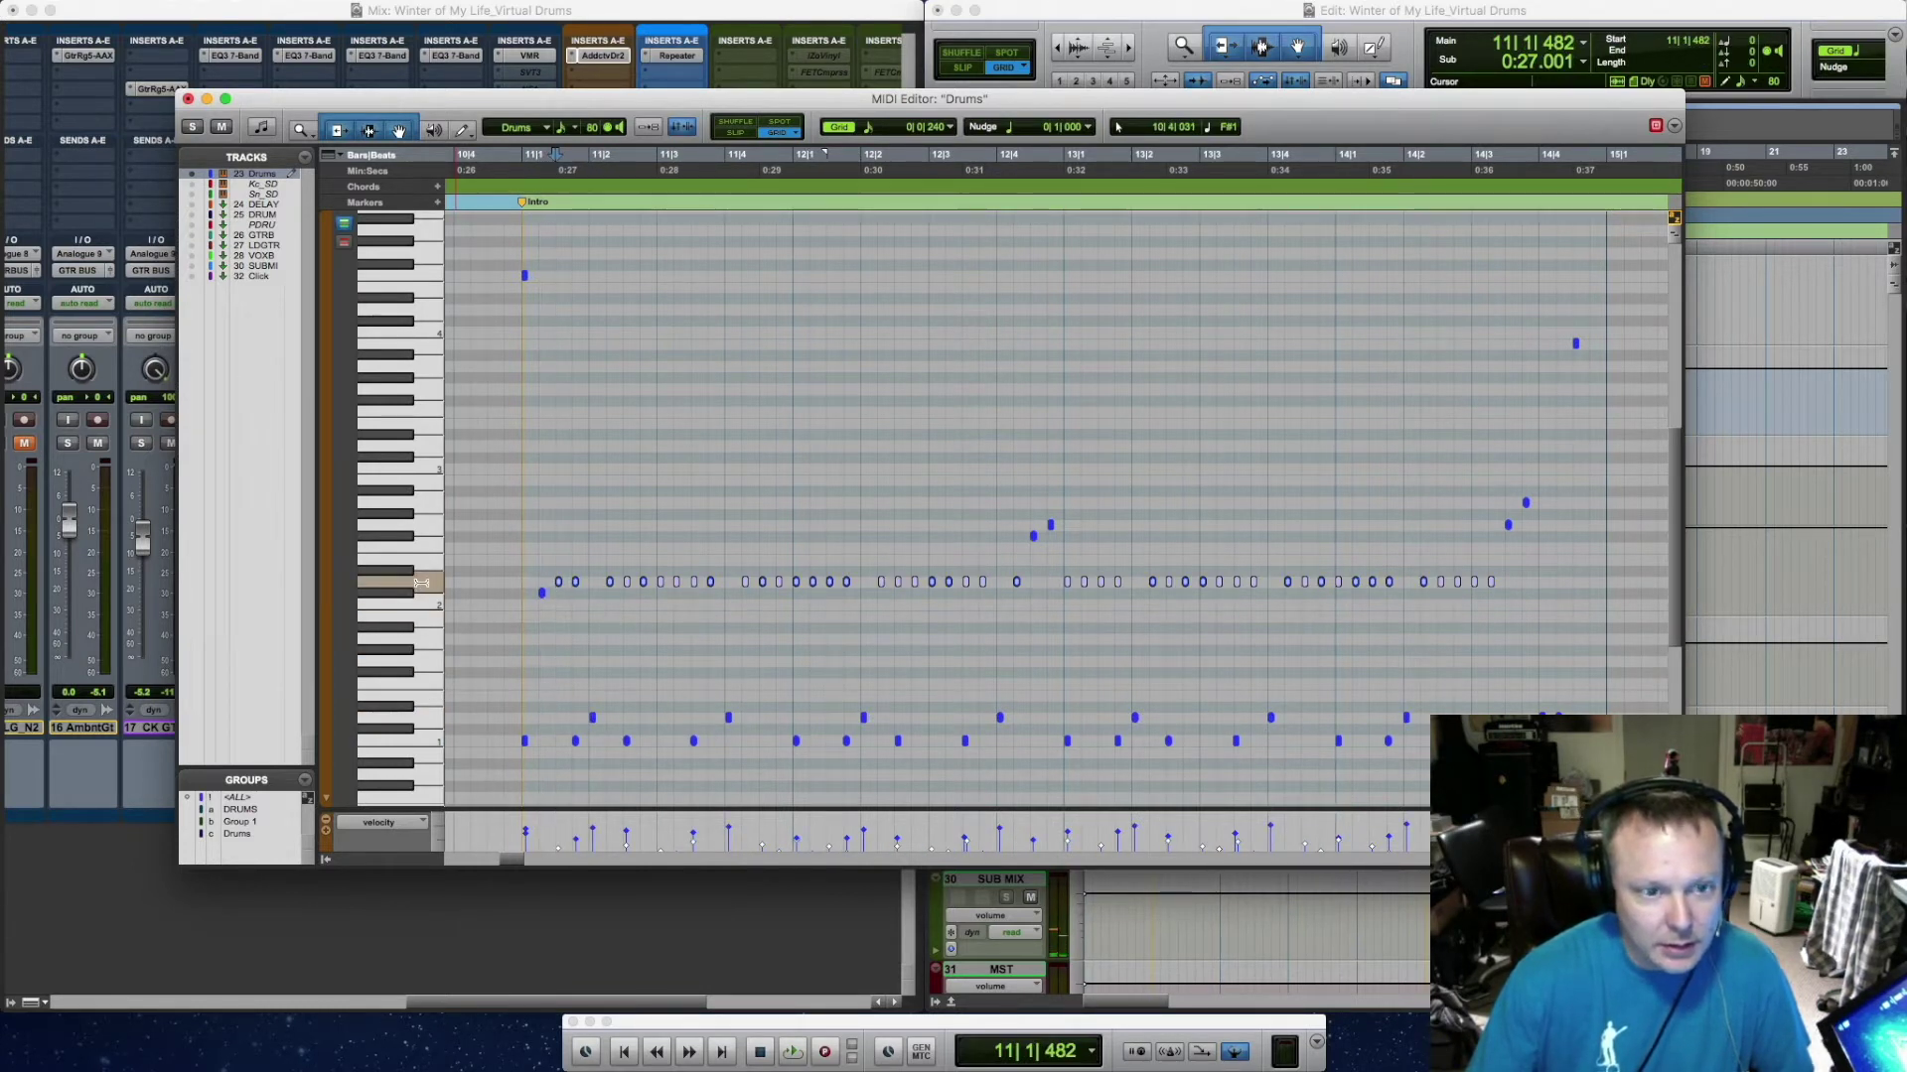
{"action": "left_click", "coordinate": [402, 537]}
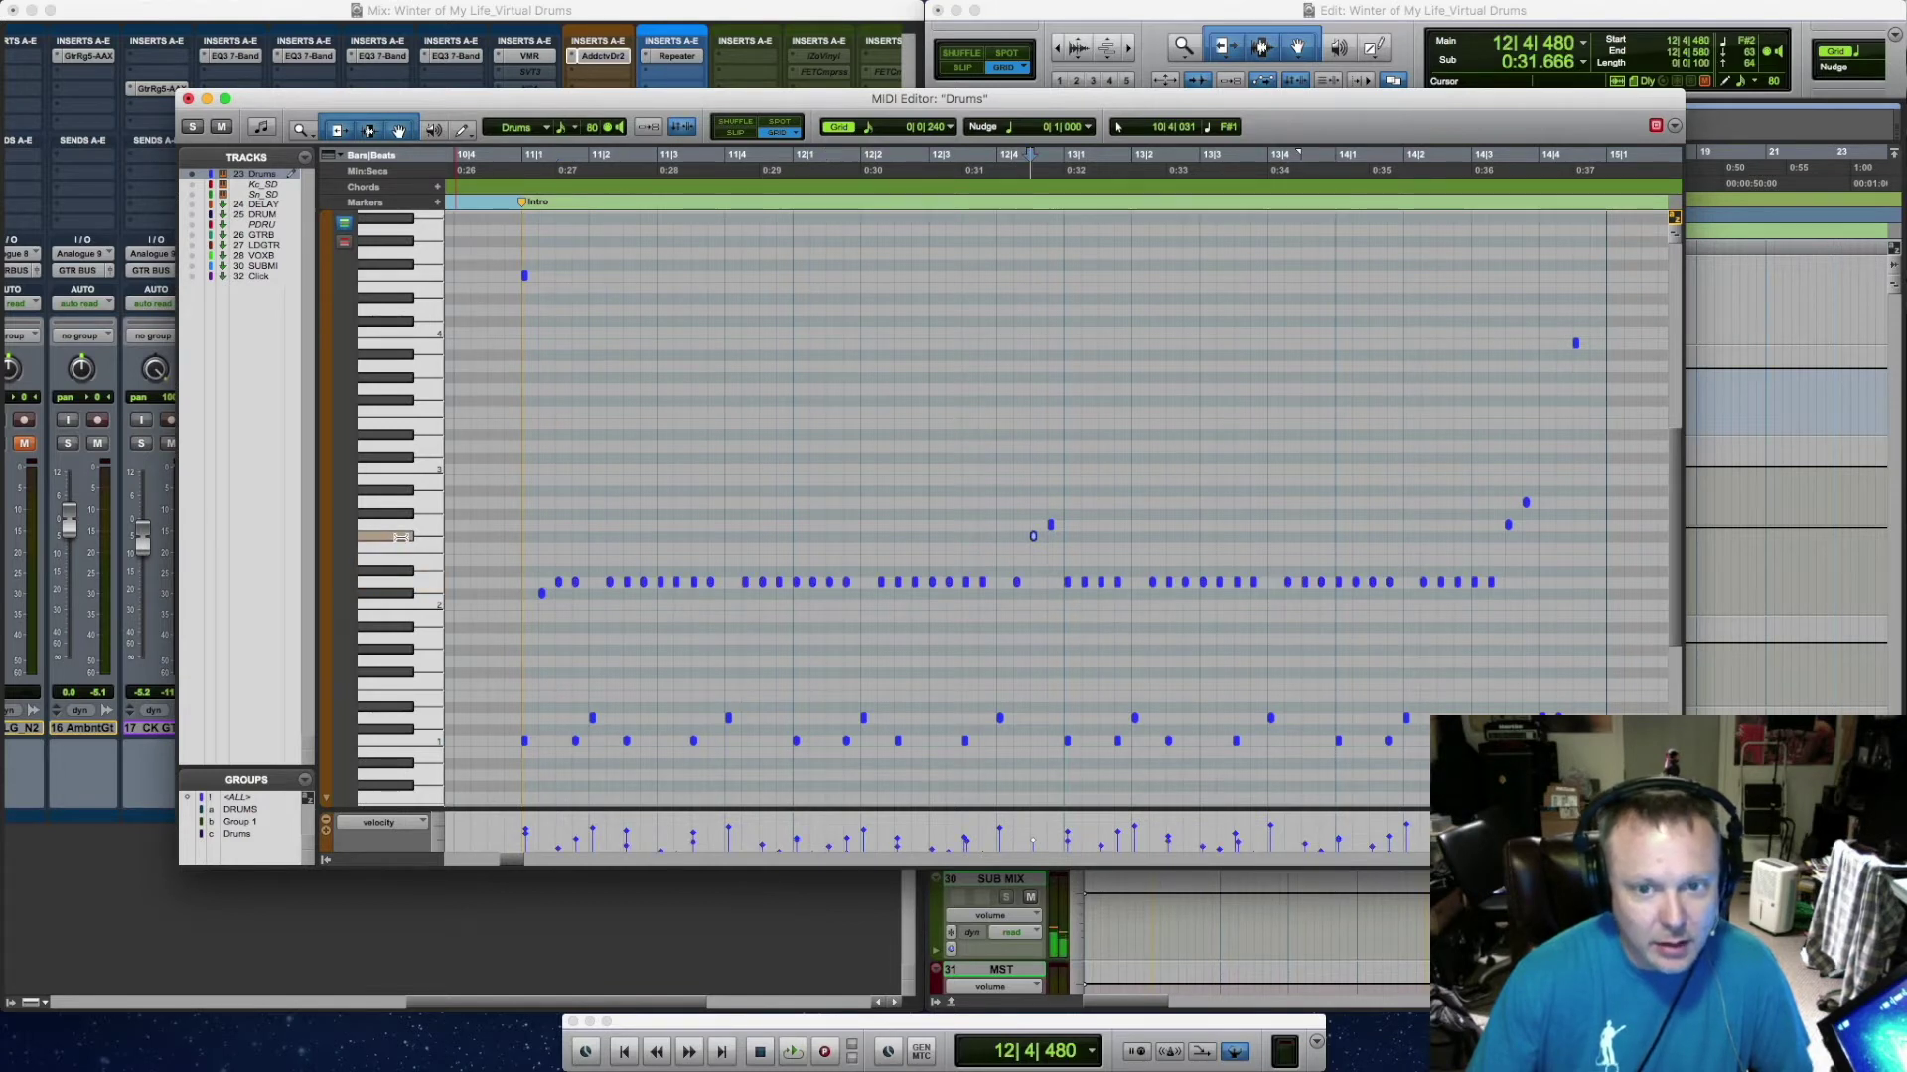
{"action": "left_click", "coordinate": [415, 526]}
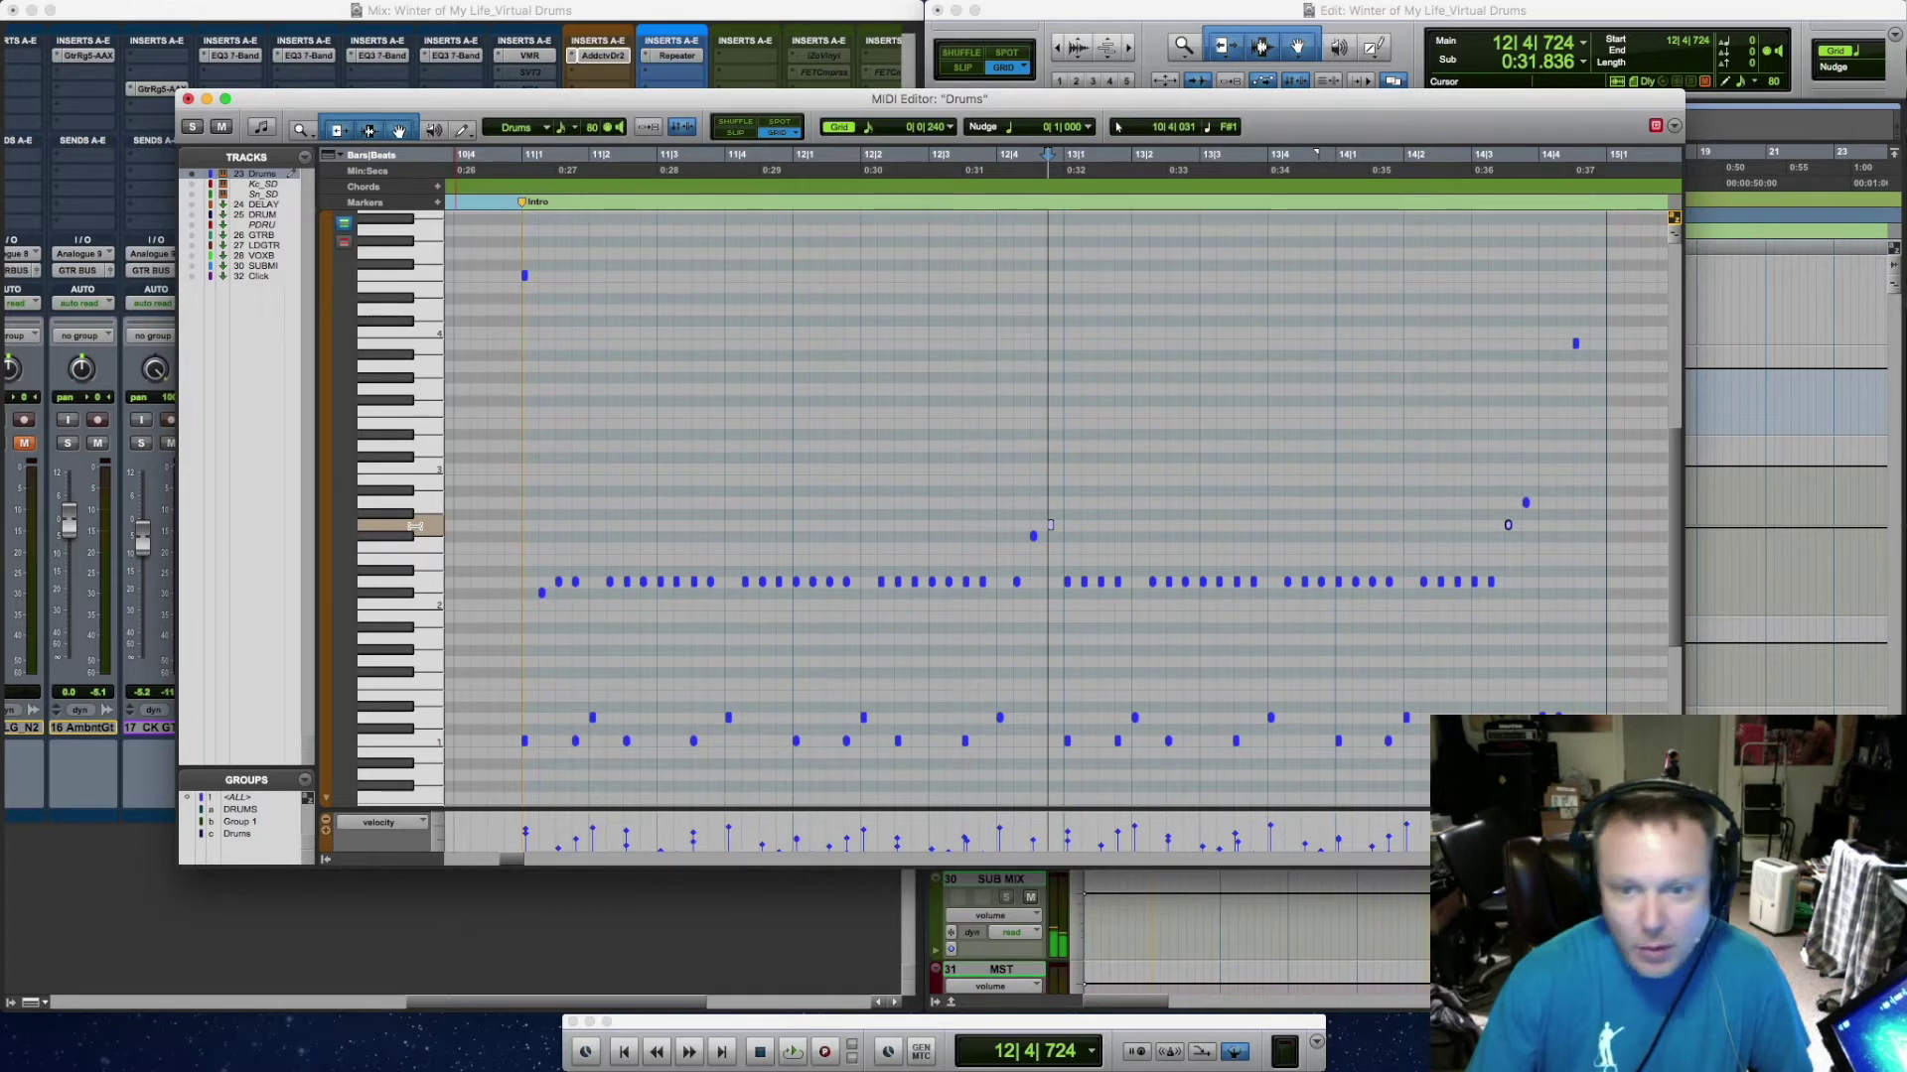
{"action": "left_click", "coordinate": [415, 502]}
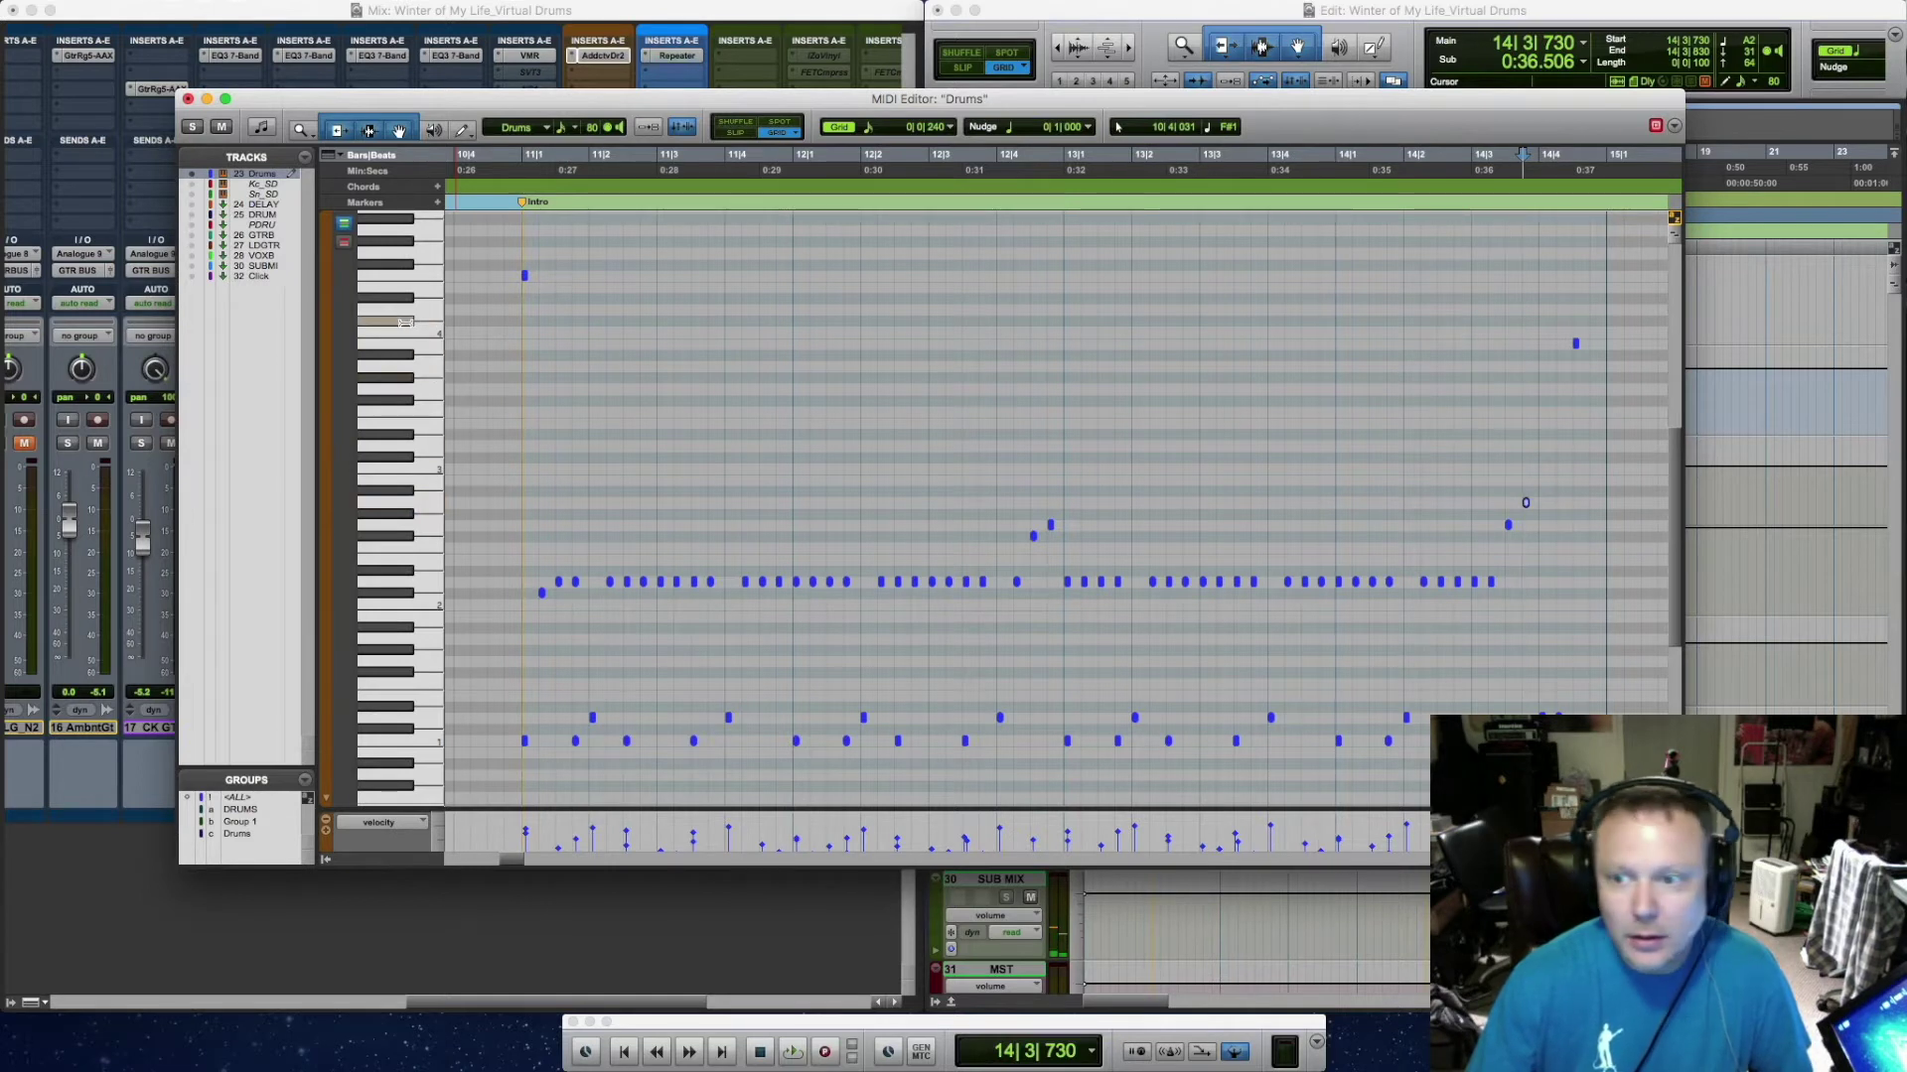
{"action": "left_click", "coordinate": [406, 343]}
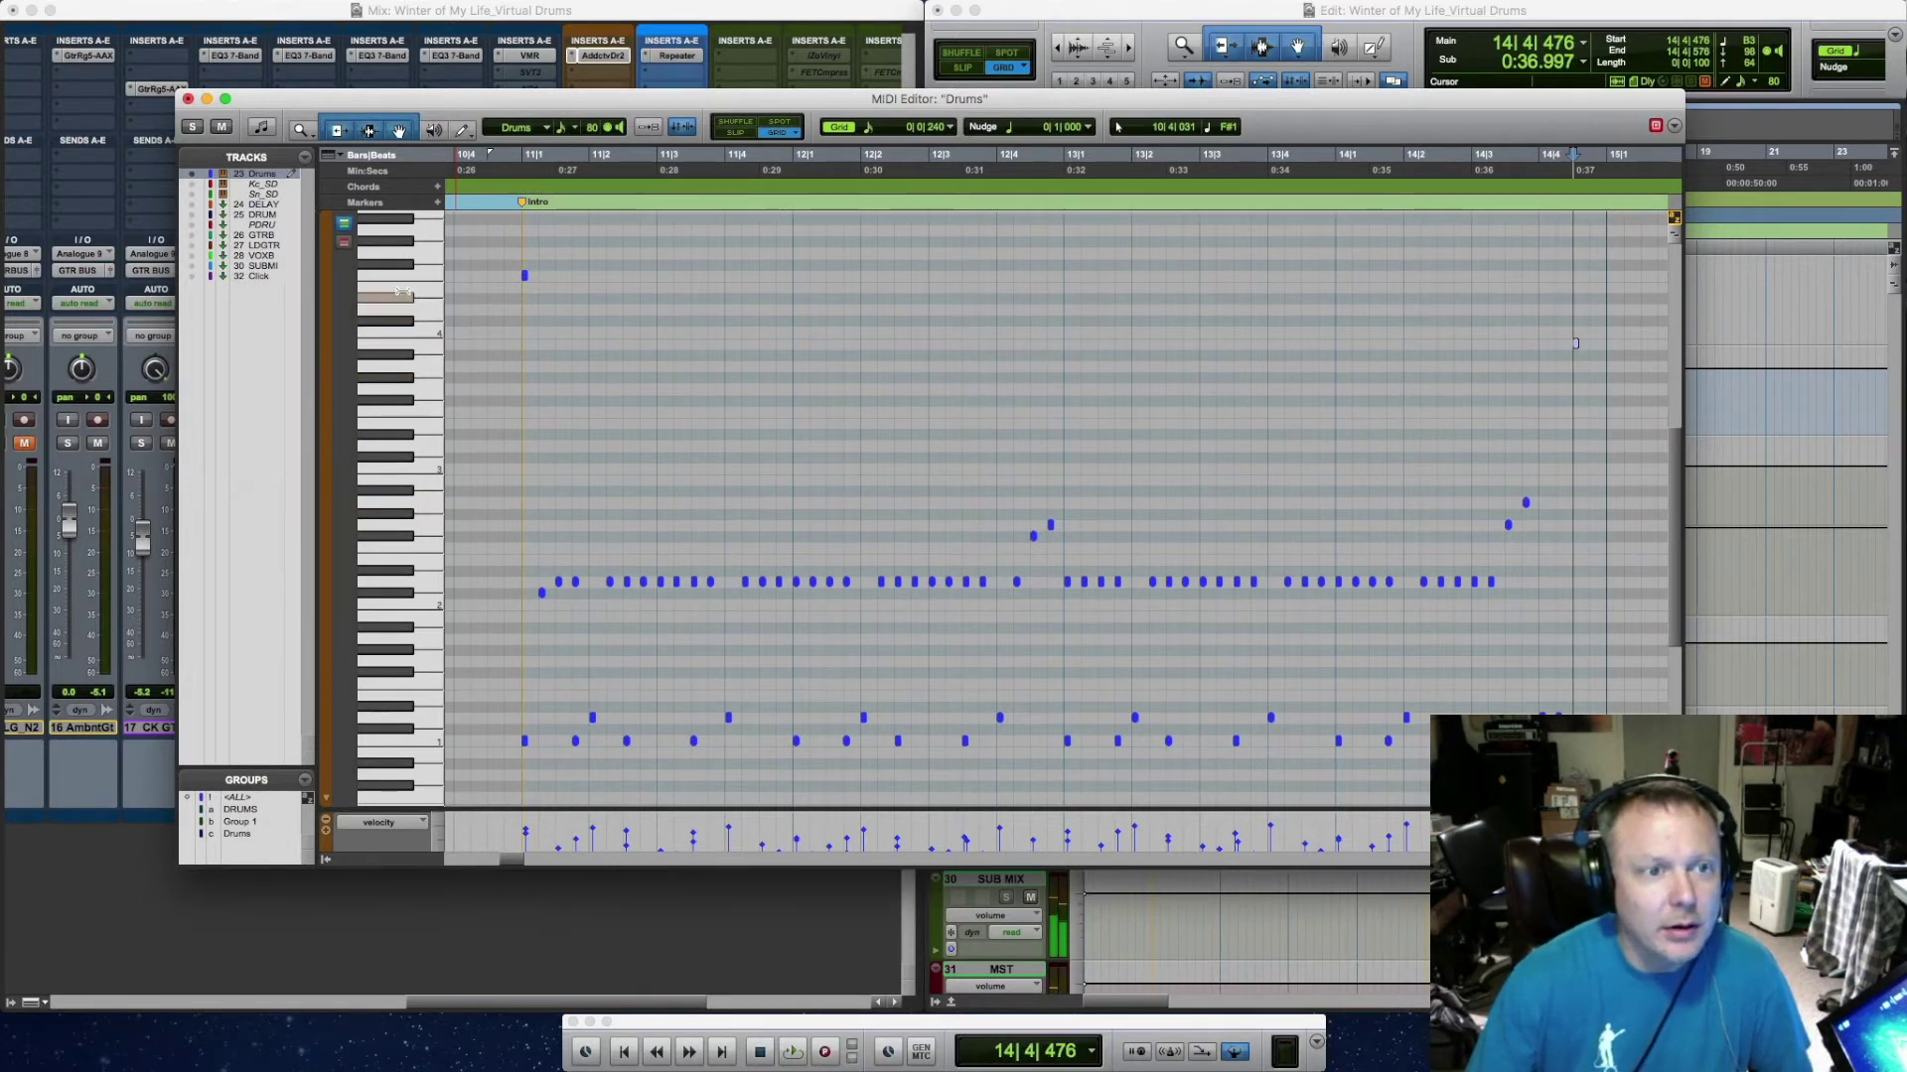
{"action": "left_click", "coordinate": [406, 275]}
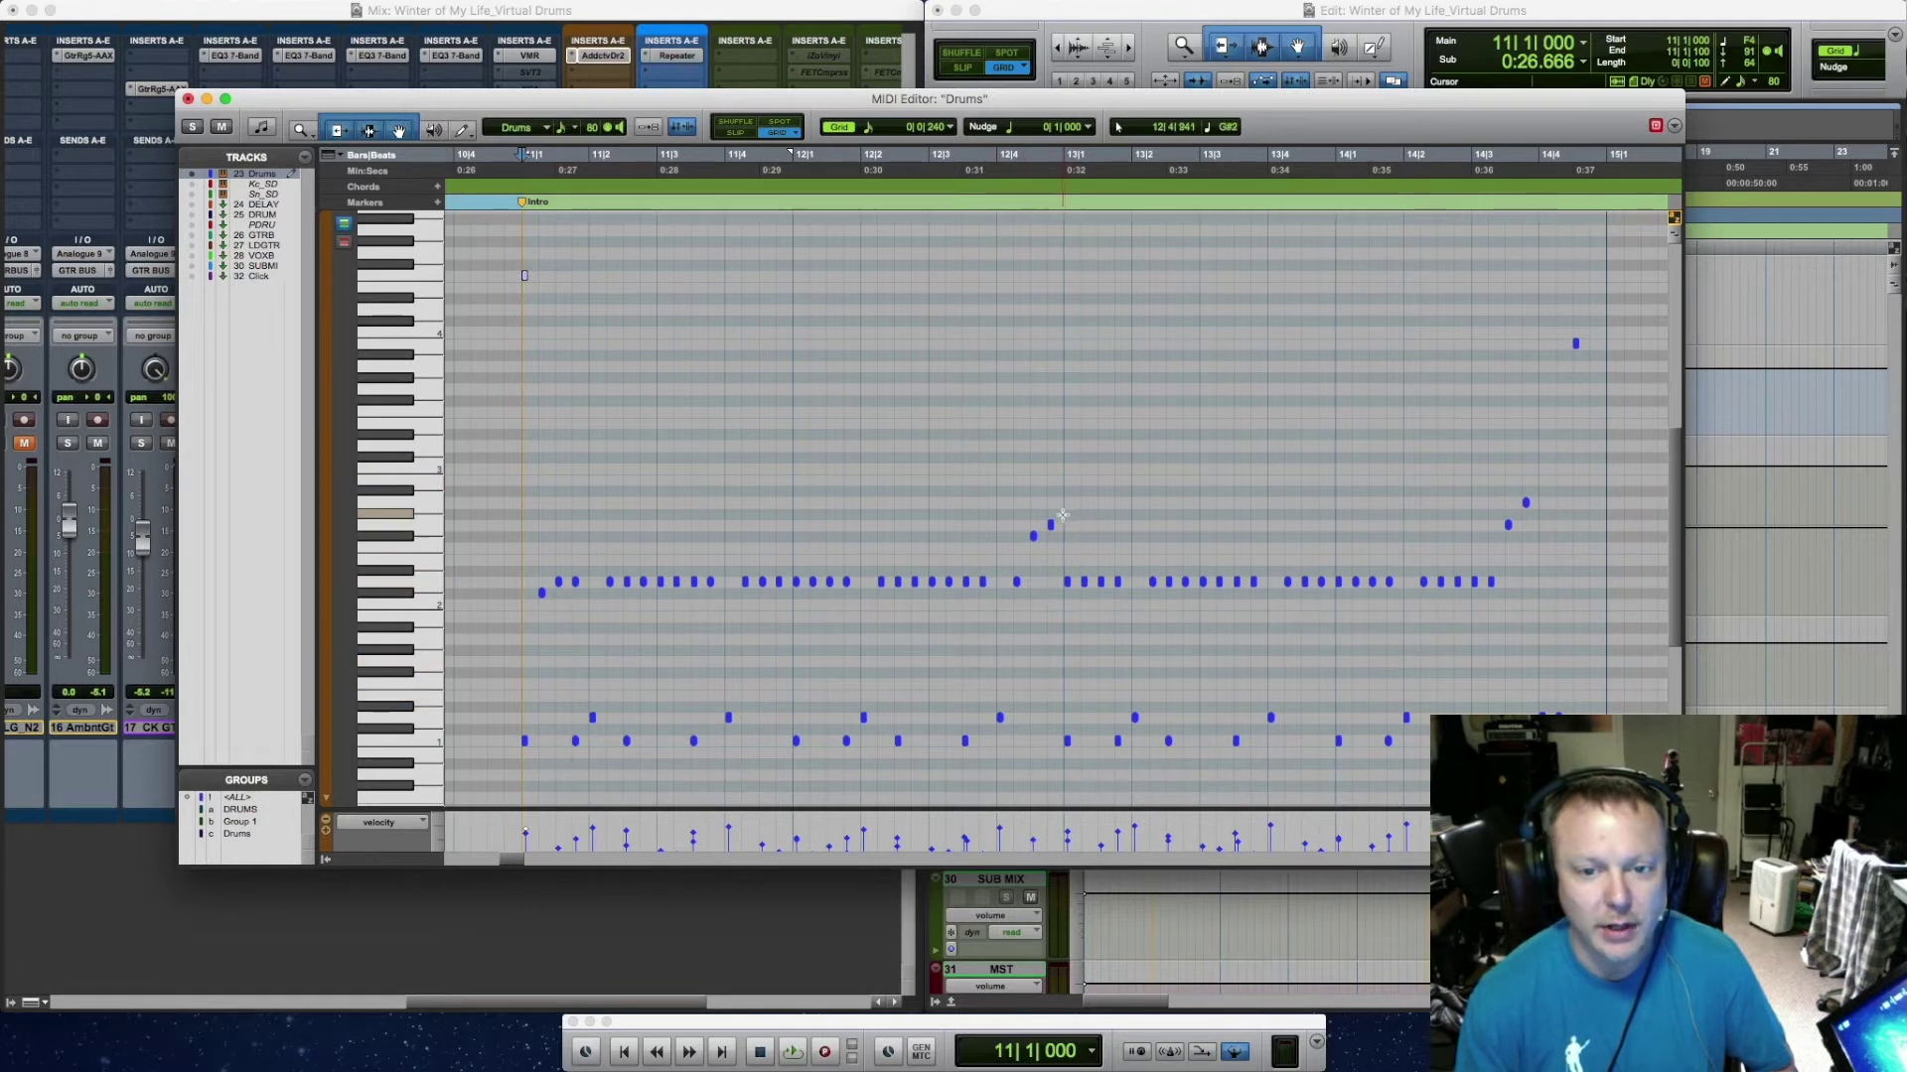
Delete the three extra drum notes around bar 12 beat 4 in the MIDI Editor
{"action": "left_click_drag", "start_coordinate": [1054, 506], "coordinate": [999, 735]}
{"action": "left_click", "coordinate": [999, 735]}
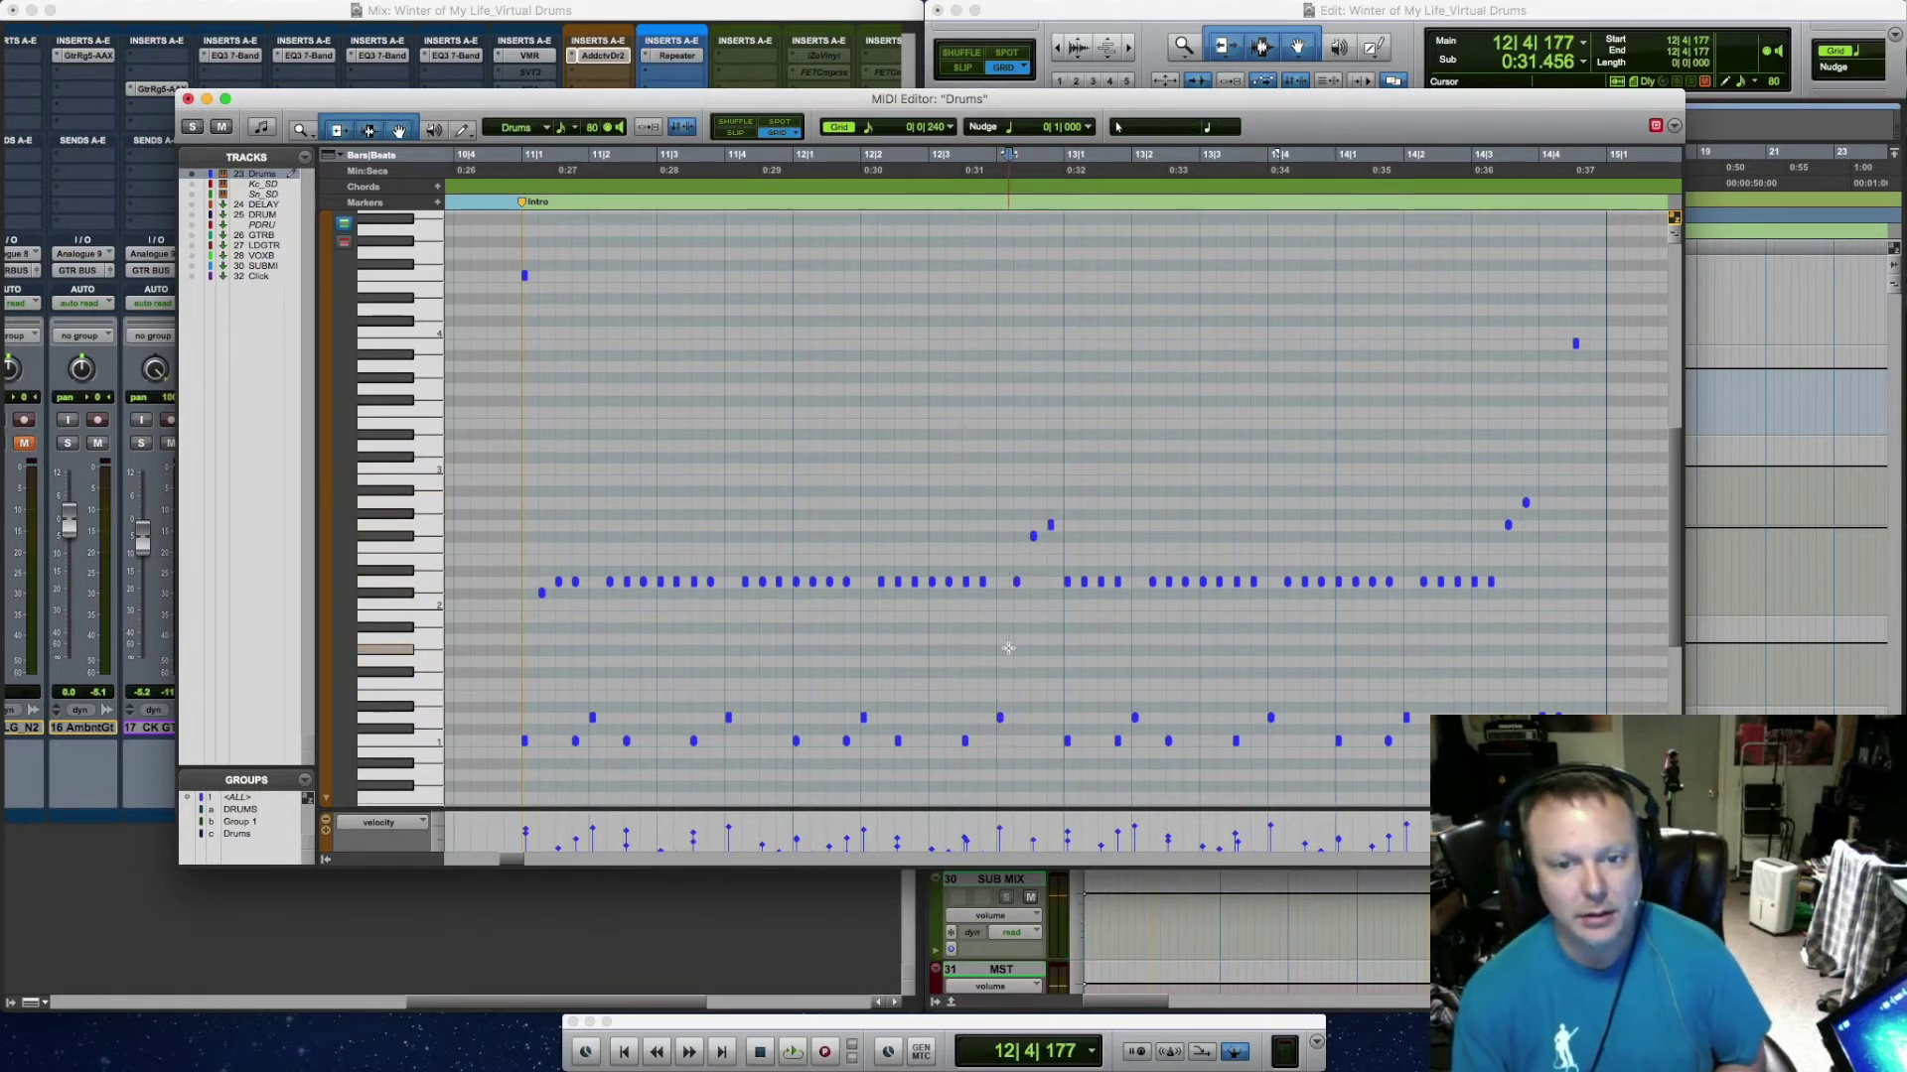
{"action": "left_click_drag", "start_coordinate": [1013, 488], "coordinate": [1050, 600]}
{"action": "key", "text": "Delete"}
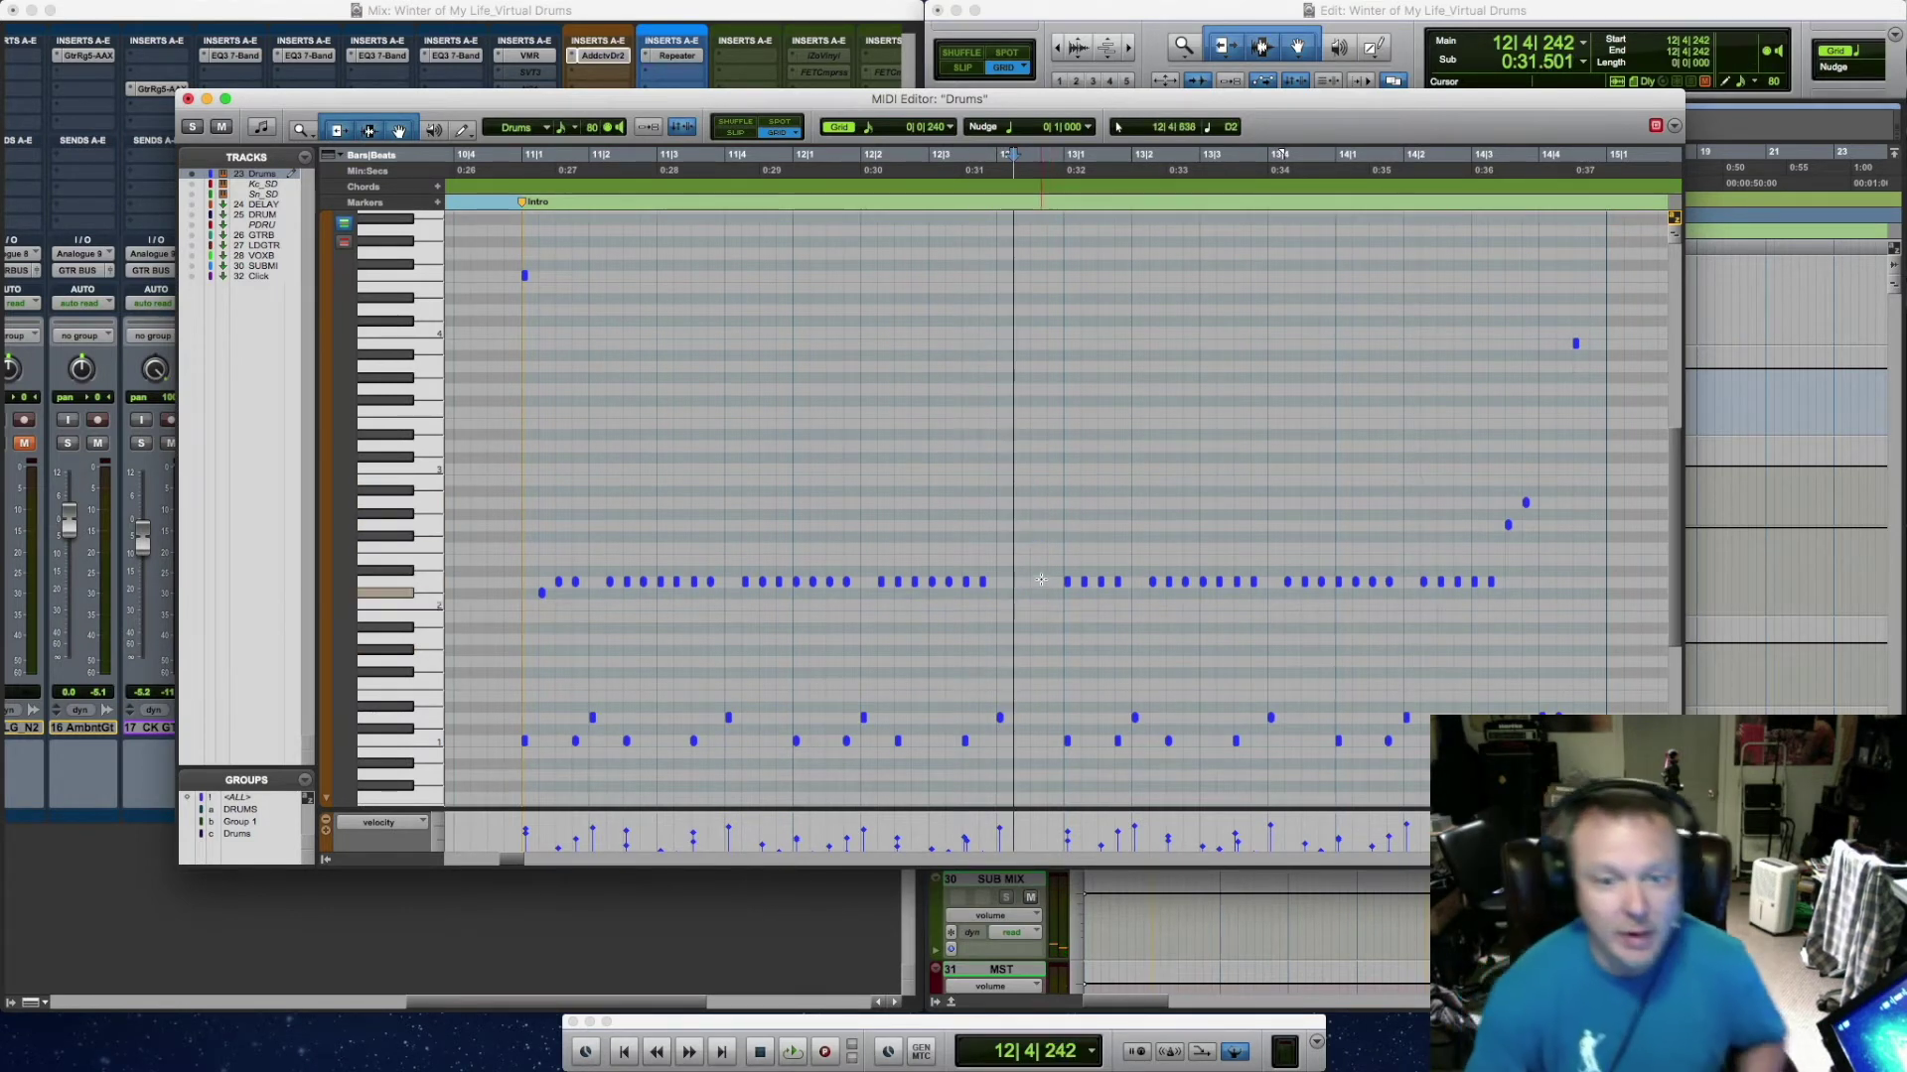
Audition the edited beat, delete the remaining stray note at 12|4, and close the editor
{"action": "left_click", "coordinate": [992, 567]}
{"action": "left_click_drag", "start_coordinate": [992, 567], "coordinate": [931, 622]}
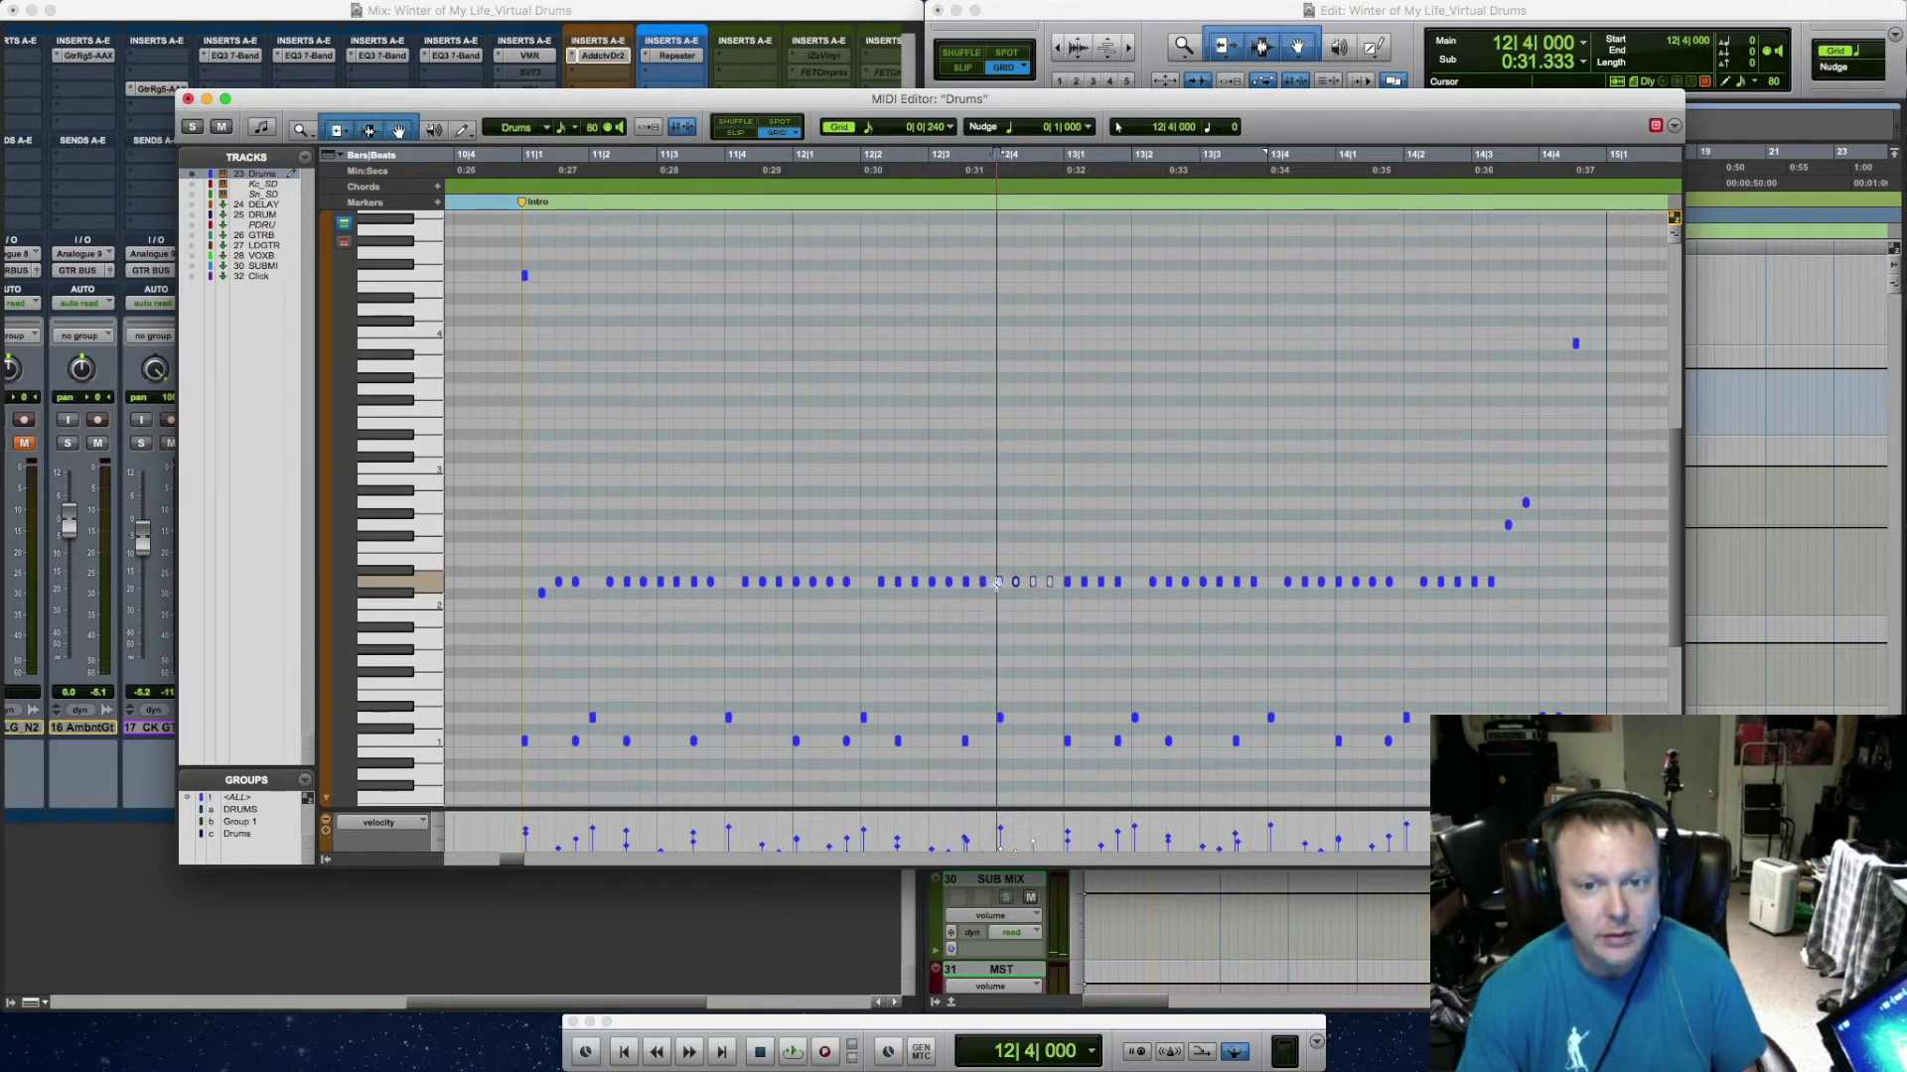
{"action": "left_click", "coordinate": [834, 505]}
{"action": "key", "text": "space"}
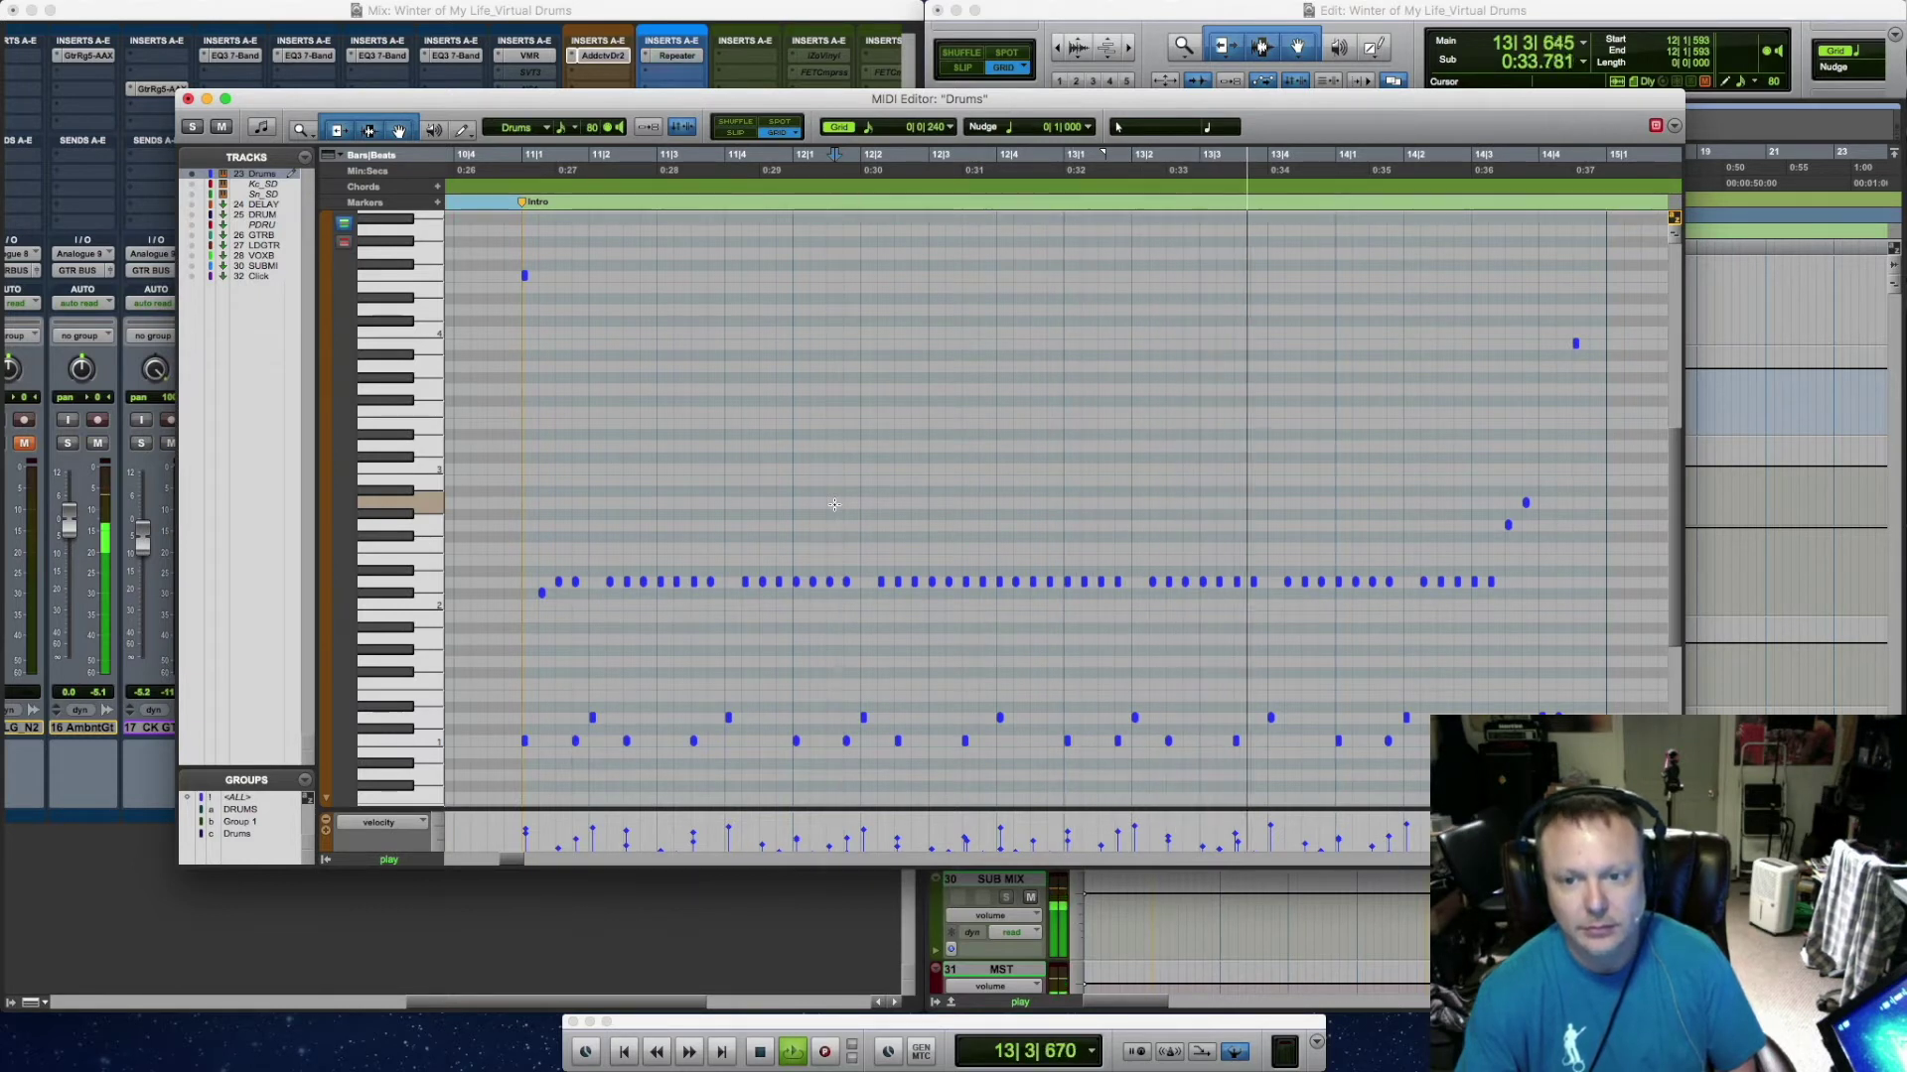
{"action": "key", "text": "space"}
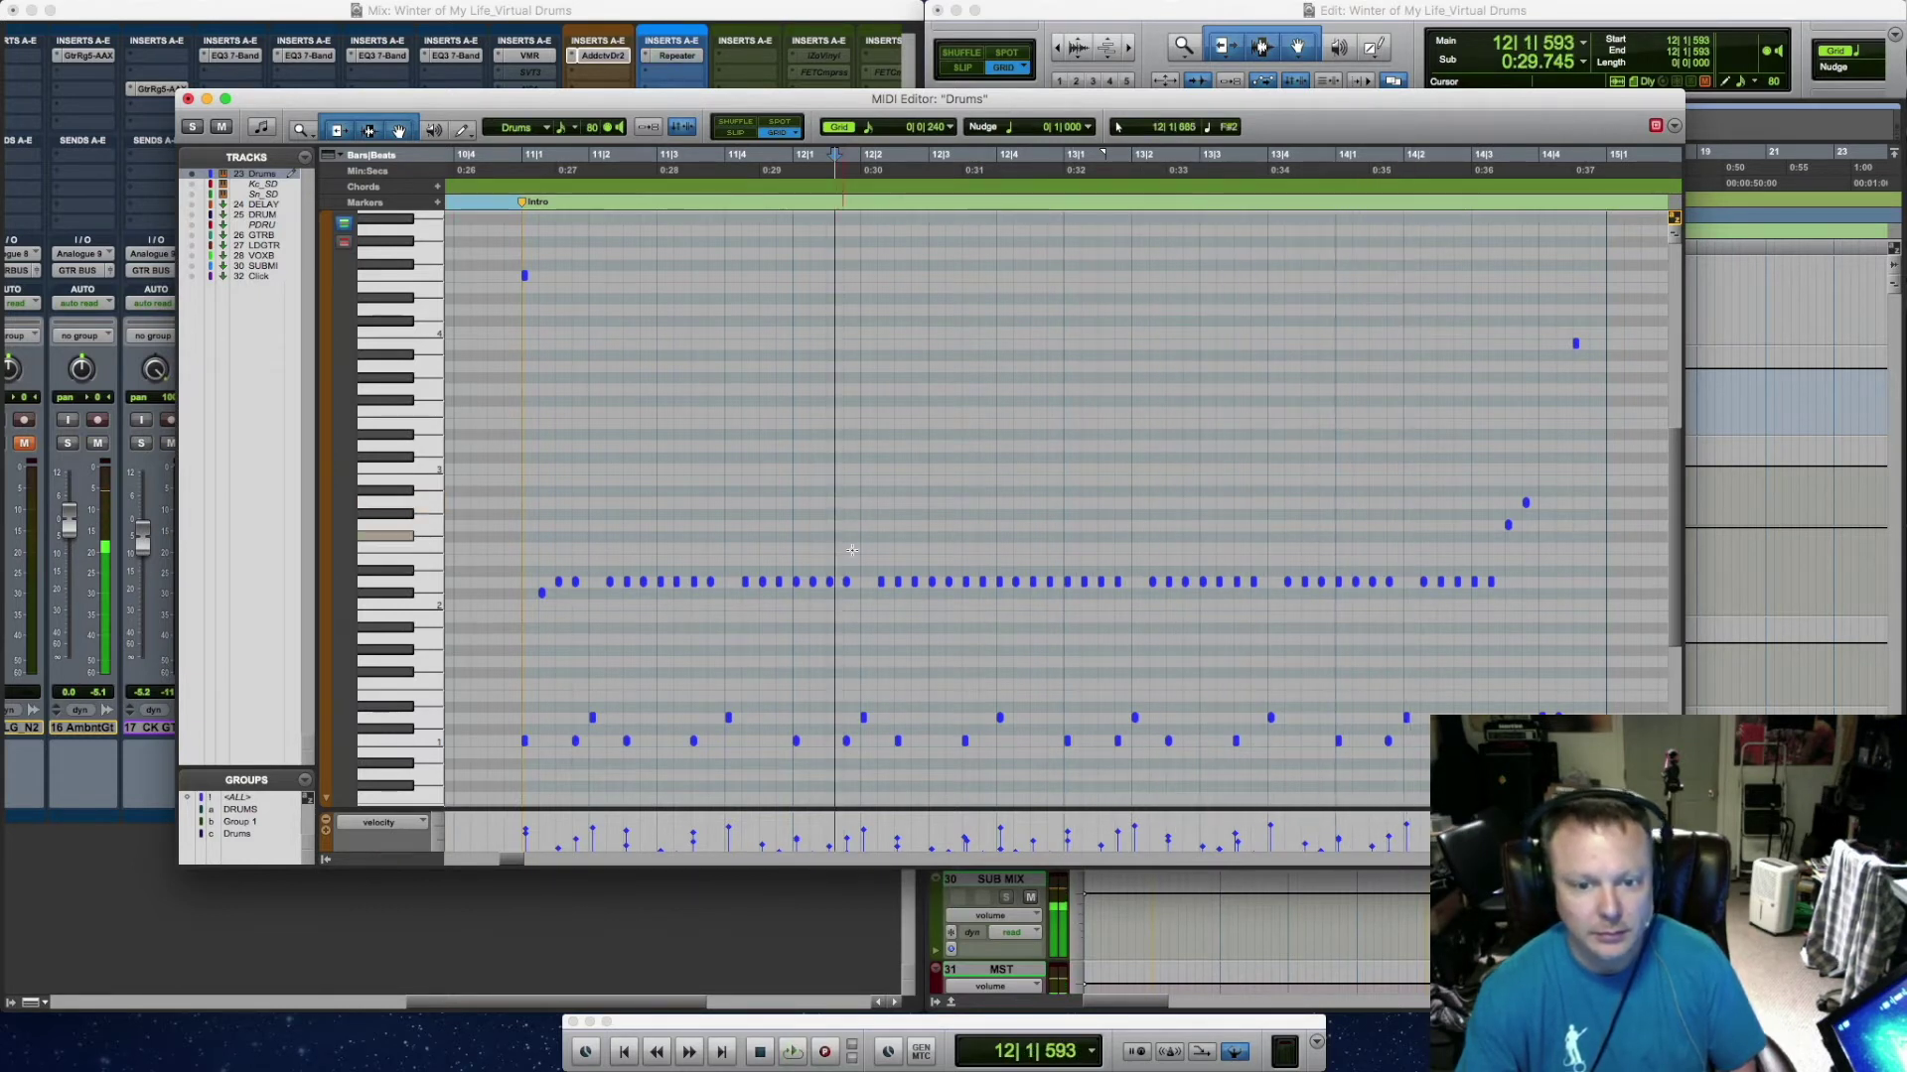
{"action": "left_click", "coordinate": [1000, 585]}
{"action": "key", "text": "Delete"}
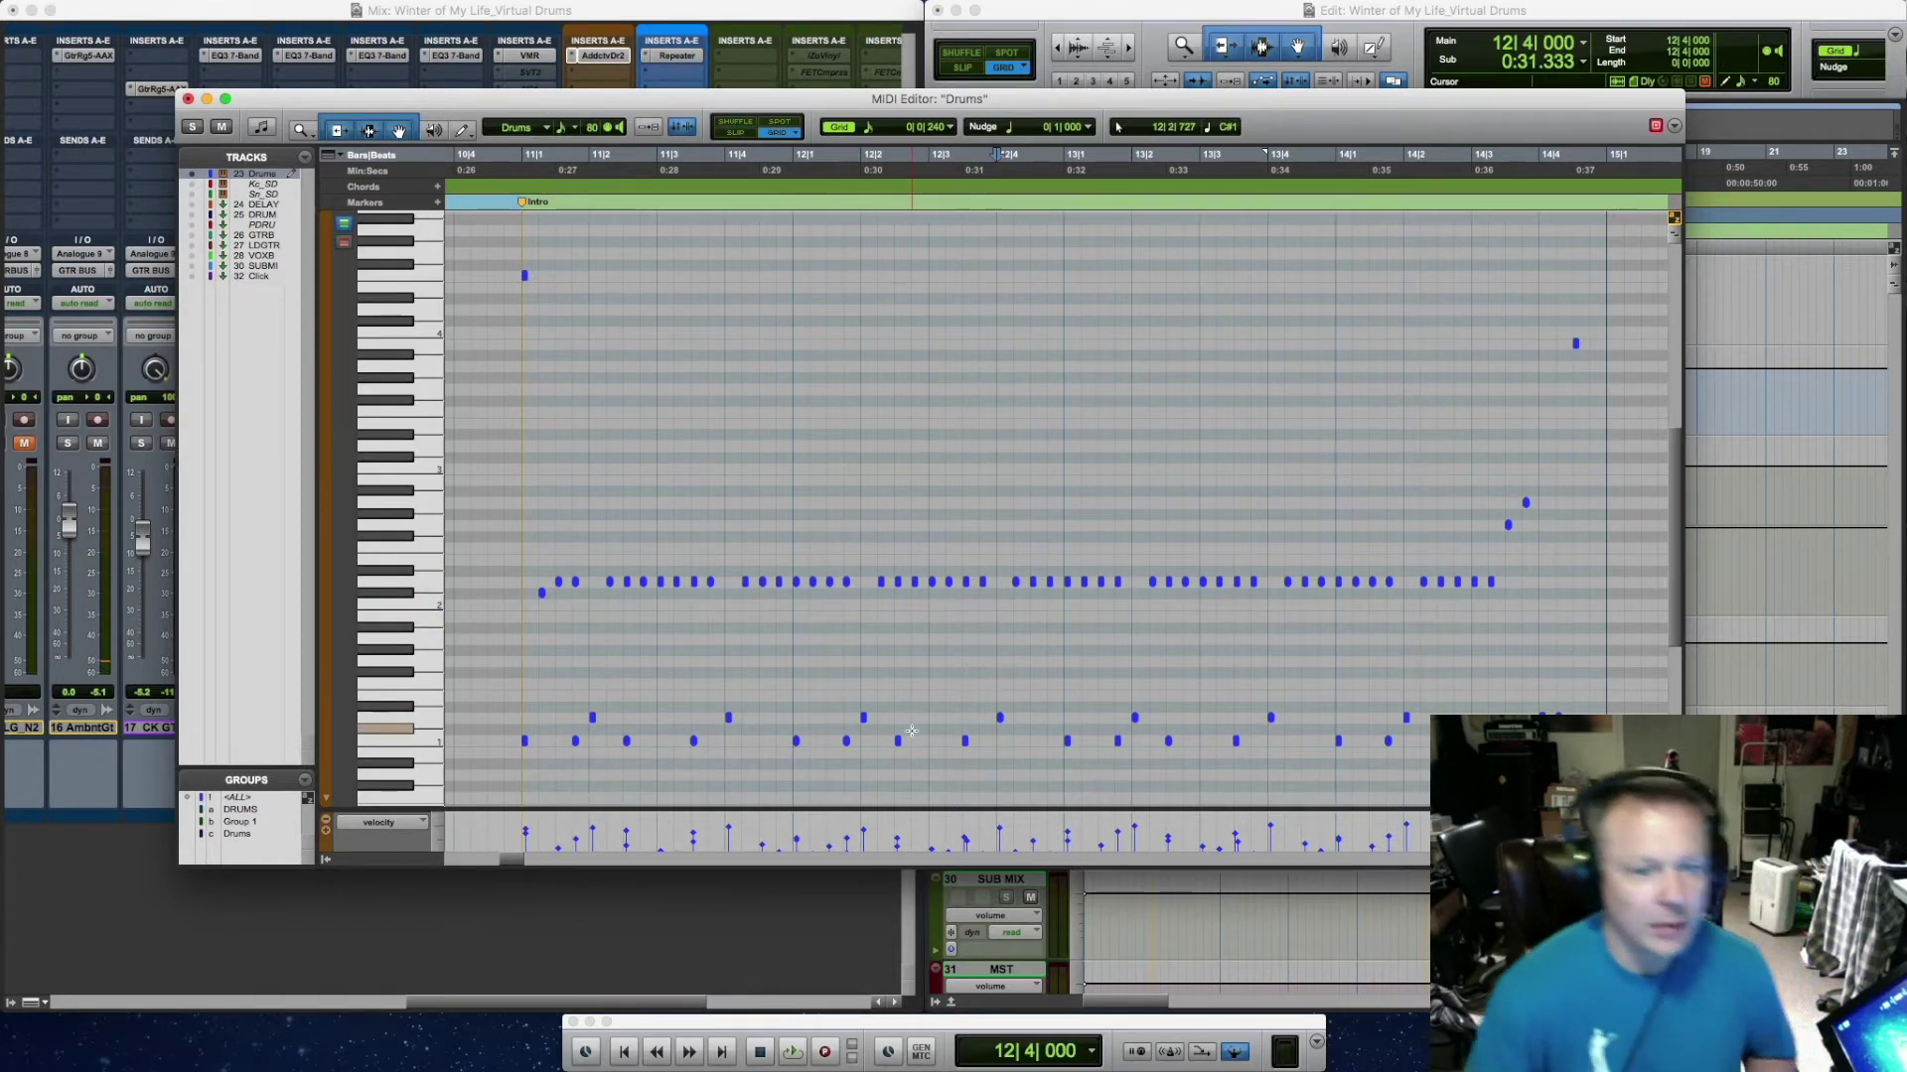
{"action": "left_click", "coordinate": [188, 99]}
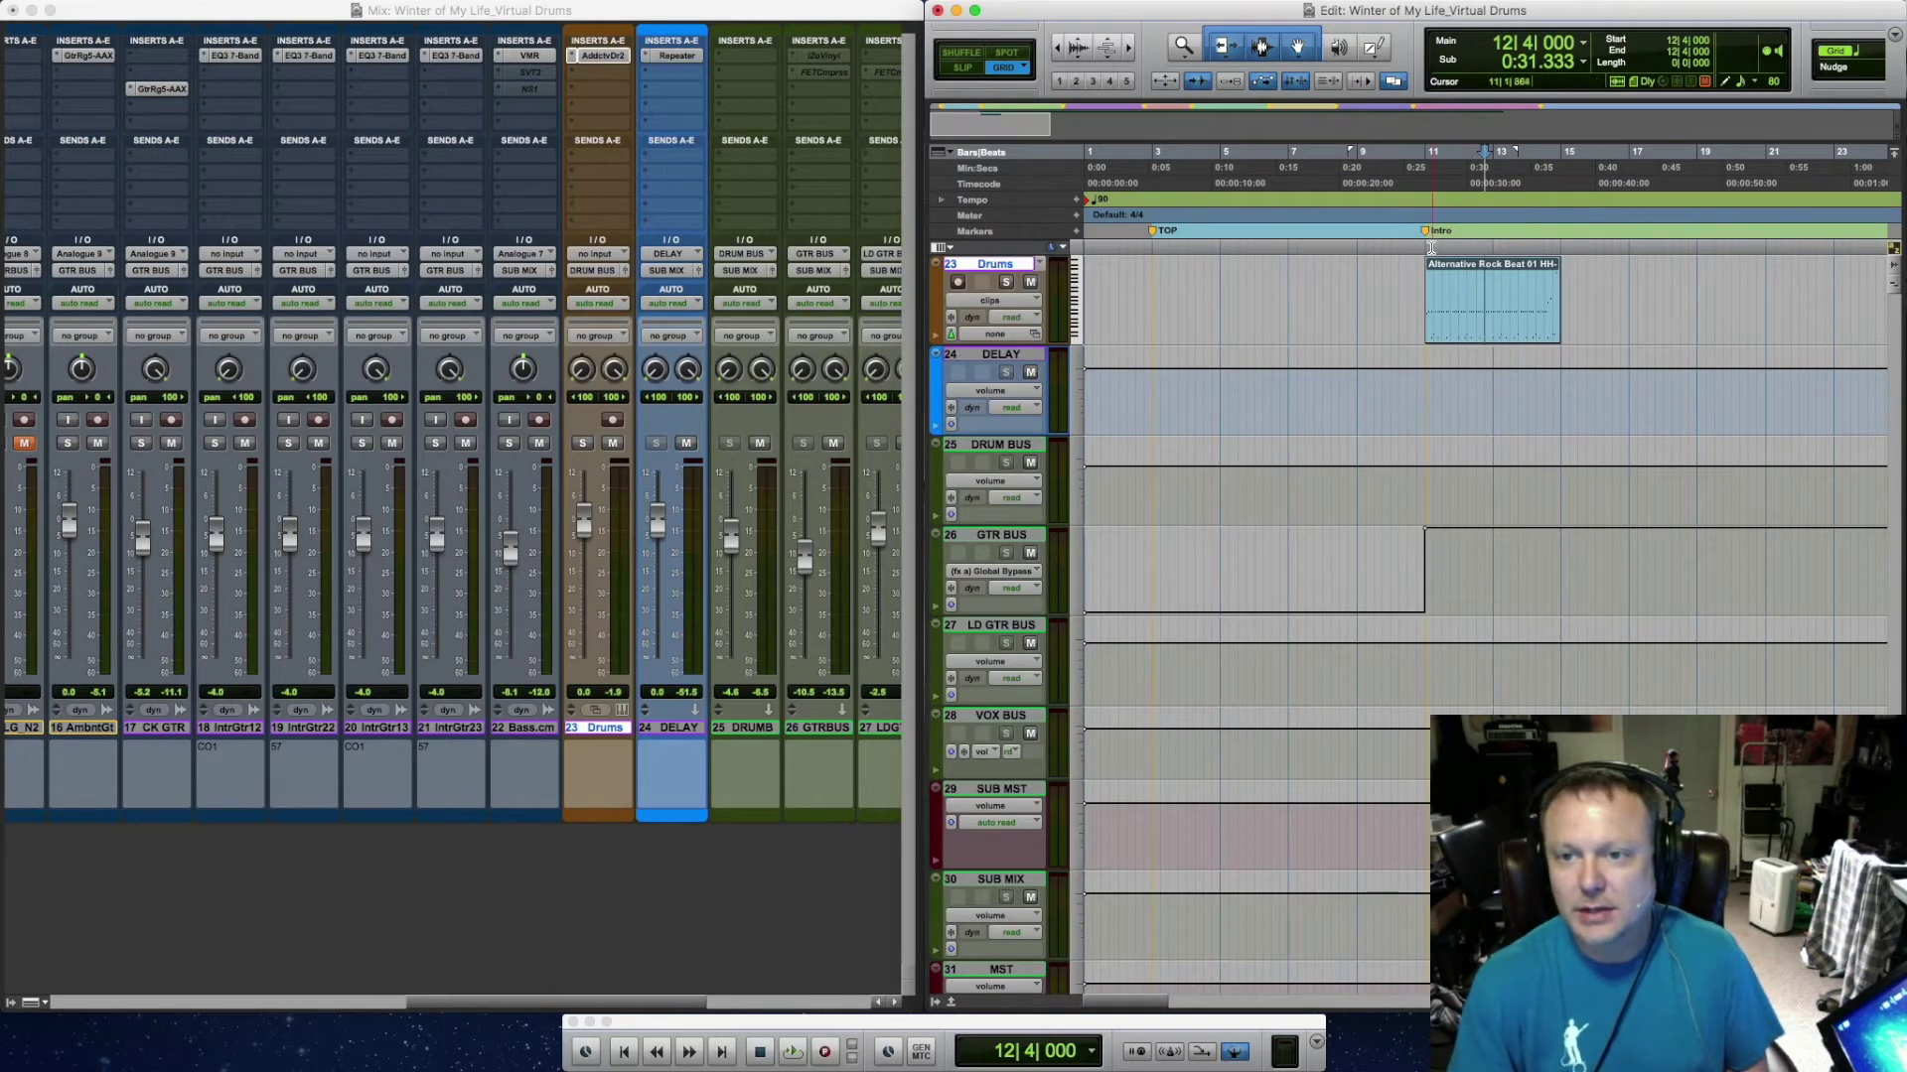
Play the beat from the Intro marker, then select the bar 11 clip and drag a copy to bar 3
{"action": "left_click", "coordinate": [1424, 244]}
{"action": "key", "text": "space"}
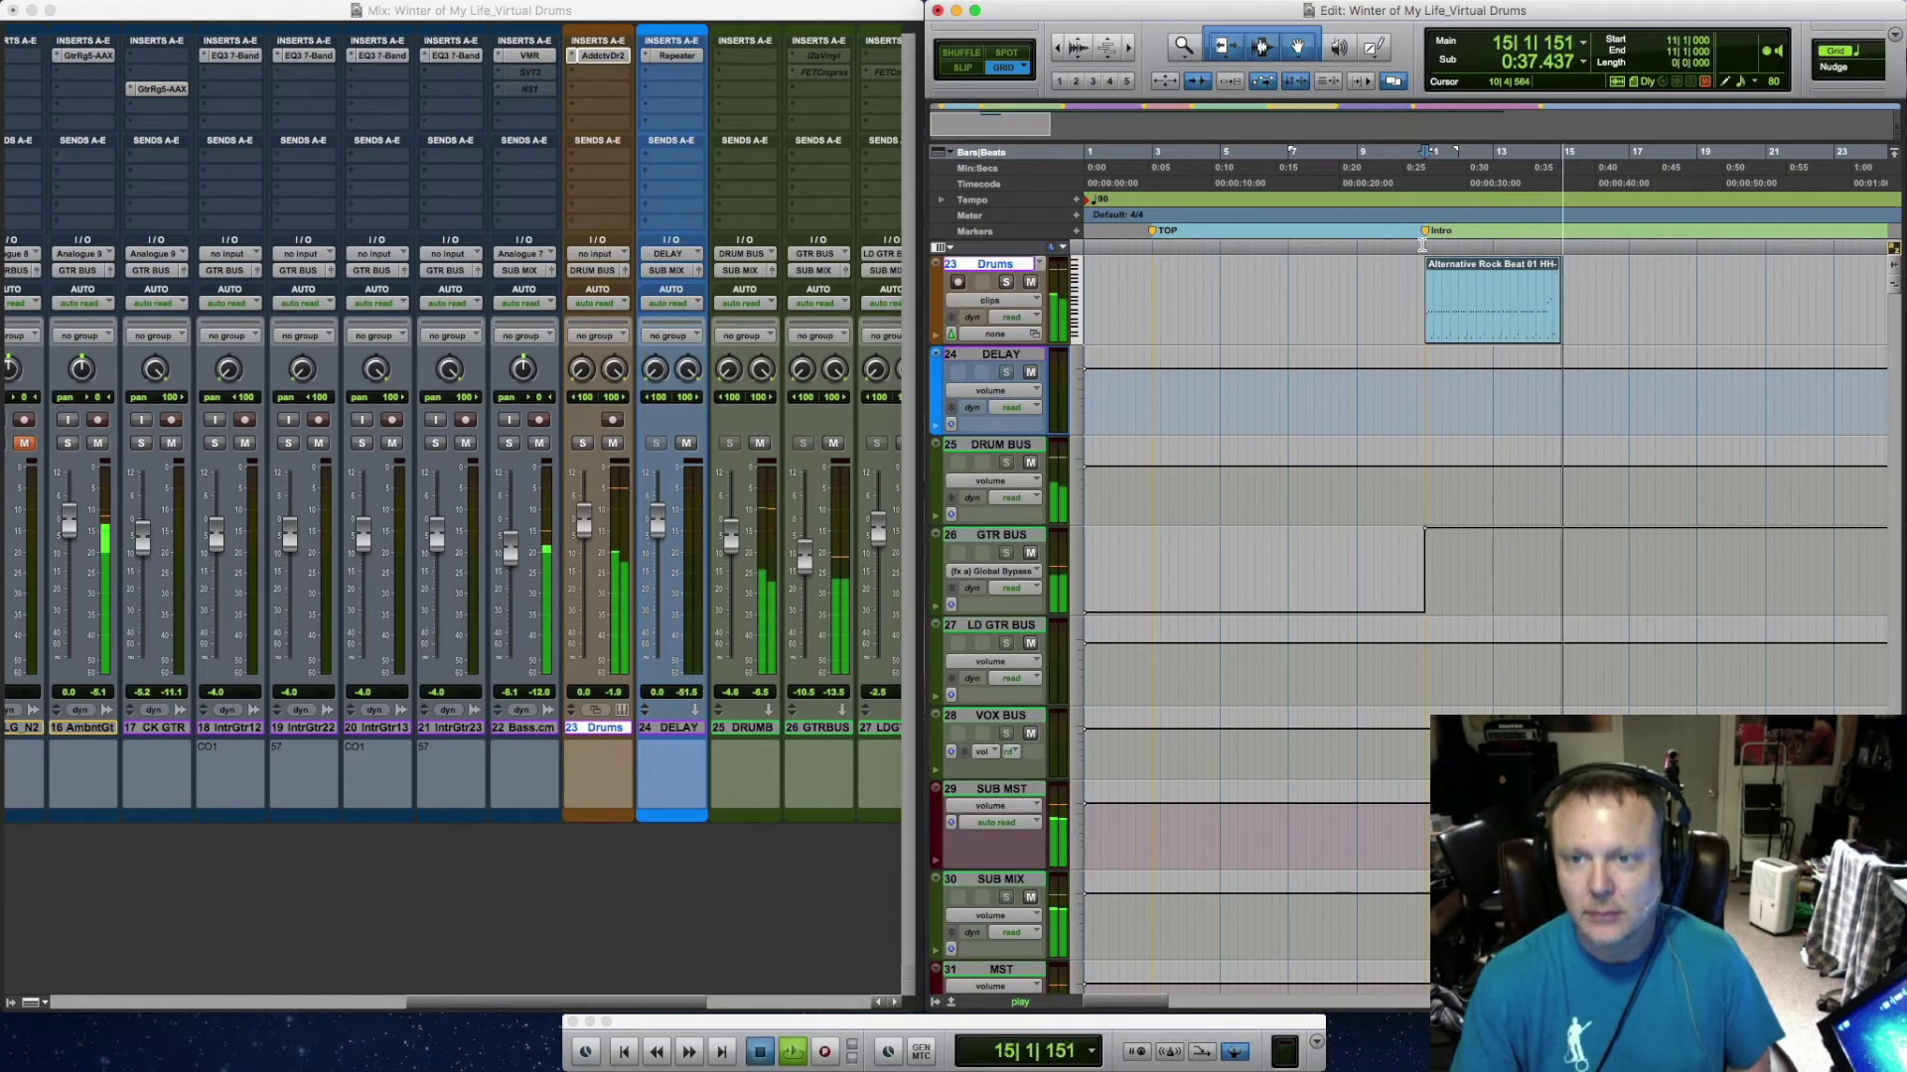
{"action": "key", "text": "space"}
{"action": "left_click", "coordinate": [1472, 332]}
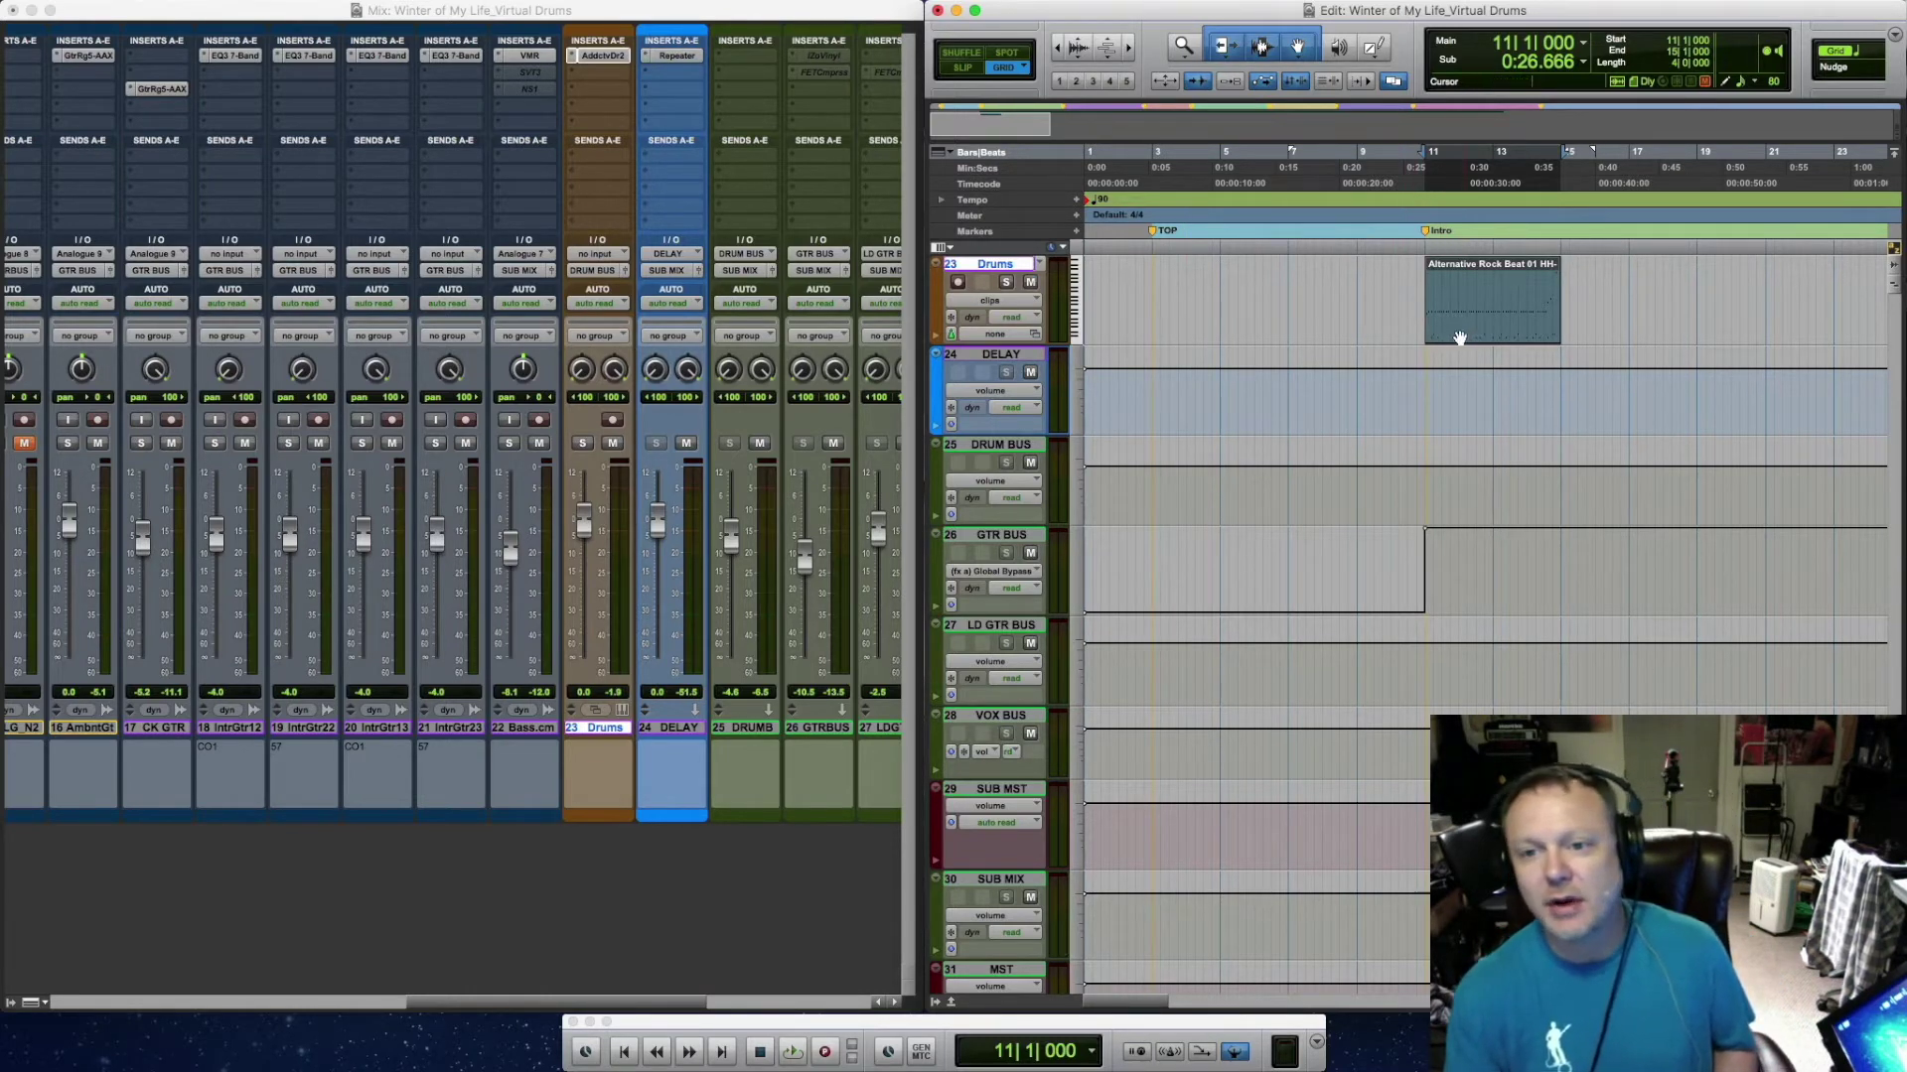
{"action": "left_click_drag", "start_coordinate": [1459, 337], "coordinate": [1190, 334]}
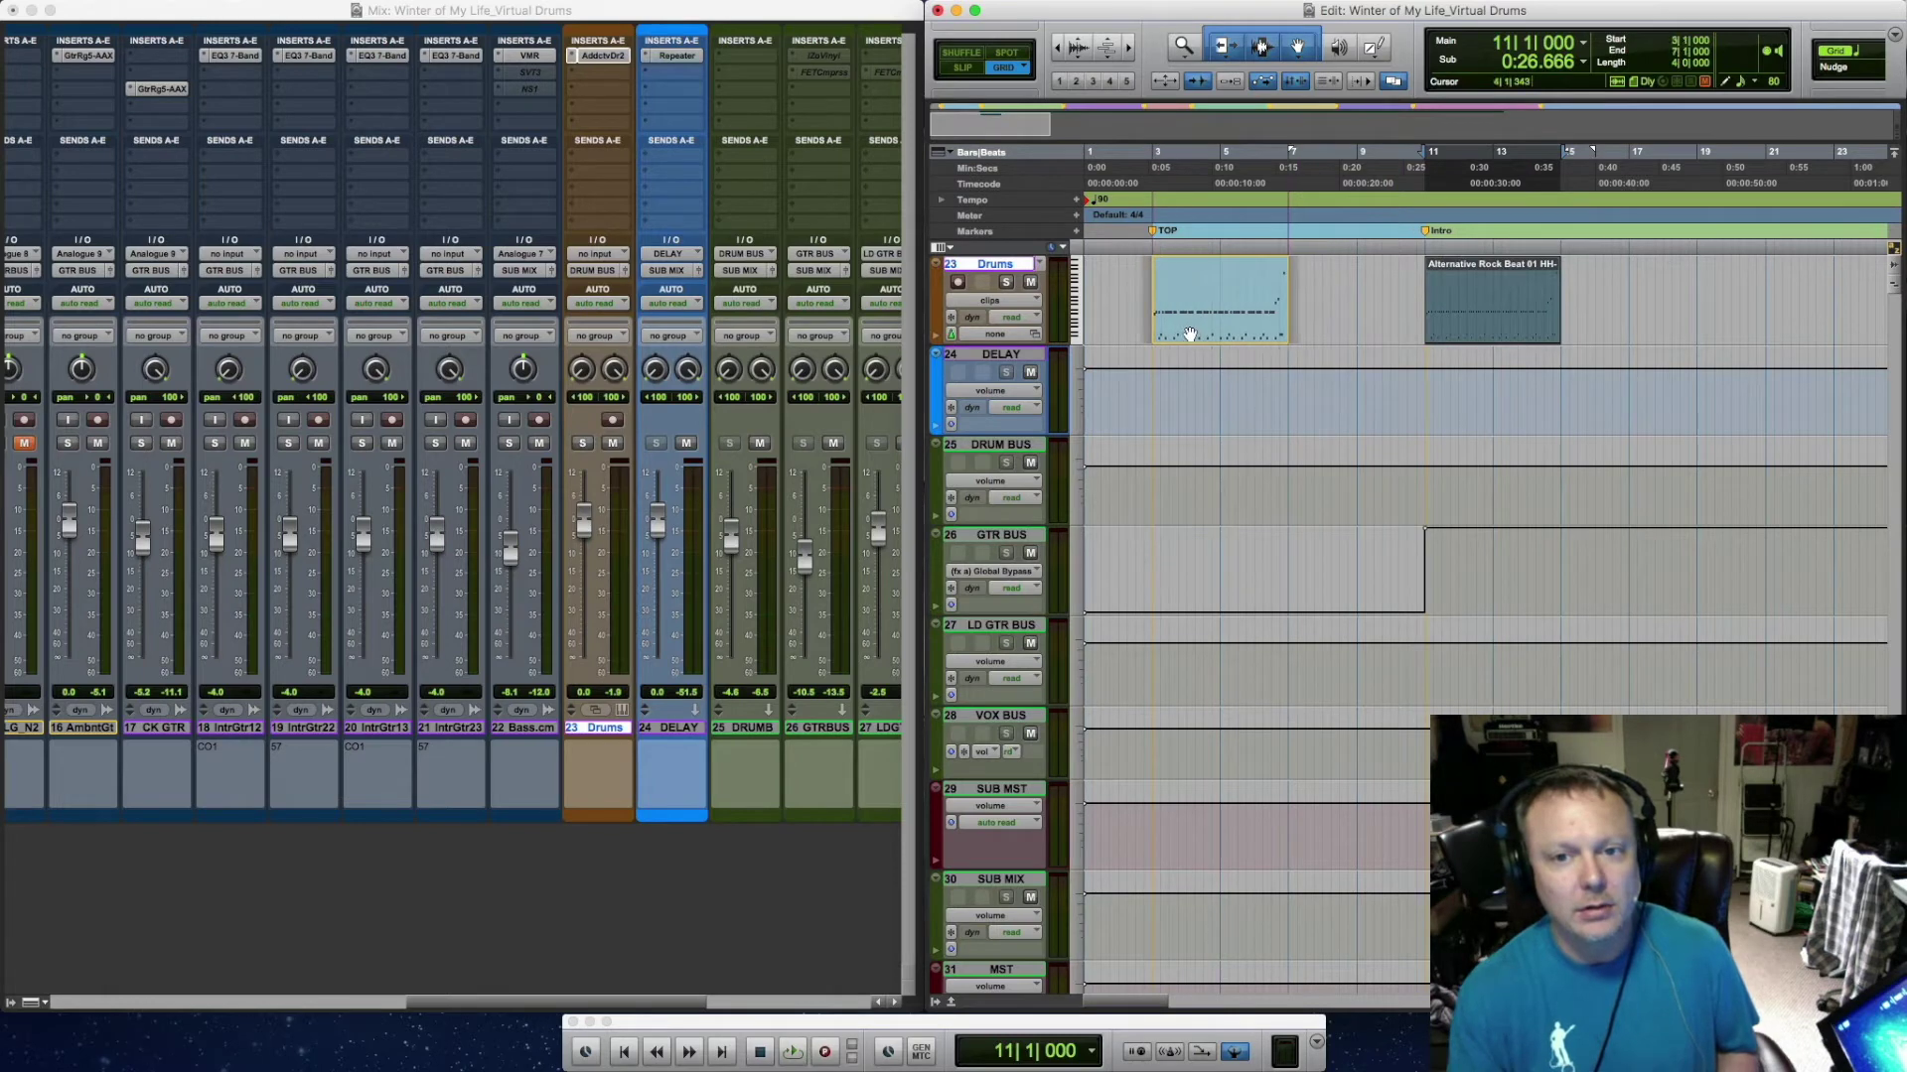
Inspect the bar-3 clip's drum notes in the MIDI Editor, then close it without changes
{"action": "double_click", "coordinate": [1196, 334]}
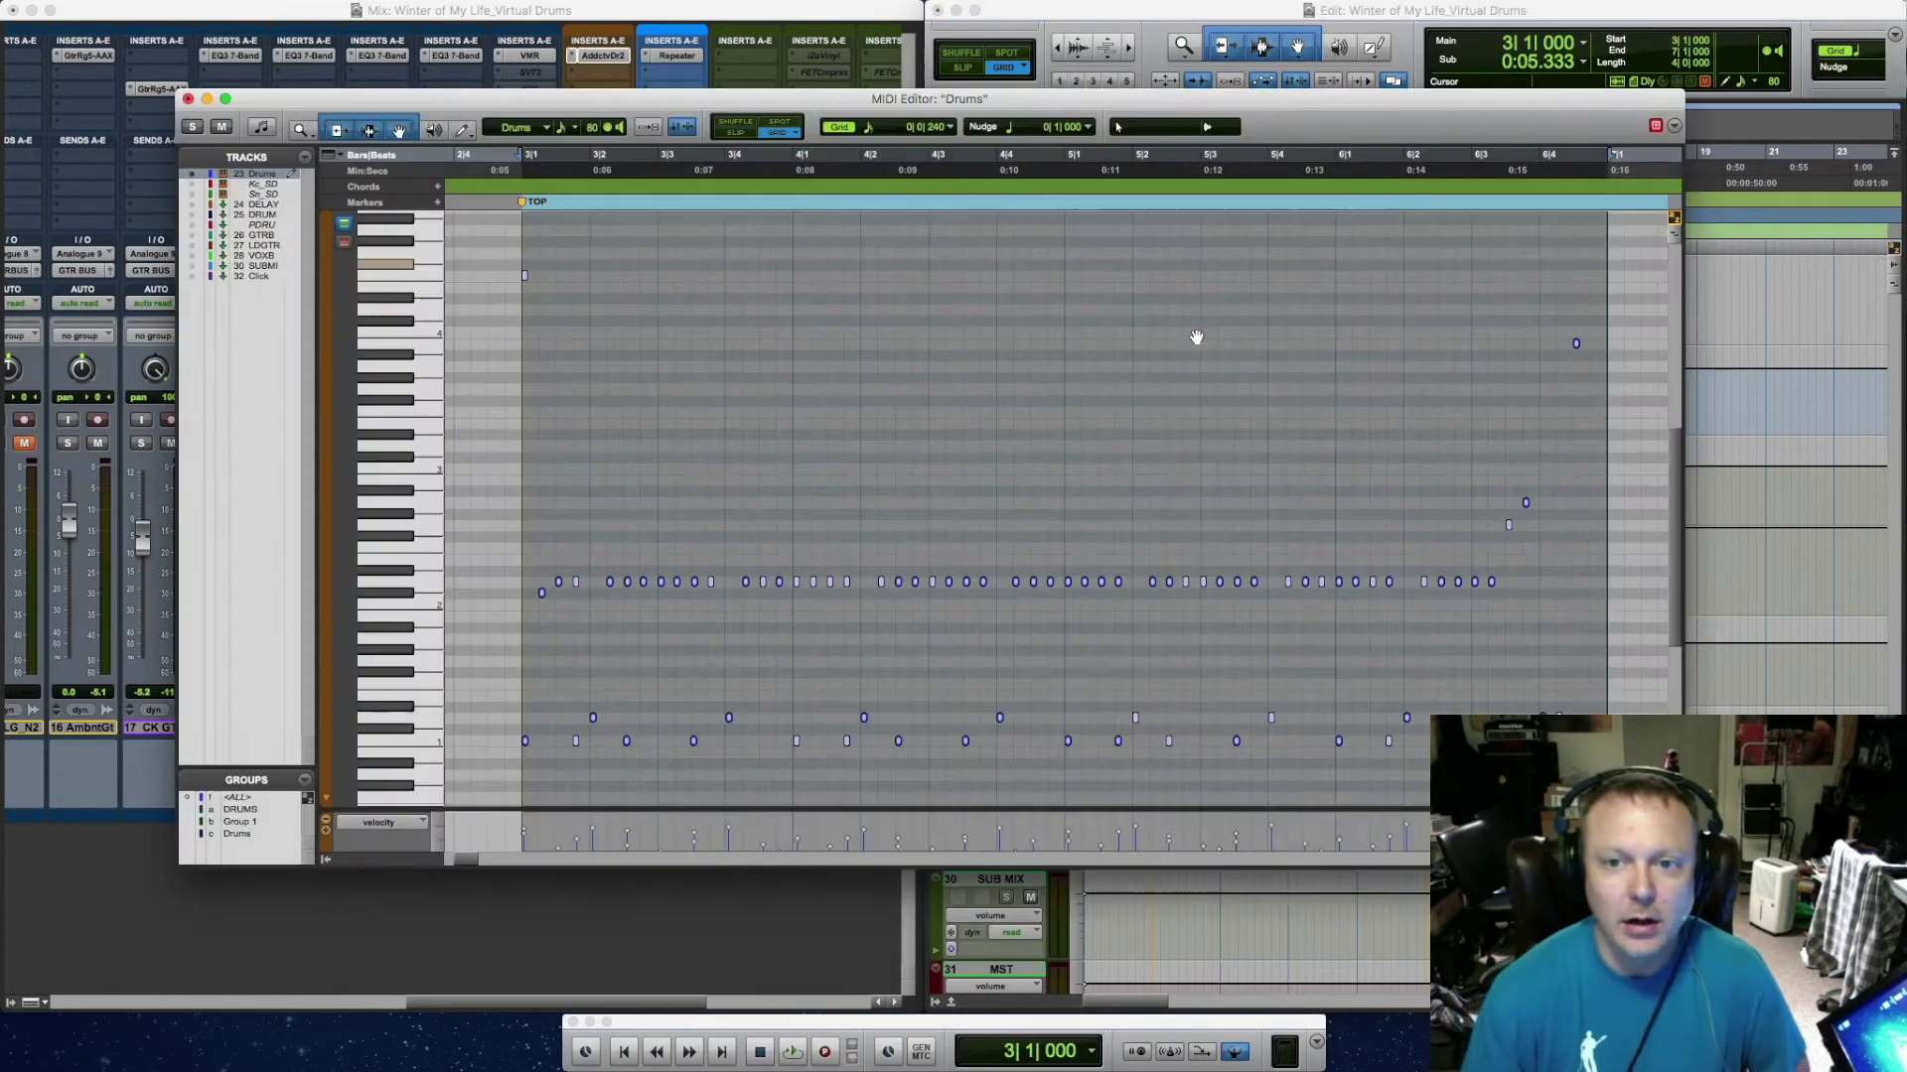
{"action": "left_click", "coordinate": [523, 249]}
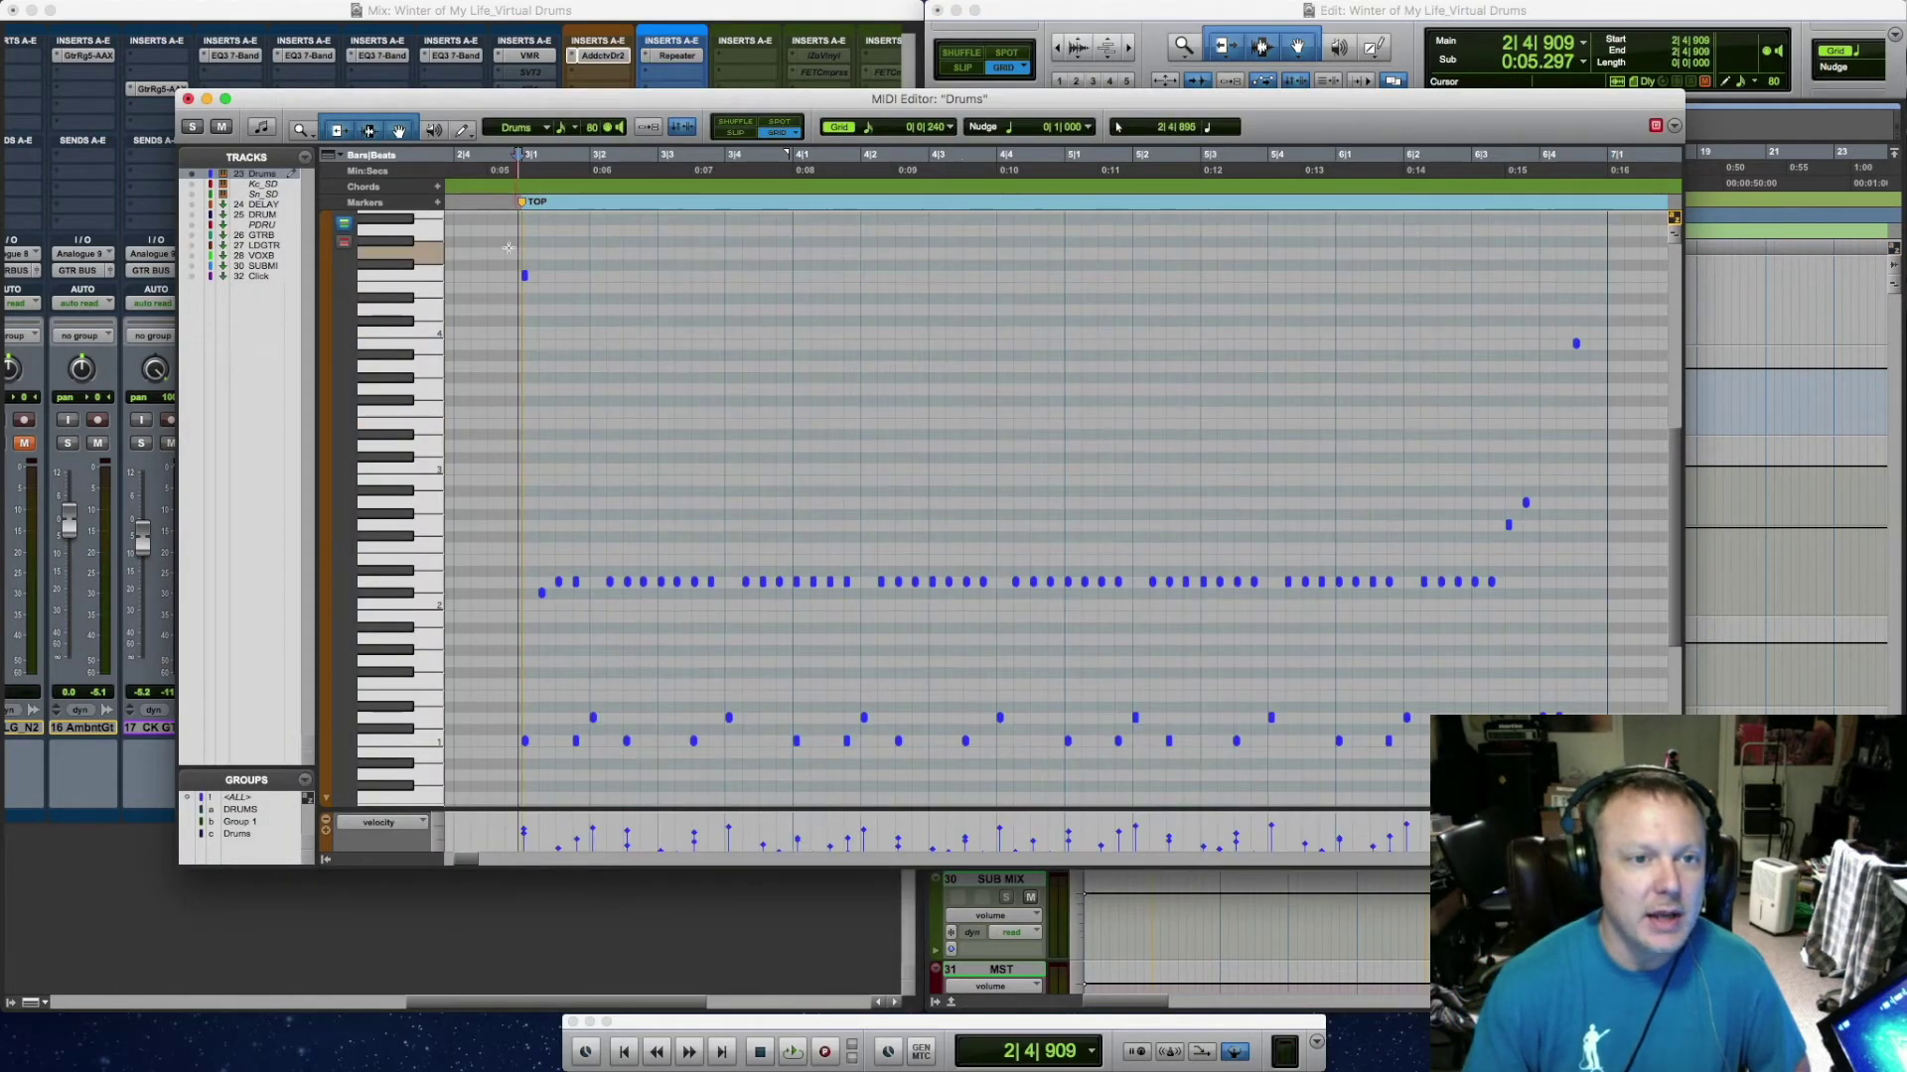
{"action": "left_click_drag", "start_coordinate": [494, 243], "coordinate": [1618, 627]}
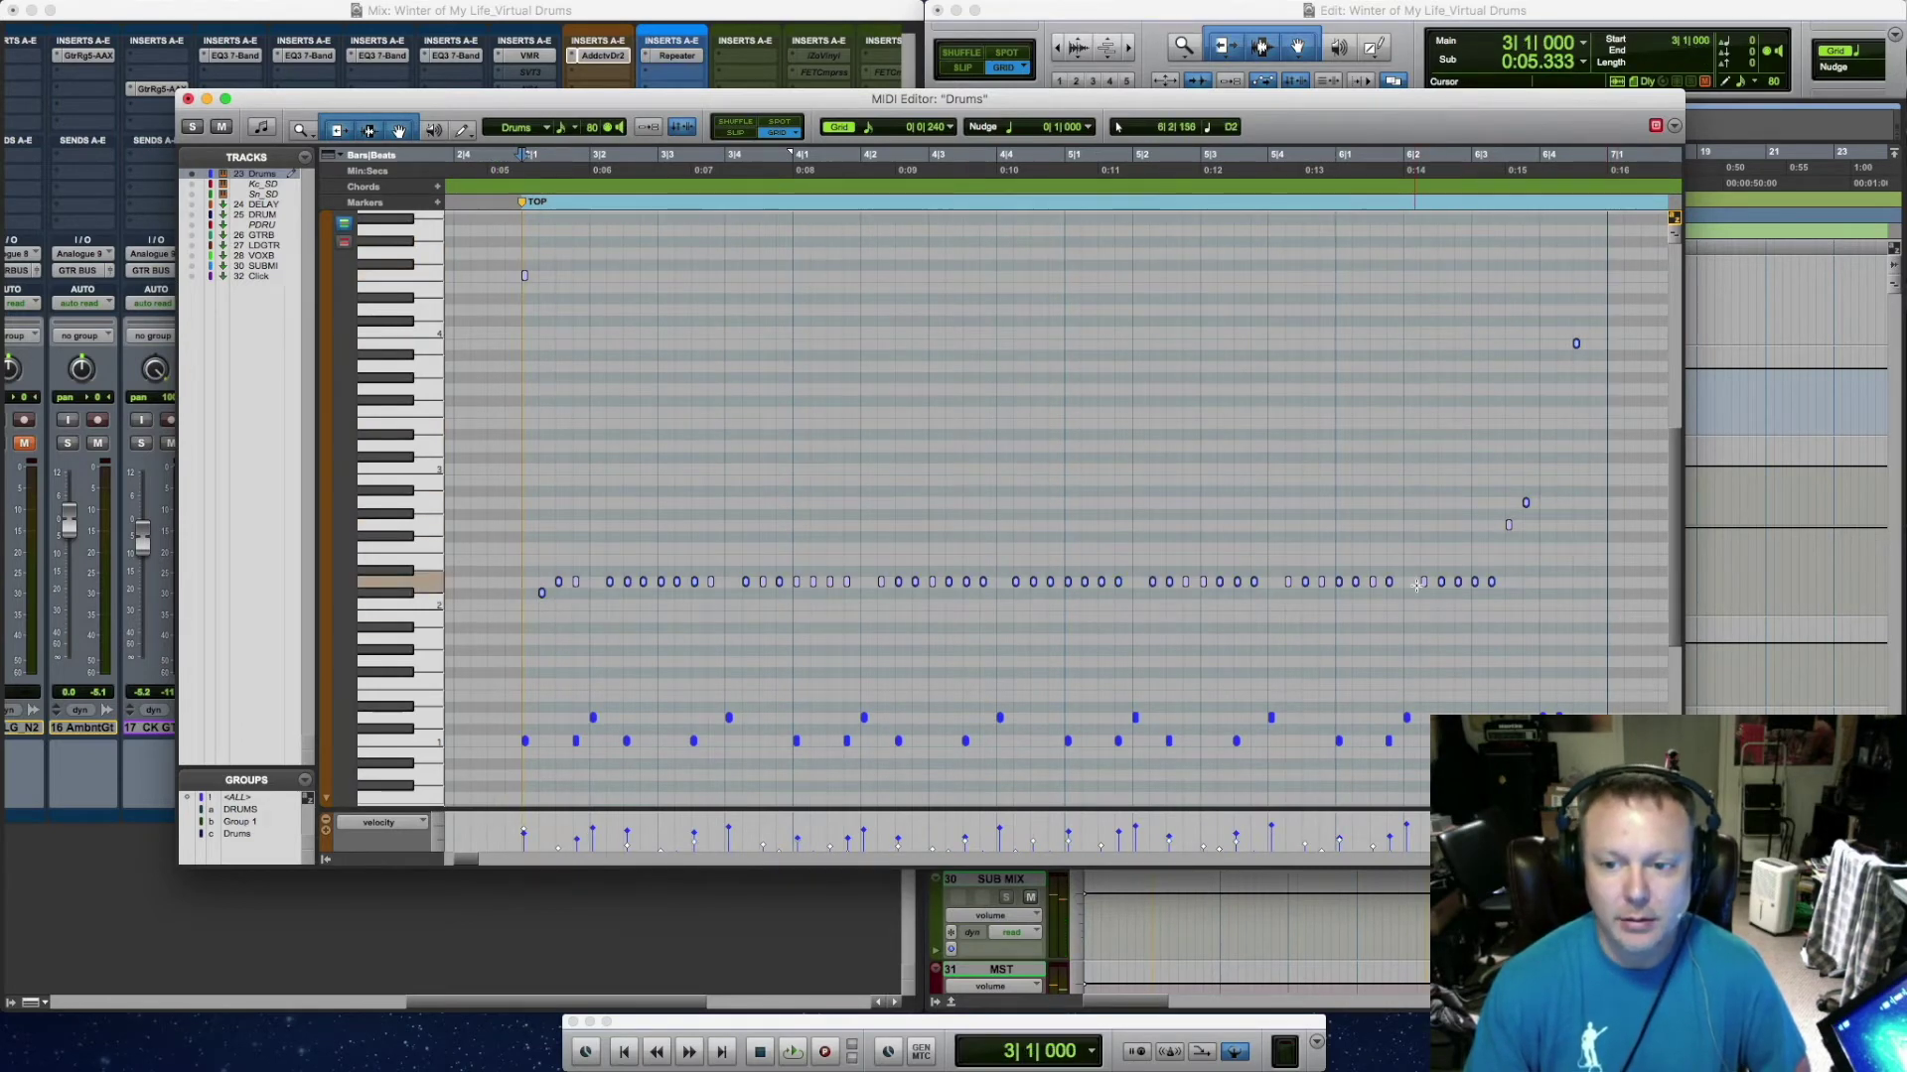
{"action": "right_click", "coordinate": [1425, 590]}
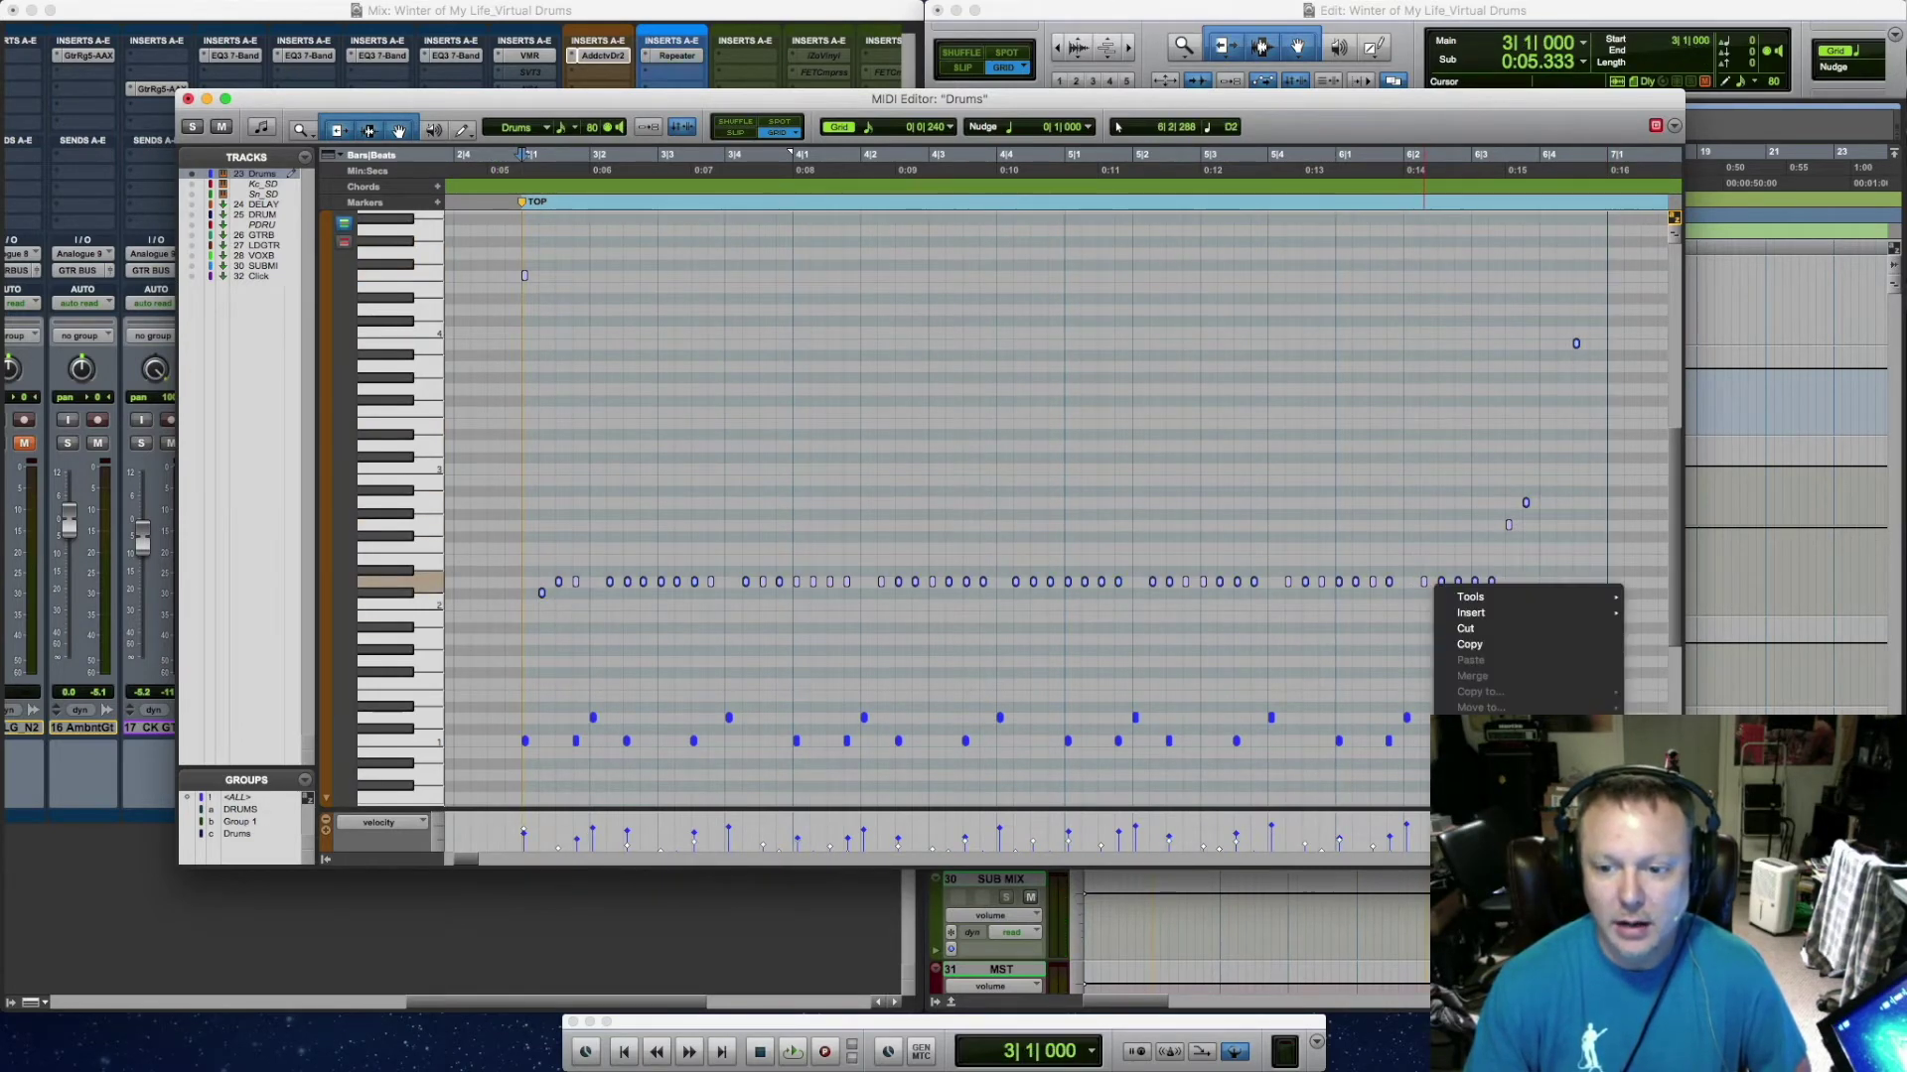
{"action": "key", "text": "Escape"}
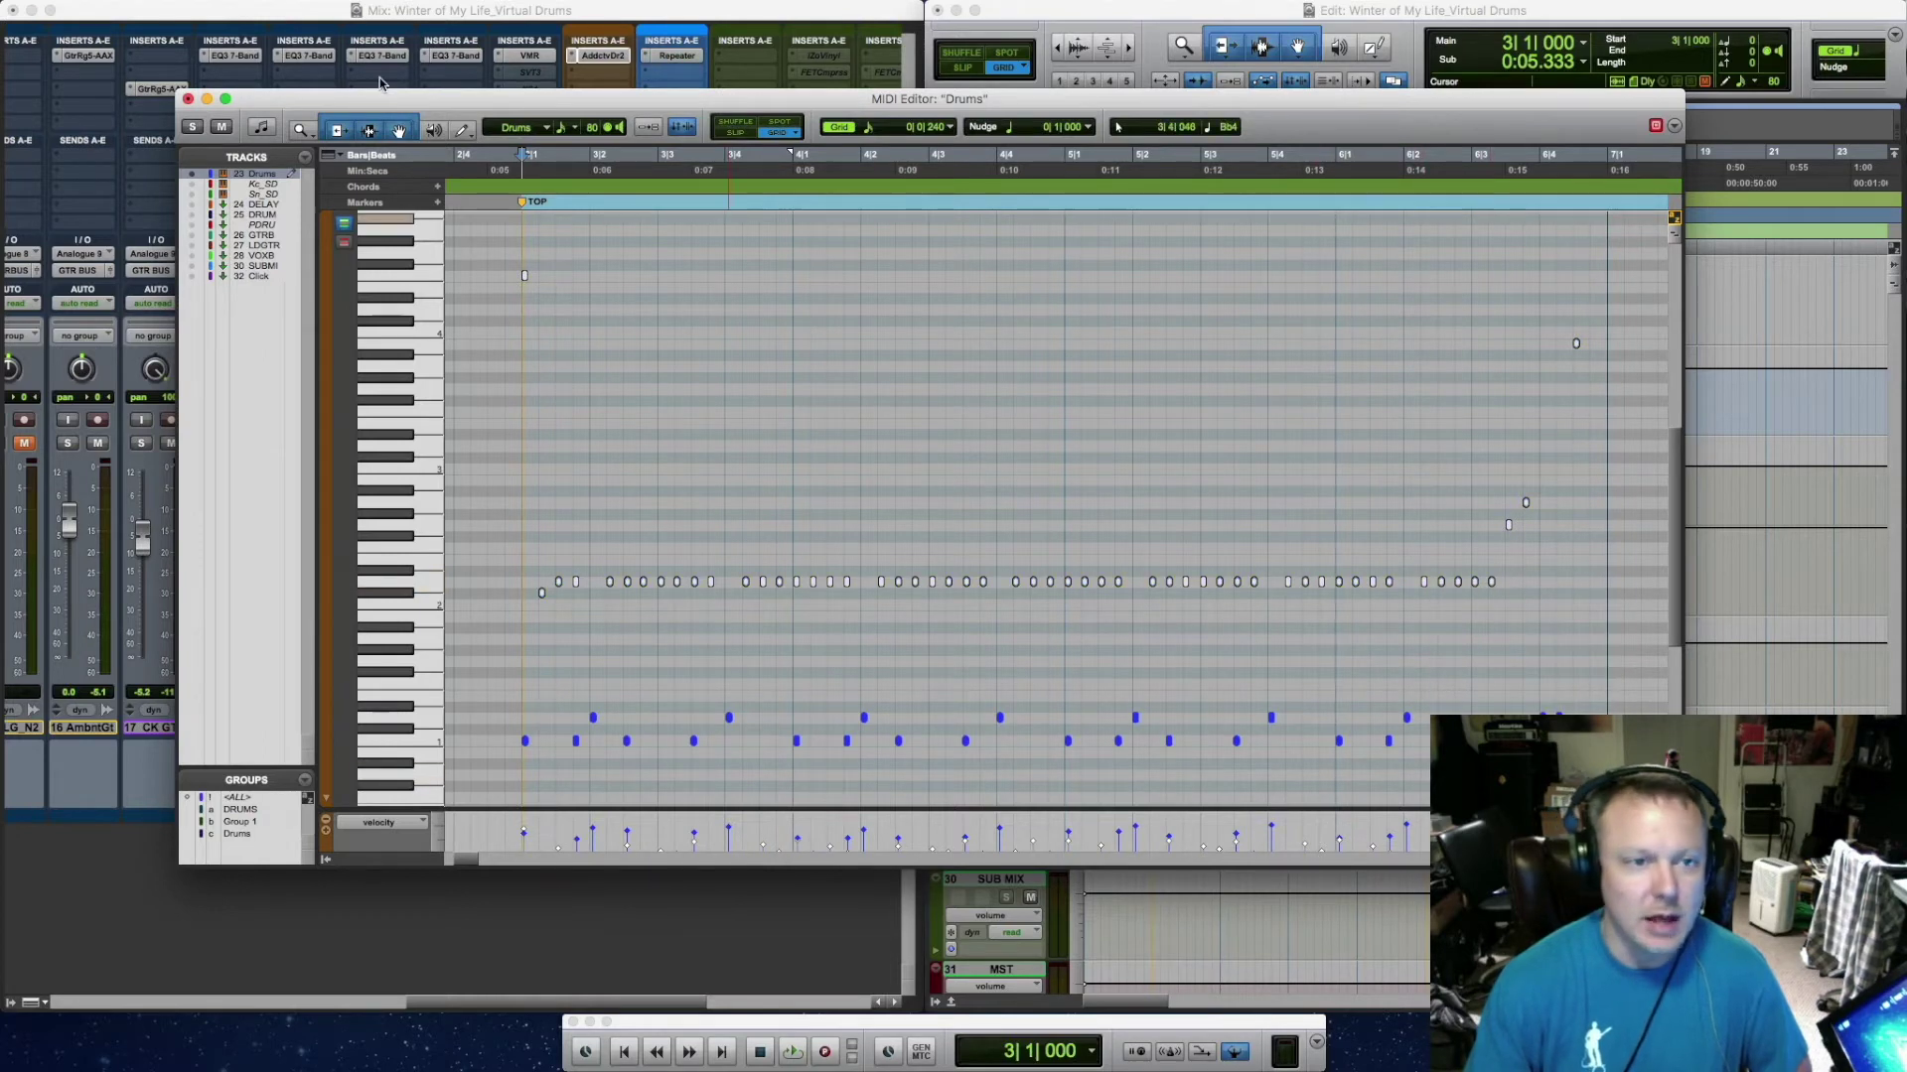
{"action": "left_click", "coordinate": [188, 99]}
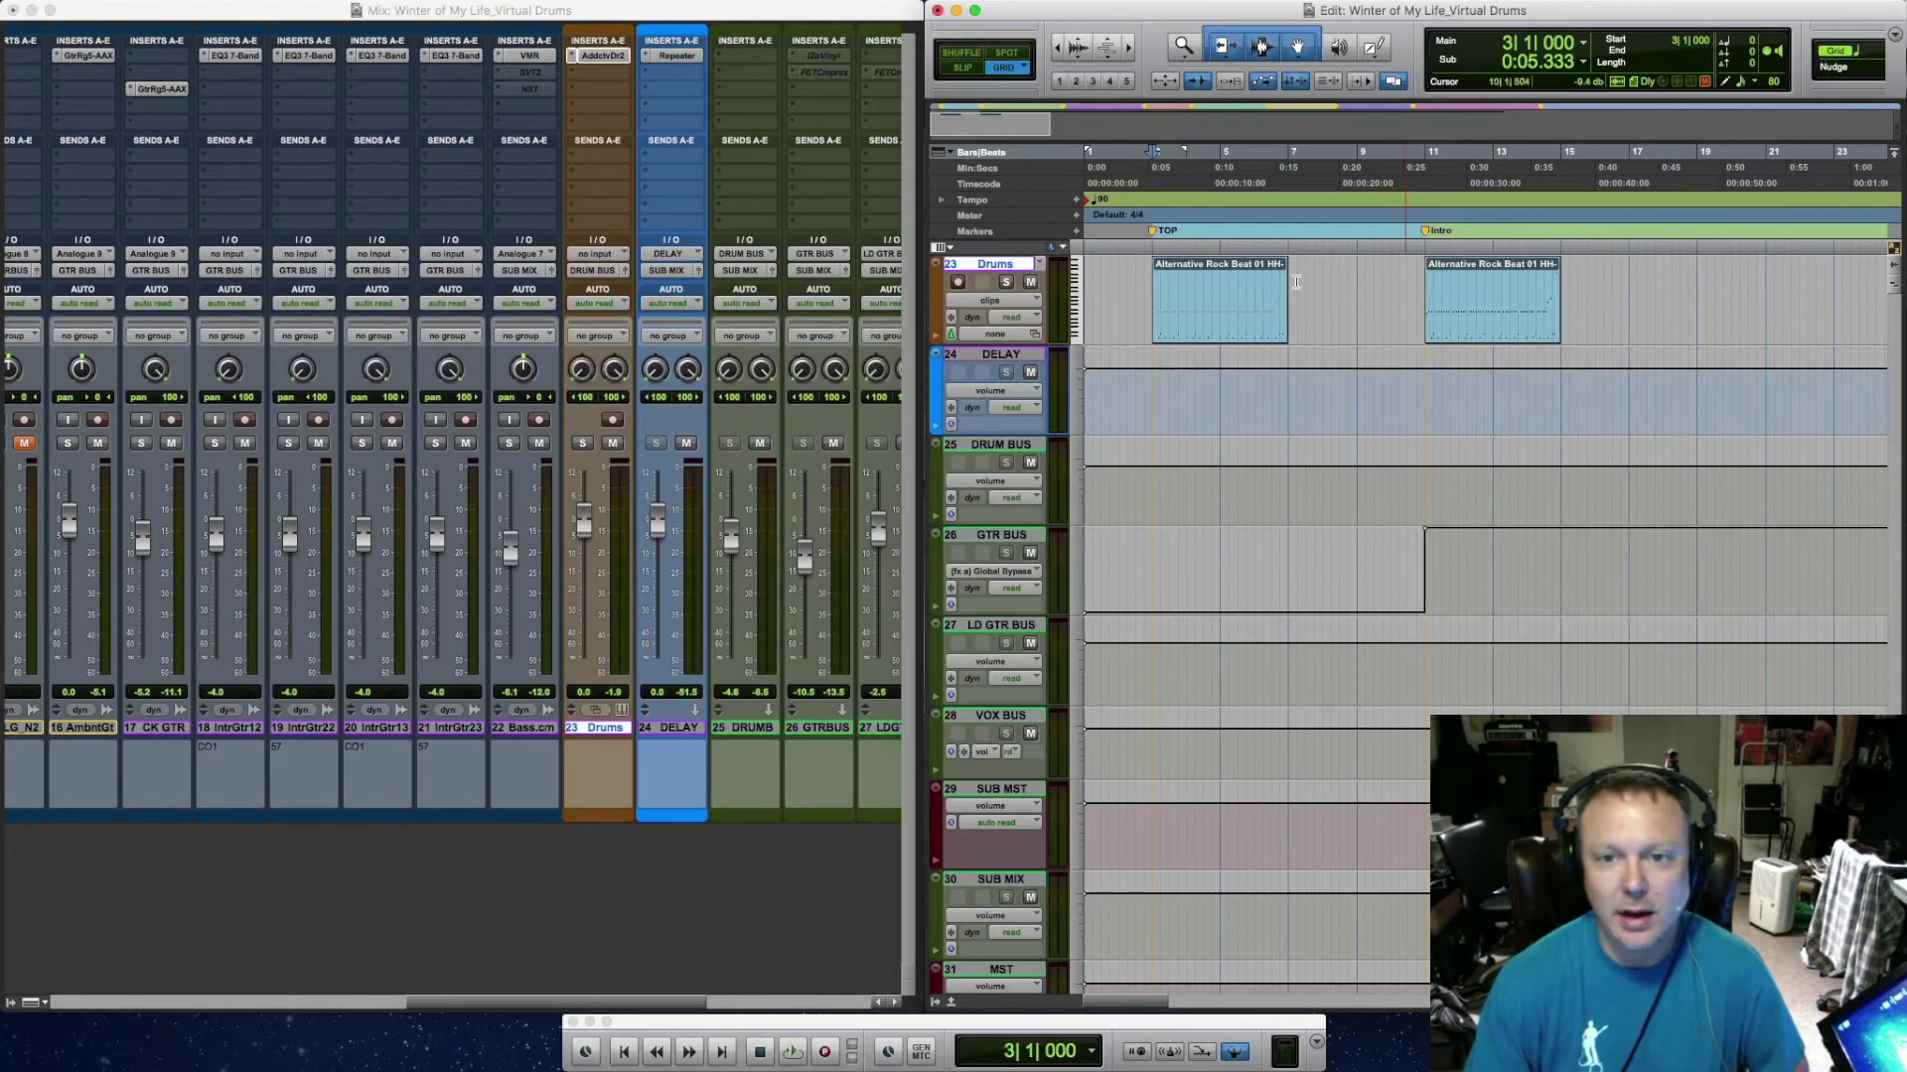
{"action": "key", "text": "space"}
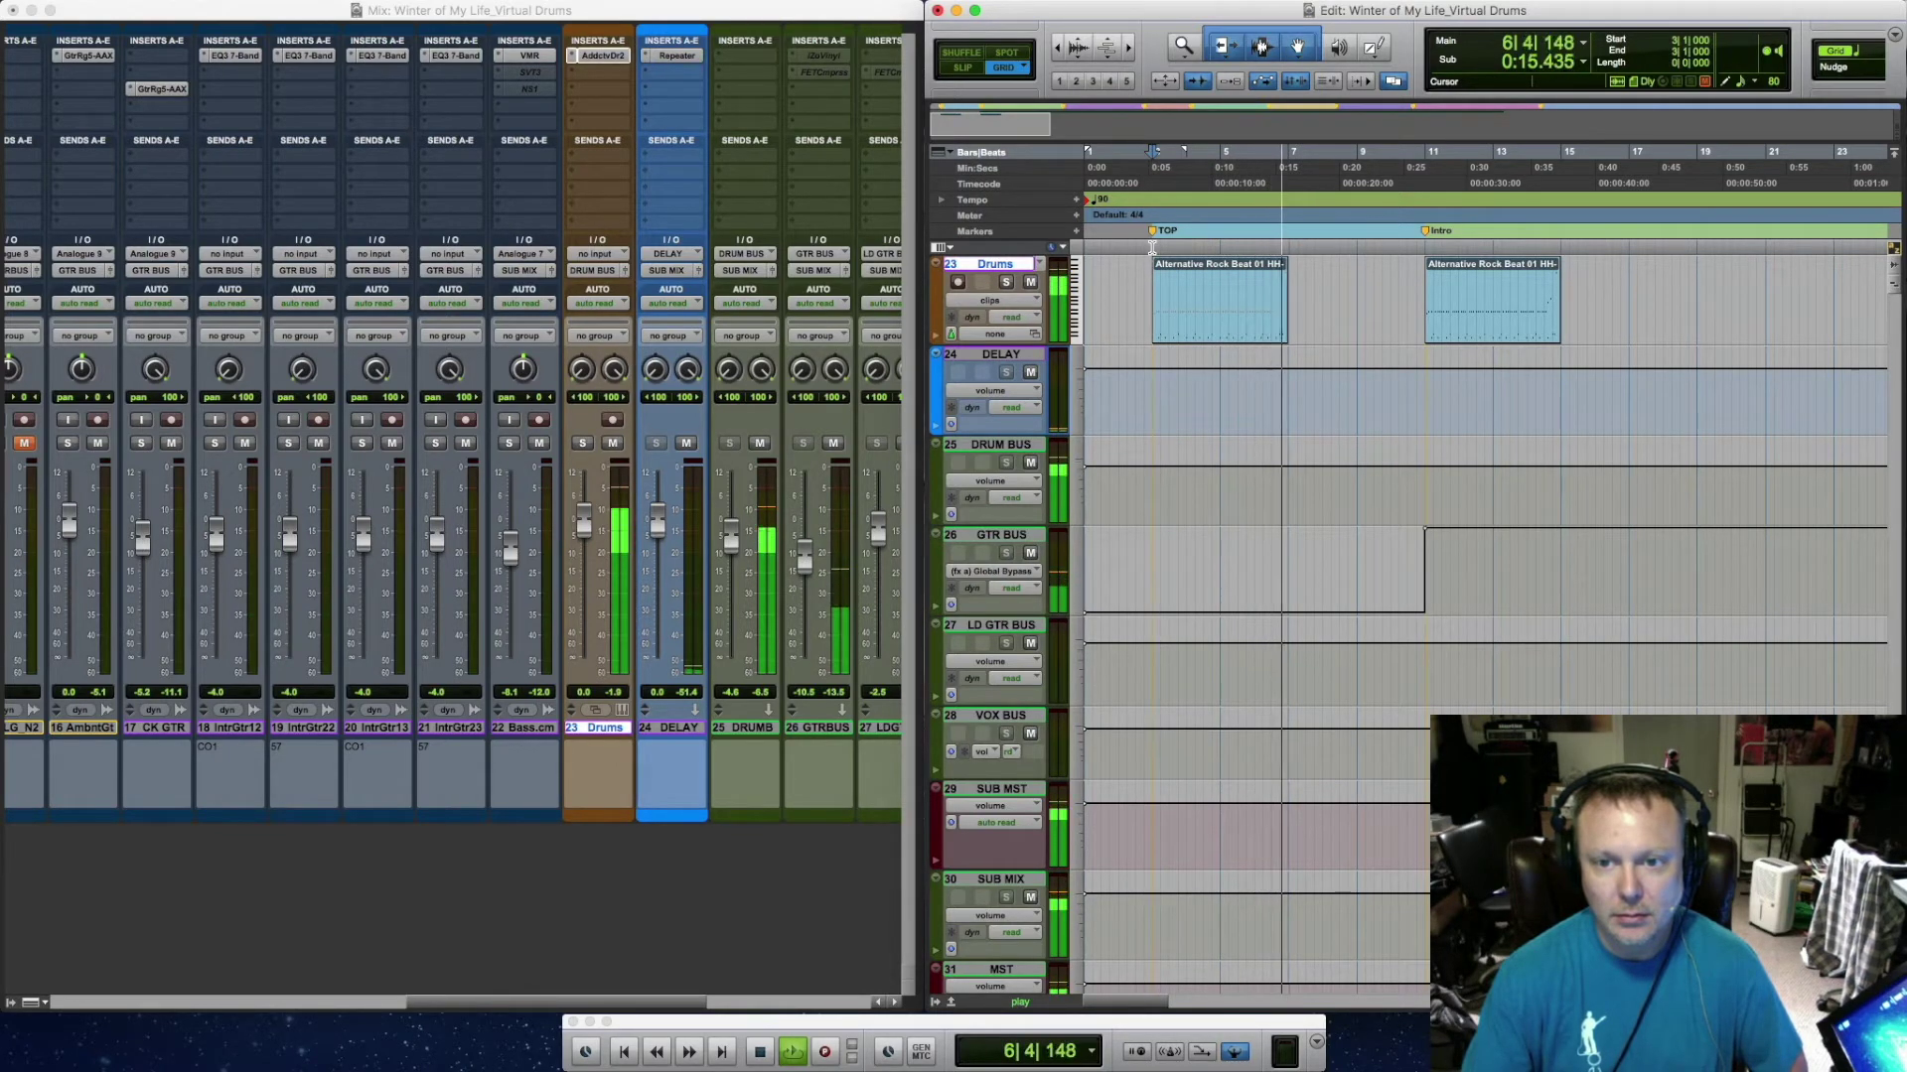
{"action": "key", "text": "space"}
{"action": "double_click", "coordinate": [1180, 295]}
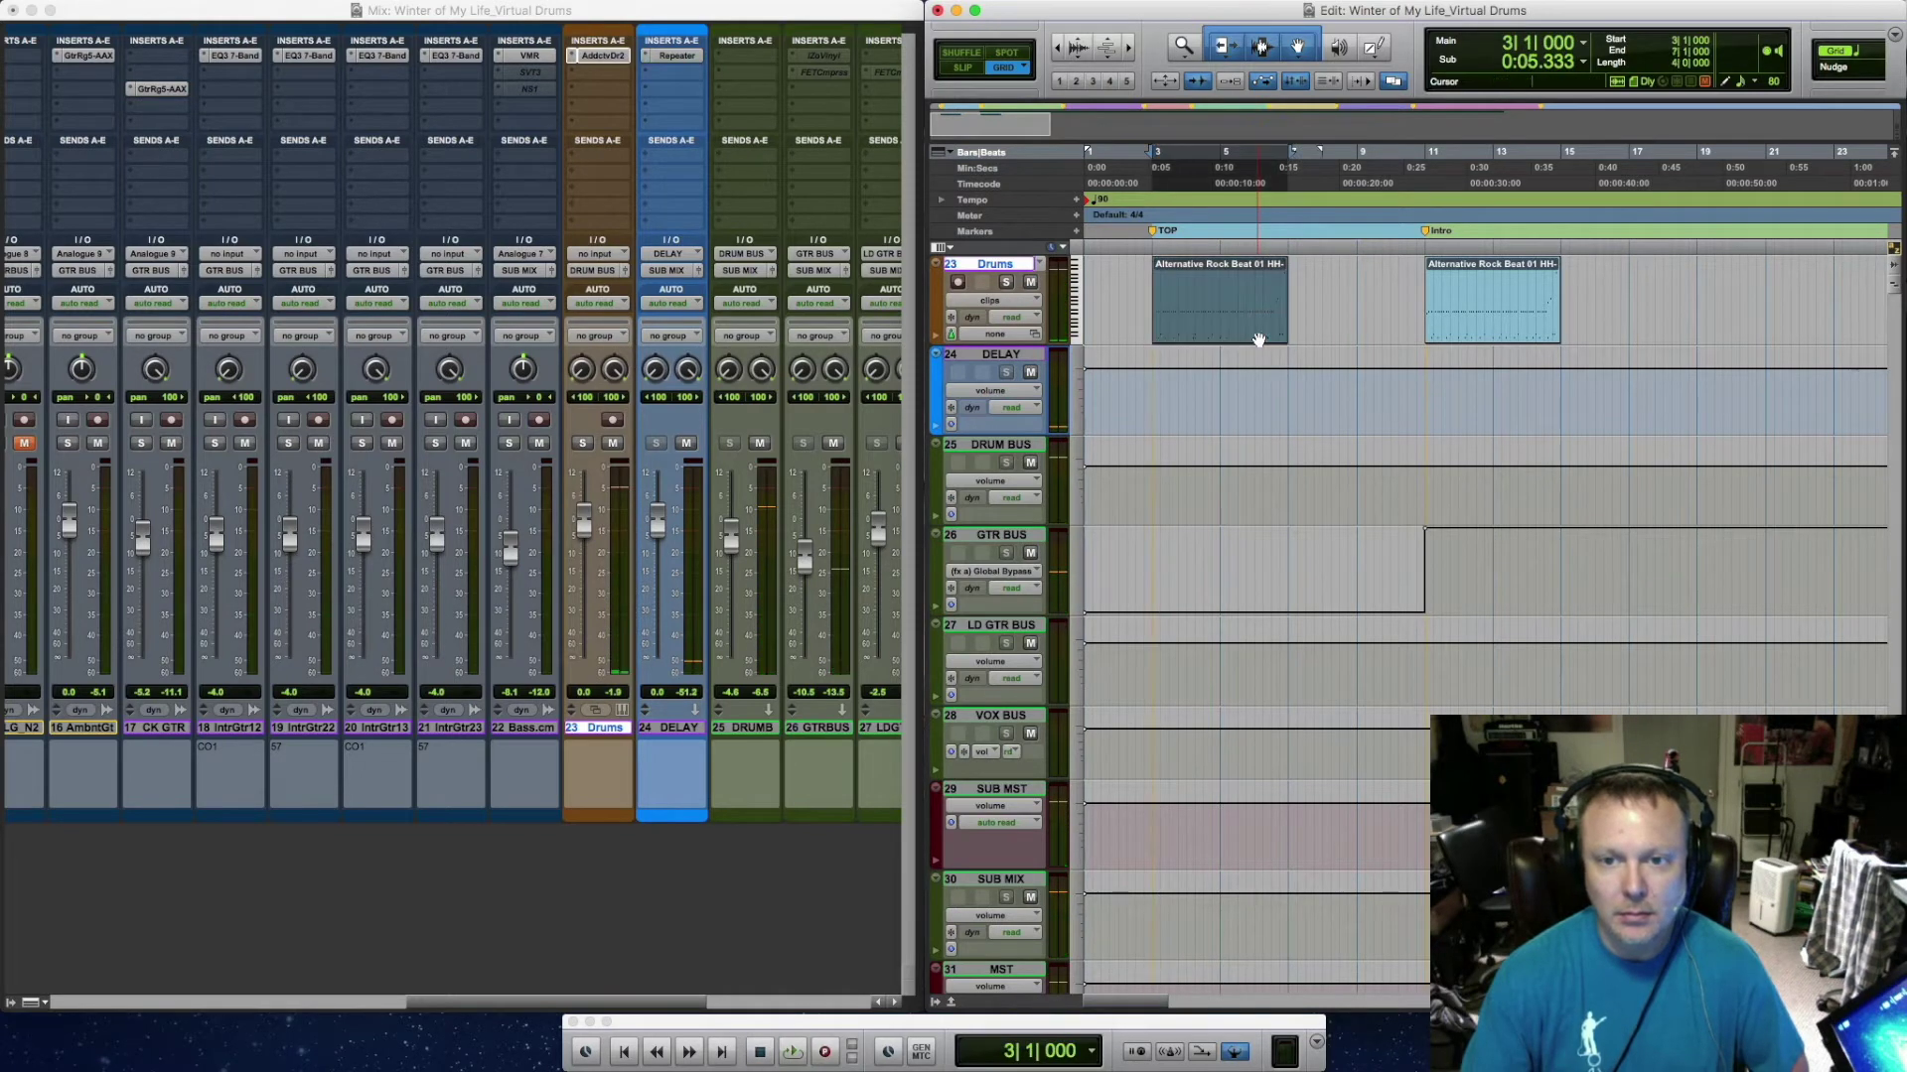
{"action": "left_click_drag", "start_coordinate": [1624, 701], "coordinate": [1567, 700]}
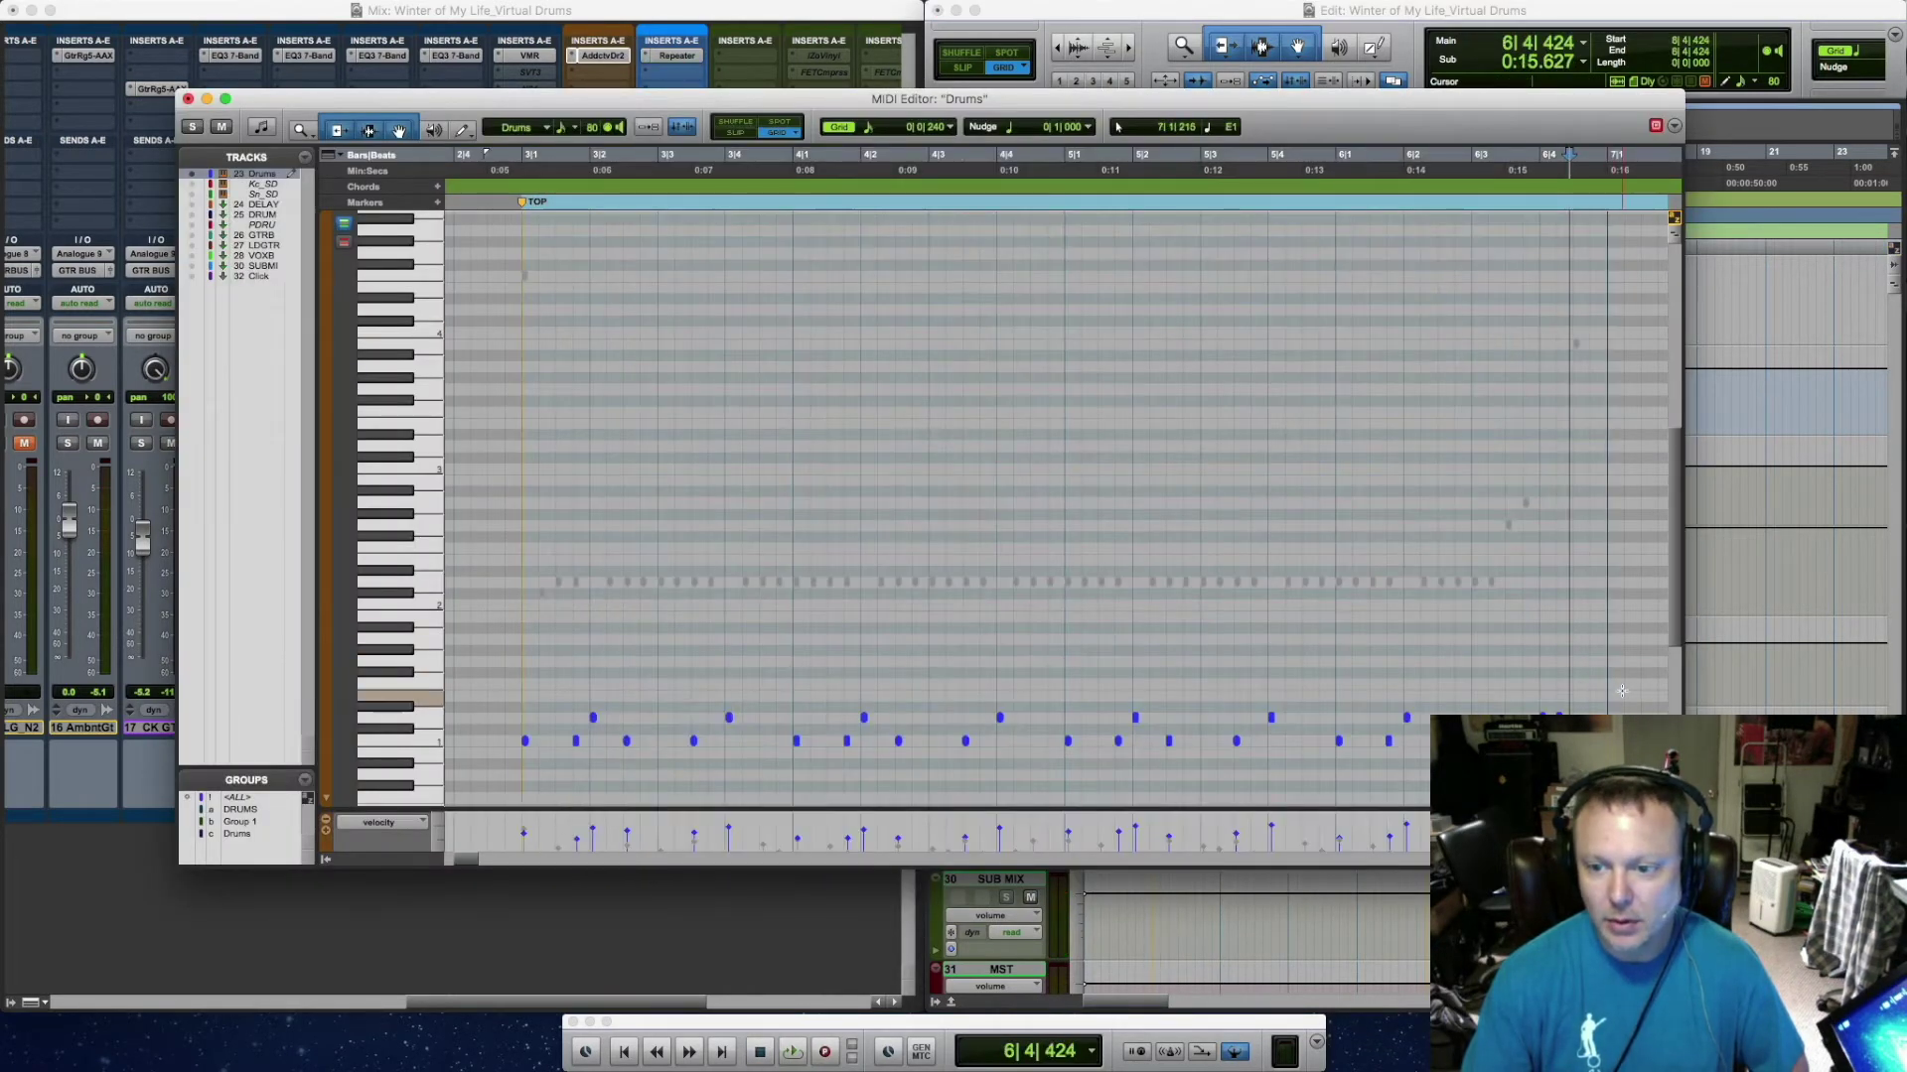
{"action": "left_click", "coordinate": [1555, 700]}
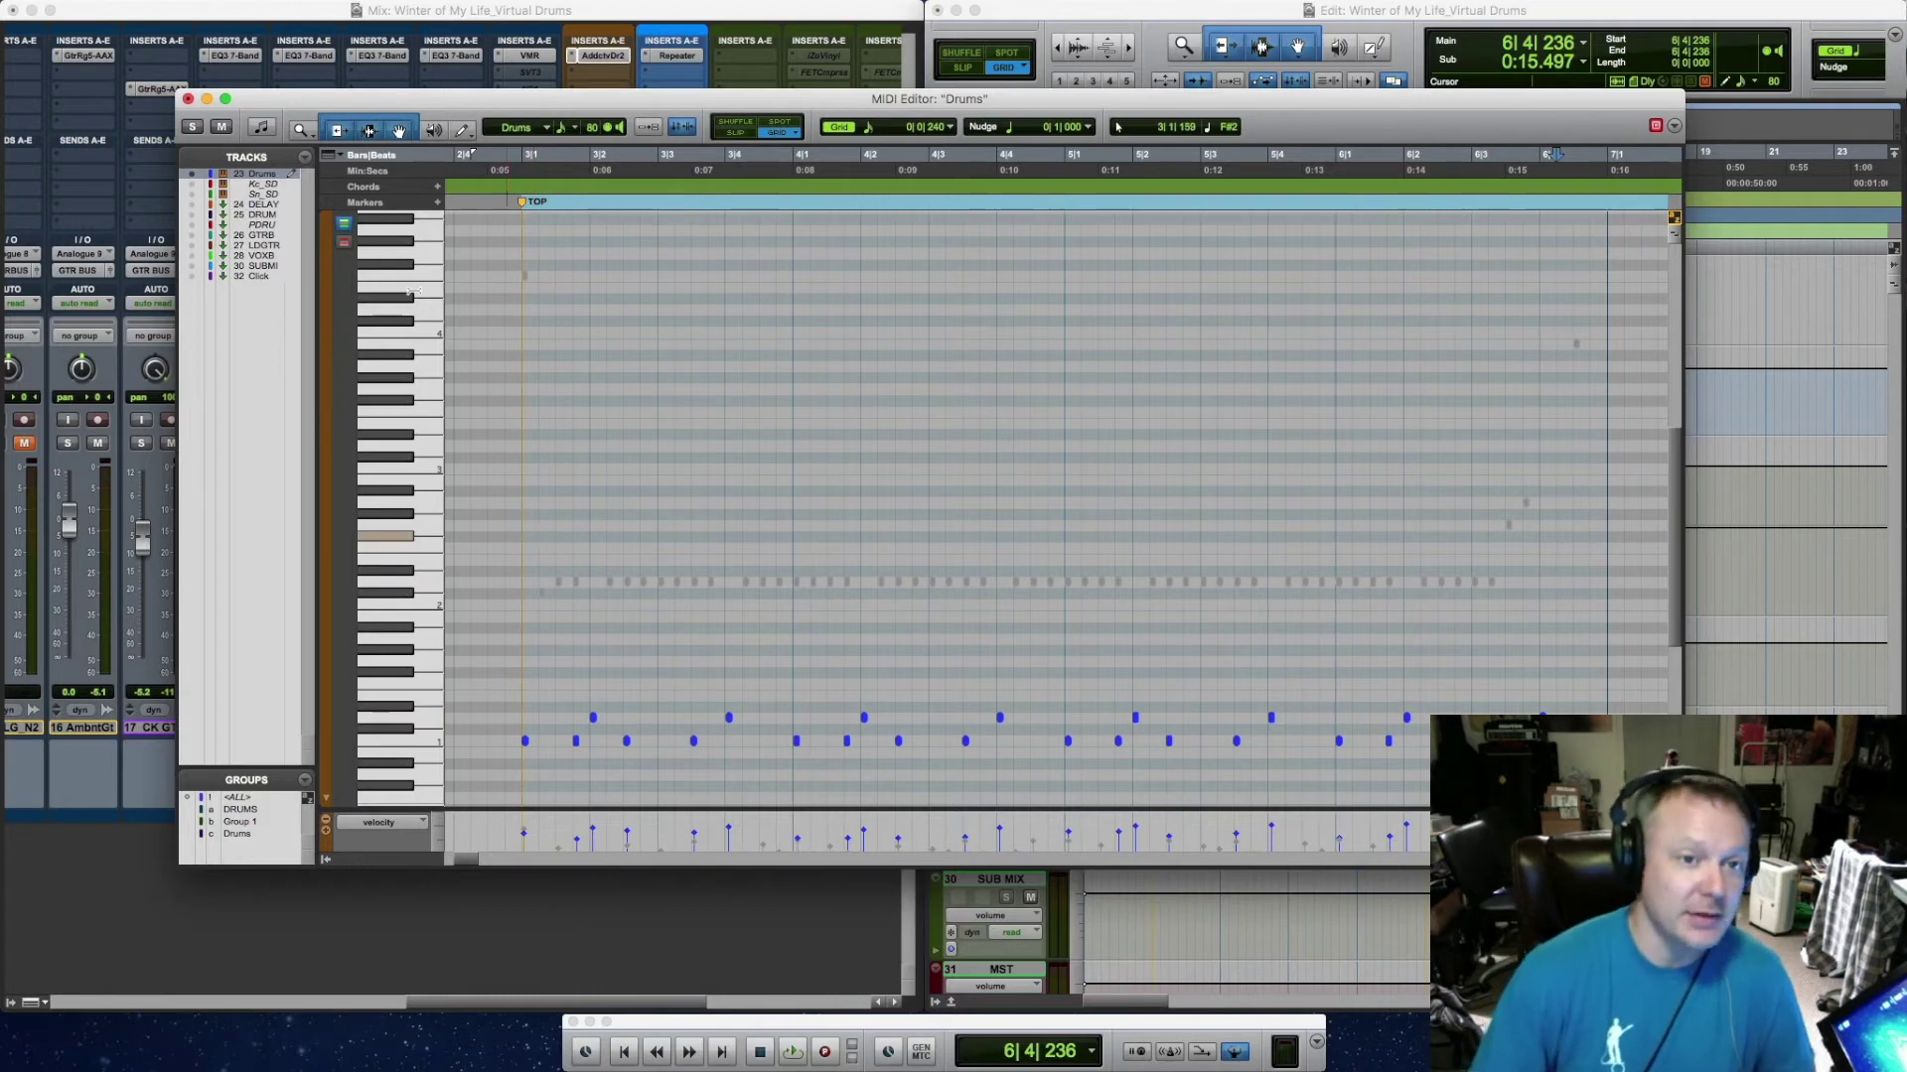
{"action": "left_click", "coordinate": [188, 98]}
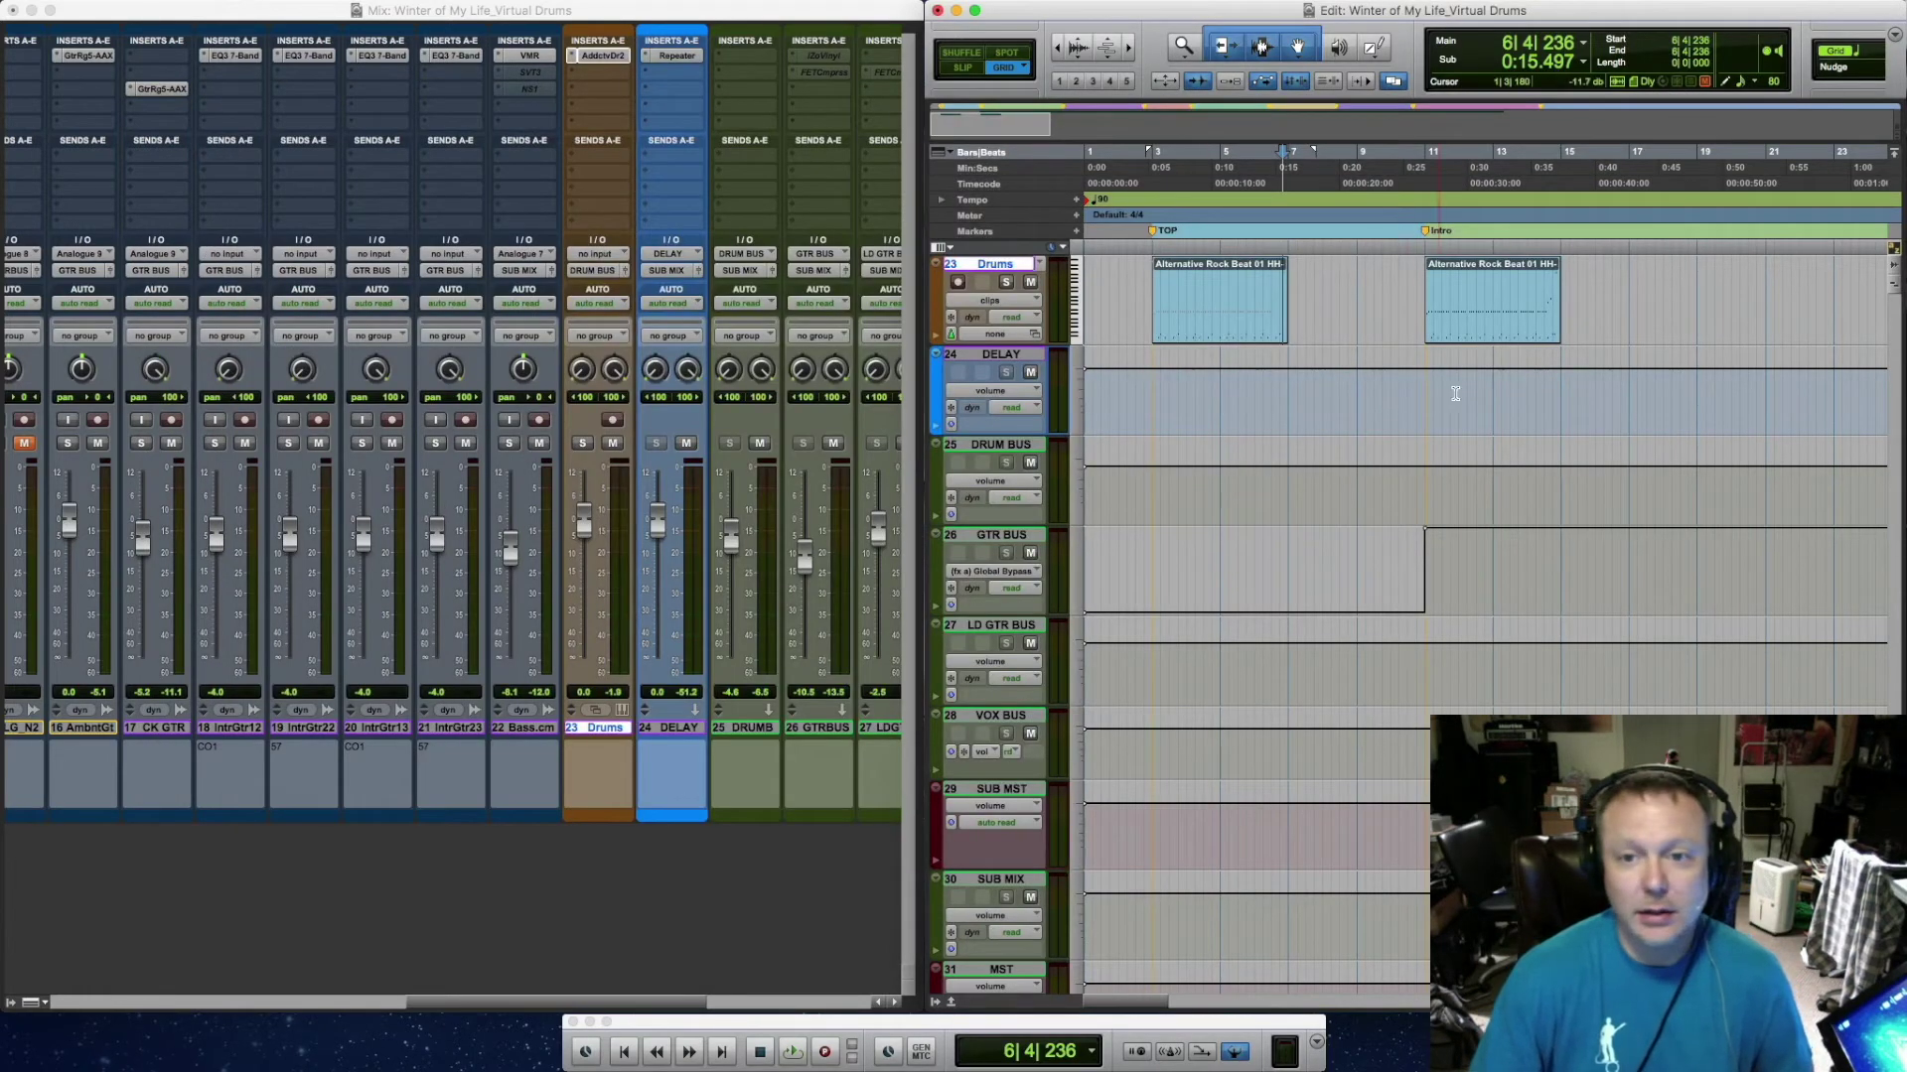
{"action": "left_click", "coordinate": [1249, 338]}
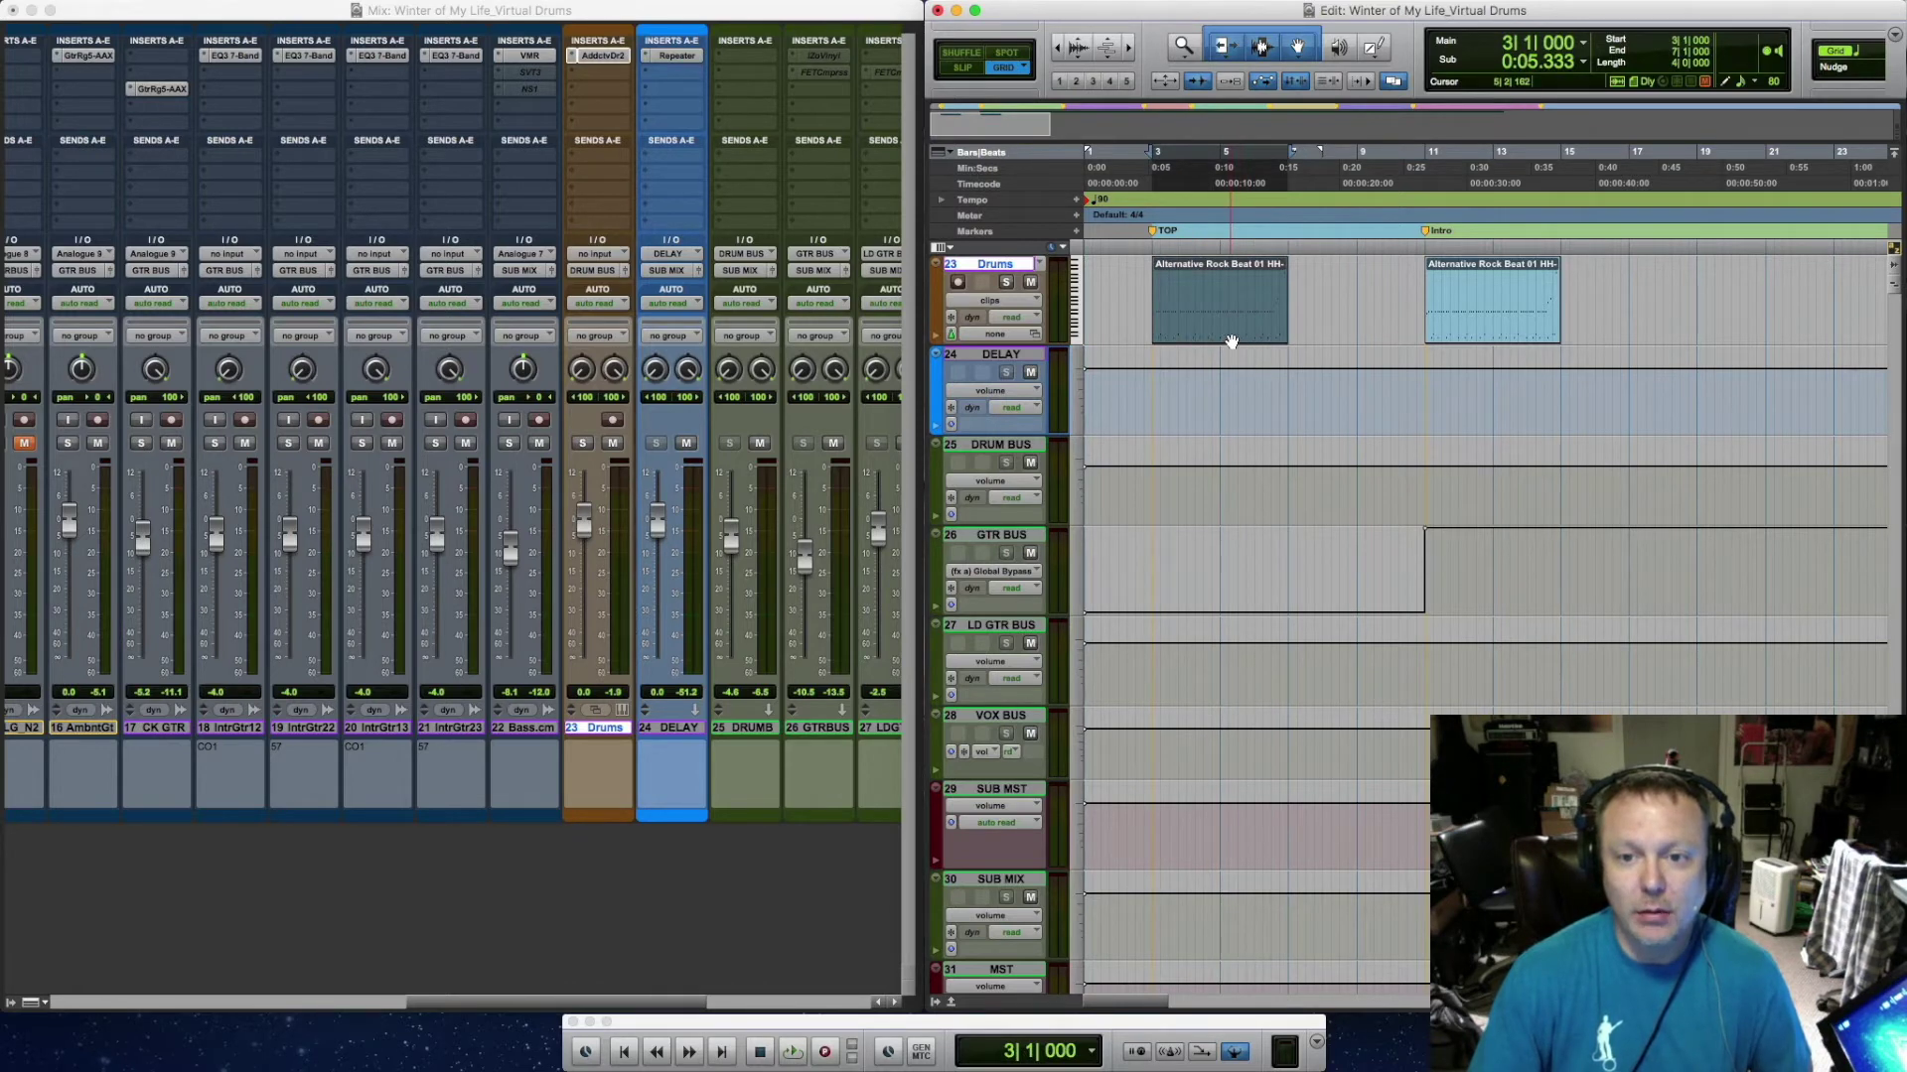
{"action": "right_click", "coordinate": [1231, 341]}
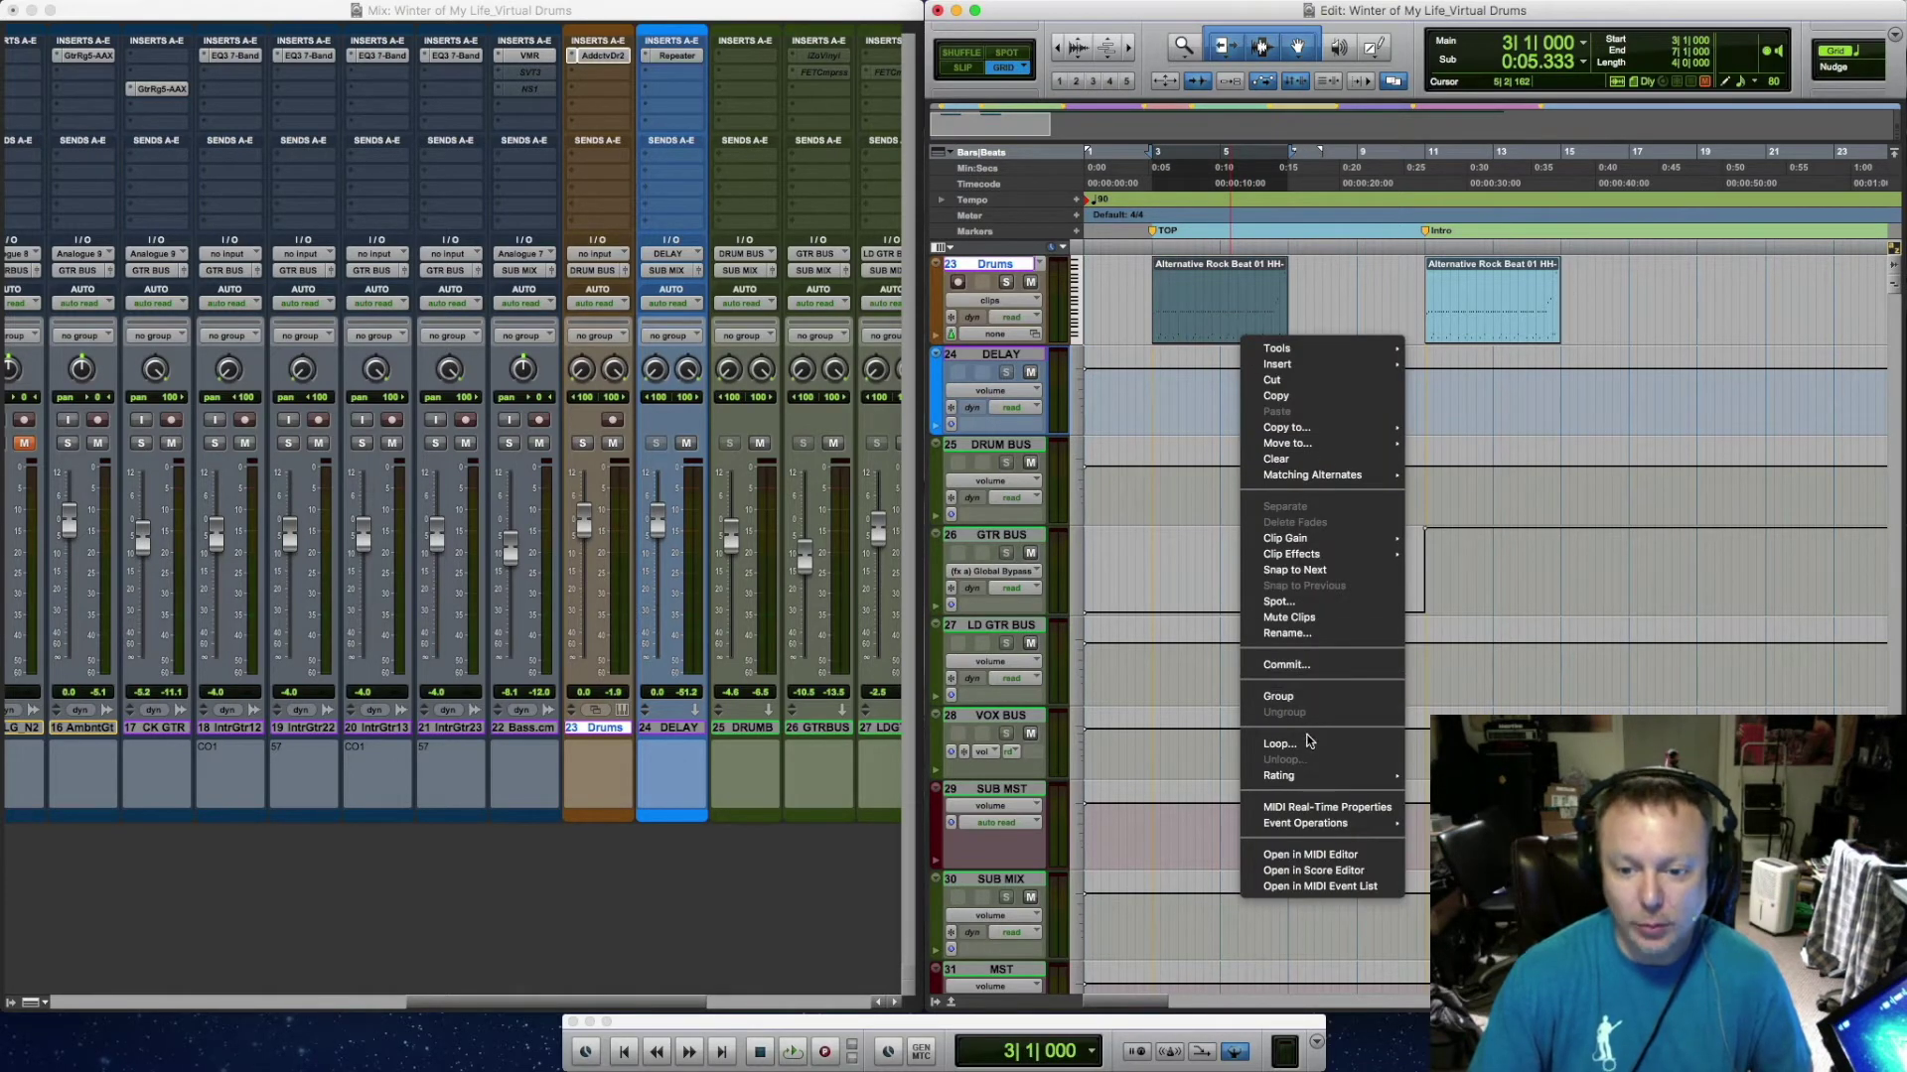
{"action": "left_click", "coordinate": [1307, 744]}
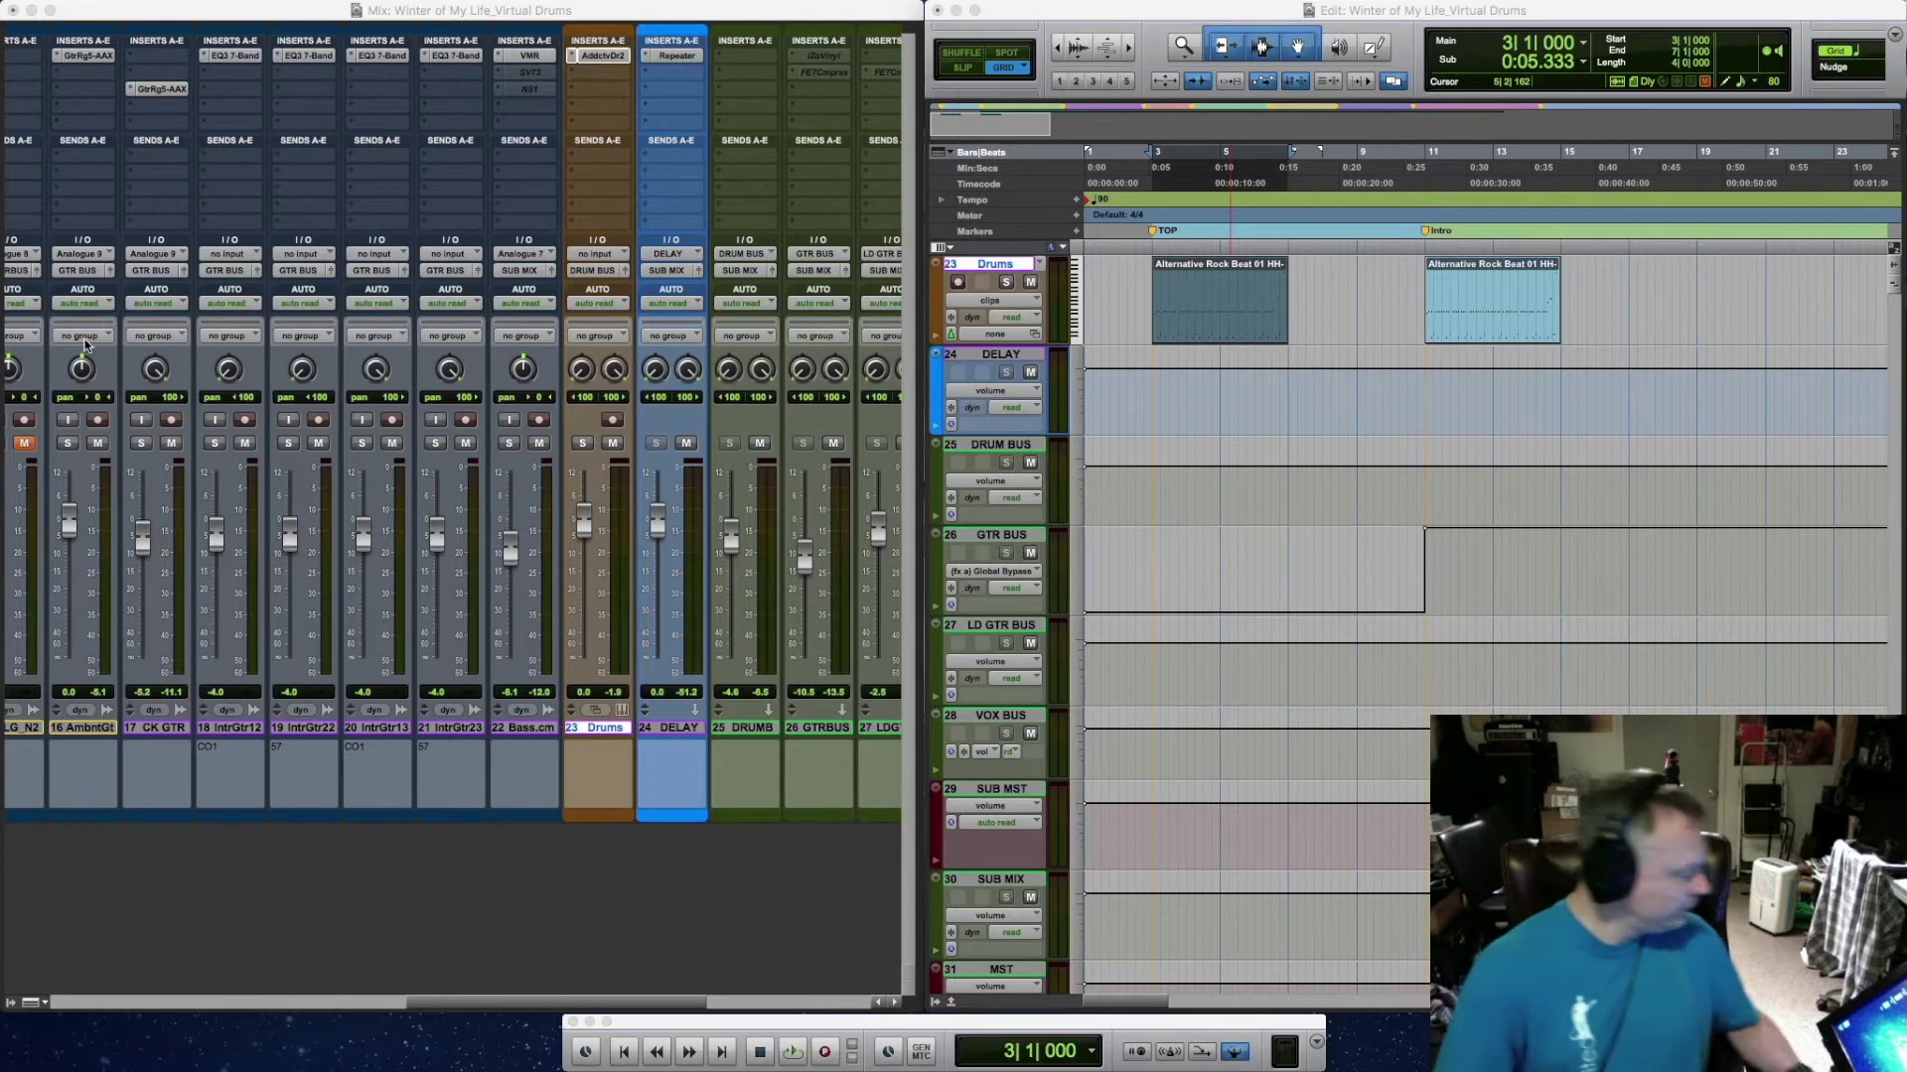
{"action": "left_click_drag", "start_coordinate": [437, 419], "coordinate": [1227, 451]}
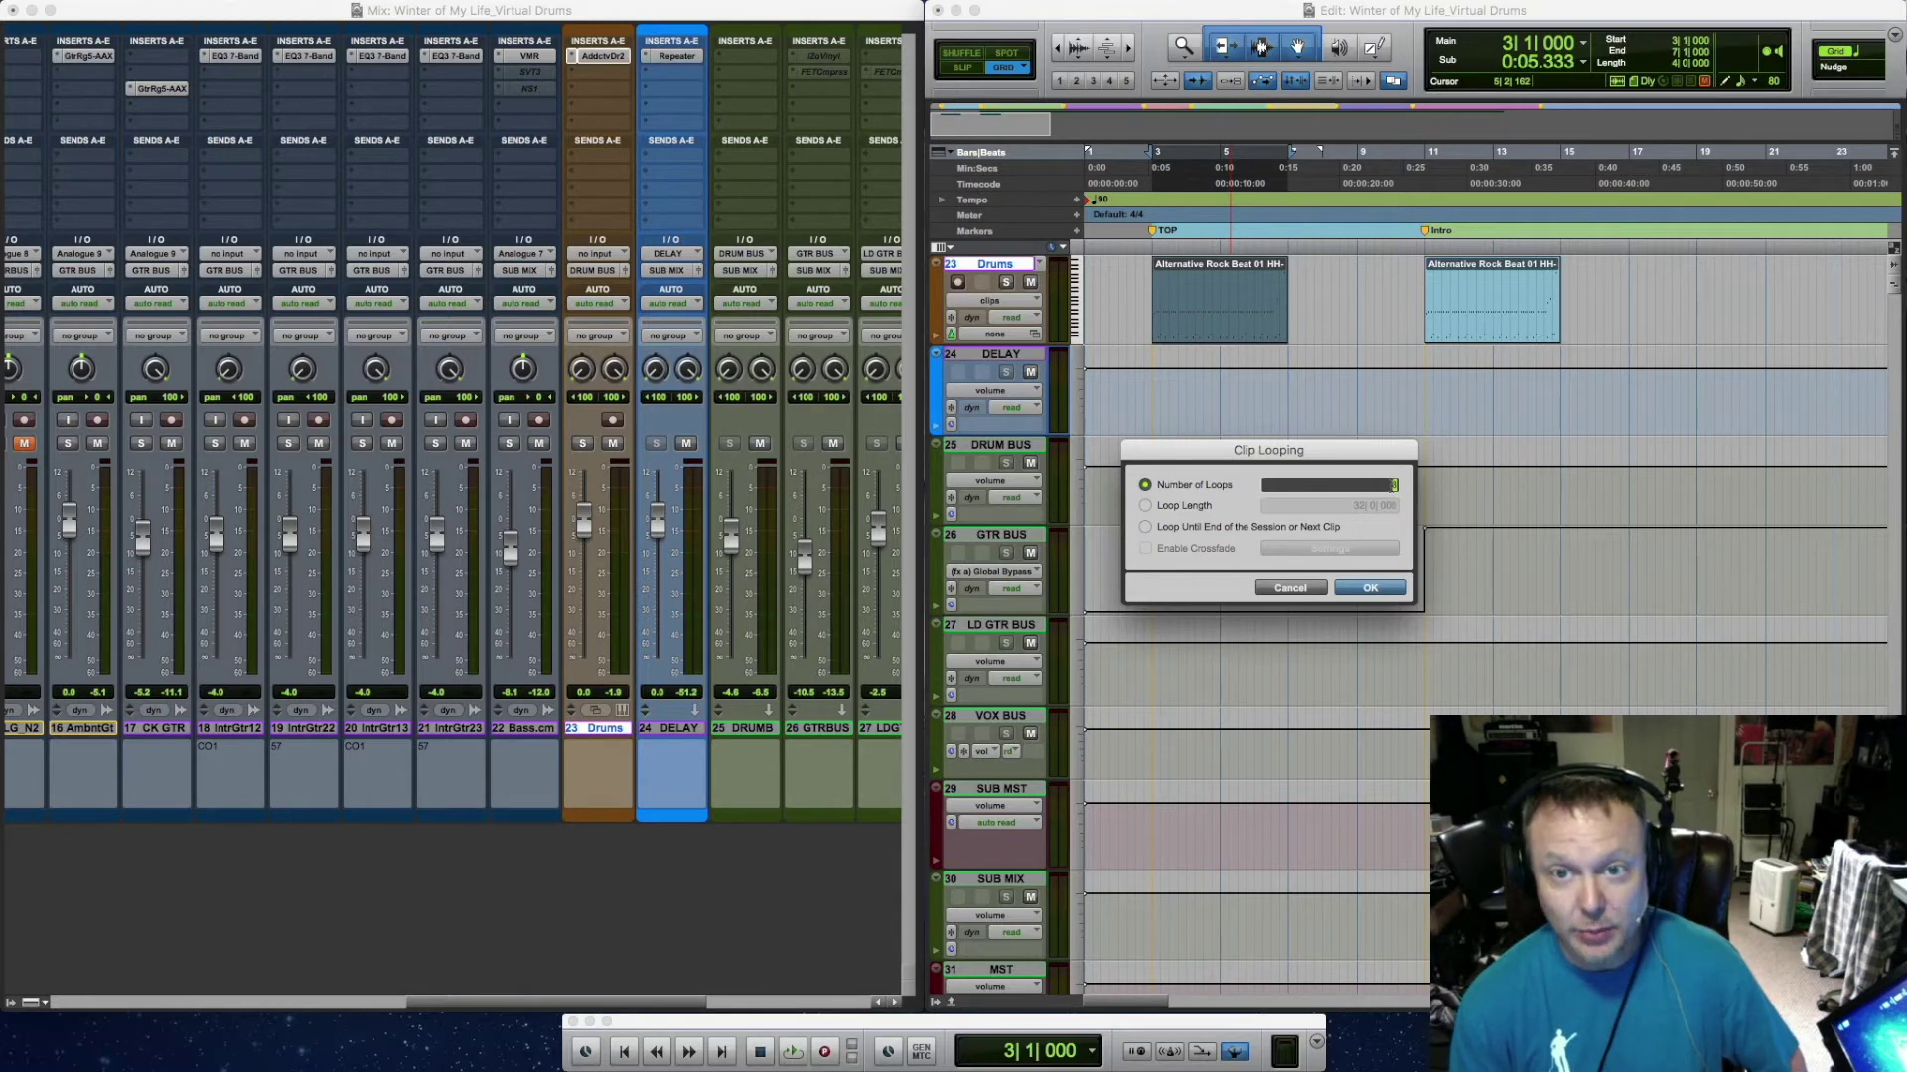
{"action": "left_click", "coordinate": [1146, 506]}
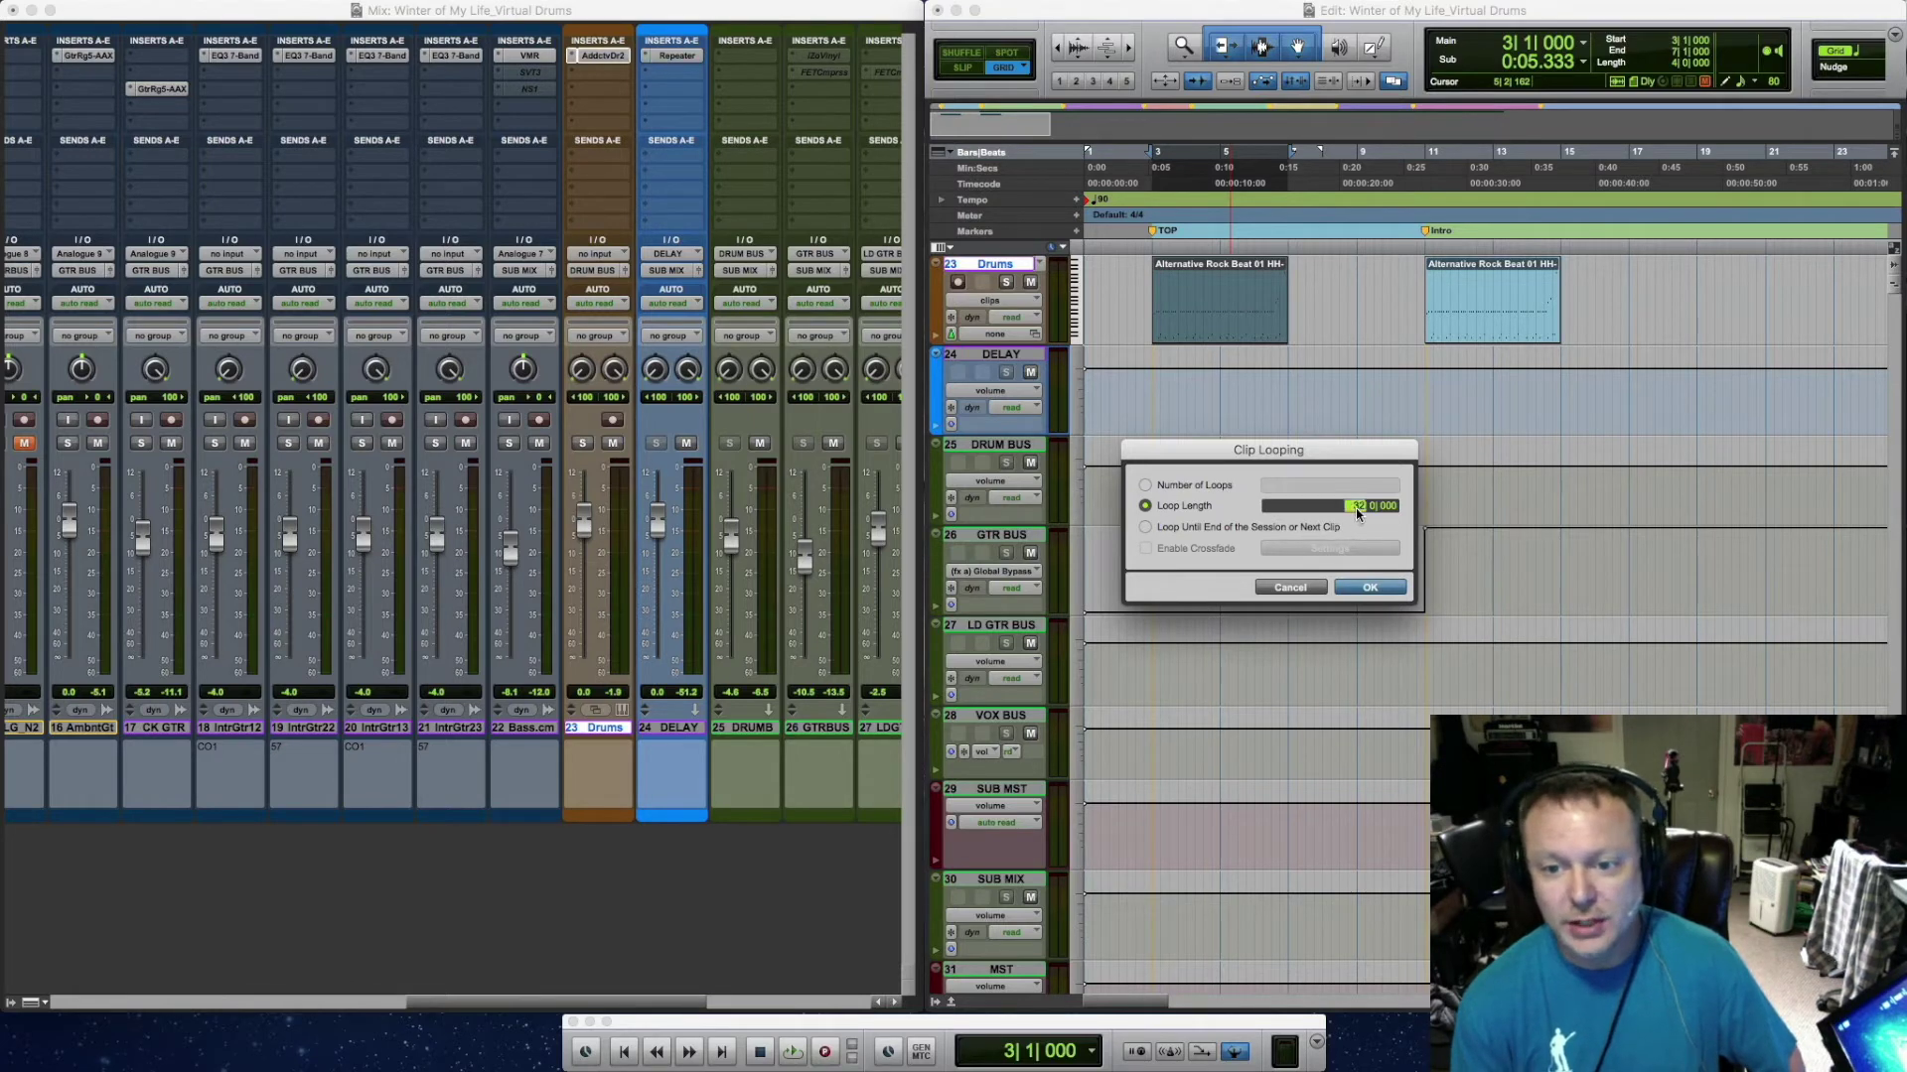
{"action": "type", "text": "16"}
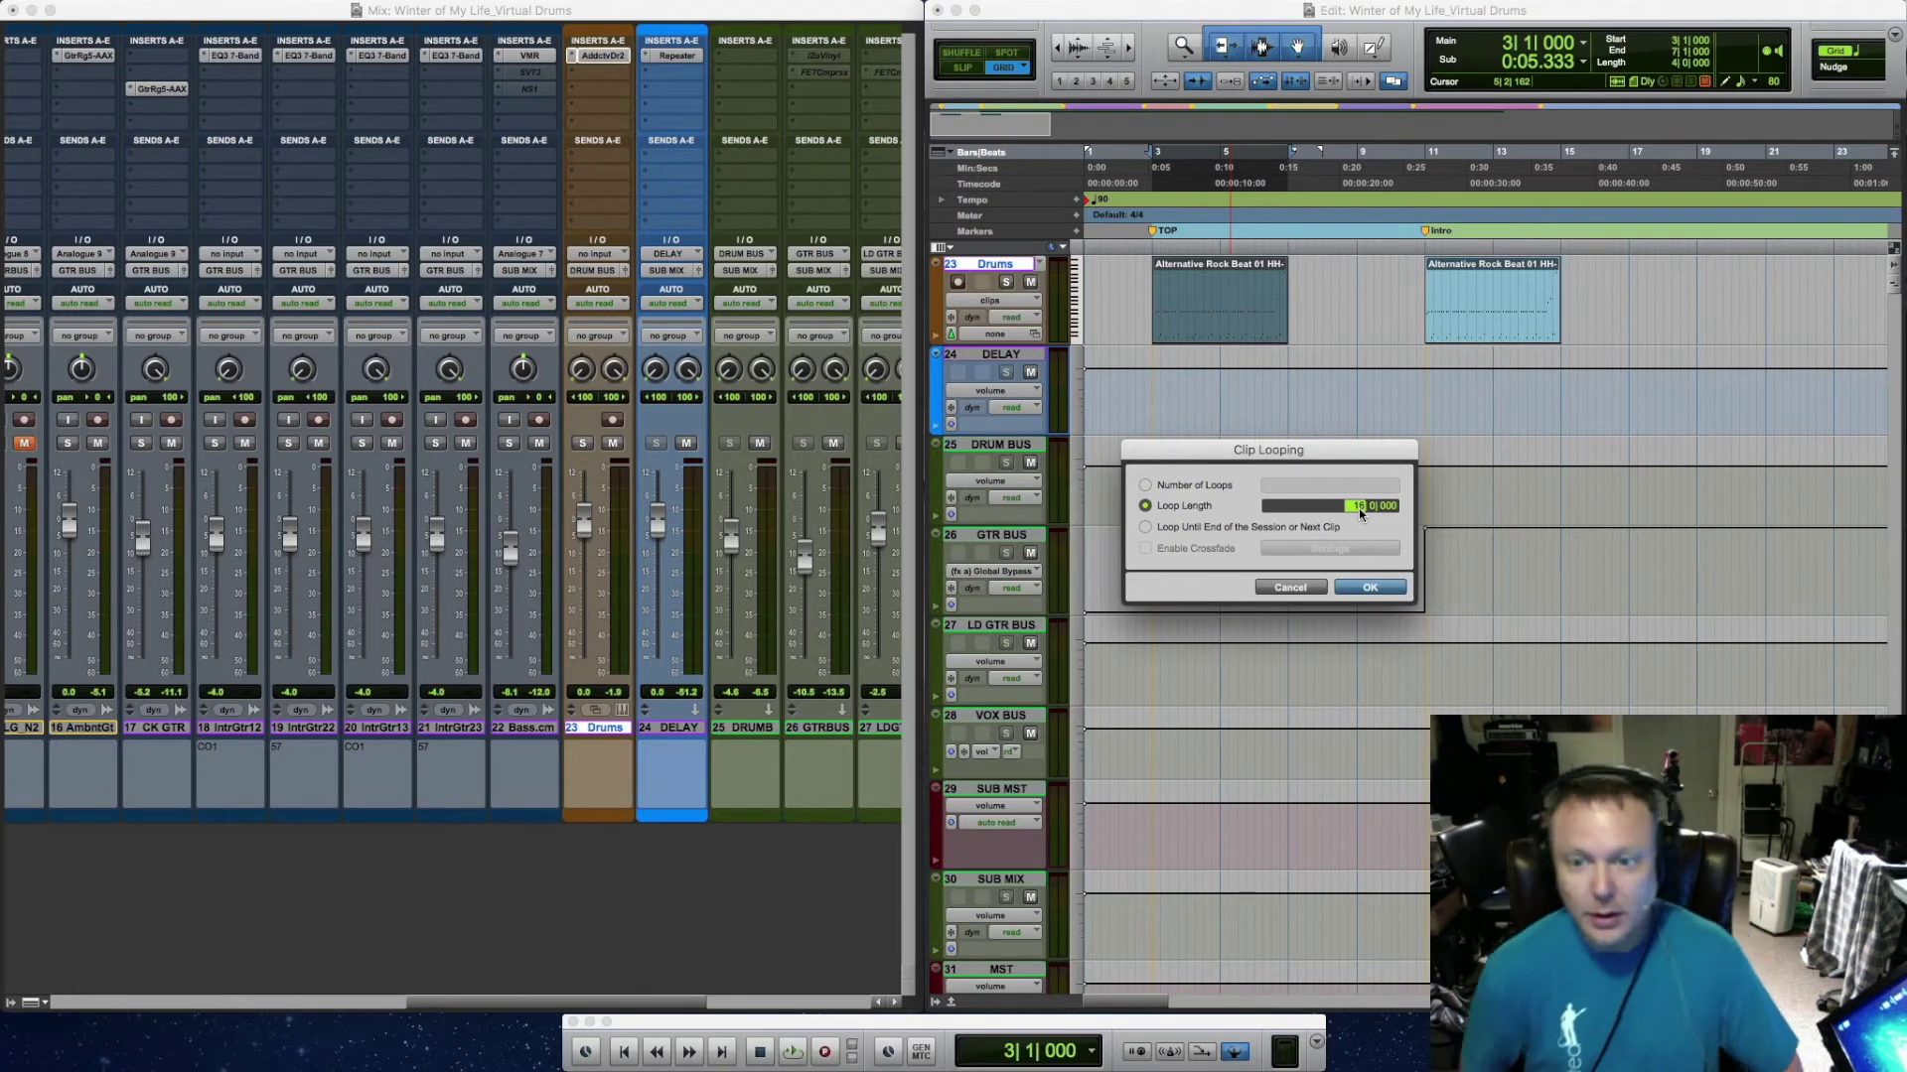
{"action": "left_click", "coordinate": [1145, 527]}
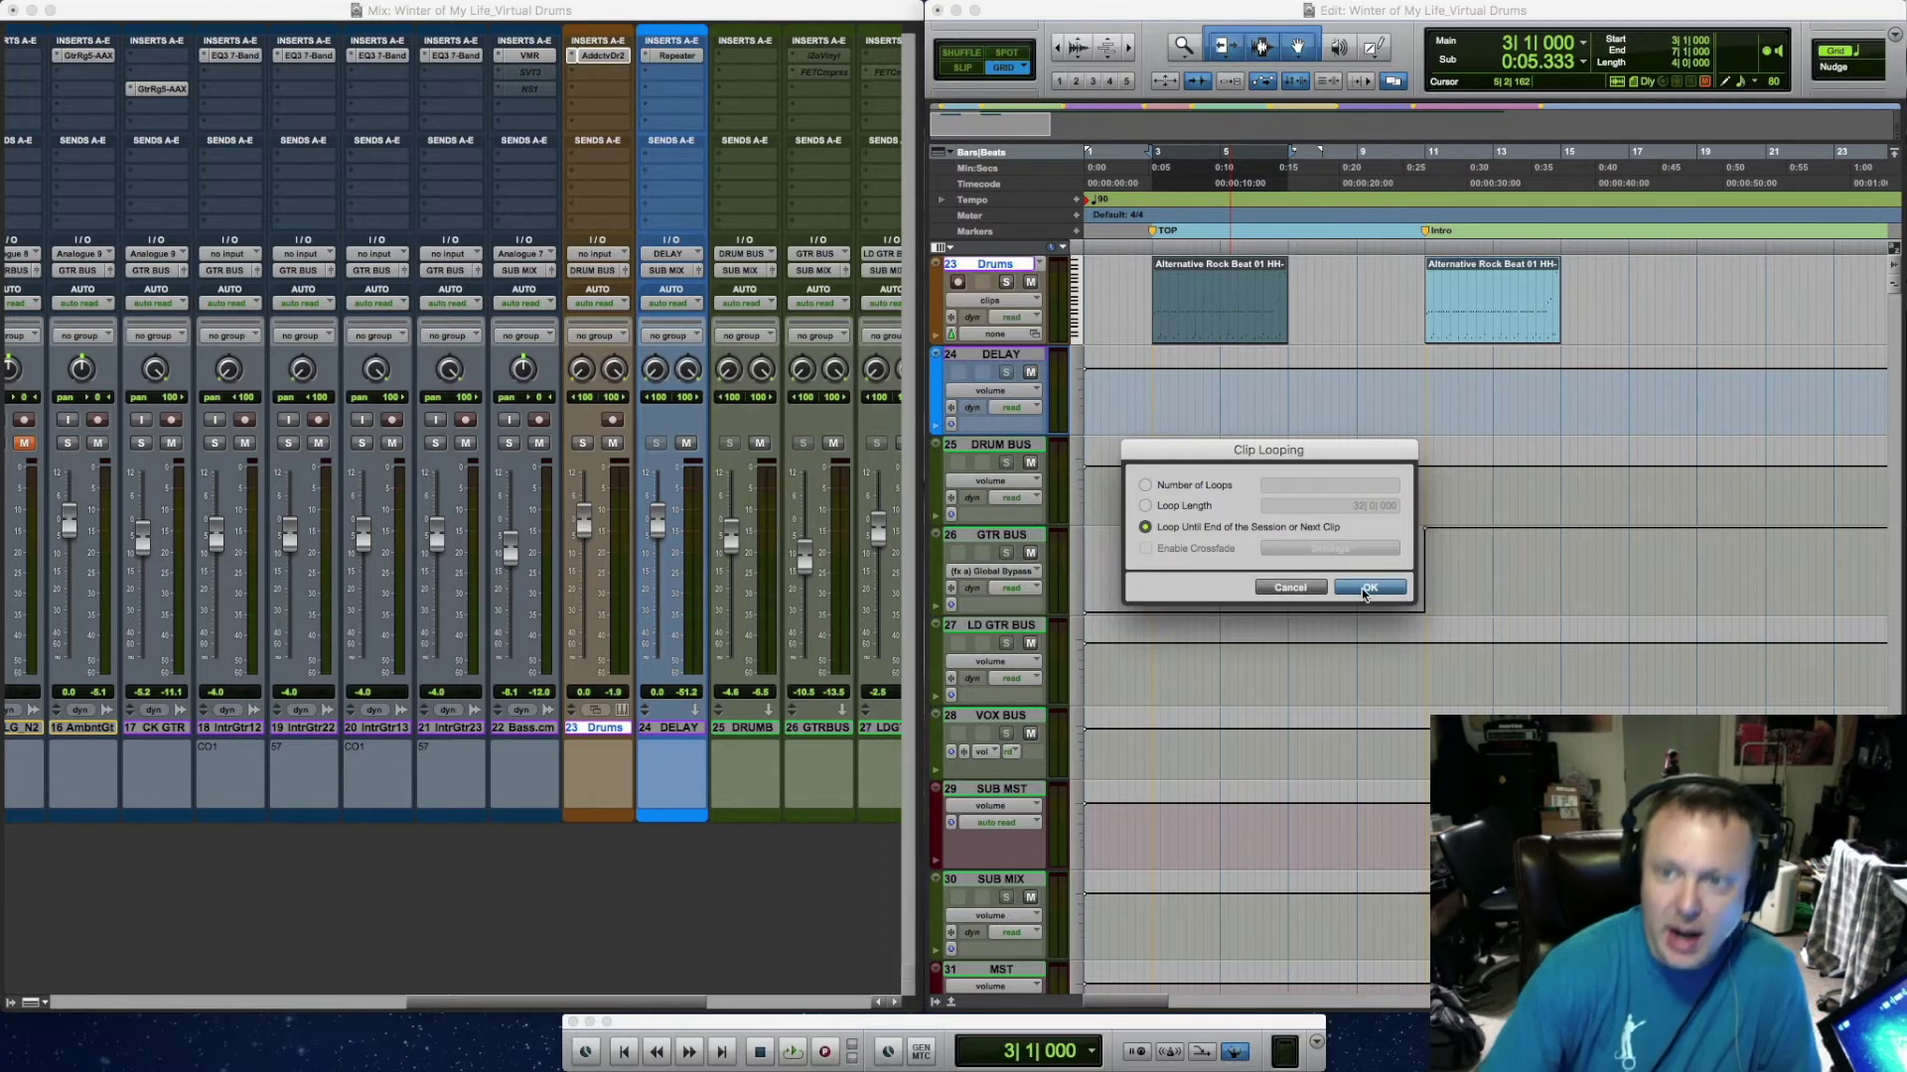
{"action": "left_click", "coordinate": [1290, 588]}
{"action": "left_click_drag", "start_coordinate": [1137, 1003], "coordinate": [1562, 1023]}
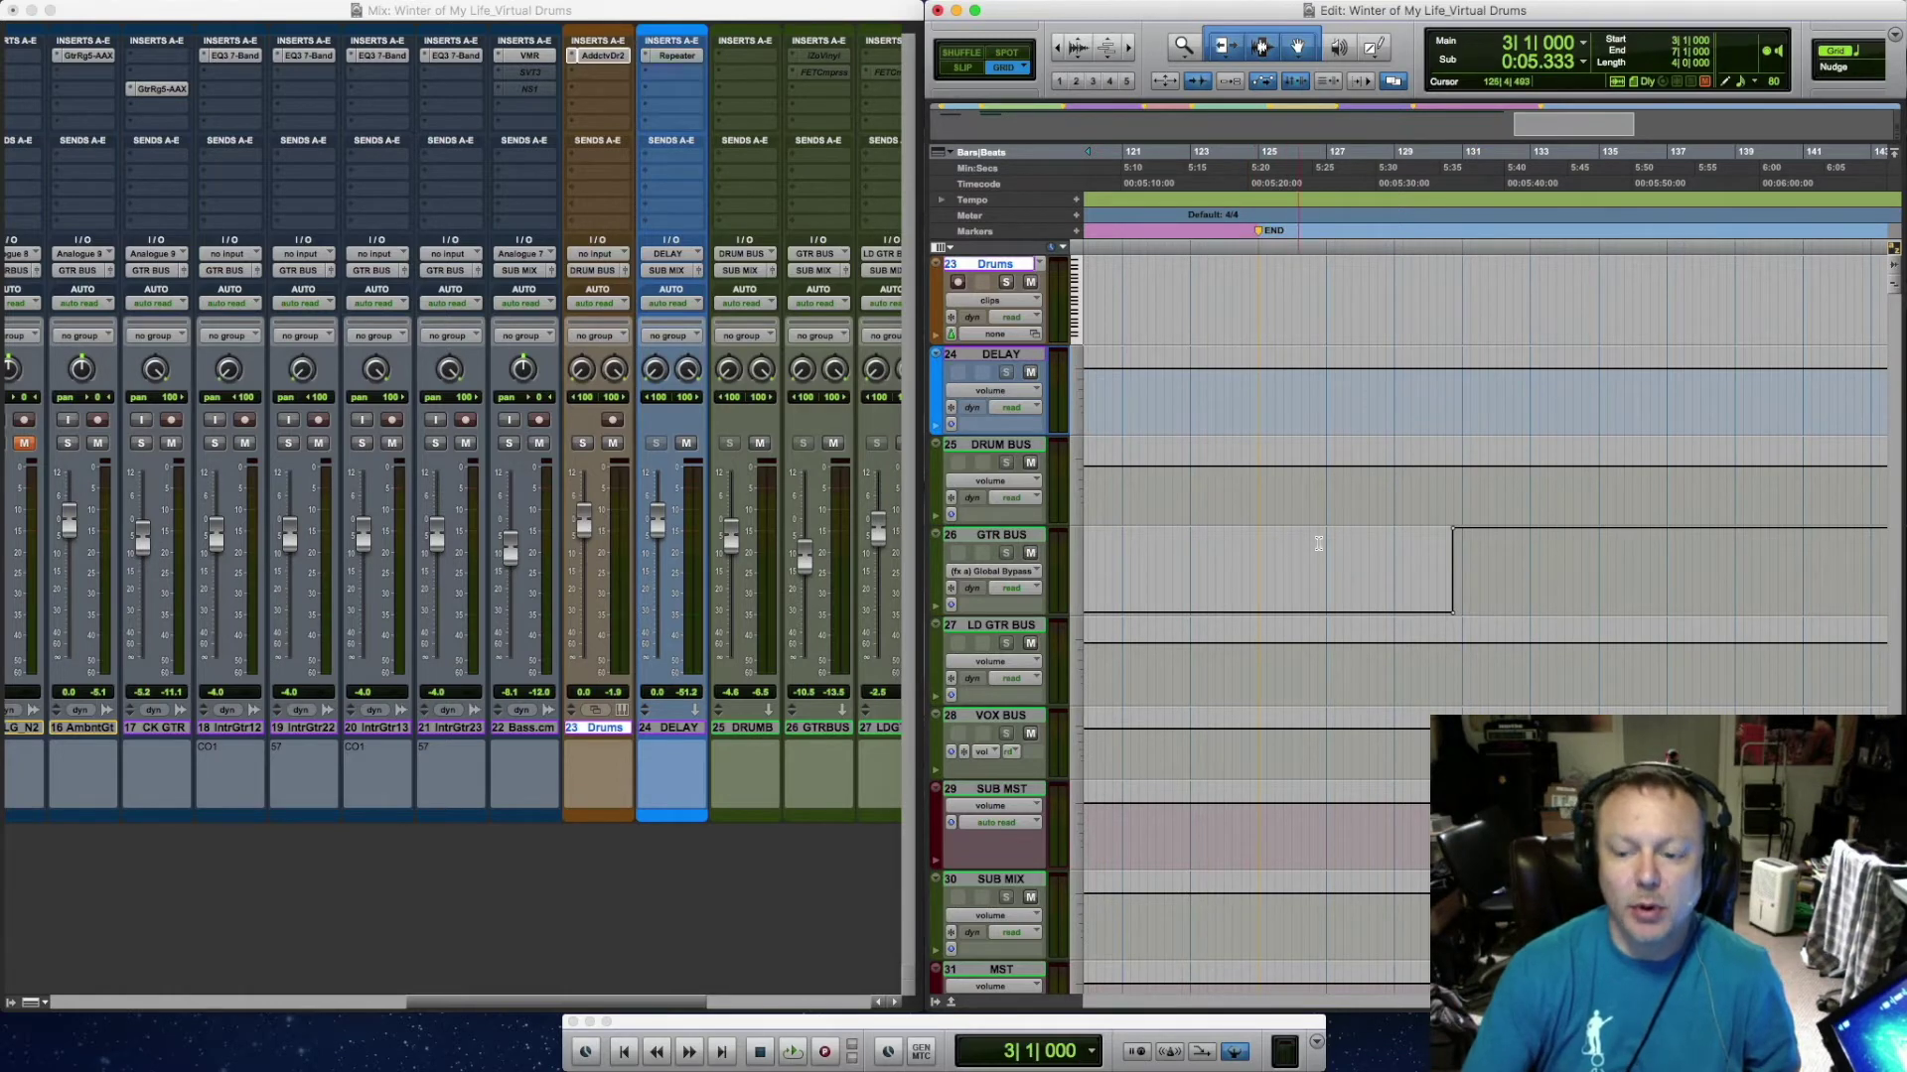
Loop the bar-3 clip until the next clip at bar 11, then undo the loop
{"action": "left_click_drag", "start_coordinate": [1562, 1003], "coordinate": [1127, 1008]}
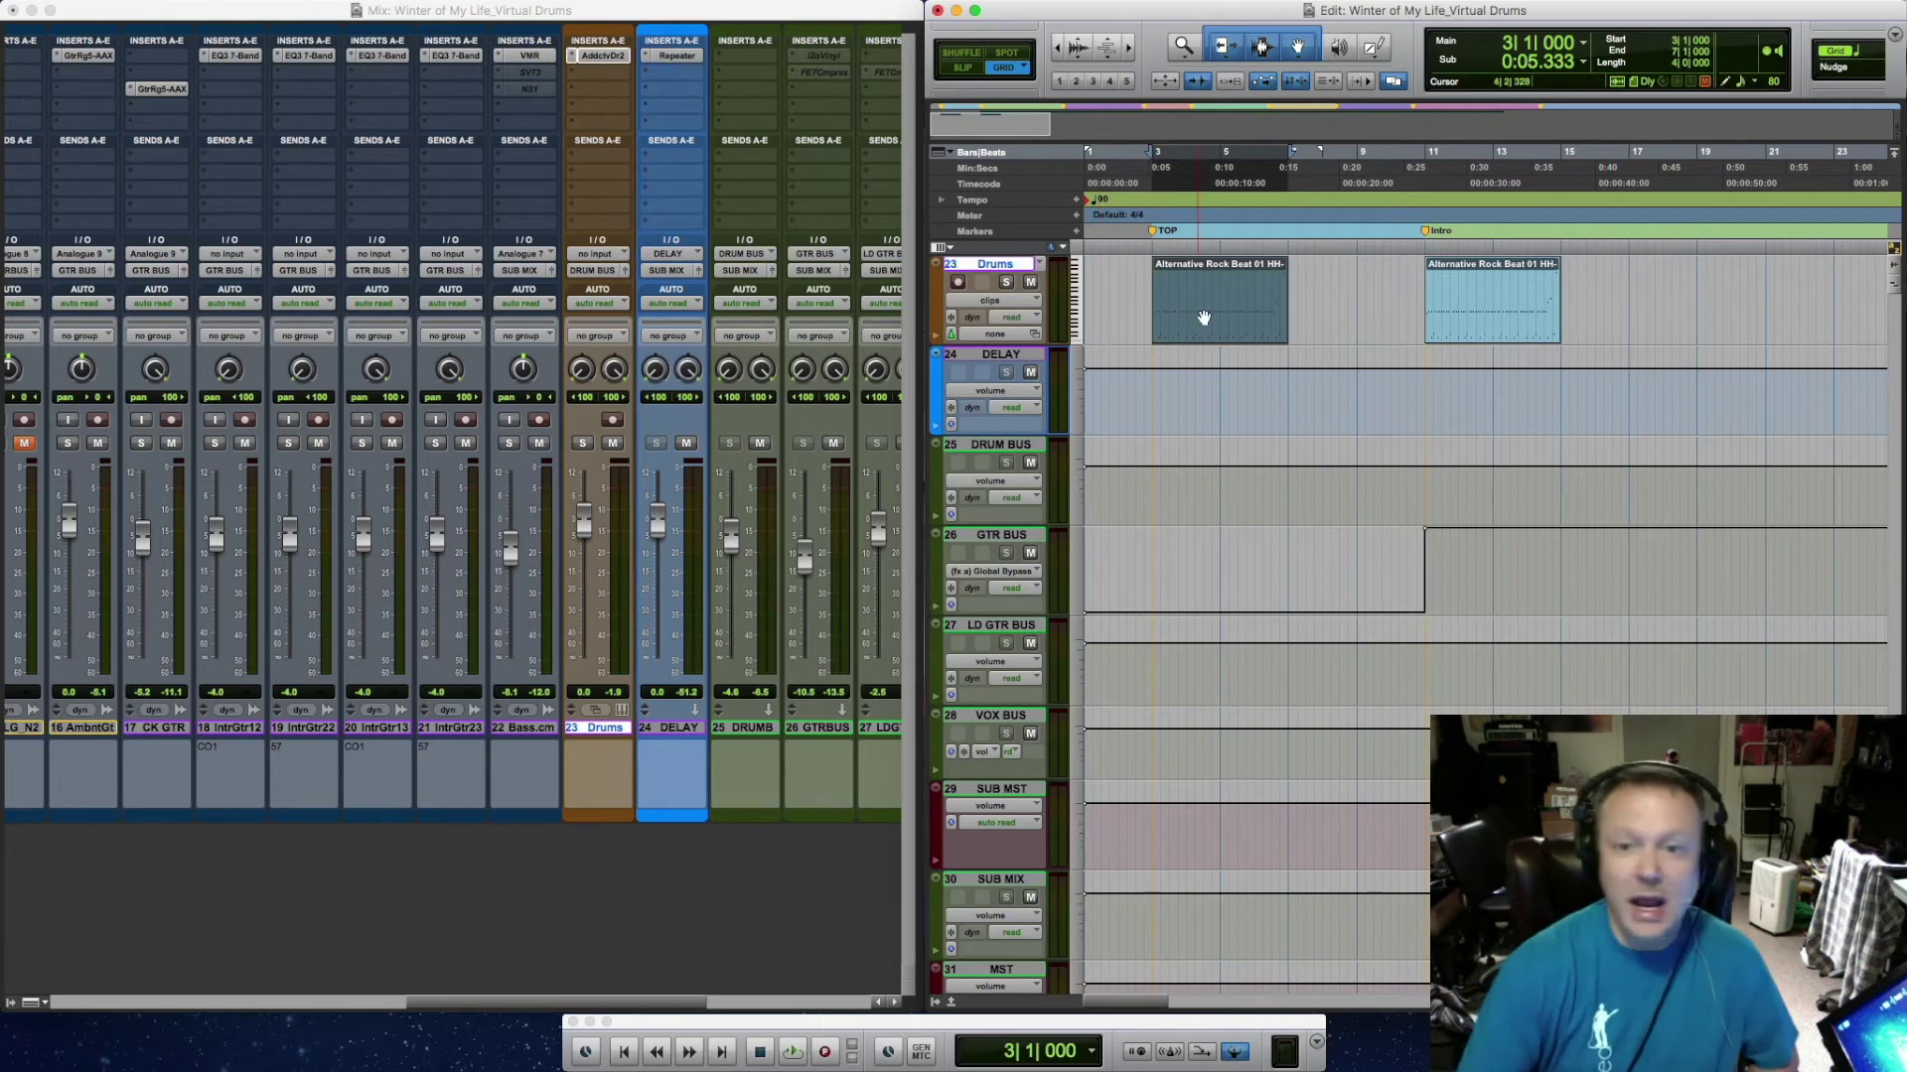
{"action": "right_click", "coordinate": [1229, 336]}
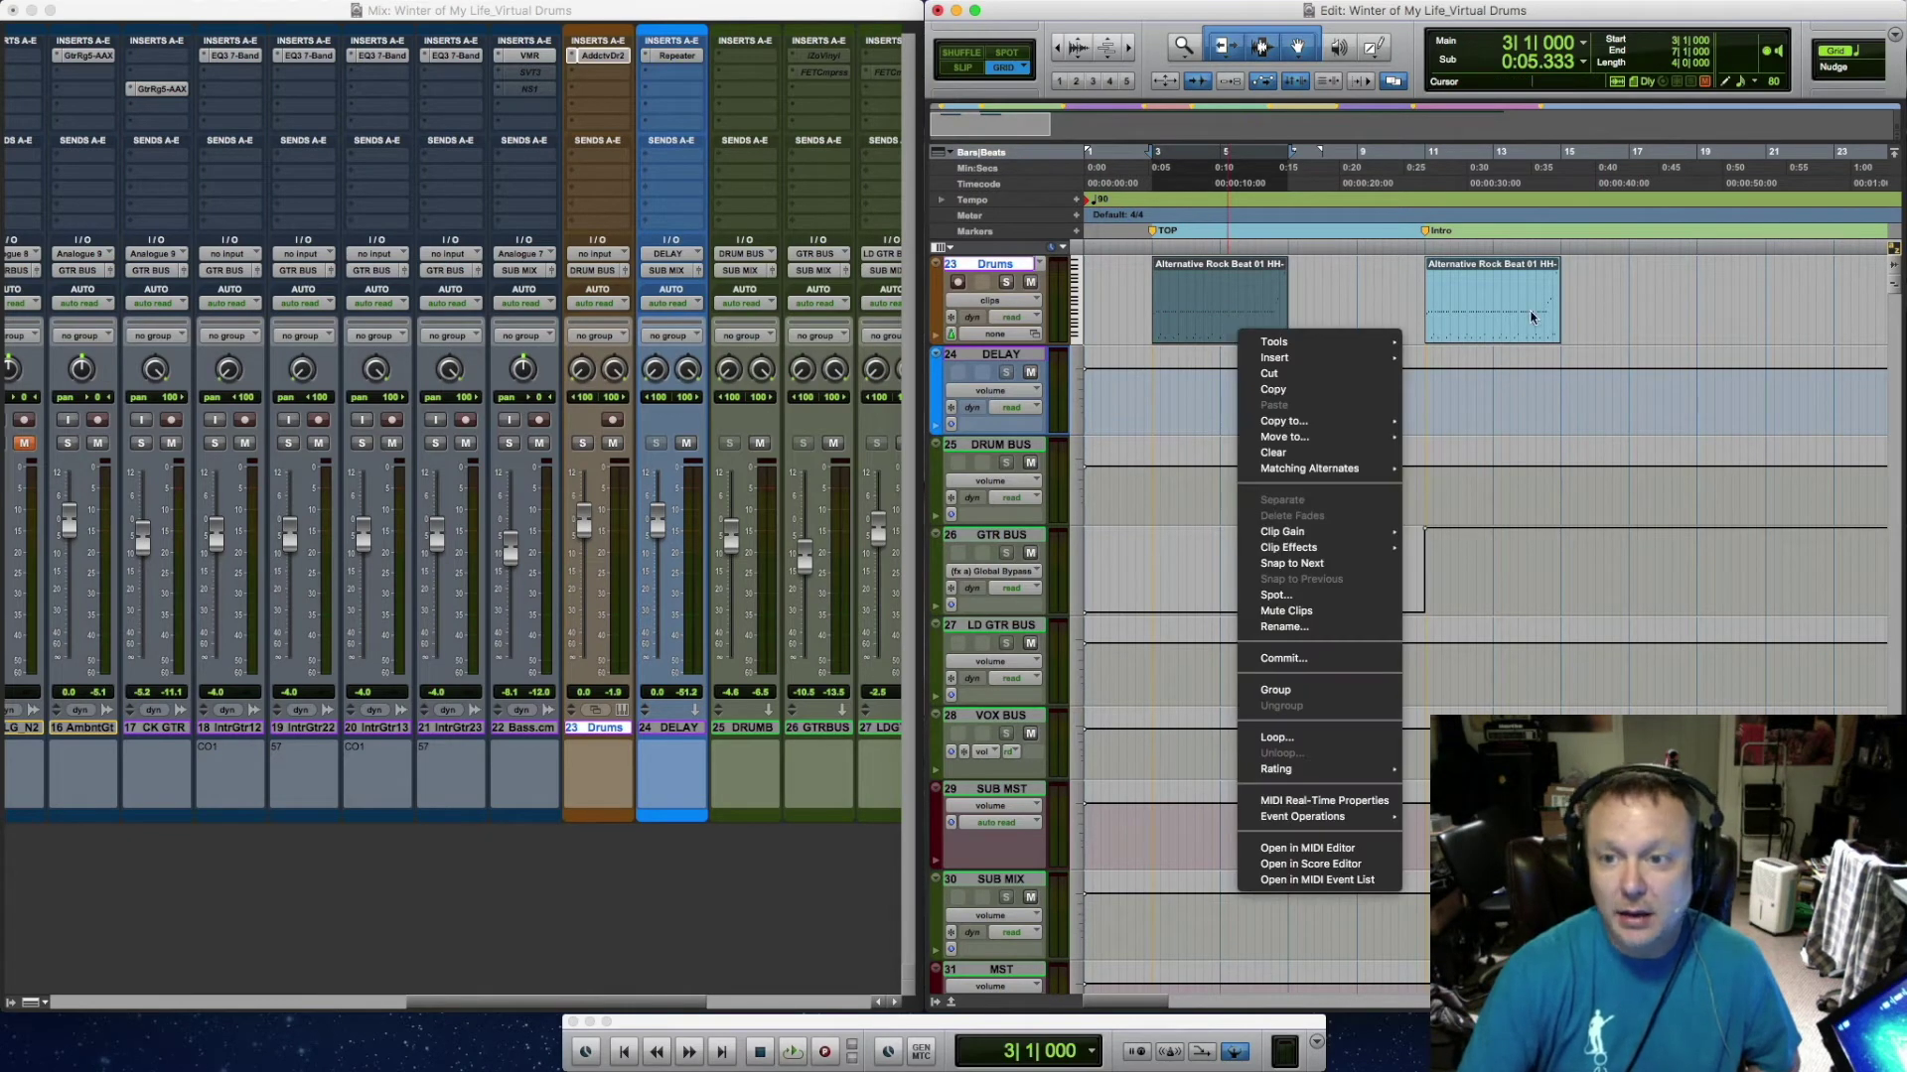
{"action": "left_click", "coordinate": [1308, 737]}
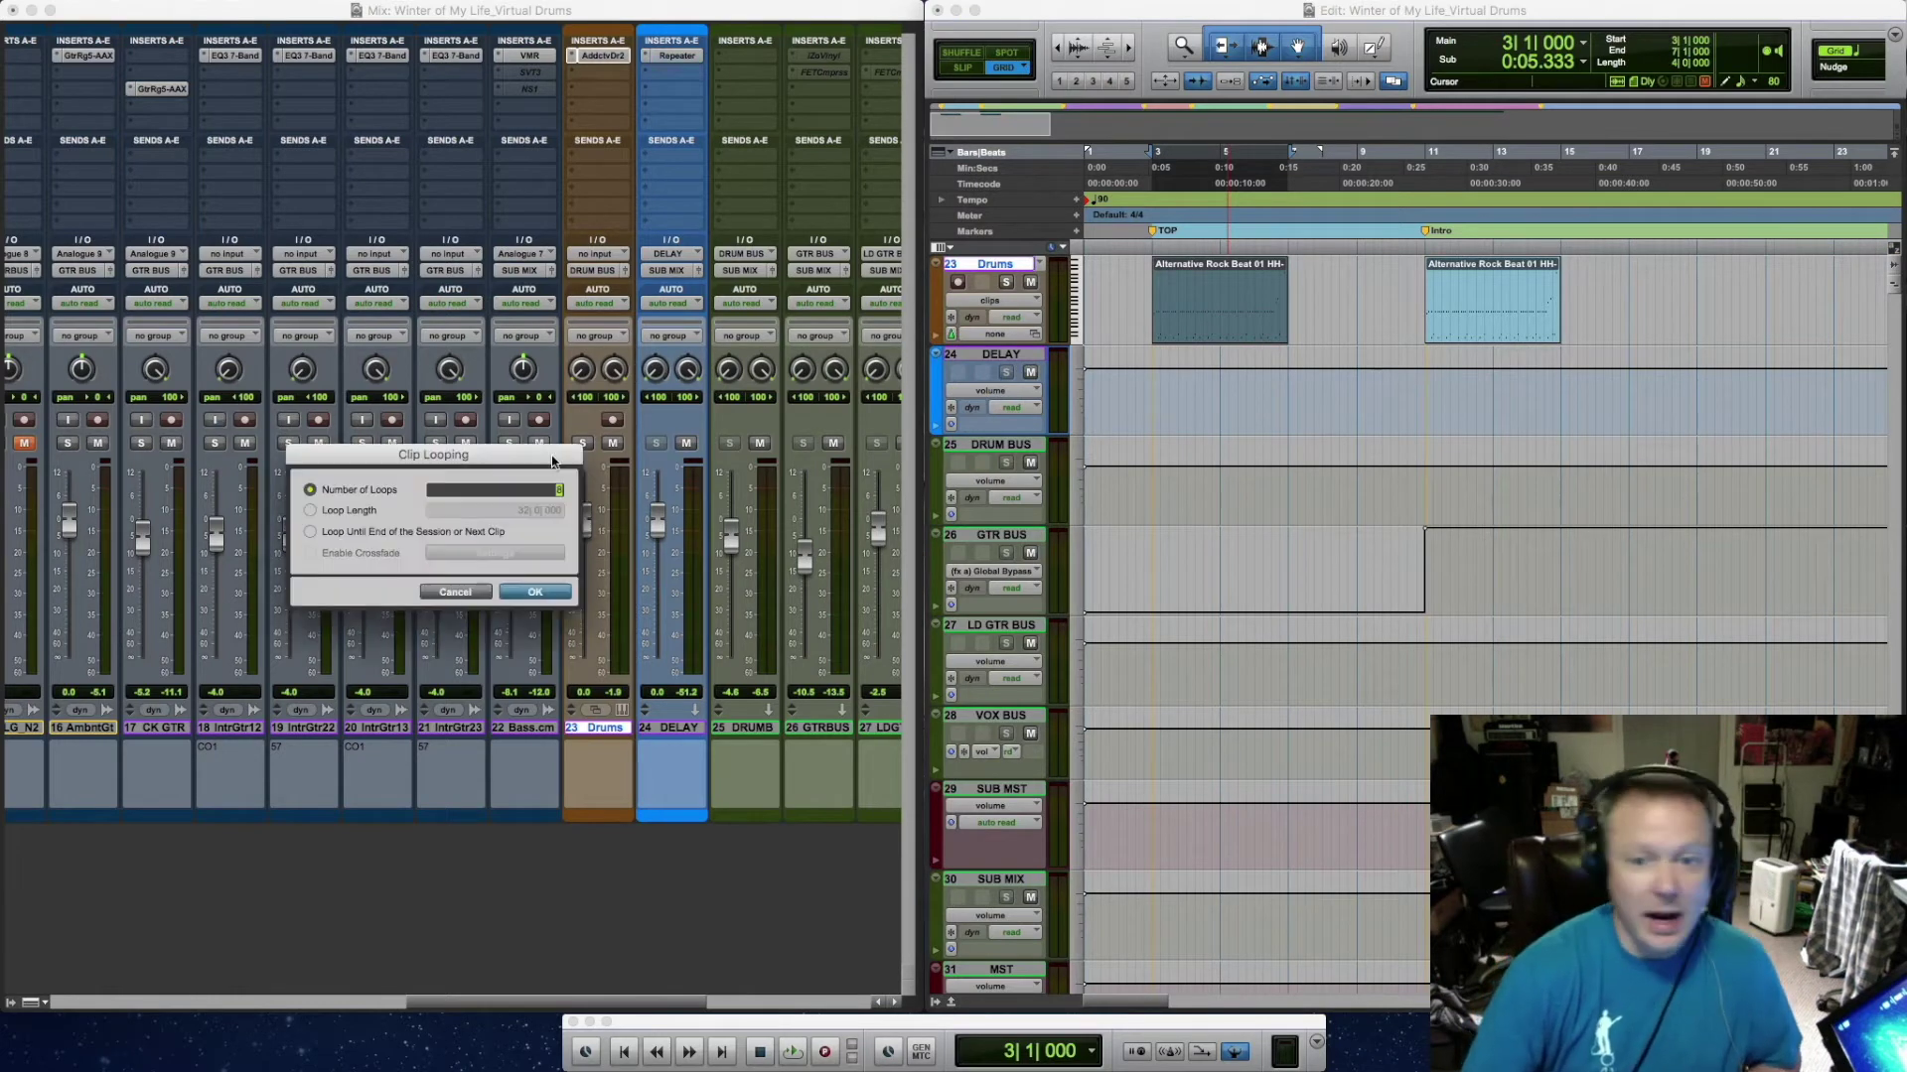
{"action": "left_click_drag", "start_coordinate": [561, 459], "coordinate": [1420, 663]}
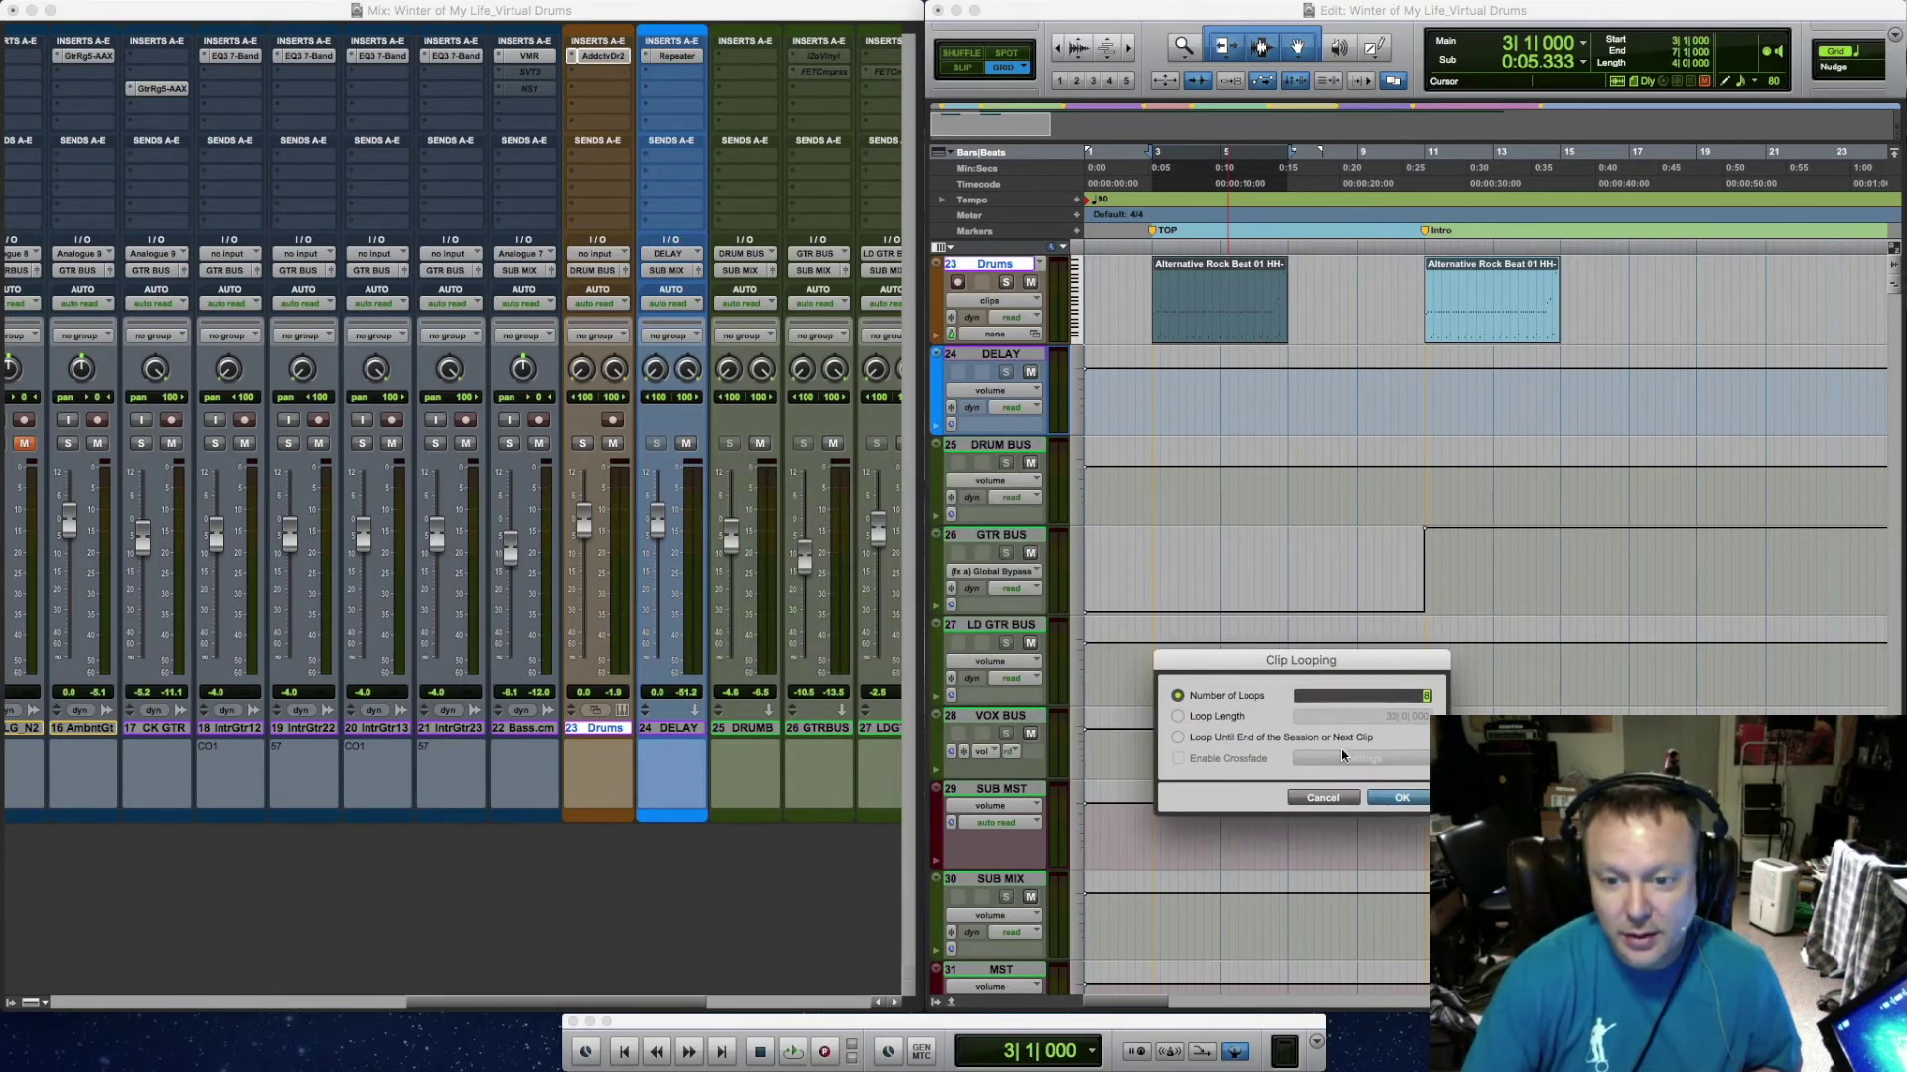
{"action": "left_click", "coordinate": [1178, 739]}
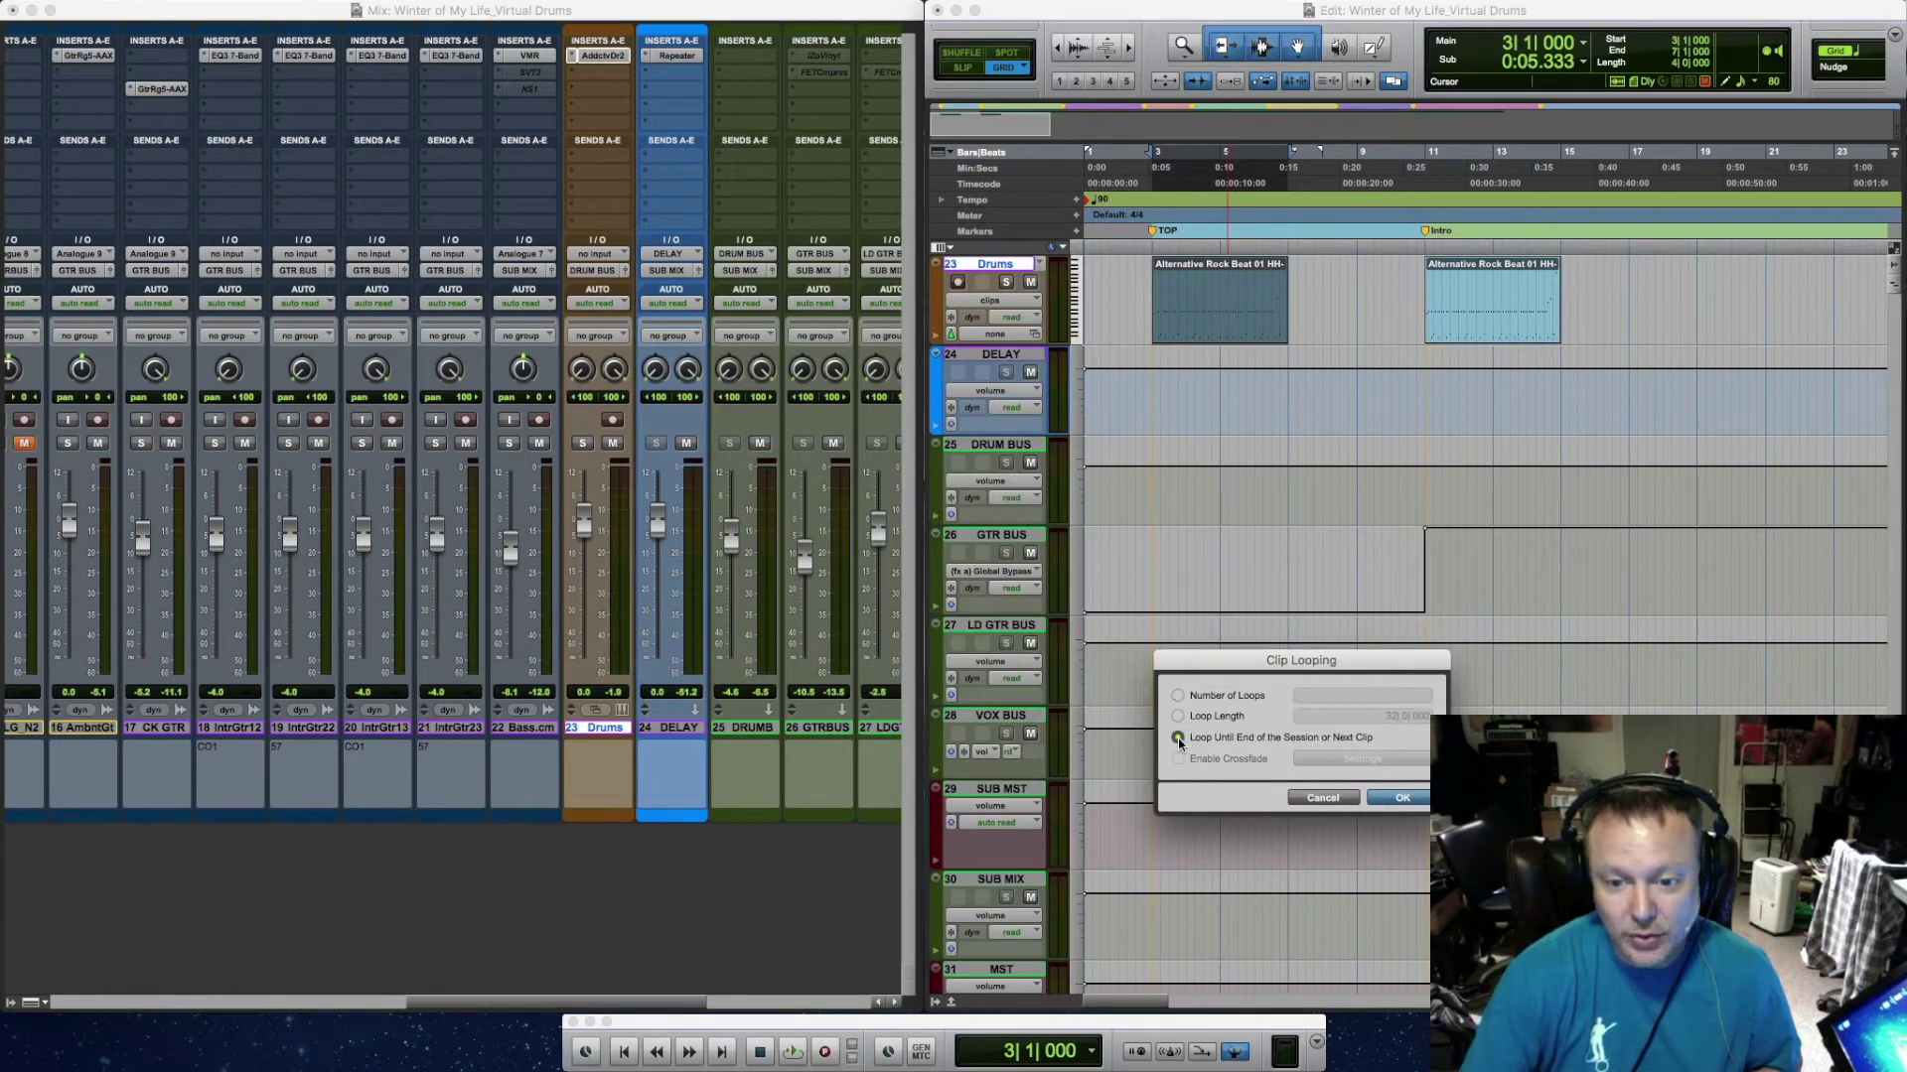
{"action": "left_click", "coordinate": [1390, 799]}
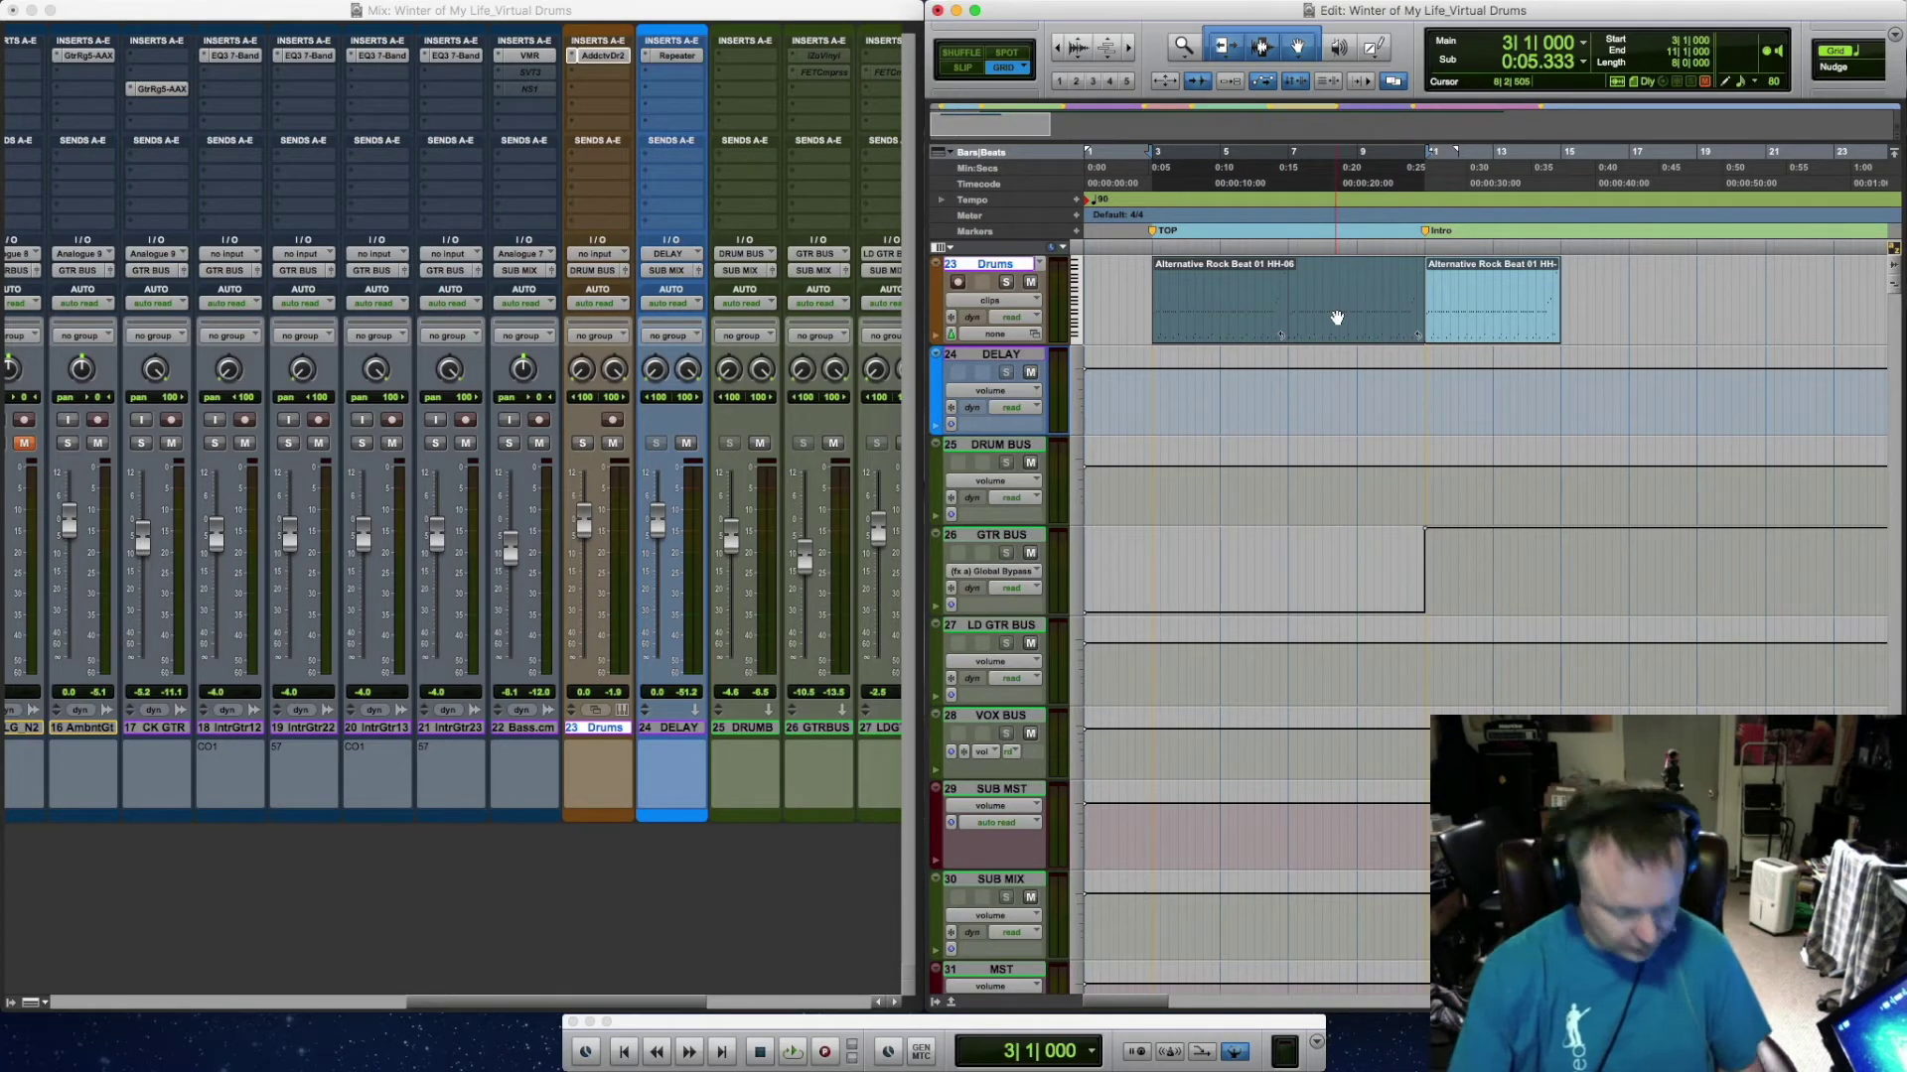
{"action": "key", "text": "super+z"}
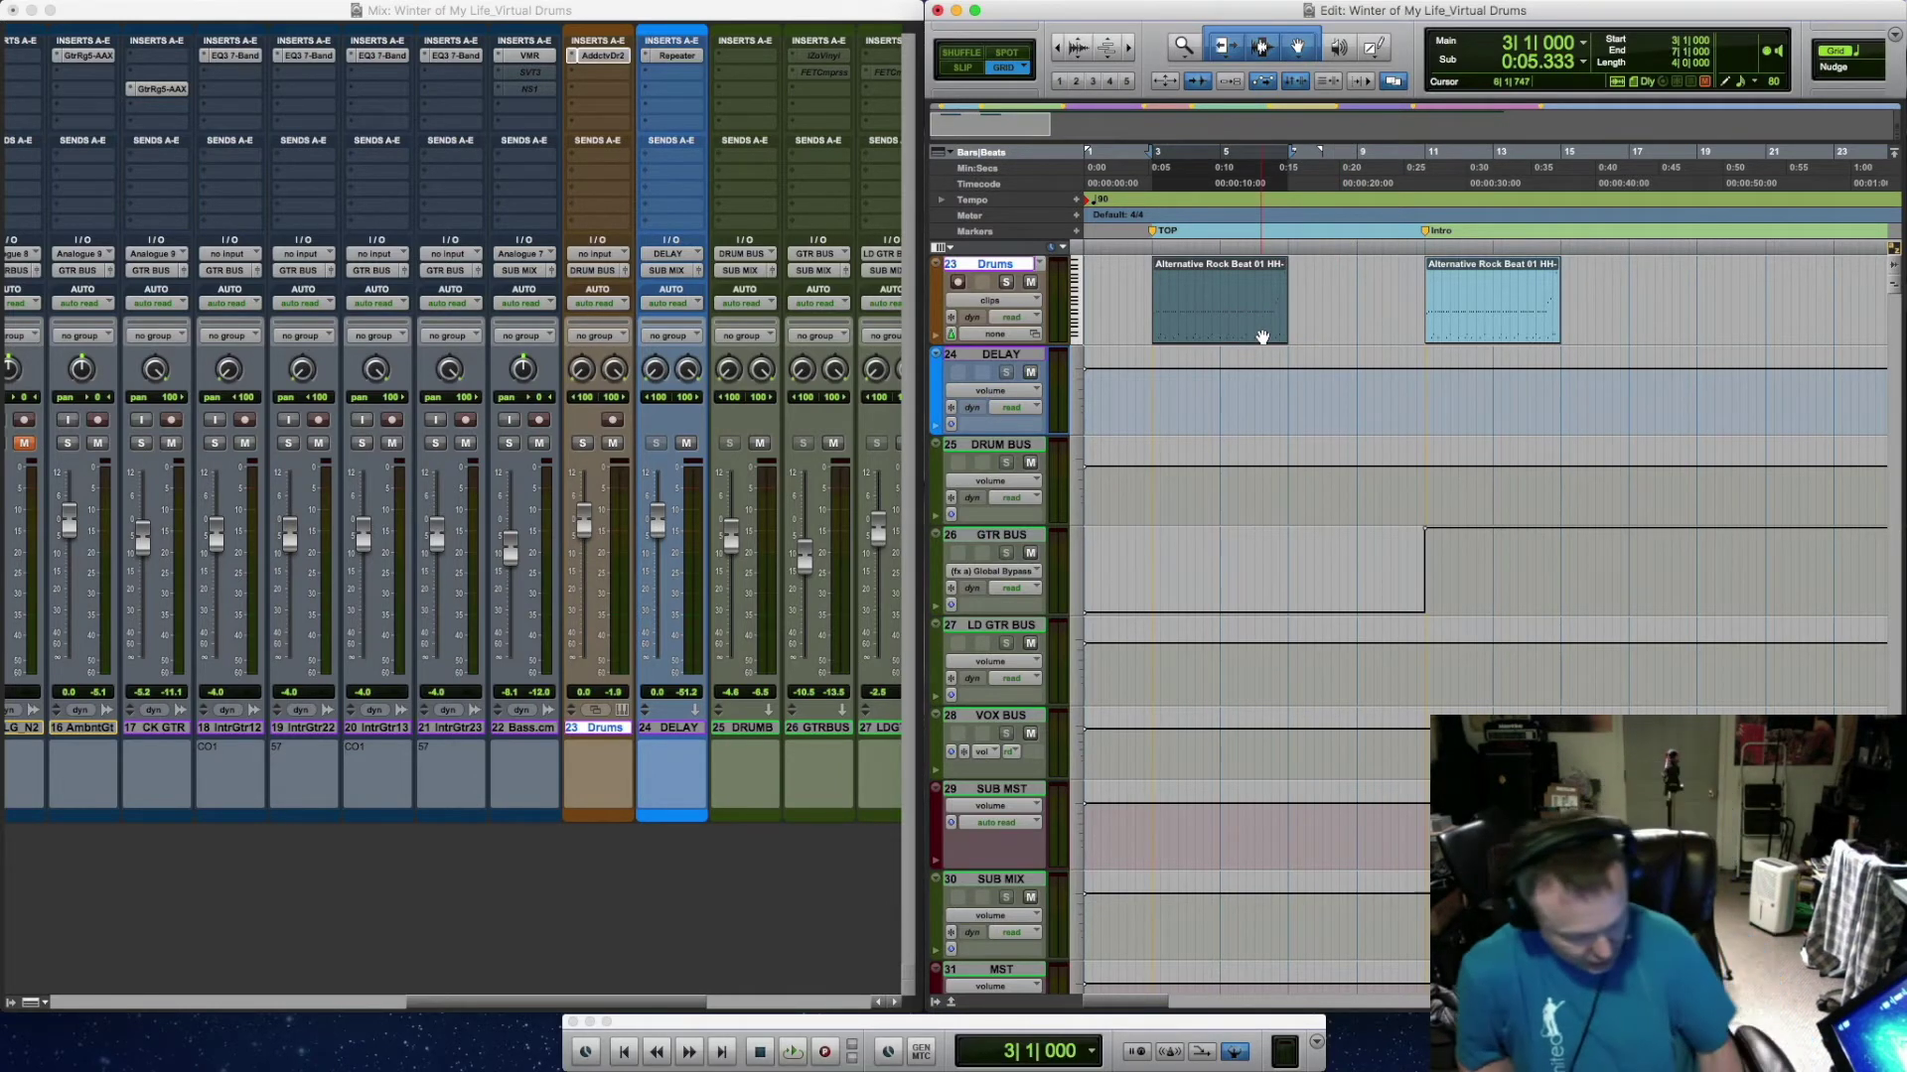
Duplicate the bar-3 clip into bars 7–11, then undo the duplicate
{"action": "key", "text": "super+d"}
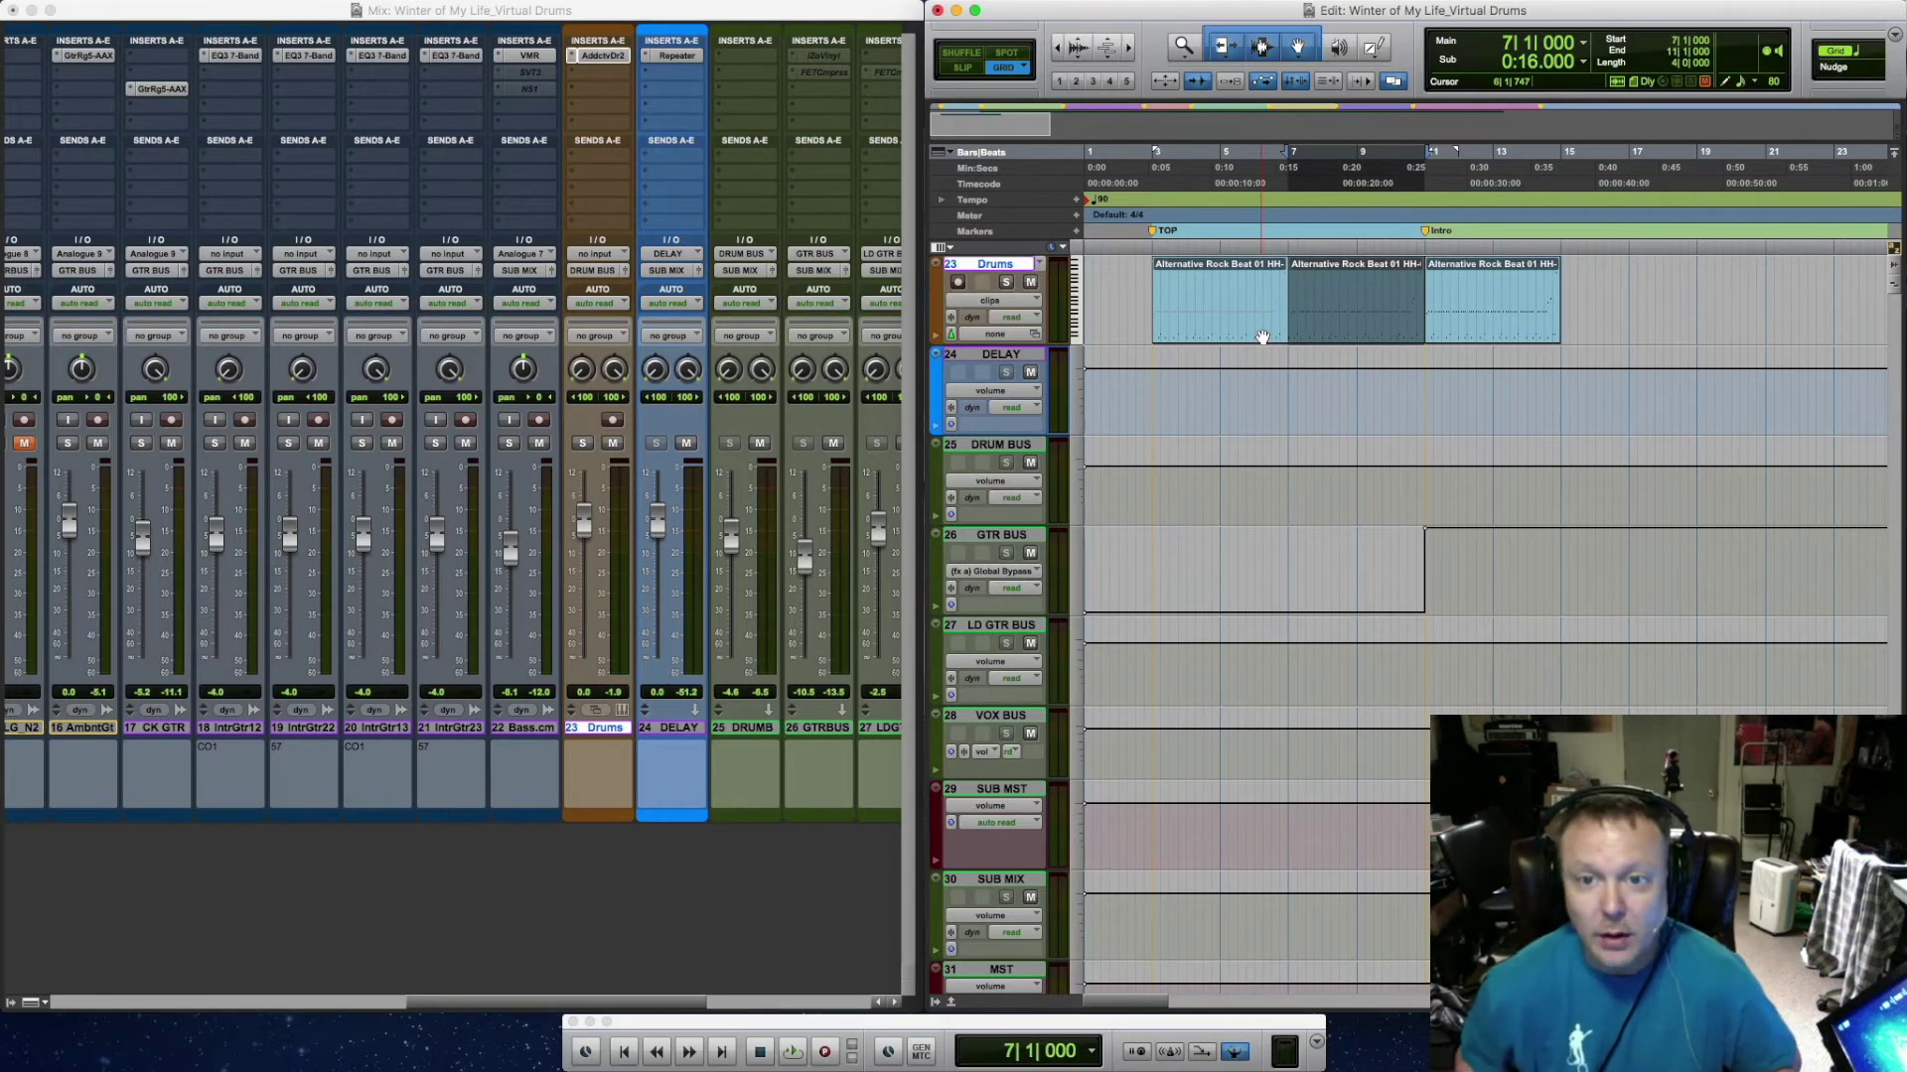
{"action": "key", "text": "super+z"}
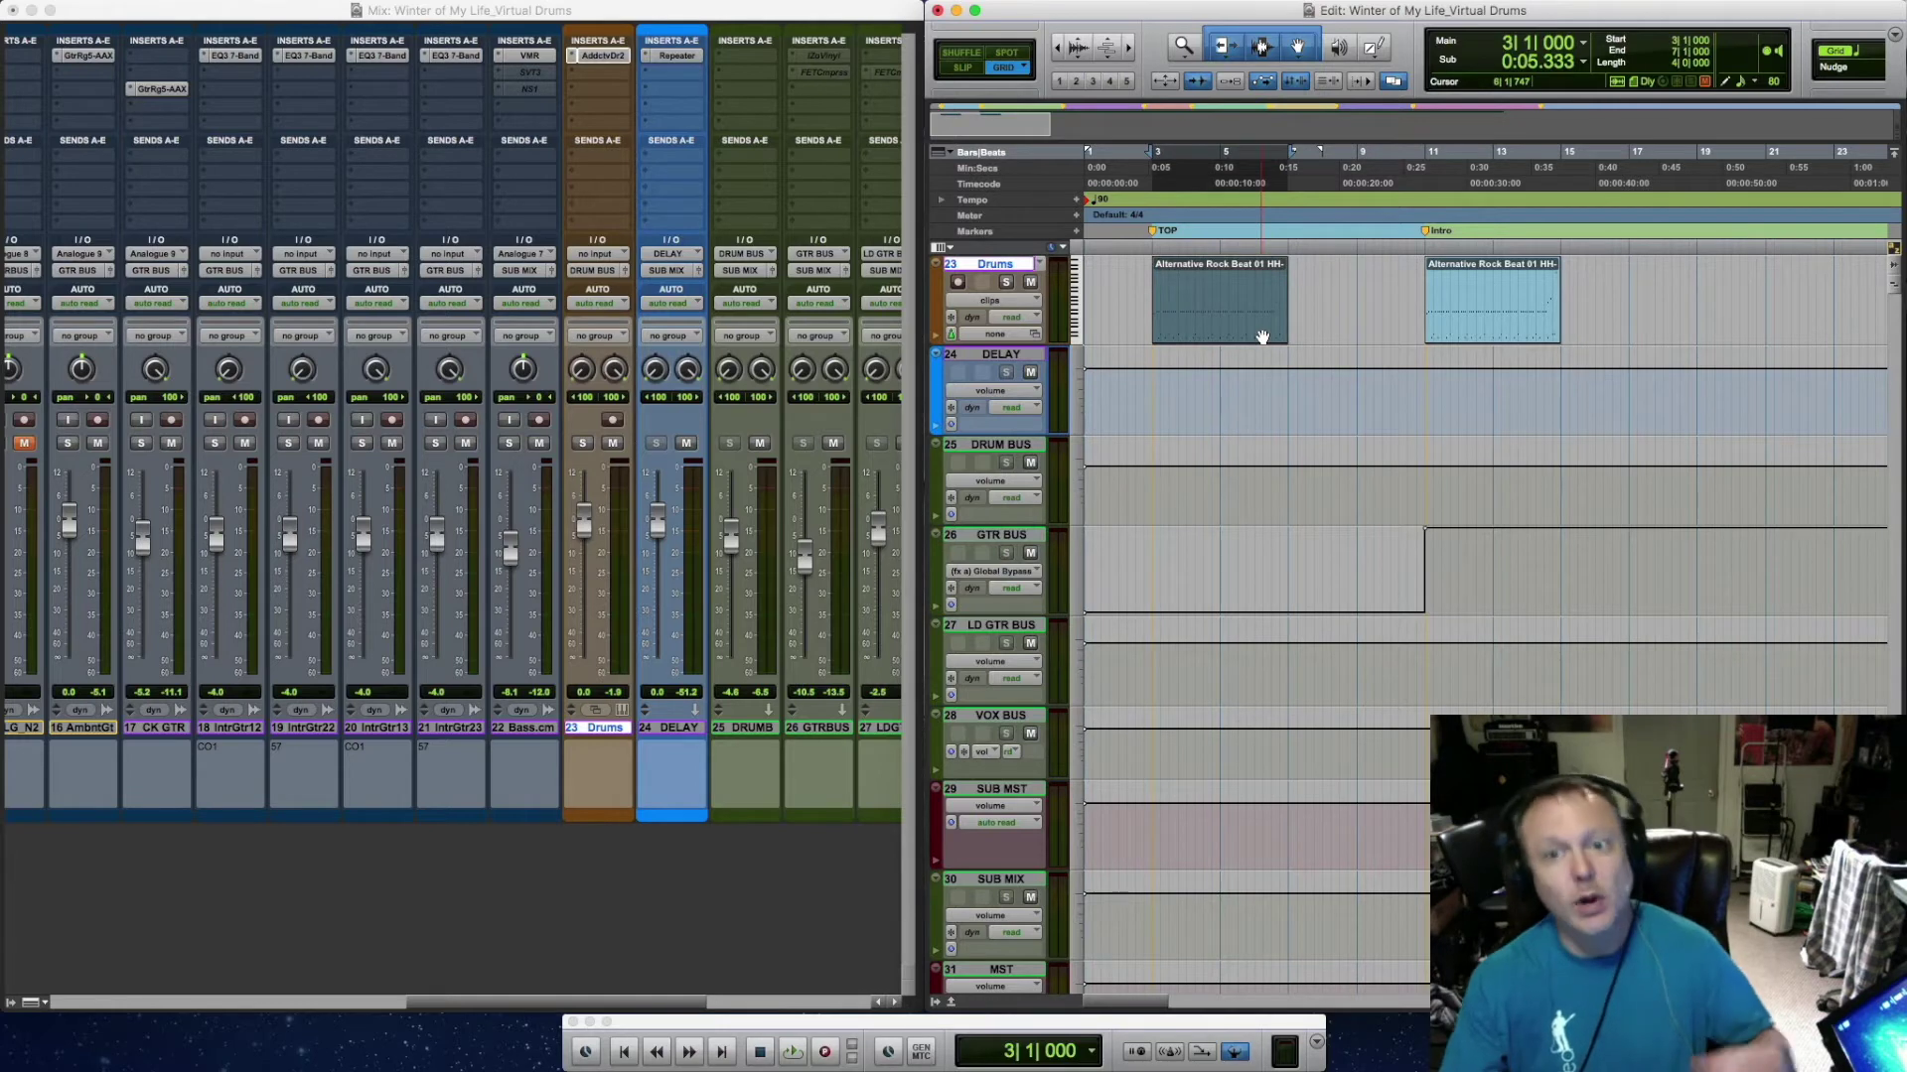
Copy the bar 3–7 drum notes so a second pass starts at bar 7, then close the editor
{"action": "double_click", "coordinate": [1262, 338]}
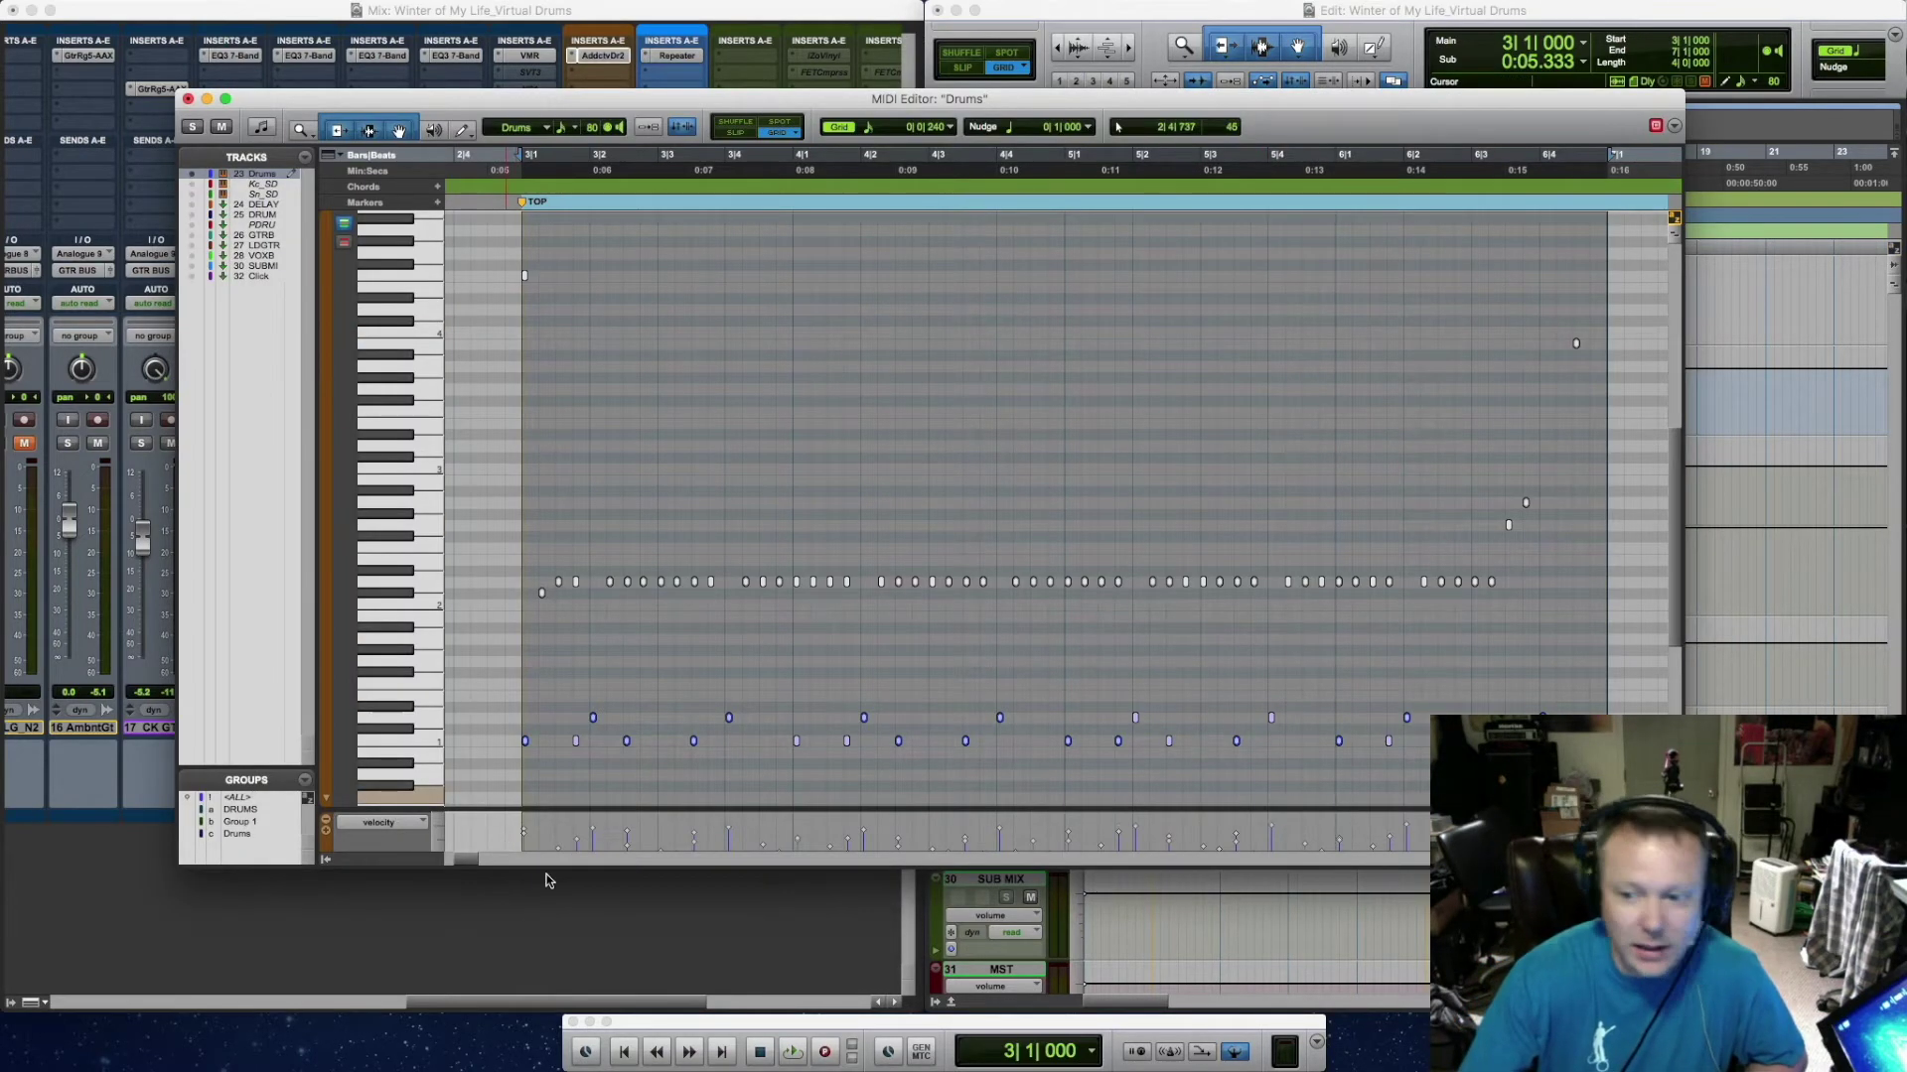
{"action": "key", "text": "super+bracketleft"}
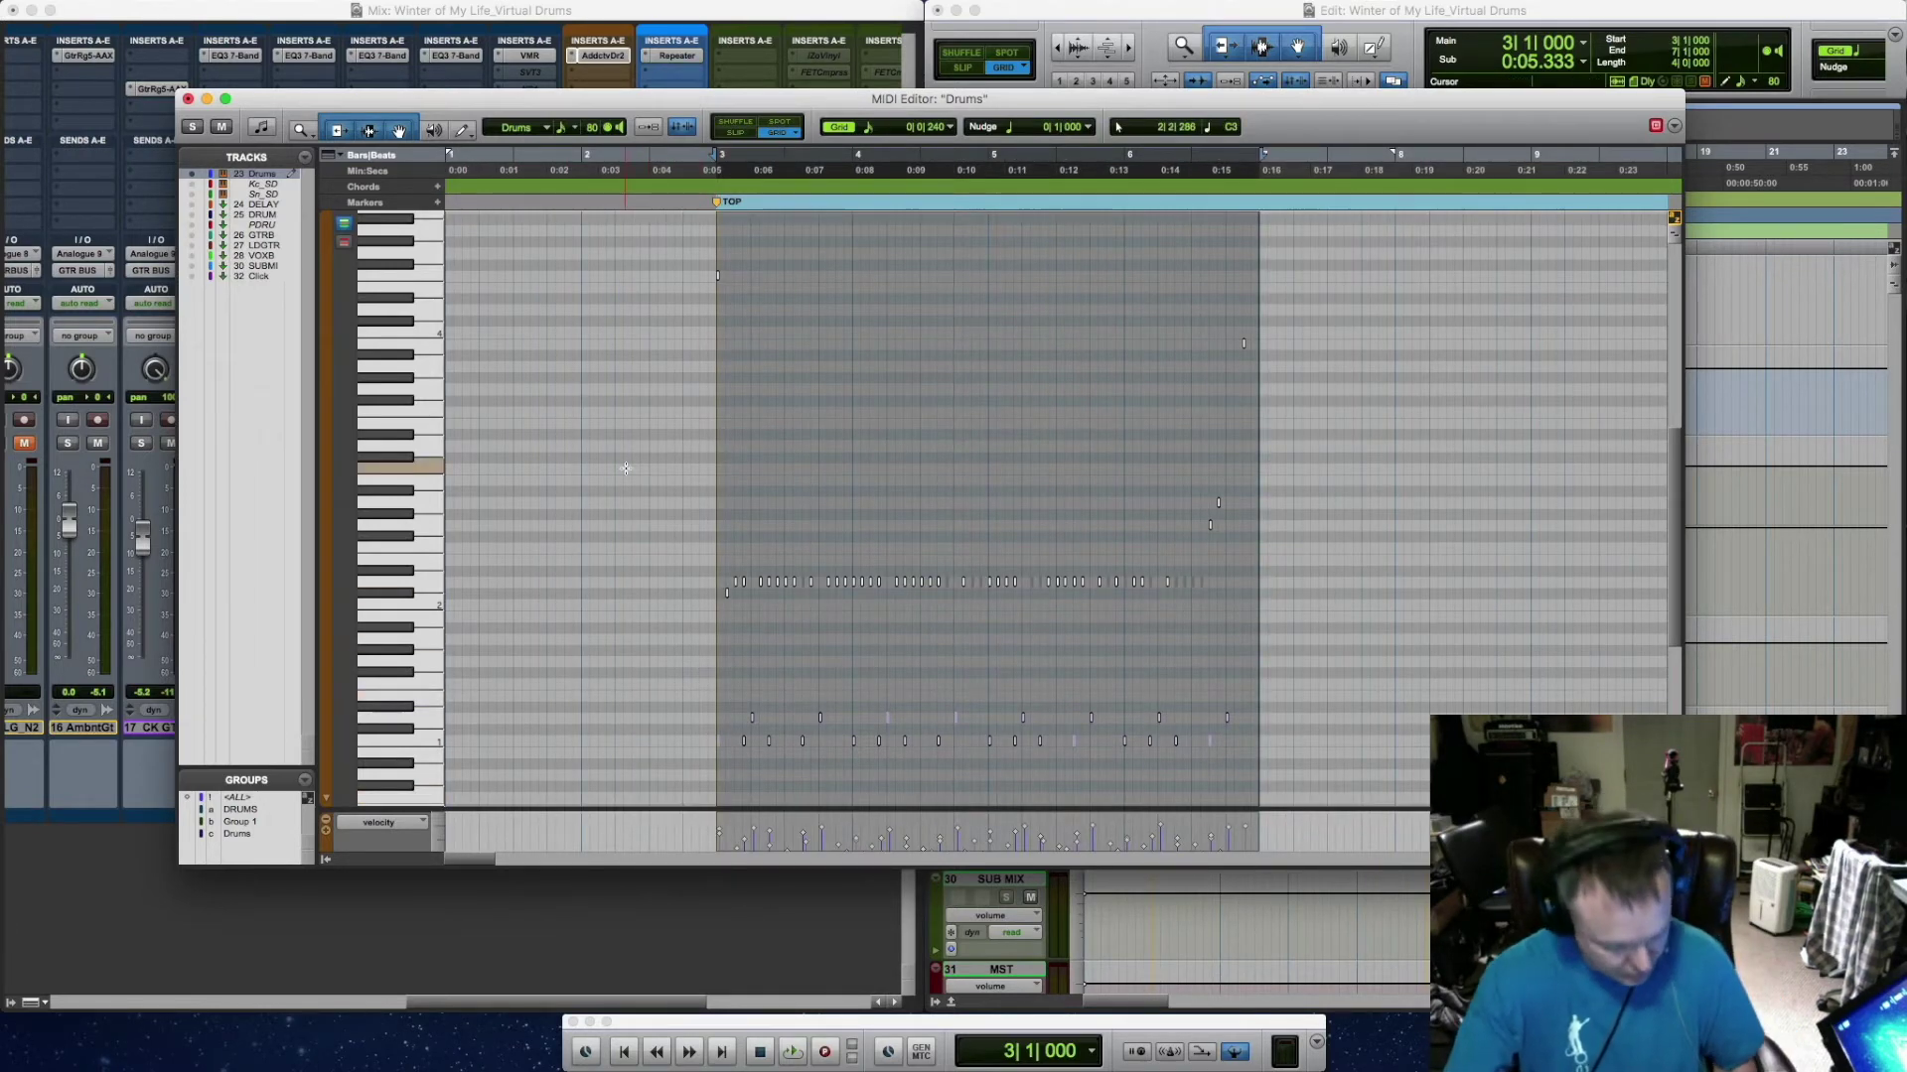
{"action": "left_click", "coordinate": [639, 435]}
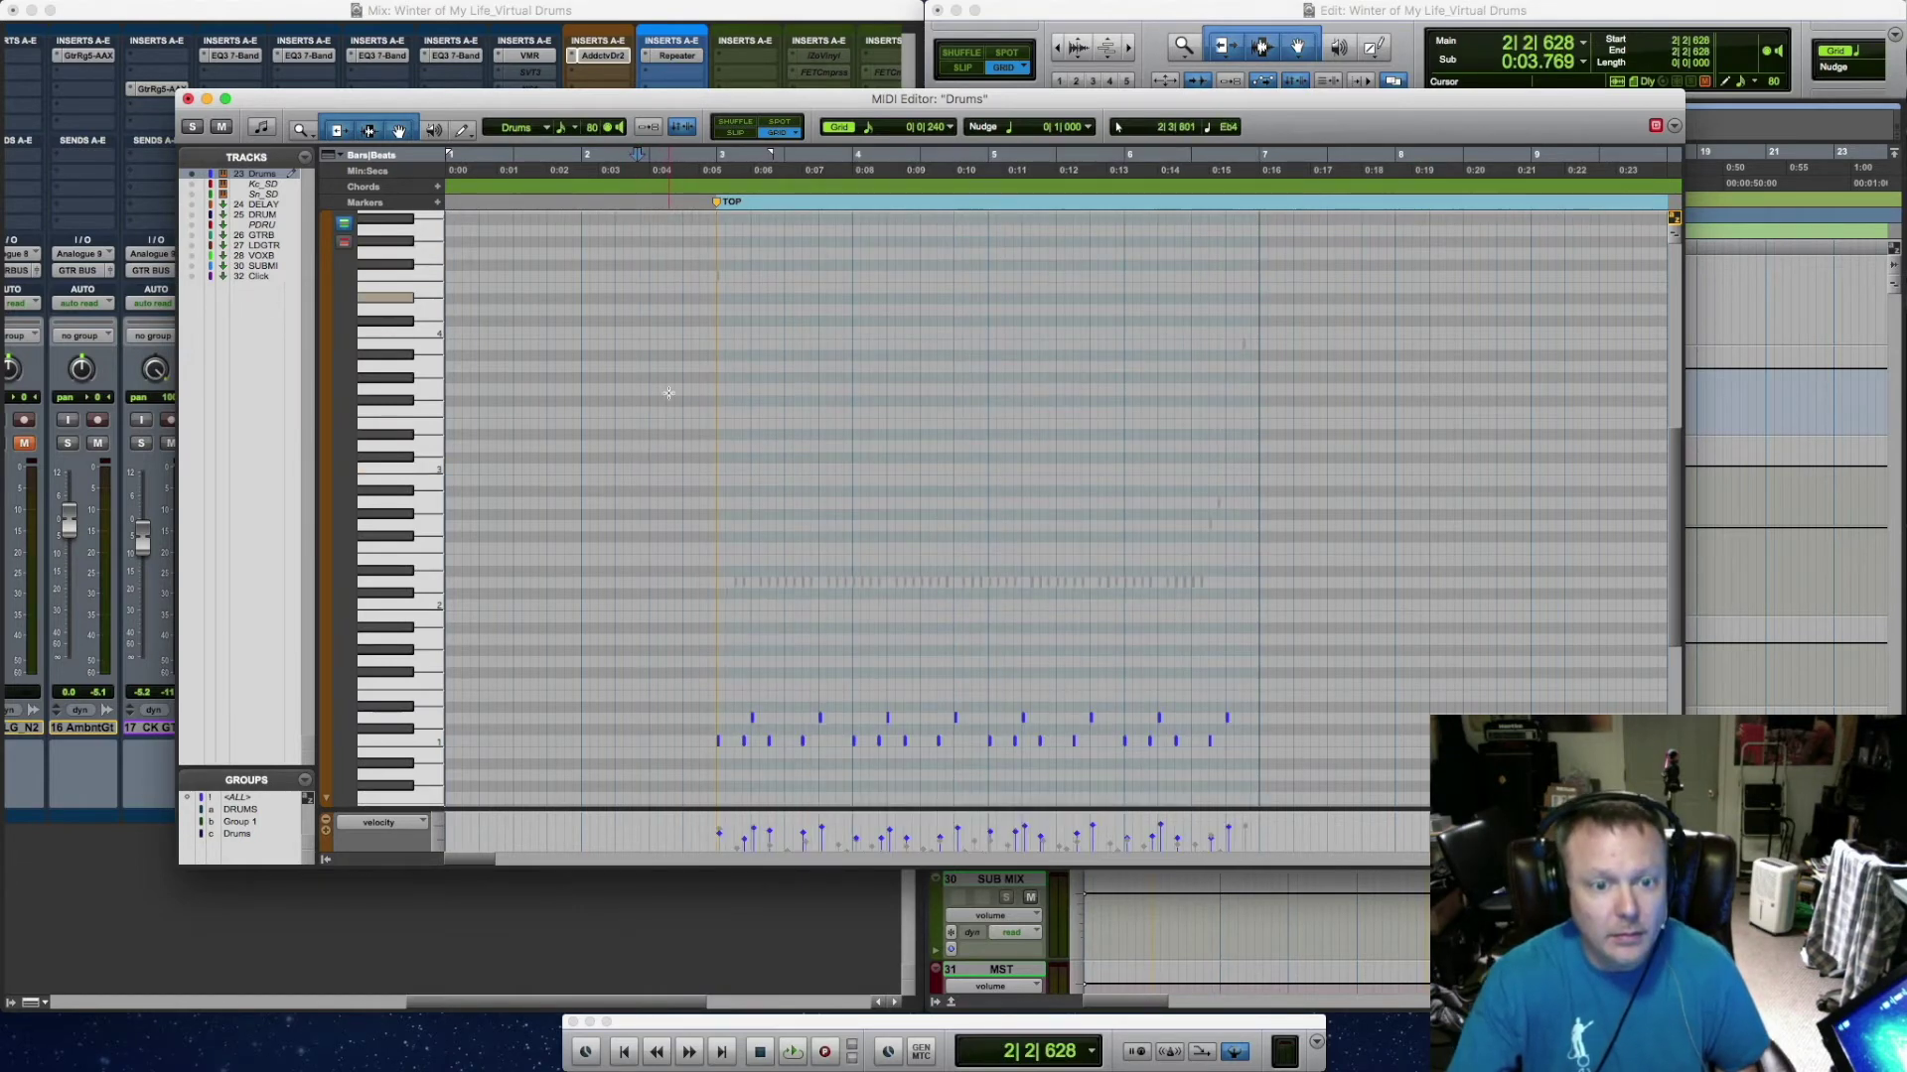
{"action": "left_click_drag", "start_coordinate": [700, 762], "coordinate": [1321, 679]}
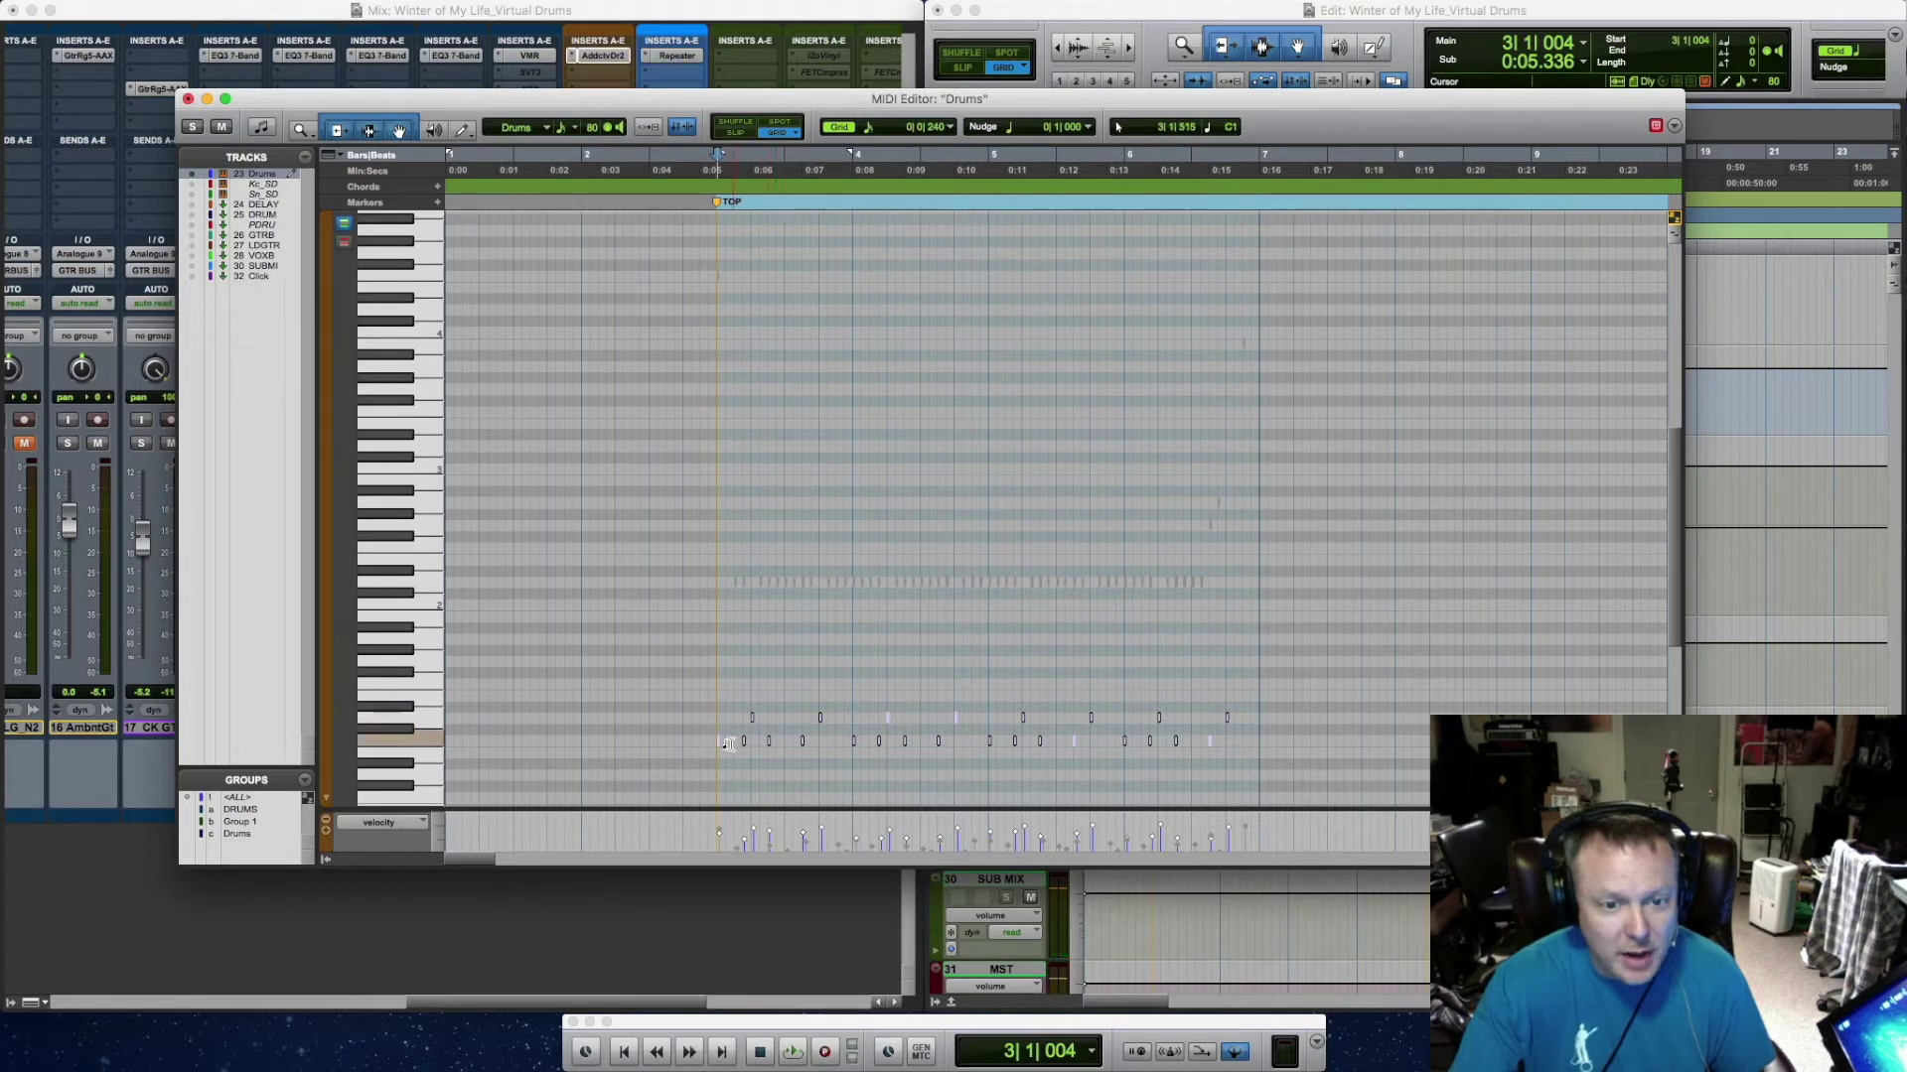
{"action": "left_click_drag", "start_coordinate": [724, 747], "coordinate": [719, 742]}
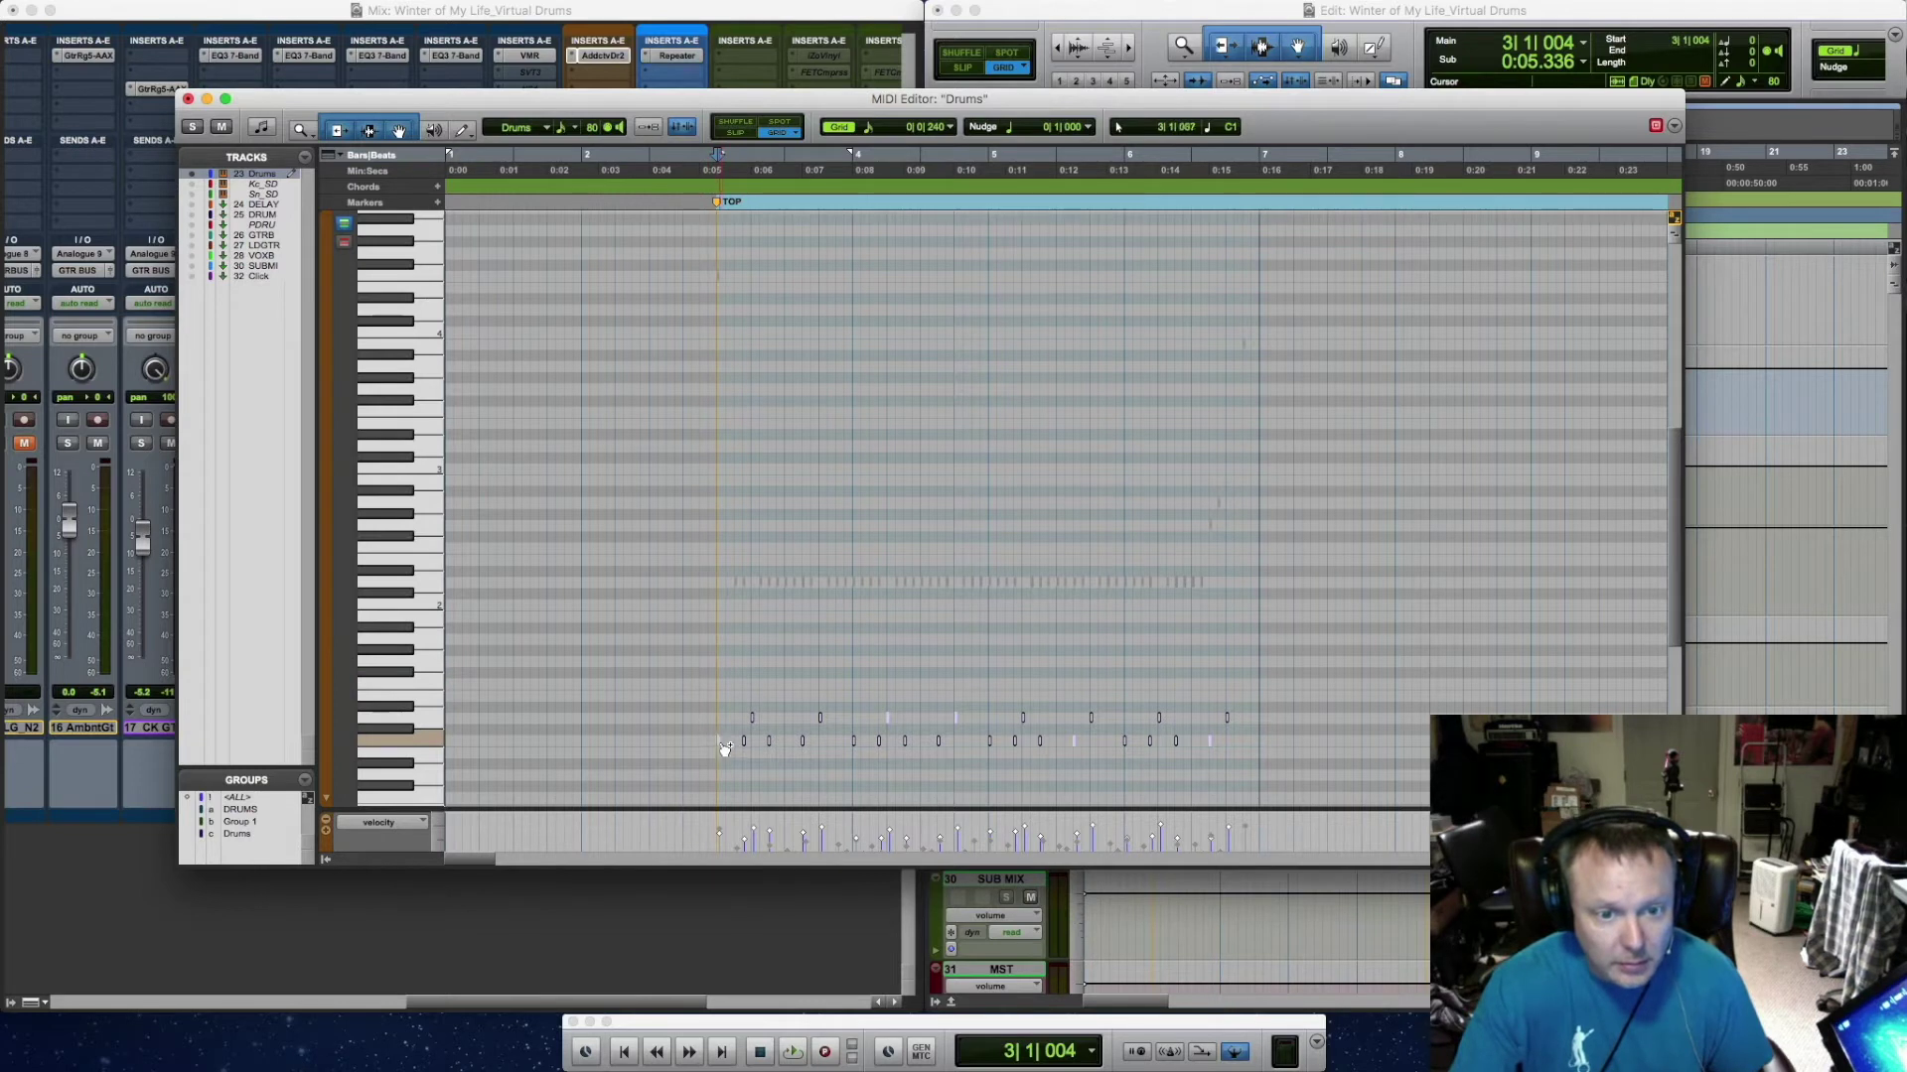
{"action": "left_click_drag", "start_coordinate": [724, 747], "coordinate": [1259, 741]}
{"action": "left_click", "coordinate": [1259, 741]}
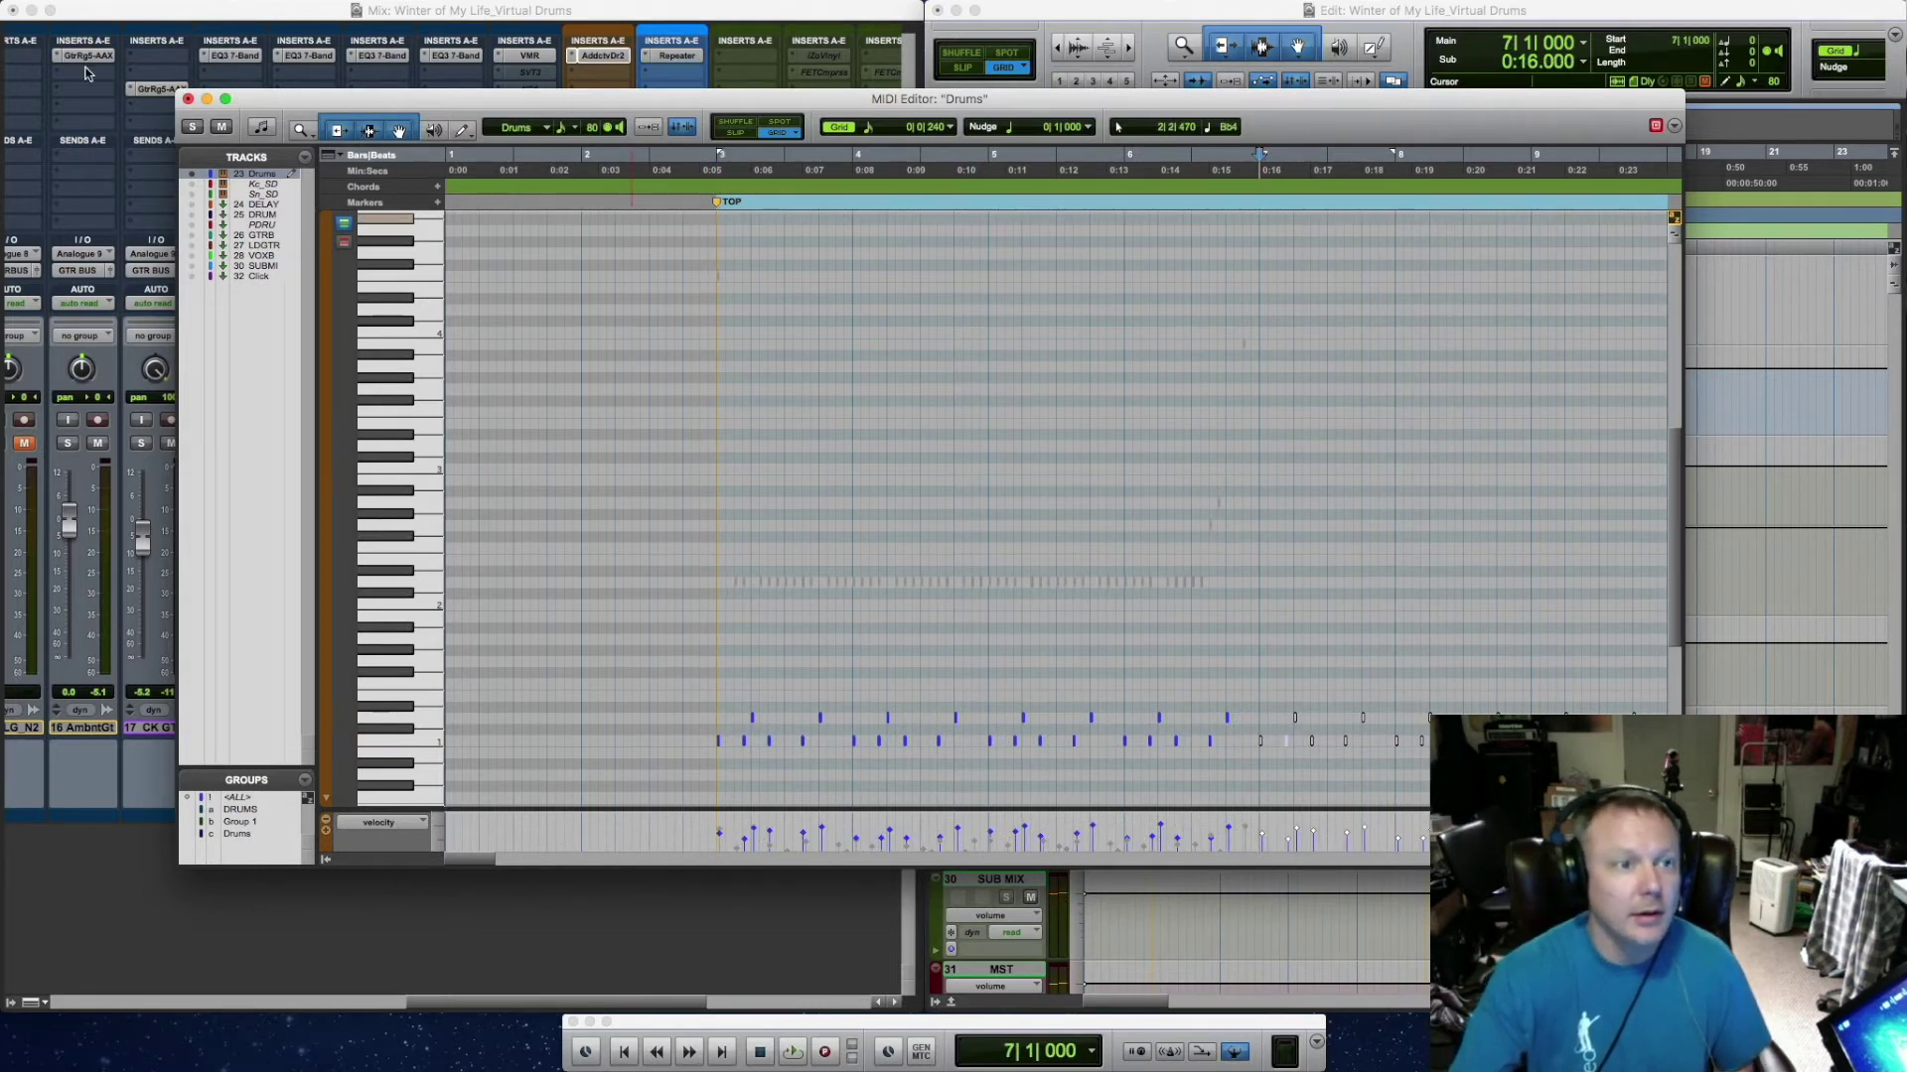
{"action": "left_click", "coordinate": [190, 99]}
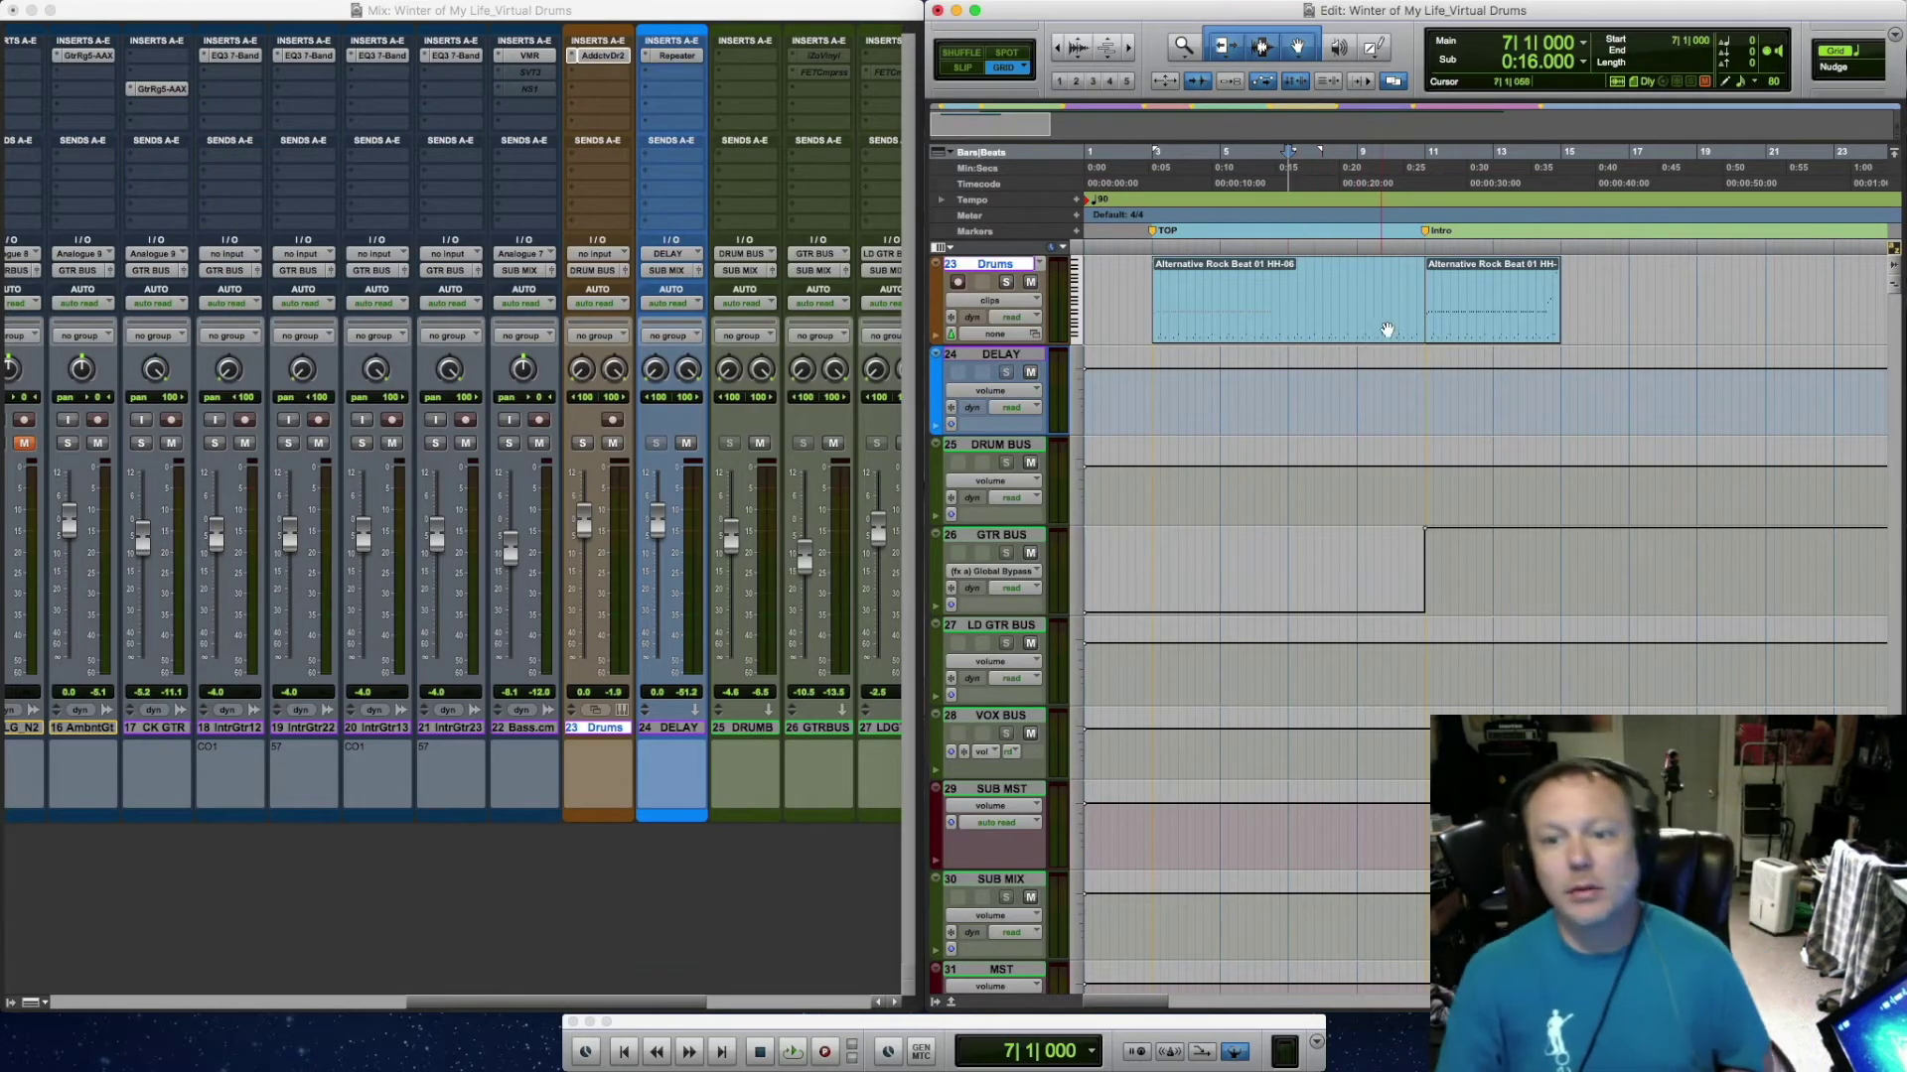
Reopen the drum notes, select those near the end of bar 10, and close the editor
{"action": "double_click", "coordinate": [1275, 330]}
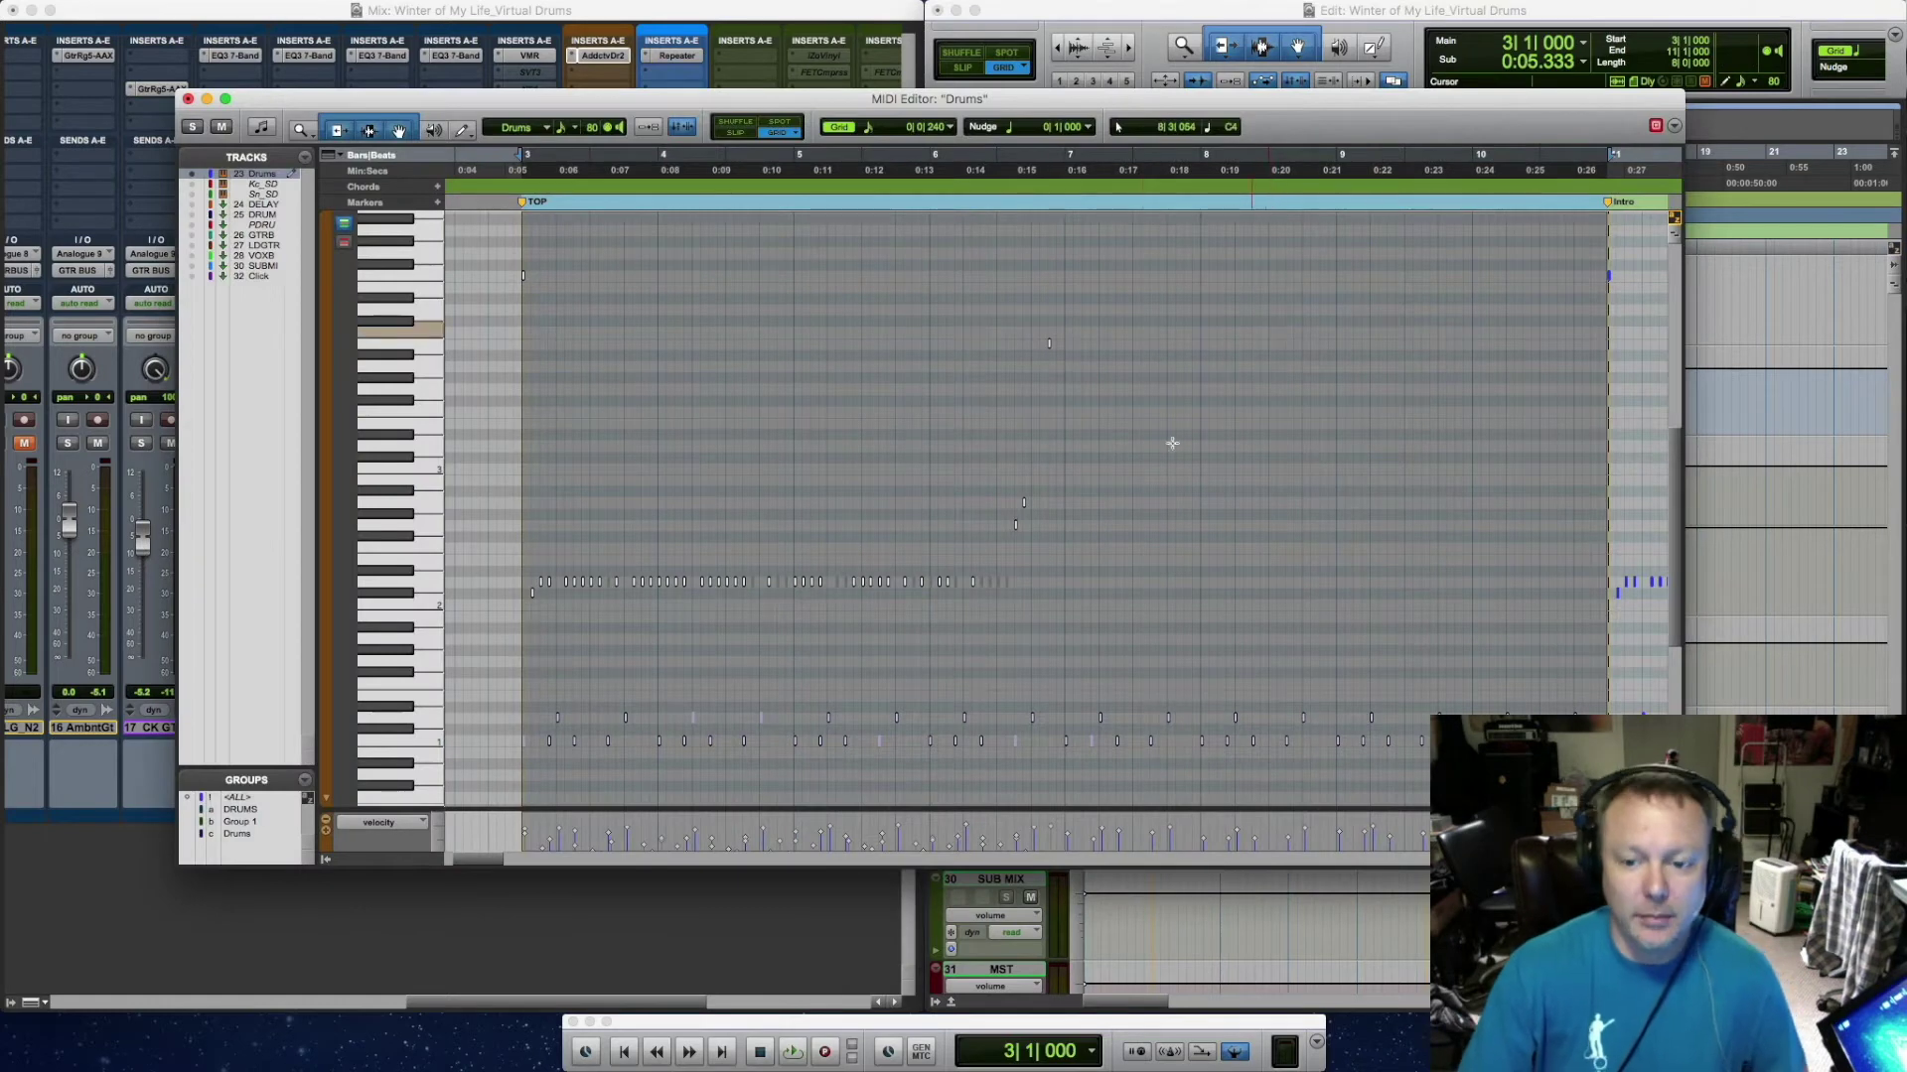
{"action": "left_click", "coordinate": [1249, 523]}
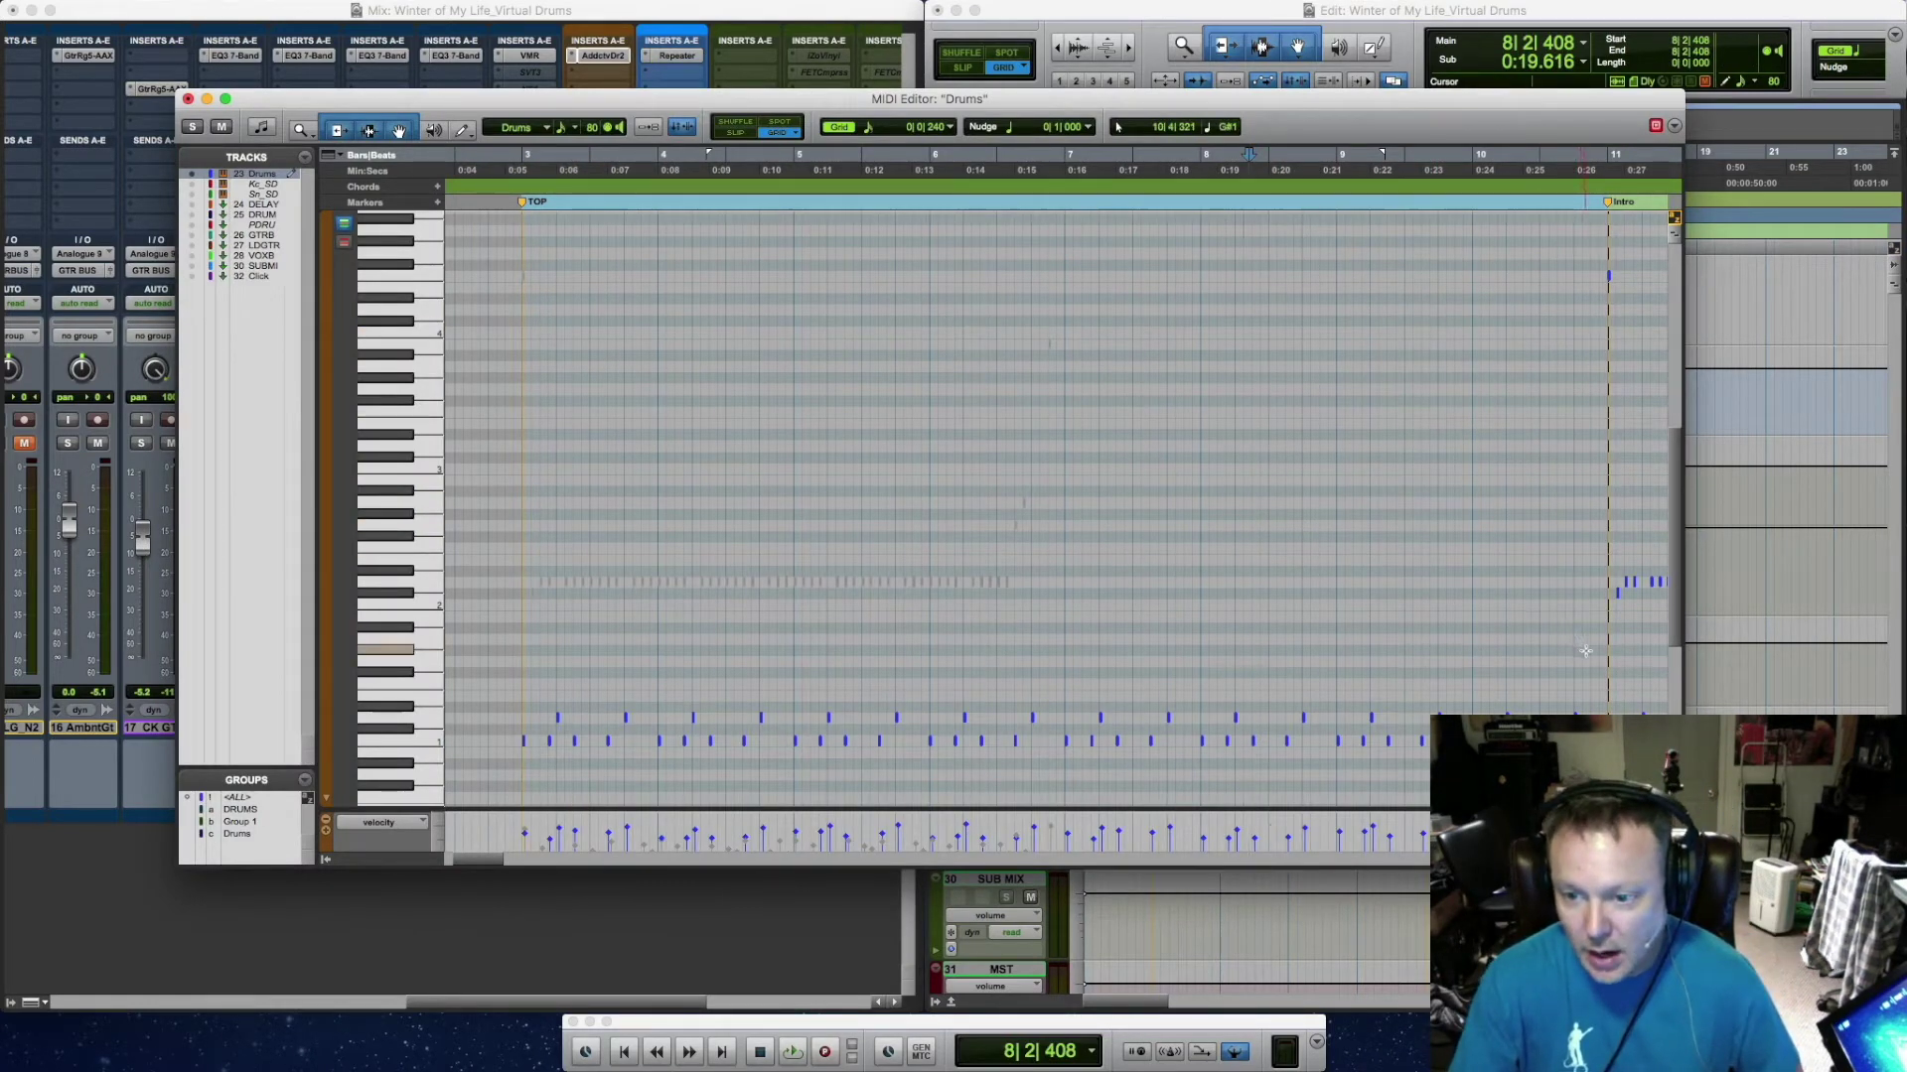
{"action": "left_click_drag", "start_coordinate": [1589, 648], "coordinate": [1420, 785]}
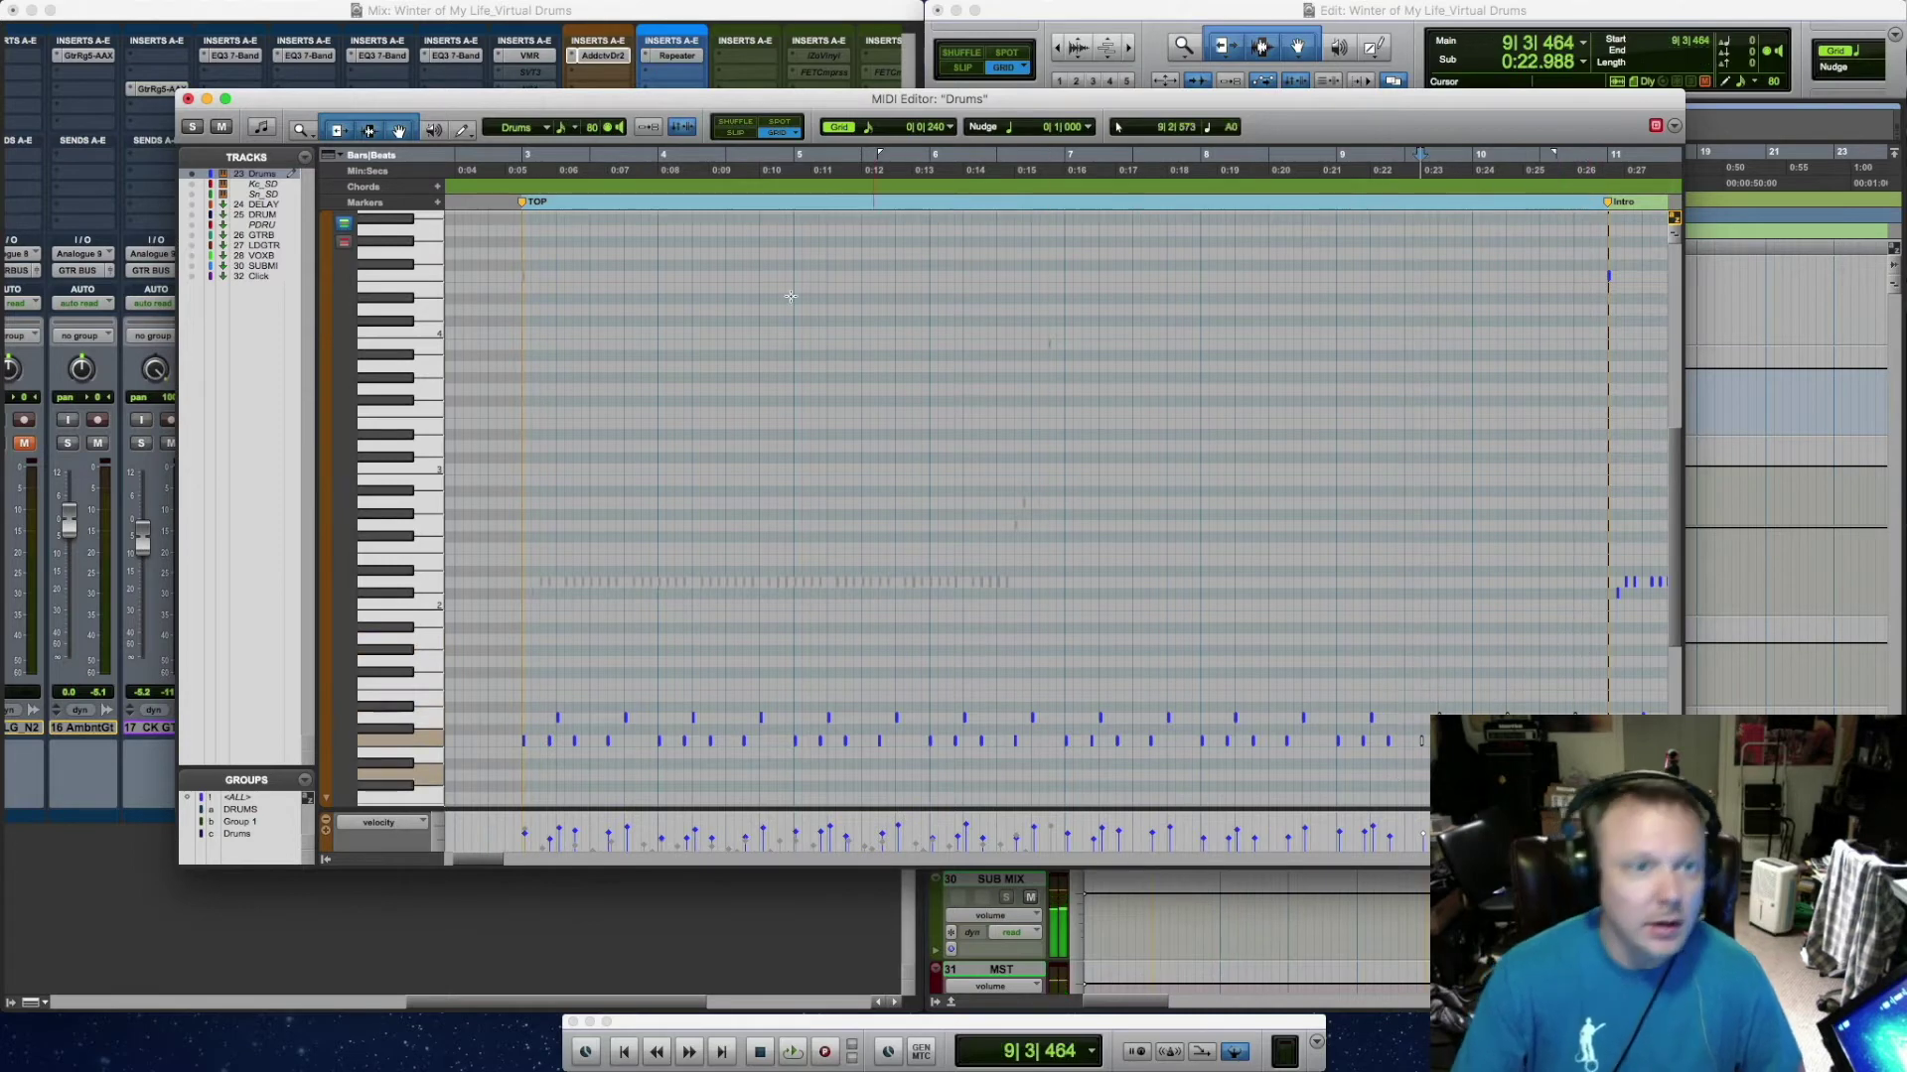
{"action": "left_click", "coordinate": [189, 99]}
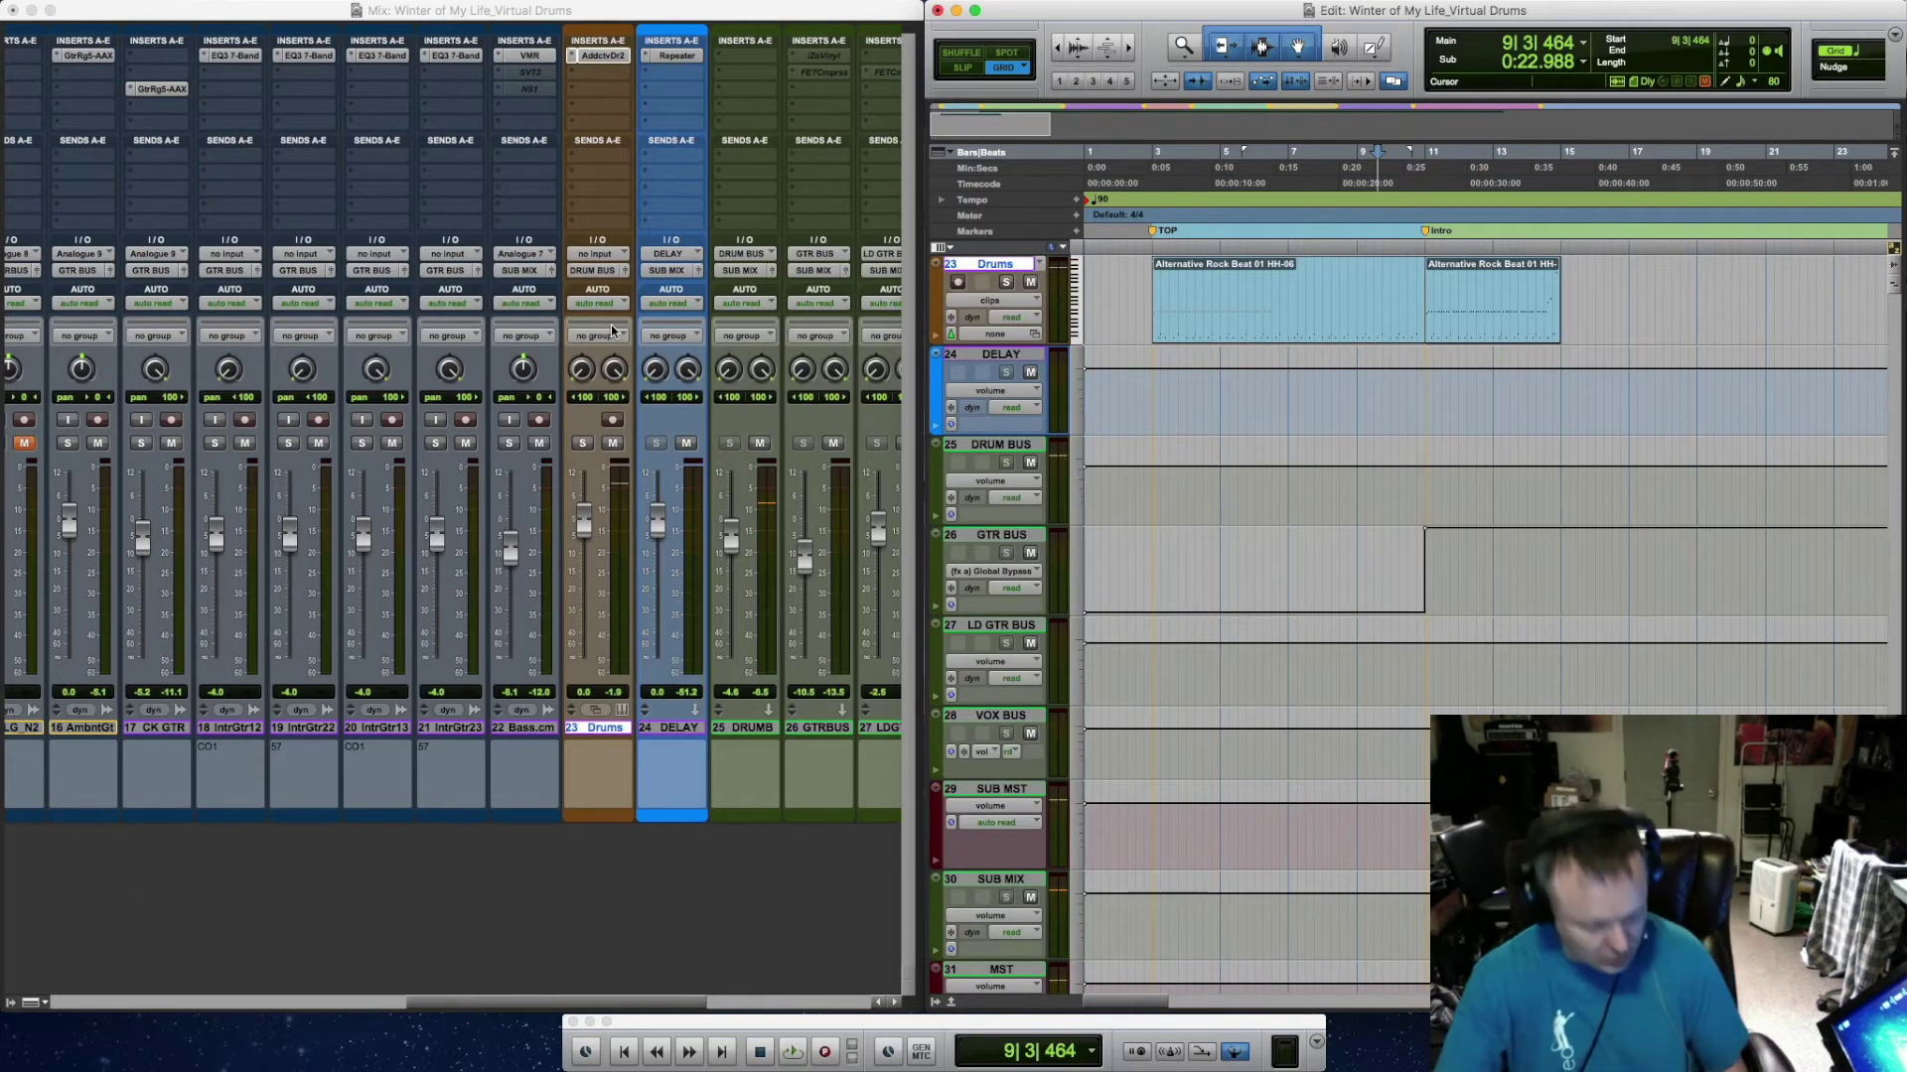
Duplicate the bars 3–7 beat clip into bars 7–11
{"action": "left_click", "coordinate": [1153, 549]}
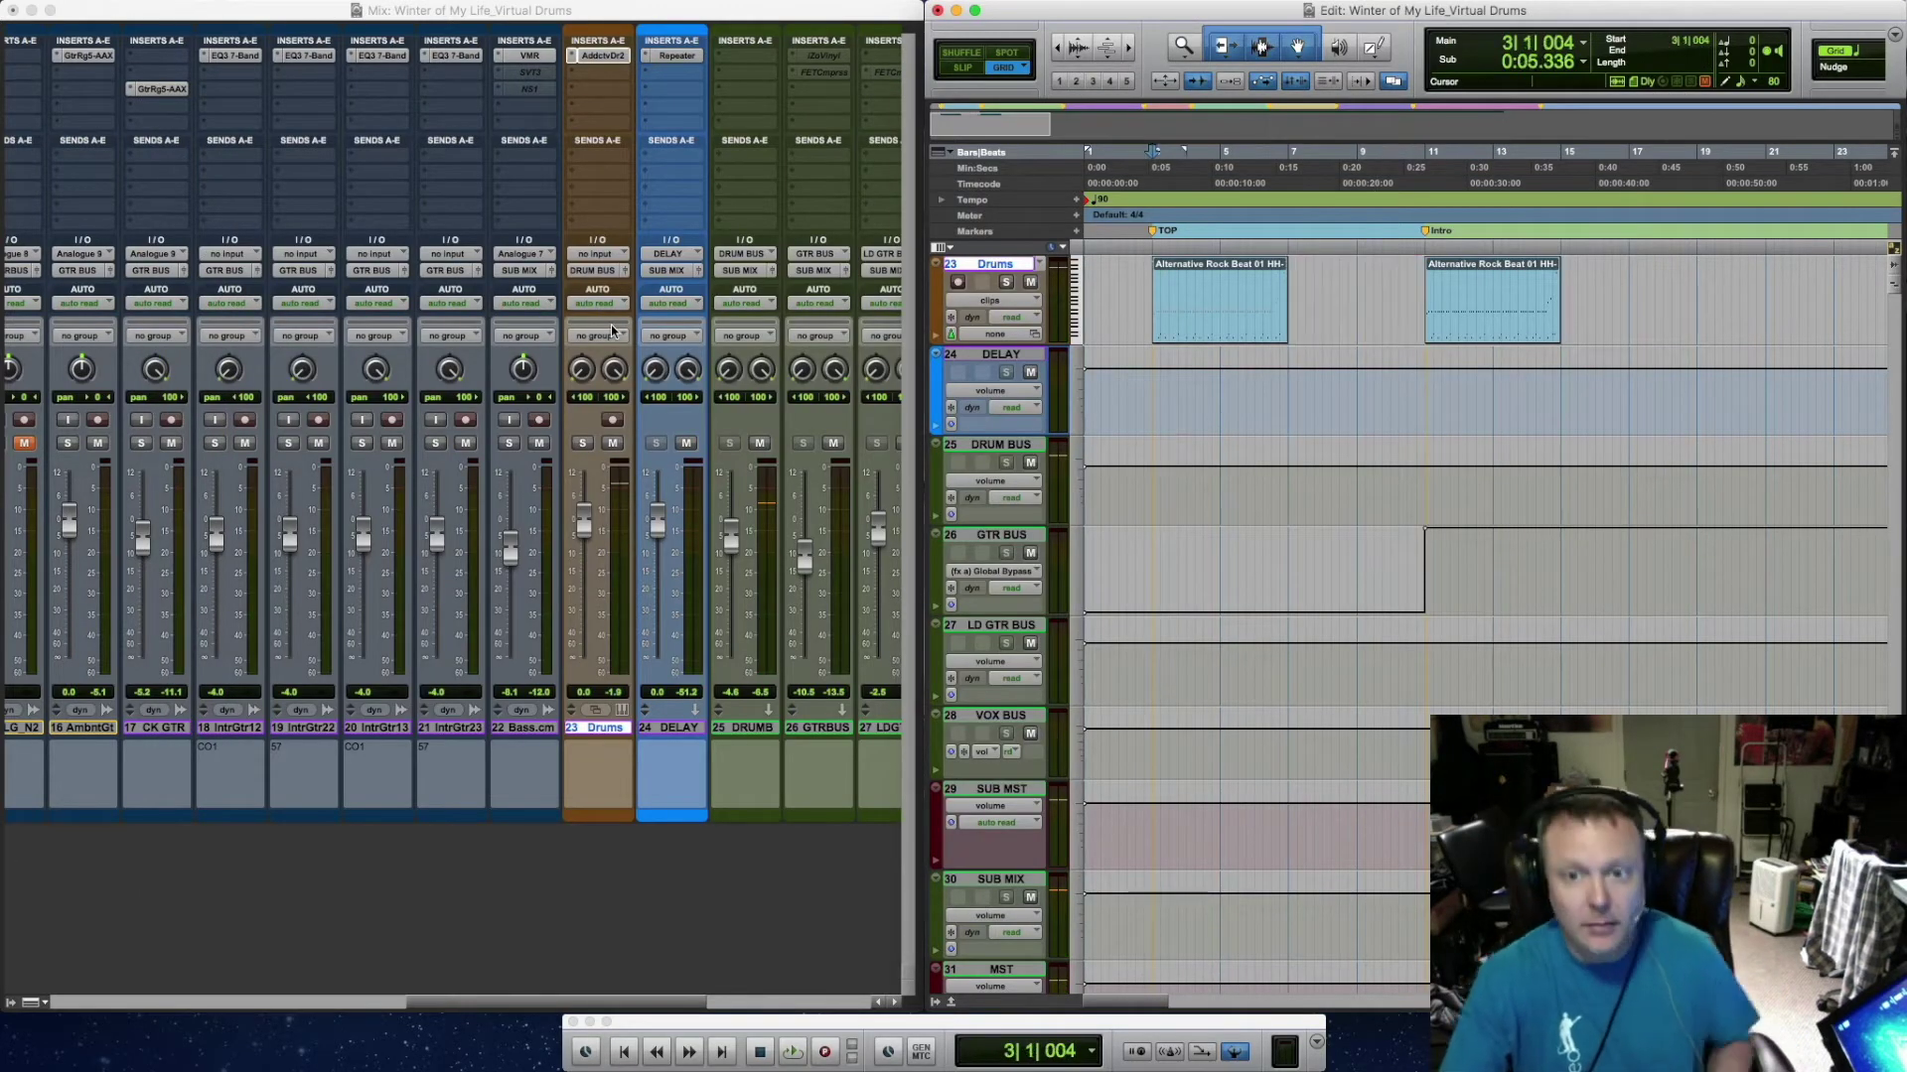
{"action": "left_click", "coordinate": [1243, 338]}
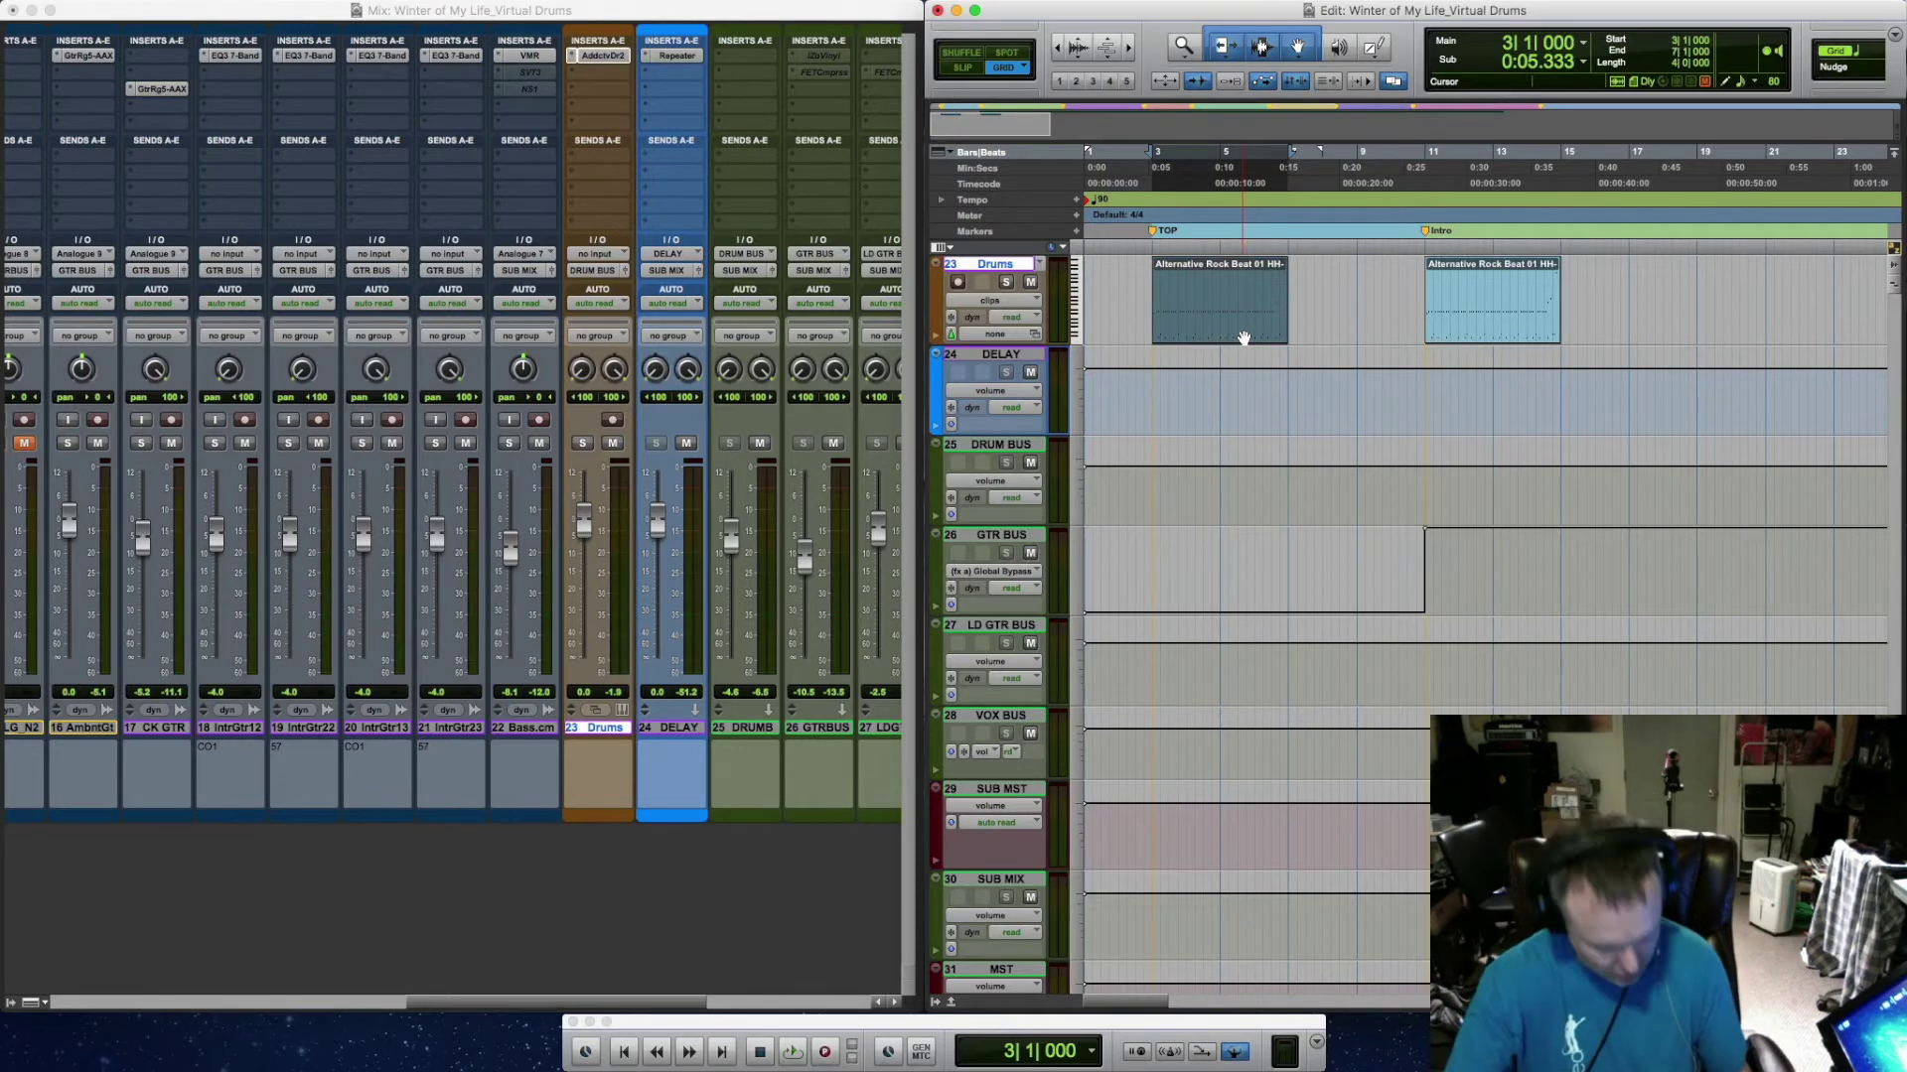
{"action": "key", "text": "super+d"}
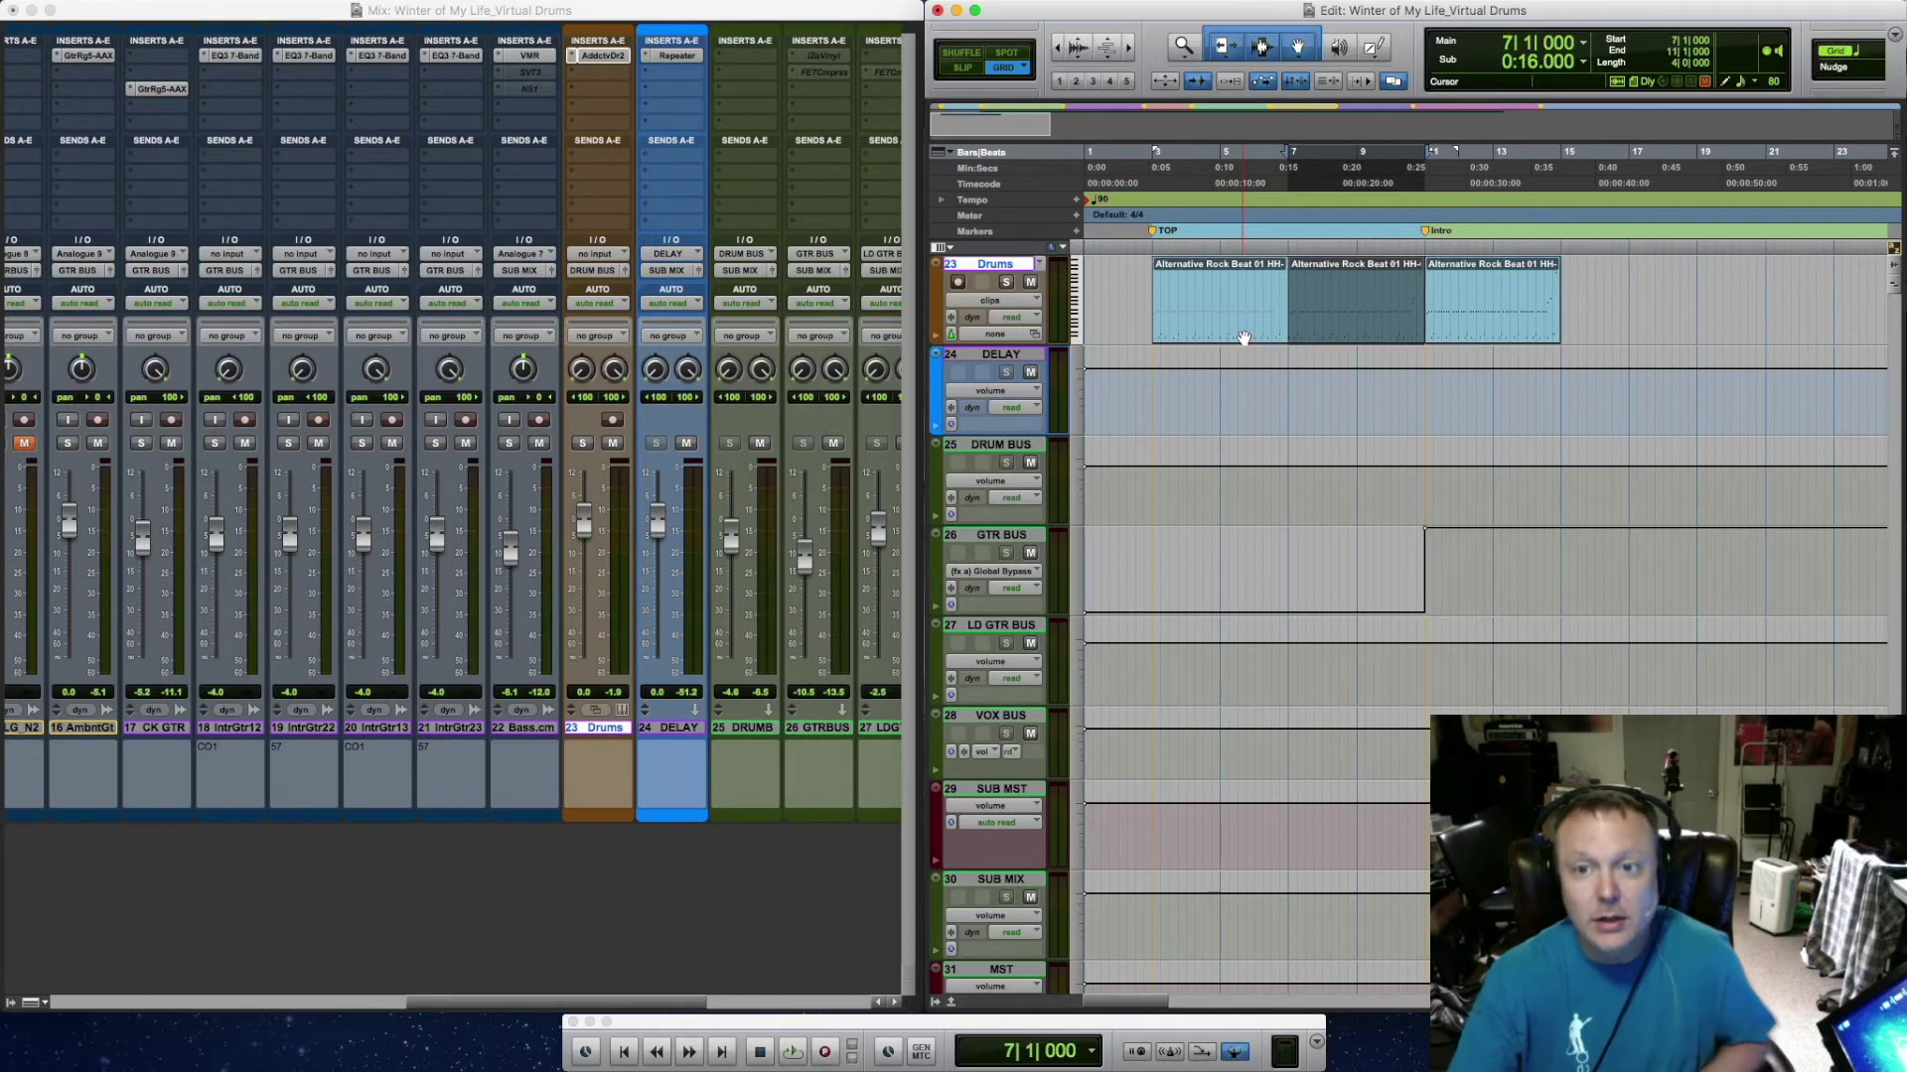
Zoom in on the drum notes and audition the beat from bar 7
{"action": "double_click", "coordinate": [1357, 332]}
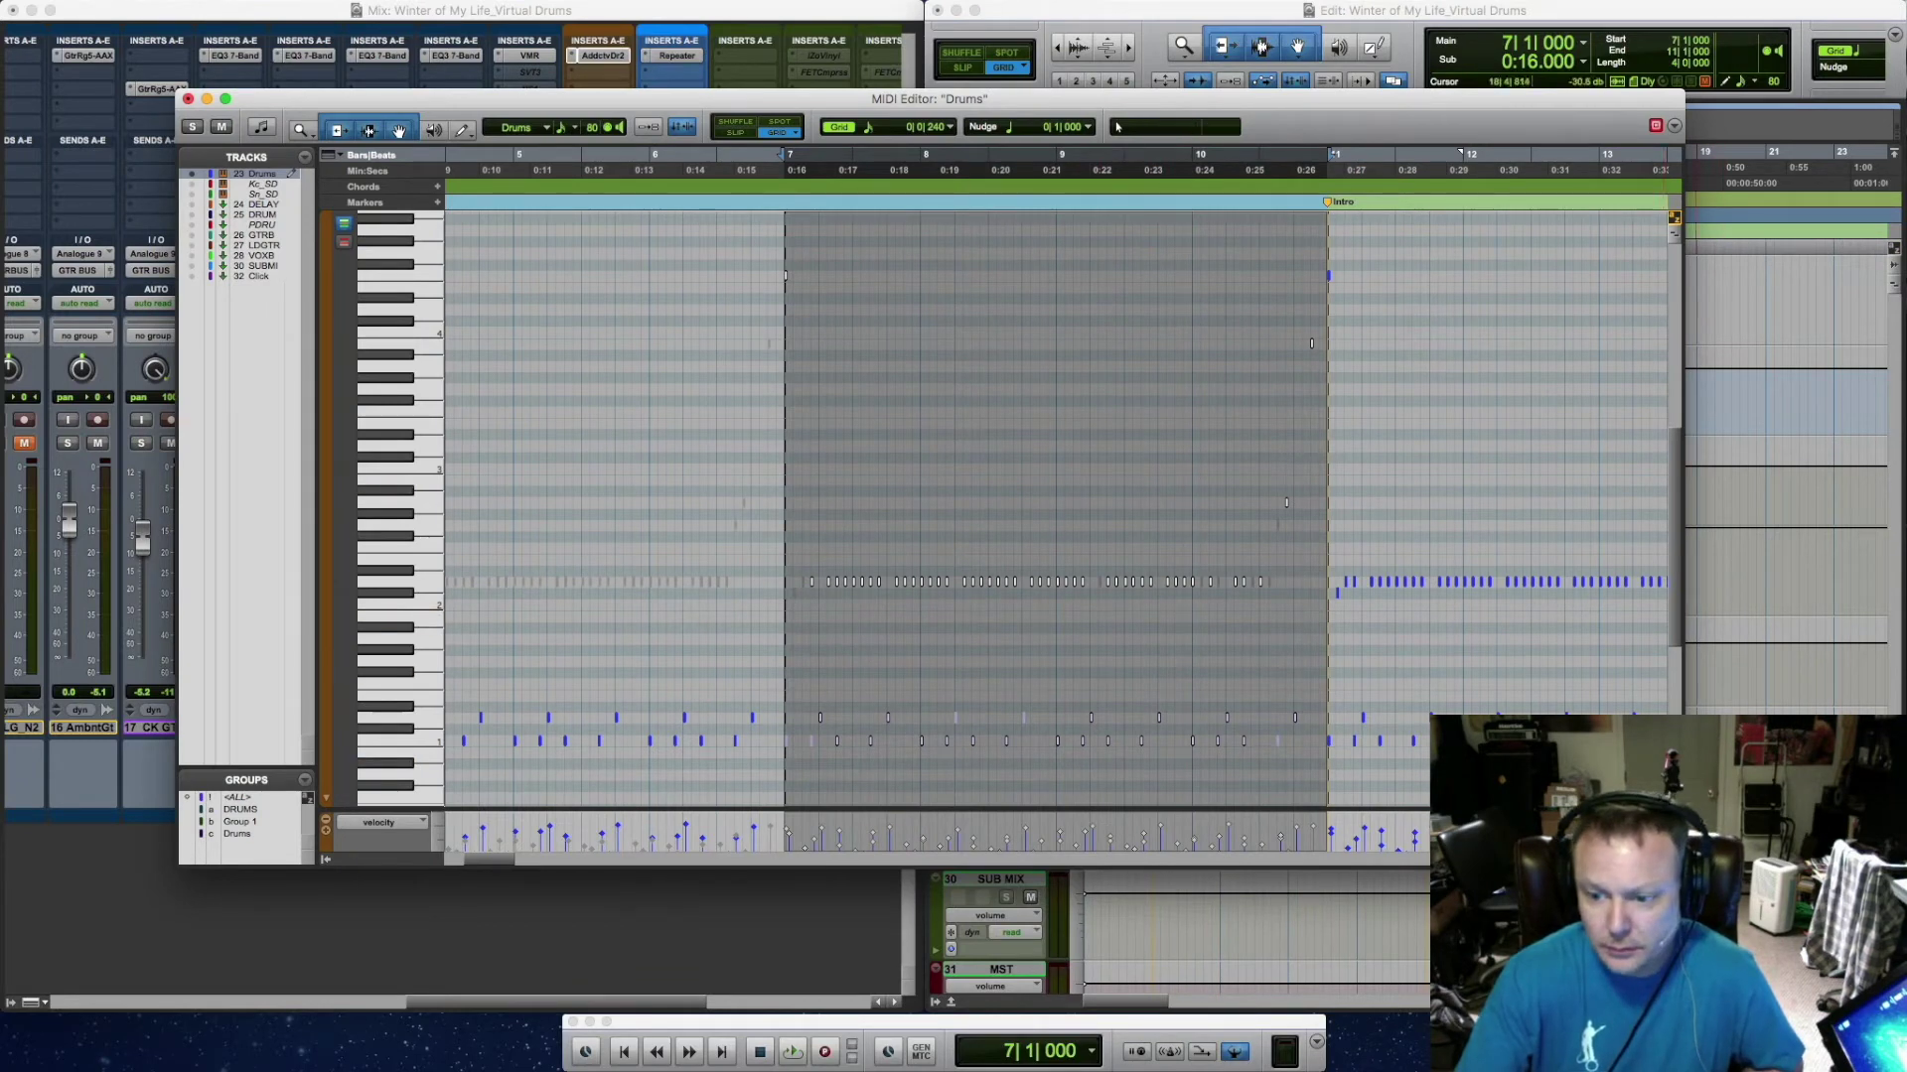
{"action": "key", "text": "super+bracketright"}
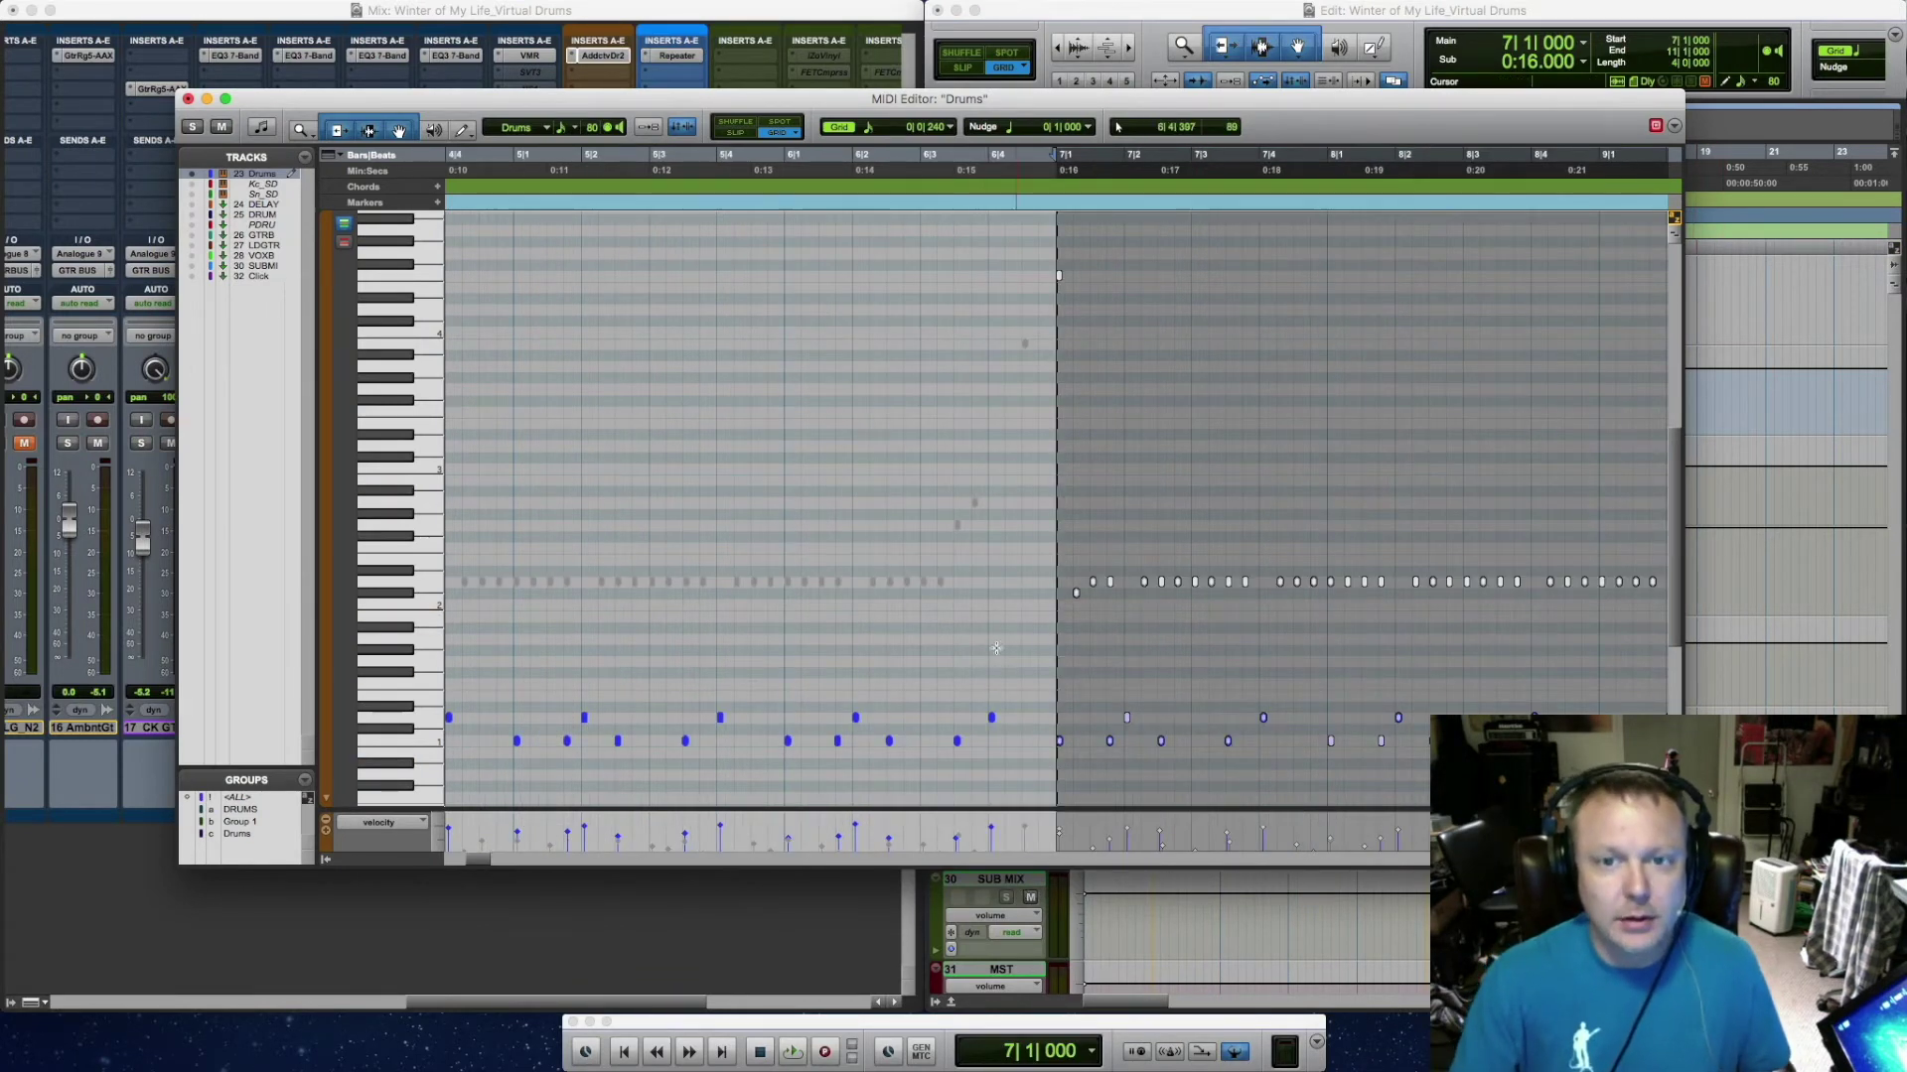
{"action": "left_click", "coordinate": [1055, 201]}
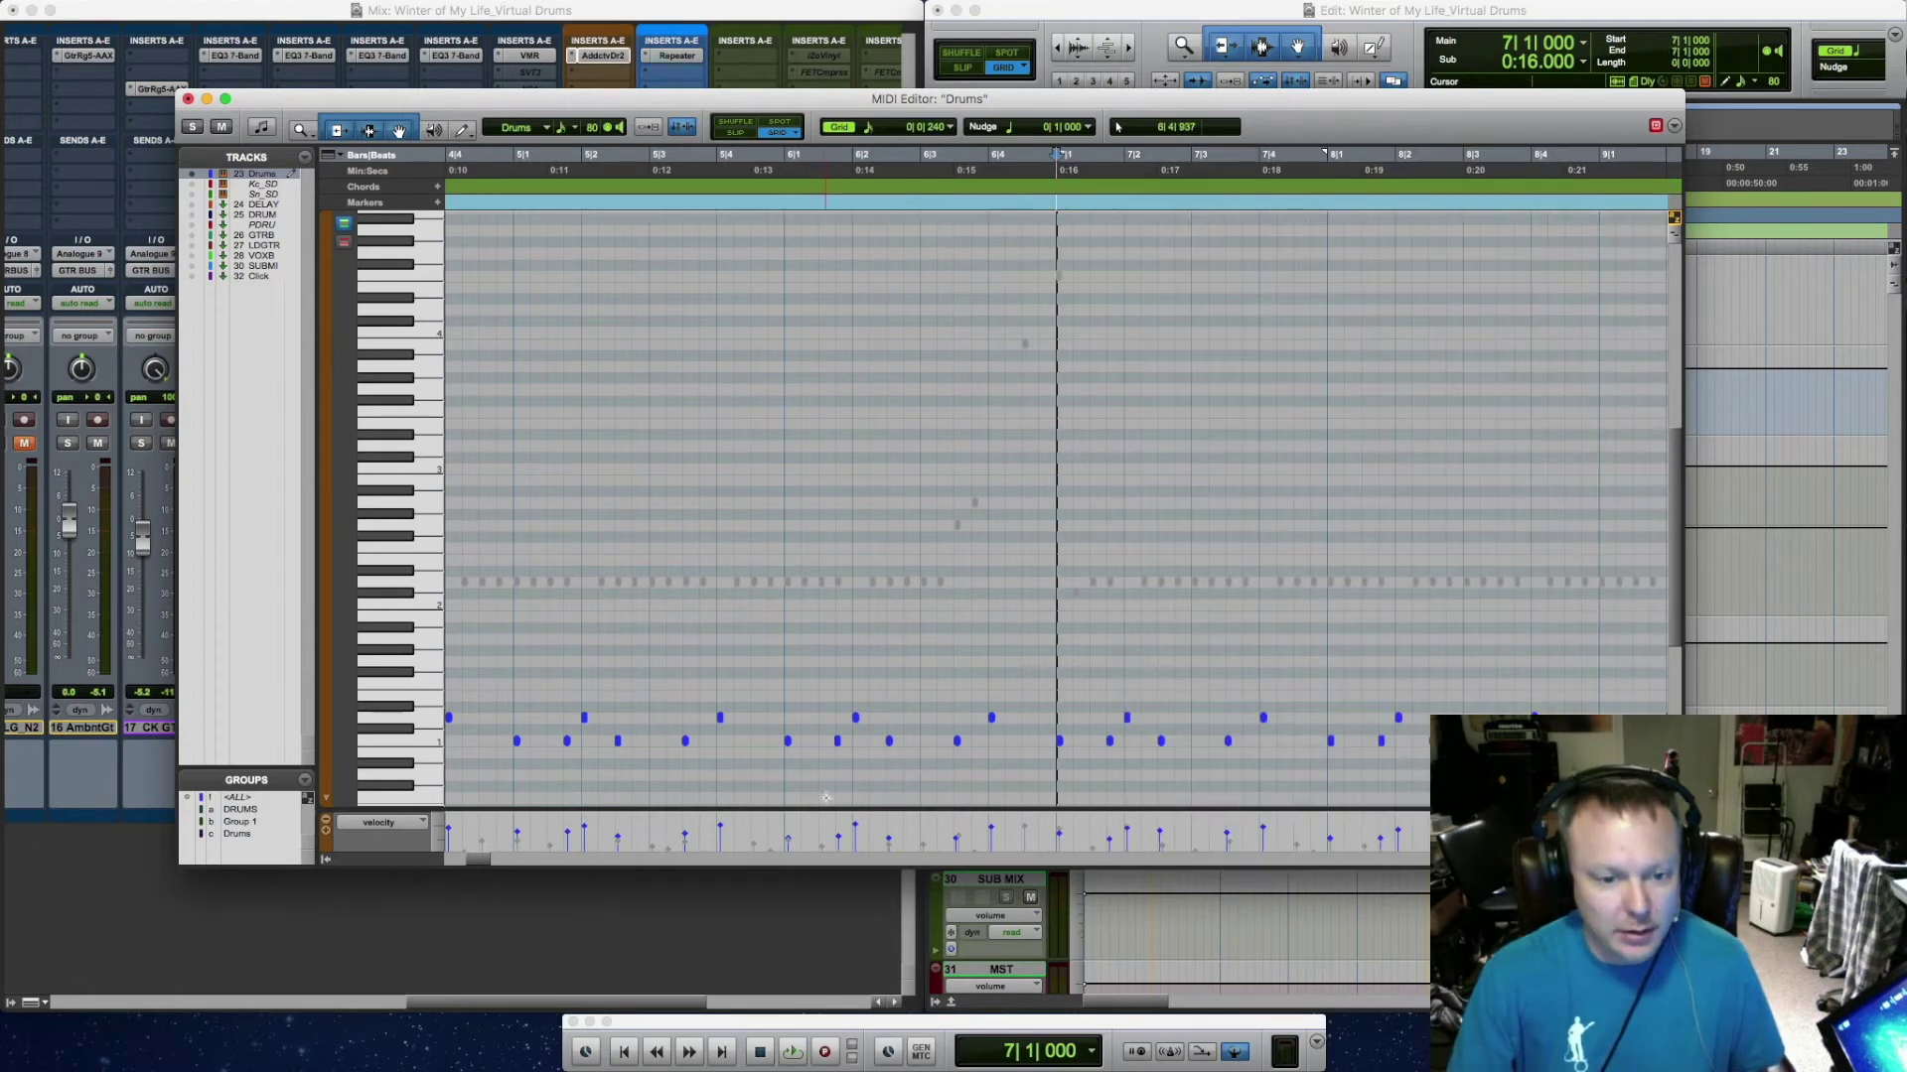
{"action": "left_click_drag", "start_coordinate": [483, 860], "coordinate": [489, 867]}
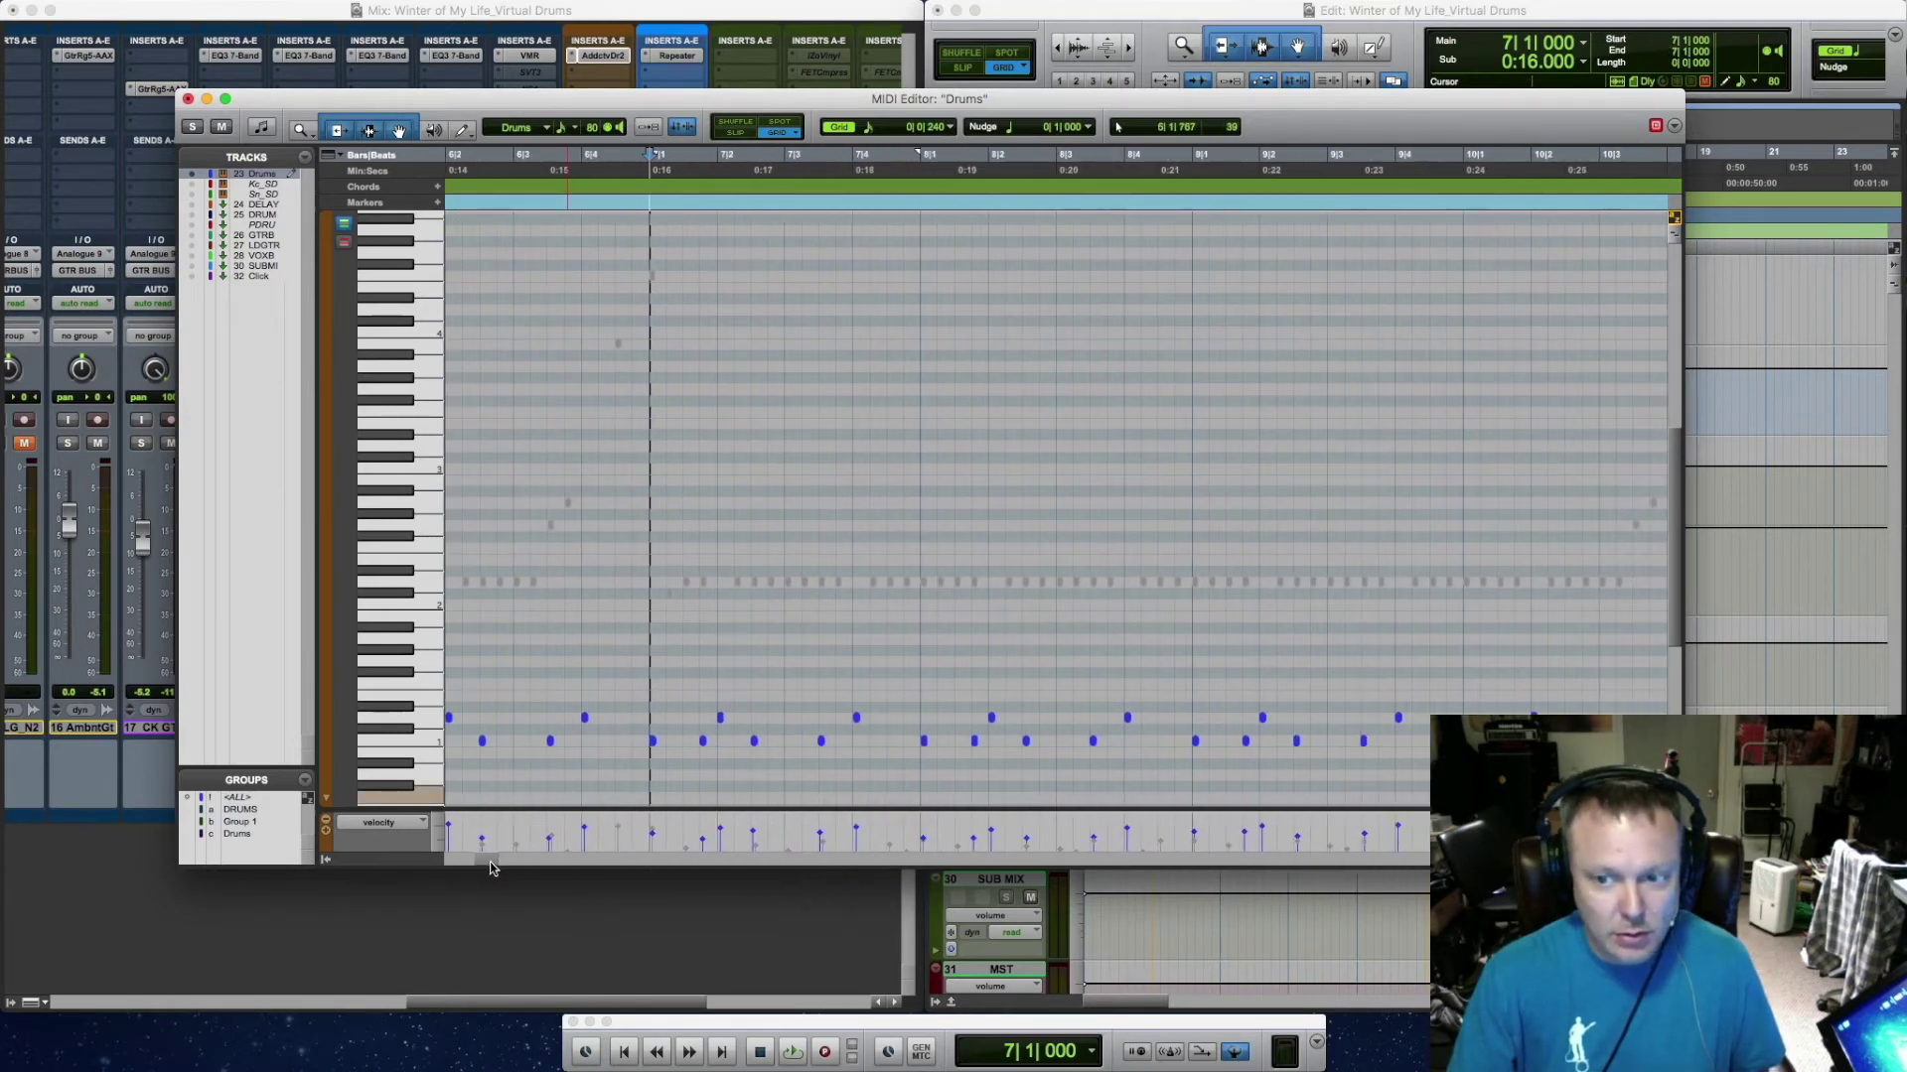
{"action": "key", "text": "space"}
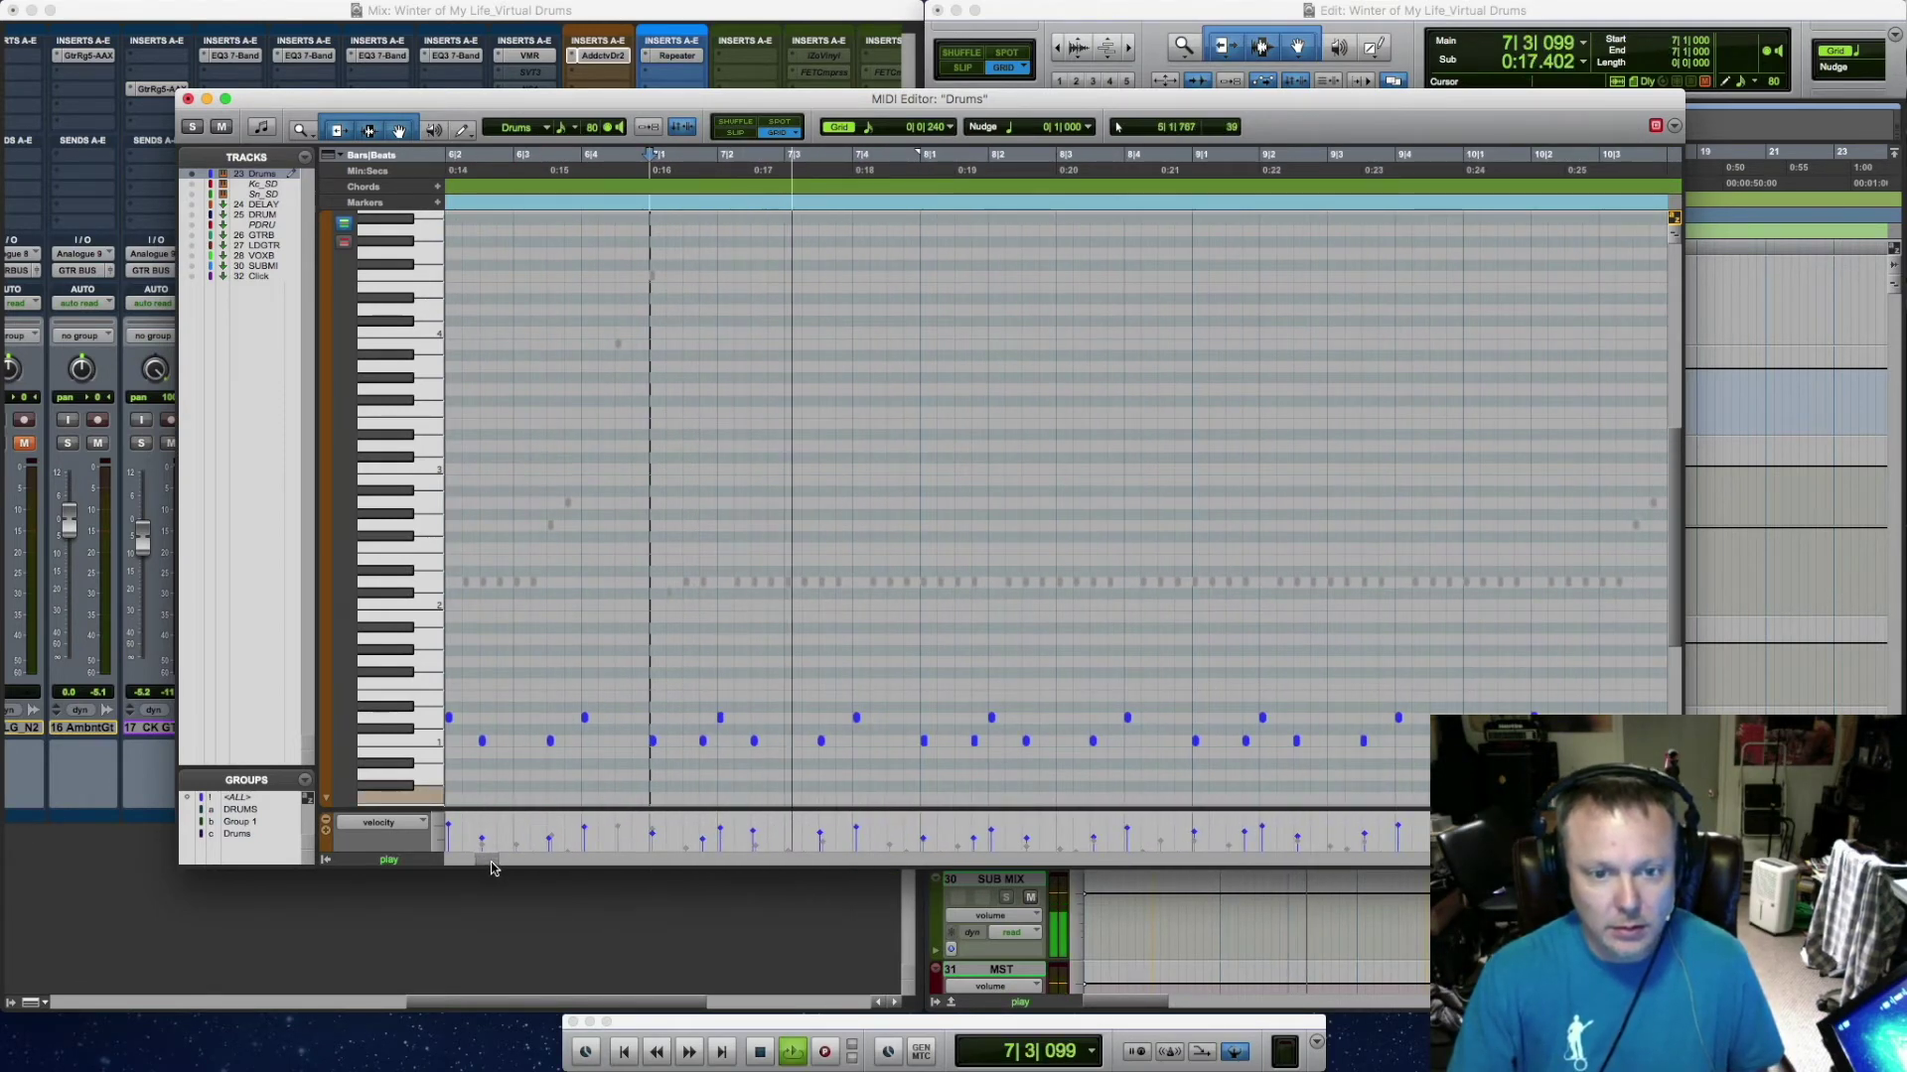
{"action": "left_click_drag", "start_coordinate": [490, 867], "coordinate": [494, 868]}
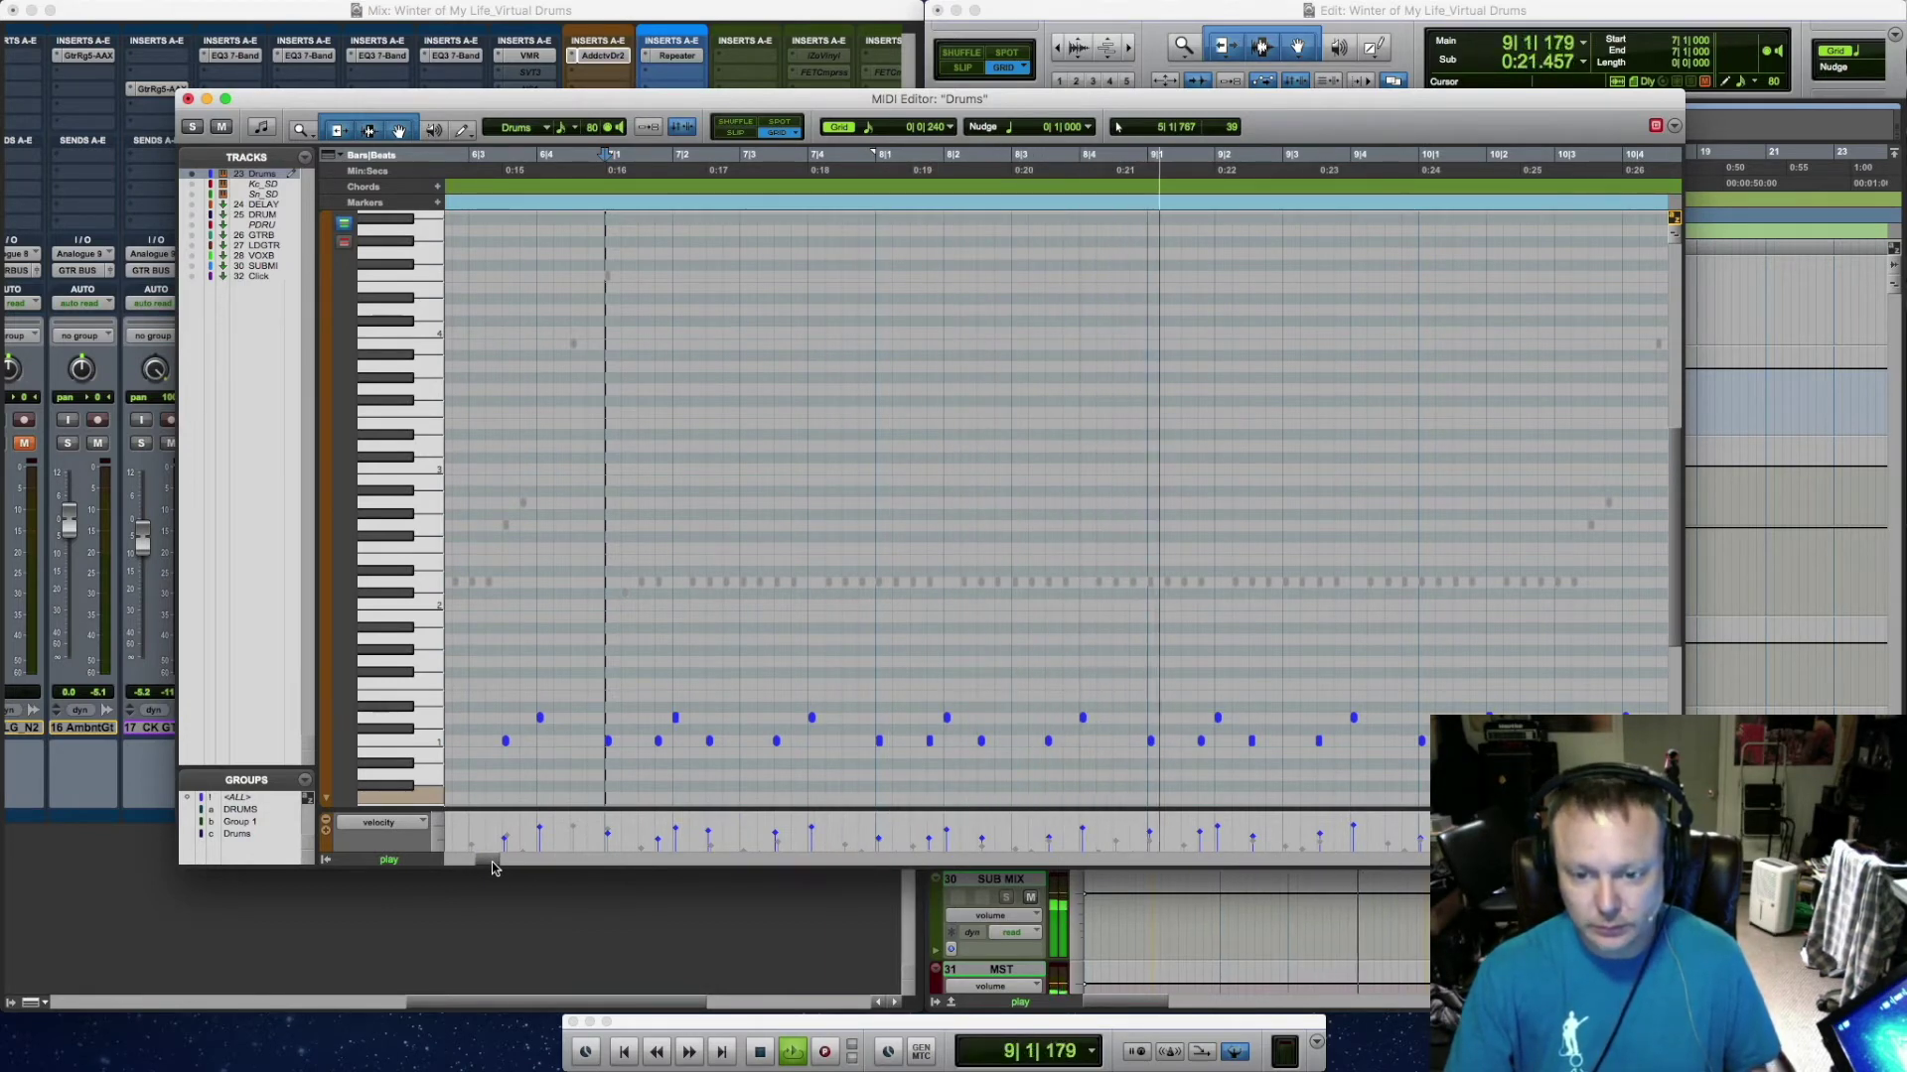
{"action": "key", "text": "space"}
Delete the notes after bar 9 and add an F#2 note in bar 10
{"action": "left_click_drag", "start_coordinate": [1192, 674], "coordinate": [1637, 782]}
{"action": "key", "text": "Delete"}
{"action": "left_click", "coordinate": [1198, 685]}
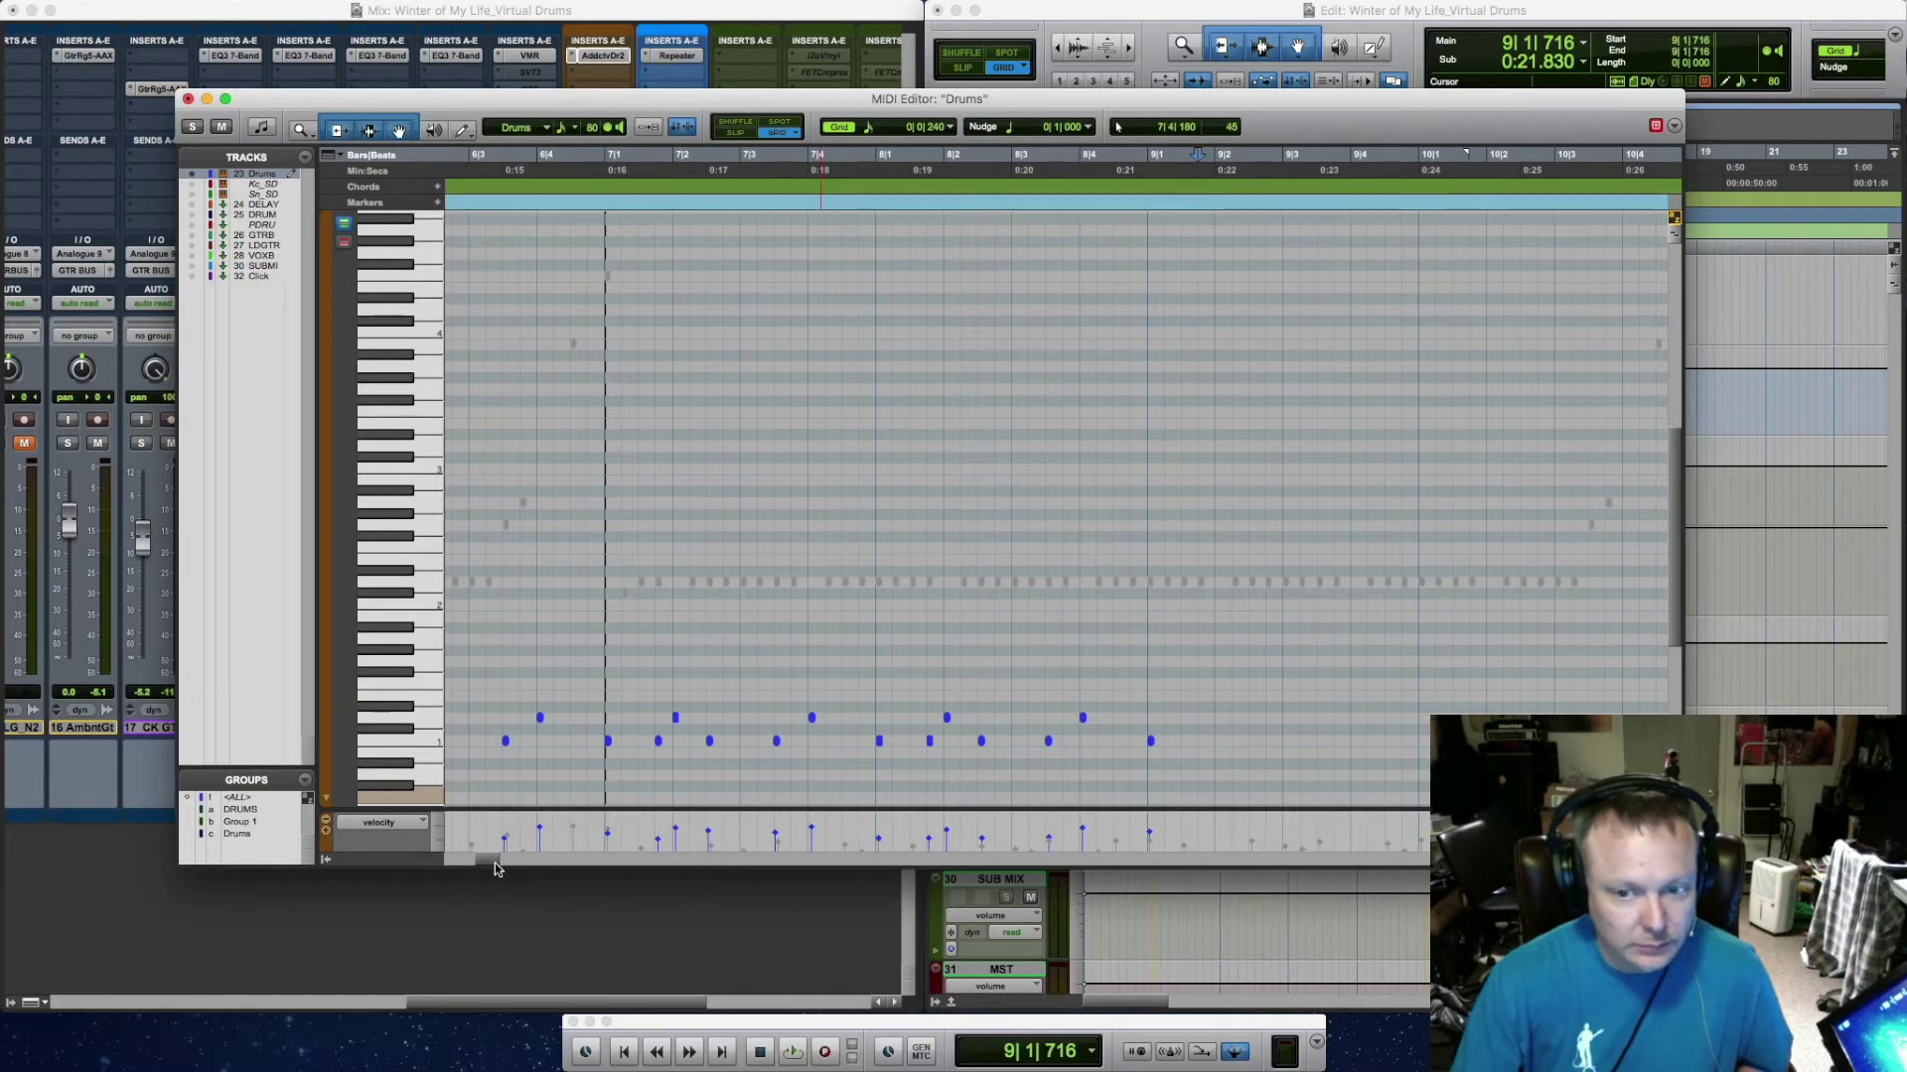
{"action": "left_click_drag", "start_coordinate": [495, 861], "coordinate": [504, 870]}
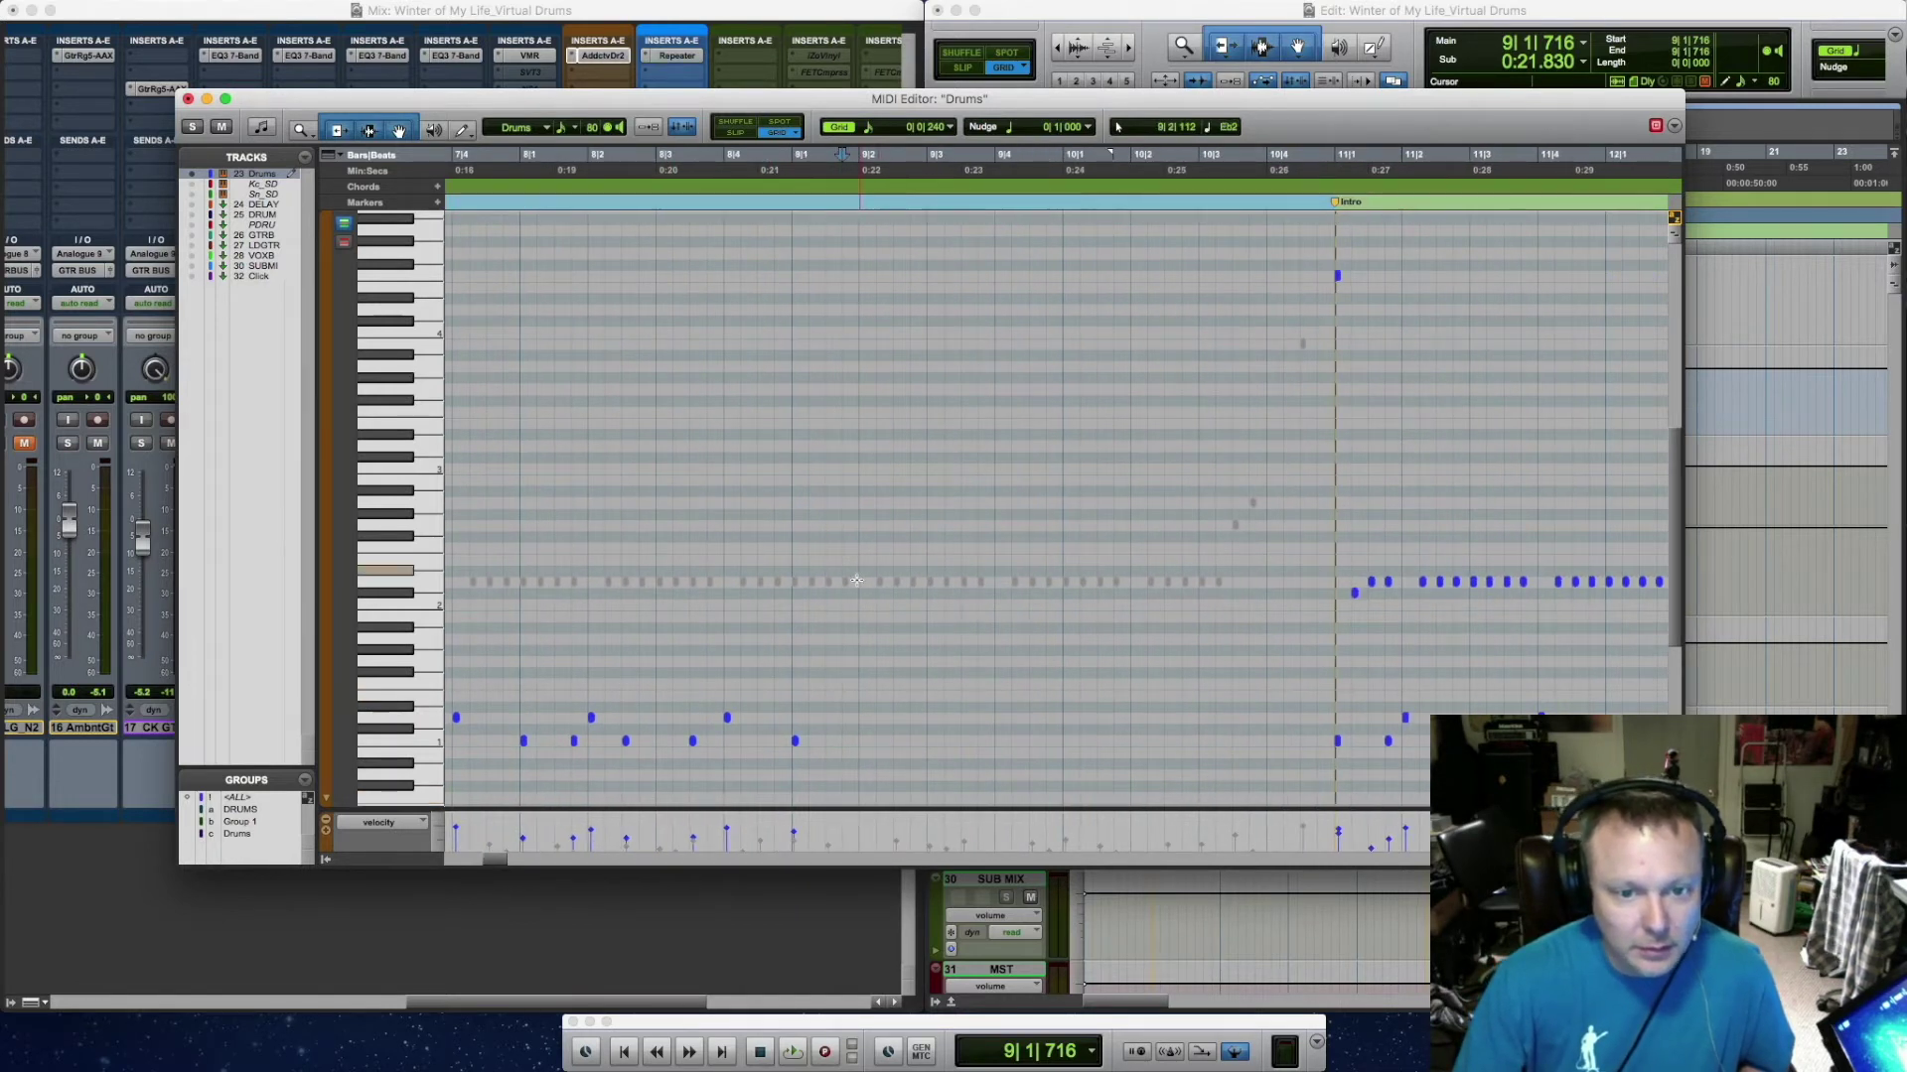
{"action": "left_click", "coordinate": [846, 585]}
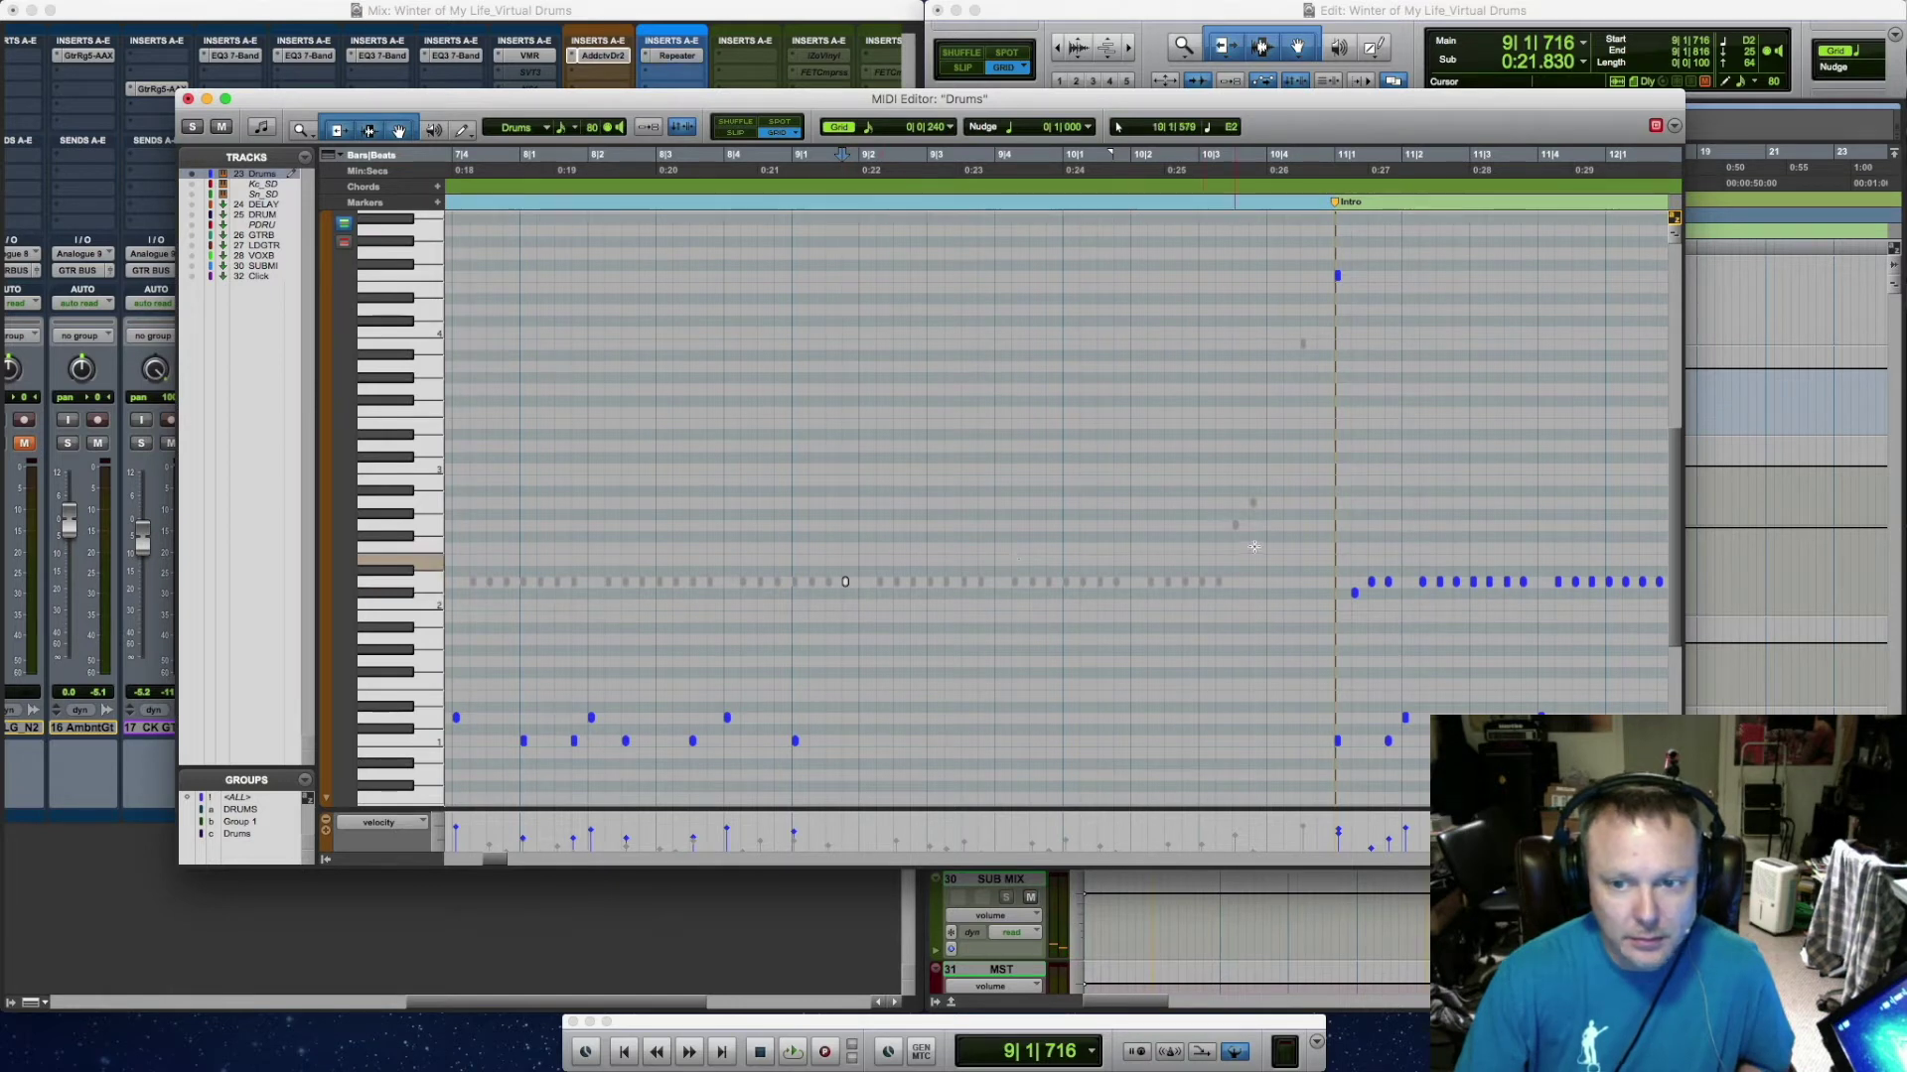
{"action": "left_click", "coordinate": [1237, 527]}
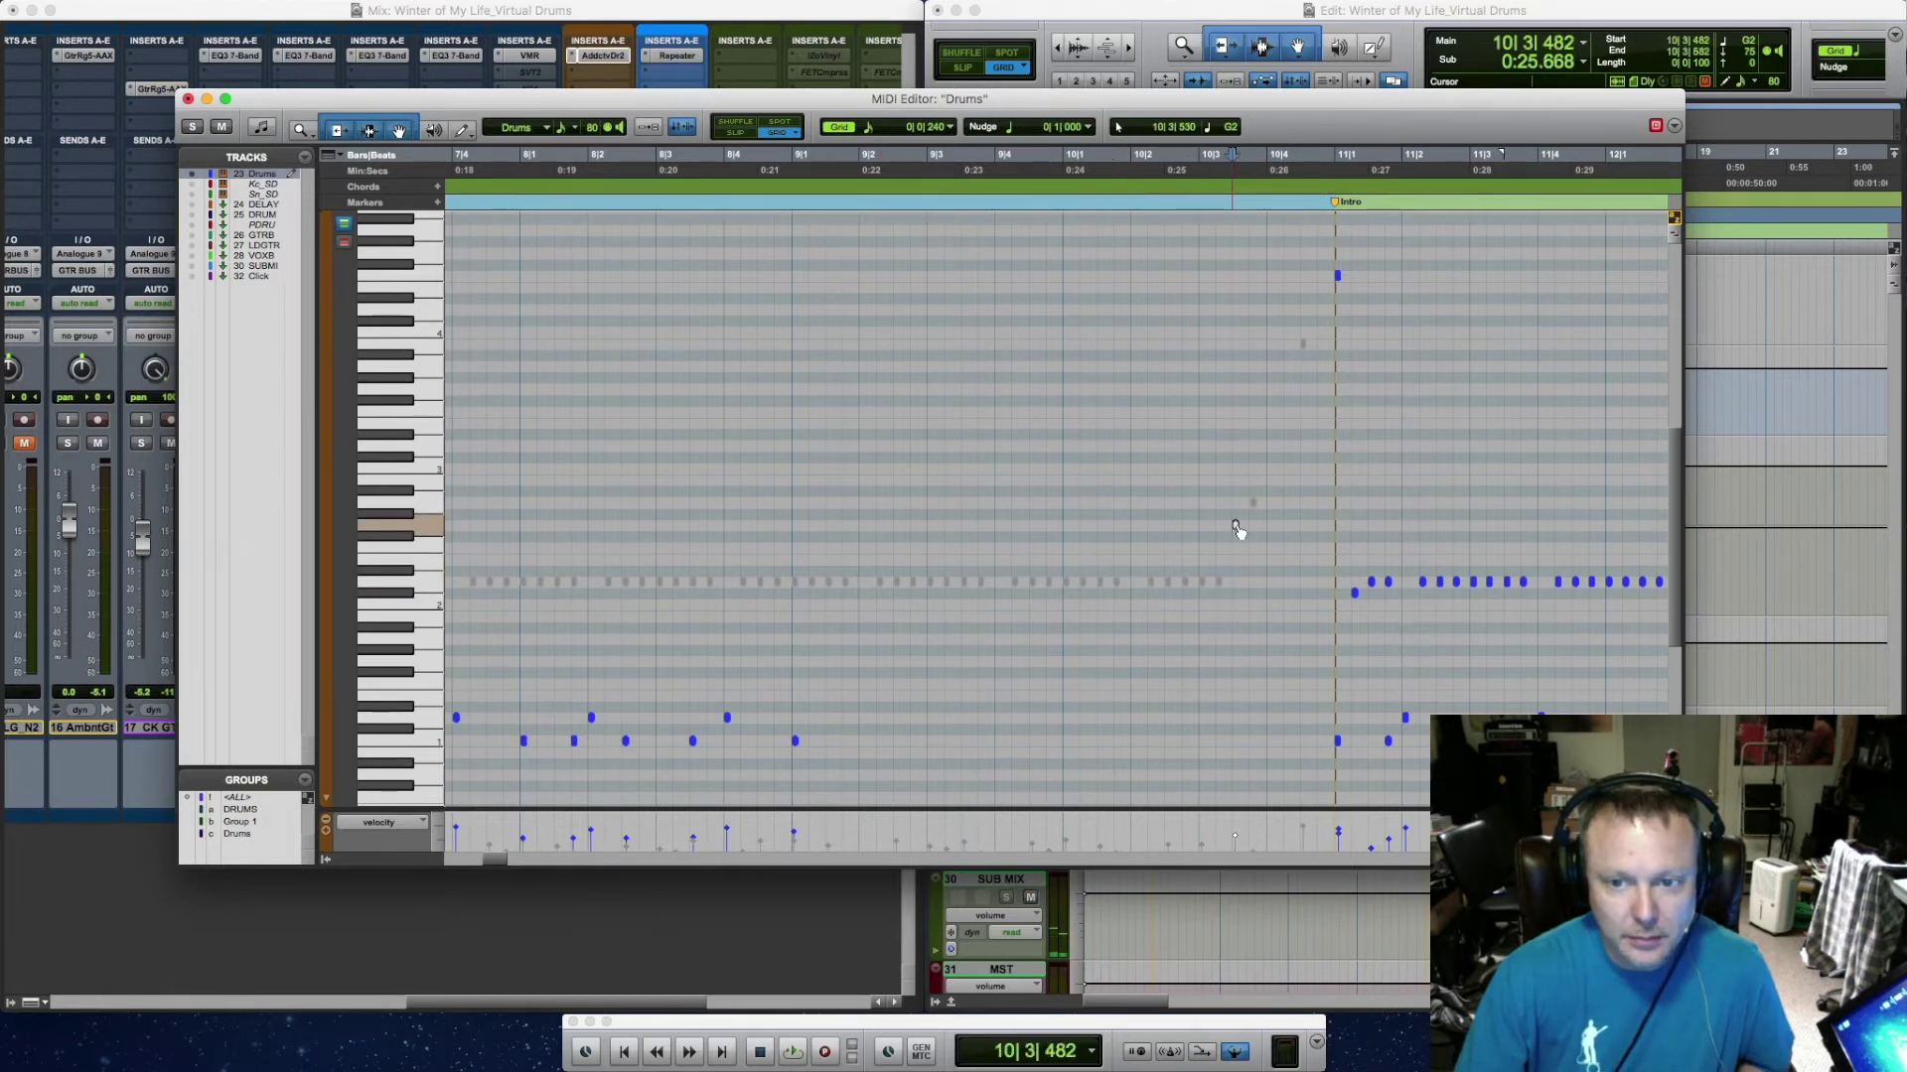
{"action": "left_click_drag", "start_coordinate": [1237, 531], "coordinate": [794, 540]}
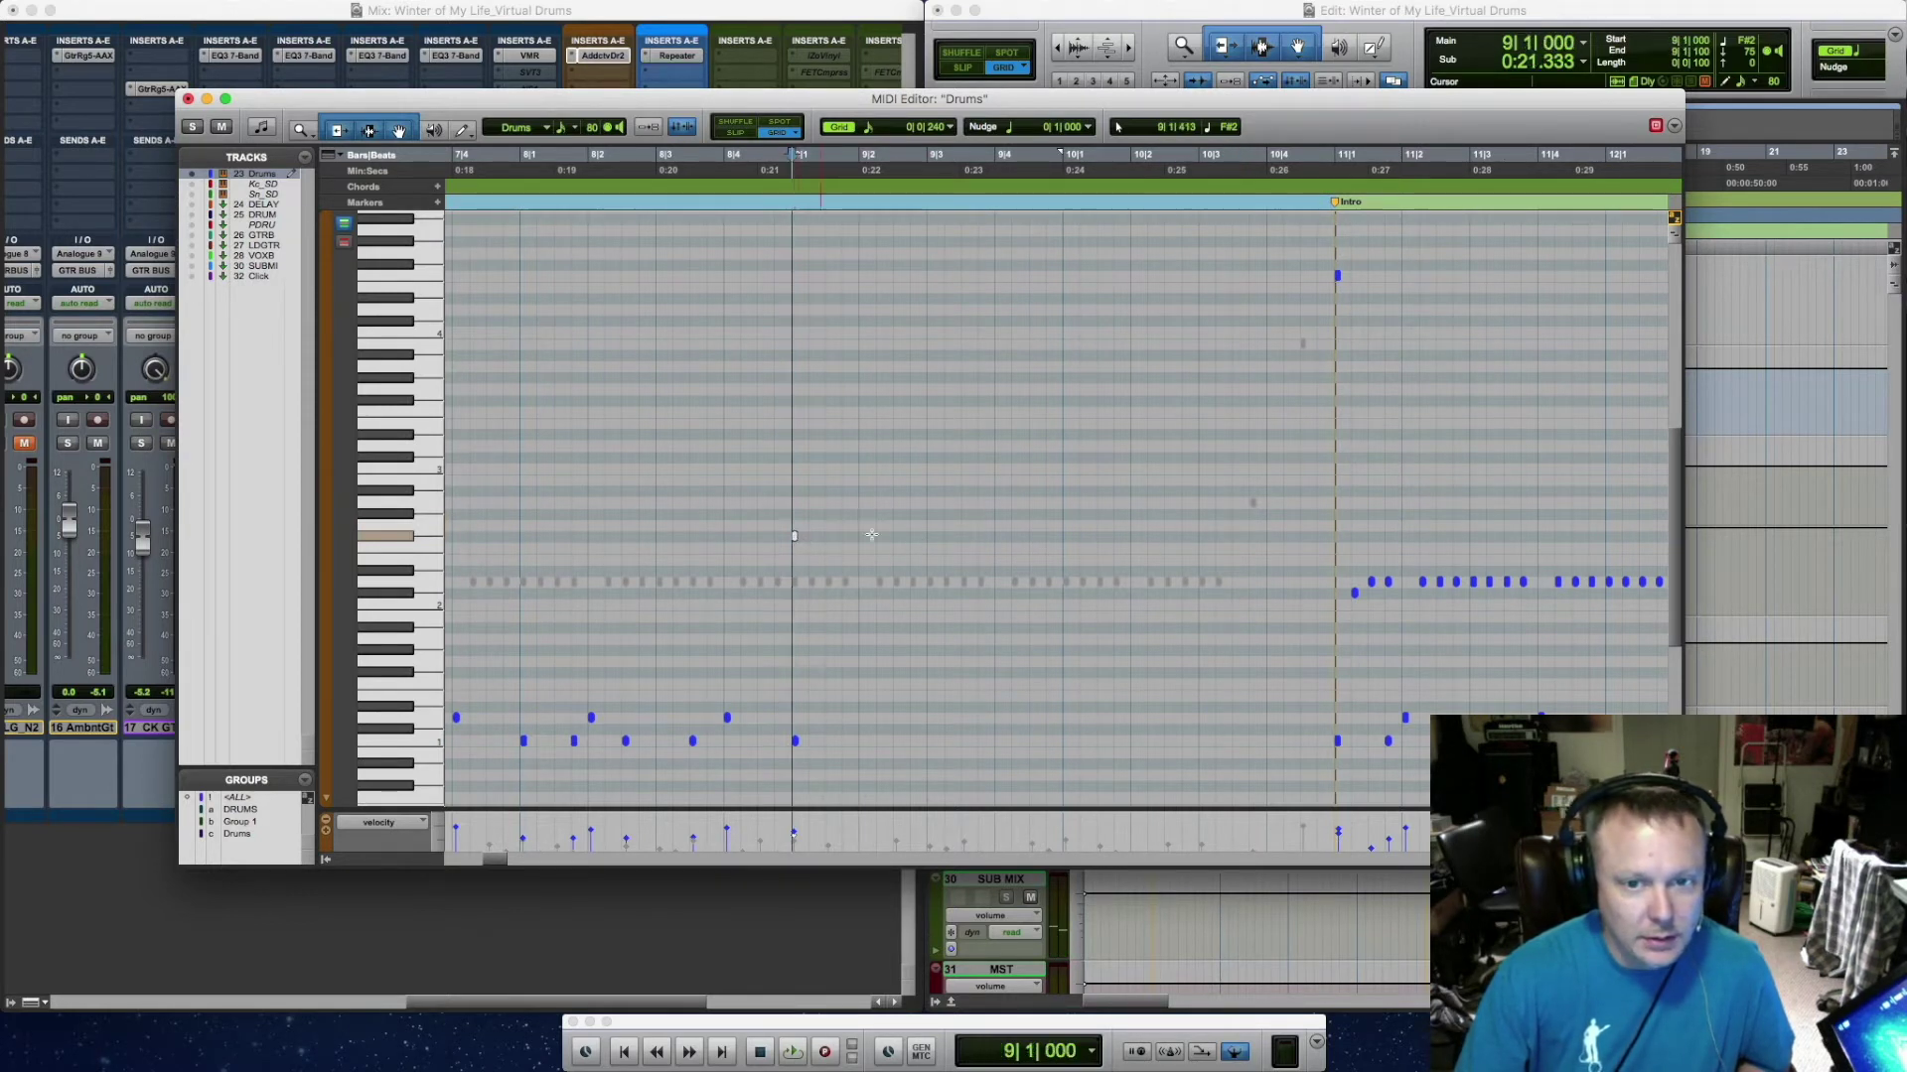
Add a note at the start of bar 9, copy it to beat 3, audition, and close the editor
{"action": "left_click", "coordinate": [930, 537]}
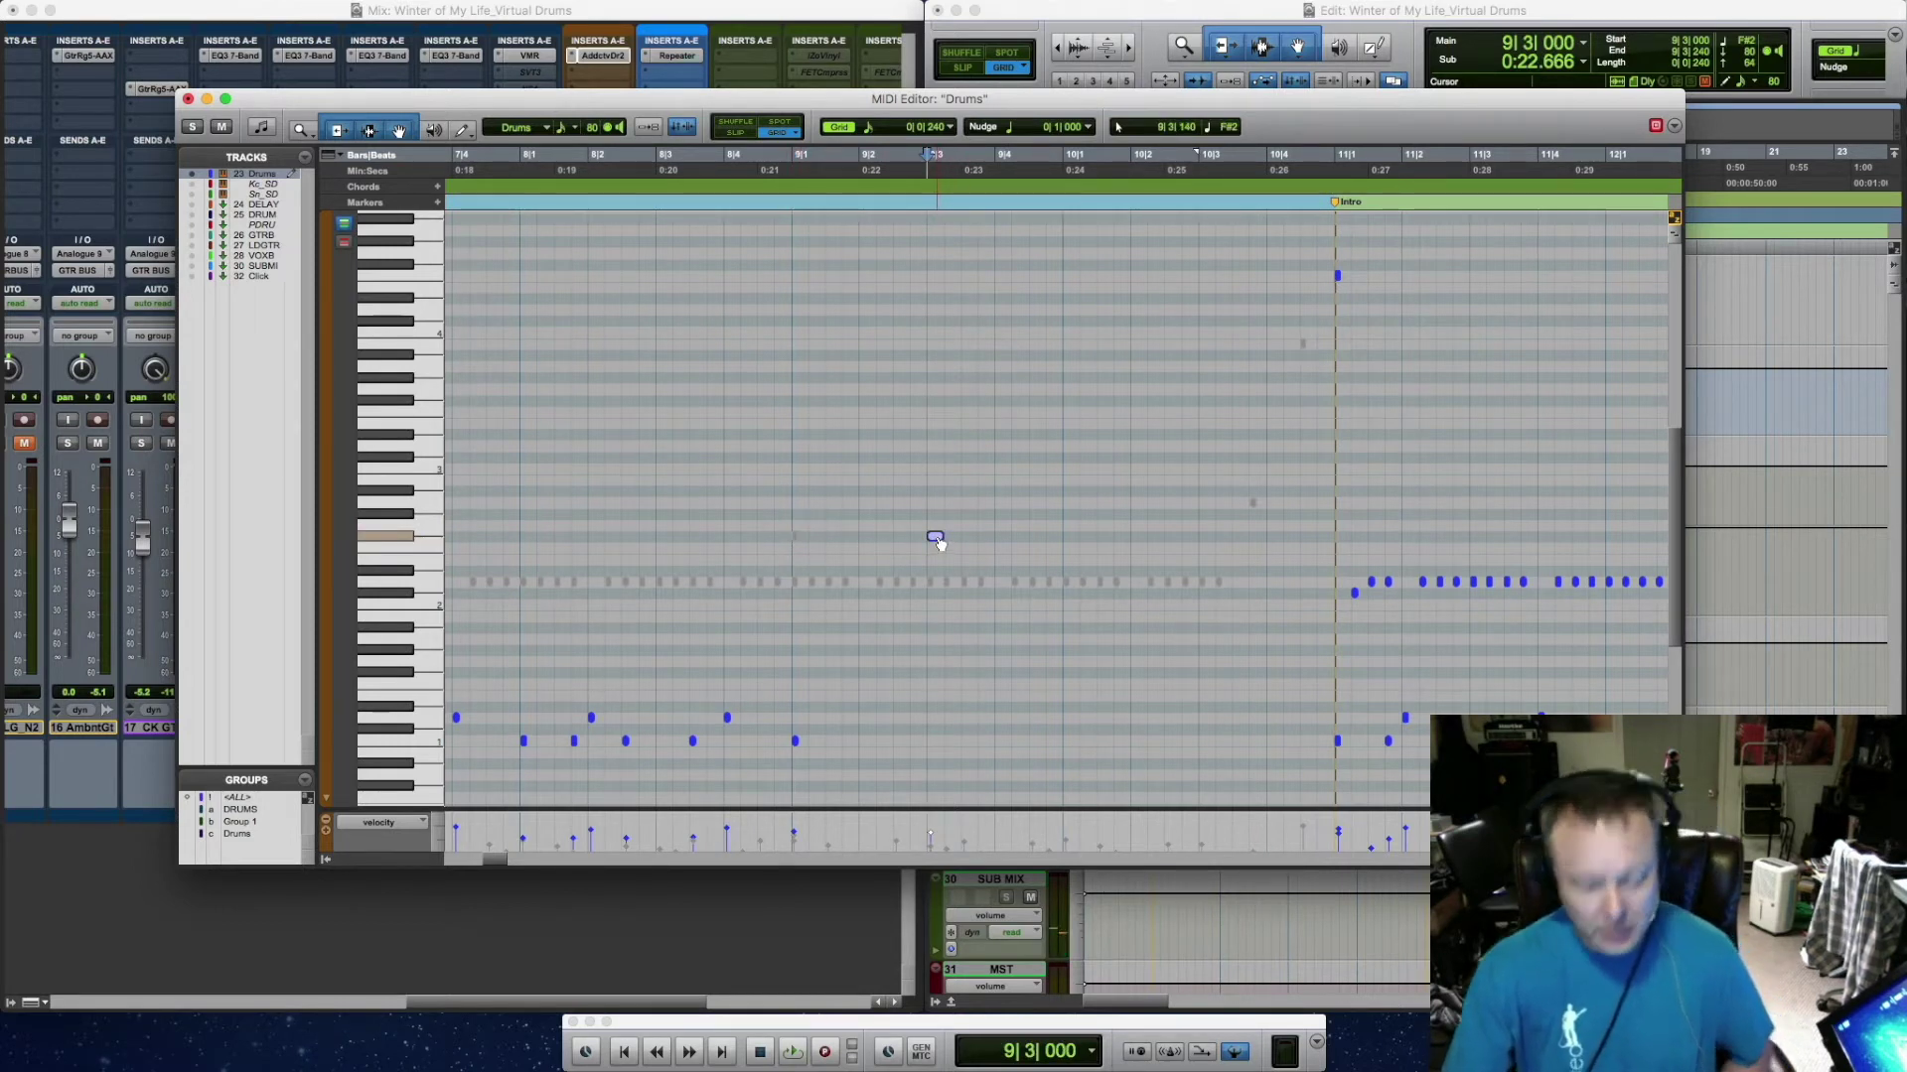
{"action": "left_click_drag", "start_coordinate": [935, 538], "coordinate": [796, 542]}
{"action": "right_click", "coordinate": [795, 539]}
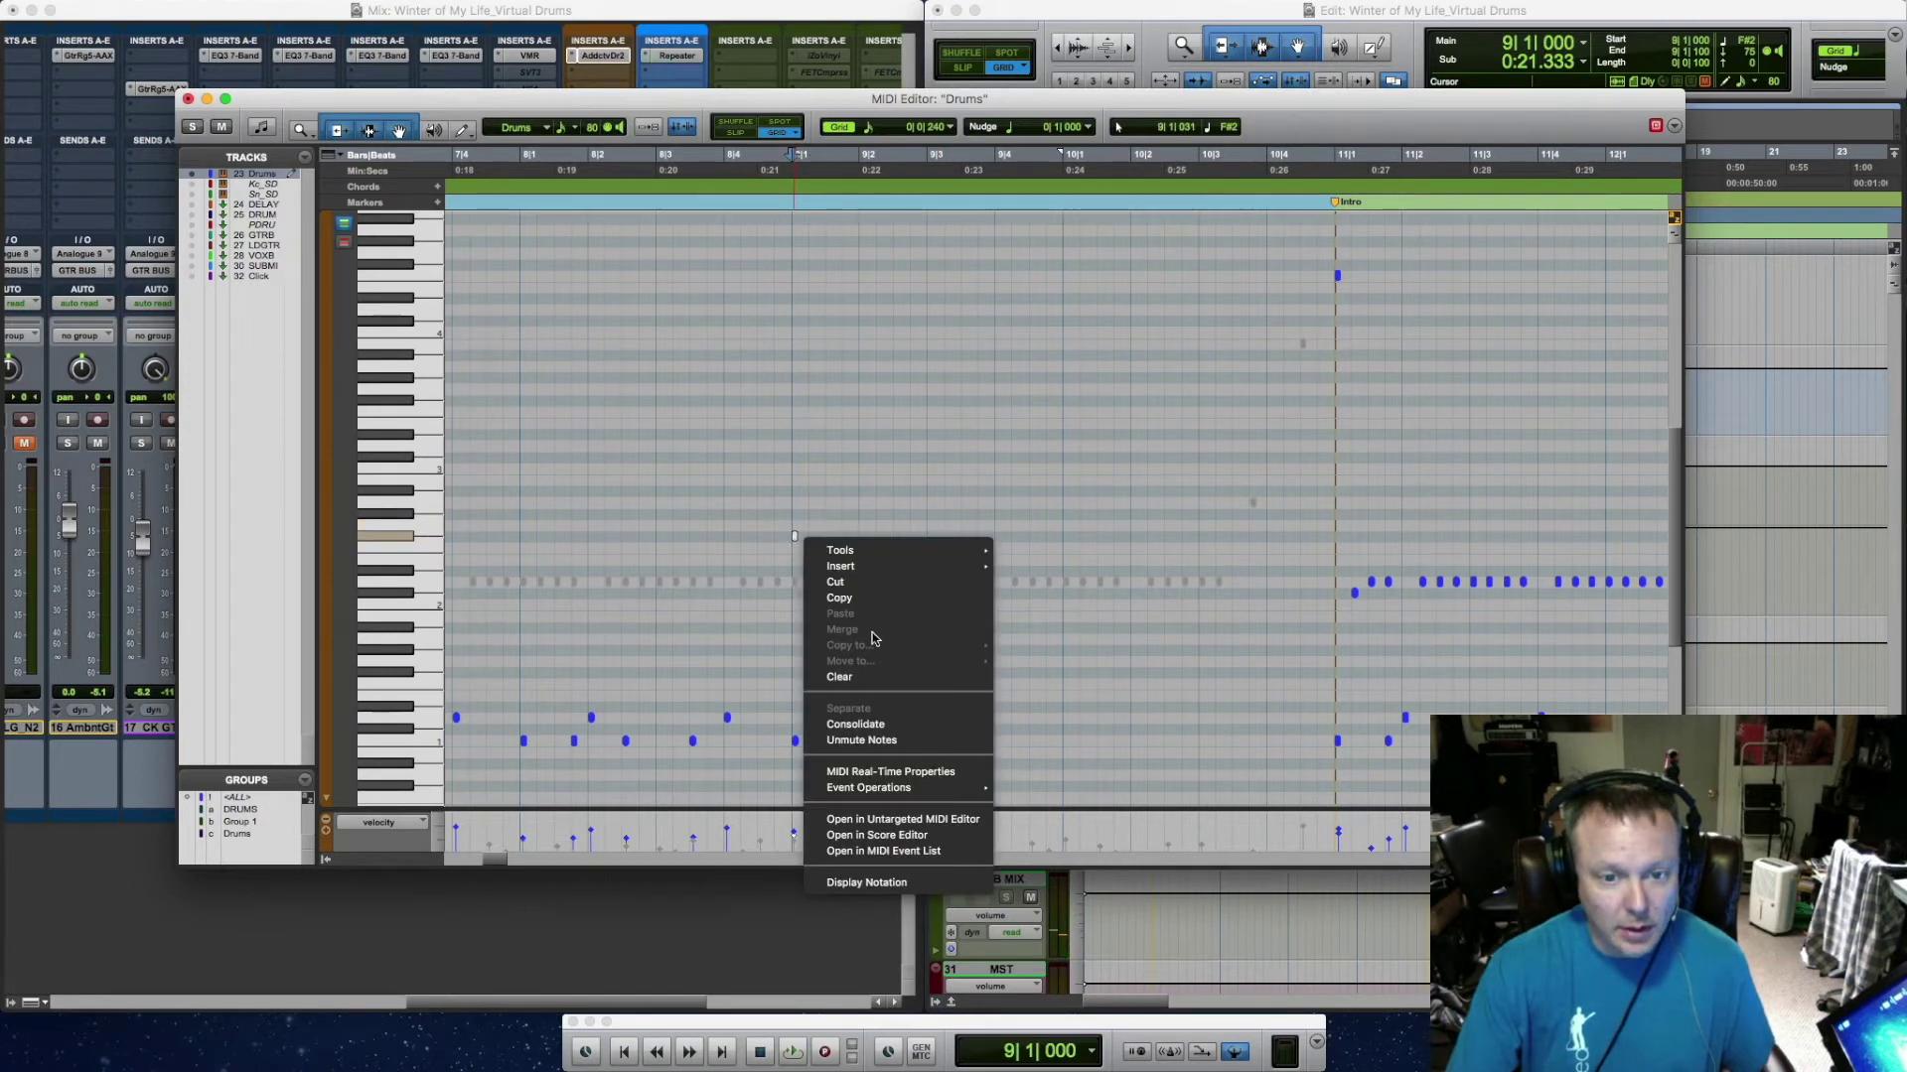
{"action": "left_click", "coordinate": [872, 729]}
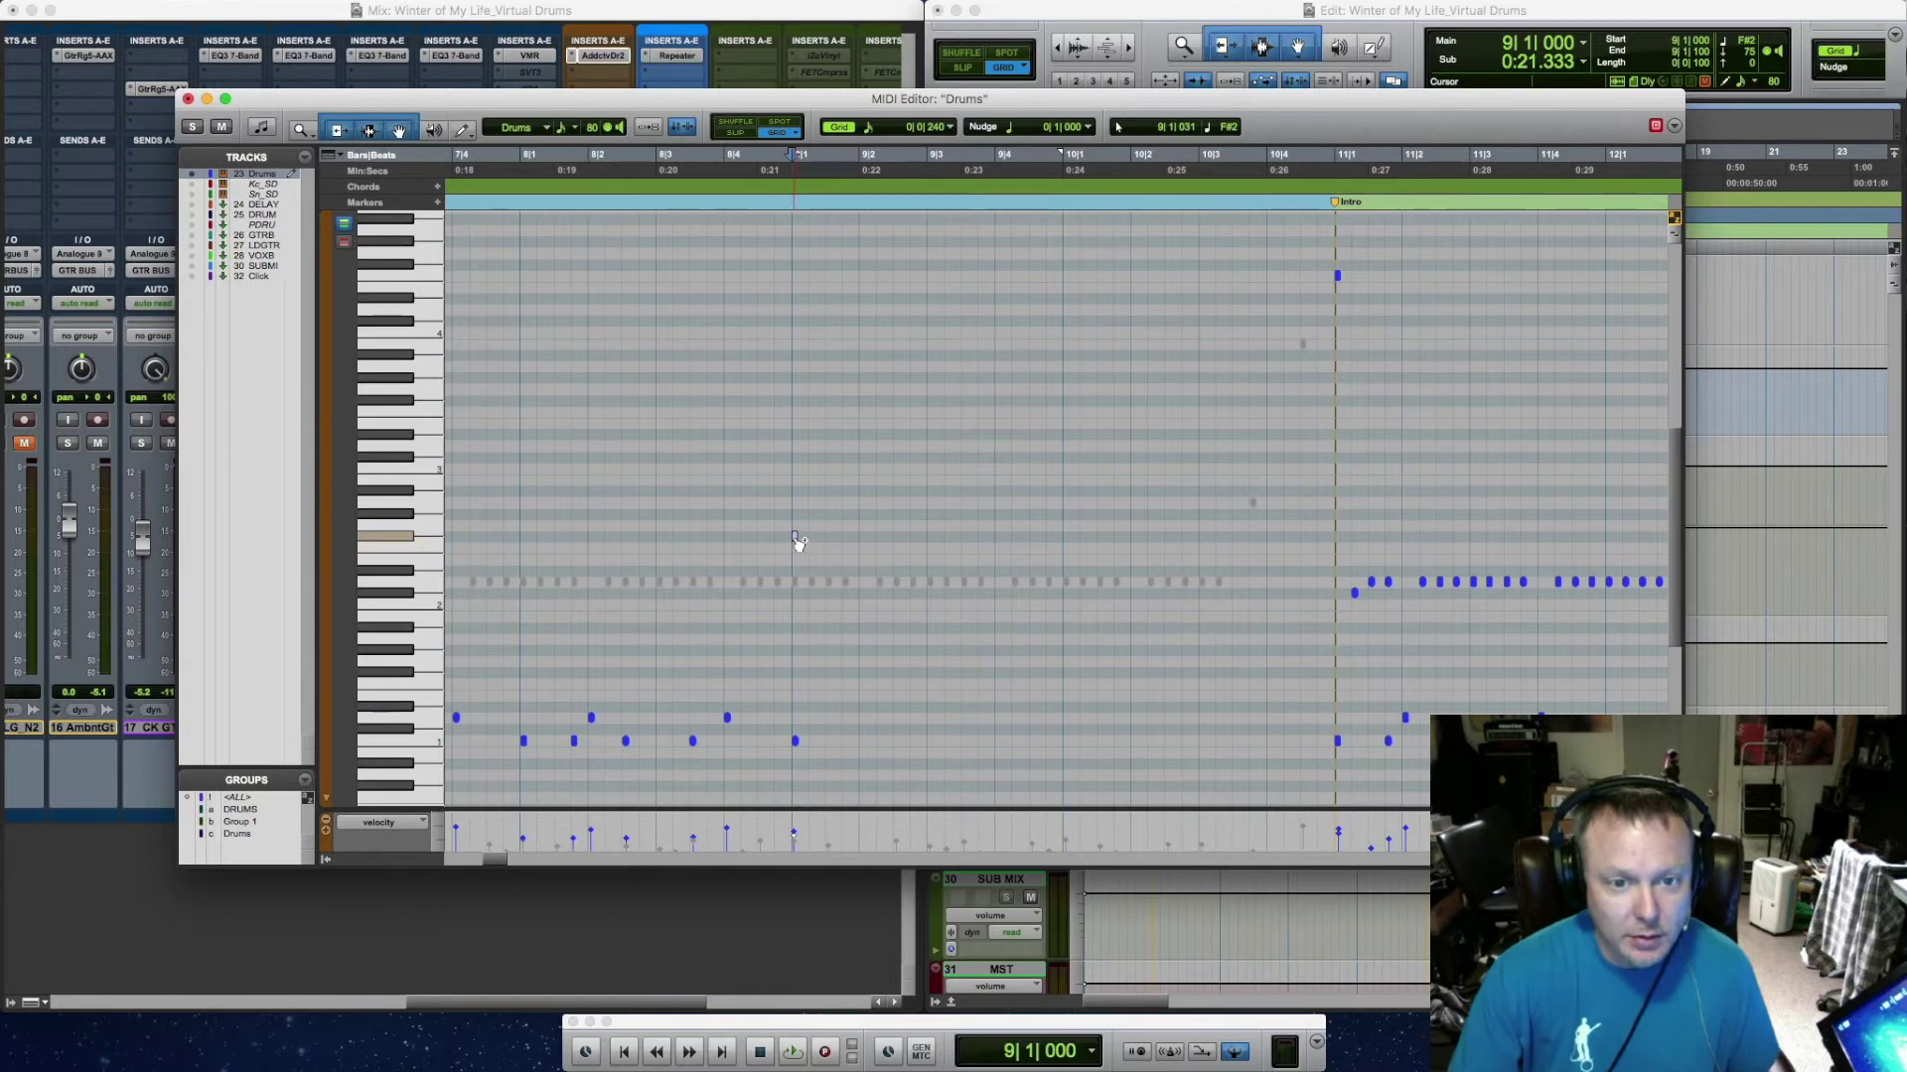
{"action": "left_click_drag", "start_coordinate": [797, 542], "coordinate": [1138, 541]}
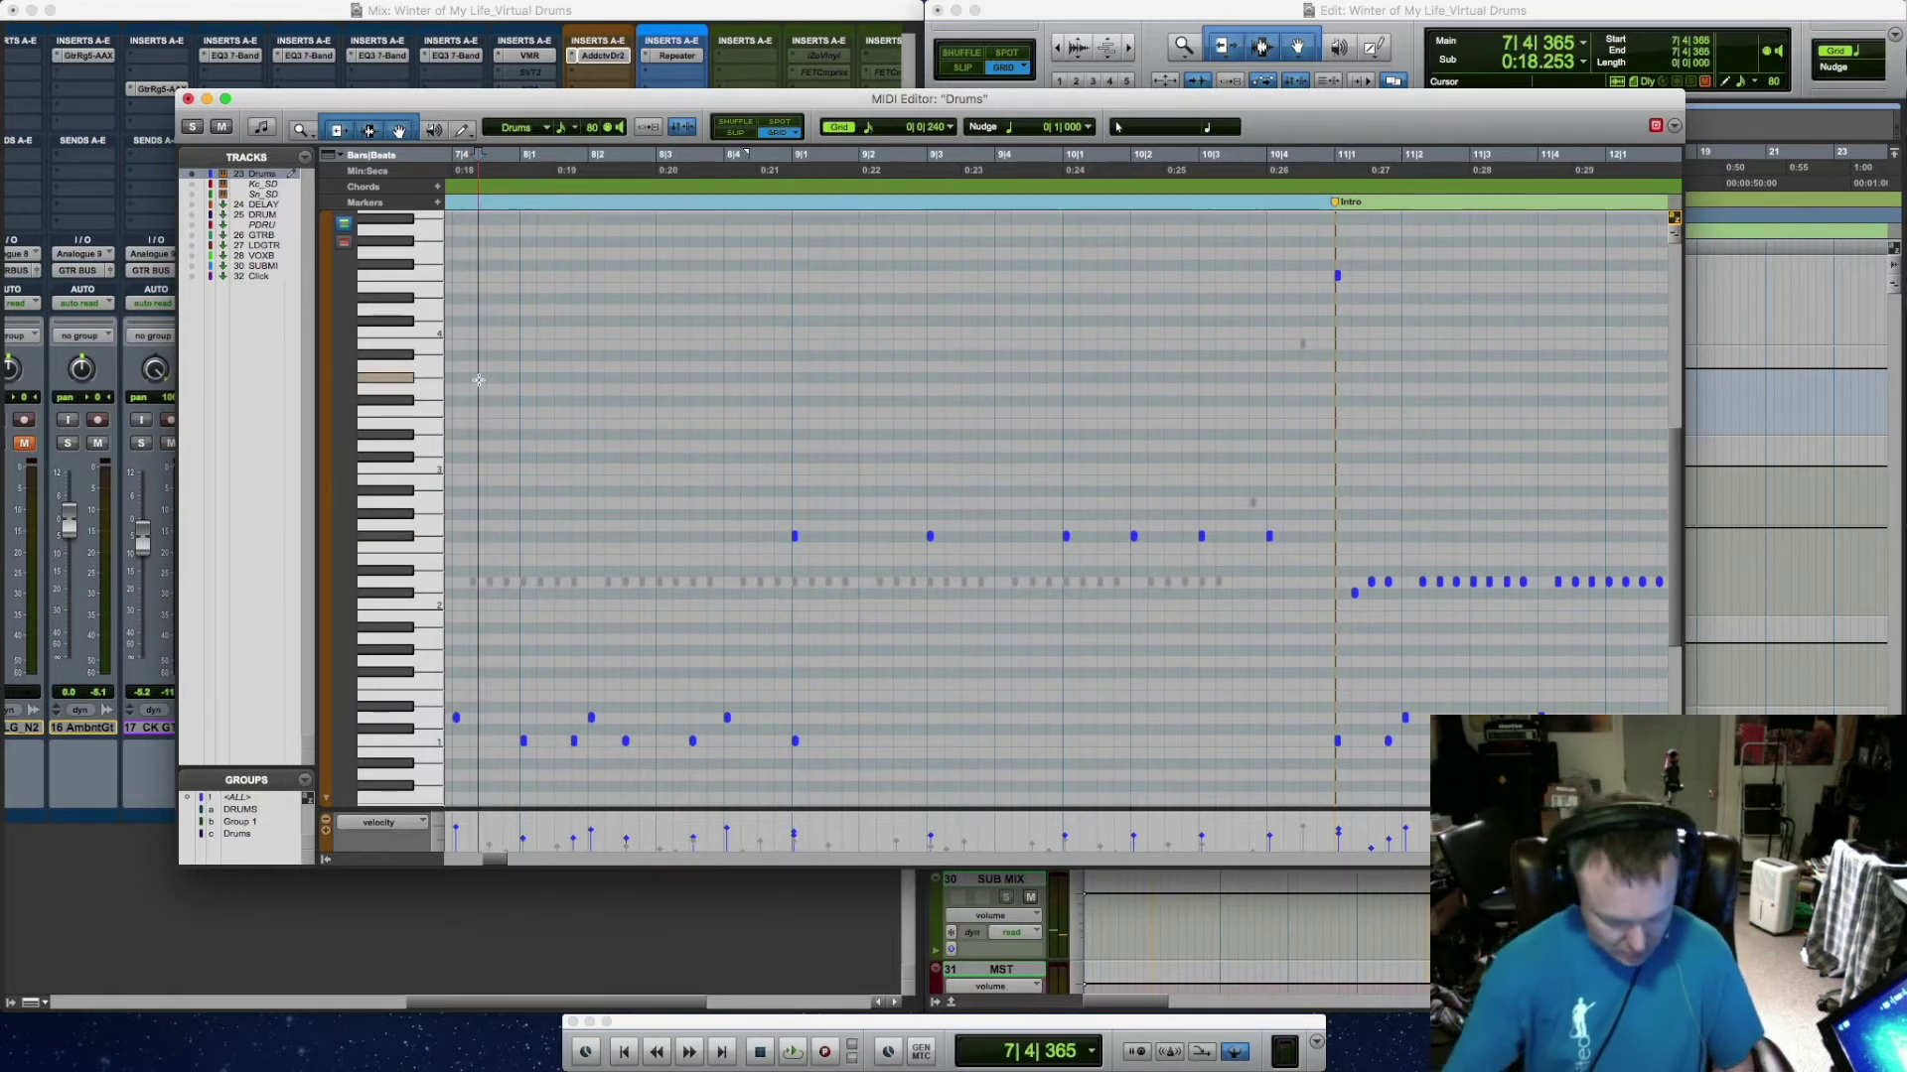
{"action": "key", "text": "space"}
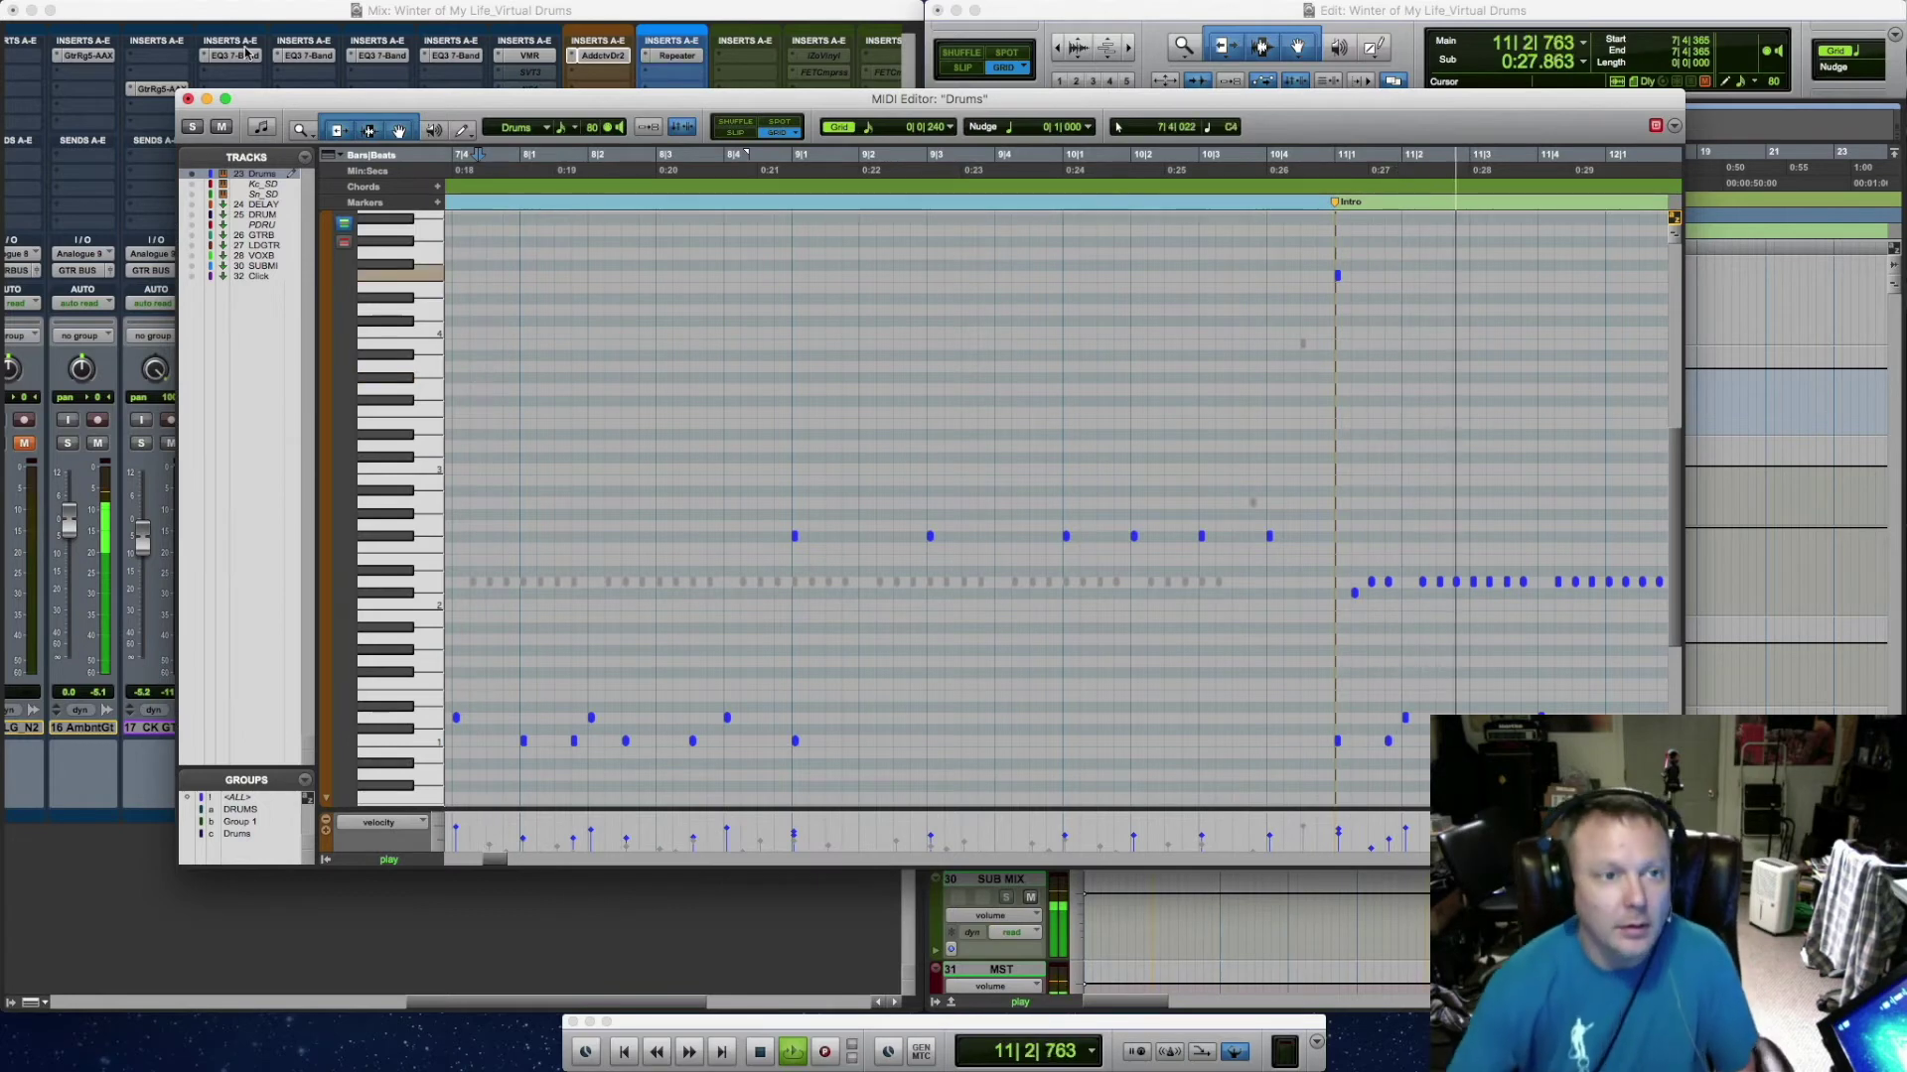
{"action": "key", "text": "super+w"}
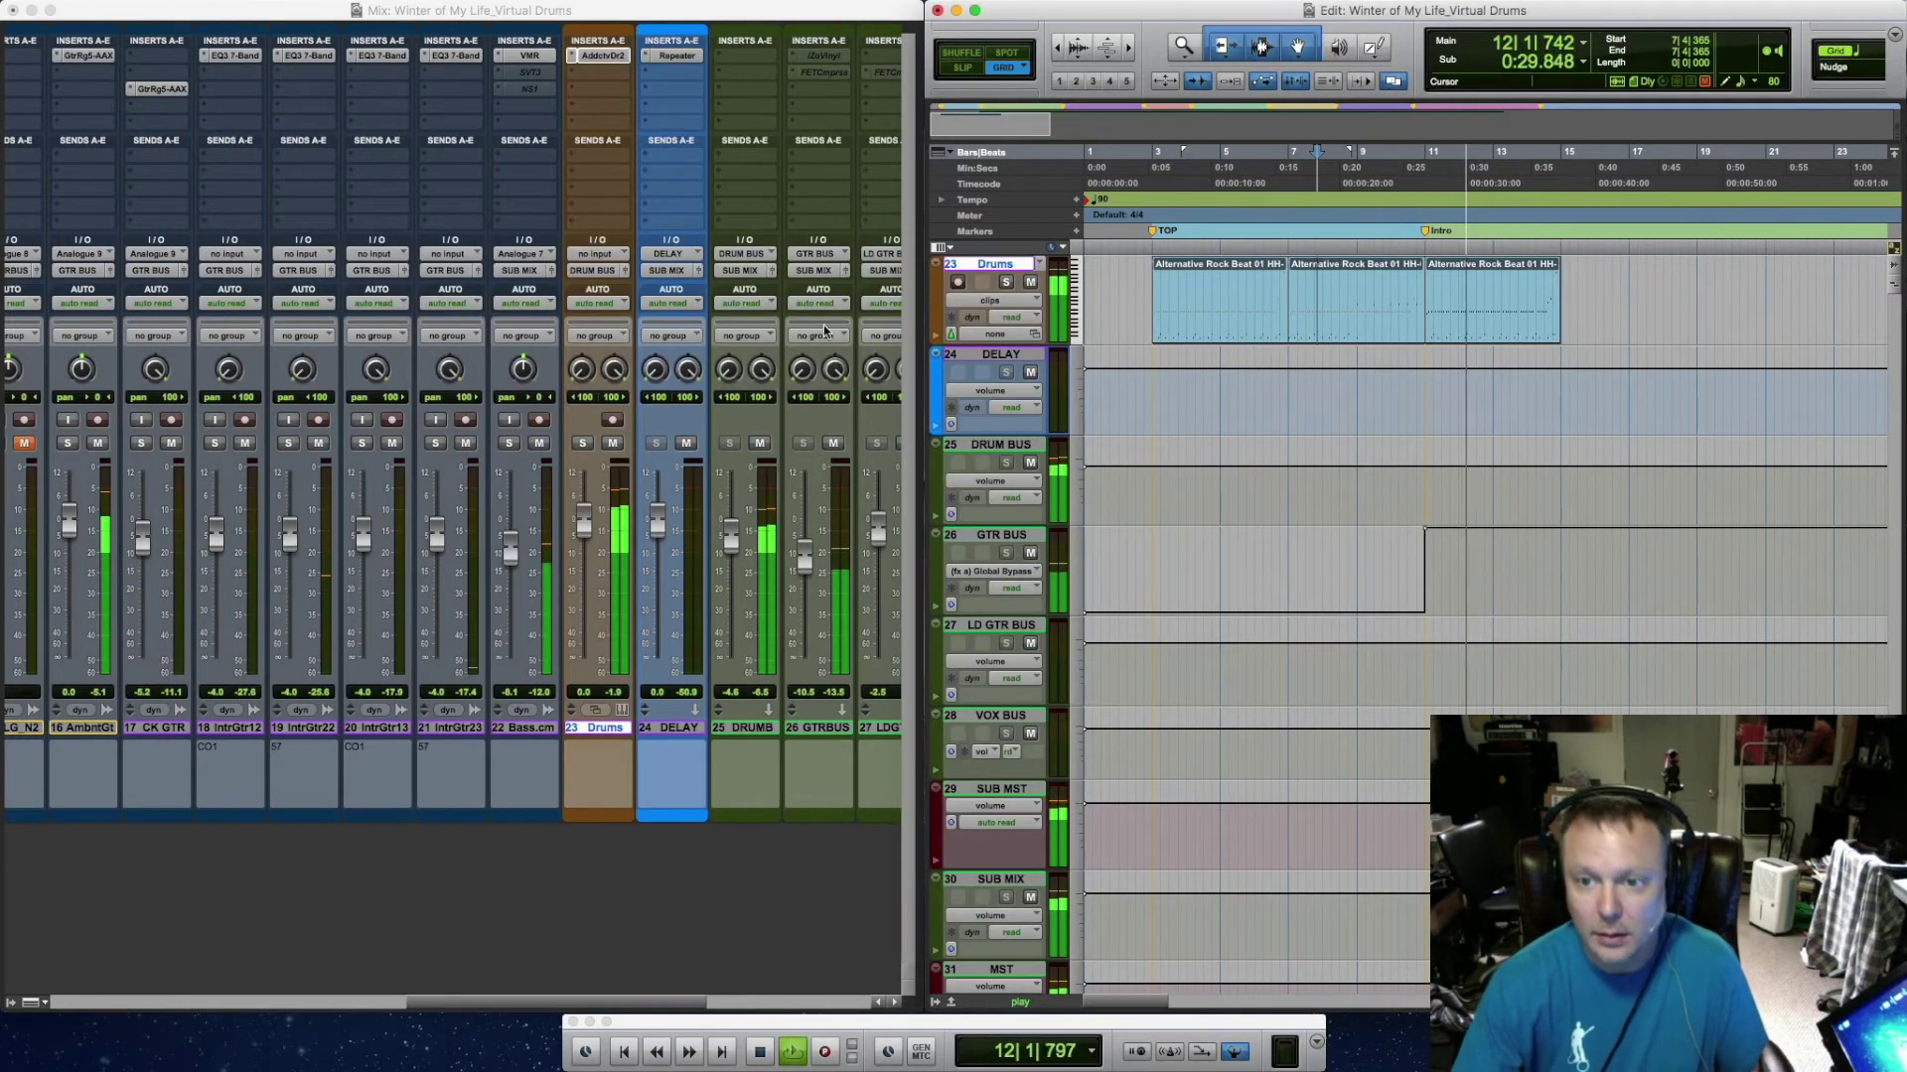
Lower the Drums fader to -3.8 dB while playing from bar 3, then select the bar 11–15 clip
{"action": "key", "text": "space"}
{"action": "left_click", "coordinate": [1153, 250]}
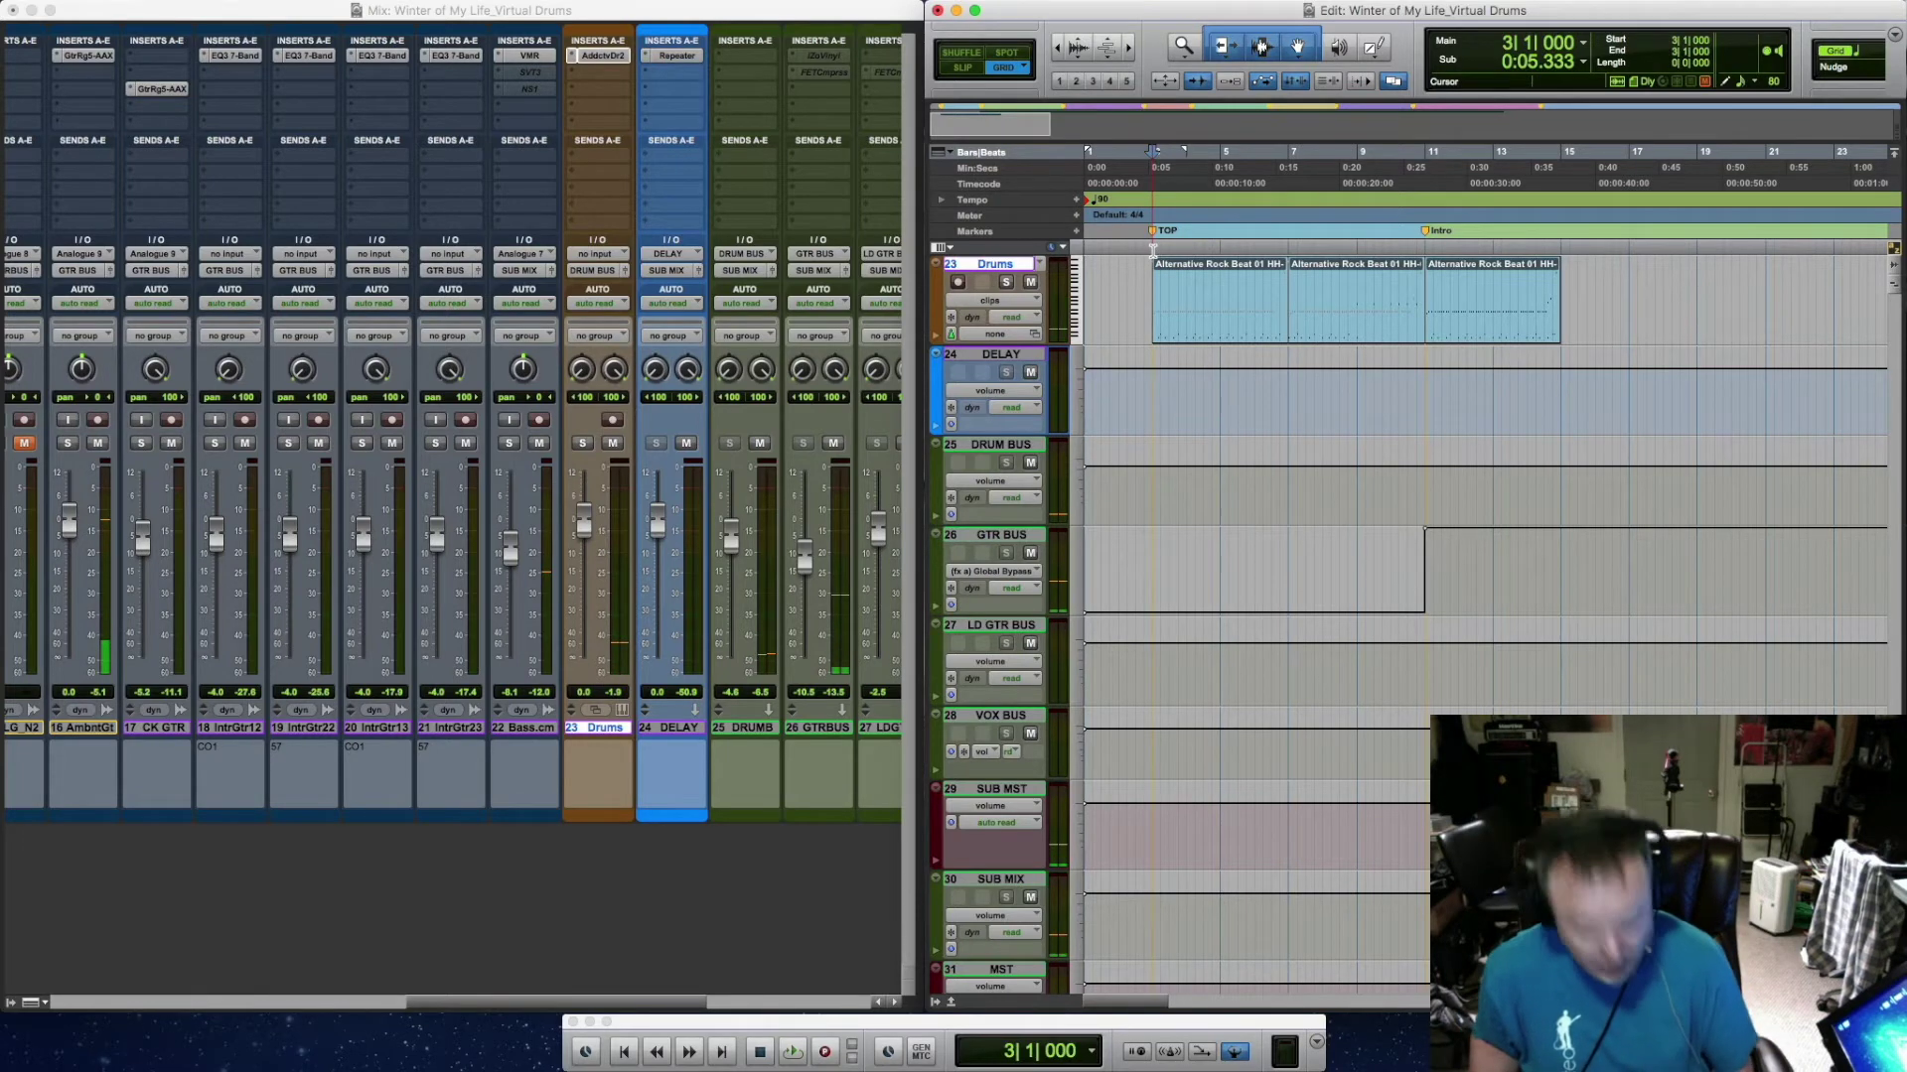
{"action": "key", "text": "space"}
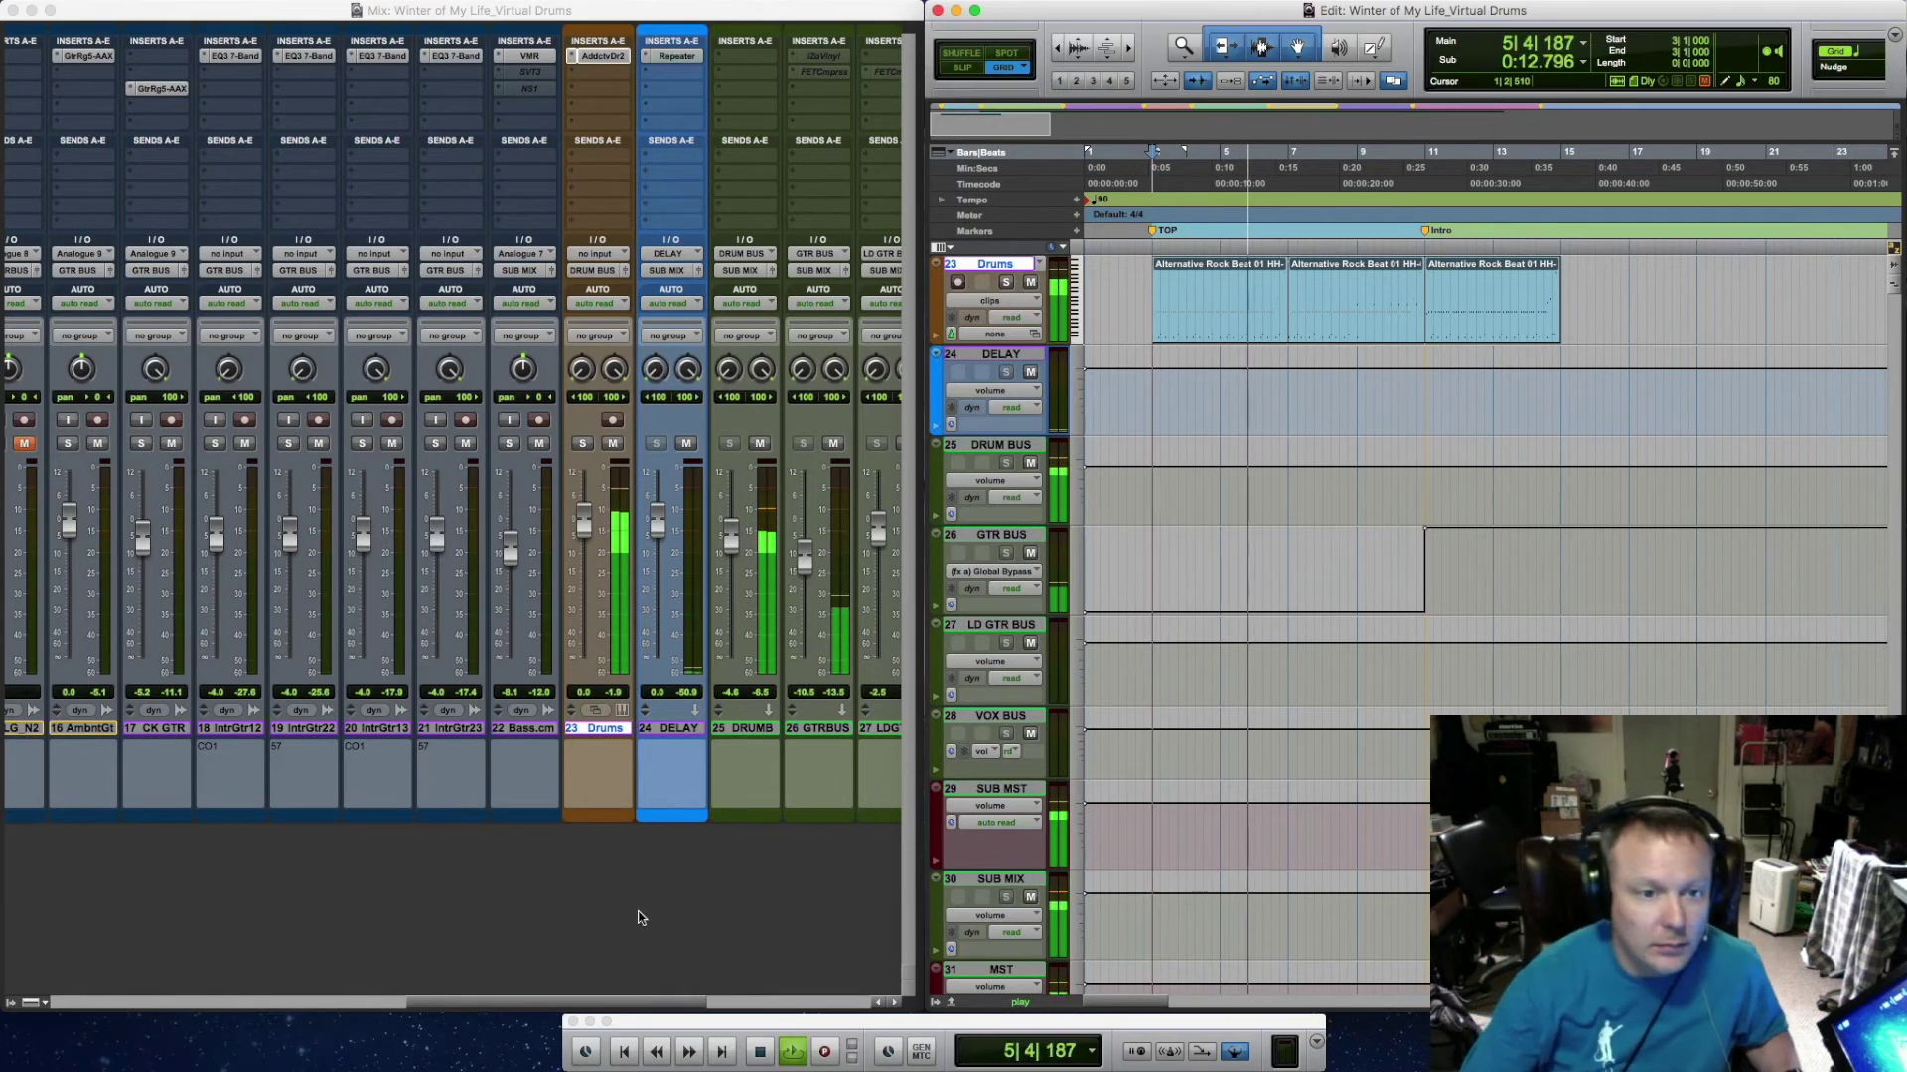
{"action": "left_click_drag", "start_coordinate": [584, 524], "coordinate": [585, 558]}
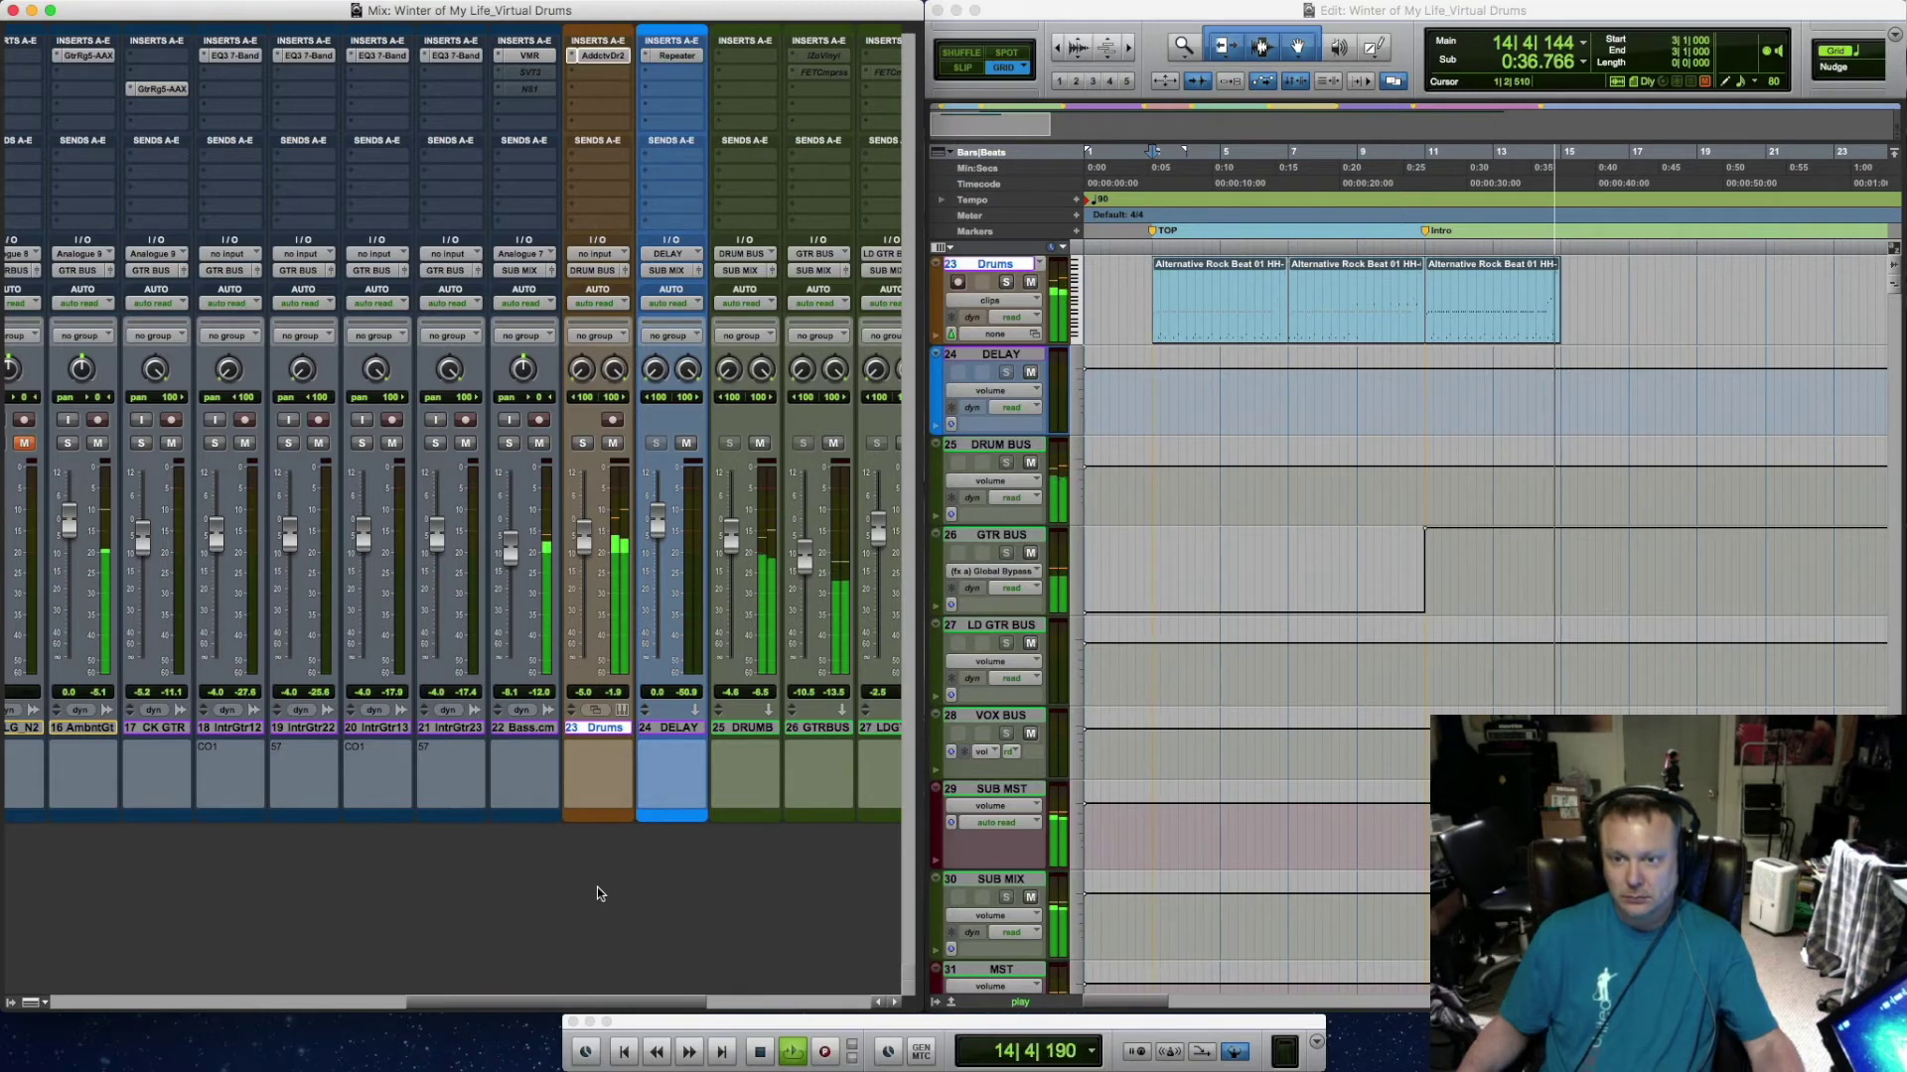
{"action": "key", "text": "space"}
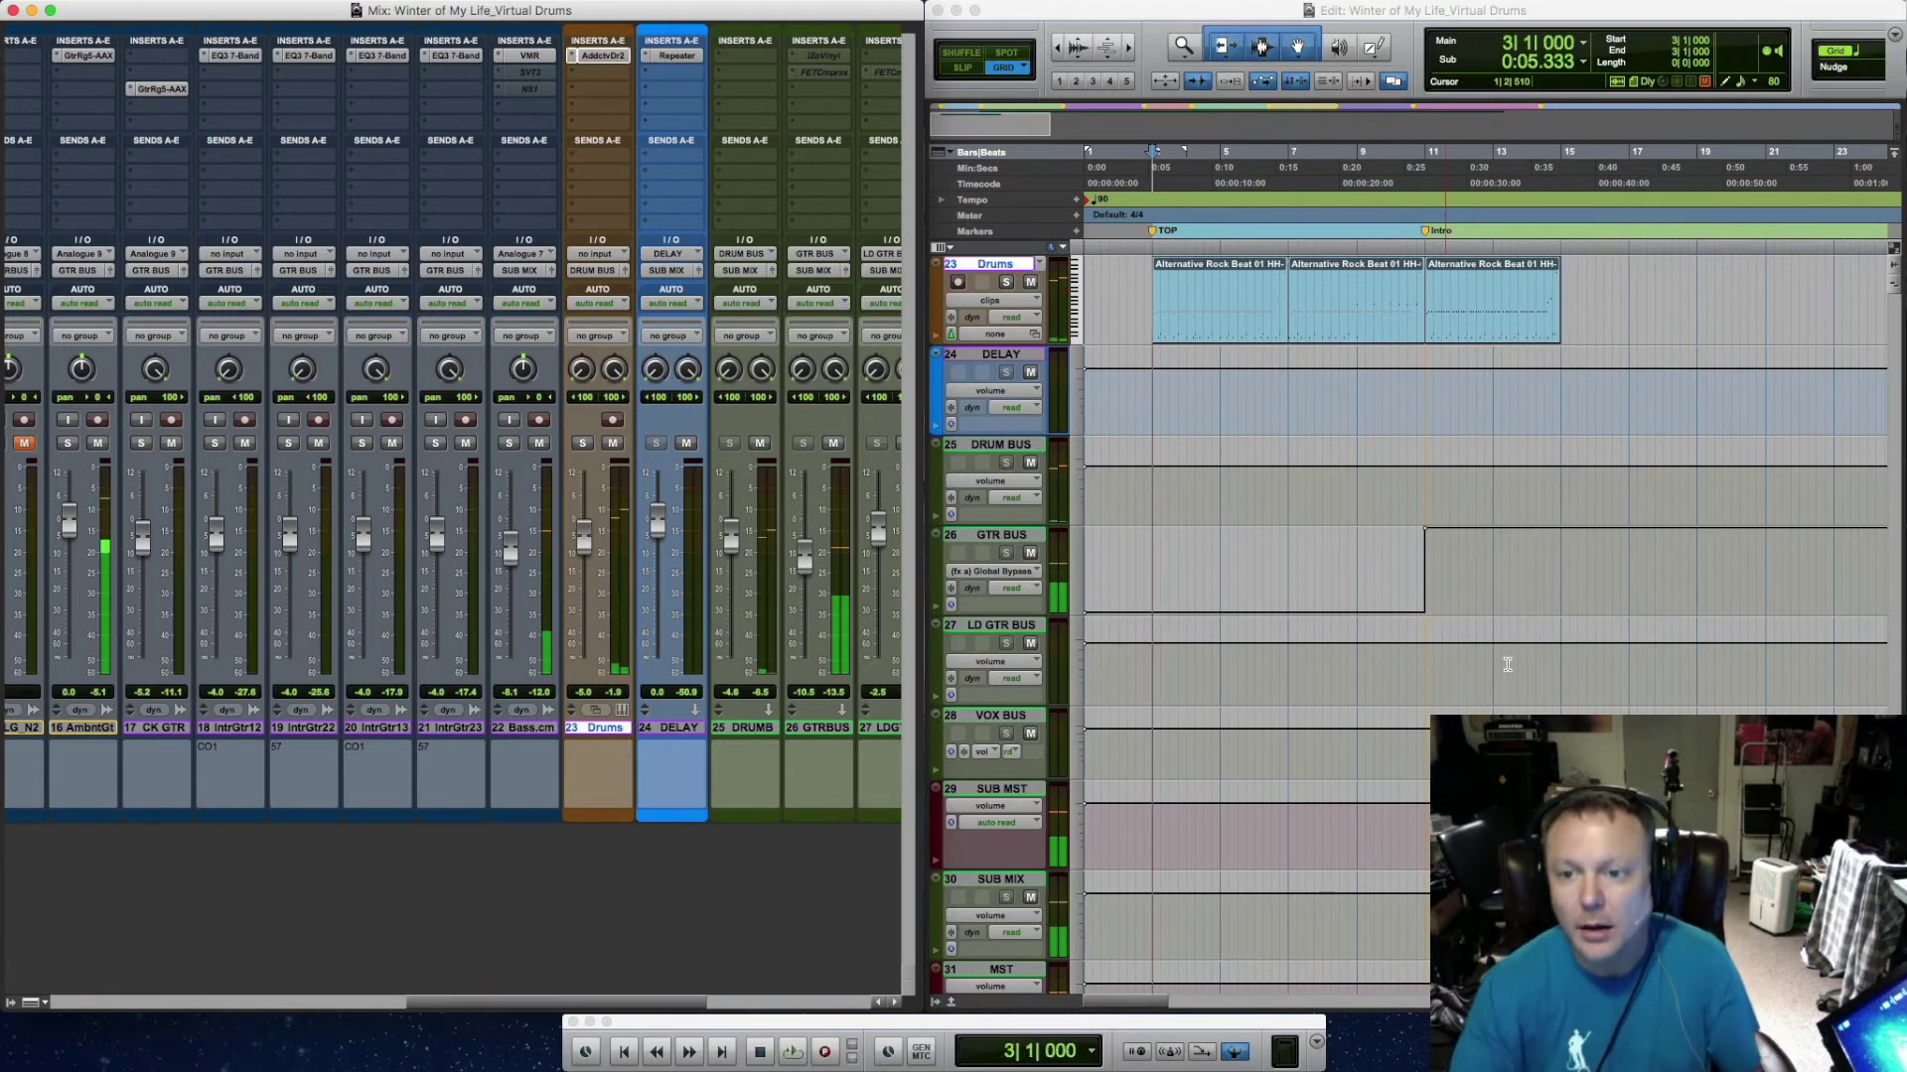
{"action": "left_click", "coordinate": [1477, 342]}
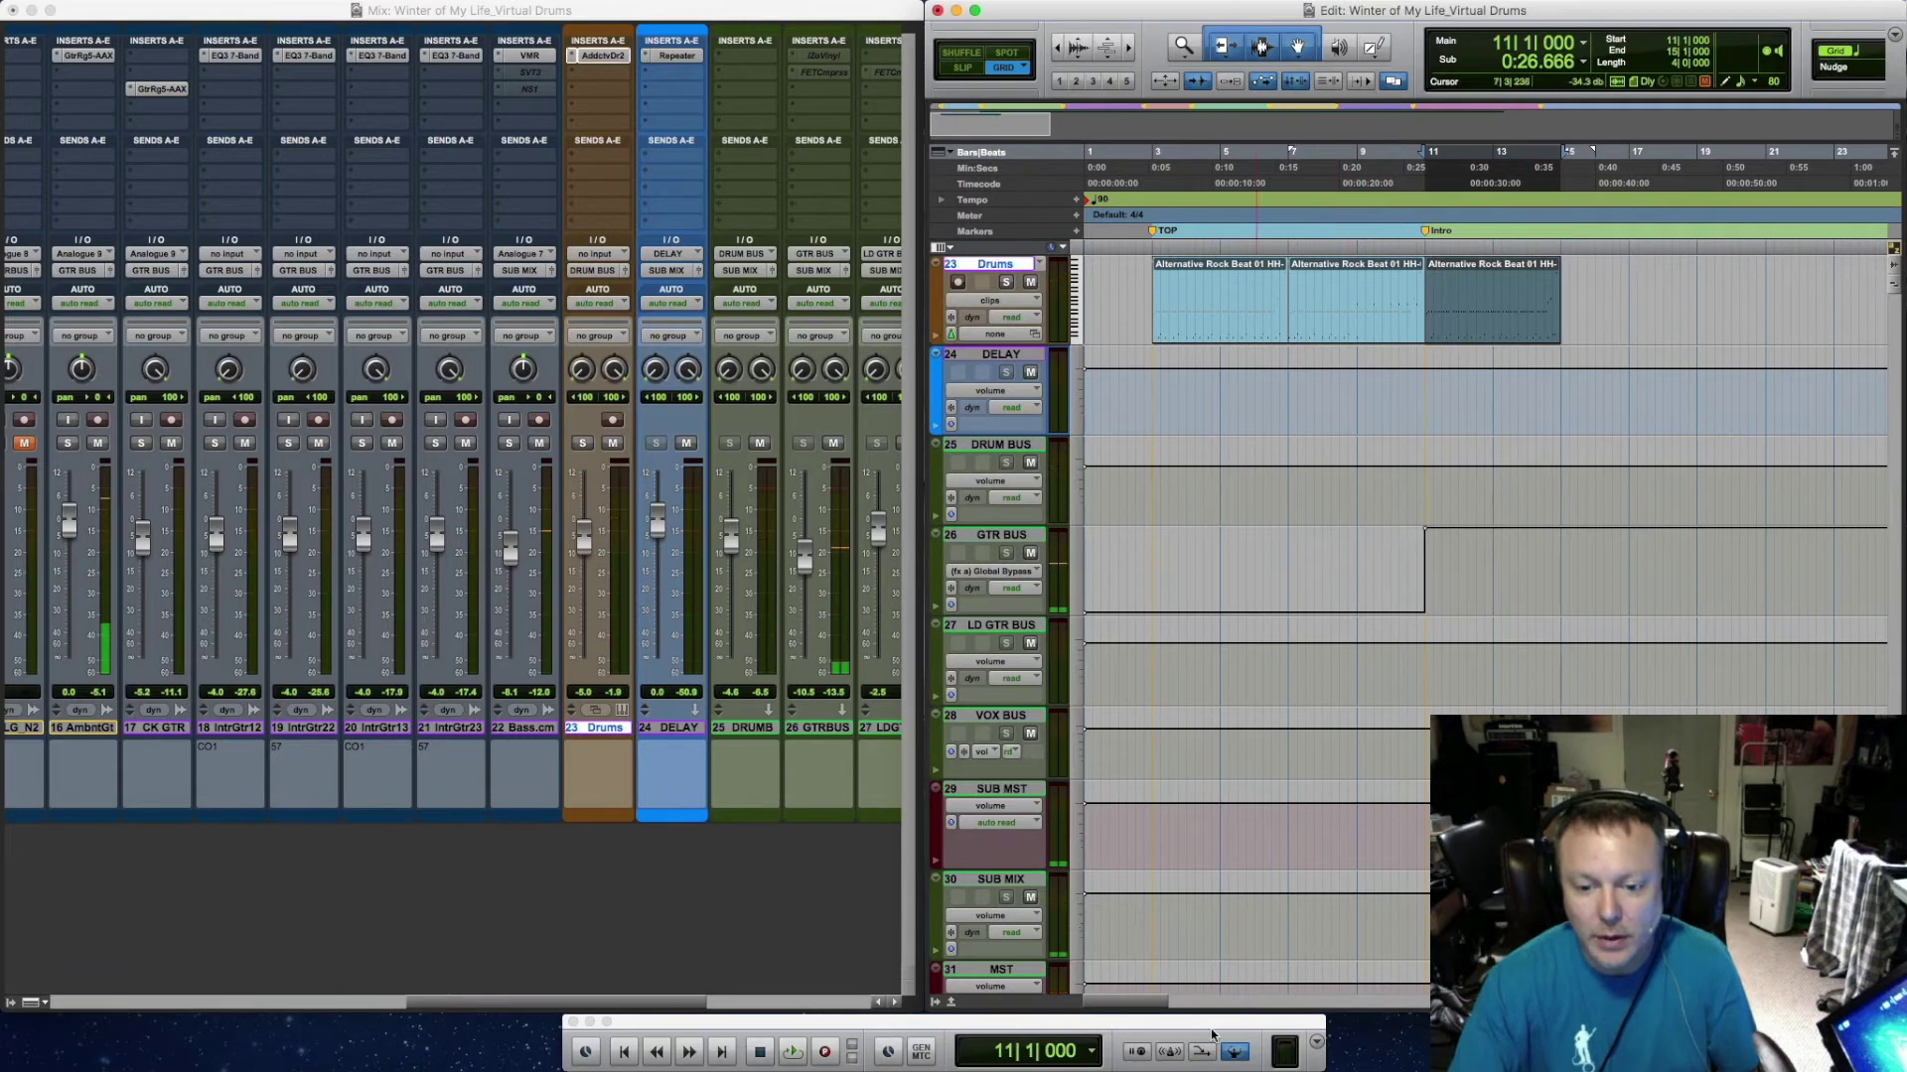
Duplicate the bar 11–15 beat clip to extend the Drums beat through bar 27
{"action": "scroll", "coordinate": [1148, 1006], "scroll_direction": "right", "scroll_amount": 5}
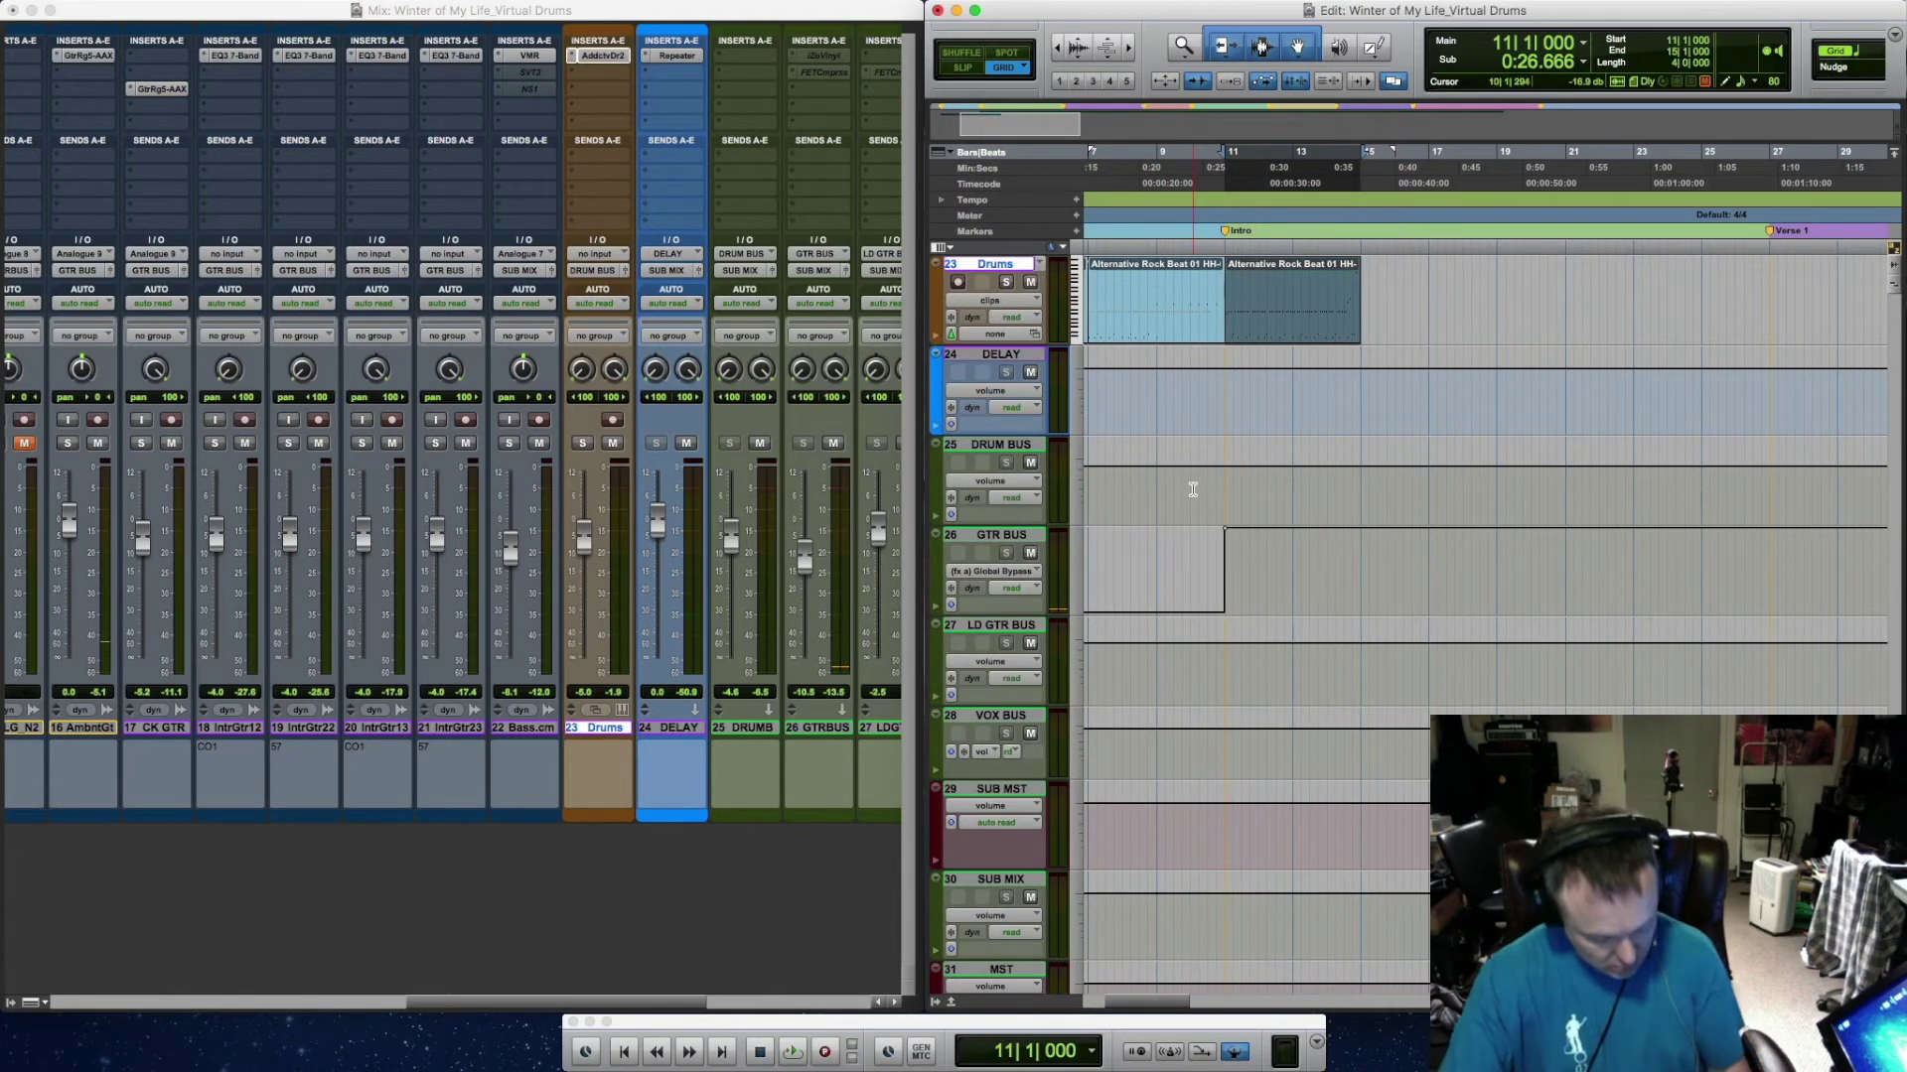
{"action": "key", "text": "super+d"}
{"action": "key", "text": "super+d"}
{"action": "key", "text": "super+d"}
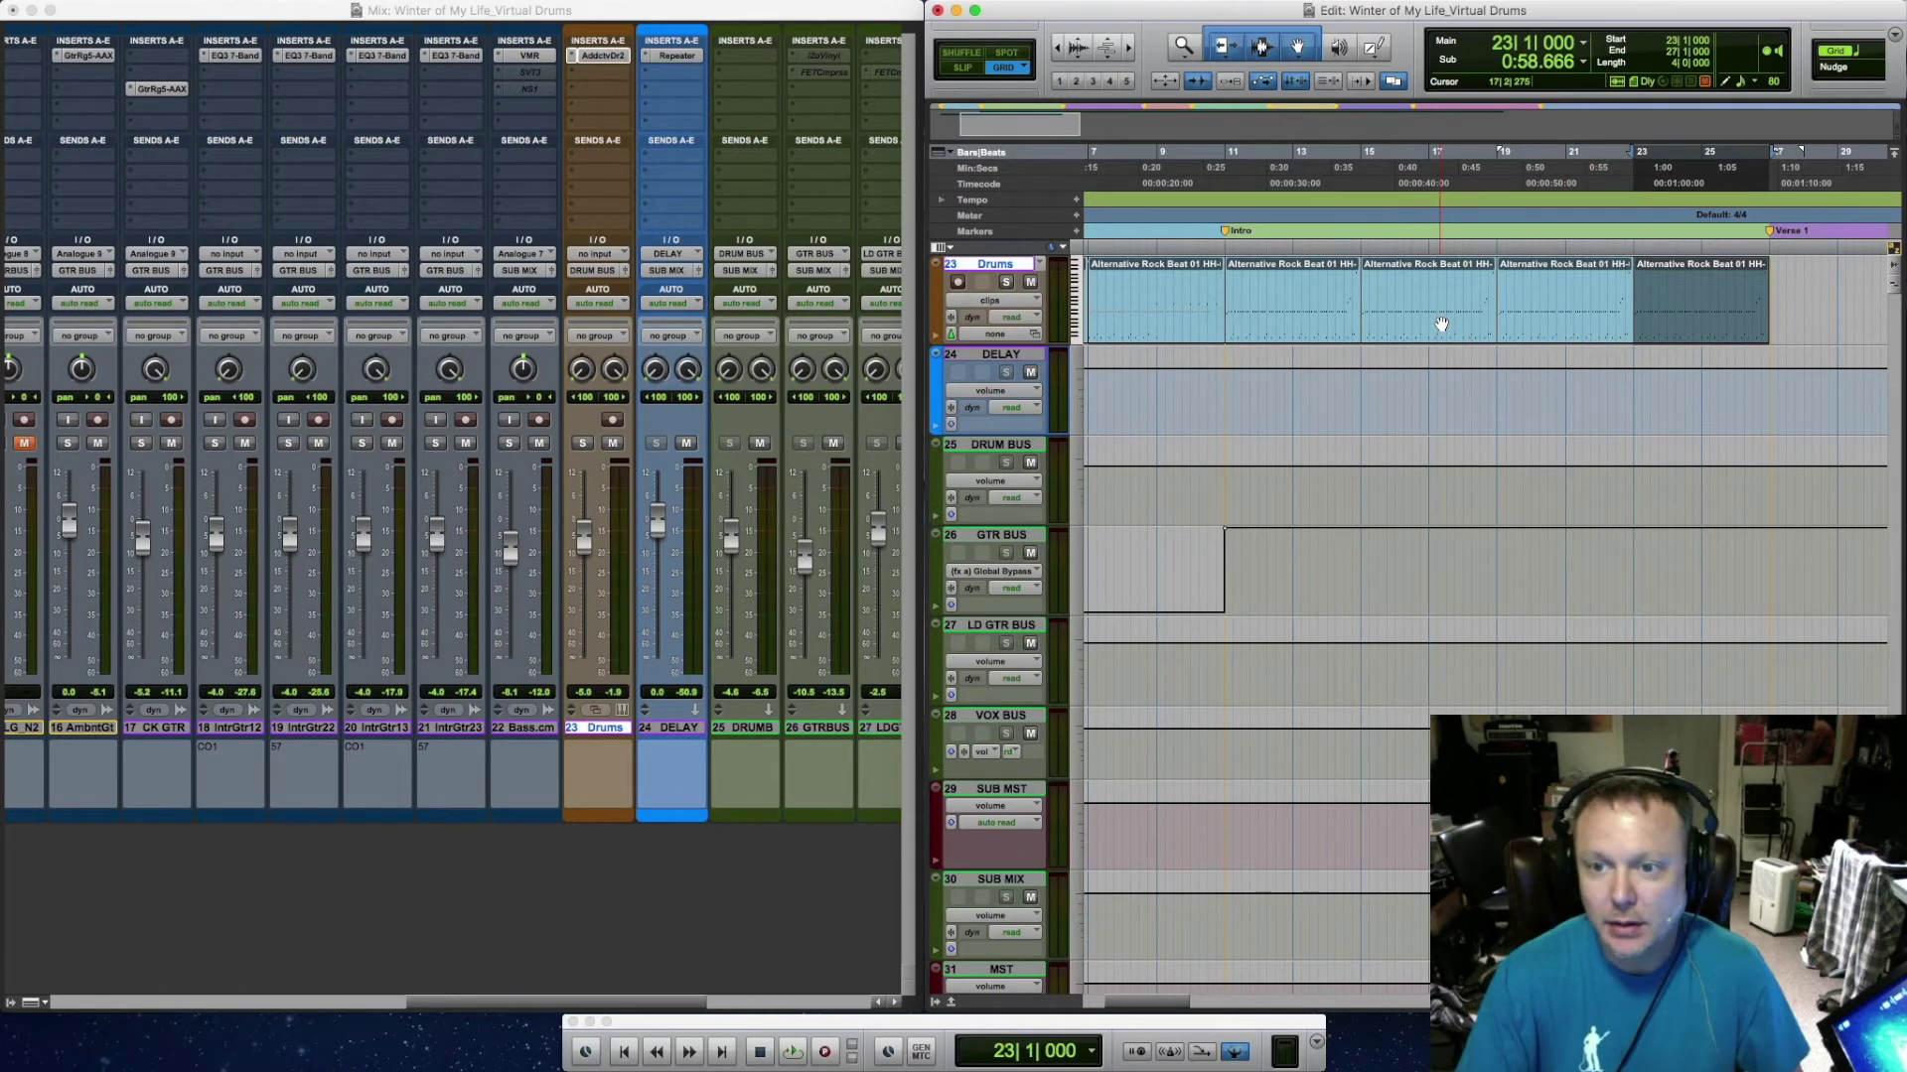
Open the bars 15–19 clip in the MIDI Editor and delete the fill notes near bar 18's end
{"action": "double_click", "coordinate": [1441, 325]}
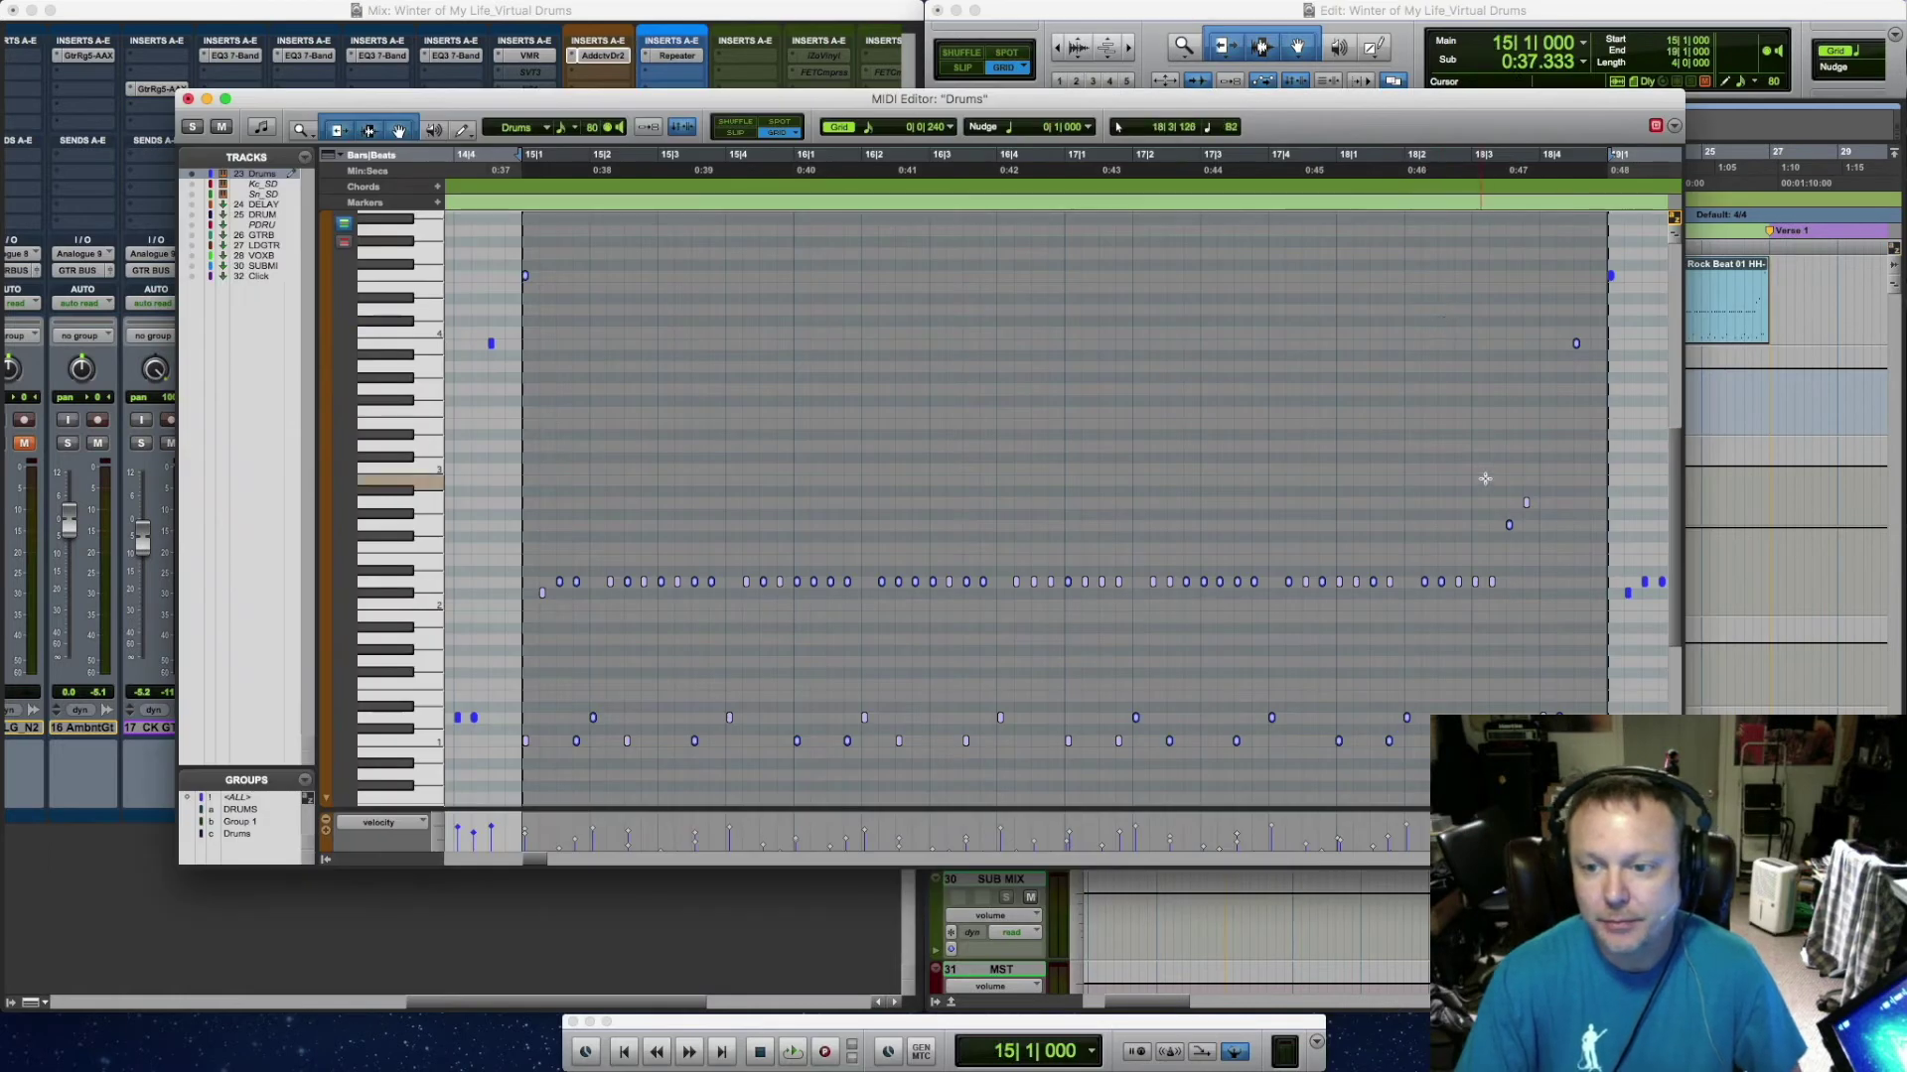
{"action": "left_click", "coordinate": [1526, 459]}
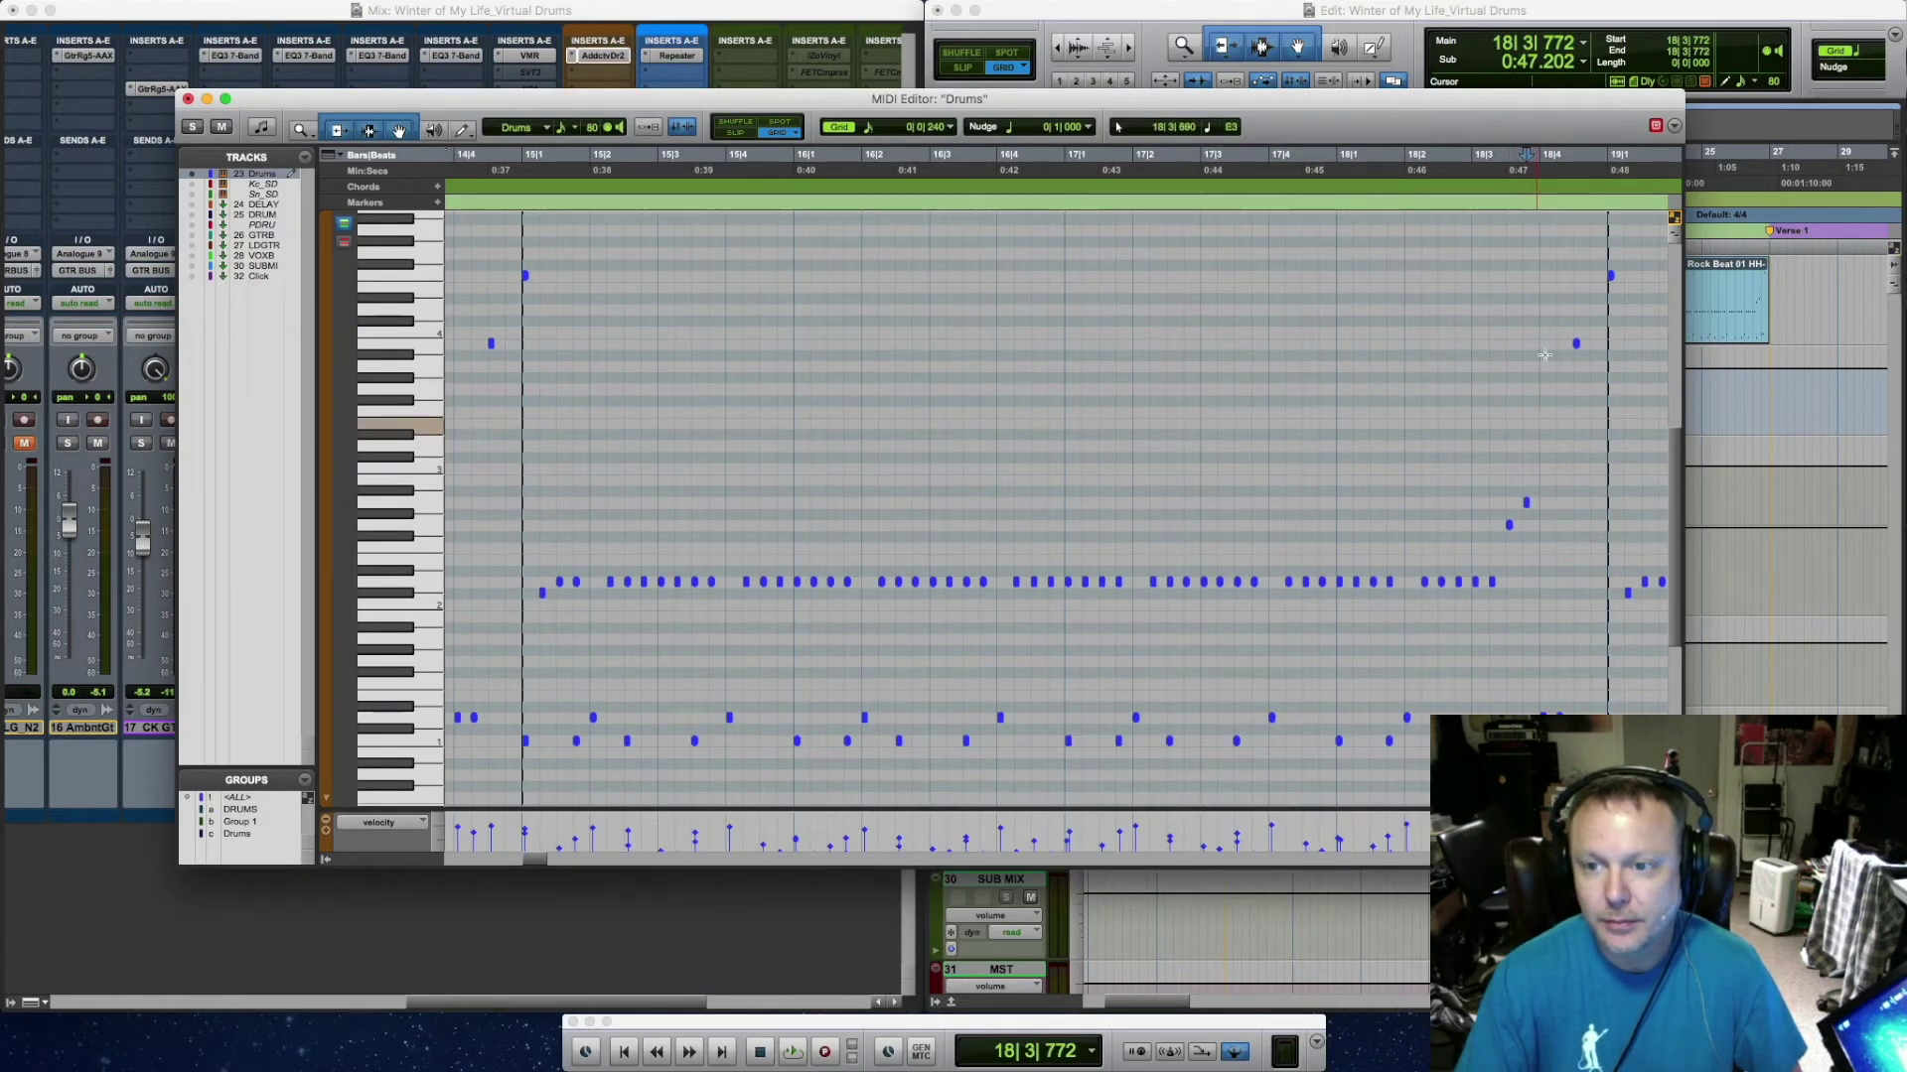
{"action": "left_click", "coordinate": [1585, 327]}
{"action": "left_click_drag", "start_coordinate": [1582, 417], "coordinate": [1560, 720]}
{"action": "left_click", "coordinate": [1558, 722]}
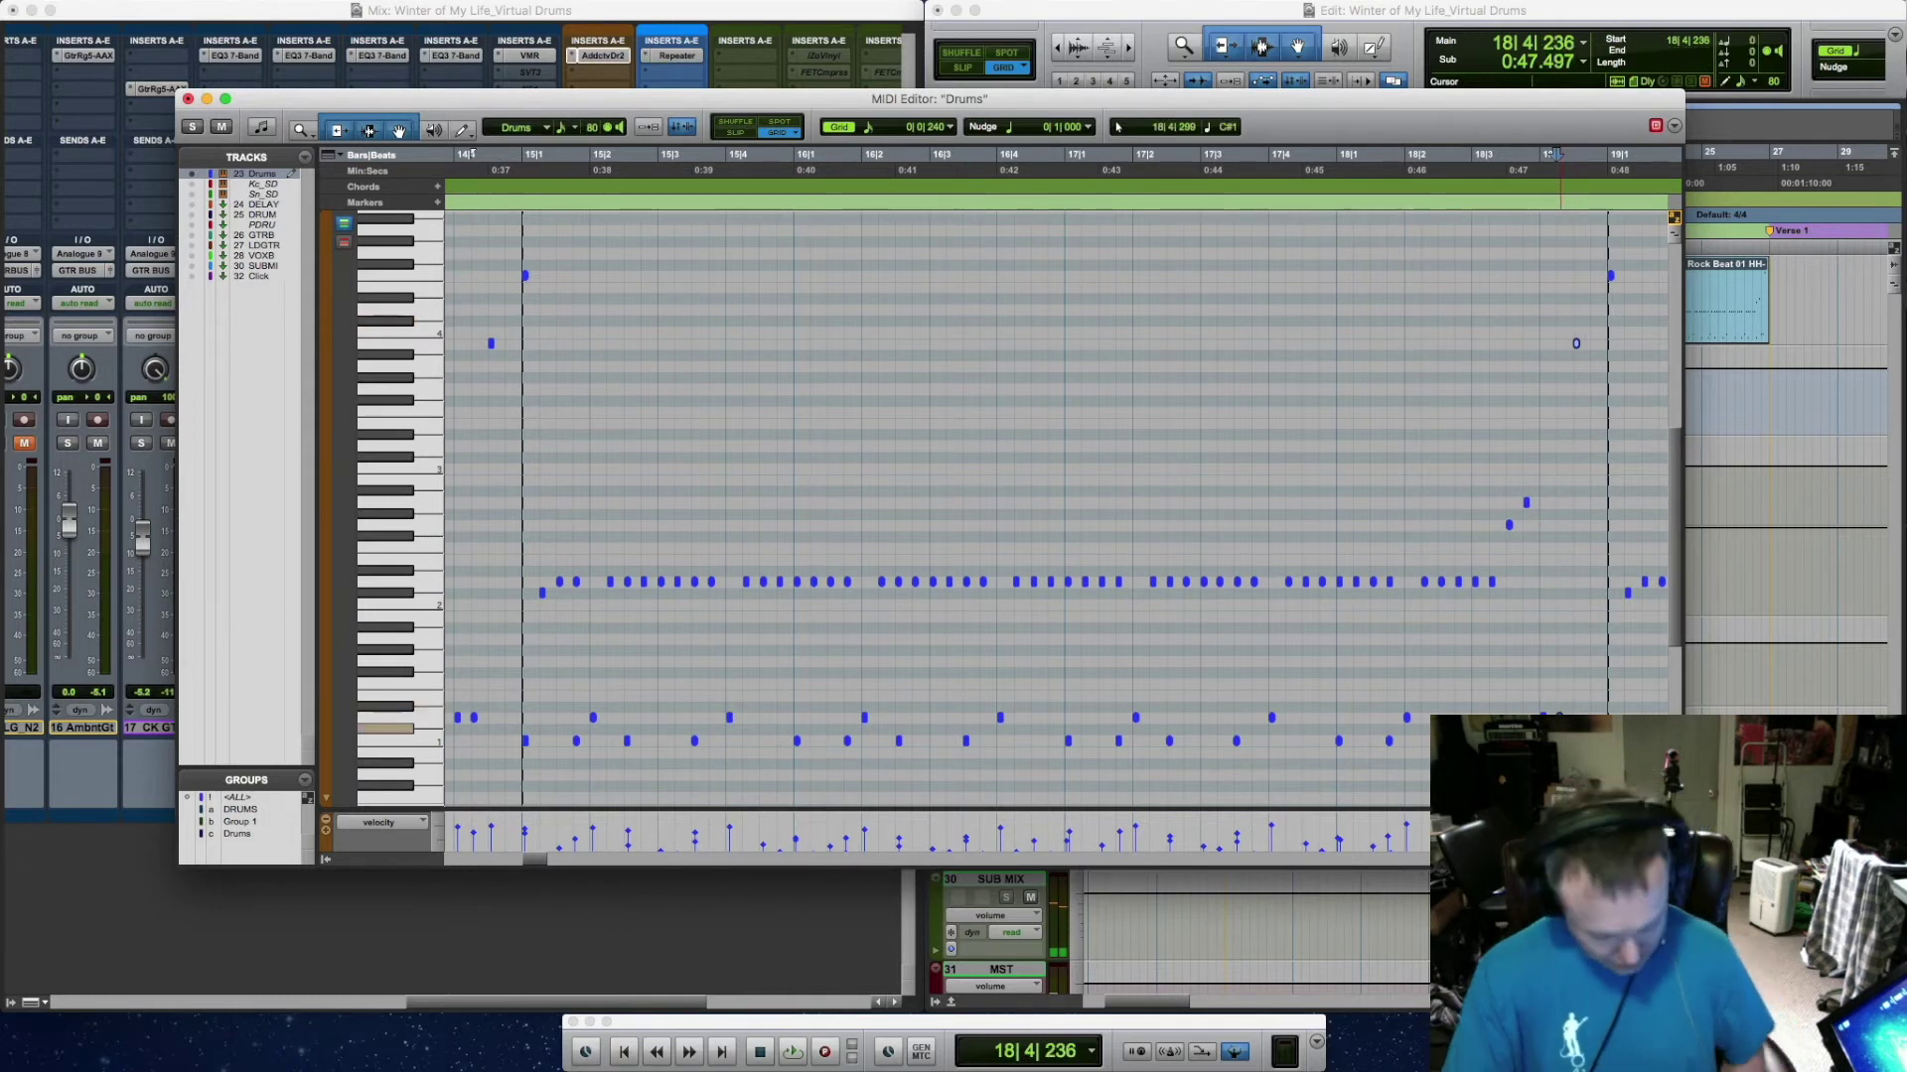
{"action": "left_click_drag", "start_coordinate": [1492, 456], "coordinate": [1421, 613]}
{"action": "key", "text": "Delete"}
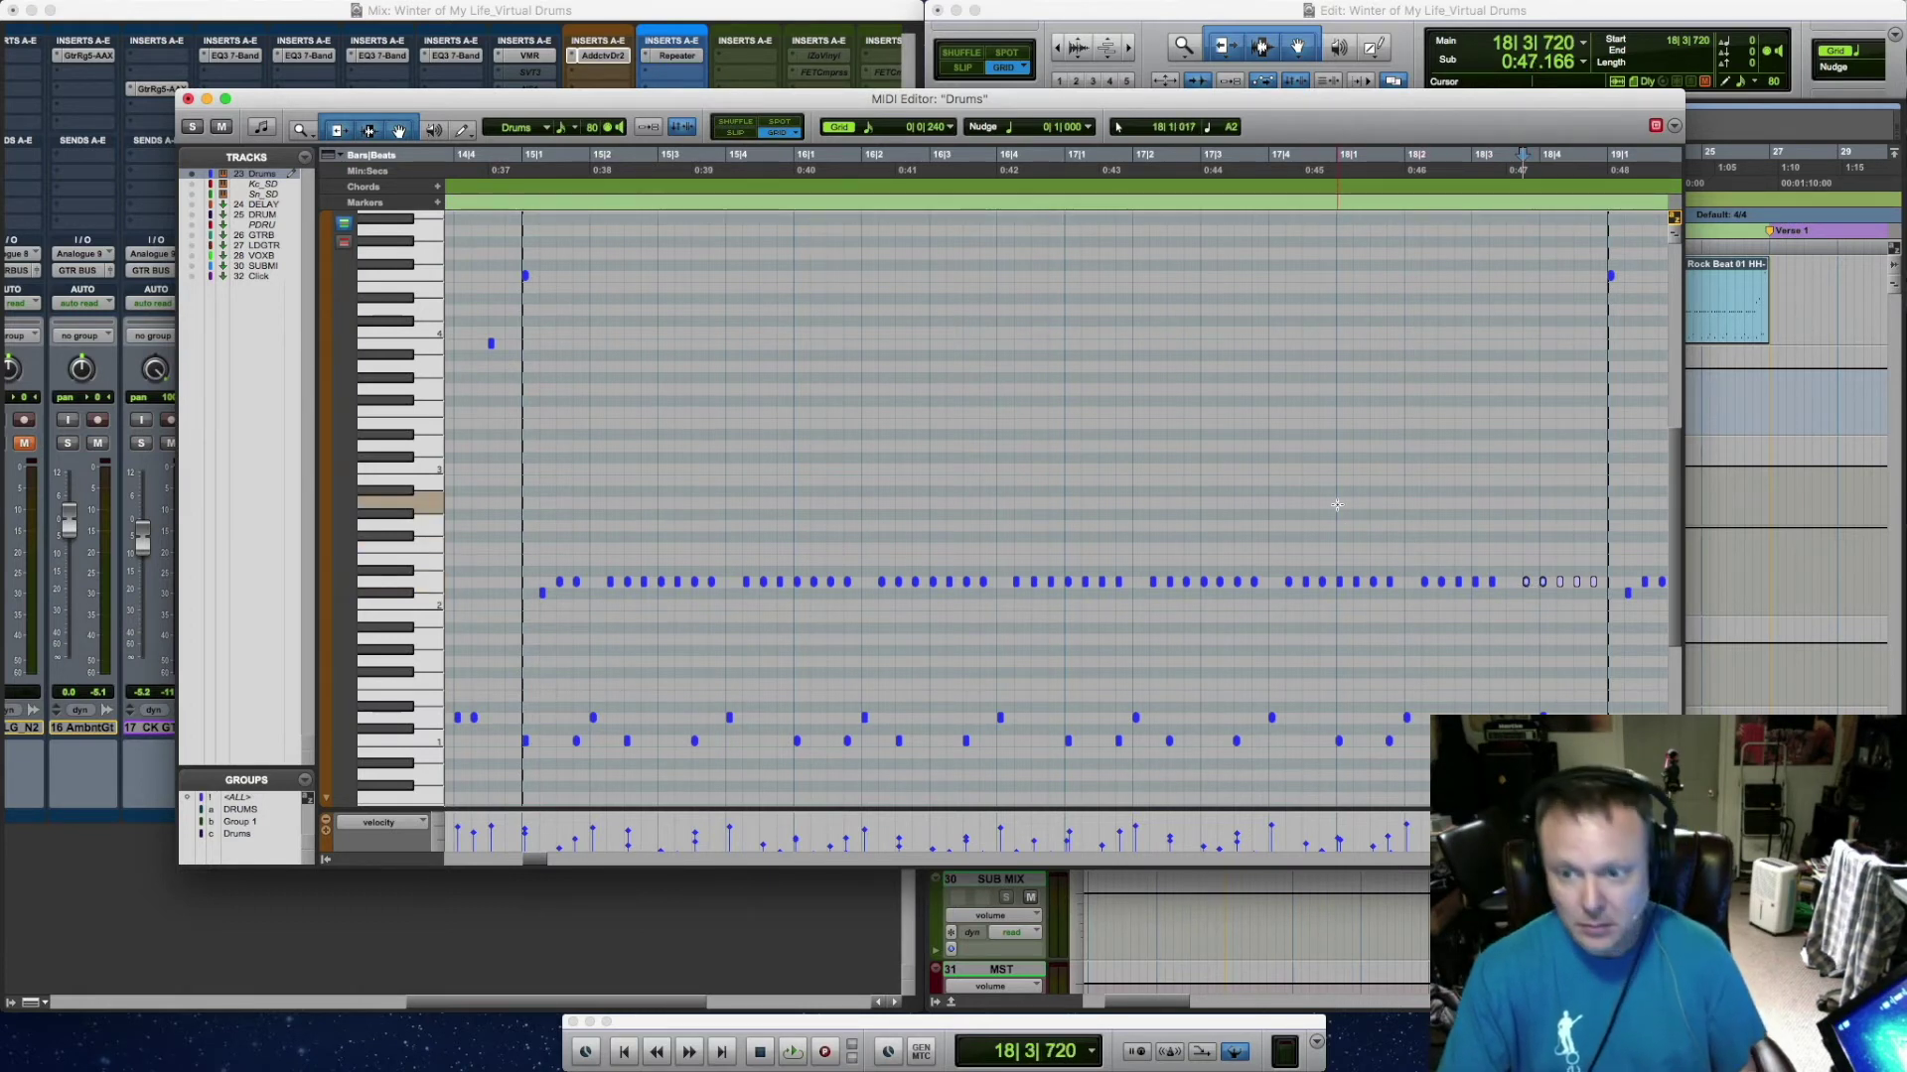
Shift and regroup the hi-hat notes in bar 18 so the groove carries into bar 19
{"action": "key", "text": "minus"}
{"action": "left_click", "coordinate": [1277, 459]}
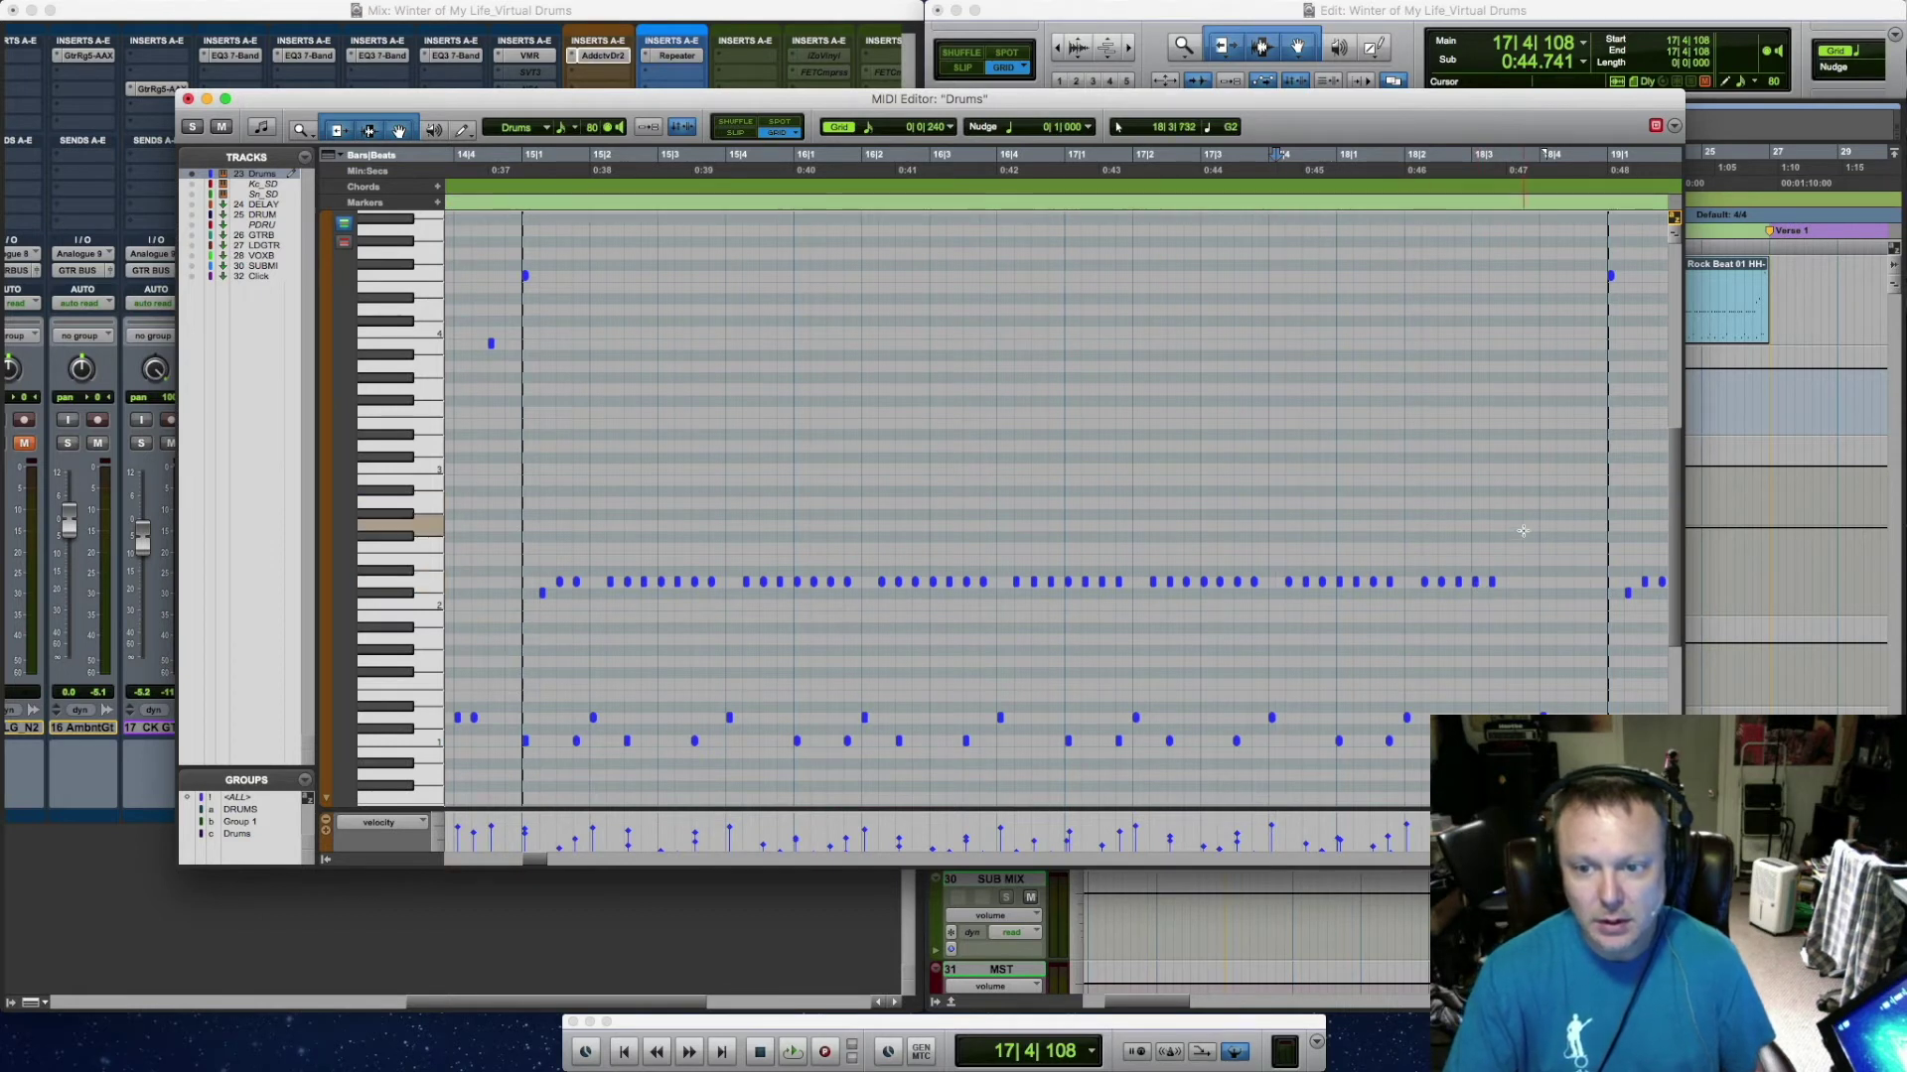
{"action": "left_click_drag", "start_coordinate": [1464, 519], "coordinate": [1341, 623]}
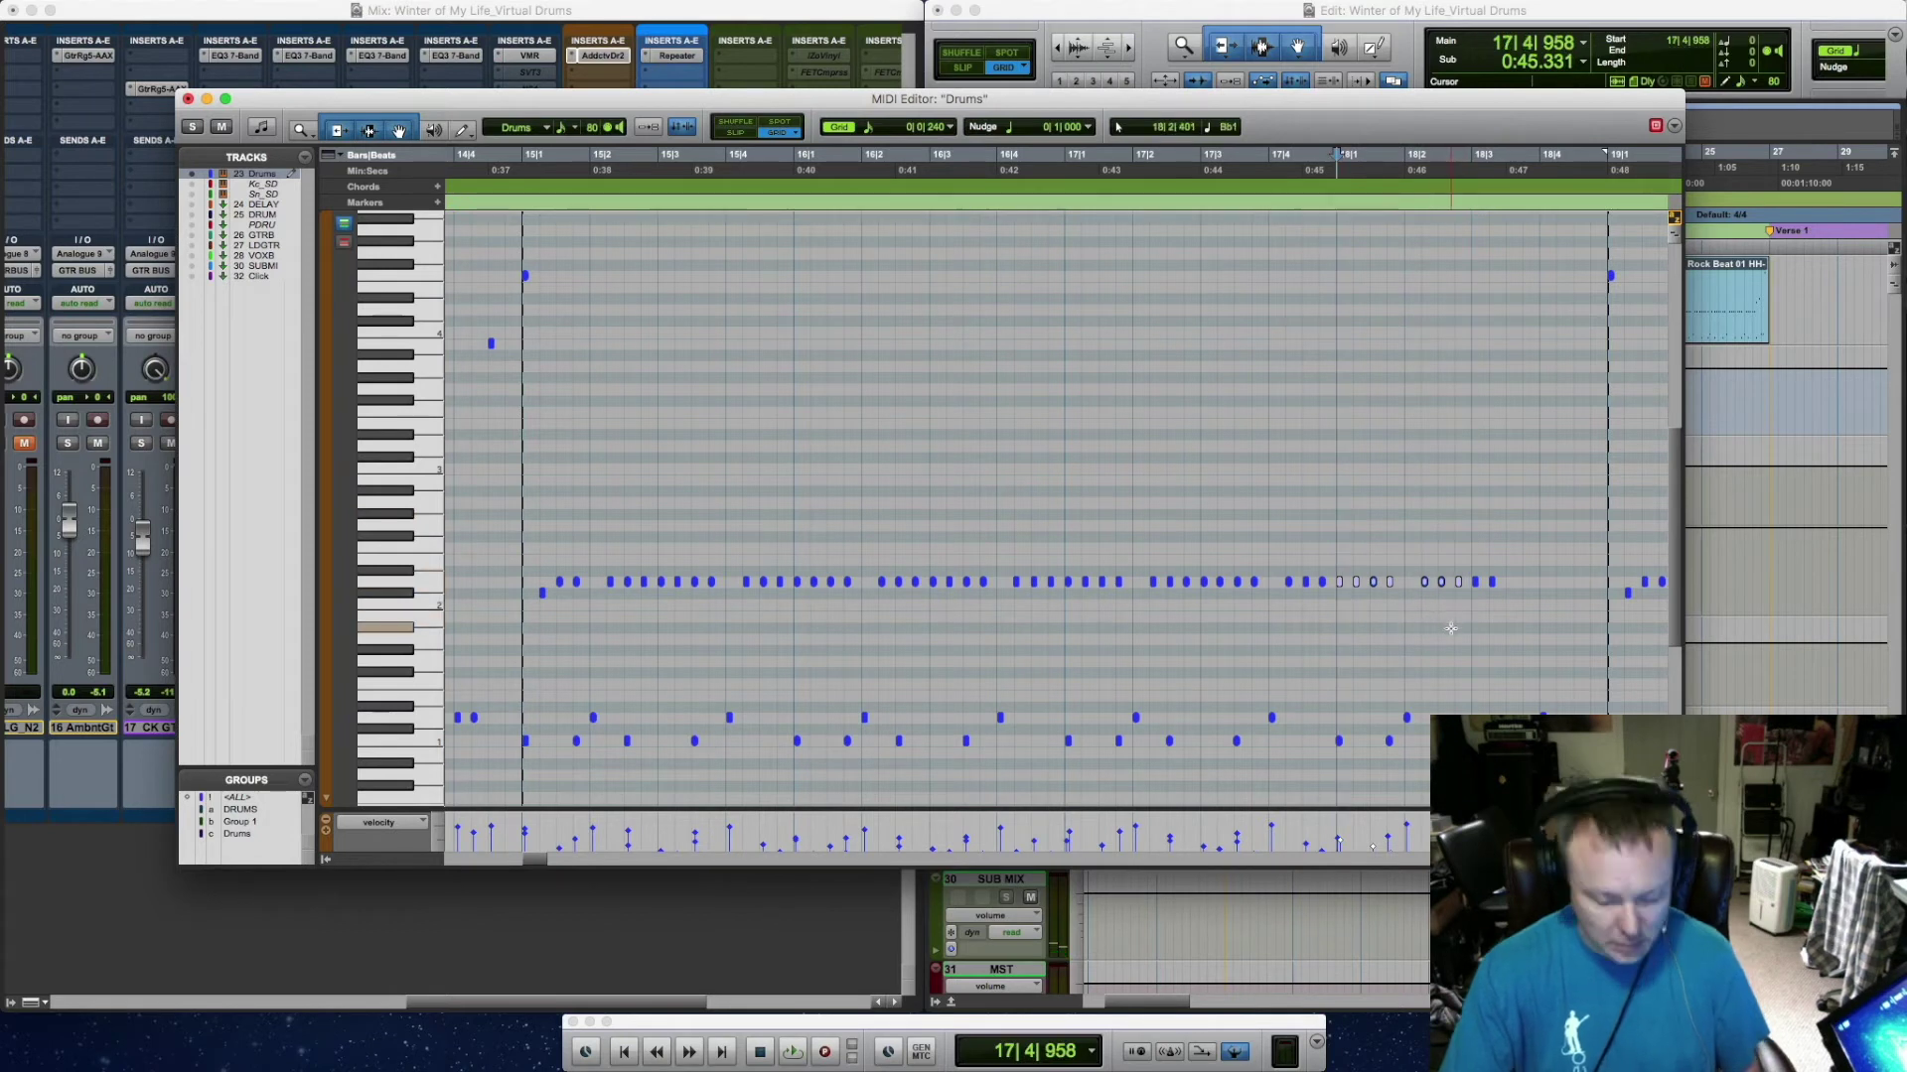
{"action": "left_click", "coordinate": [1507, 597]}
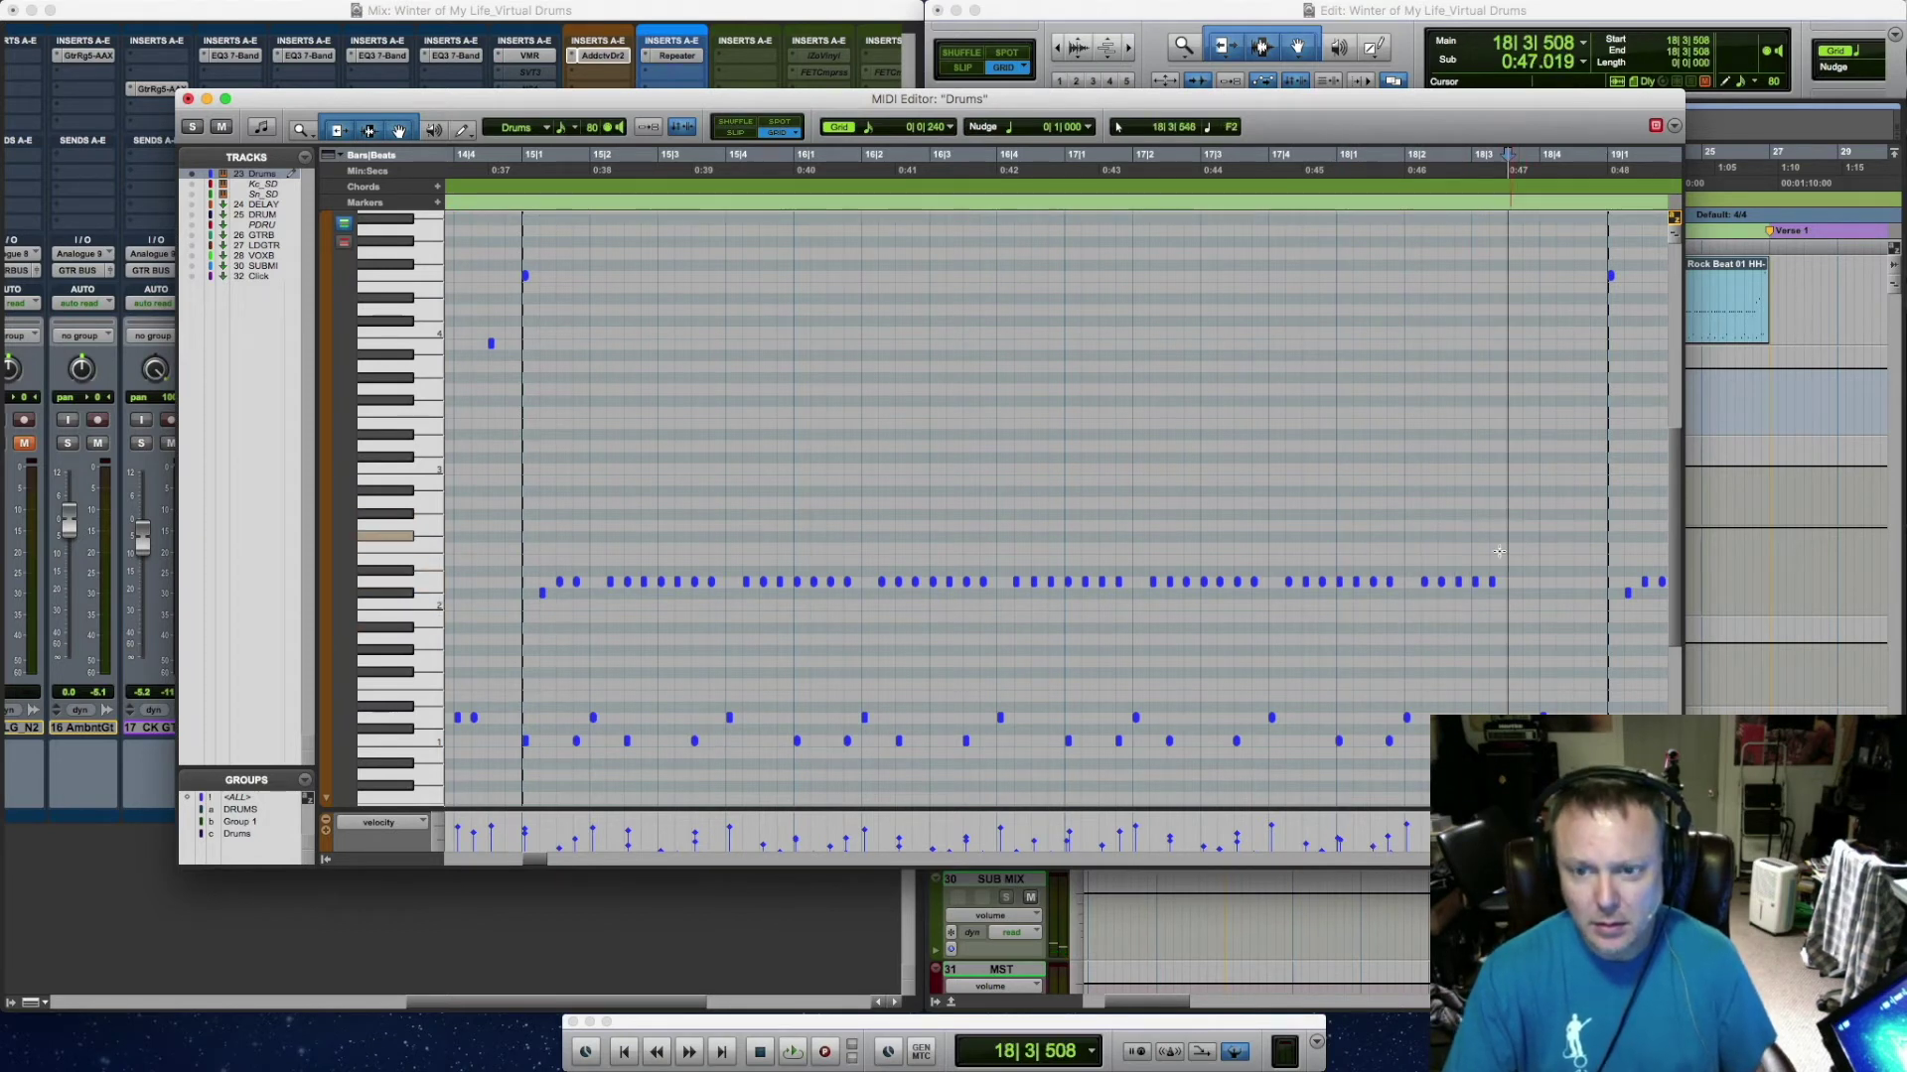
{"action": "left_click", "coordinate": [1374, 539]}
{"action": "left_click_drag", "start_coordinate": [1407, 609], "coordinate": [1466, 629]}
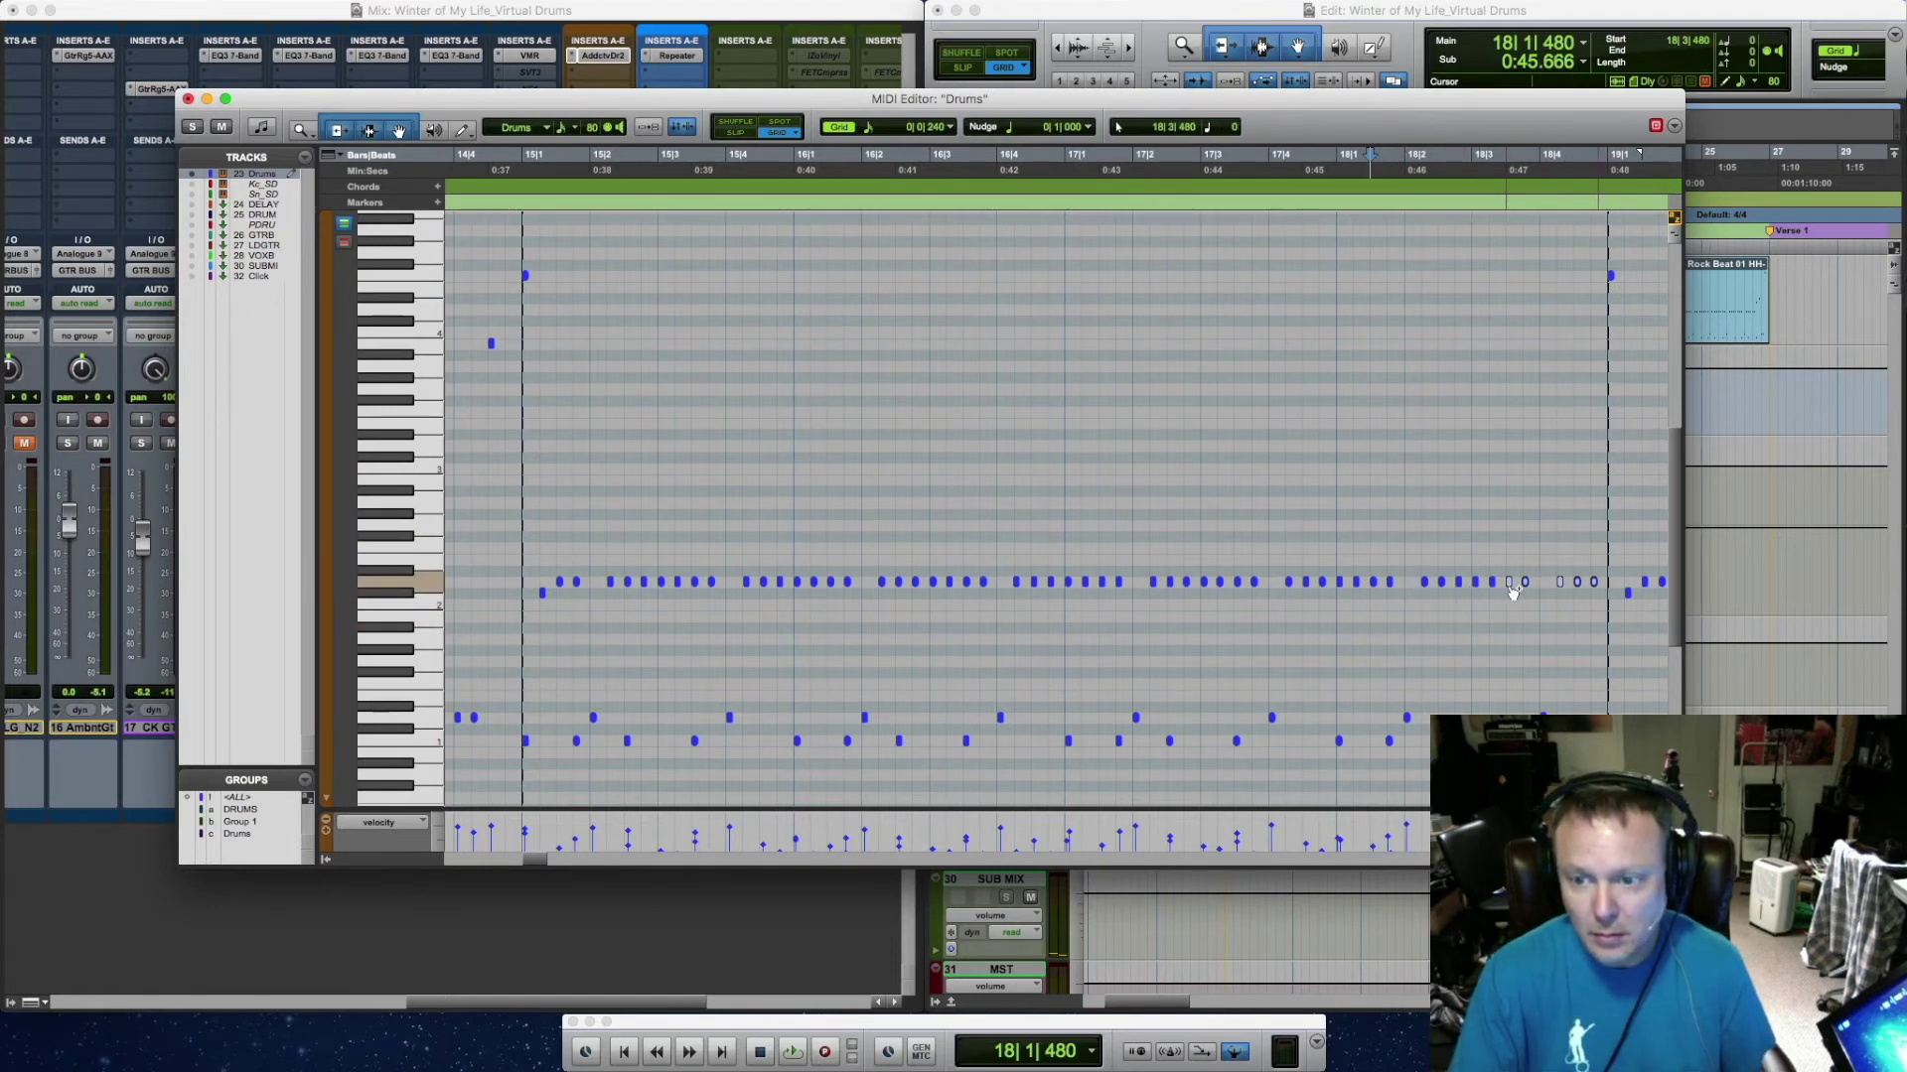
Play back the edited bar 18 section from 17|3|738, then close the MIDI Editor
{"action": "left_click", "coordinate": [1269, 438]}
{"action": "key", "text": "space"}
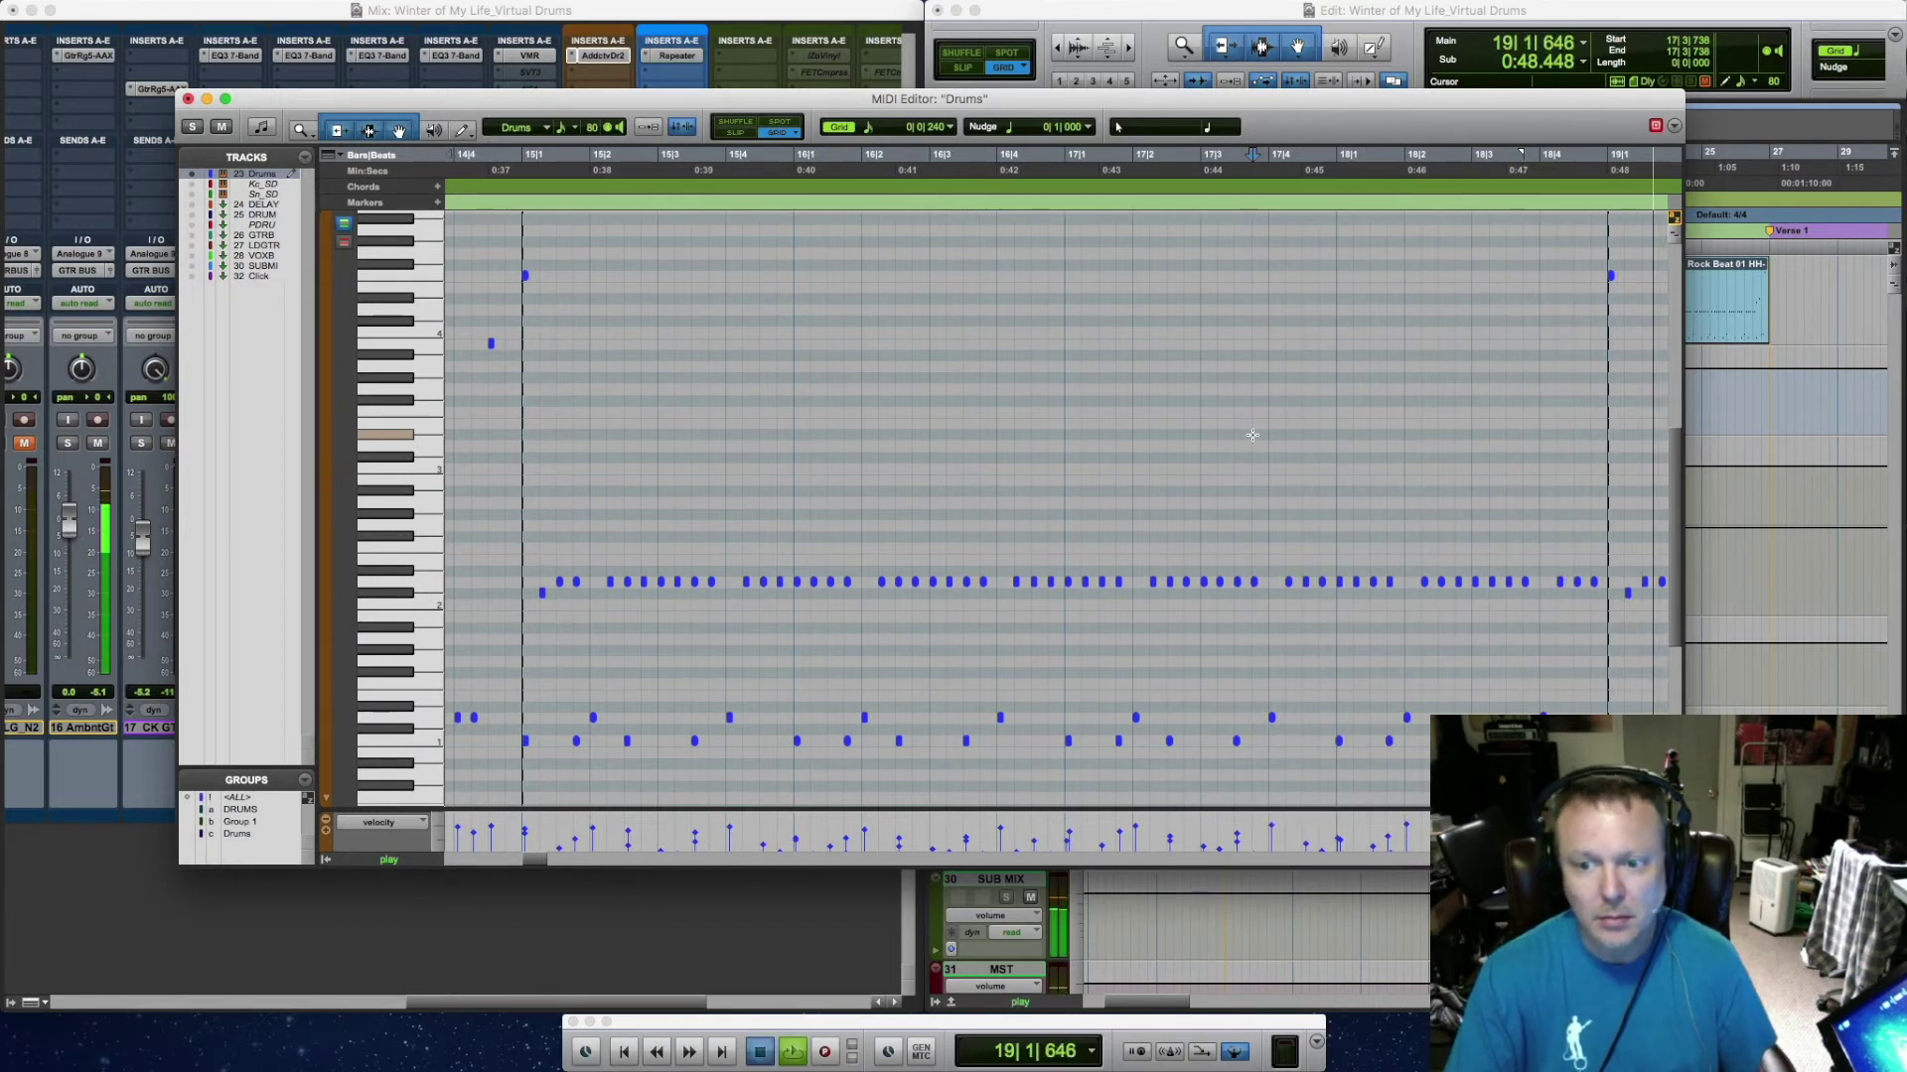
{"action": "key", "text": "space"}
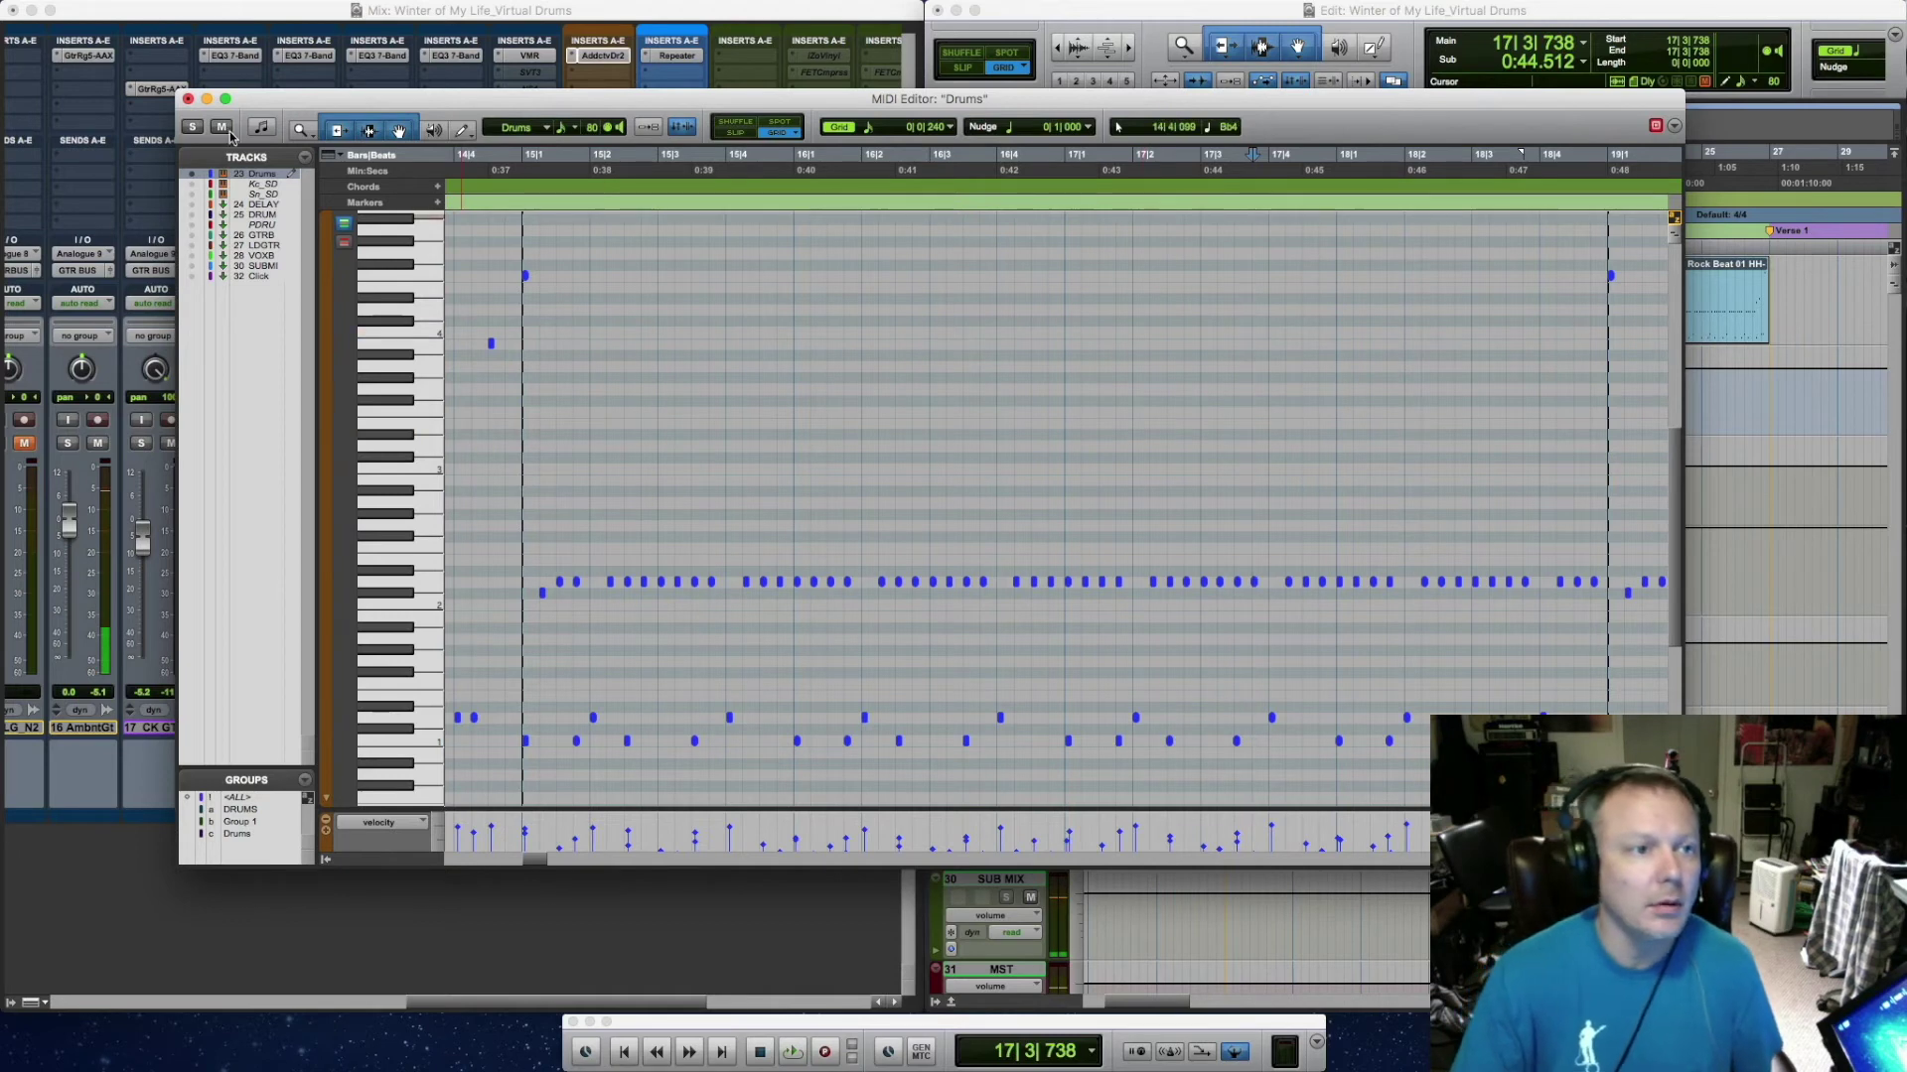
{"action": "left_click", "coordinate": [189, 99]}
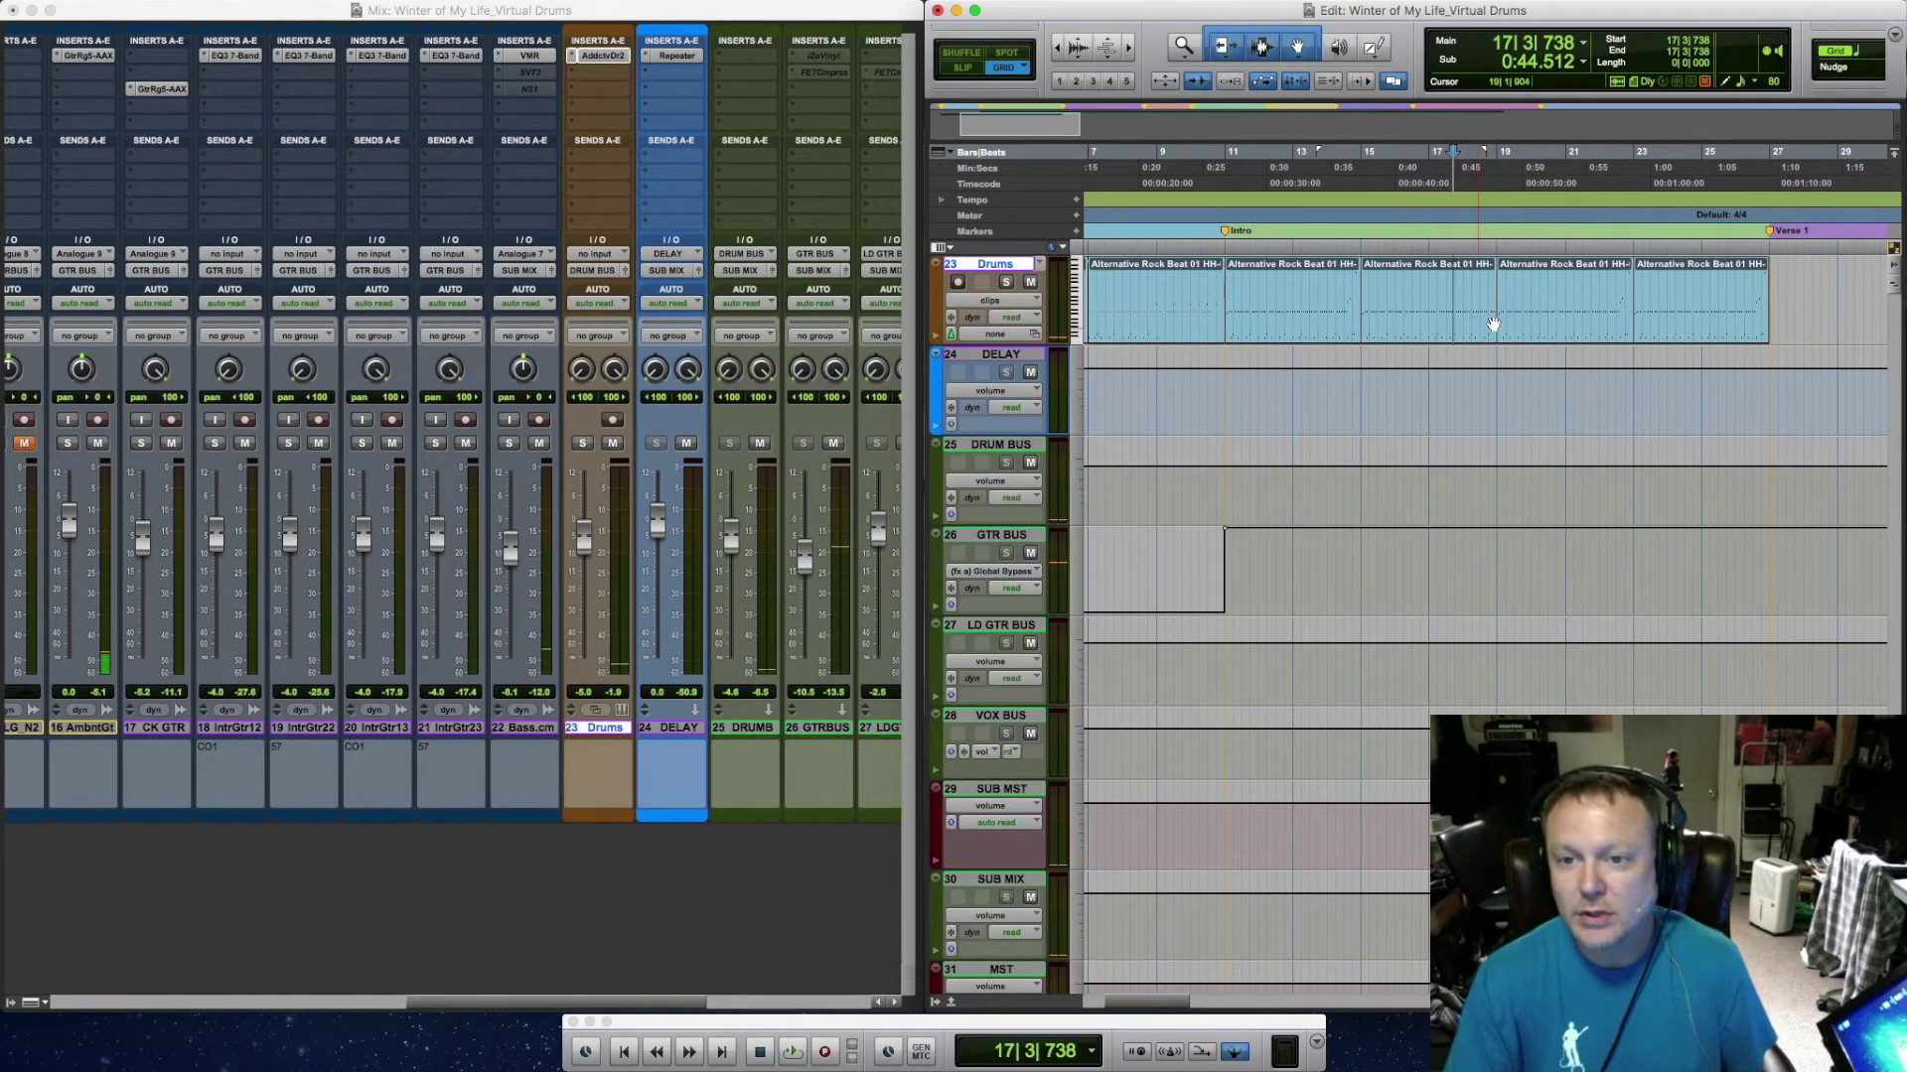
Delete the bars 19–23 clip and duplicate the edited bars 15–19 clip into its place
{"action": "double_click", "coordinate": [1619, 324]}
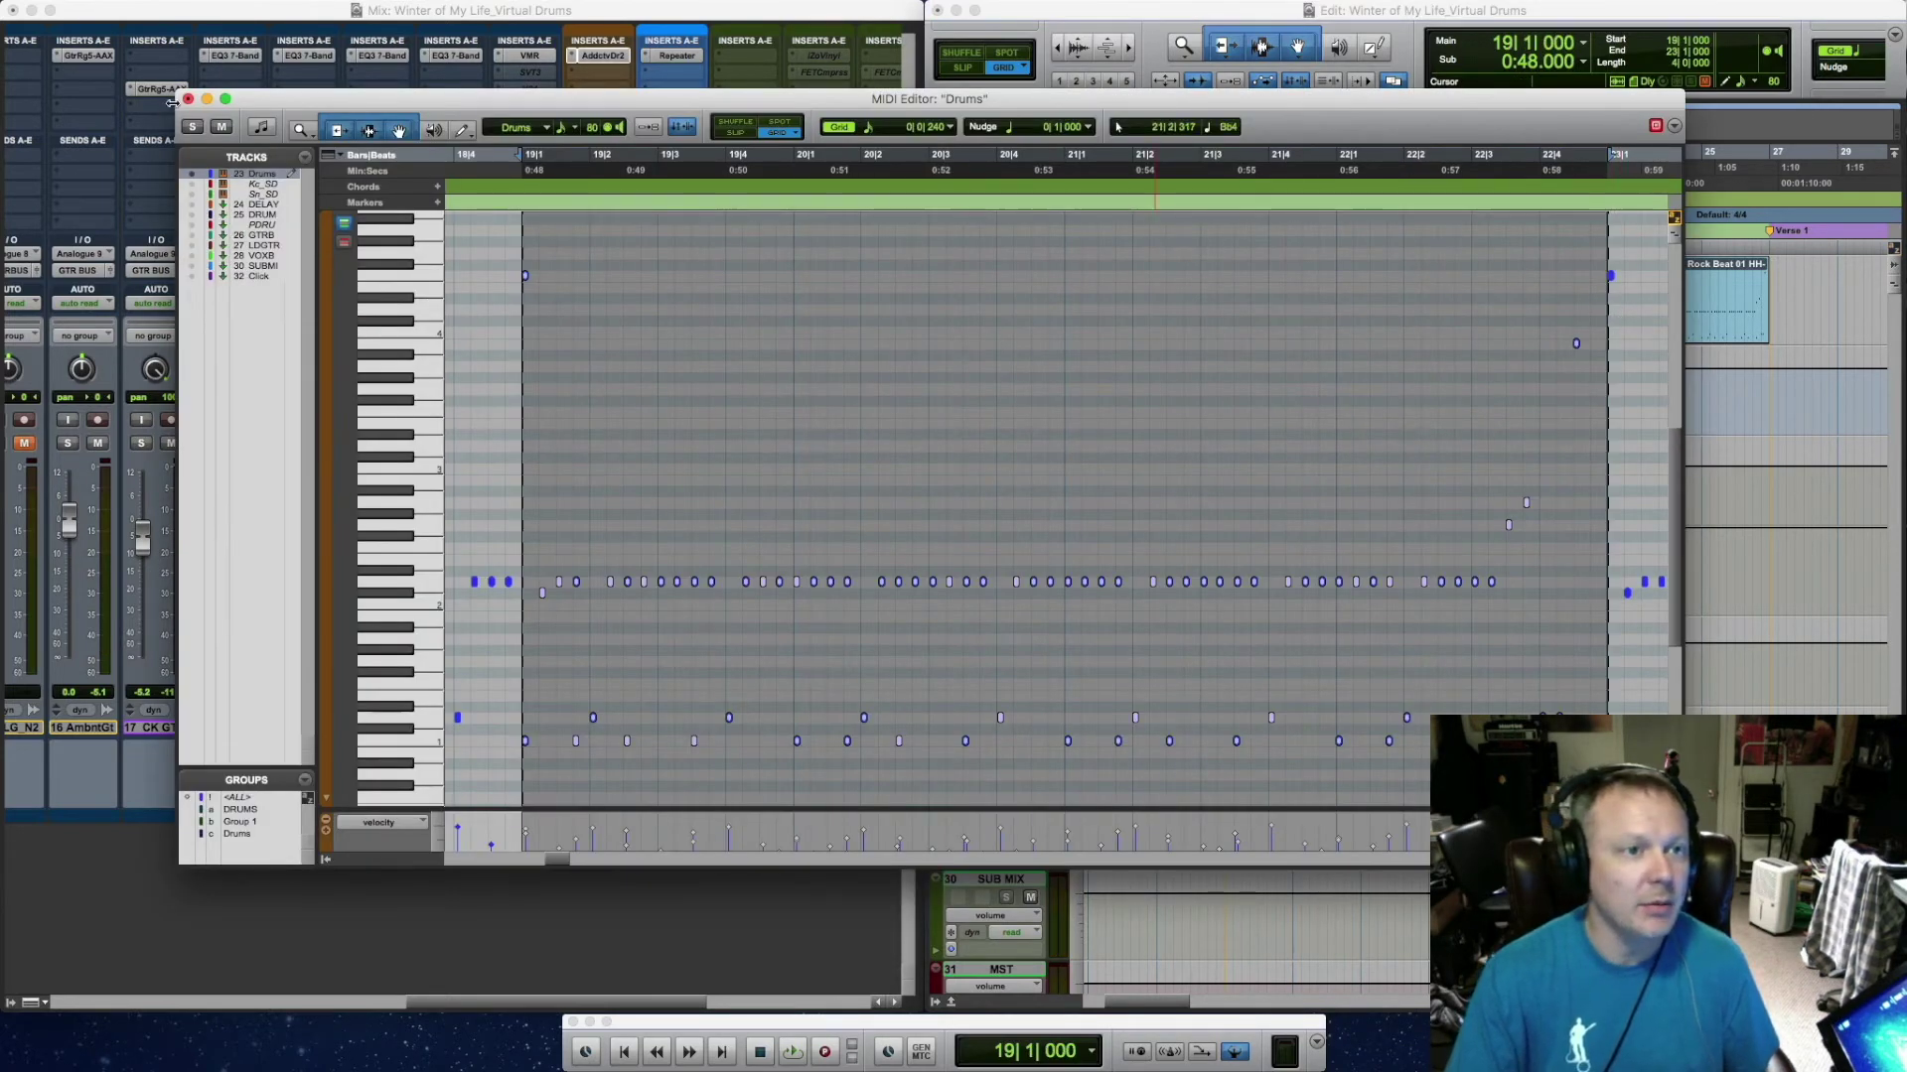
{"action": "left_click", "coordinate": [188, 99]}
{"action": "key", "text": "Delete"}
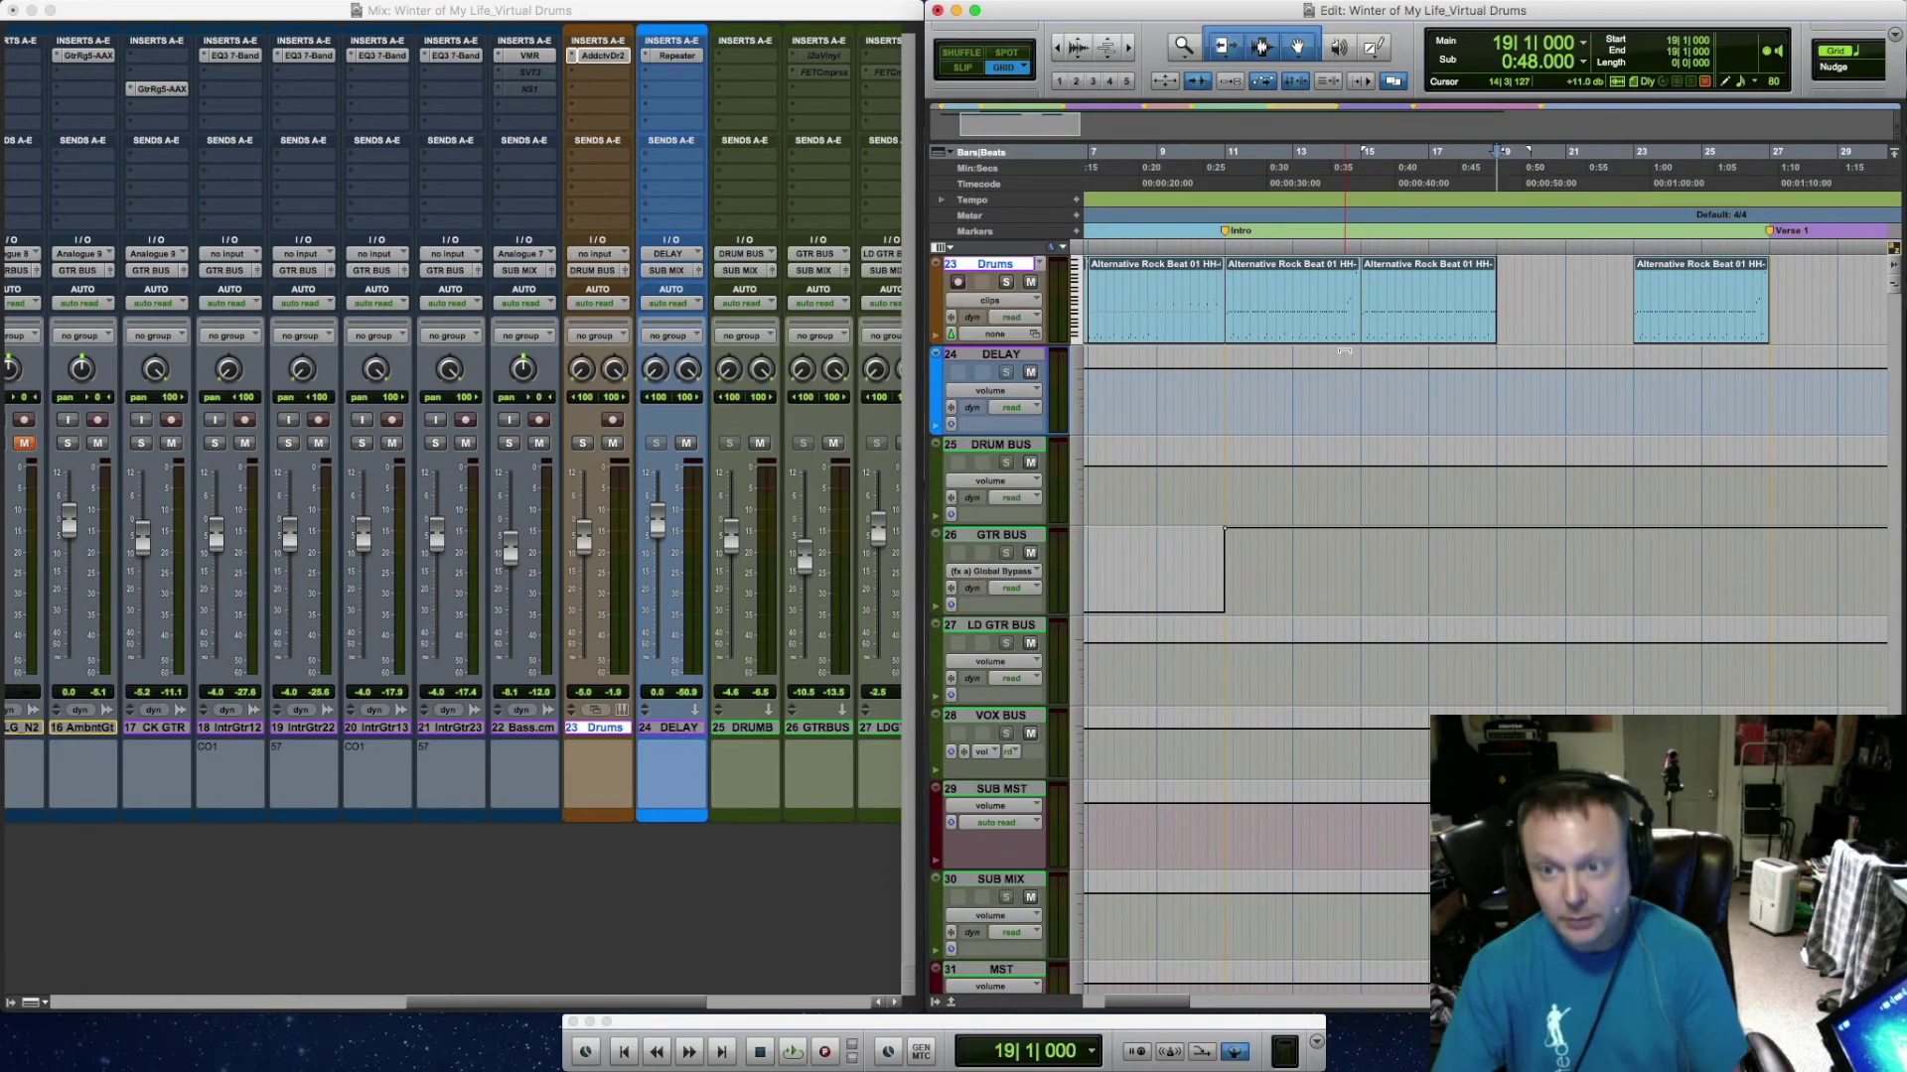
{"action": "left_click", "coordinate": [1414, 340]}
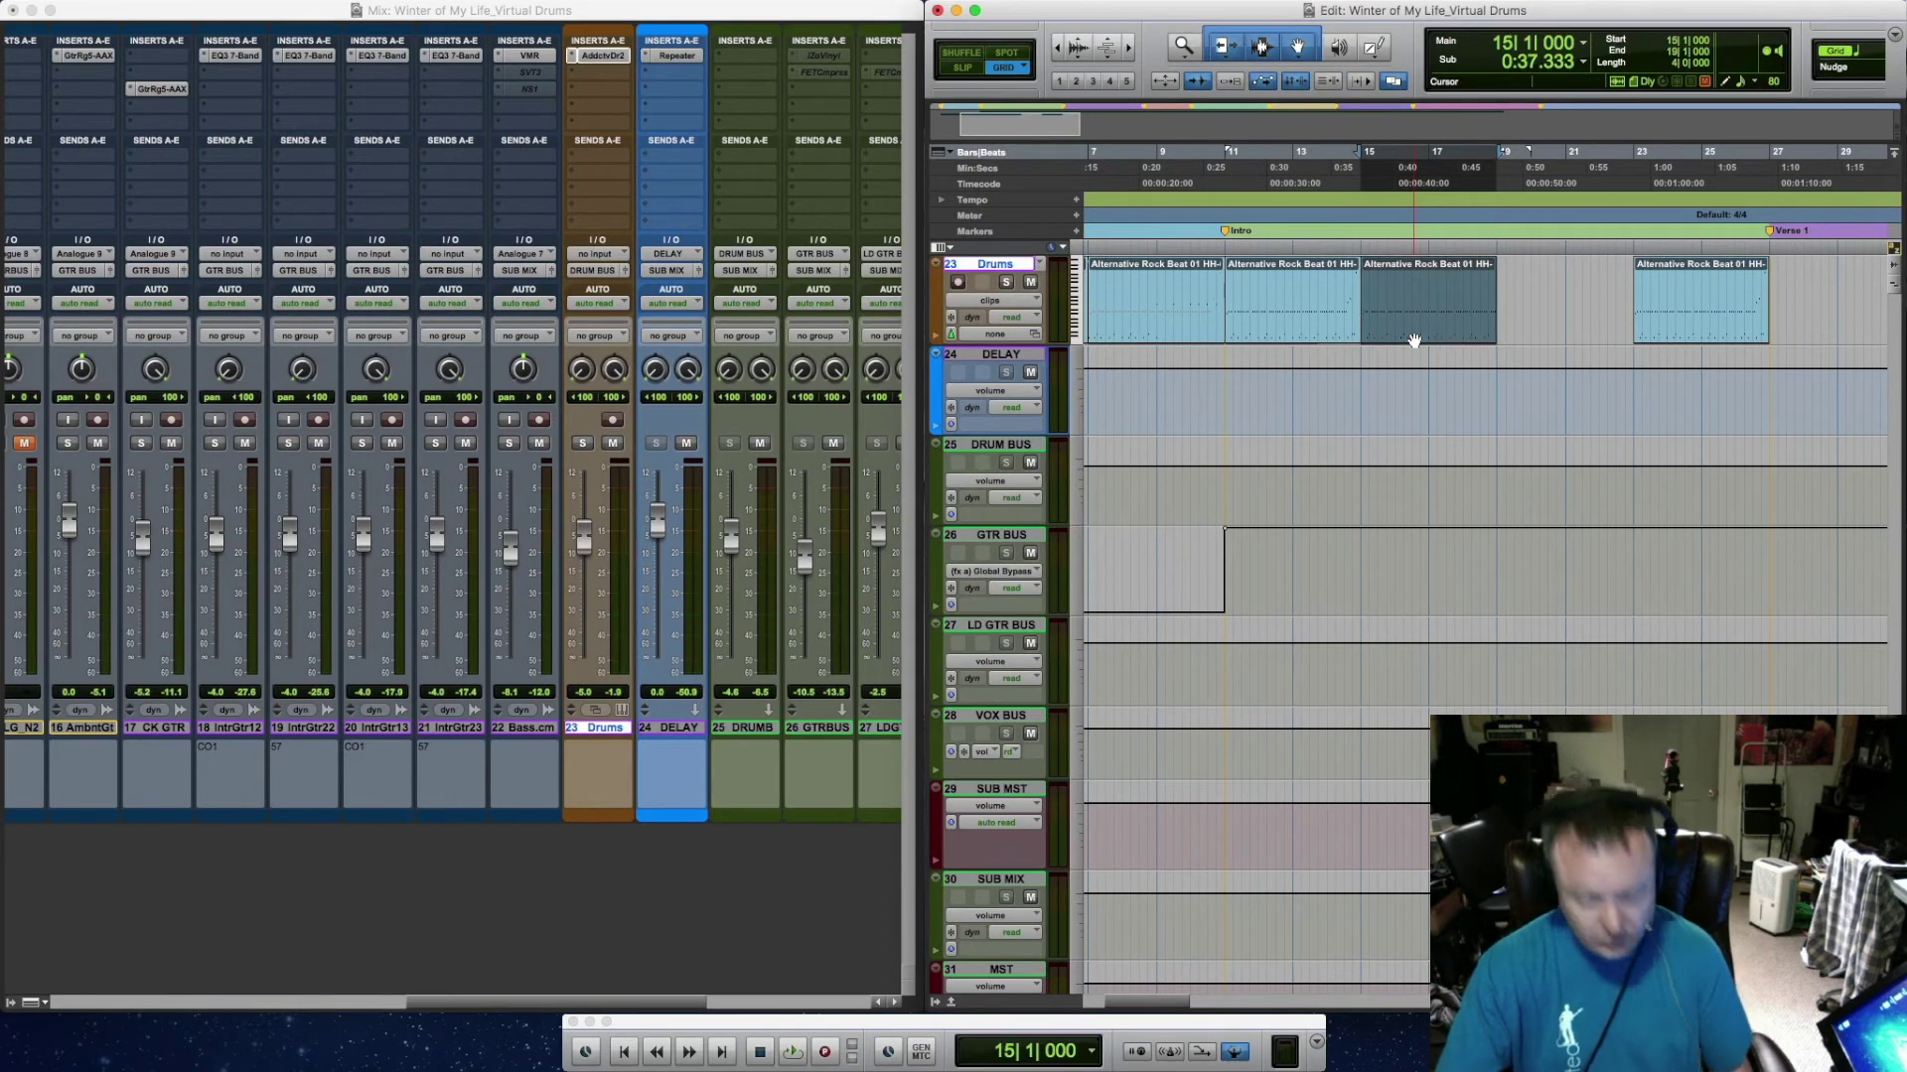
{"action": "key", "text": "super+d"}
Audition the drums from bar 11, then bring up the Addictive Drums 2 window
{"action": "left_click", "coordinate": [1227, 245]}
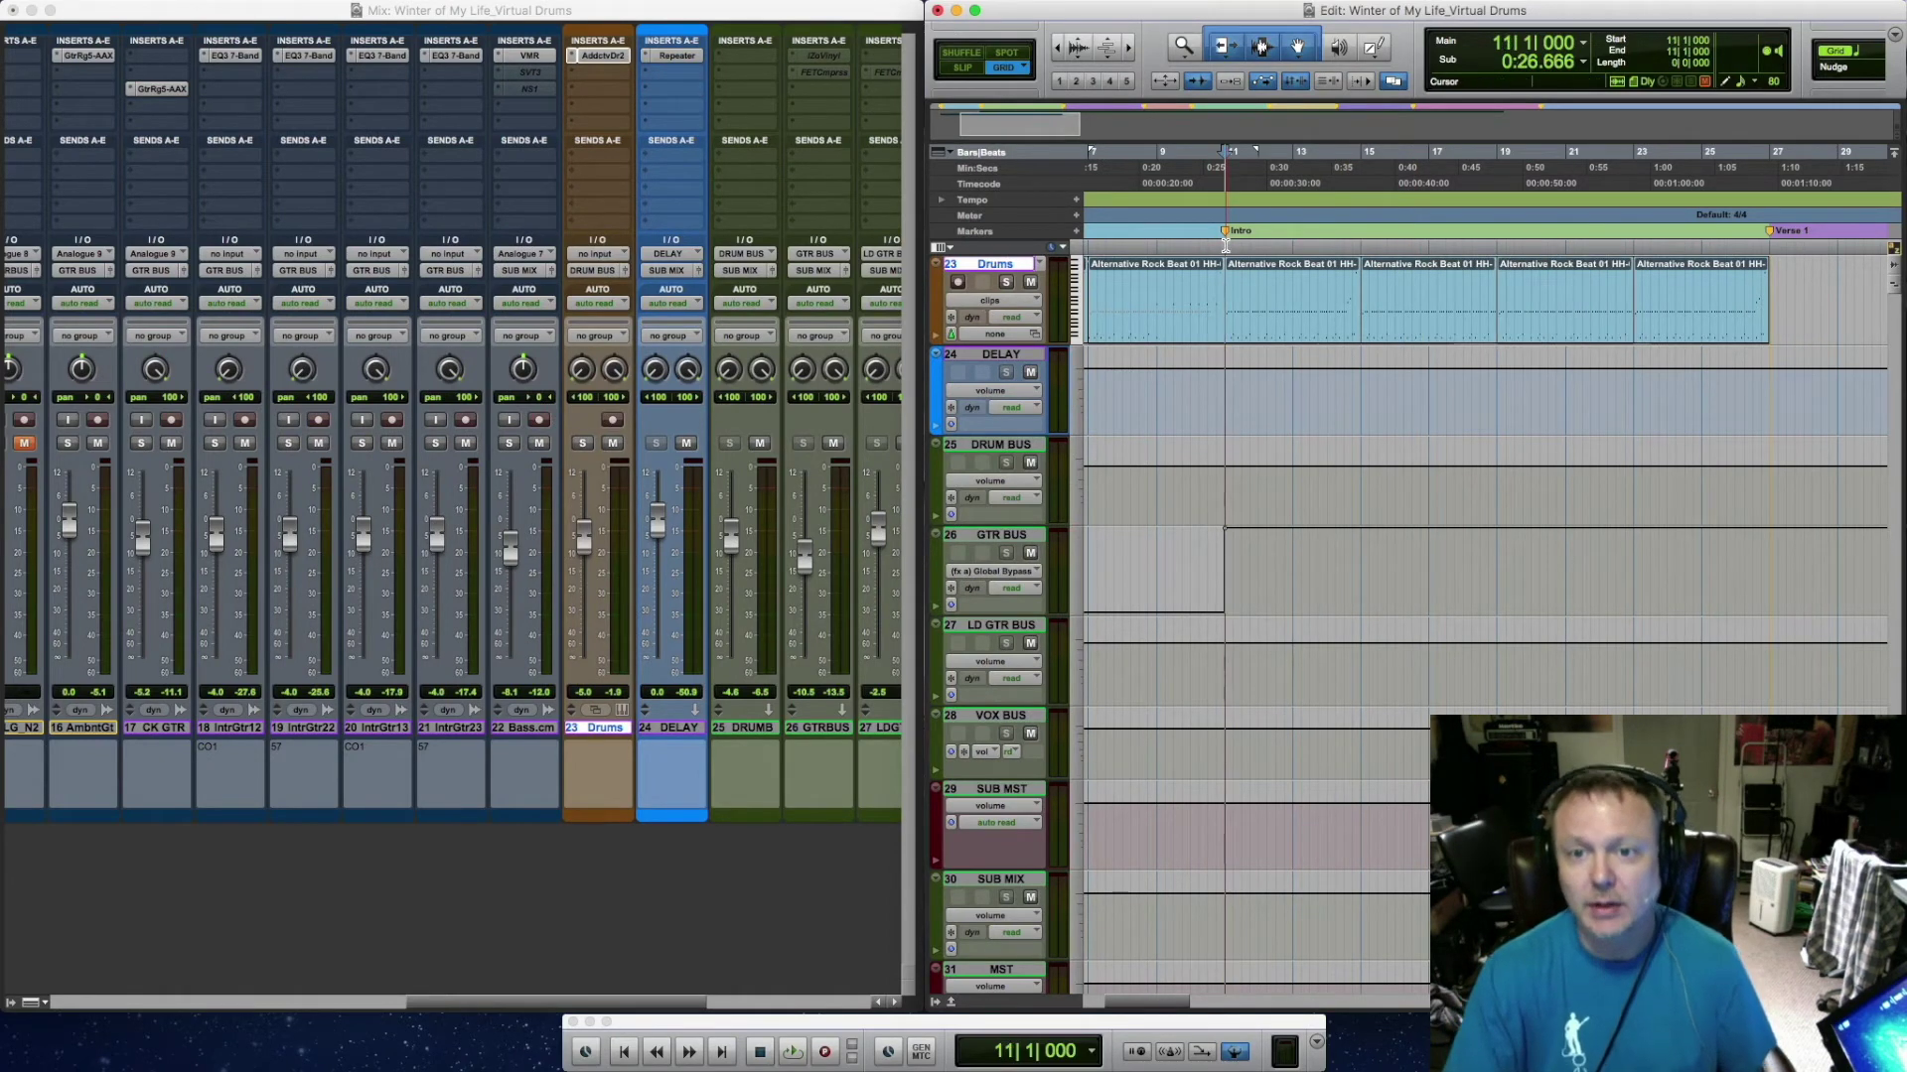
{"action": "key", "text": "space"}
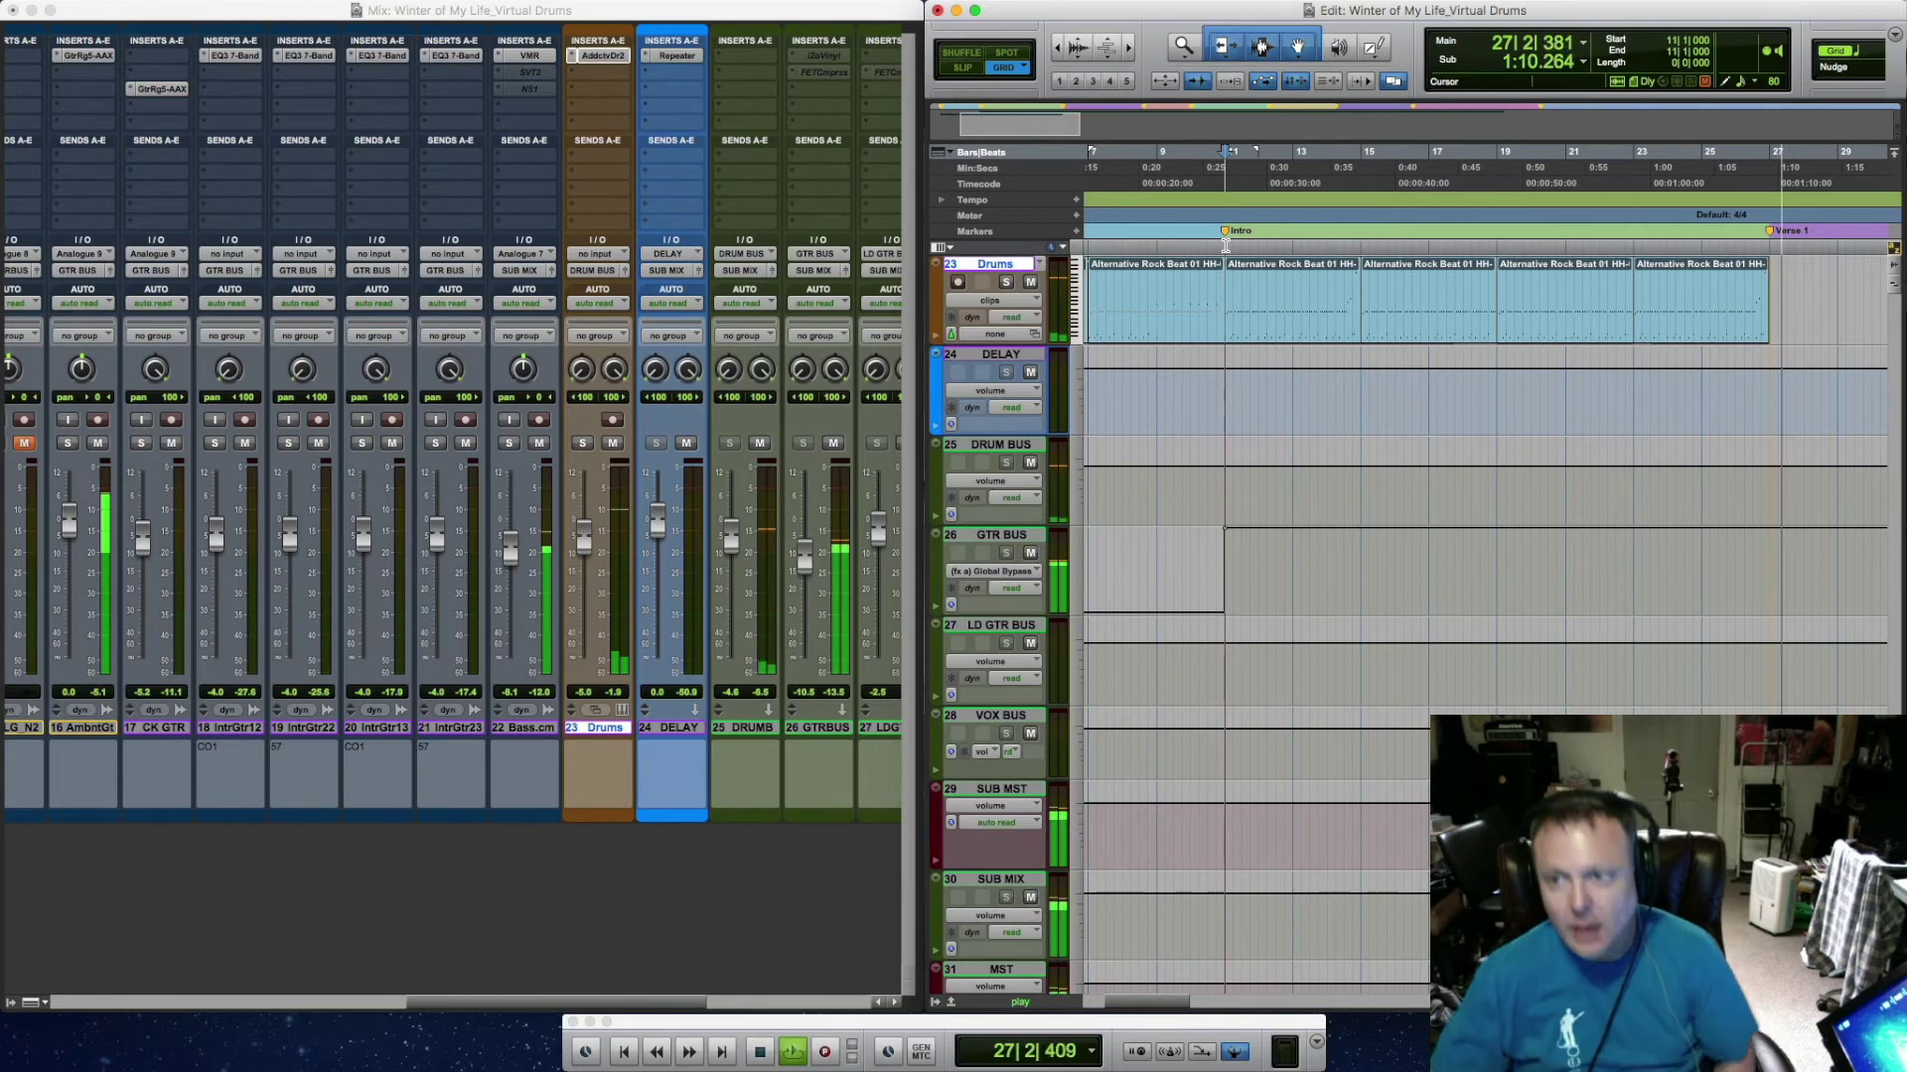
{"action": "key", "text": "space"}
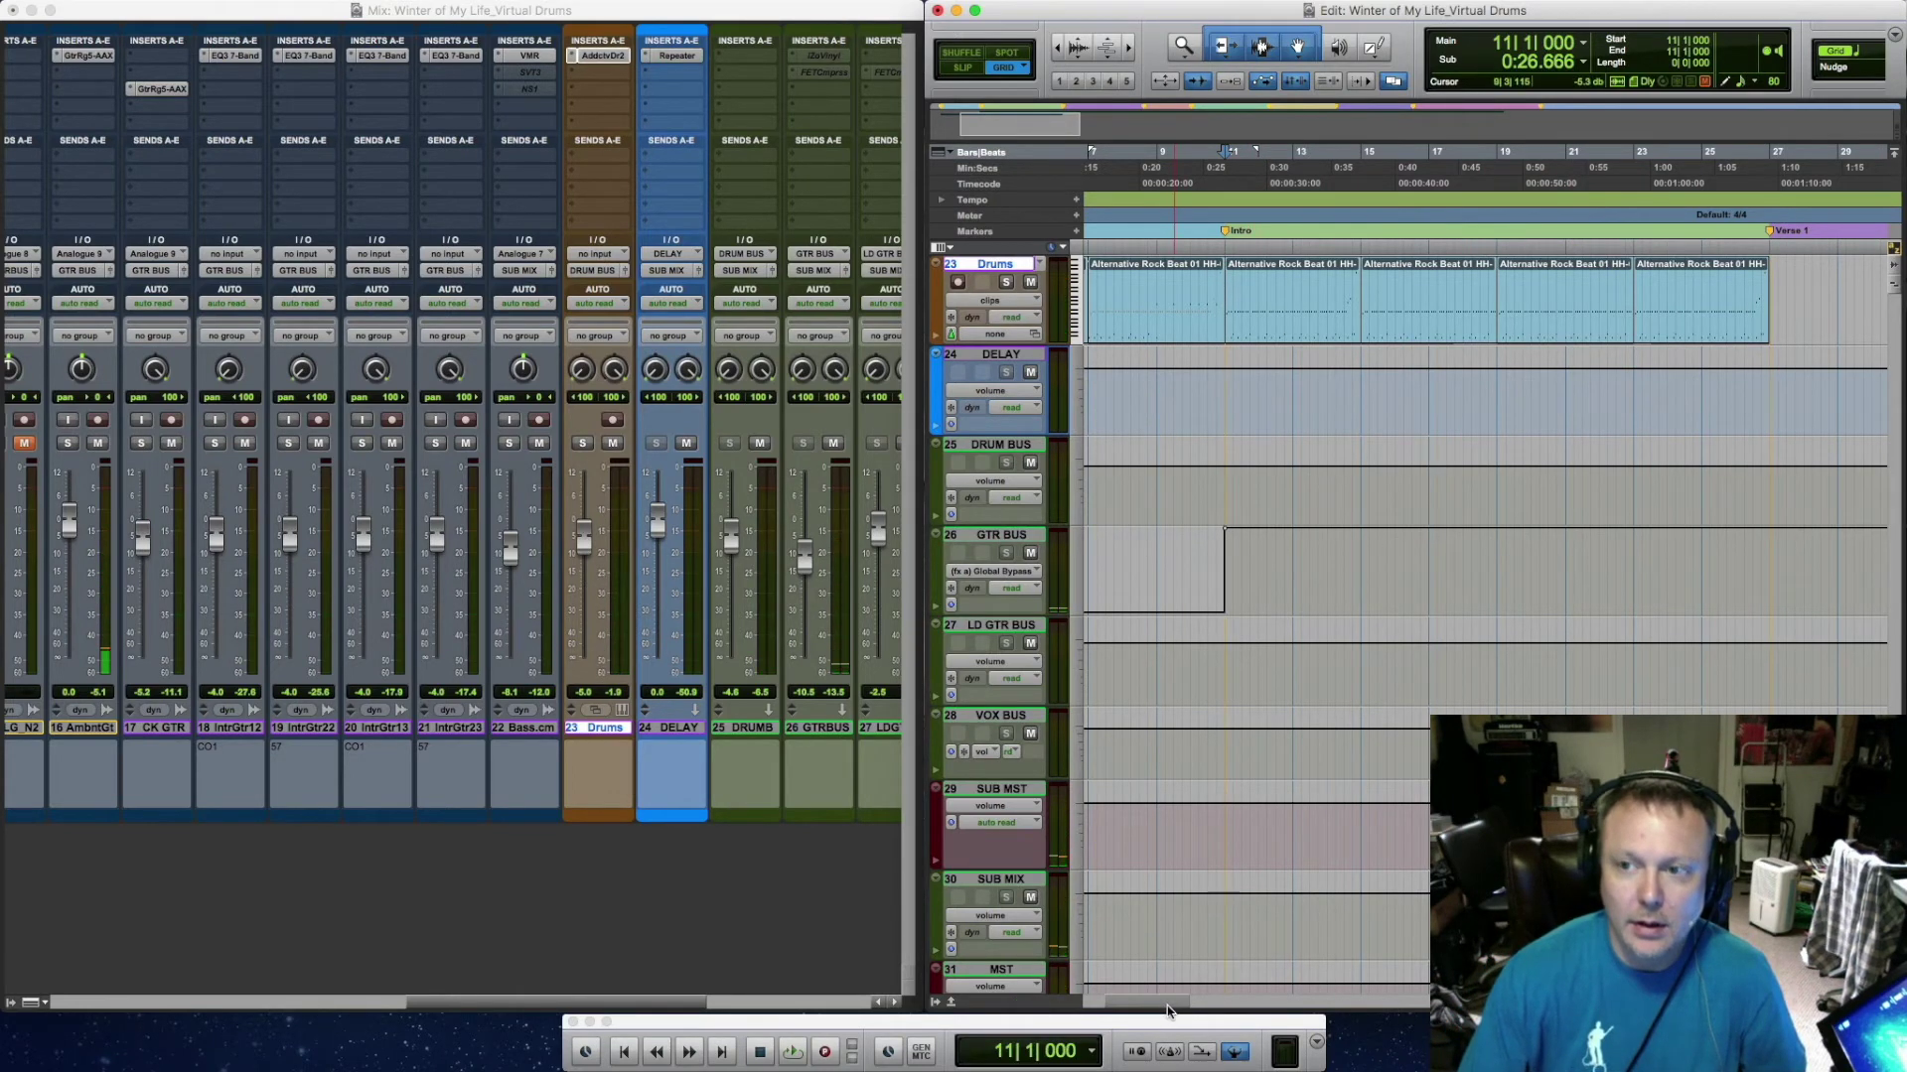
{"action": "scroll", "coordinate": [1169, 1011], "scroll_direction": "right", "scroll_amount": 10}
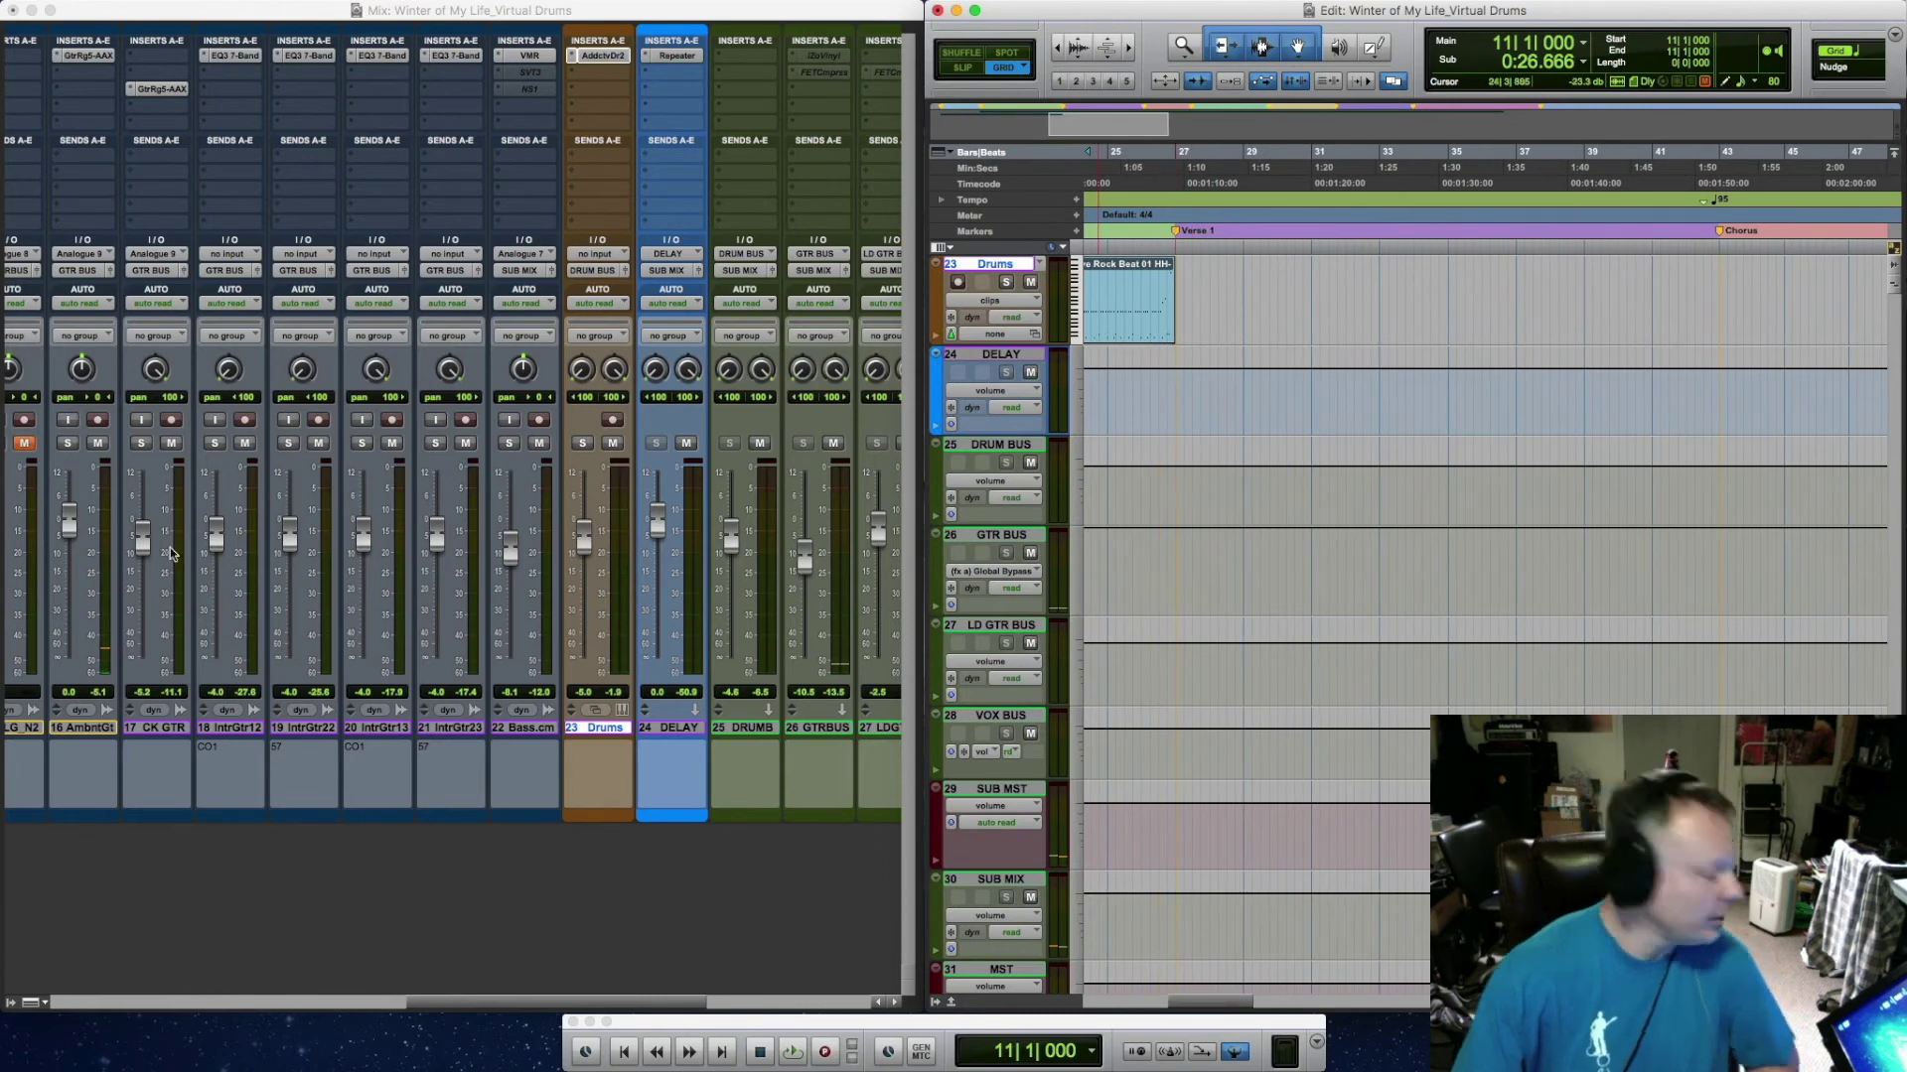
{"action": "left_click", "coordinate": [599, 54]}
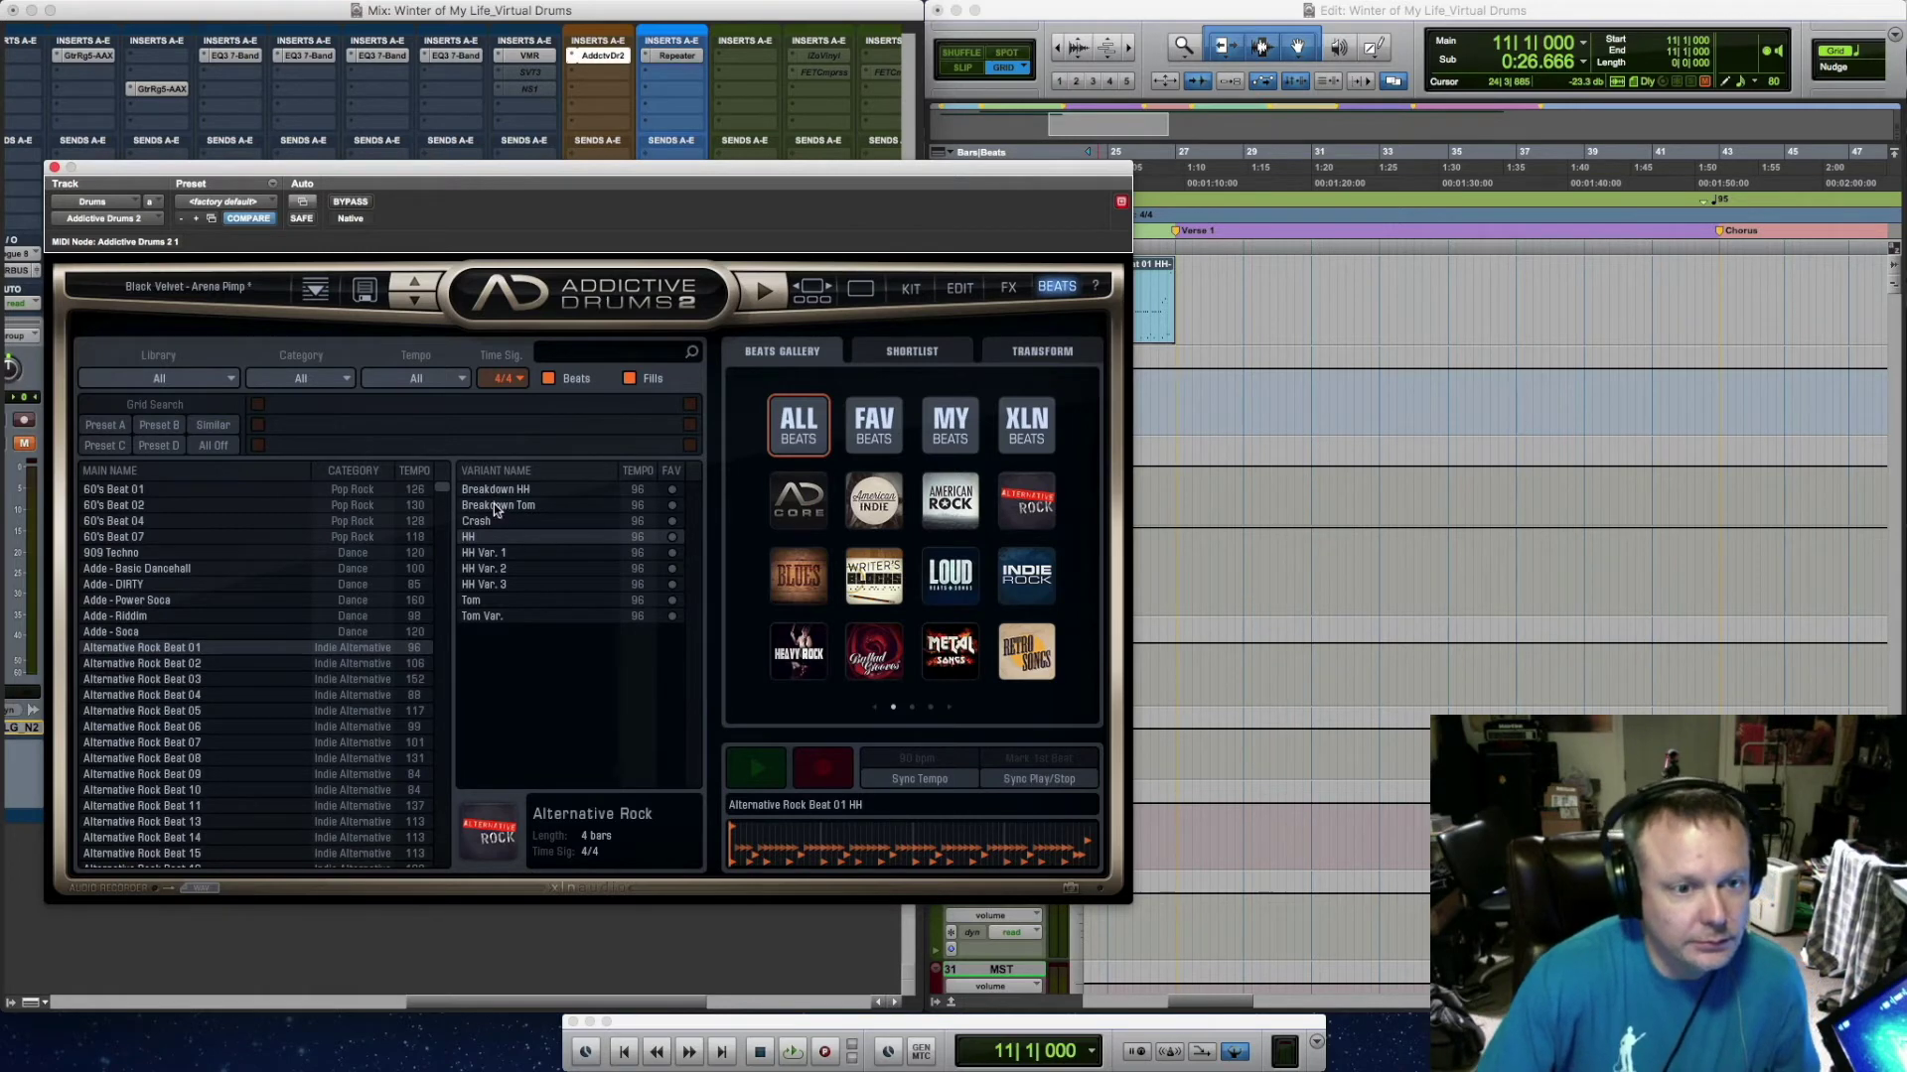
Audition HH Var. 3 from bar 27, enable Sync Tempo, and drop it onto Drums at bar 27
{"action": "left_click", "coordinate": [490, 586]}
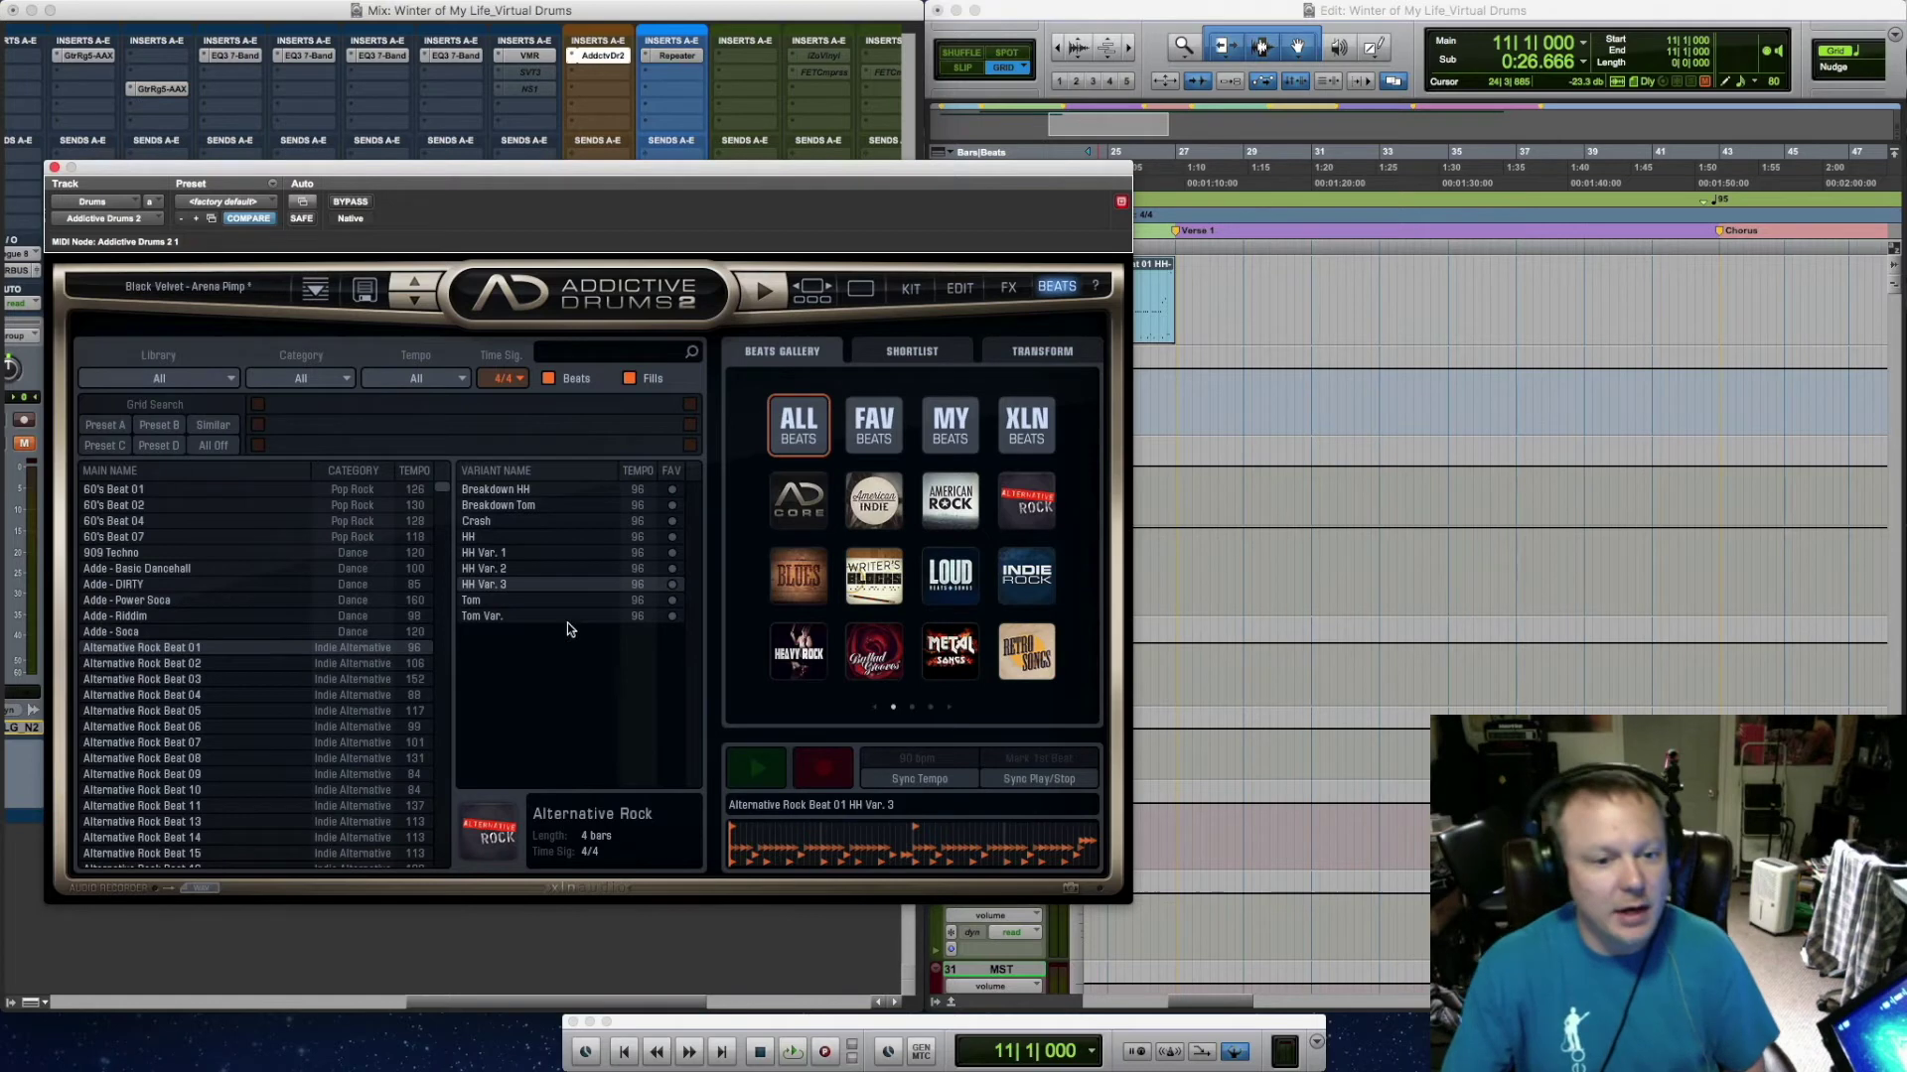
{"action": "left_click", "coordinate": [1021, 770]}
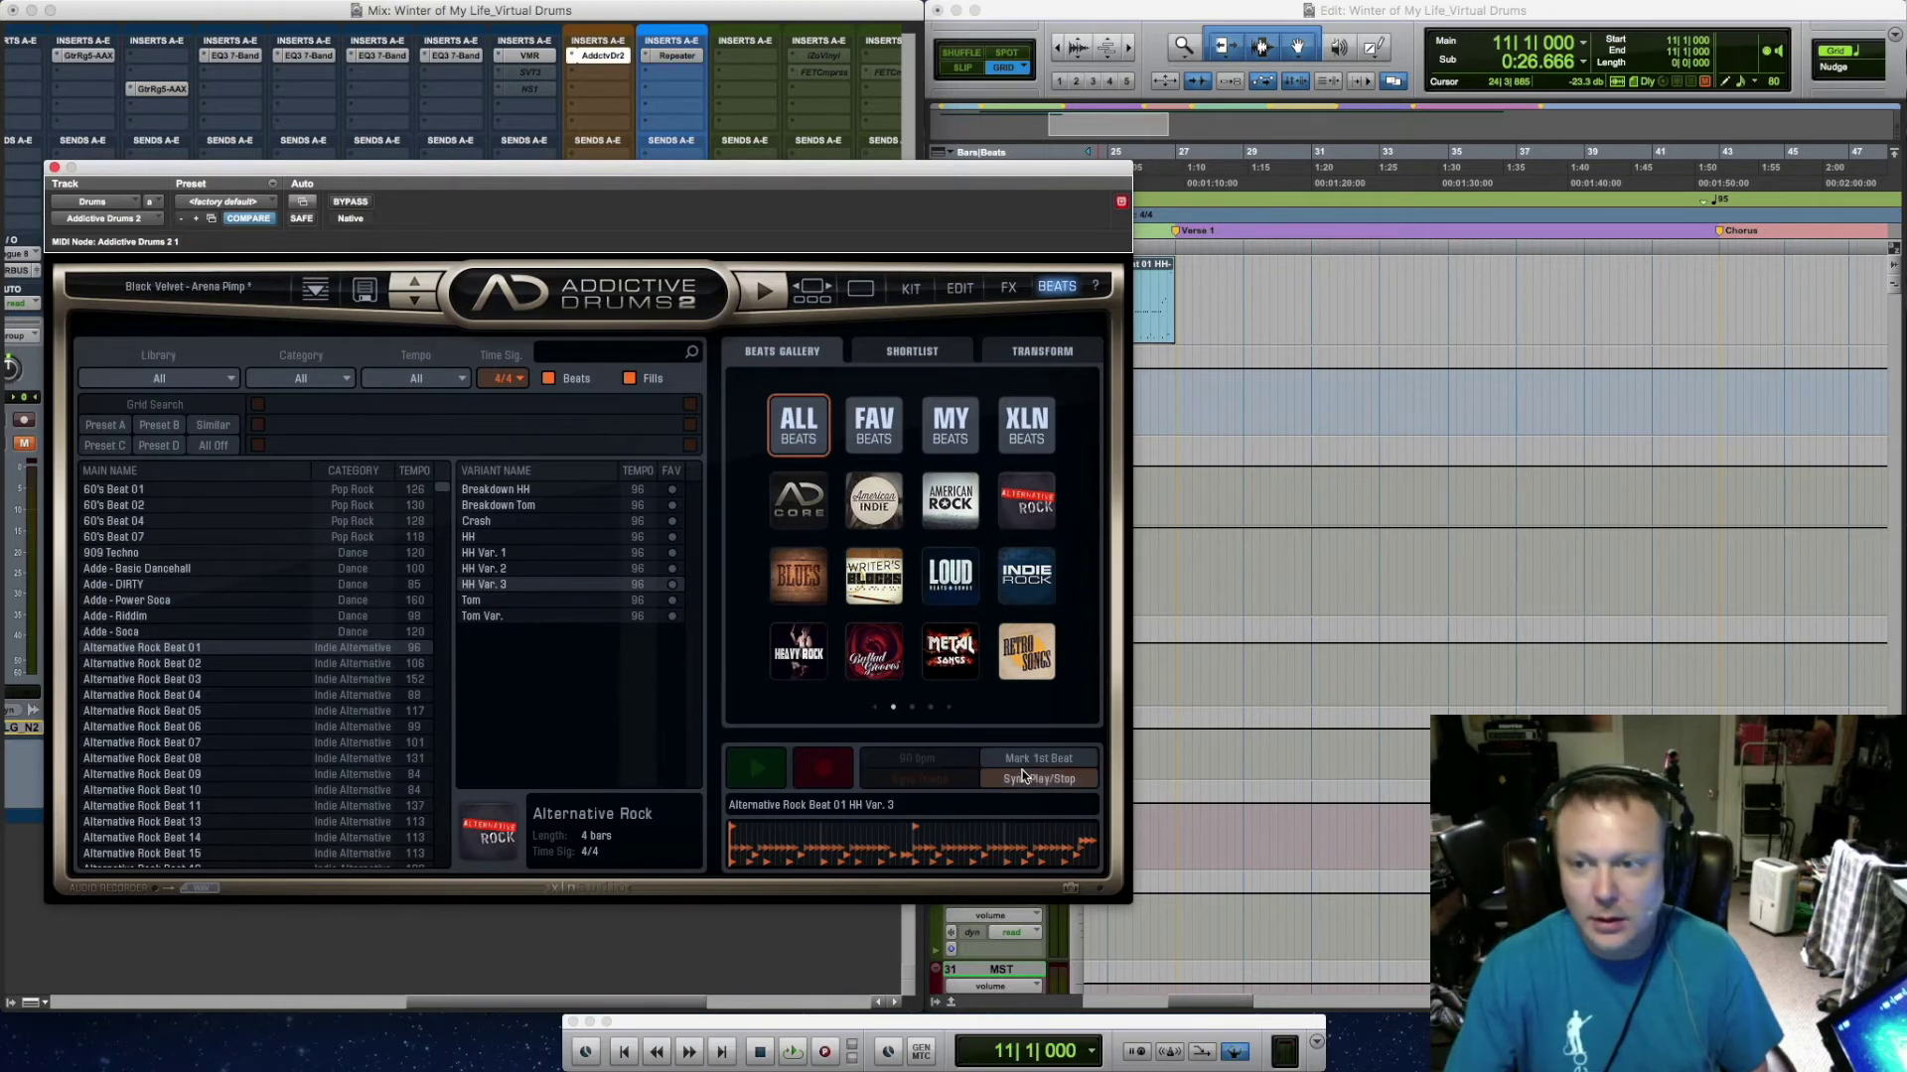
{"action": "left_click", "coordinate": [1175, 248]}
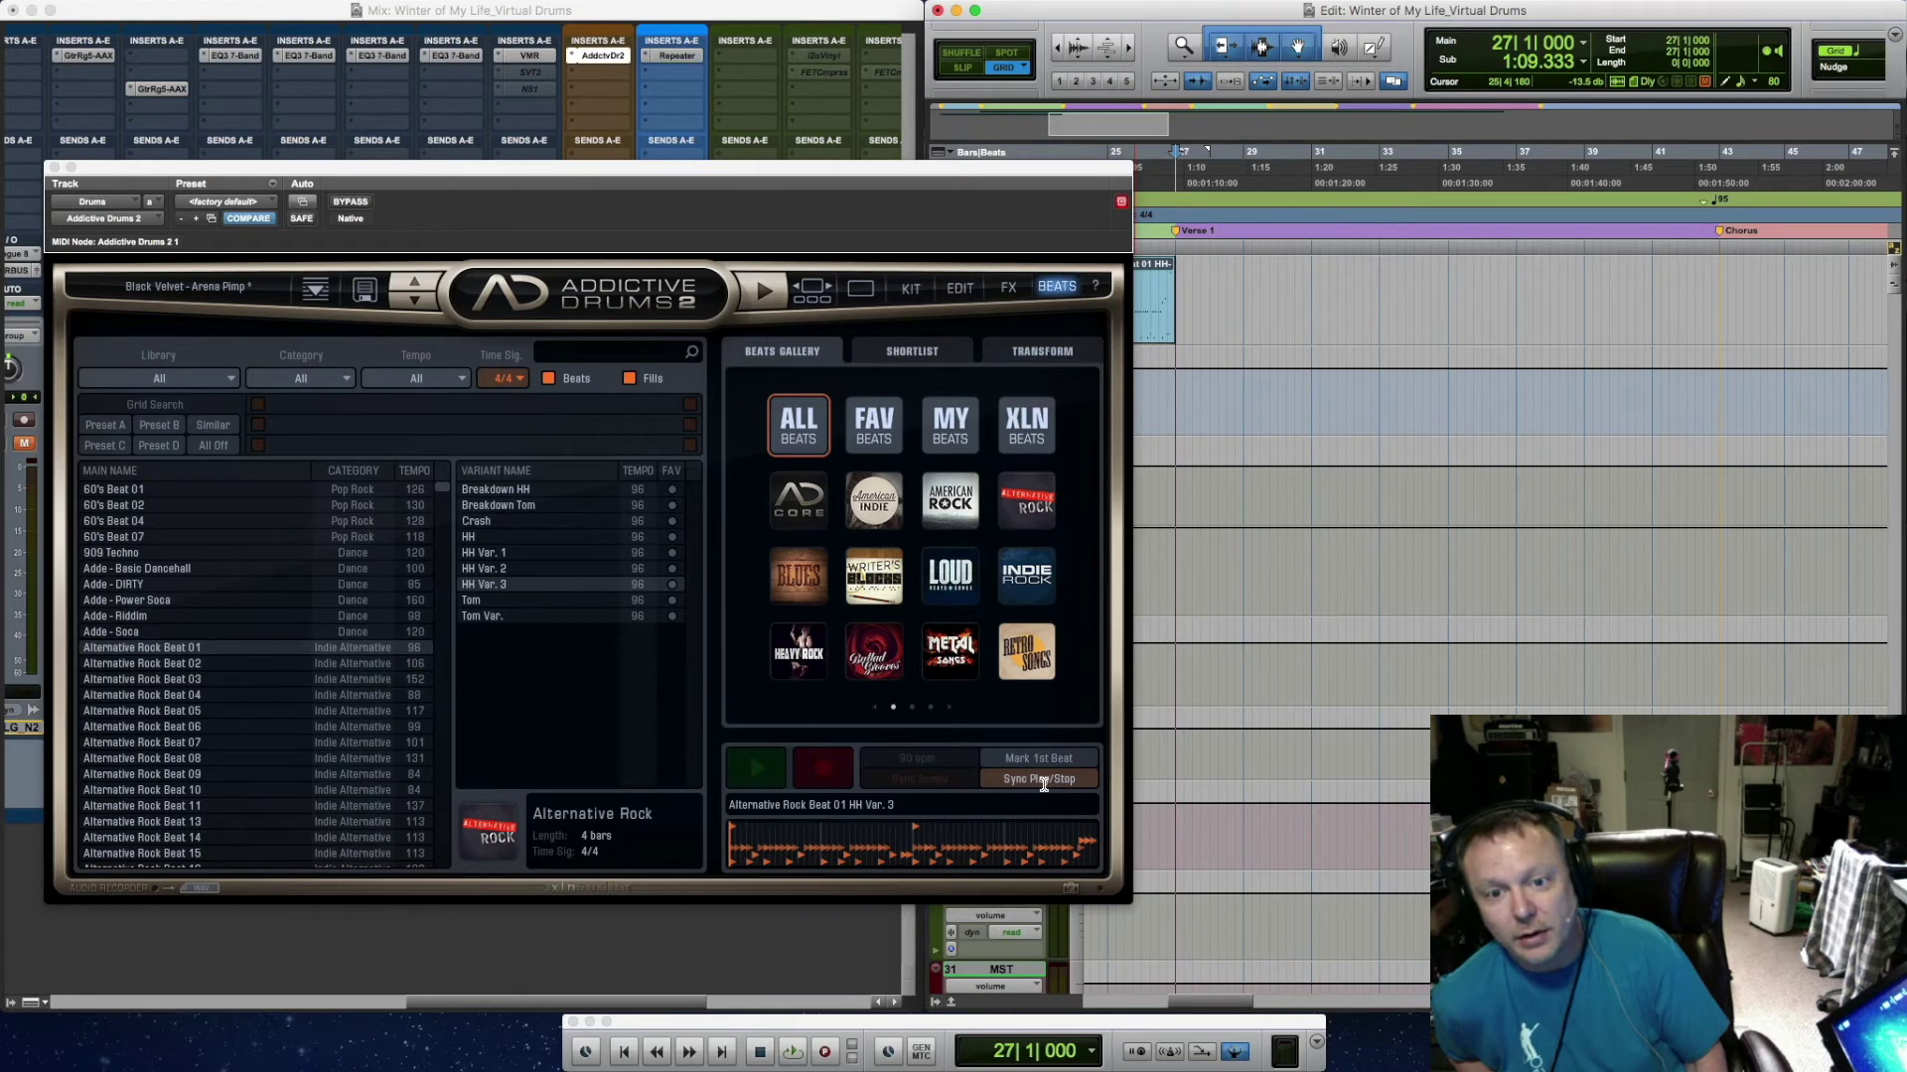
{"action": "key", "text": "space"}
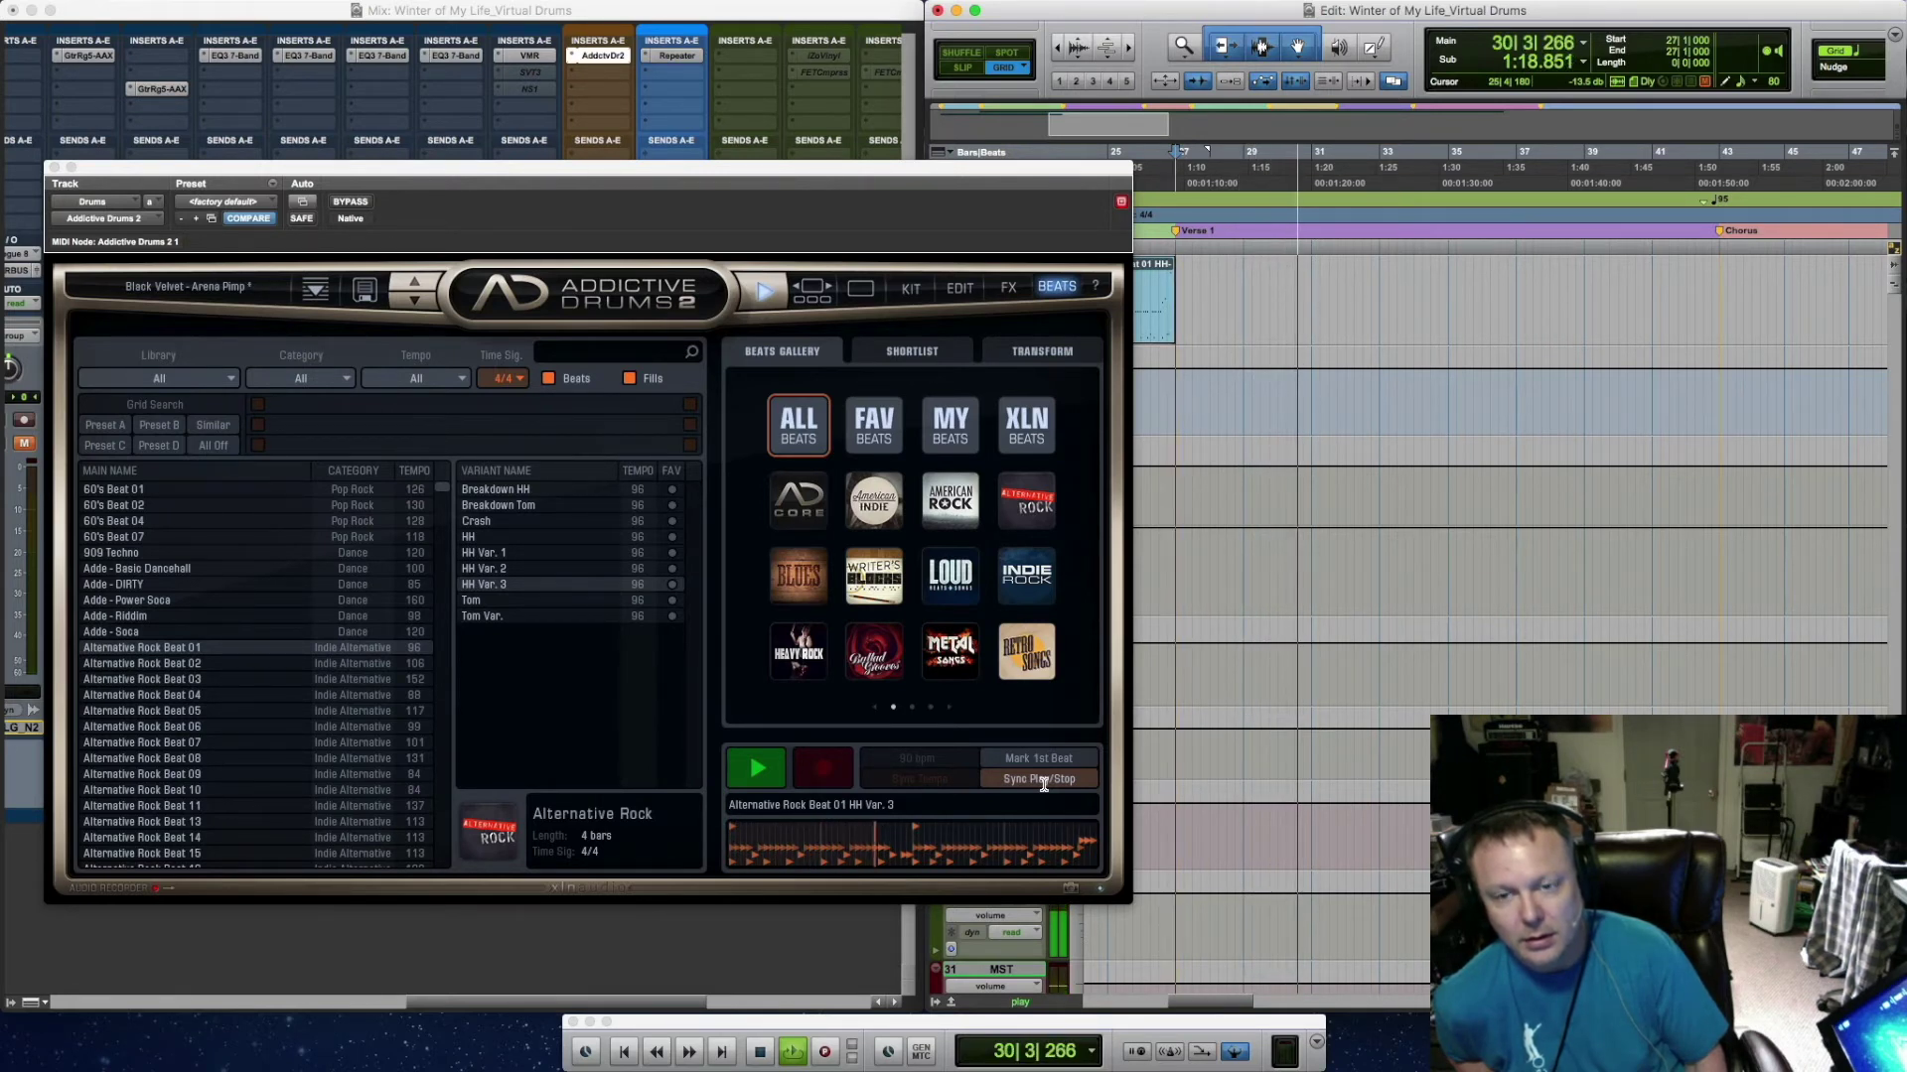
{"action": "key", "text": "space"}
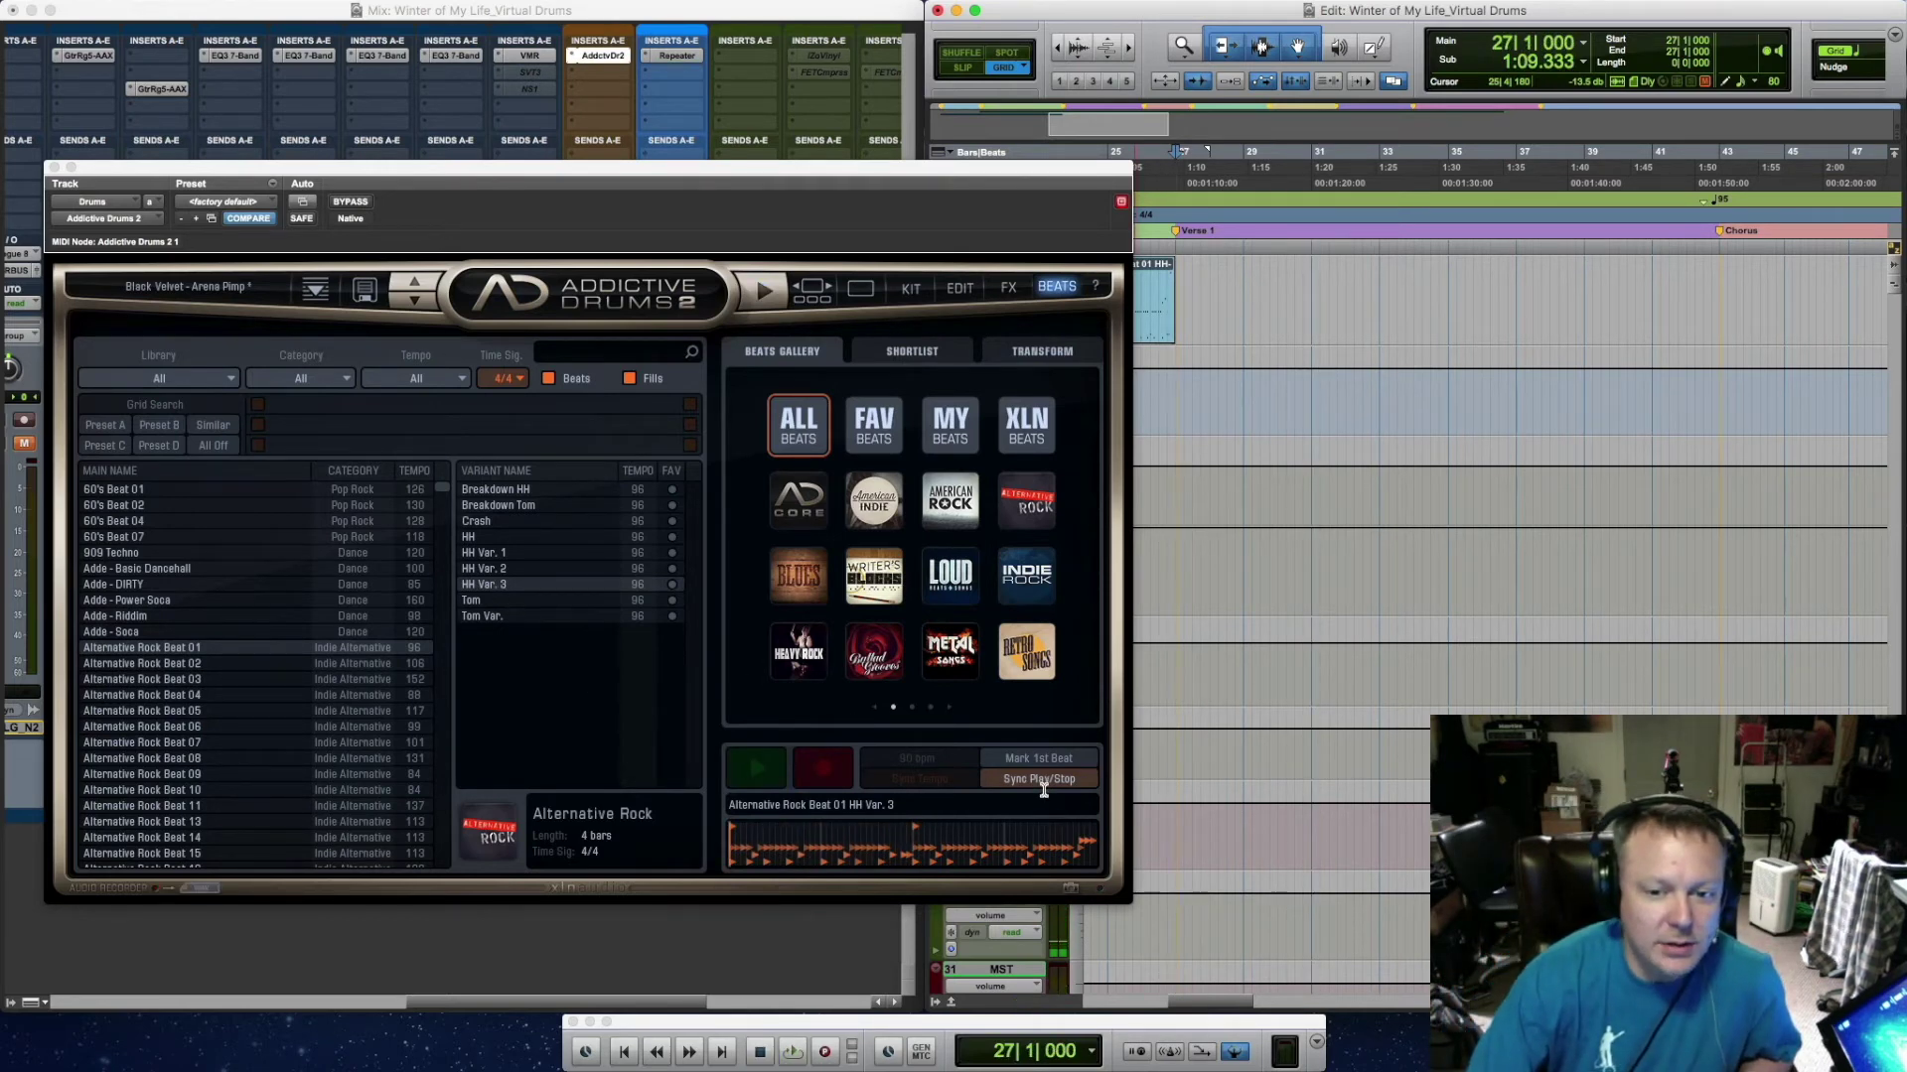
{"action": "left_click", "coordinate": [1043, 789]}
{"action": "left_click_drag", "start_coordinate": [570, 588], "coordinate": [1177, 316]}
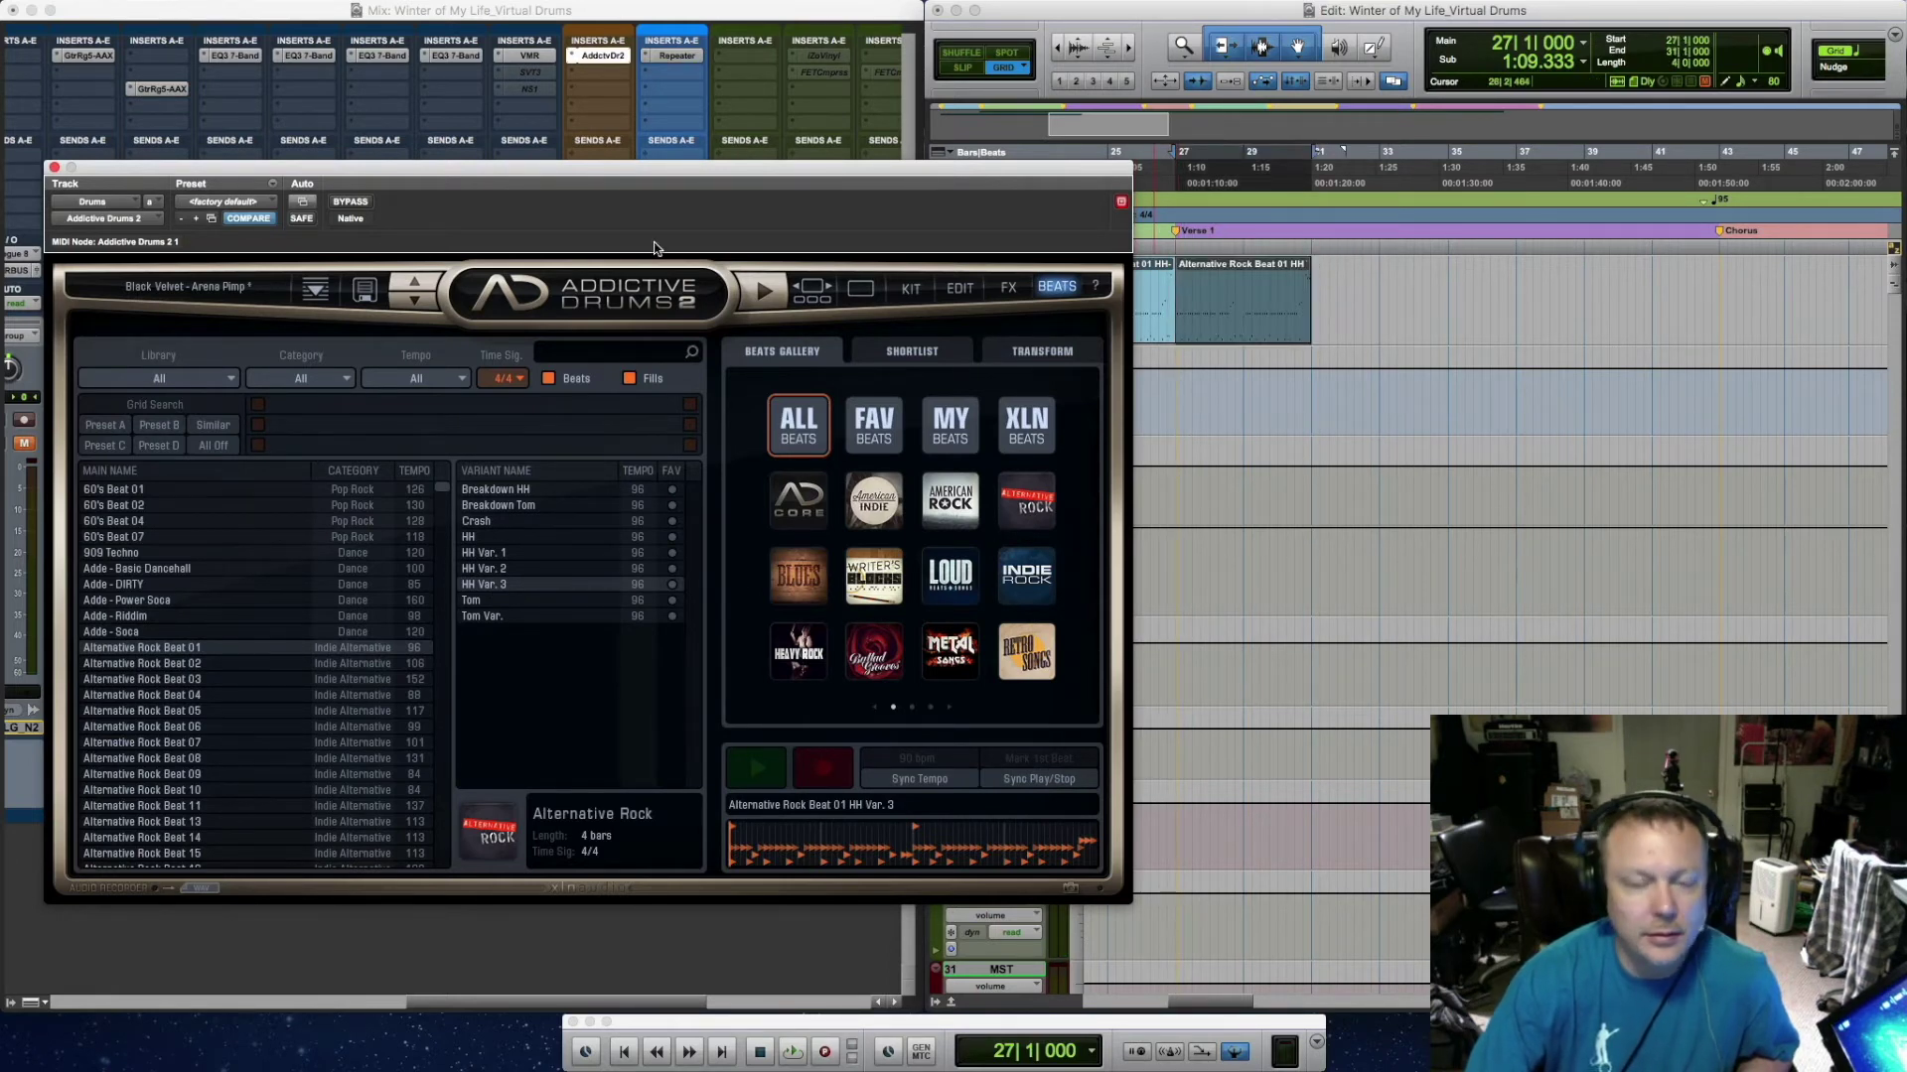
Close Addictive Drums and play the new drum part from bar 27
{"action": "left_click", "coordinate": [54, 168]}
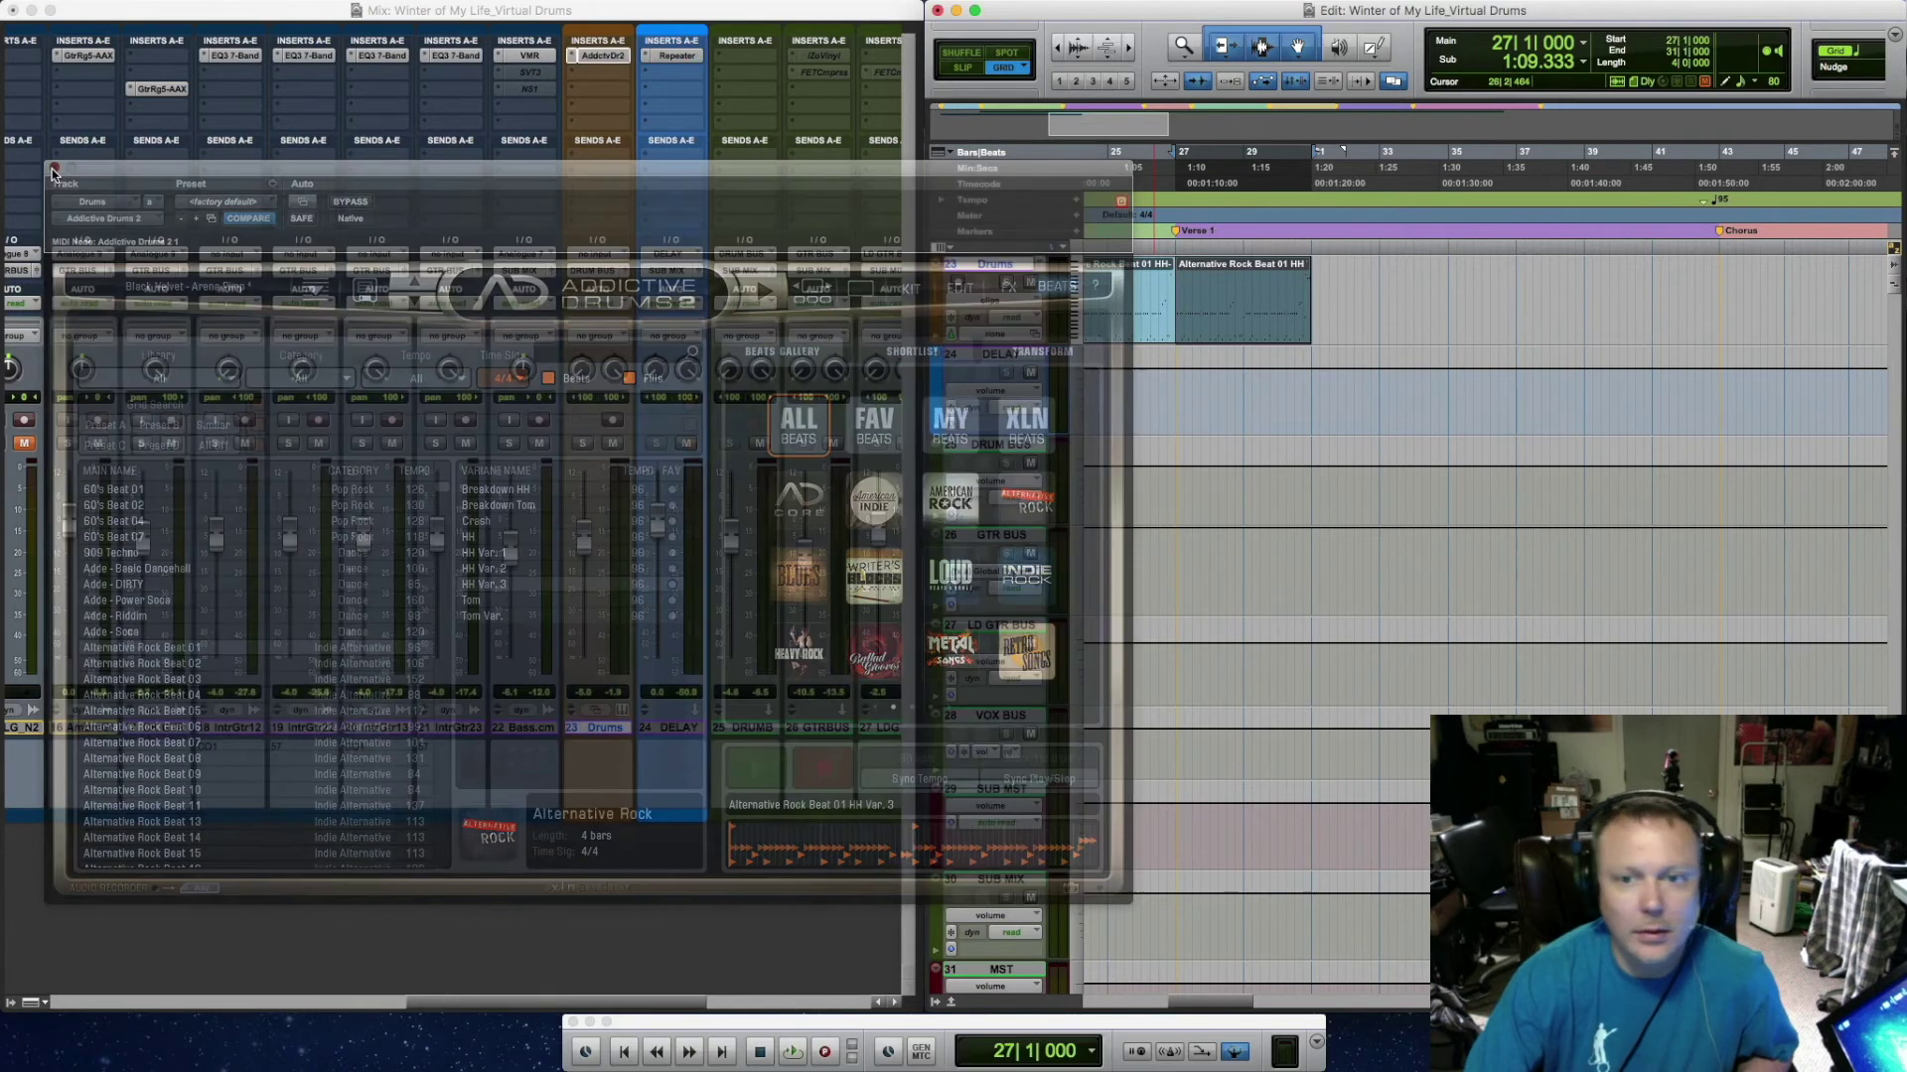
{"action": "left_click", "coordinate": [1176, 246]}
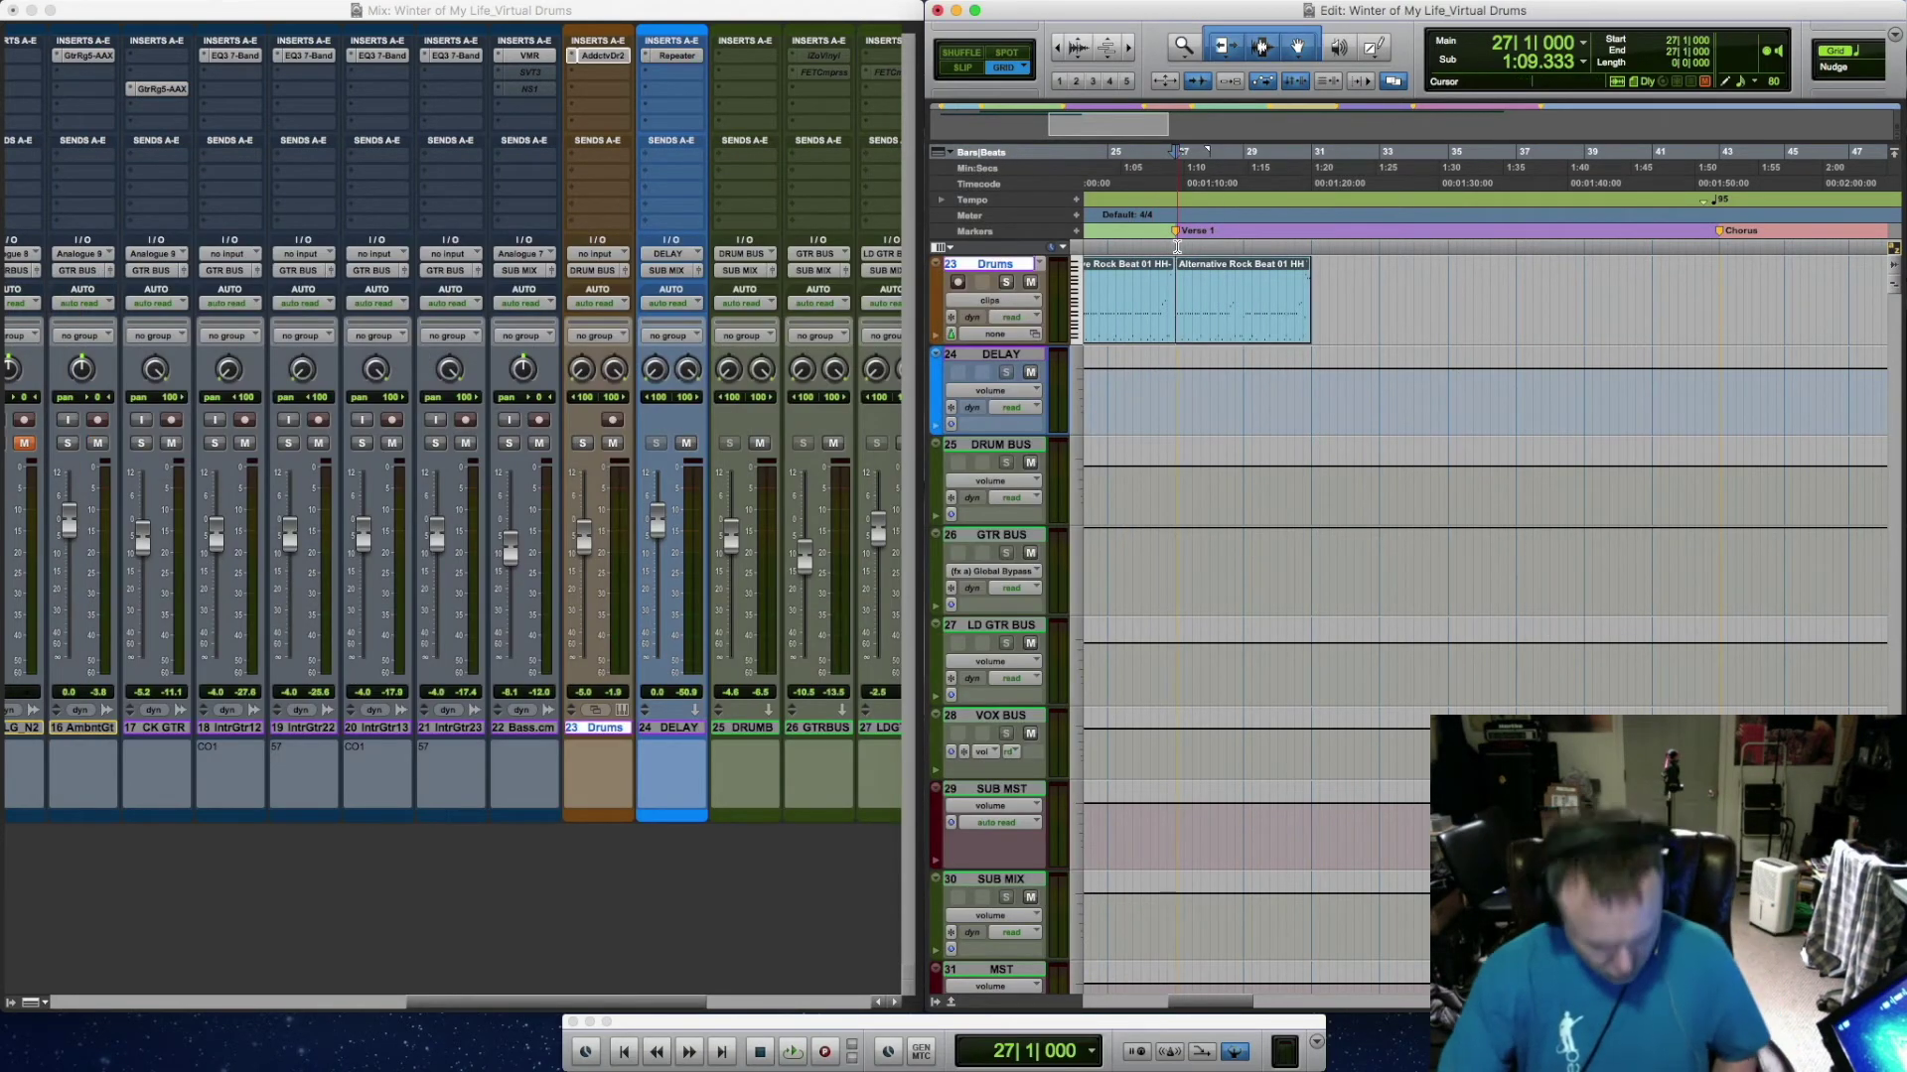
{"action": "key", "text": "space"}
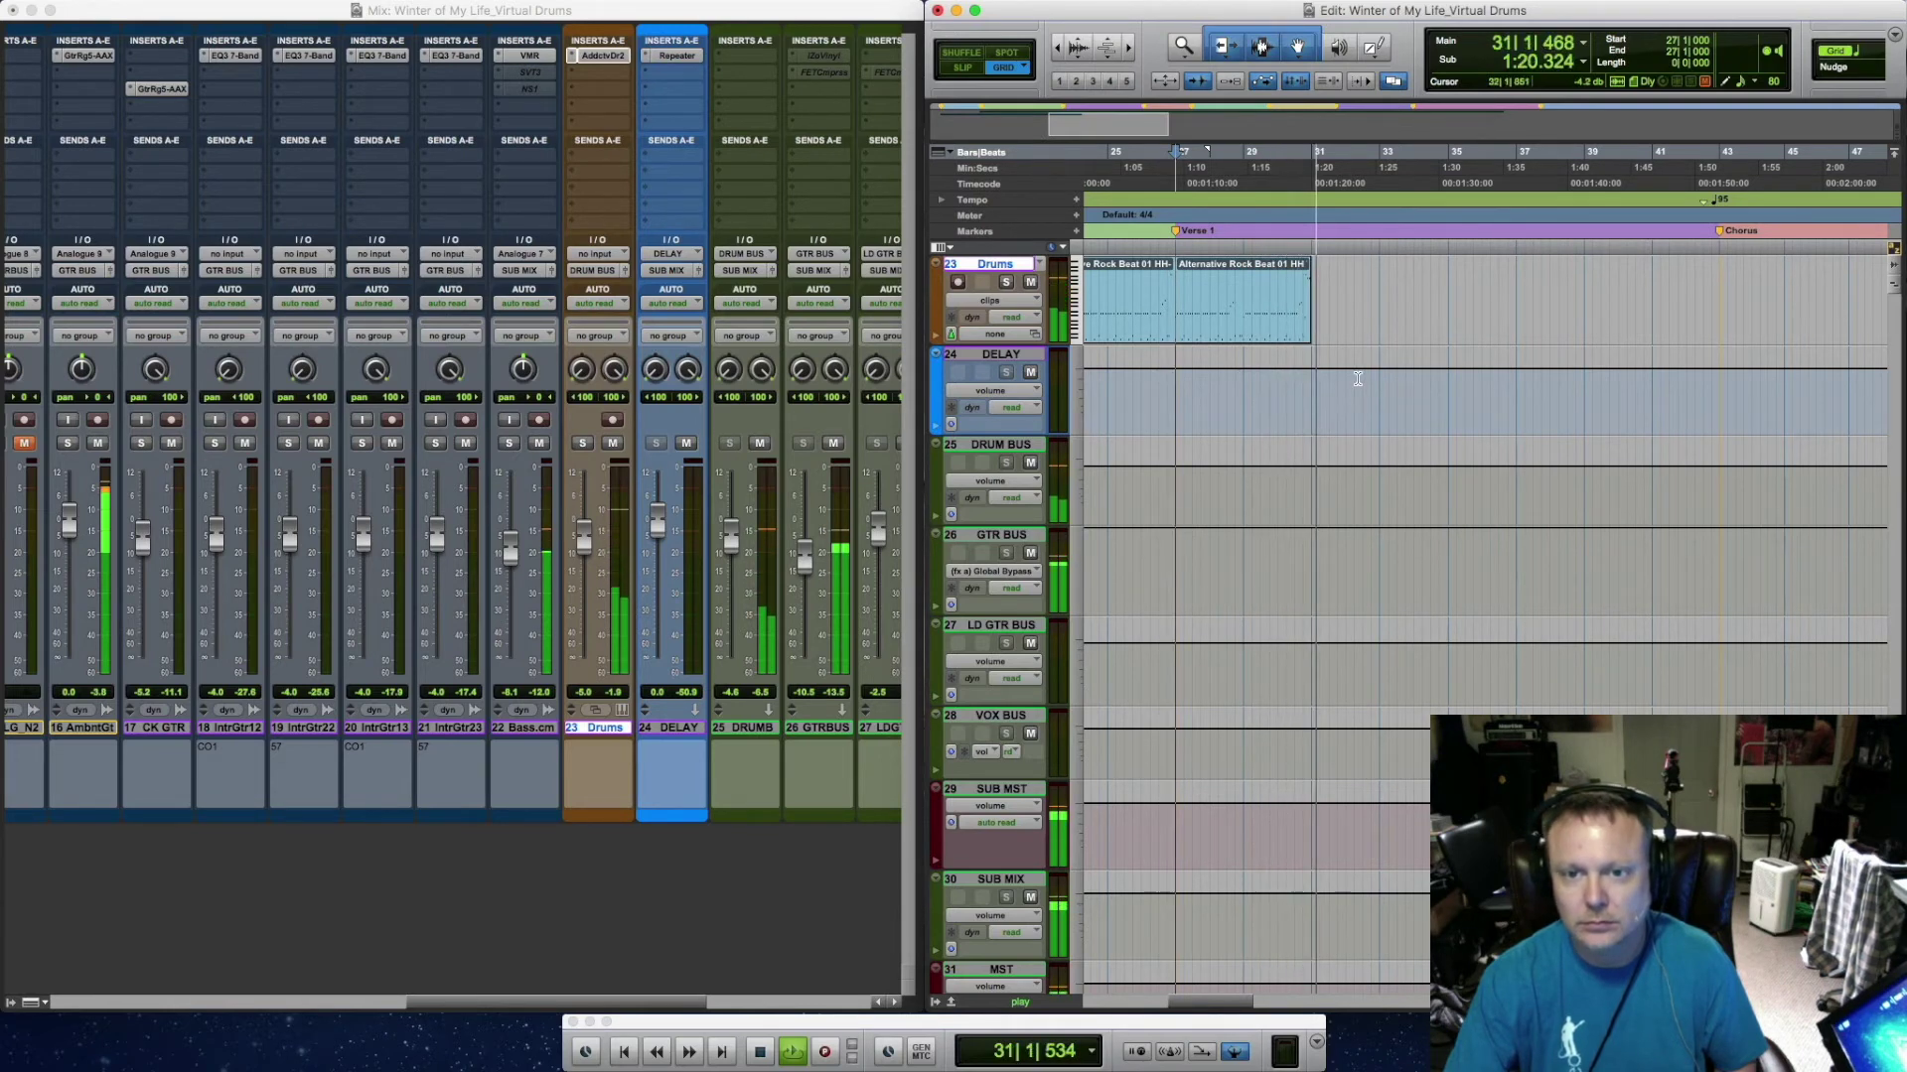
{"action": "key", "text": "space"}
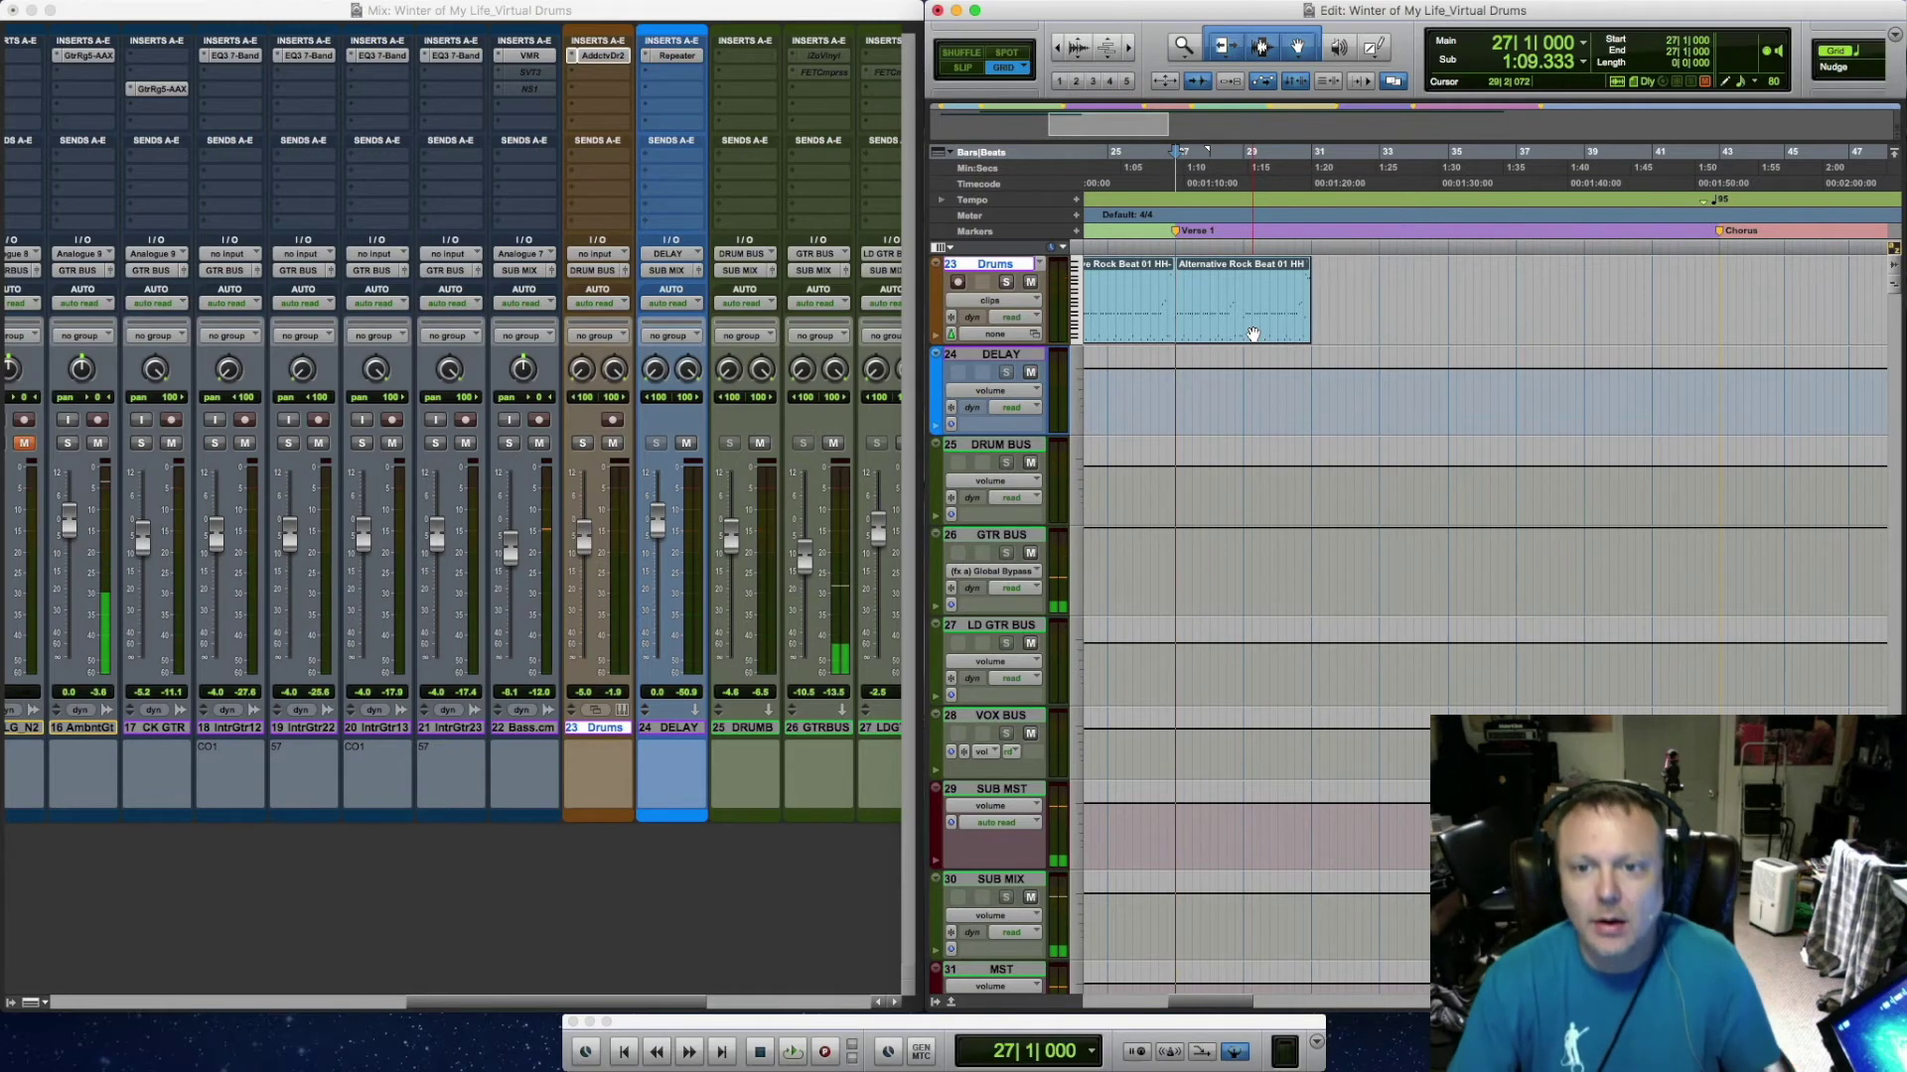
Duplicate the bars 27–31 clip to bar 31 and open the original clip's notes for editing
{"action": "left_click", "coordinate": [1253, 335]}
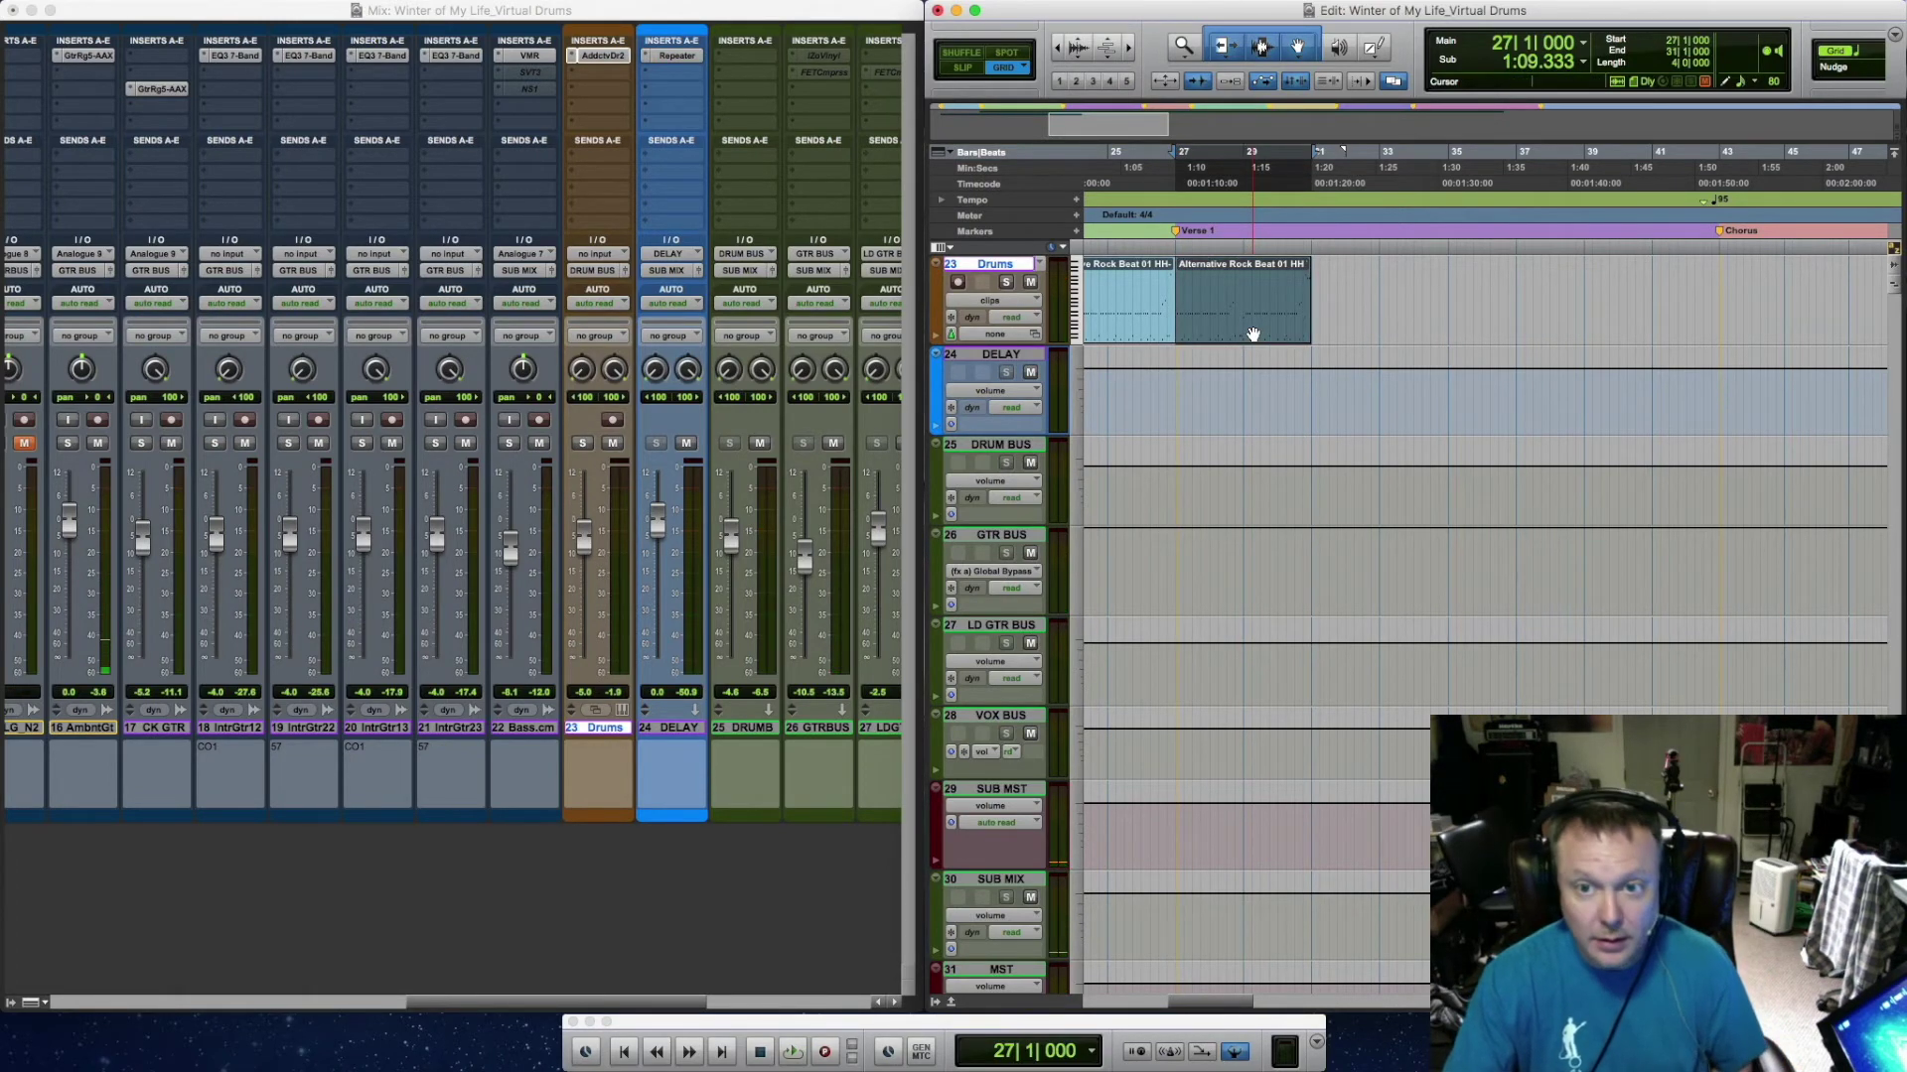
{"action": "key", "text": "super+d"}
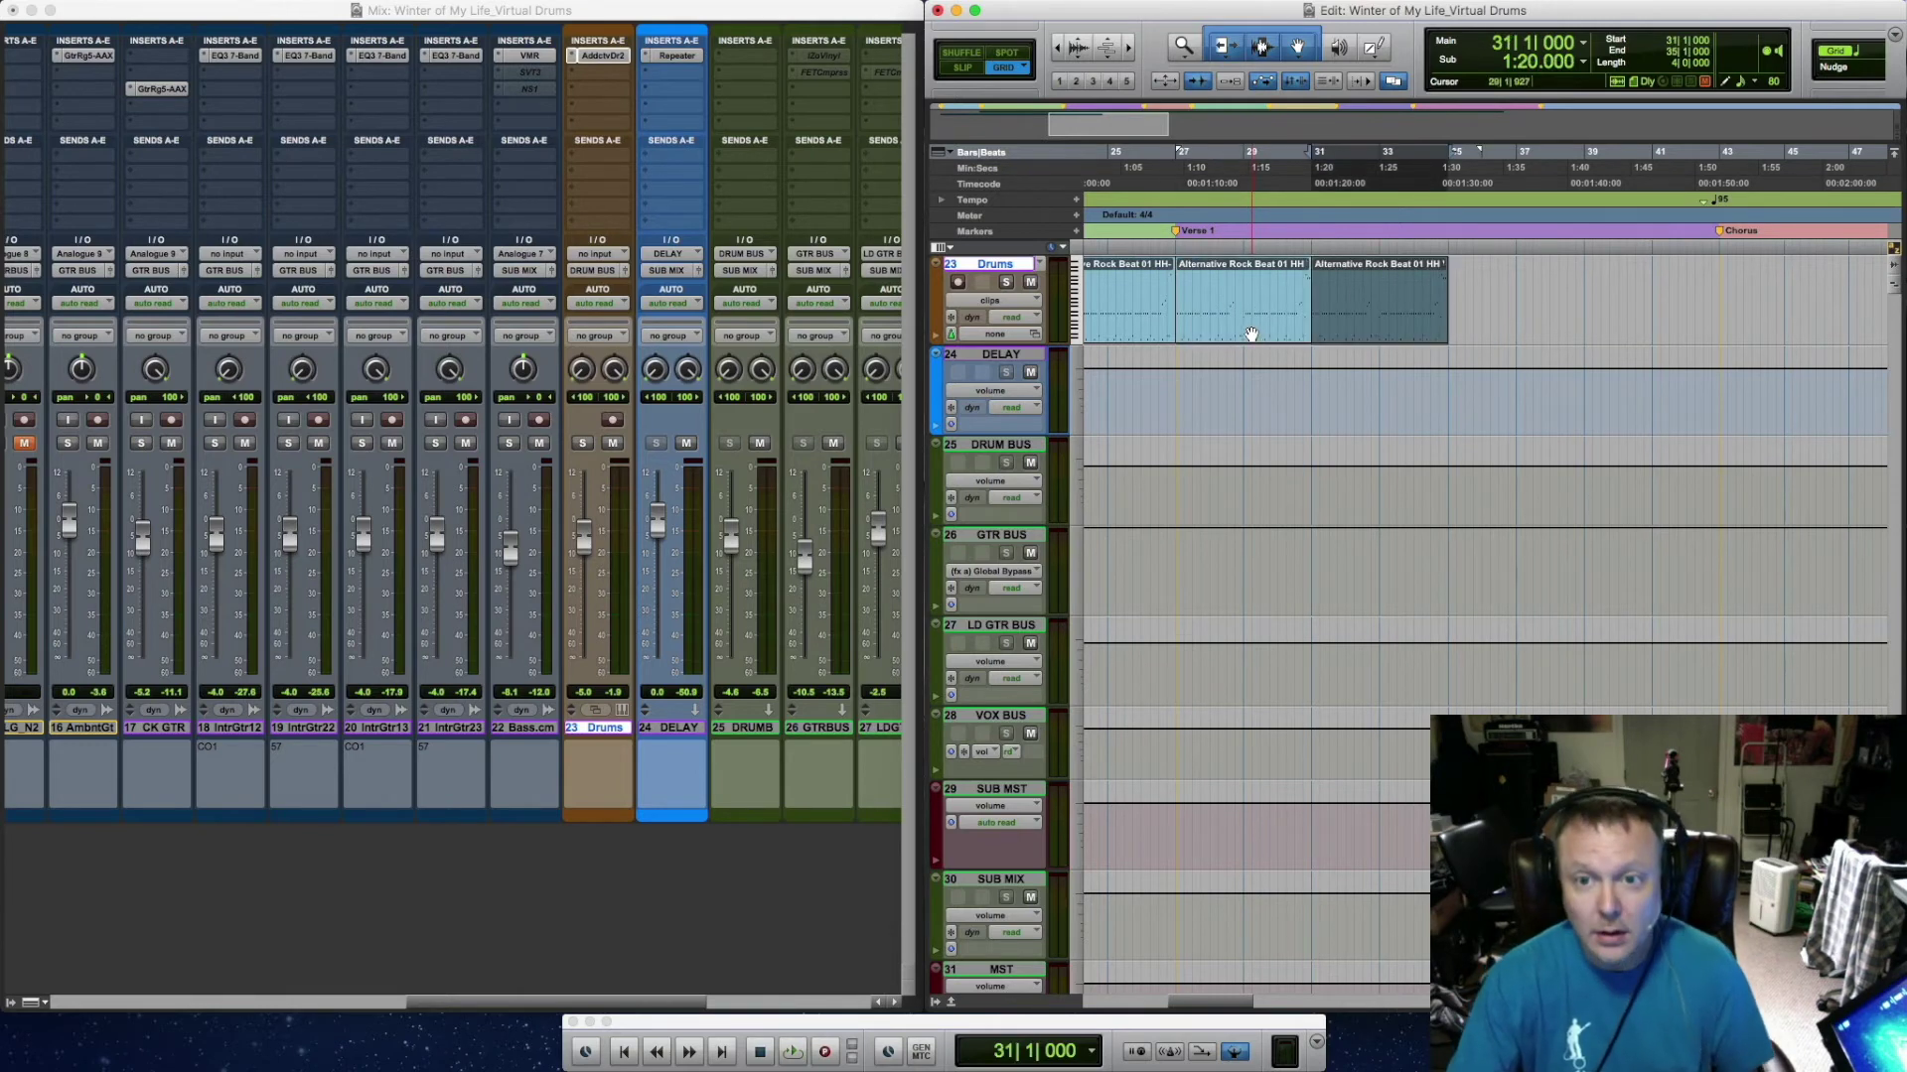
{"action": "double_click", "coordinate": [1254, 335]}
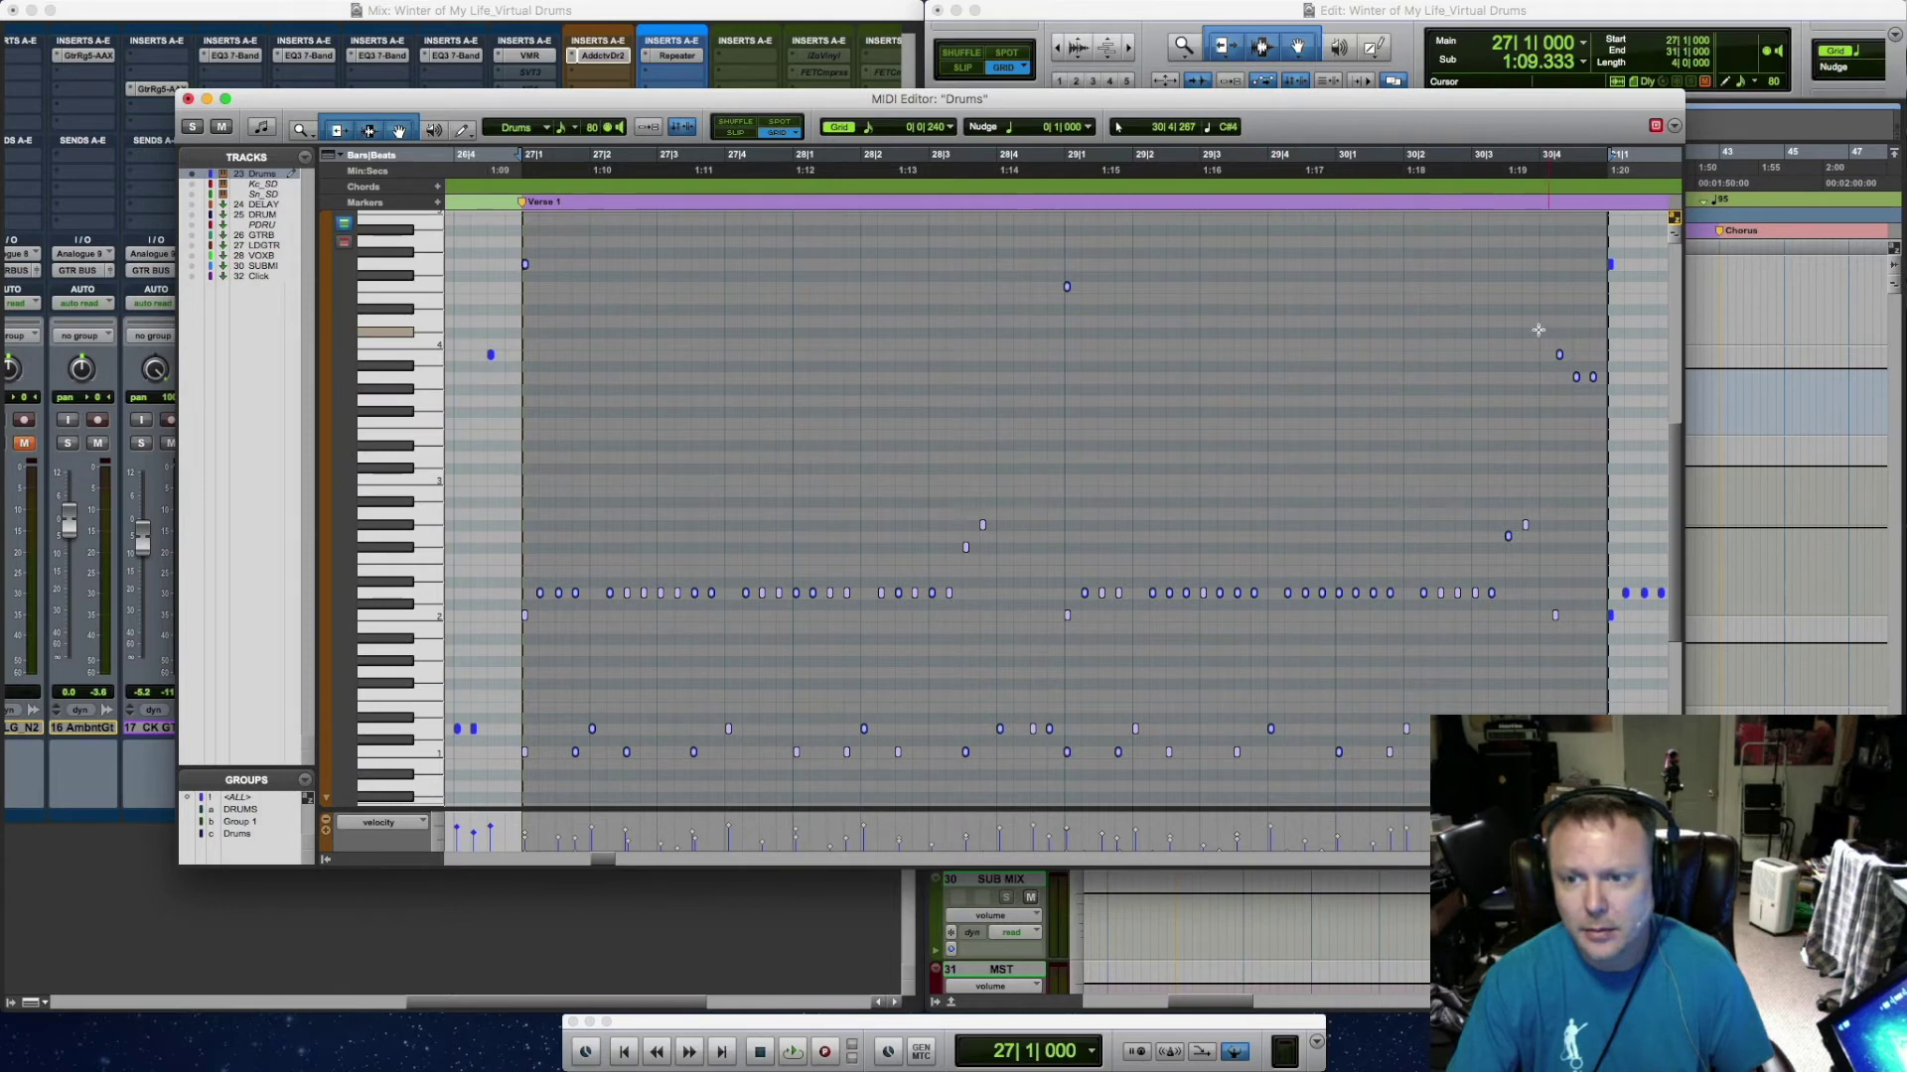
{"action": "left_click", "coordinate": [1538, 330]}
Delete the six fill notes at the end of bar 30
{"action": "left_click_drag", "start_coordinate": [1517, 308], "coordinate": [1598, 406]}
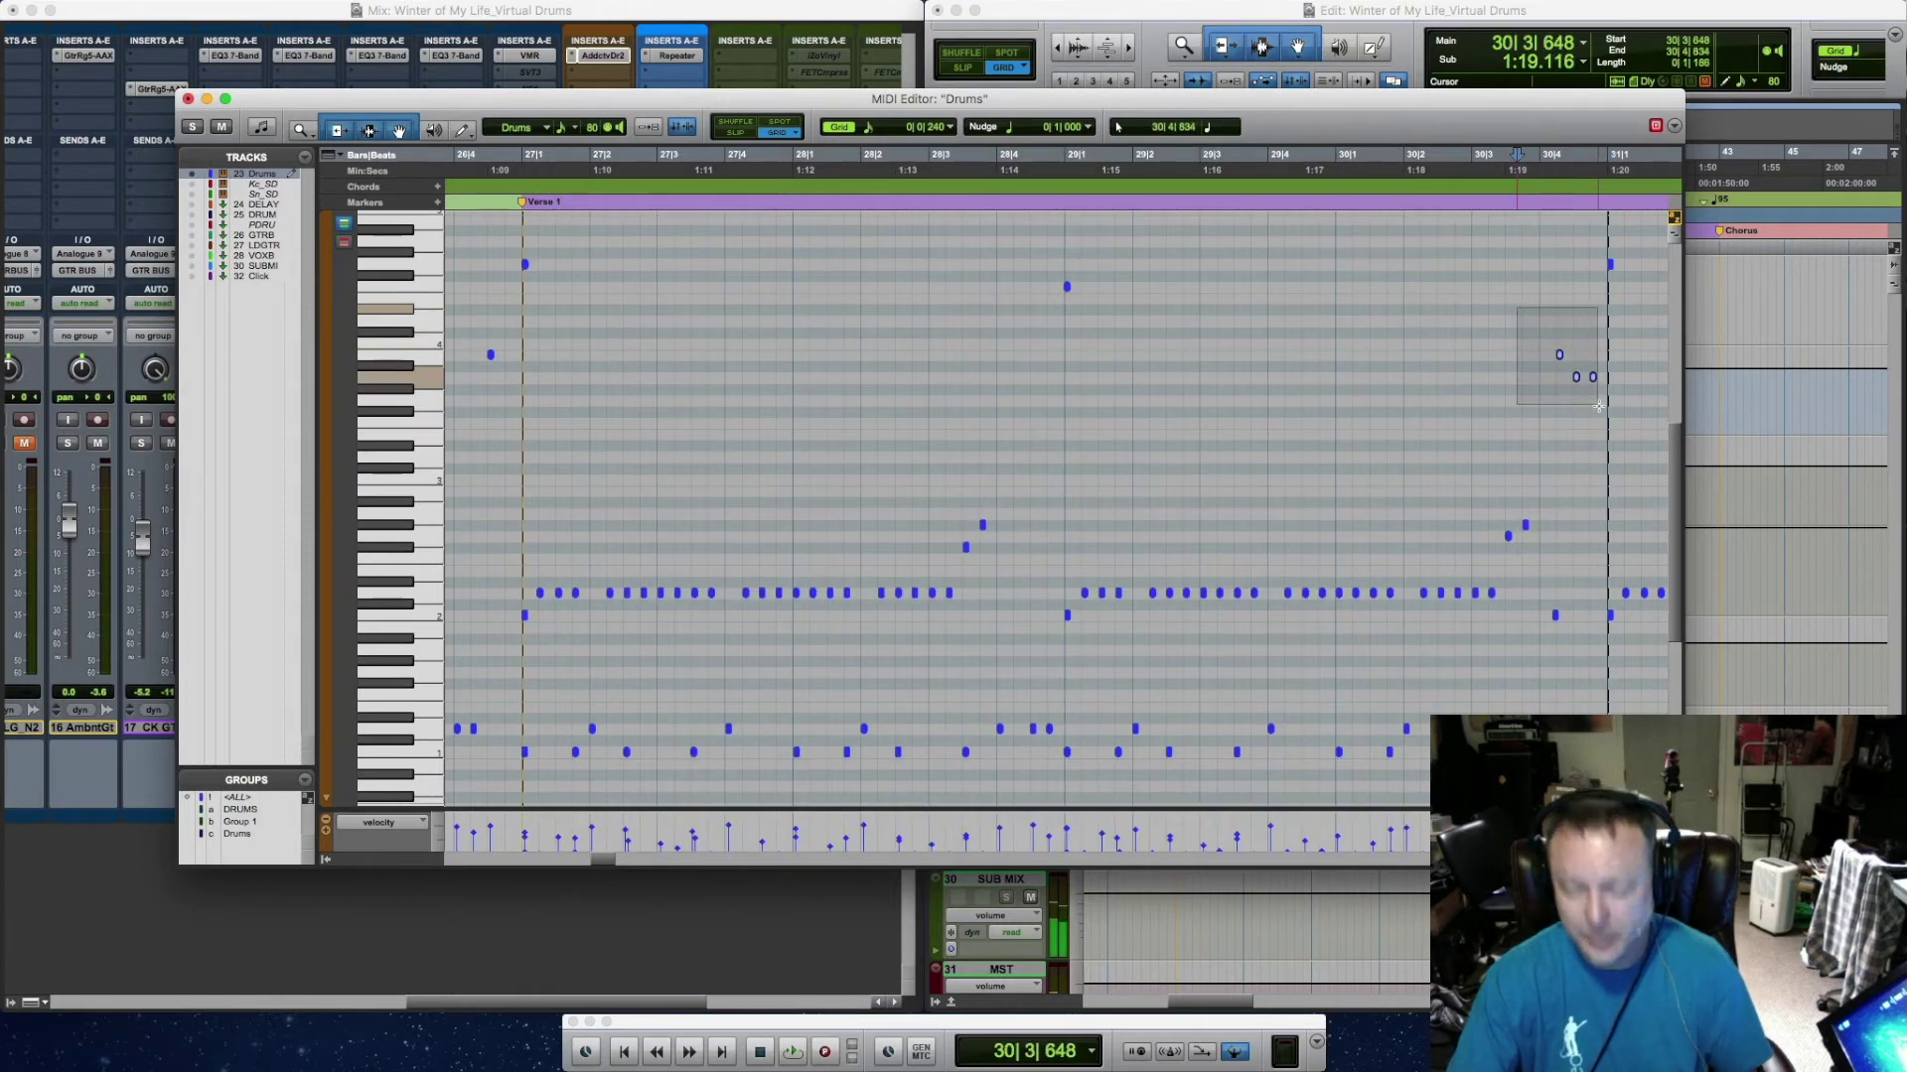
{"action": "key", "text": "Delete"}
{"action": "left_click_drag", "start_coordinate": [1479, 463], "coordinate": [1544, 542]}
{"action": "key", "text": "Delete"}
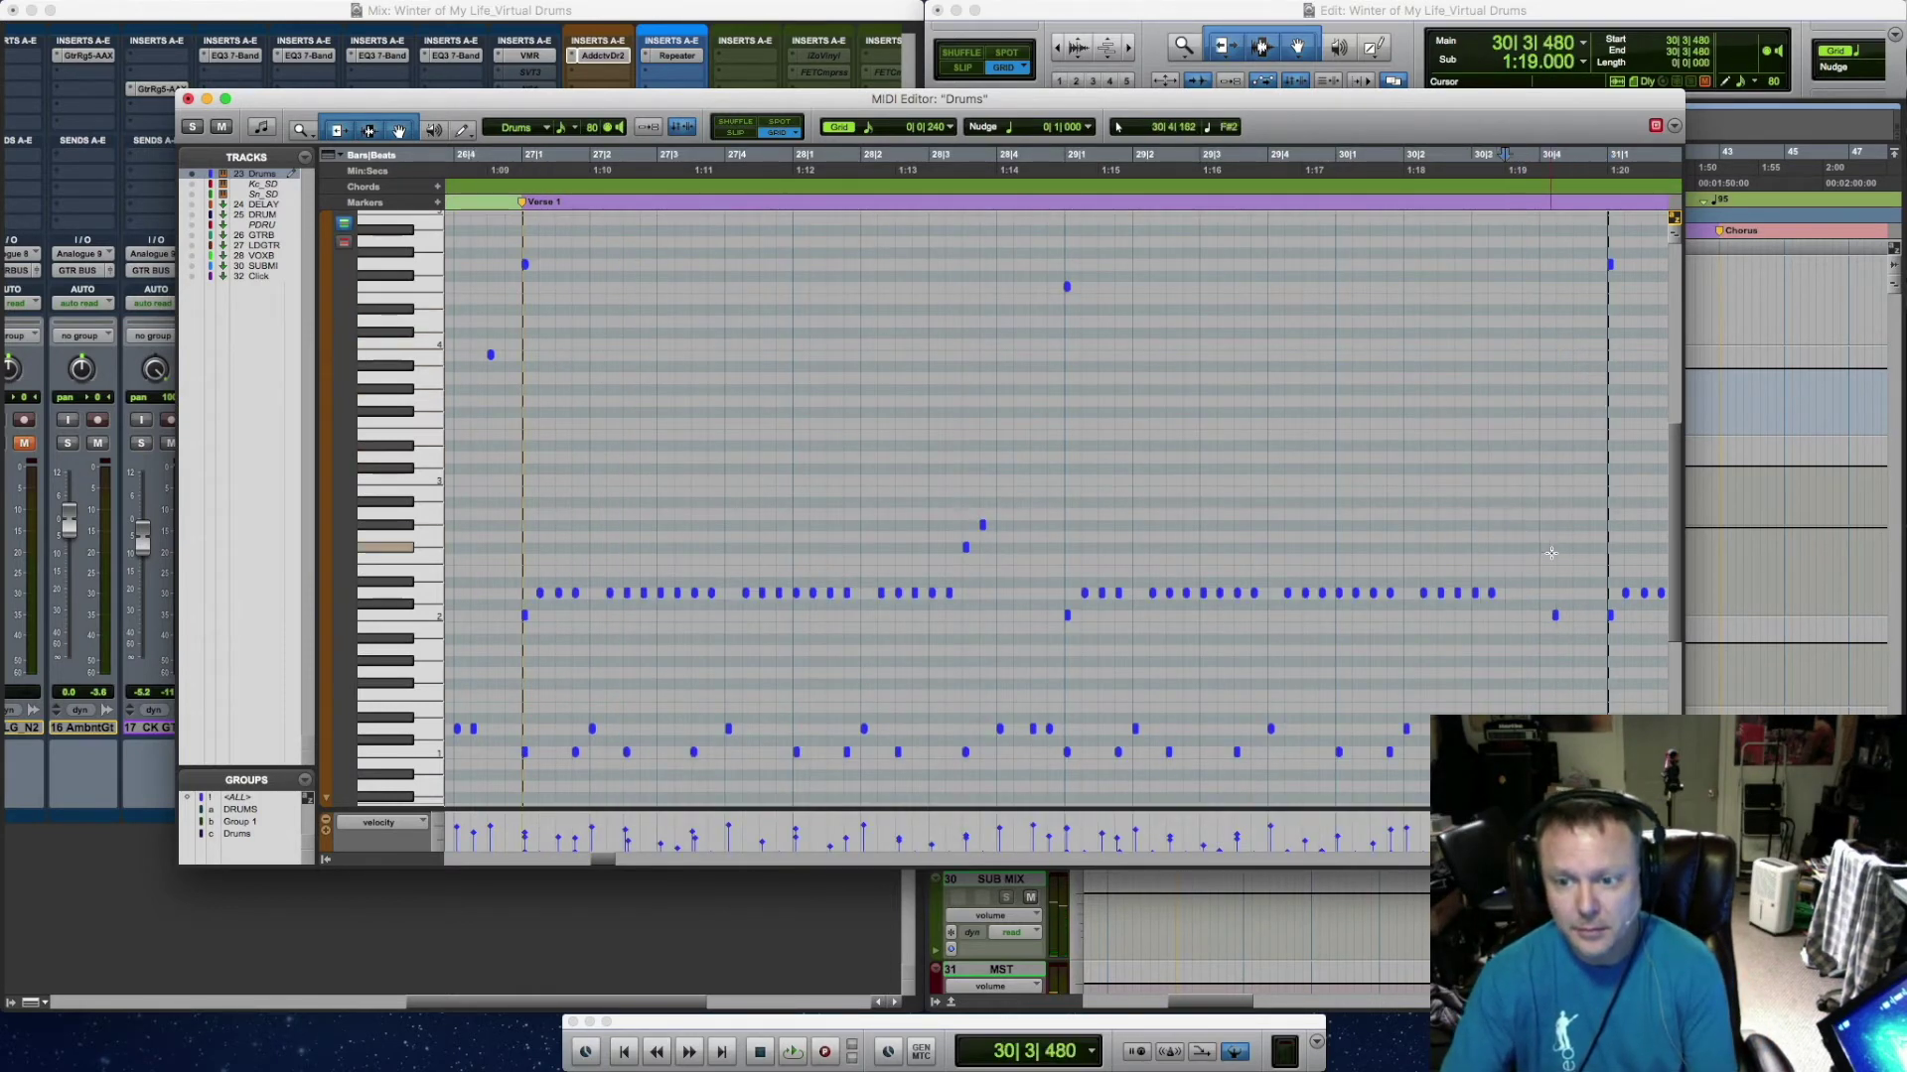
{"action": "left_click", "coordinate": [1557, 618]}
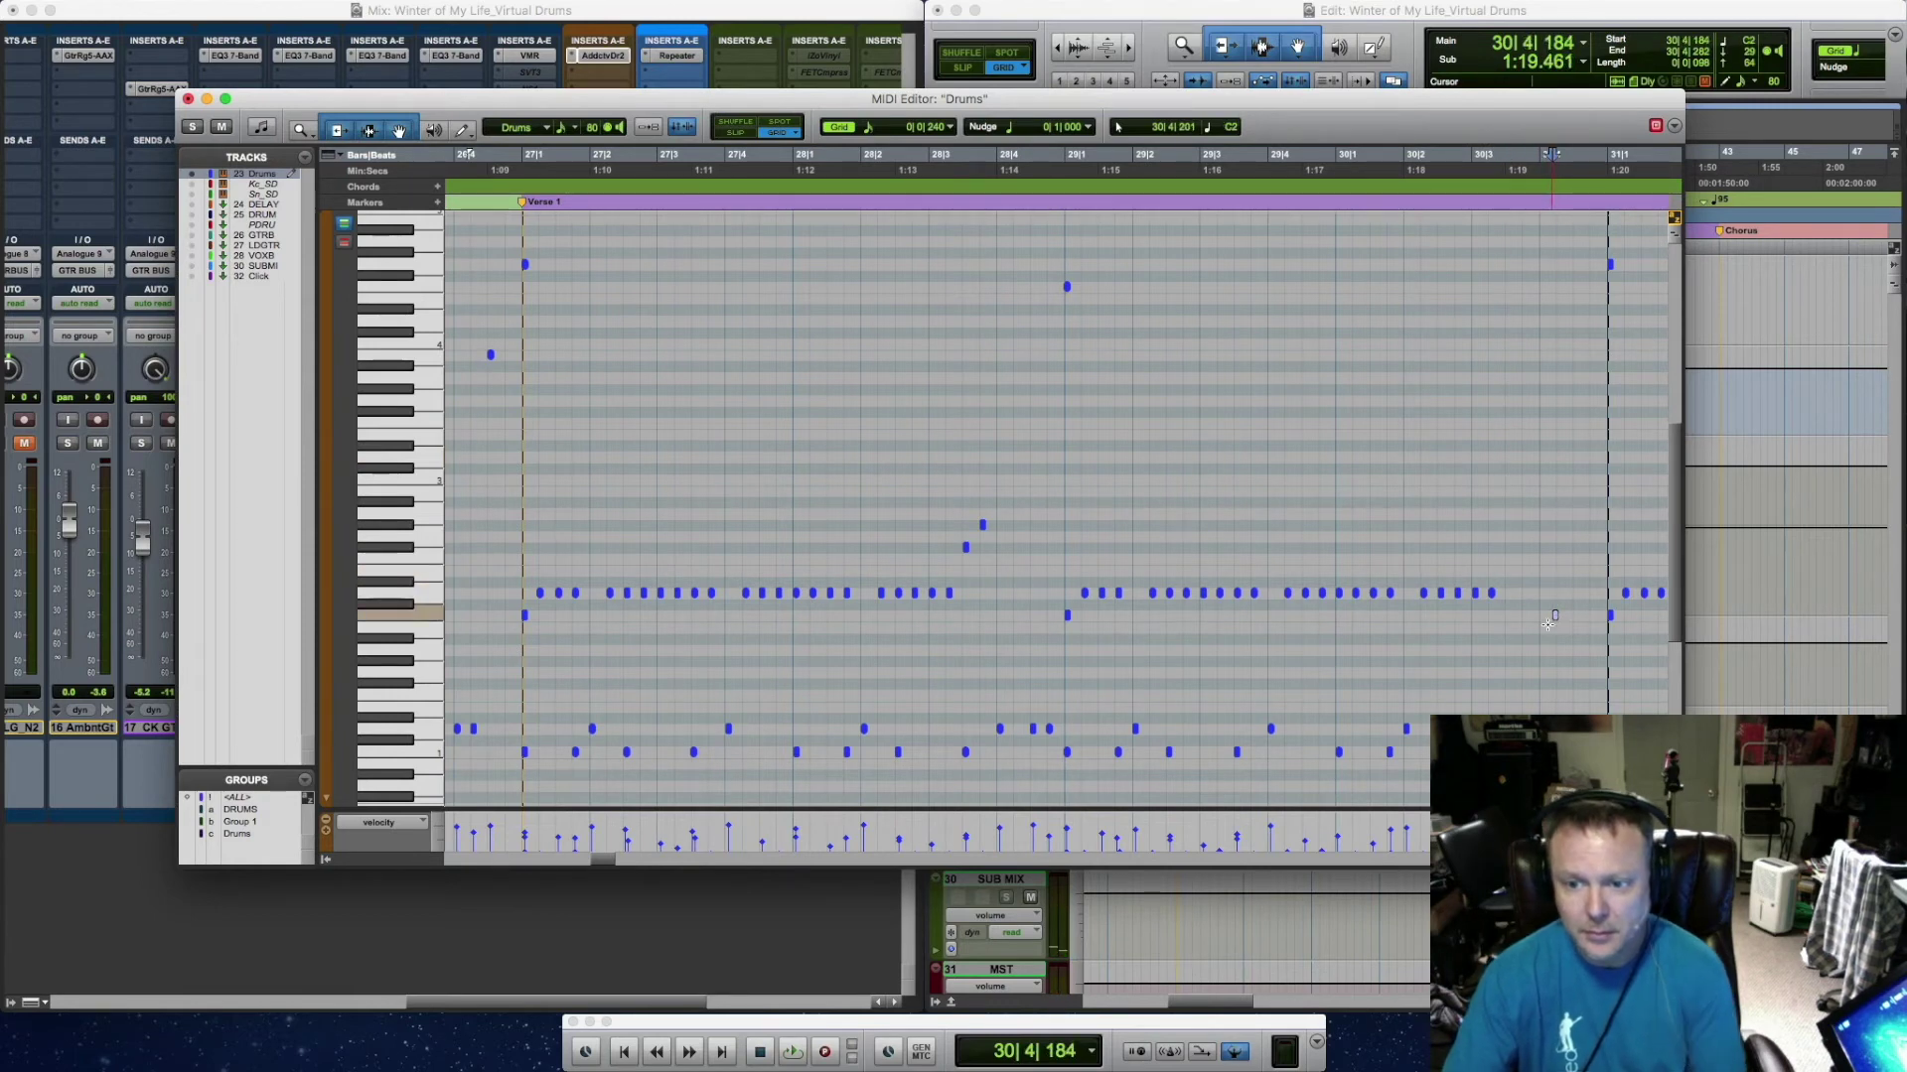
{"action": "key", "text": "Delete"}
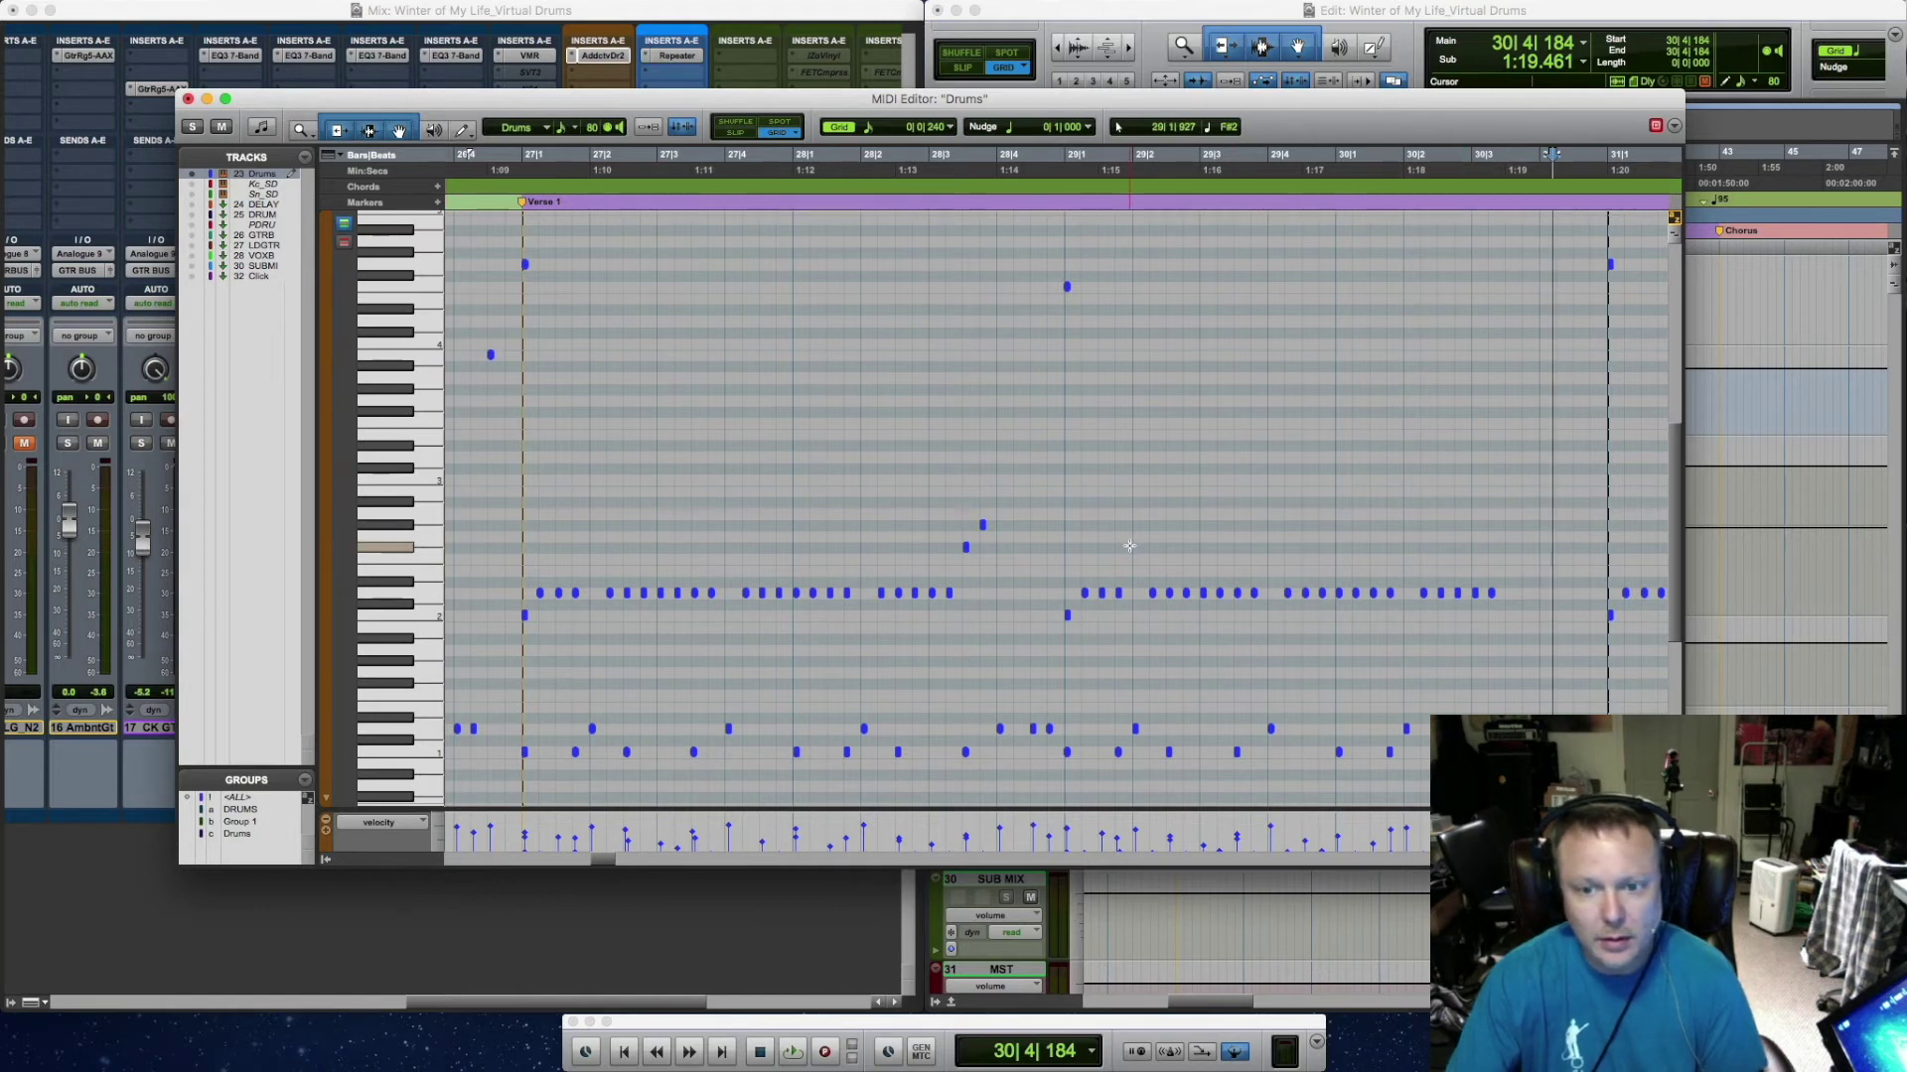
Copy F#2 hi-hat notes from bar 29 into the bar 30 gap and close the MIDI Editor
{"action": "left_click_drag", "start_coordinate": [1202, 560], "coordinate": [1304, 628]}
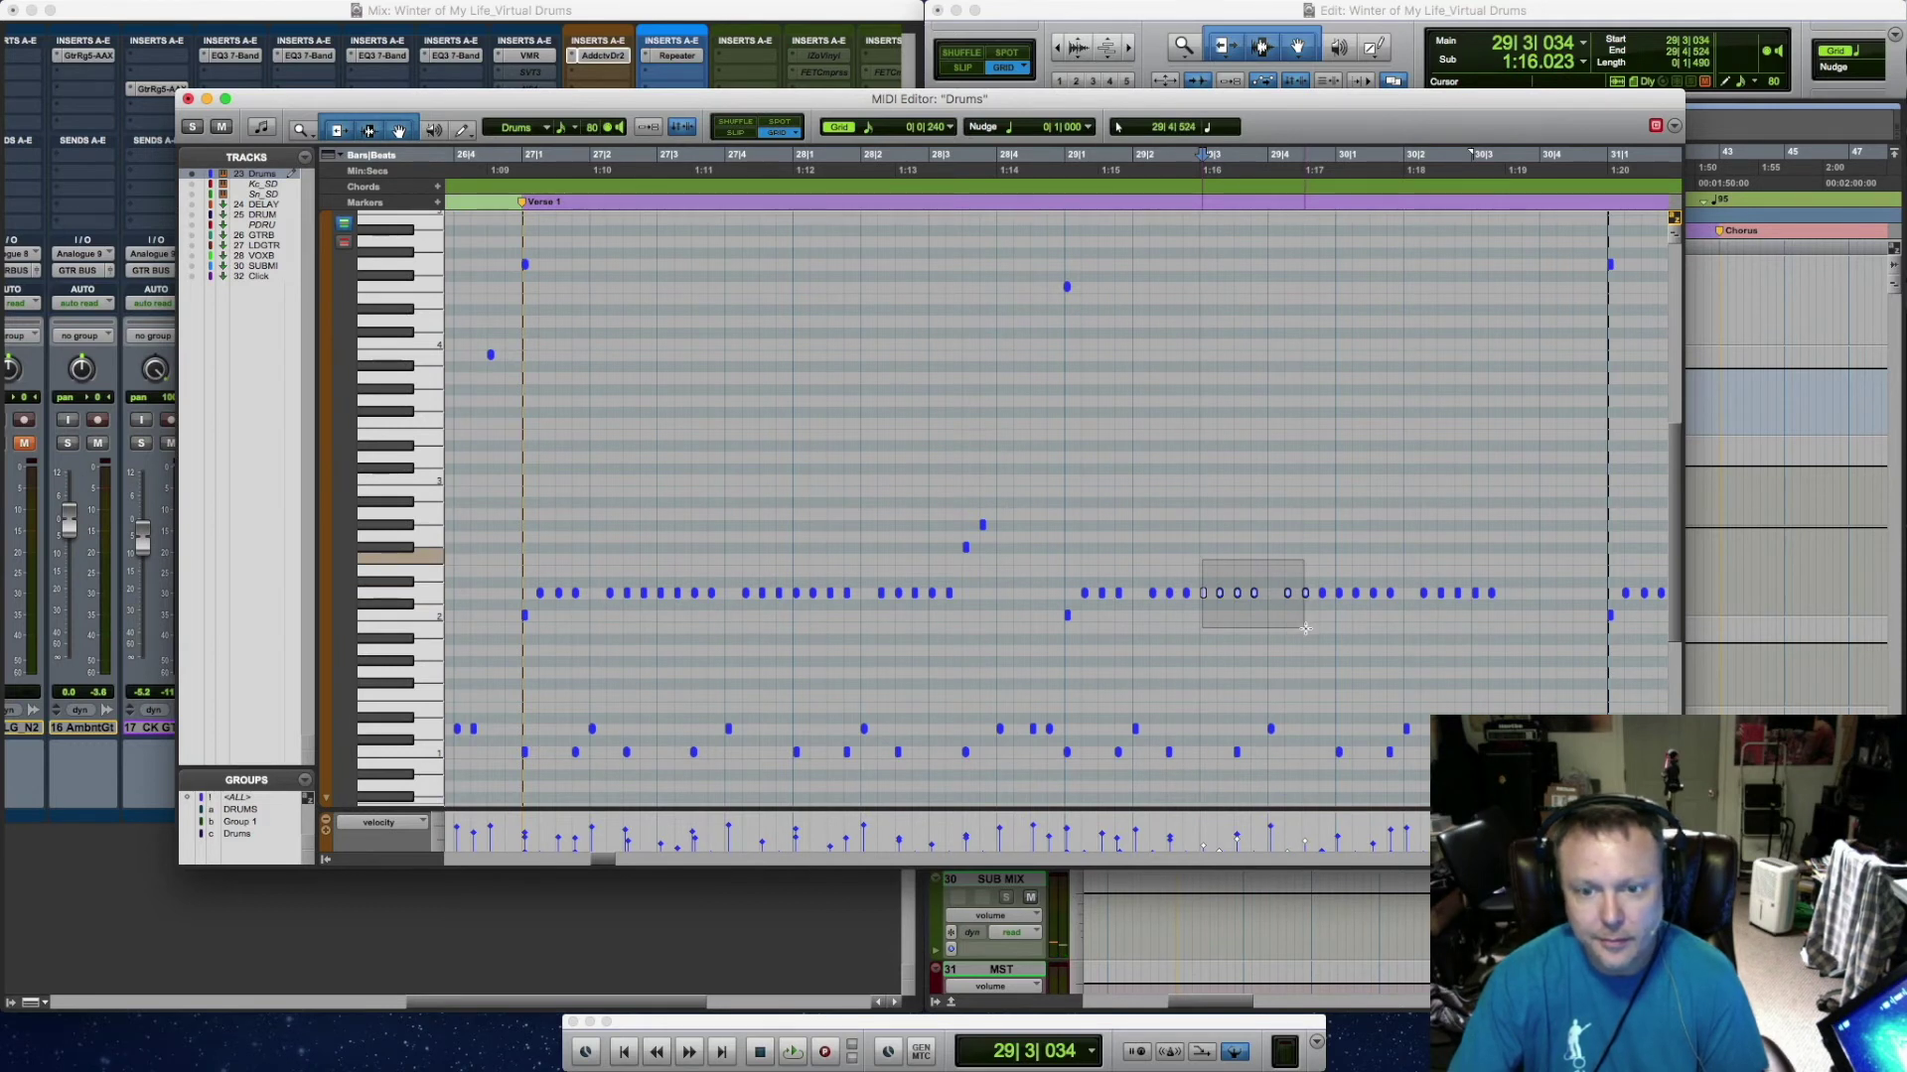
{"action": "left_click_drag", "start_coordinate": [1304, 628], "coordinate": [1305, 627]}
{"action": "left_click_drag", "start_coordinate": [1234, 556], "coordinate": [1326, 622]}
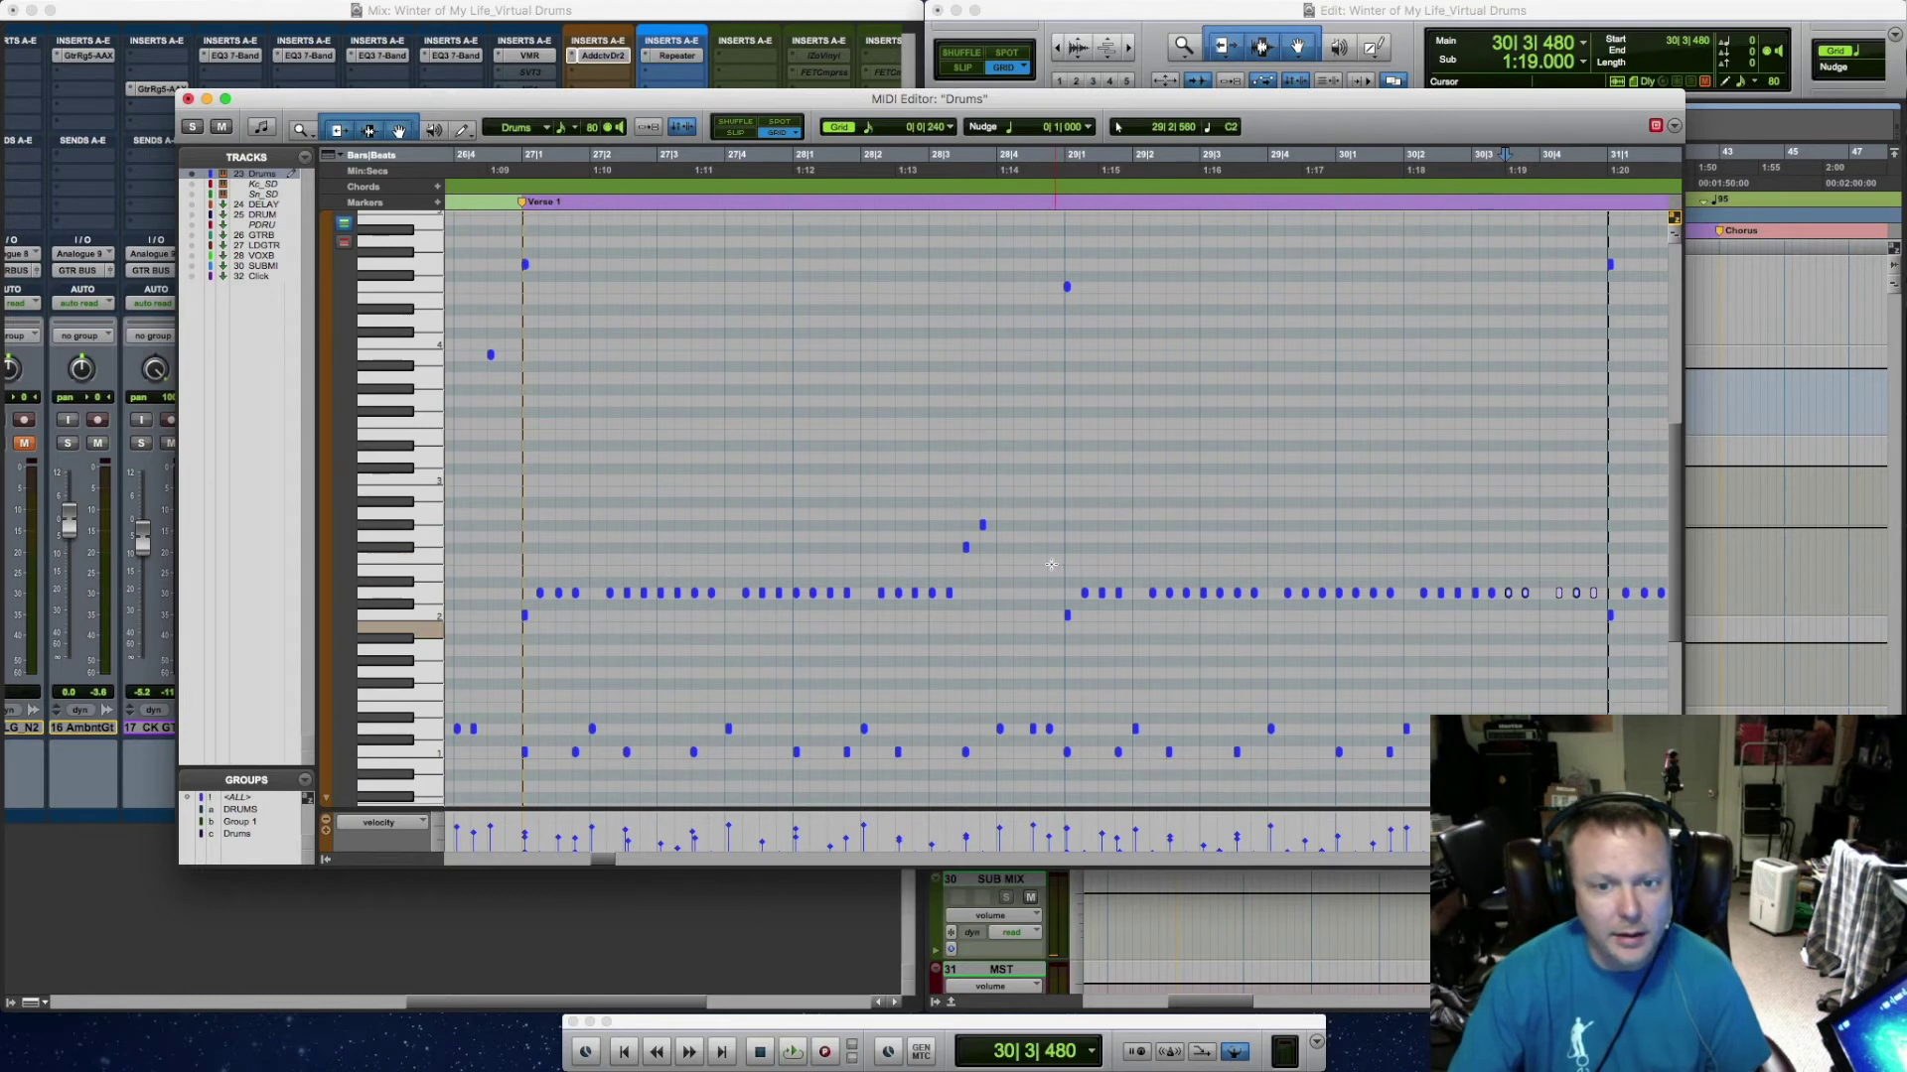
{"action": "scroll", "coordinate": [1012, 504], "scroll_direction": "up", "scroll_amount": 1}
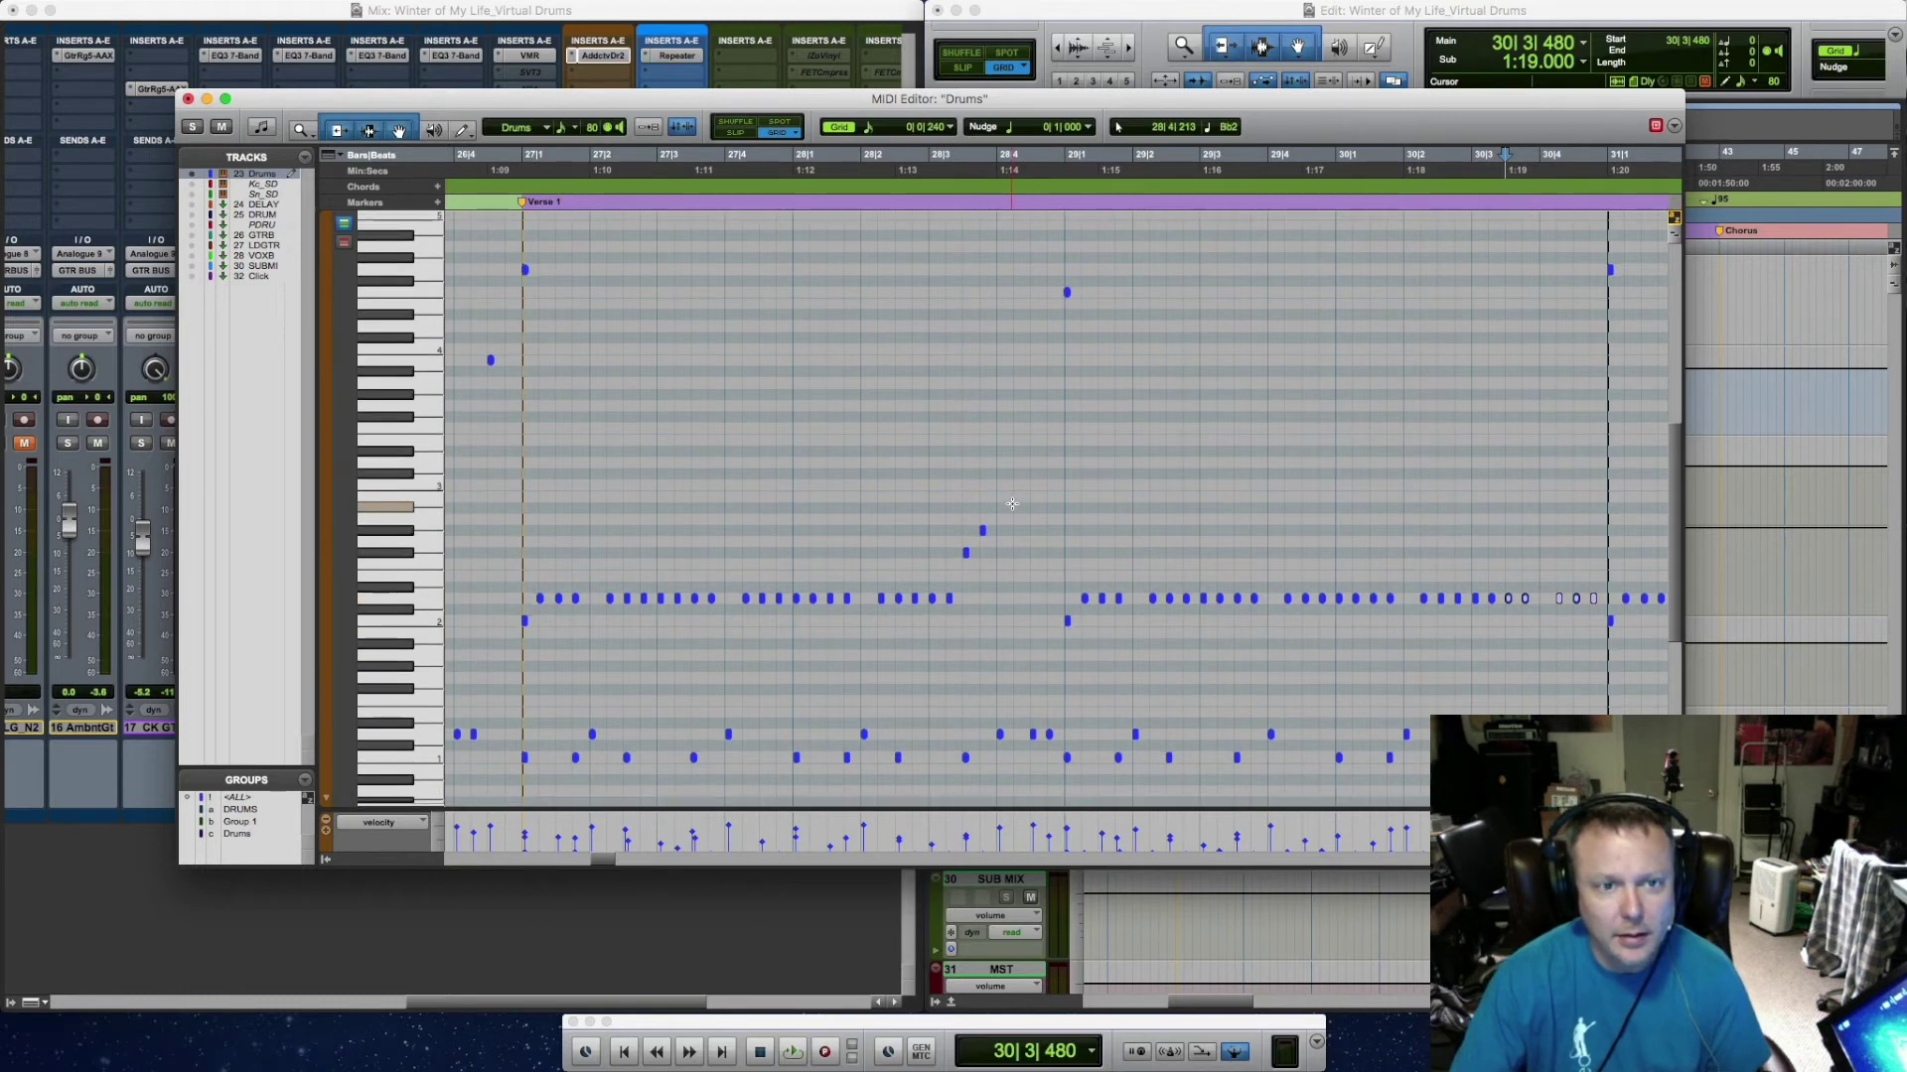
{"action": "left_click_drag", "start_coordinate": [948, 504], "coordinate": [1009, 568]}
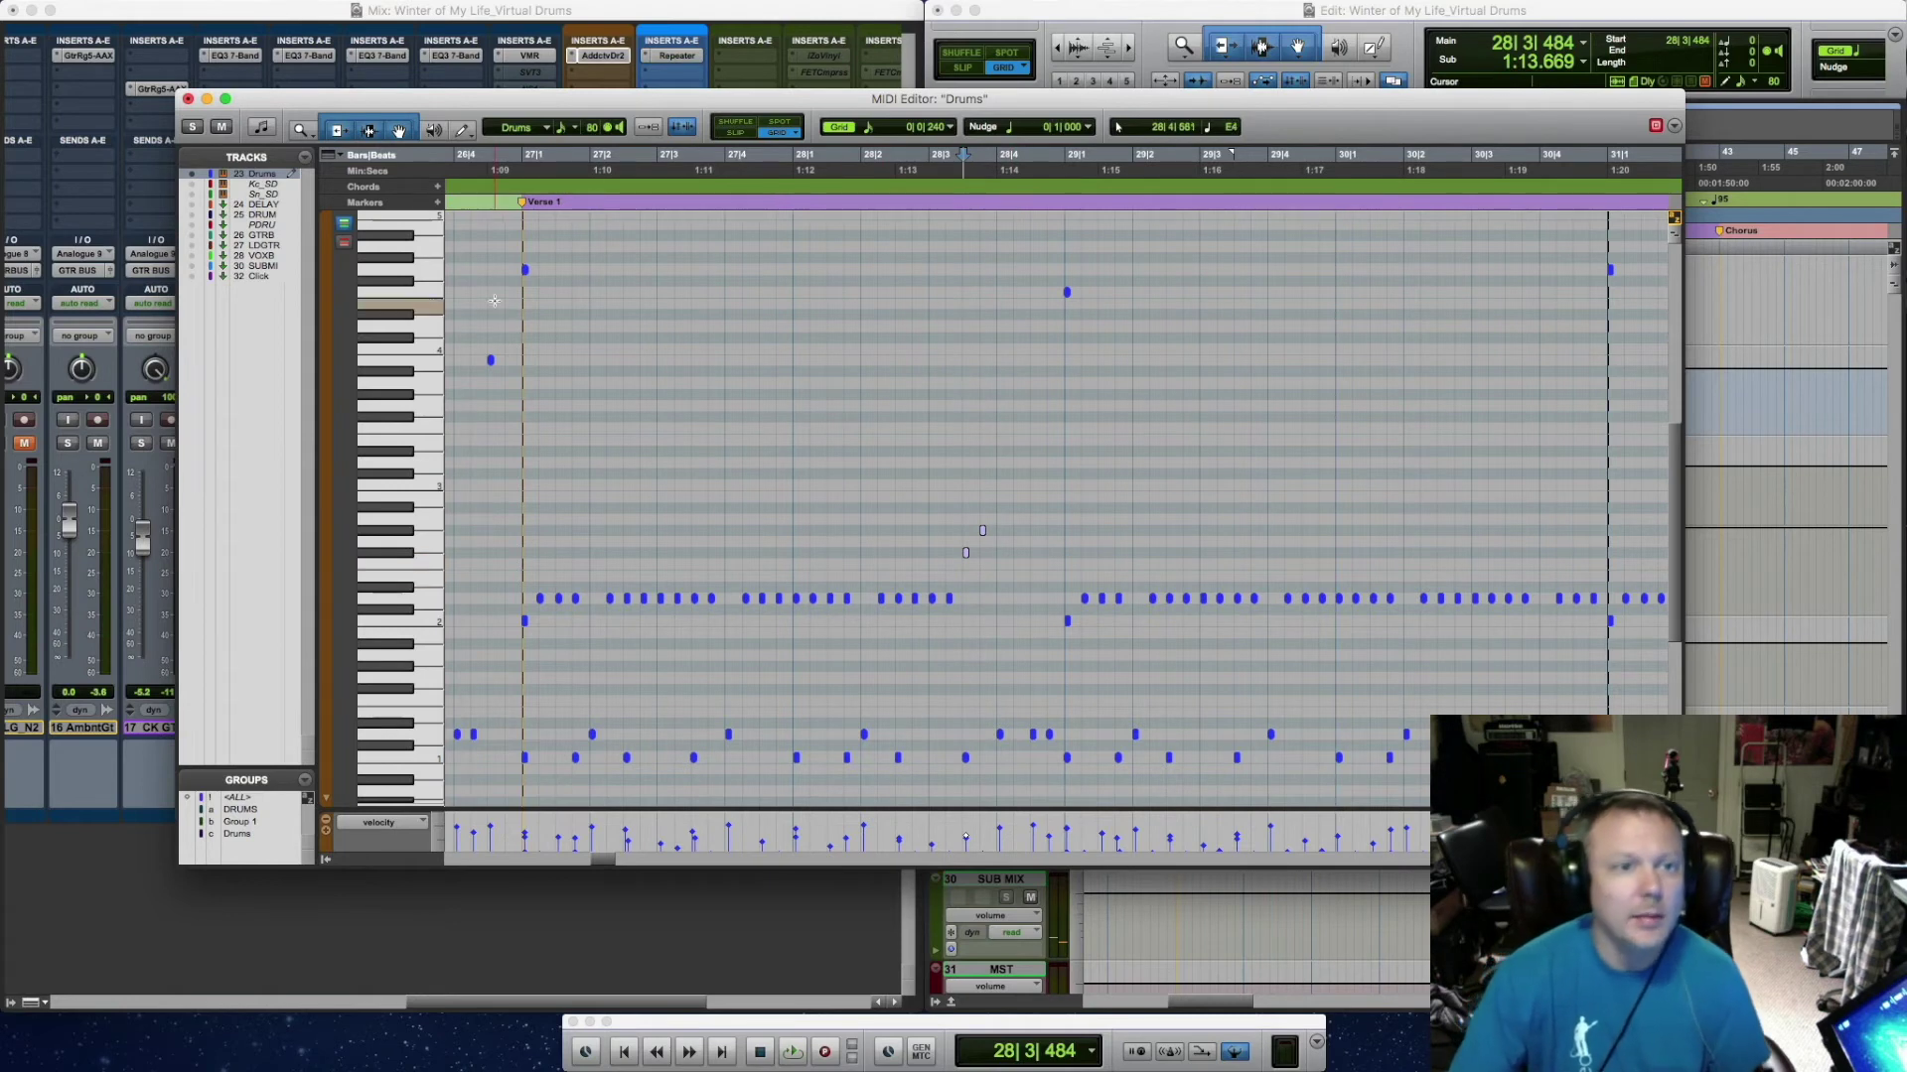
{"action": "left_click", "coordinate": [188, 99]}
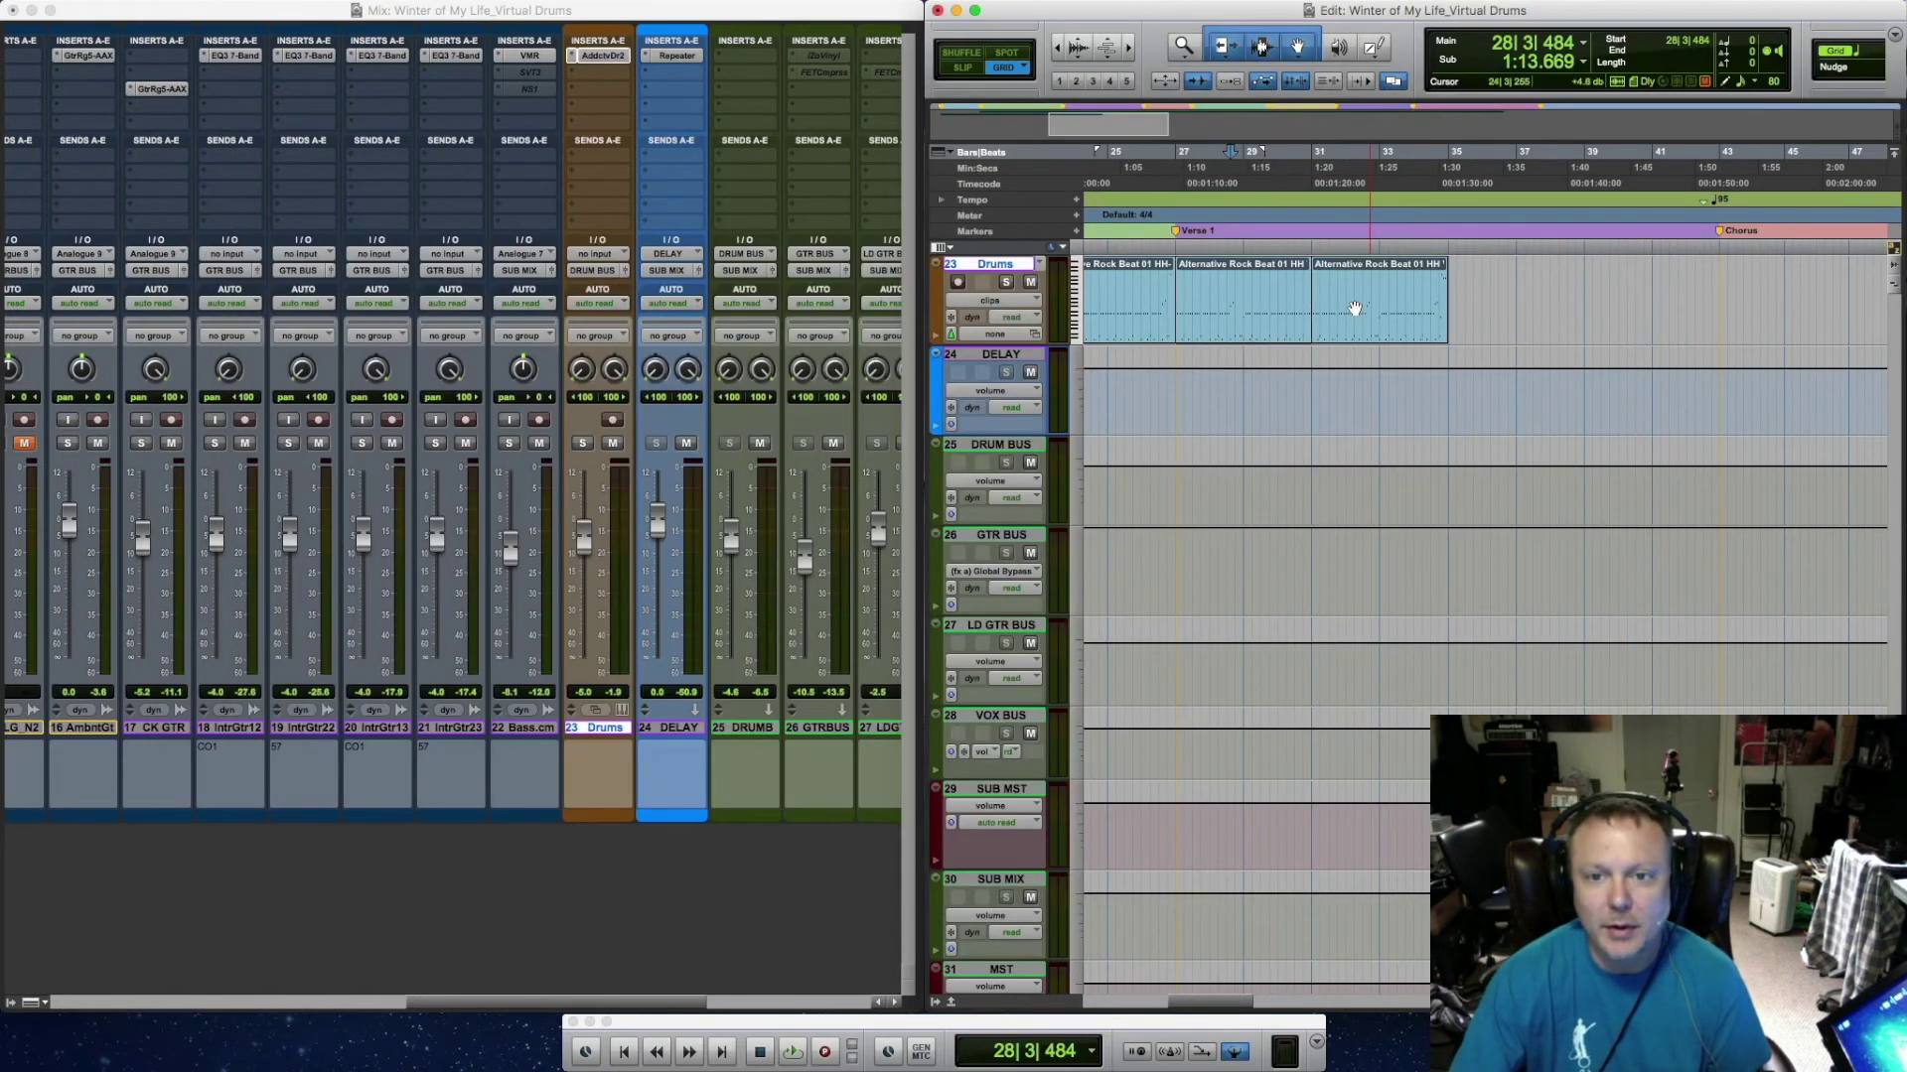
Play the edited Verse 1 drums from bar 27, then select the bars 27–31 clip
{"action": "left_click", "coordinate": [1173, 246]}
{"action": "key", "text": "space"}
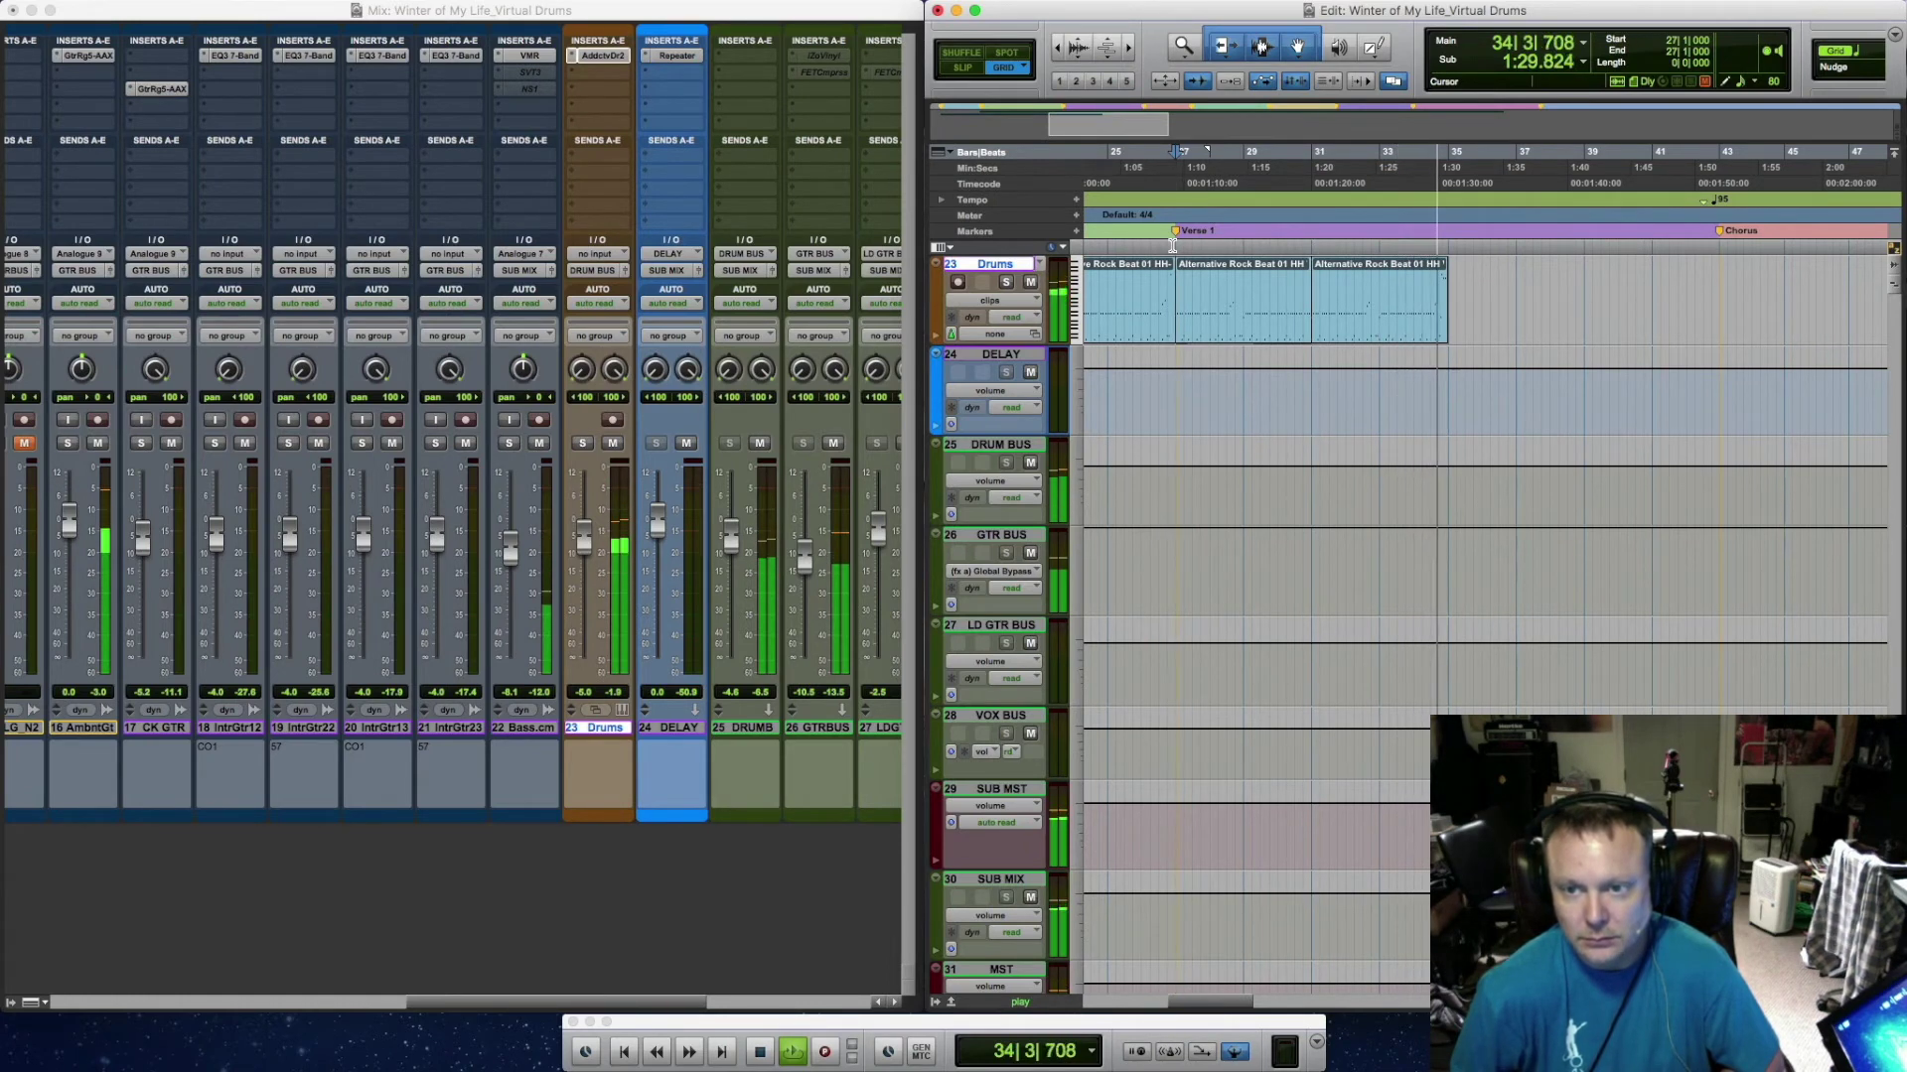
{"action": "key", "text": "space"}
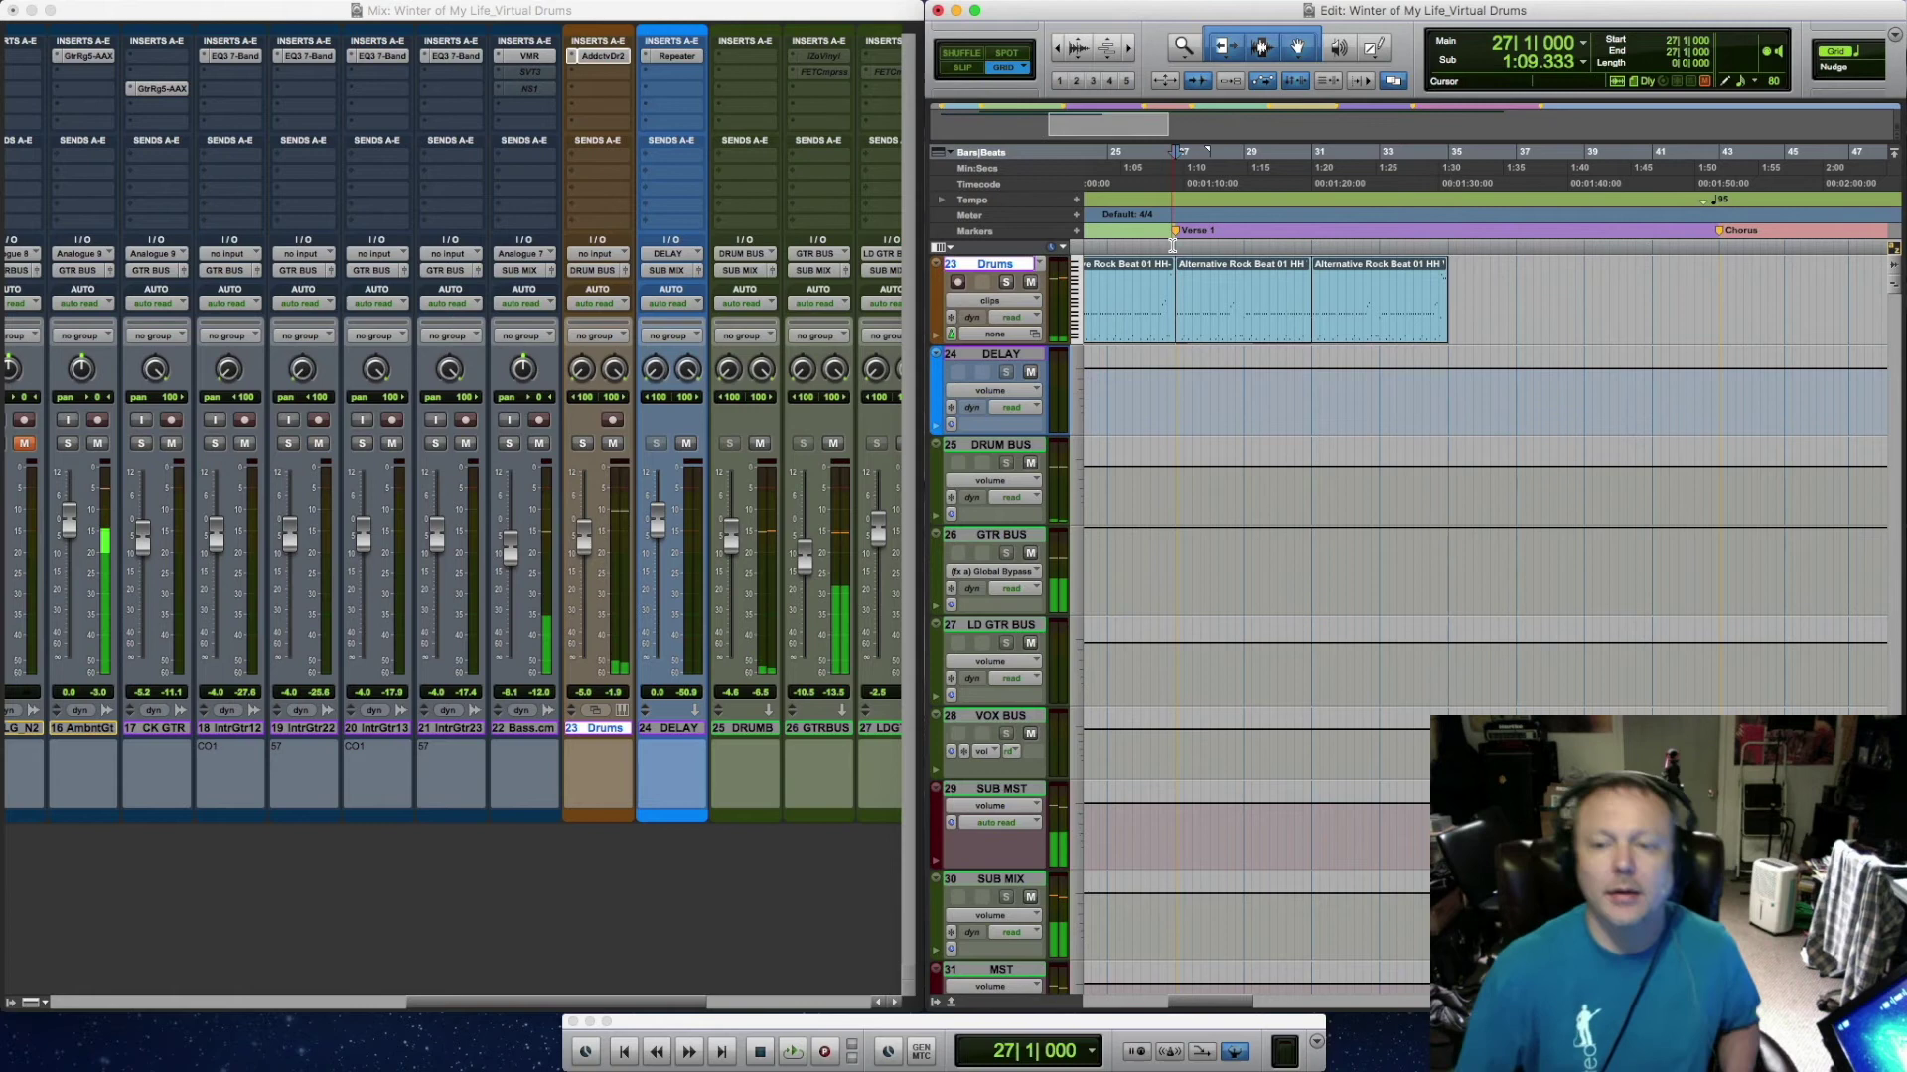
{"action": "left_click", "coordinate": [1244, 334]}
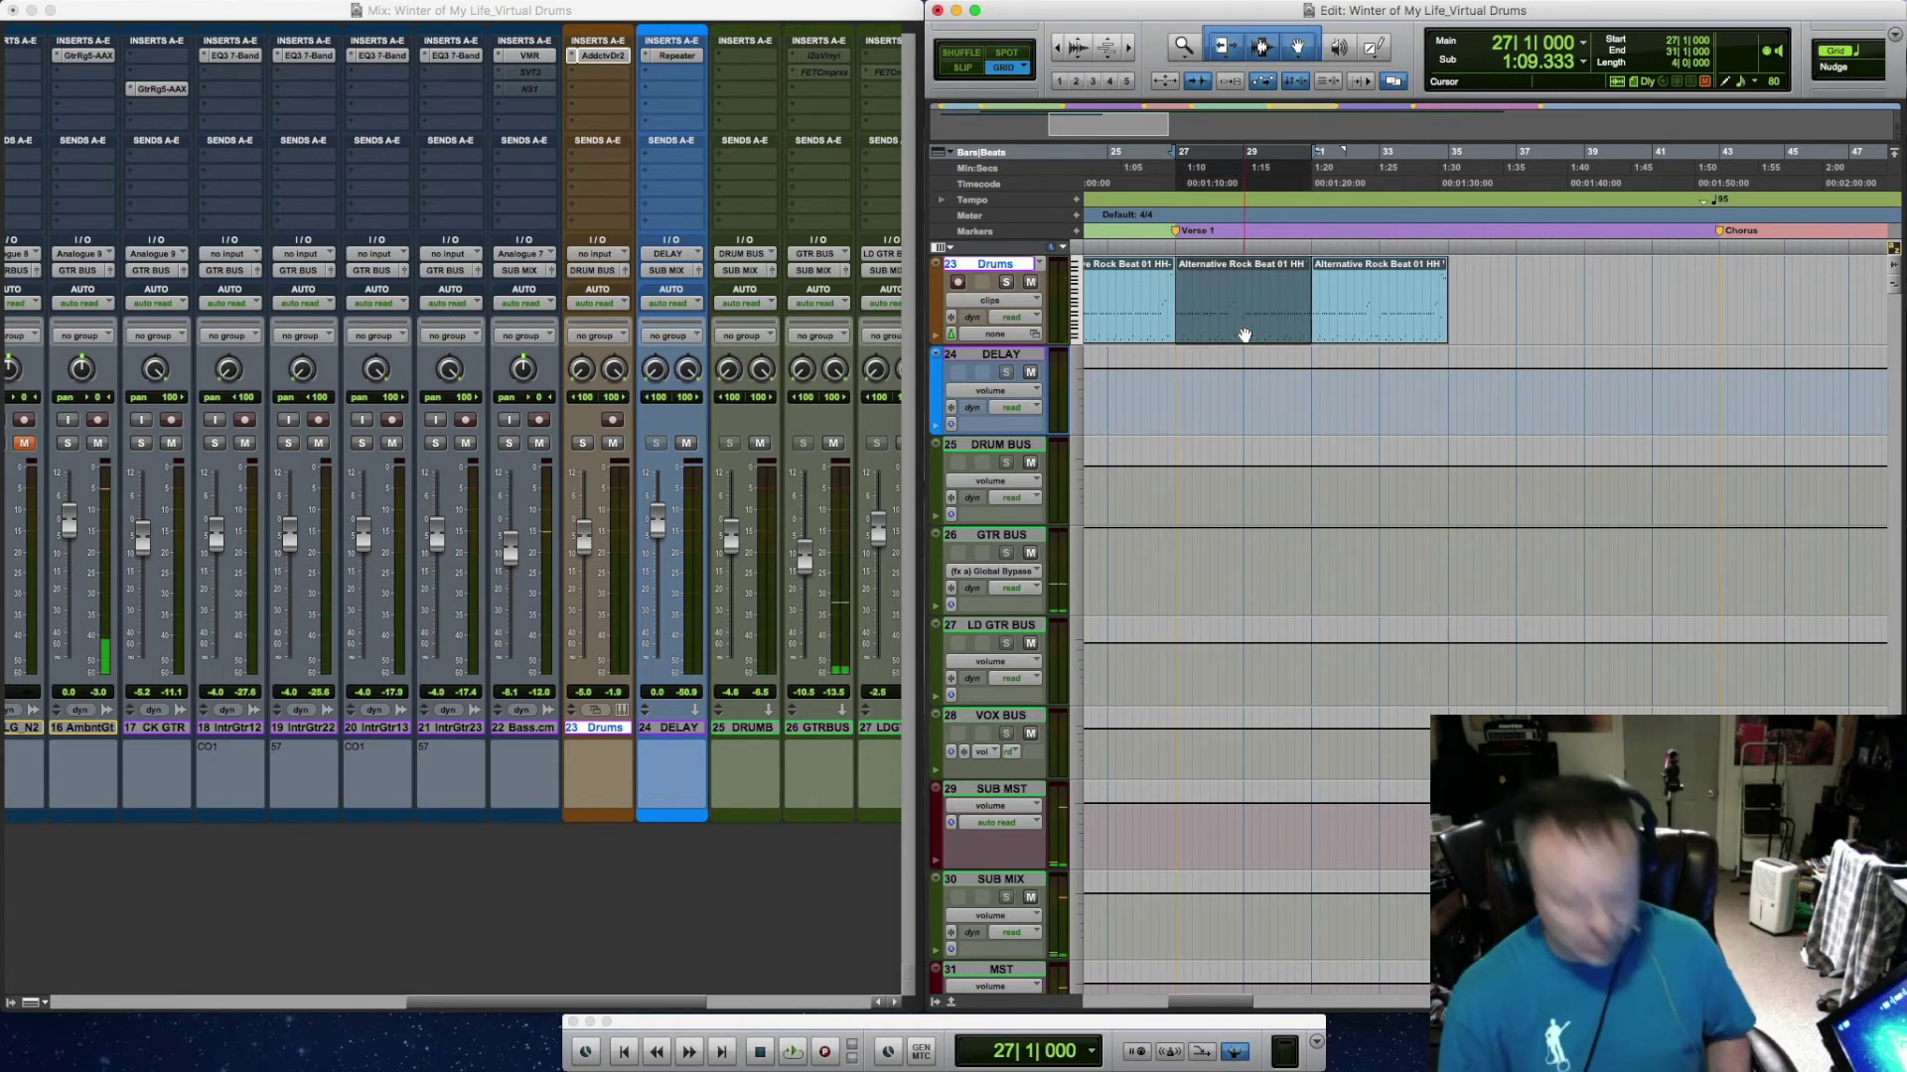
Copy the edited bar-27 clip to bars 35–39 and repeat it at bars 39–43
{"action": "left_click", "coordinate": [1395, 342], "text": "shift"}
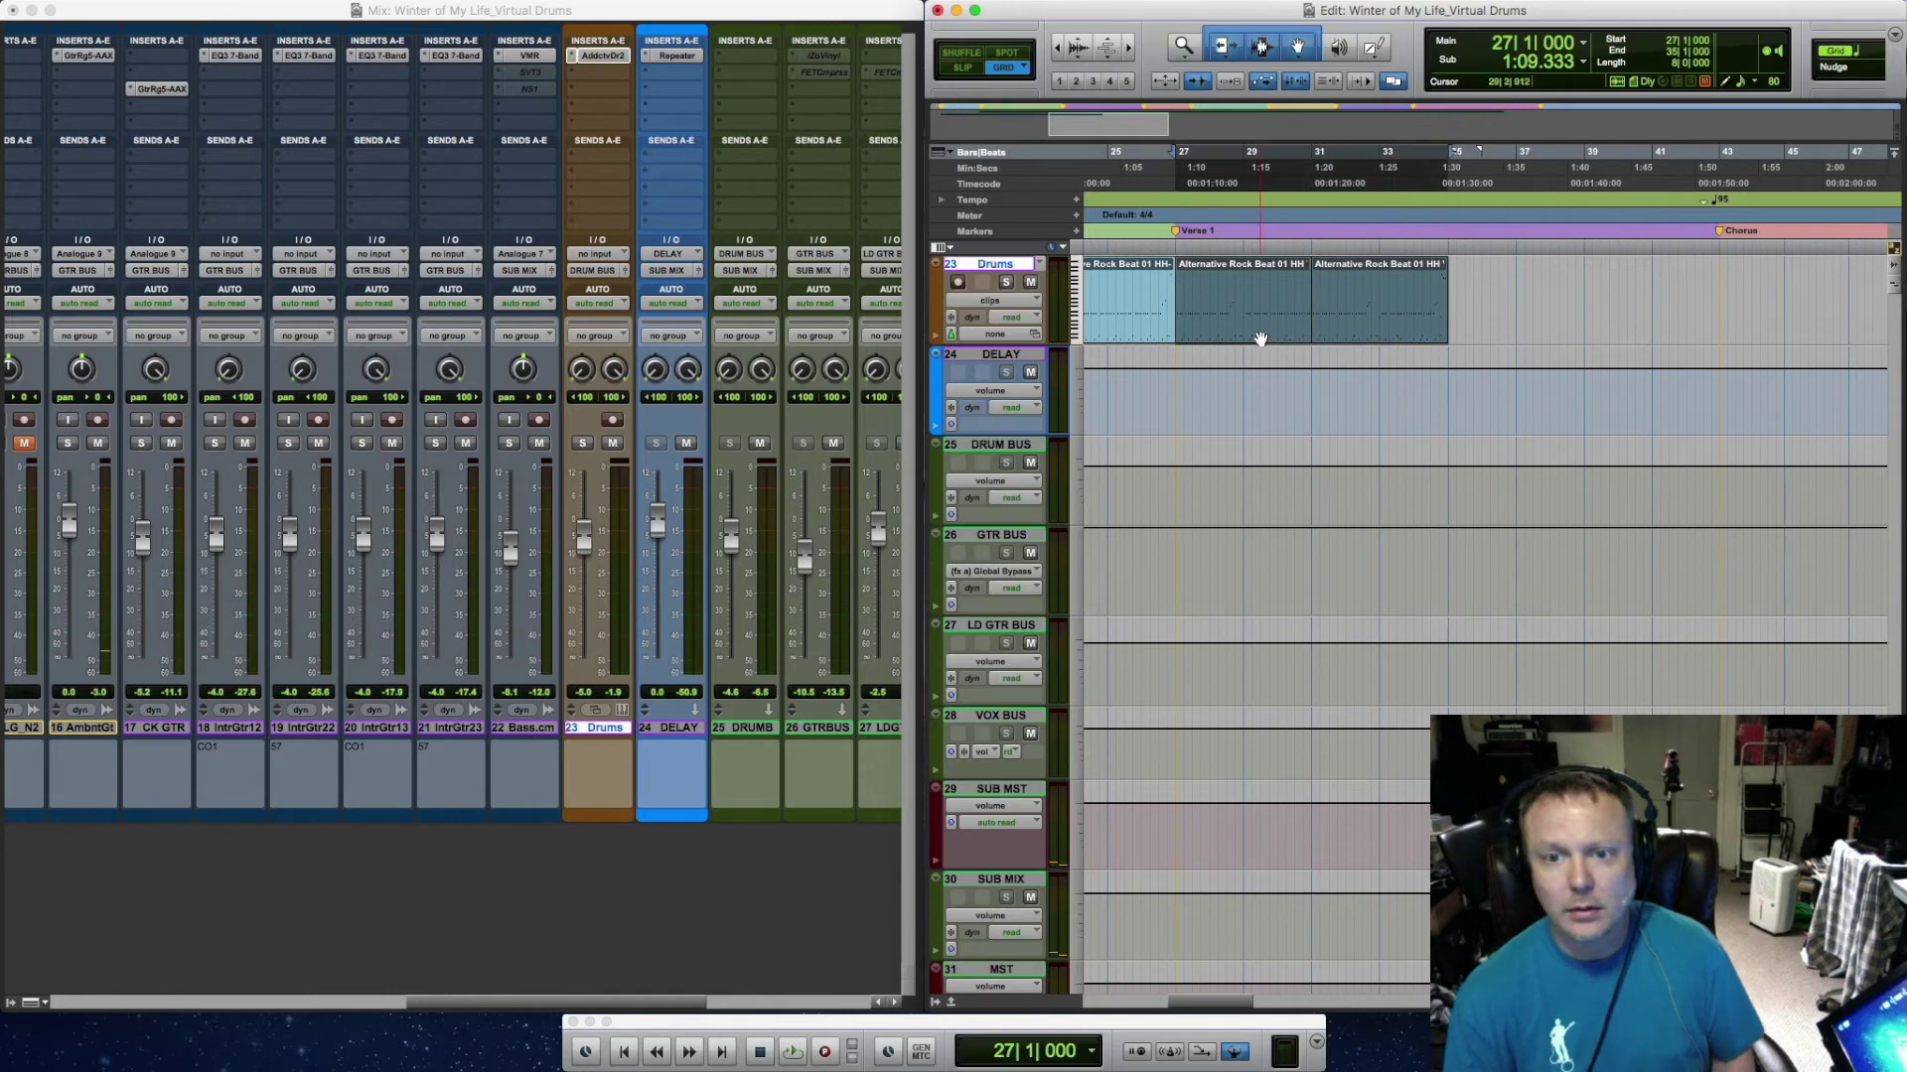
{"action": "left_click", "coordinate": [1299, 385]}
{"action": "left_click", "coordinate": [1249, 316]}
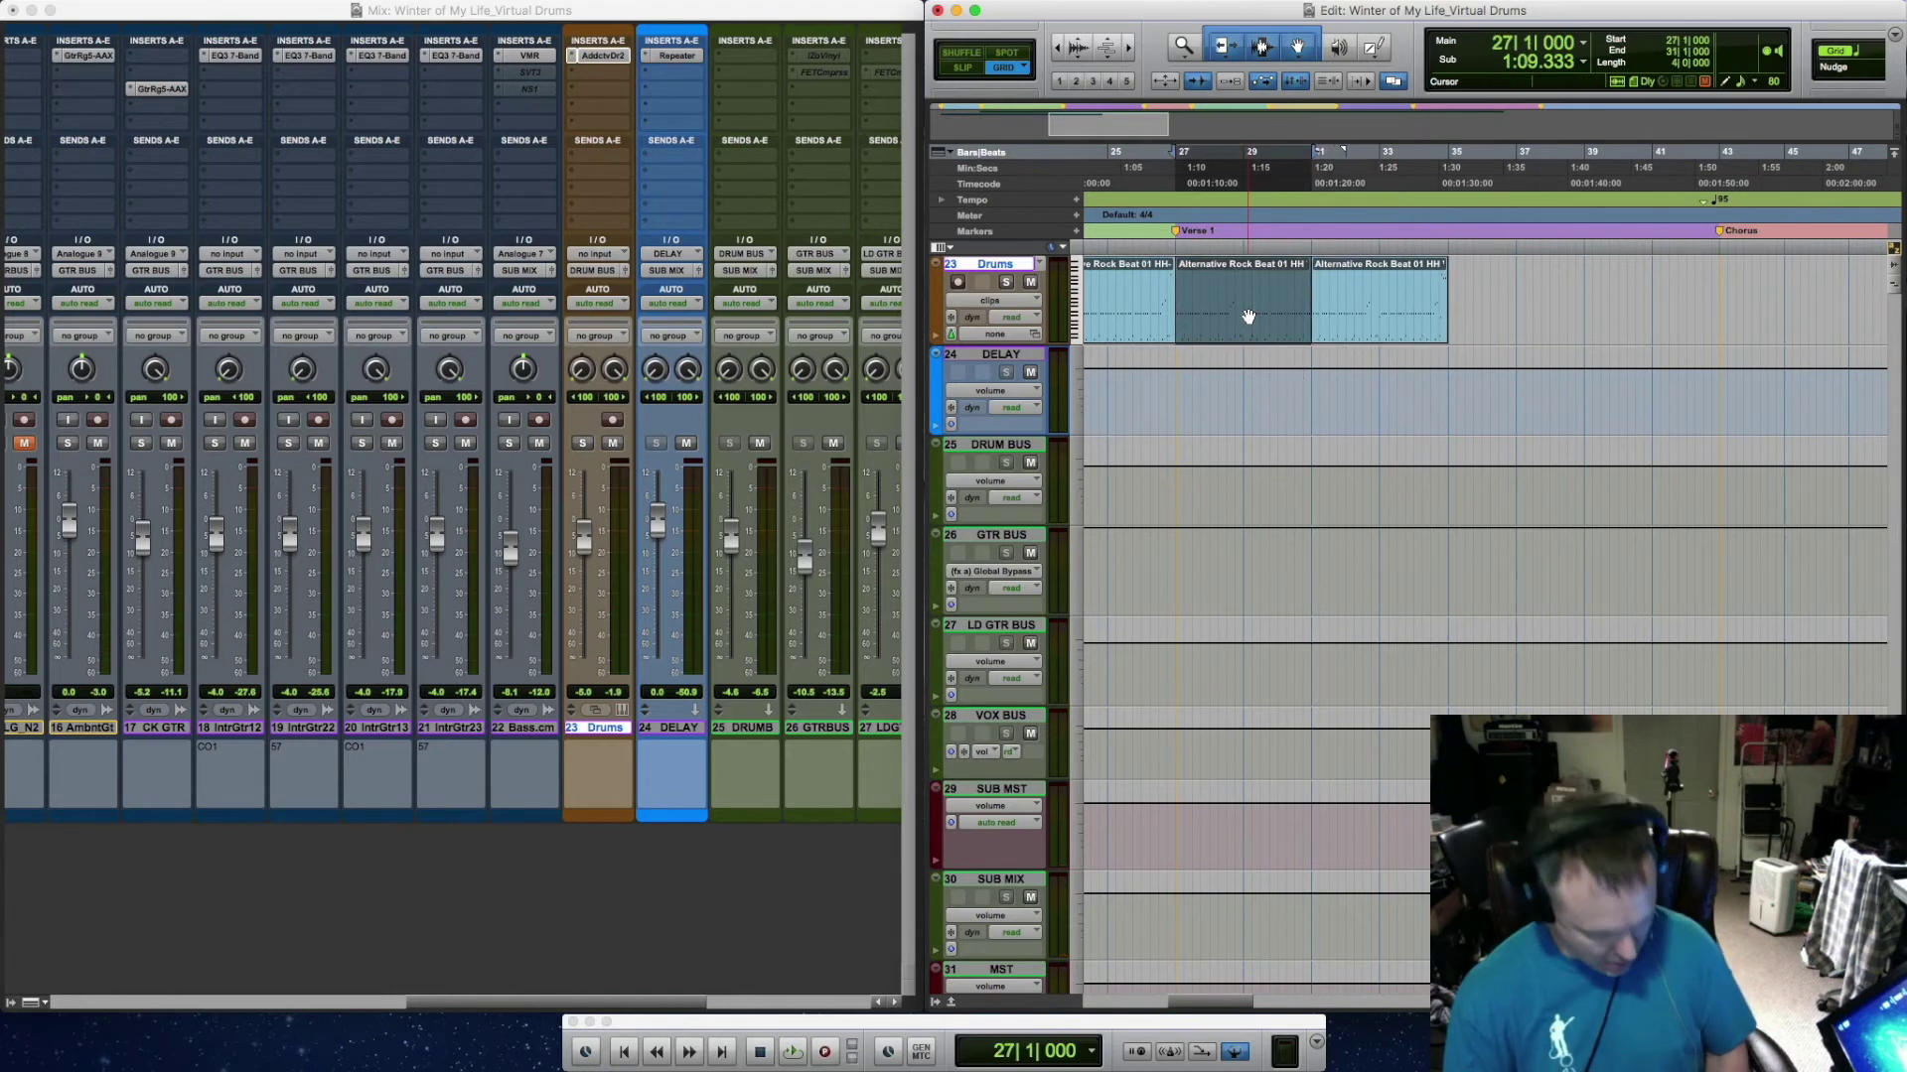
{"action": "left_click_drag", "start_coordinate": [1247, 316], "coordinate": [1516, 315]}
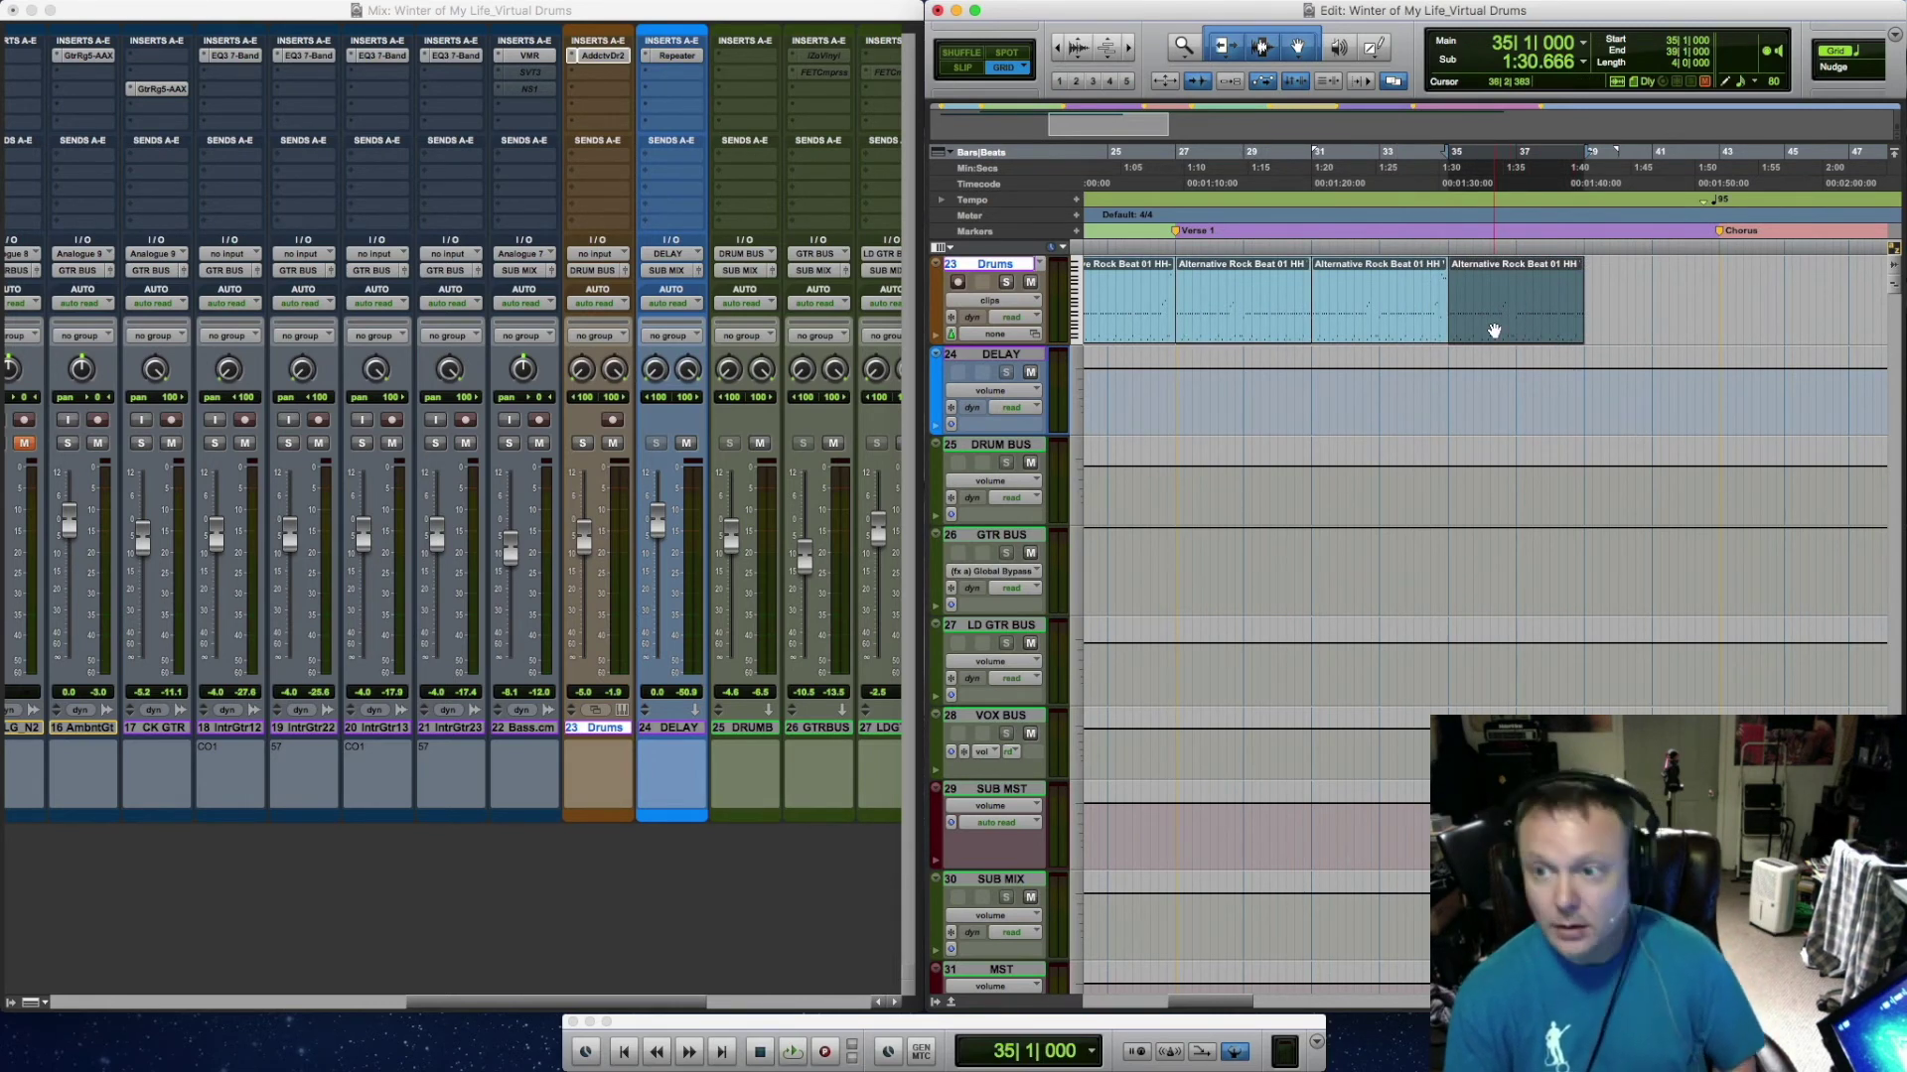
{"action": "key", "text": "super+d"}
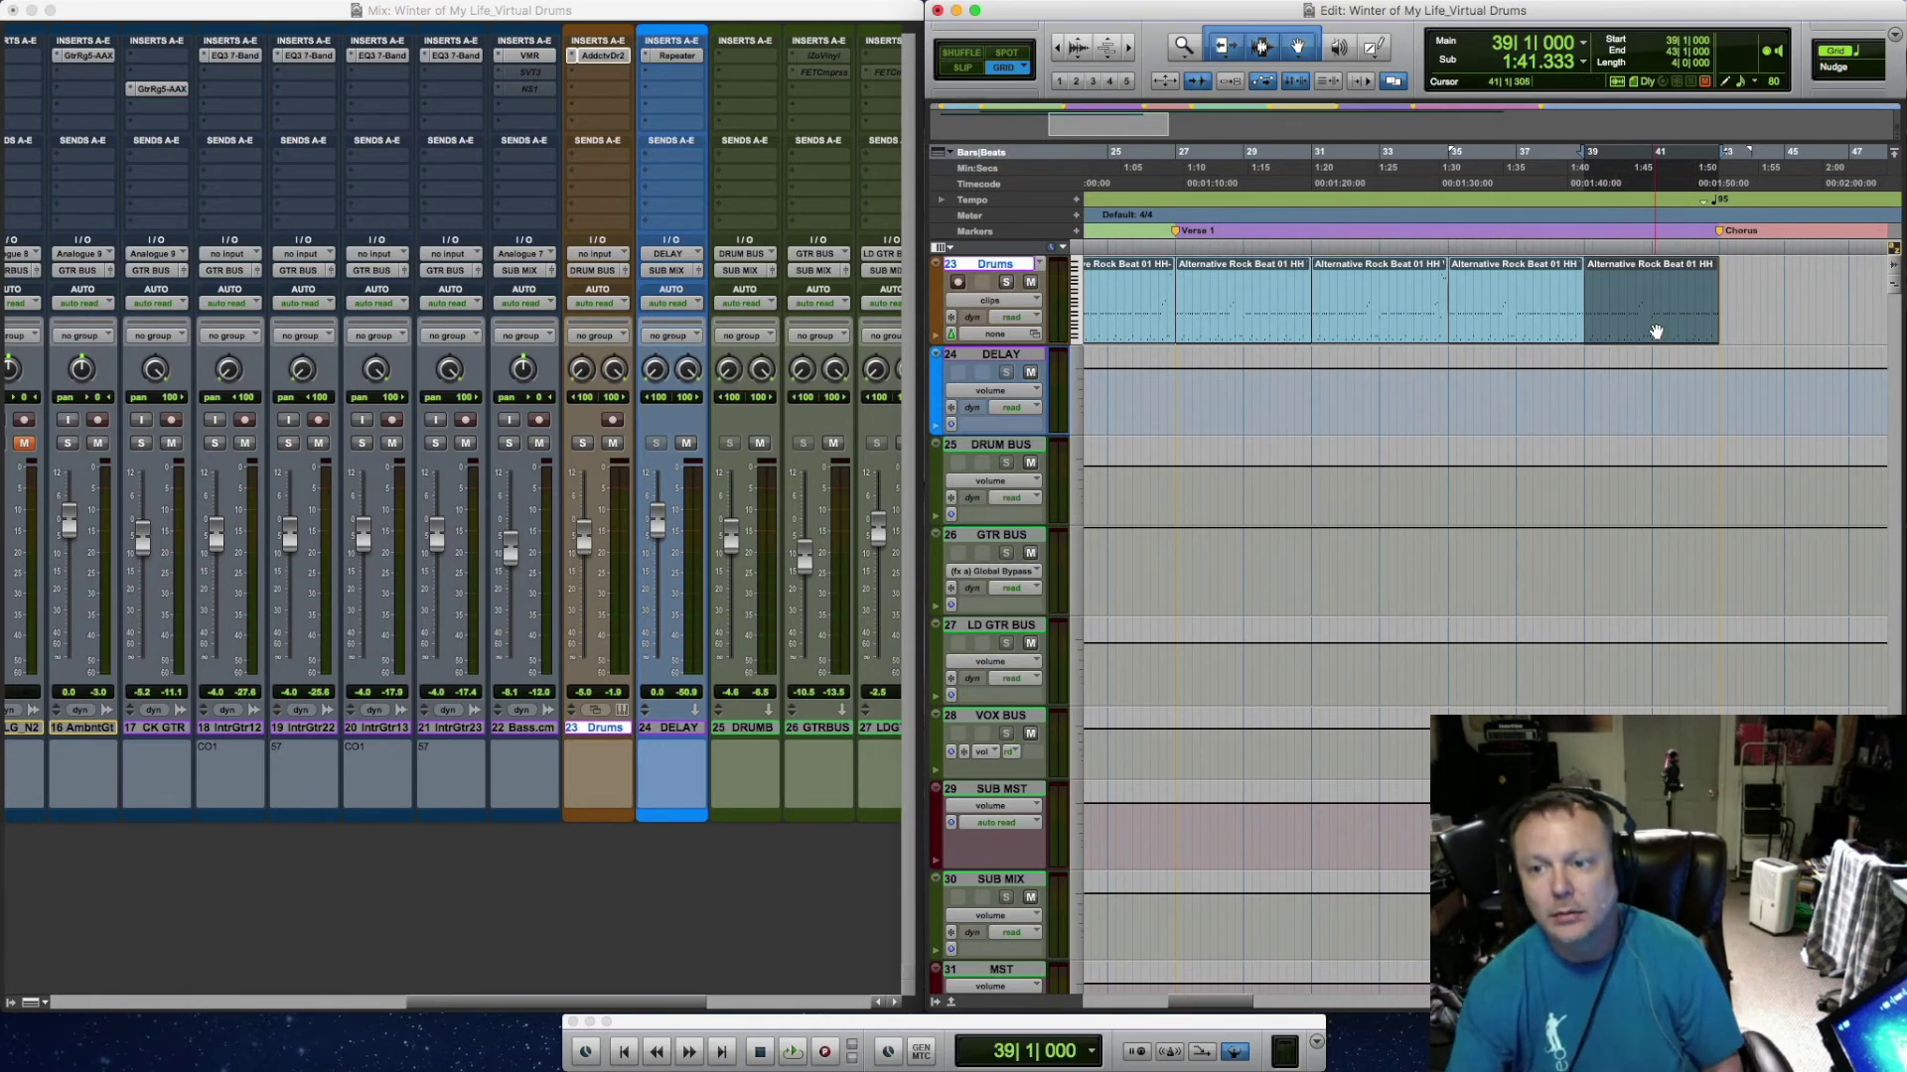
{"action": "left_click", "coordinate": [608, 56]}
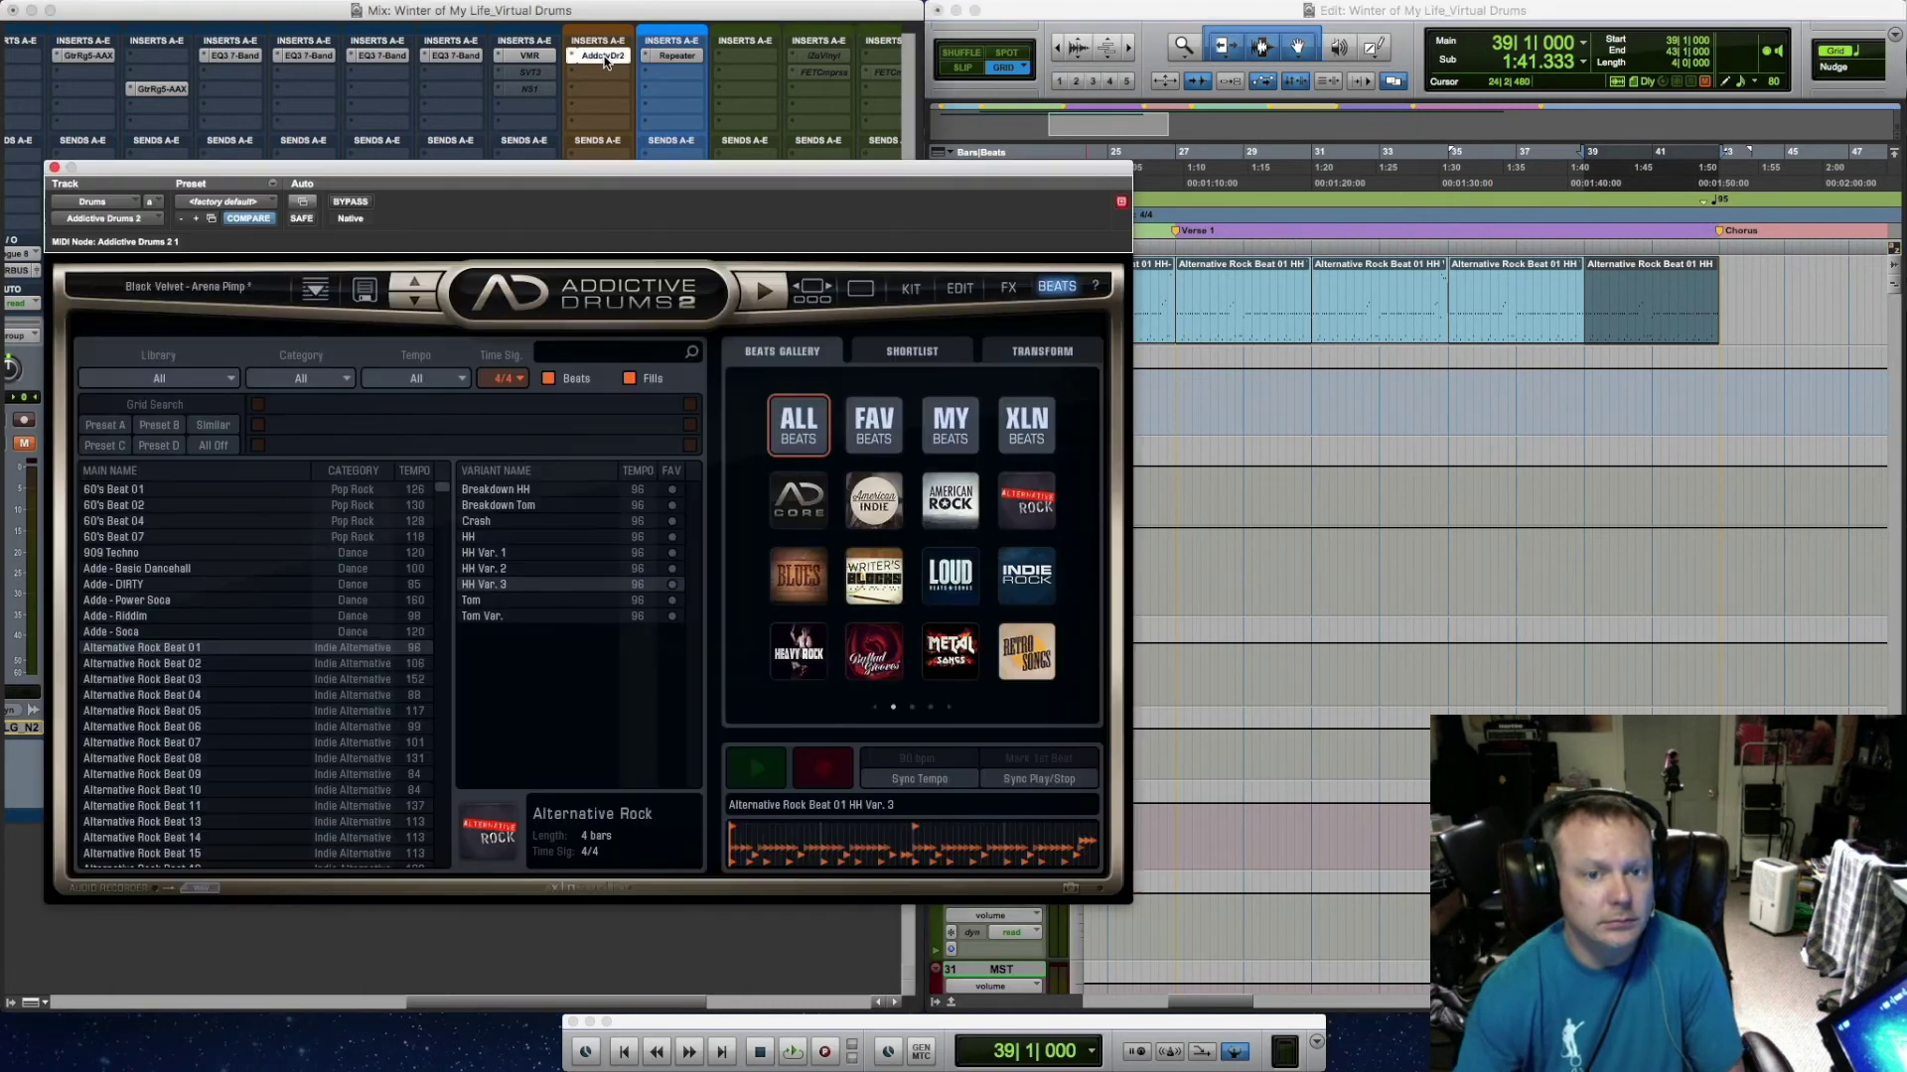
Select the Crash variant and audition it in sync with playback from bar 43
{"action": "left_click", "coordinate": [501, 523]}
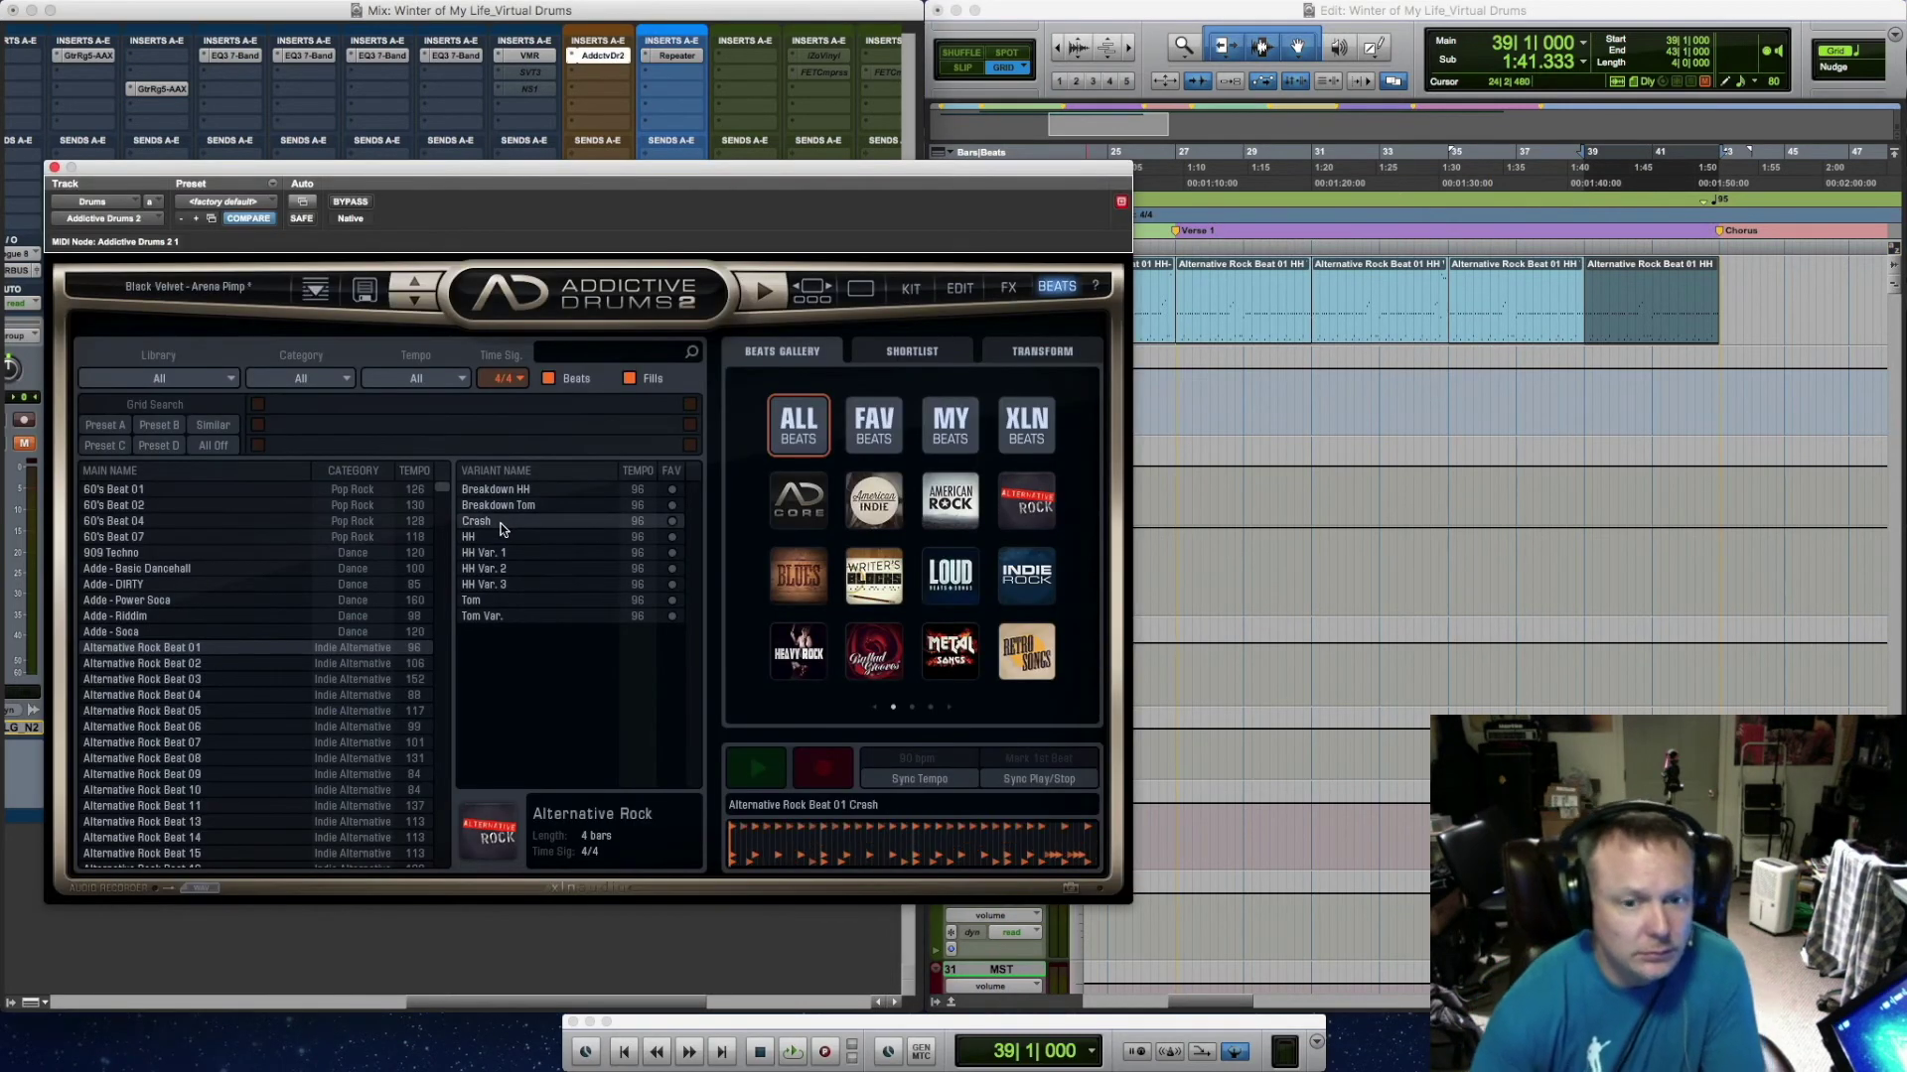
{"action": "left_click", "coordinate": [1007, 780]}
{"action": "left_click", "coordinate": [1721, 250]}
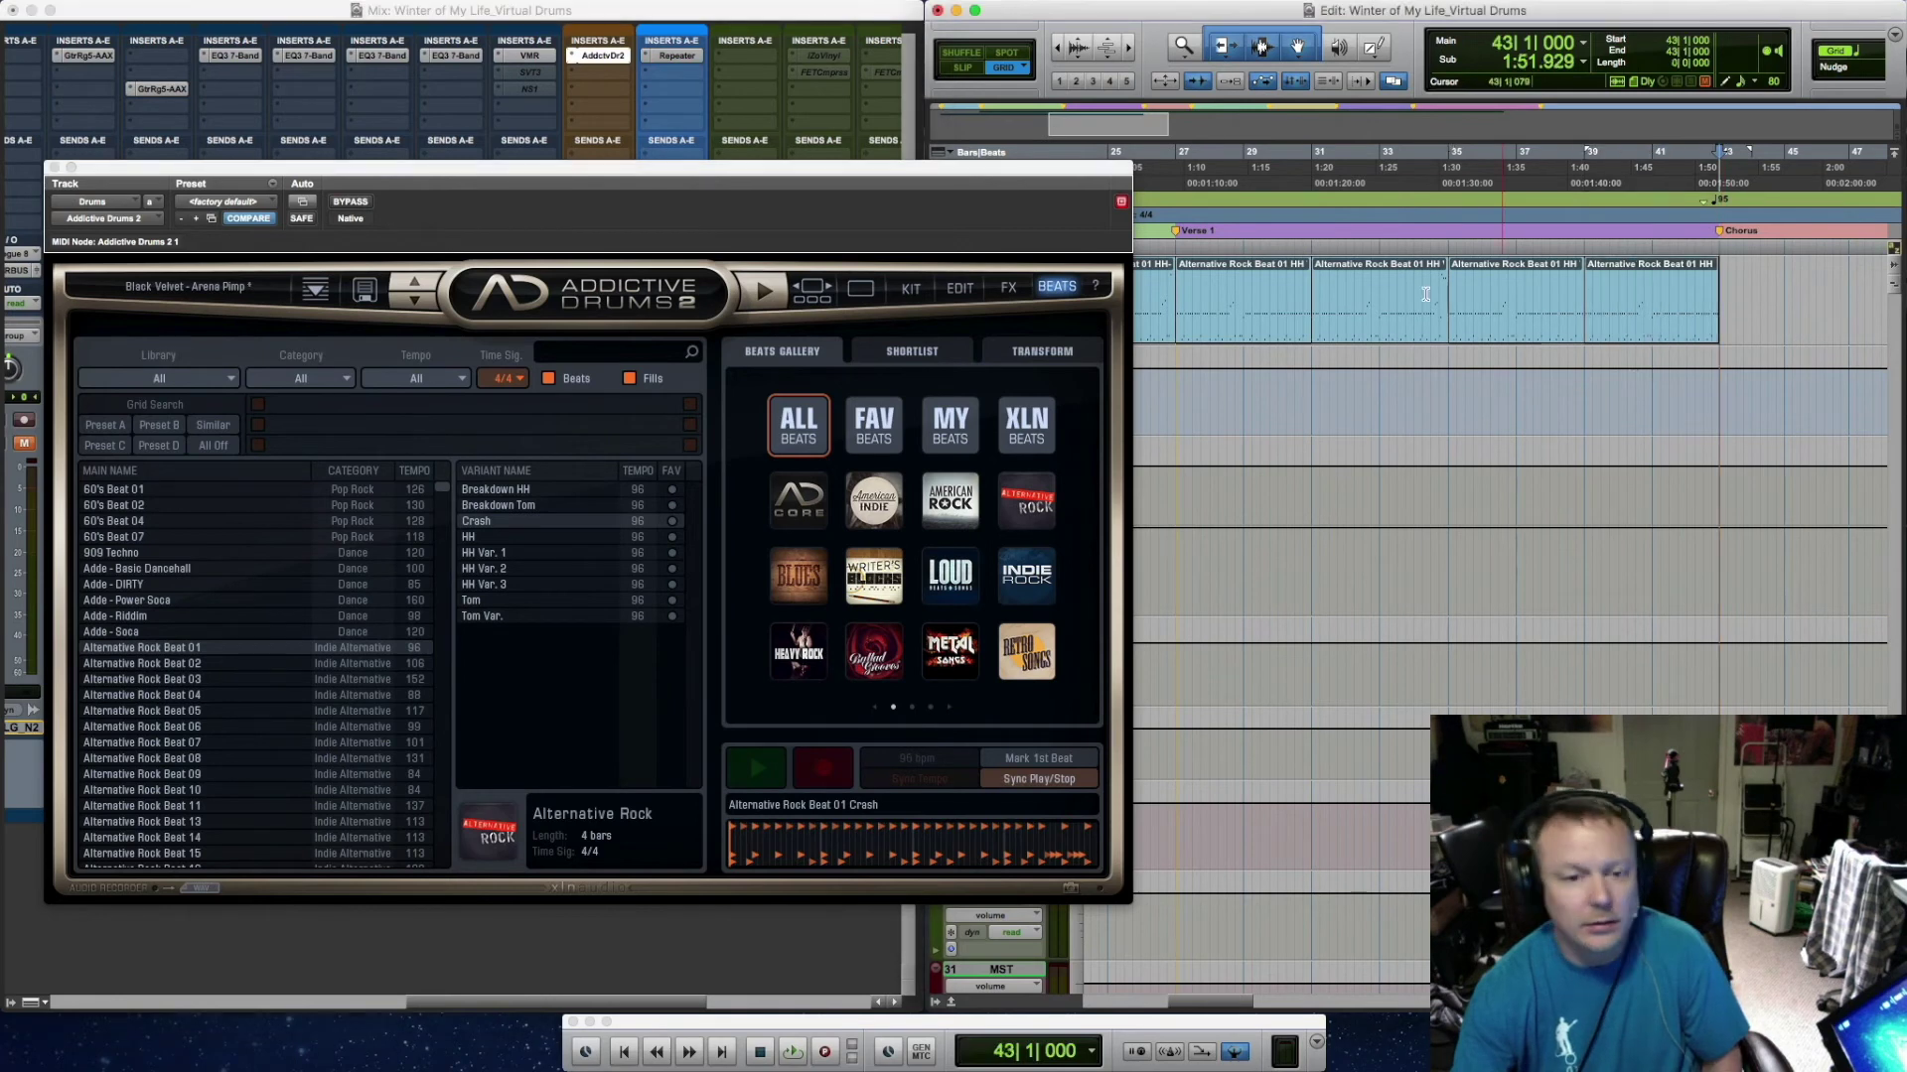
{"action": "key", "text": "space"}
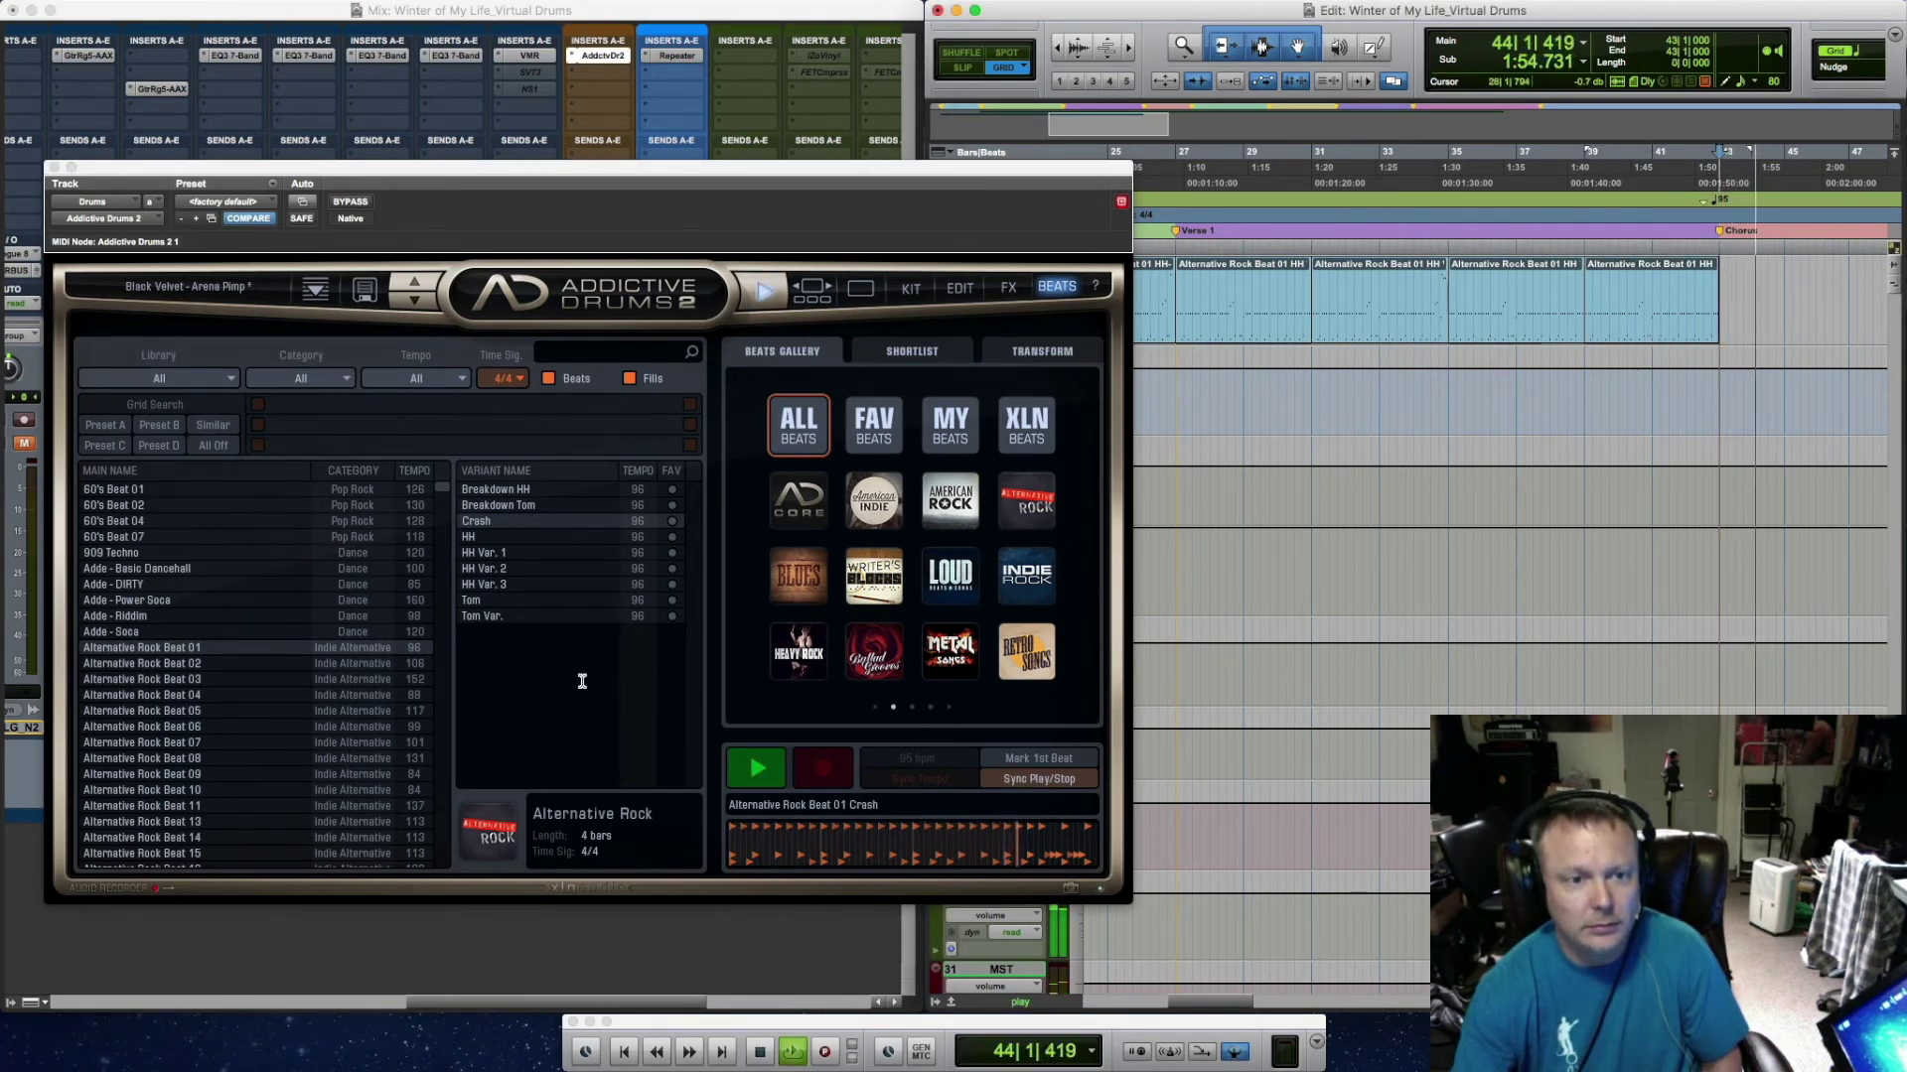
{"action": "key", "text": "space"}
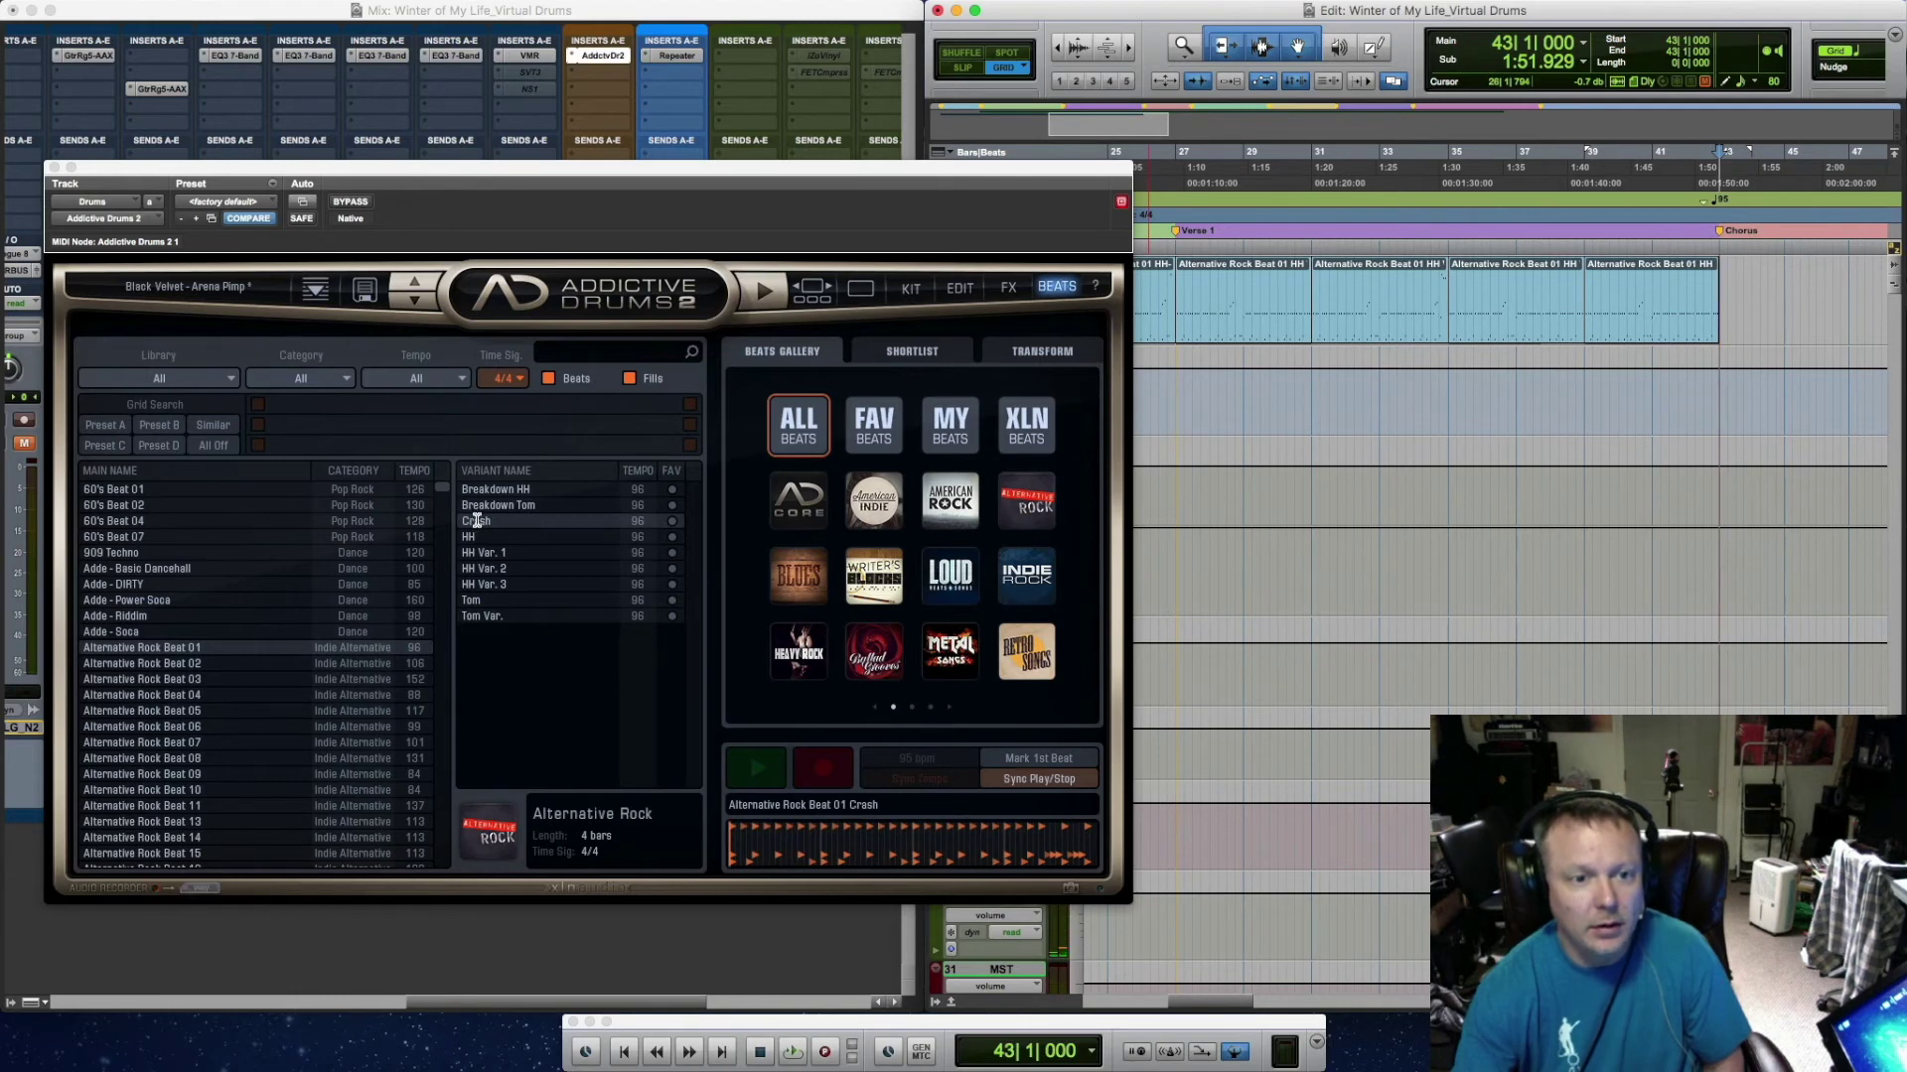
Drop the Crash variant onto Drums at bar 43, turn Sync Play/Stop off, and close the plug-in
{"action": "left_click", "coordinate": [477, 522]}
{"action": "left_click_drag", "start_coordinate": [477, 522], "coordinate": [1721, 314]}
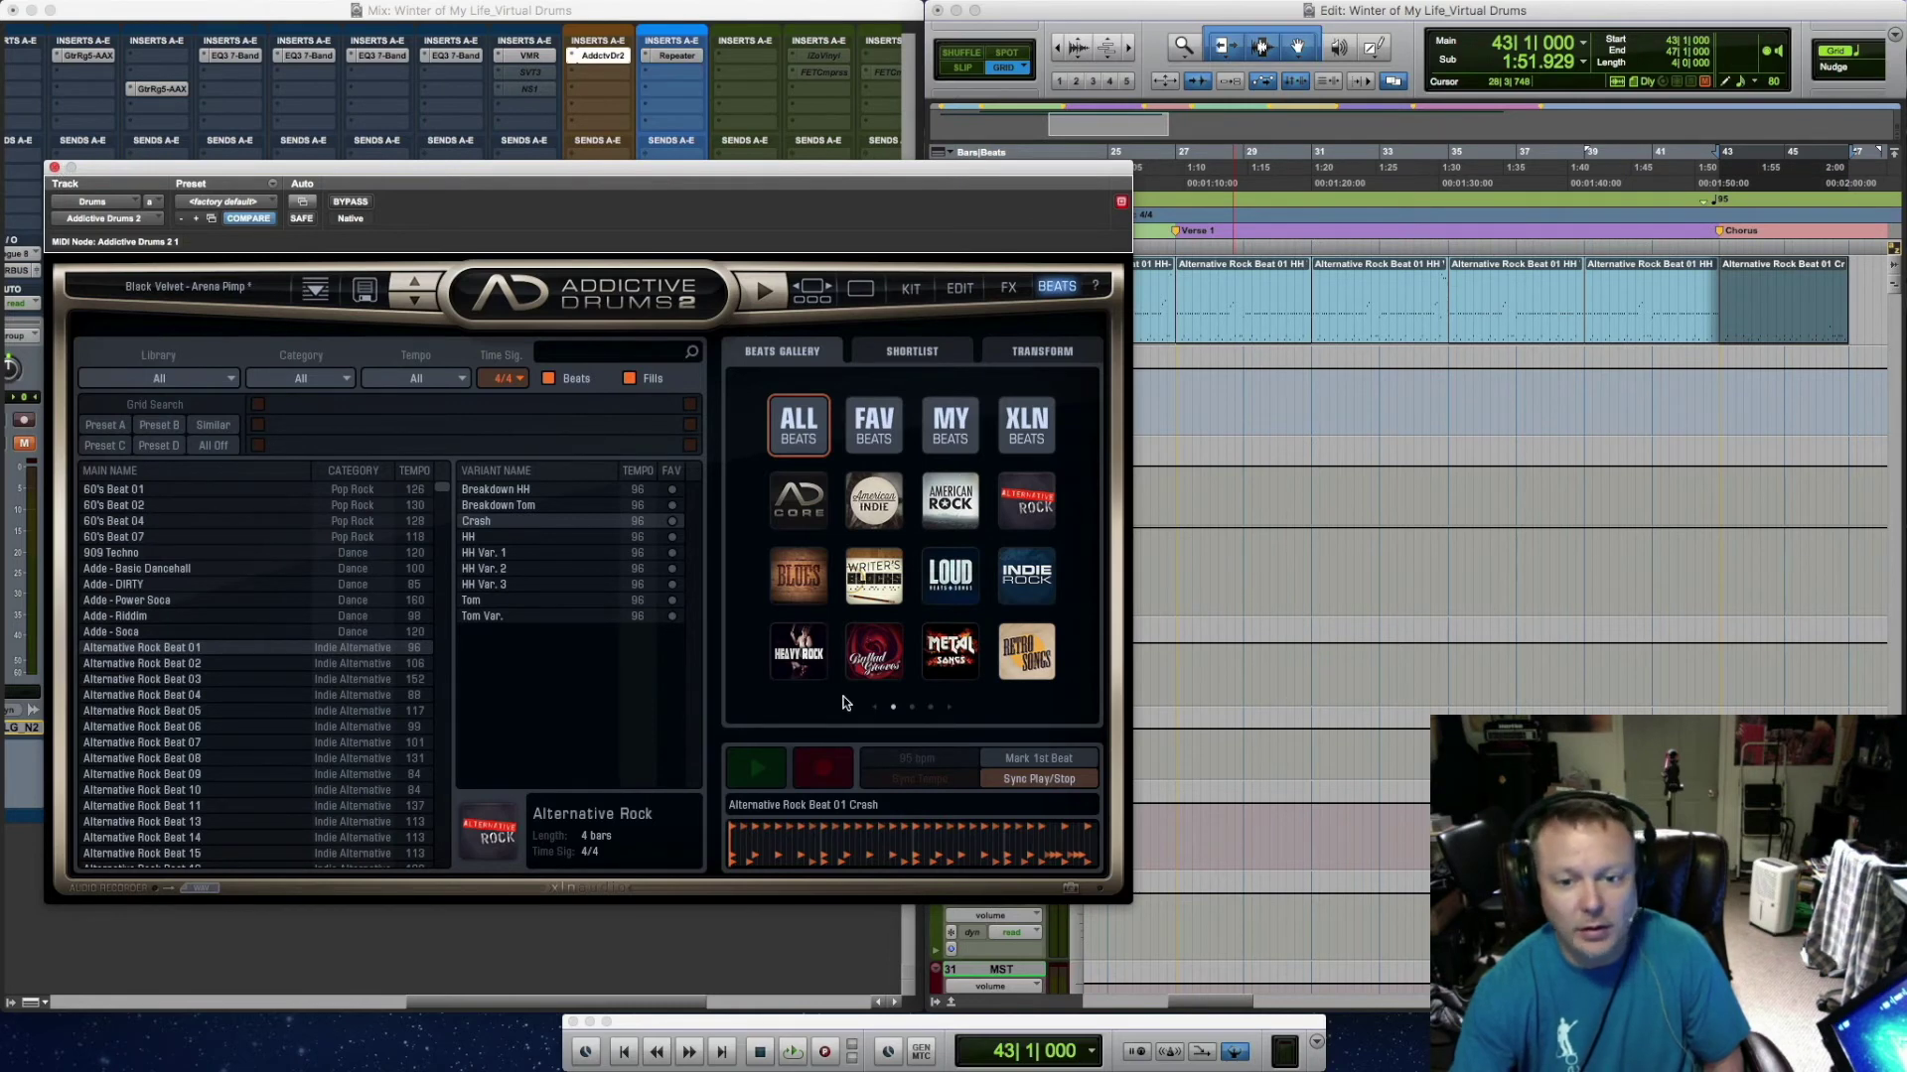
{"action": "left_click", "coordinate": [1028, 782]}
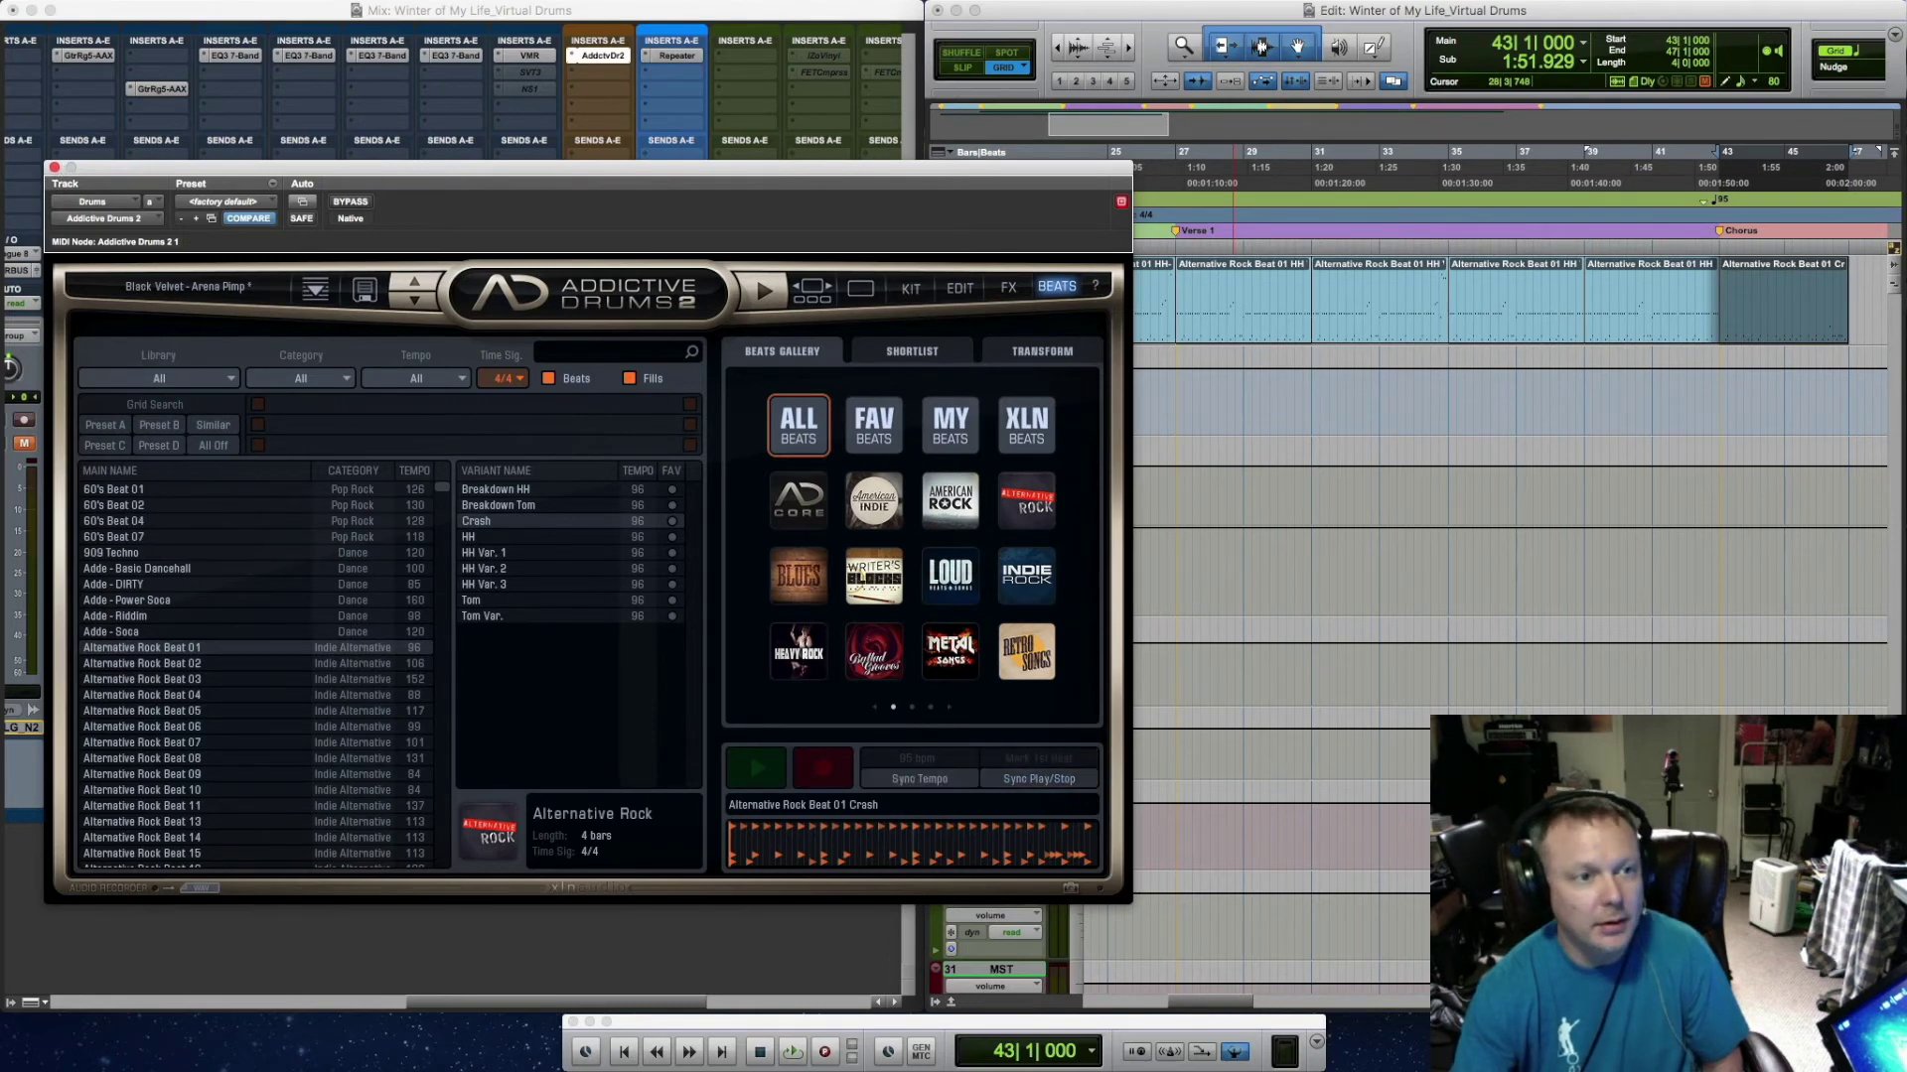
{"action": "left_click", "coordinate": [54, 168]}
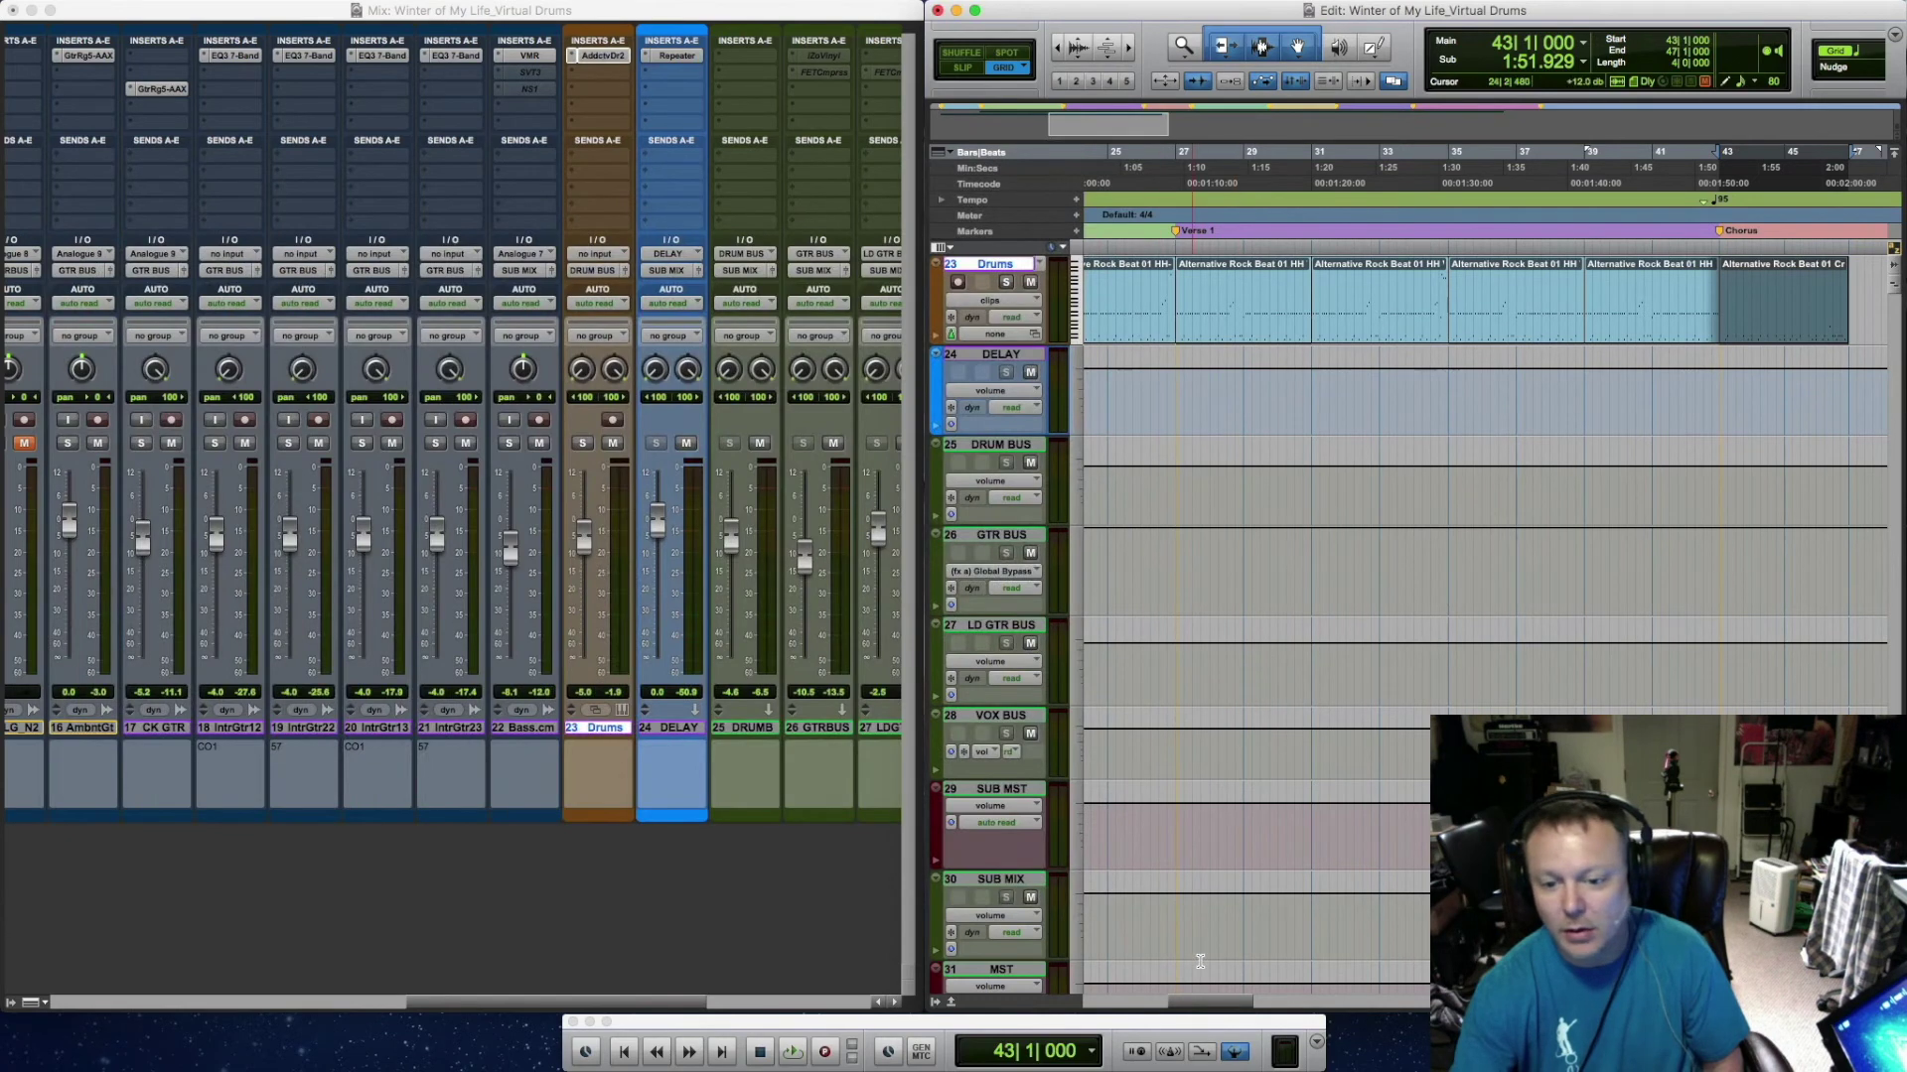
Duplicate the Crash clip twice, to bars 47 and 51
{"action": "left_click_drag", "start_coordinate": [1200, 1002], "coordinate": [1244, 1013]}
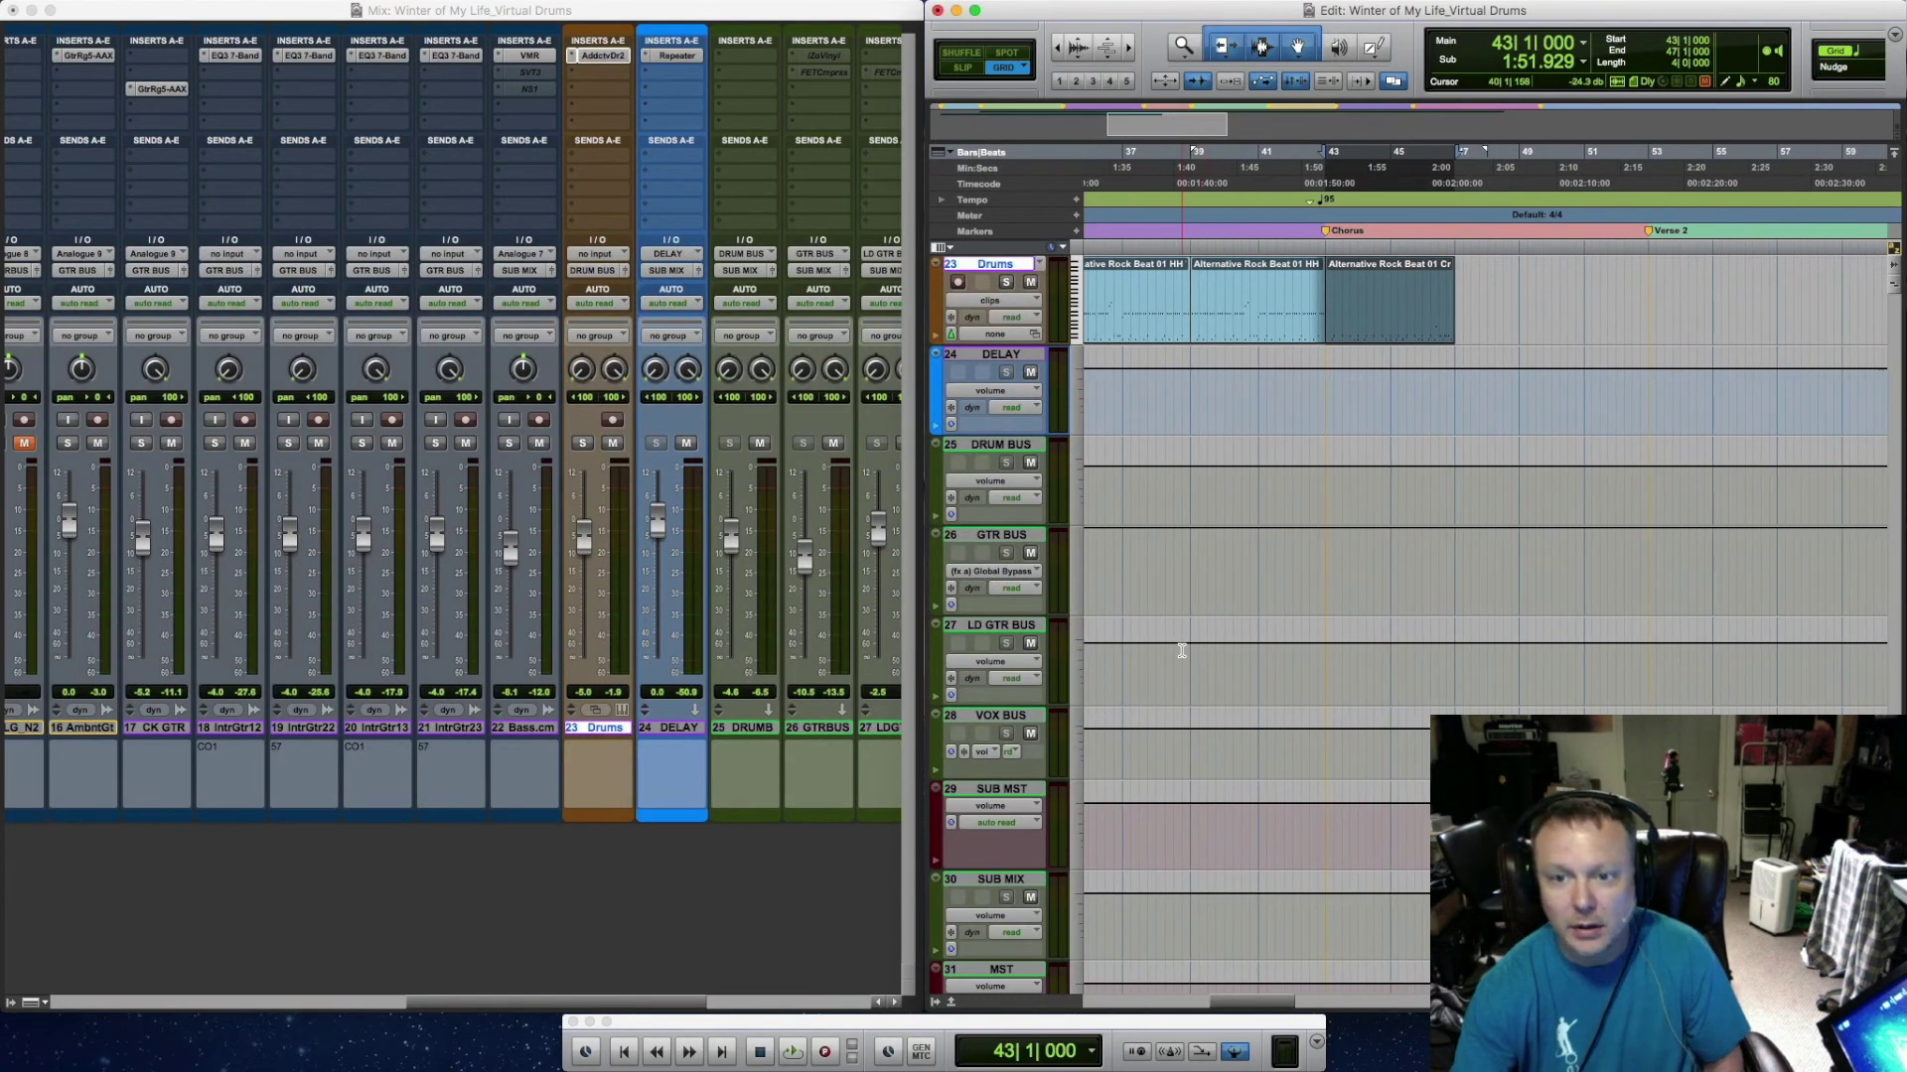
{"action": "key", "text": "super+d"}
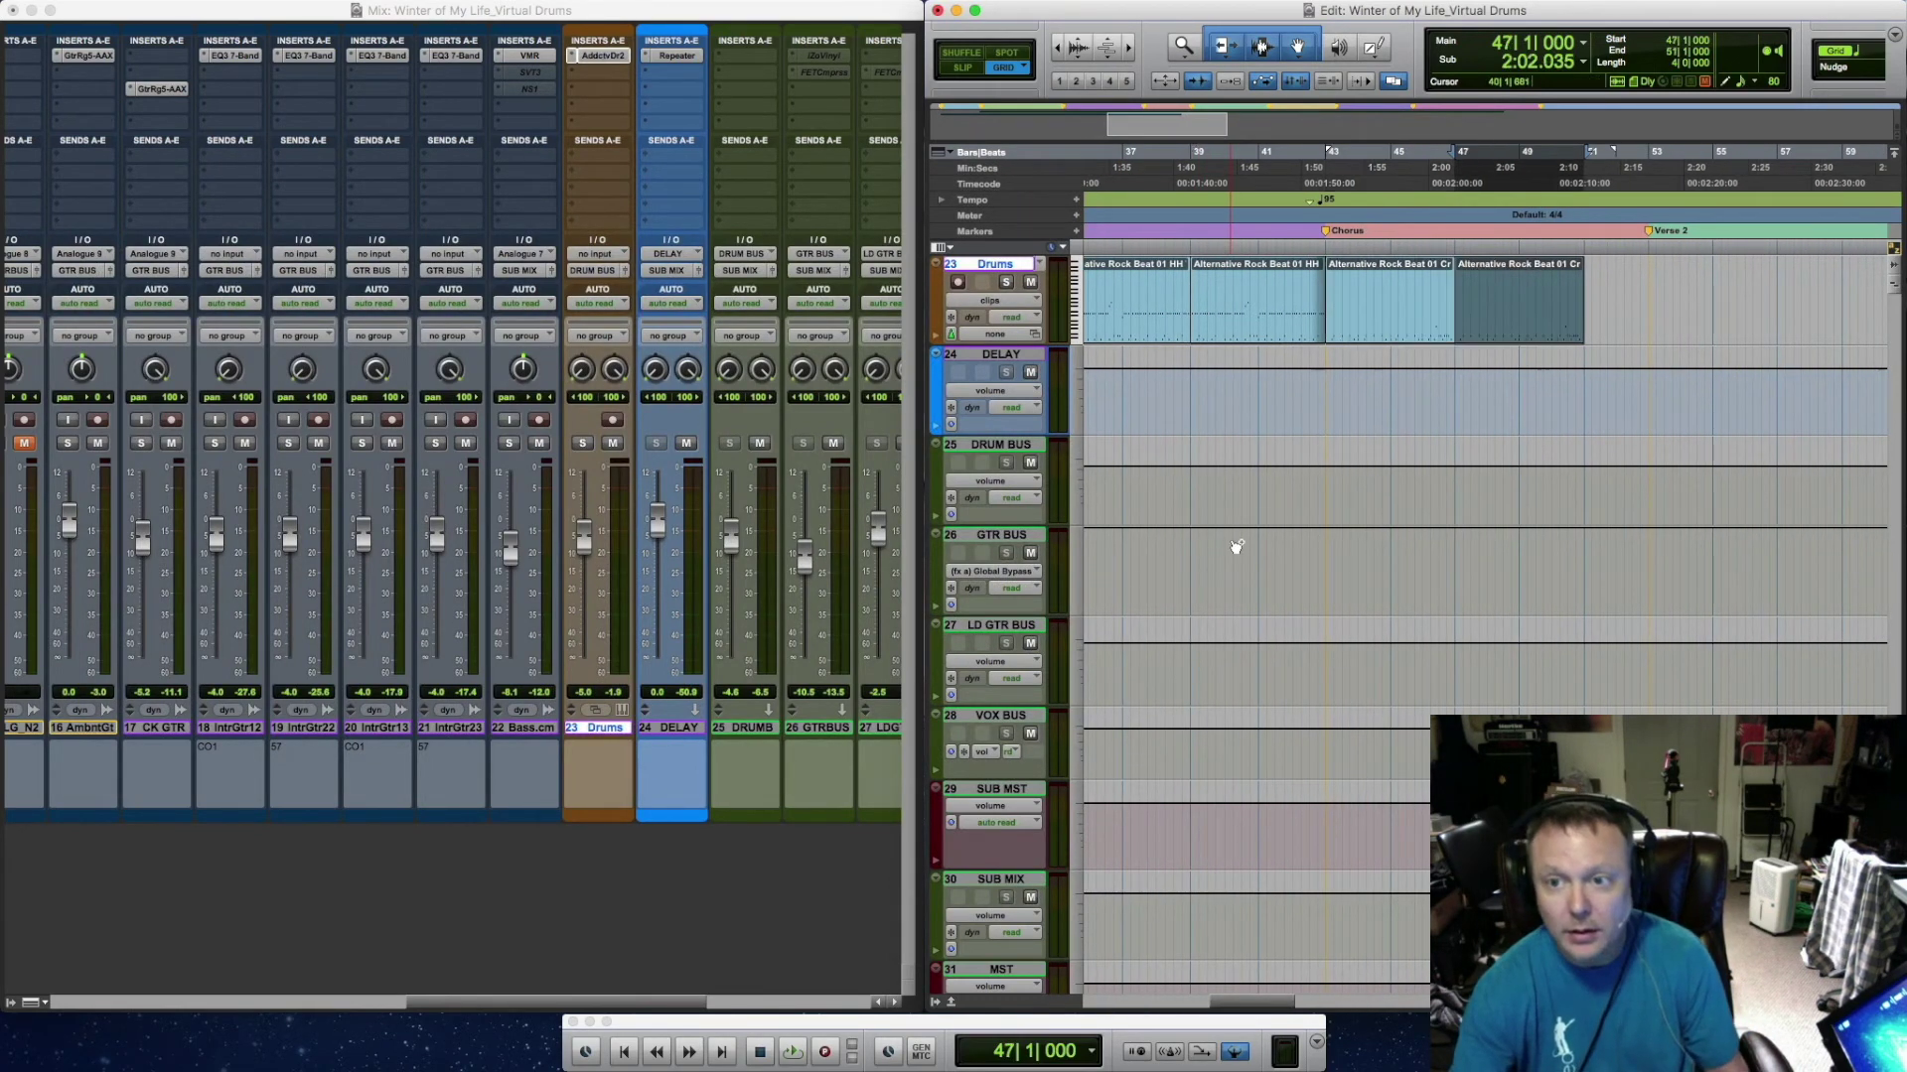
{"action": "key", "text": "super+d"}
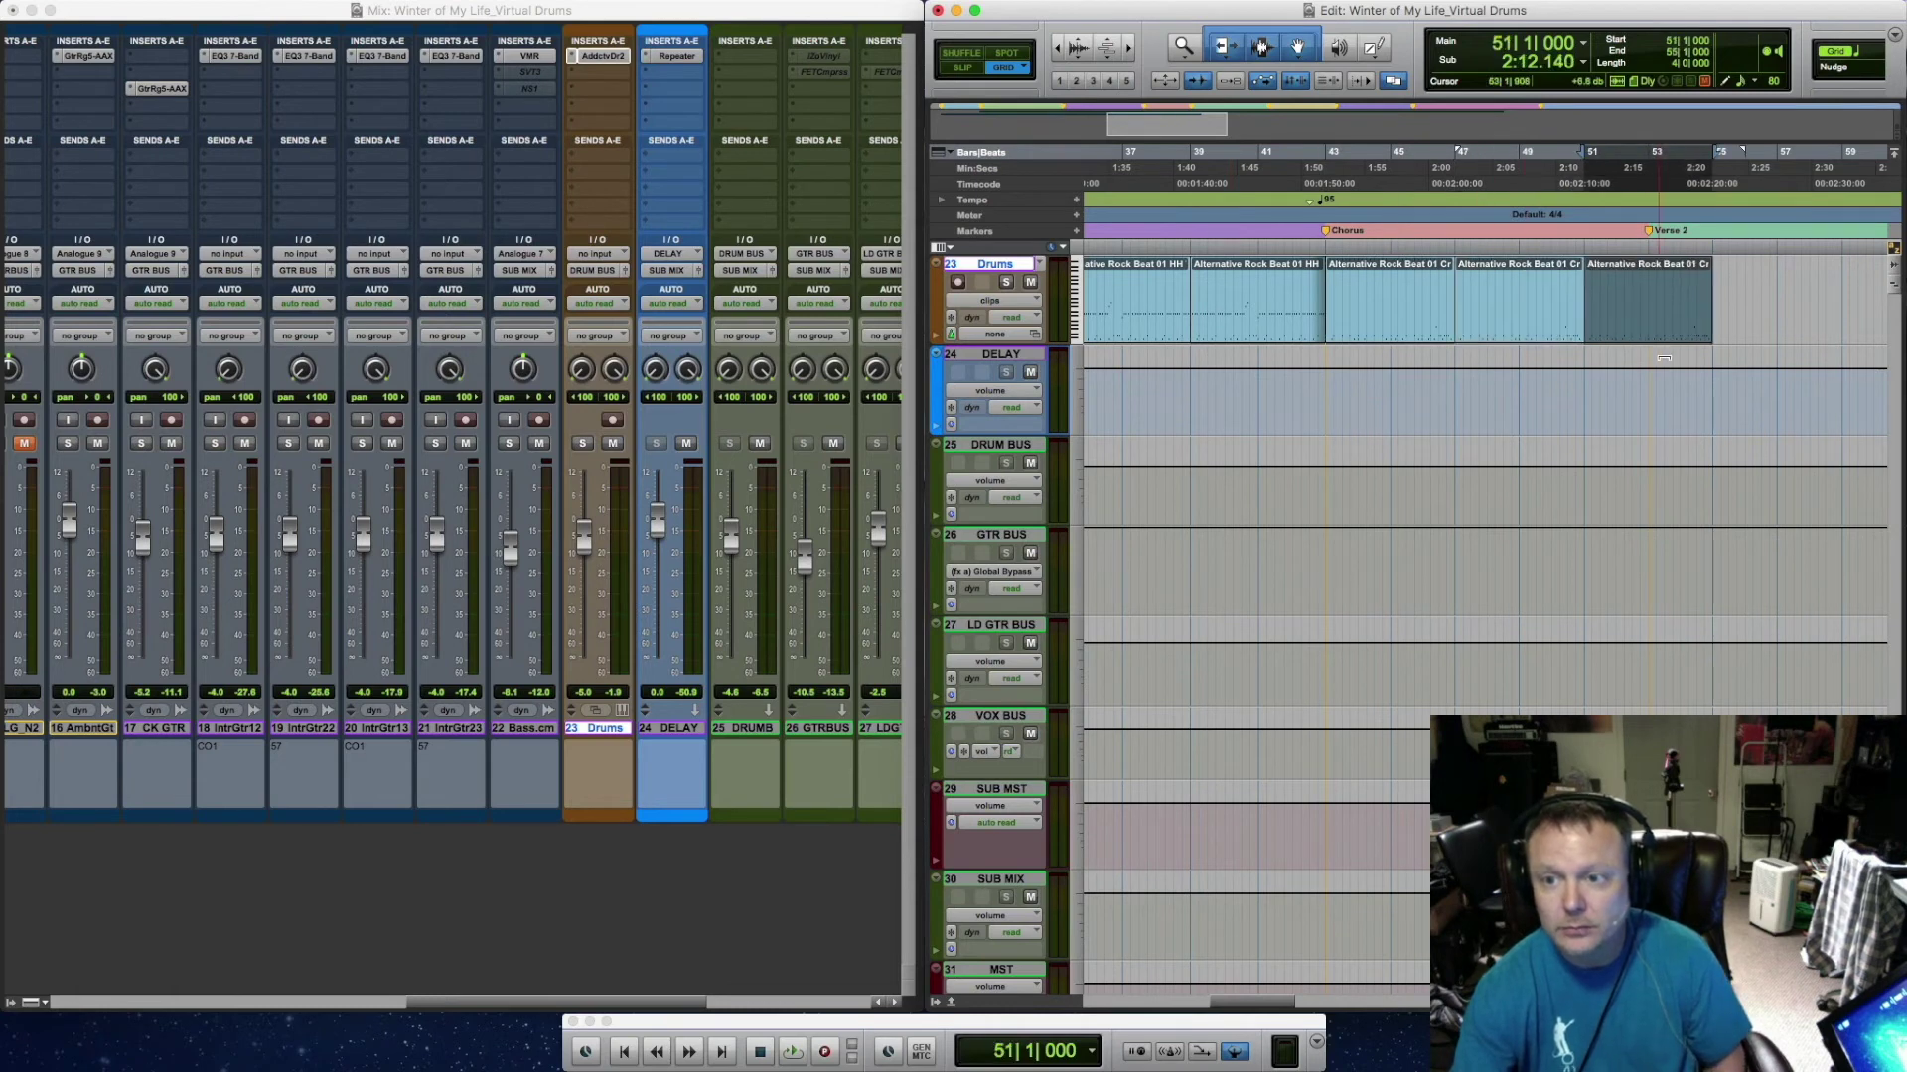
Delete the first-half notes of the last Crash copy and move the trimmed clip to start at bar 51
{"action": "double_click", "coordinate": [1634, 340]}
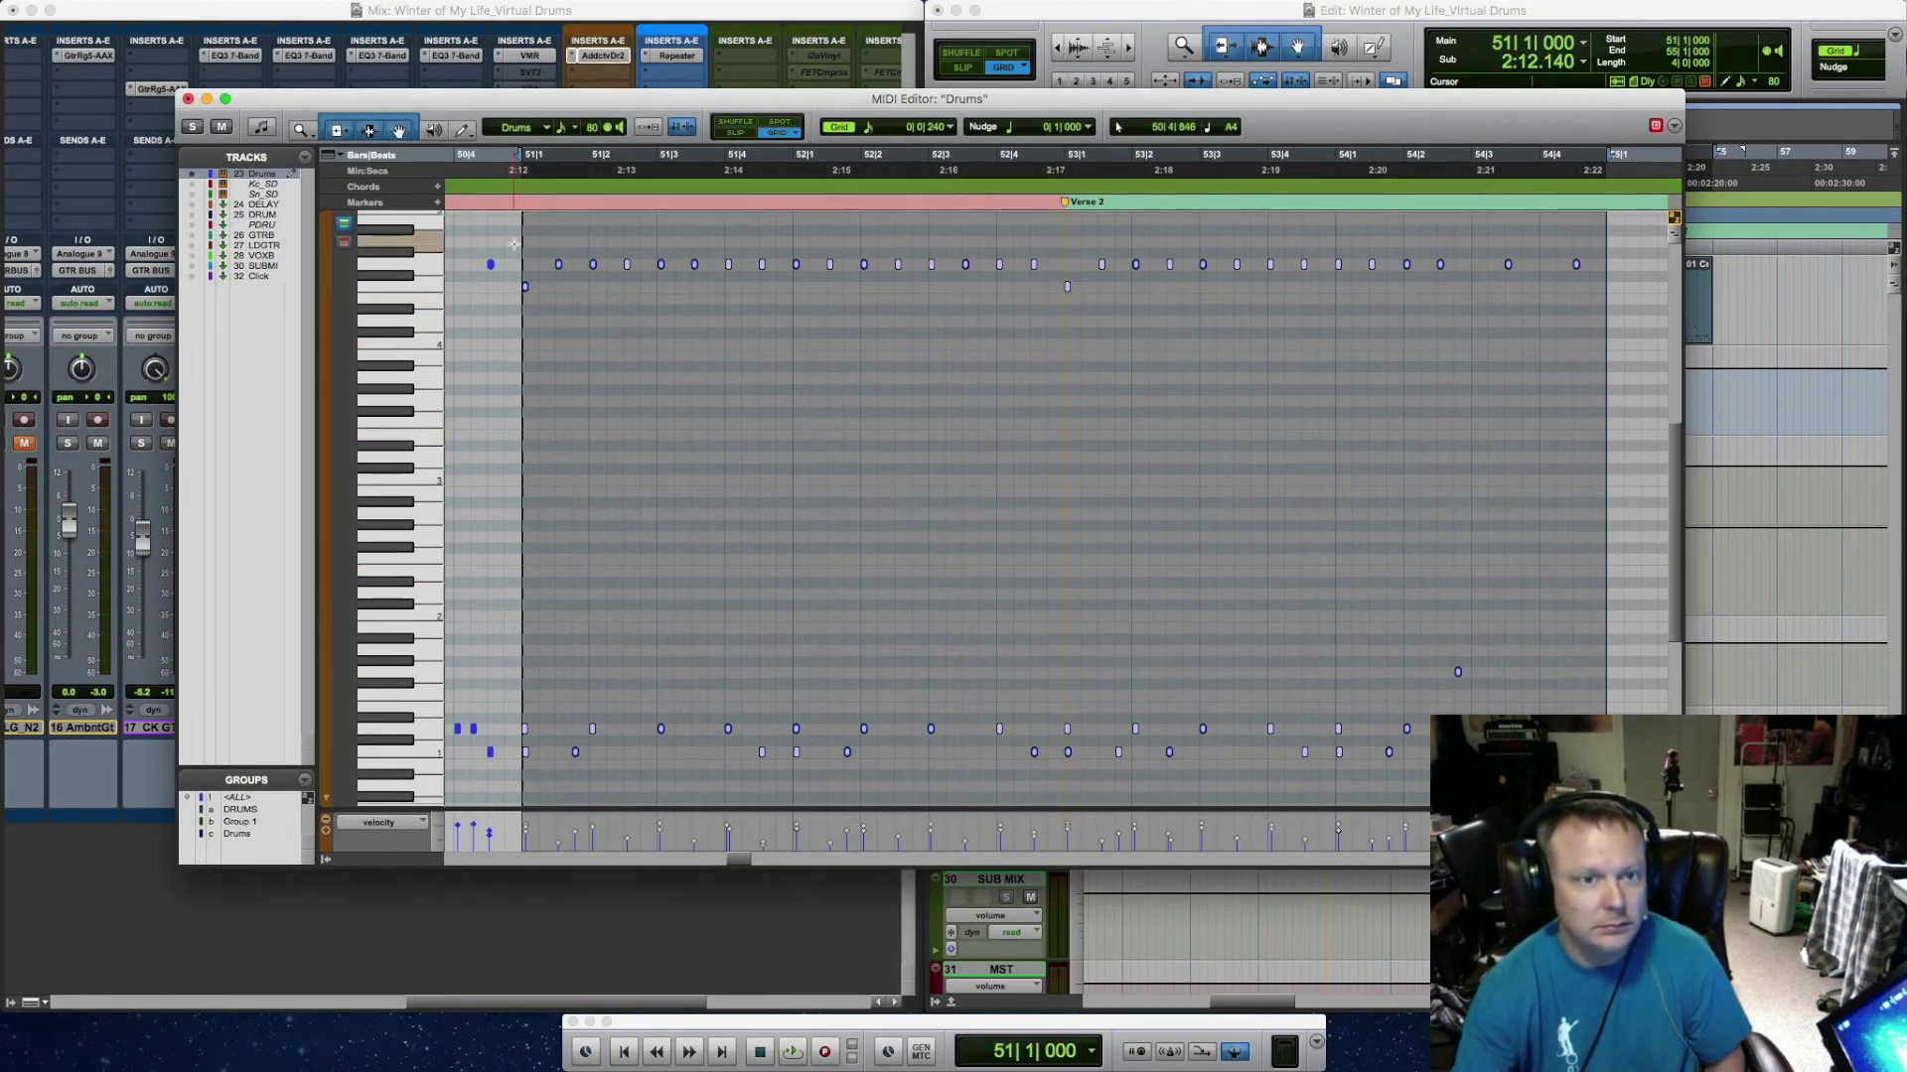
{"action": "left_click", "coordinate": [549, 243]}
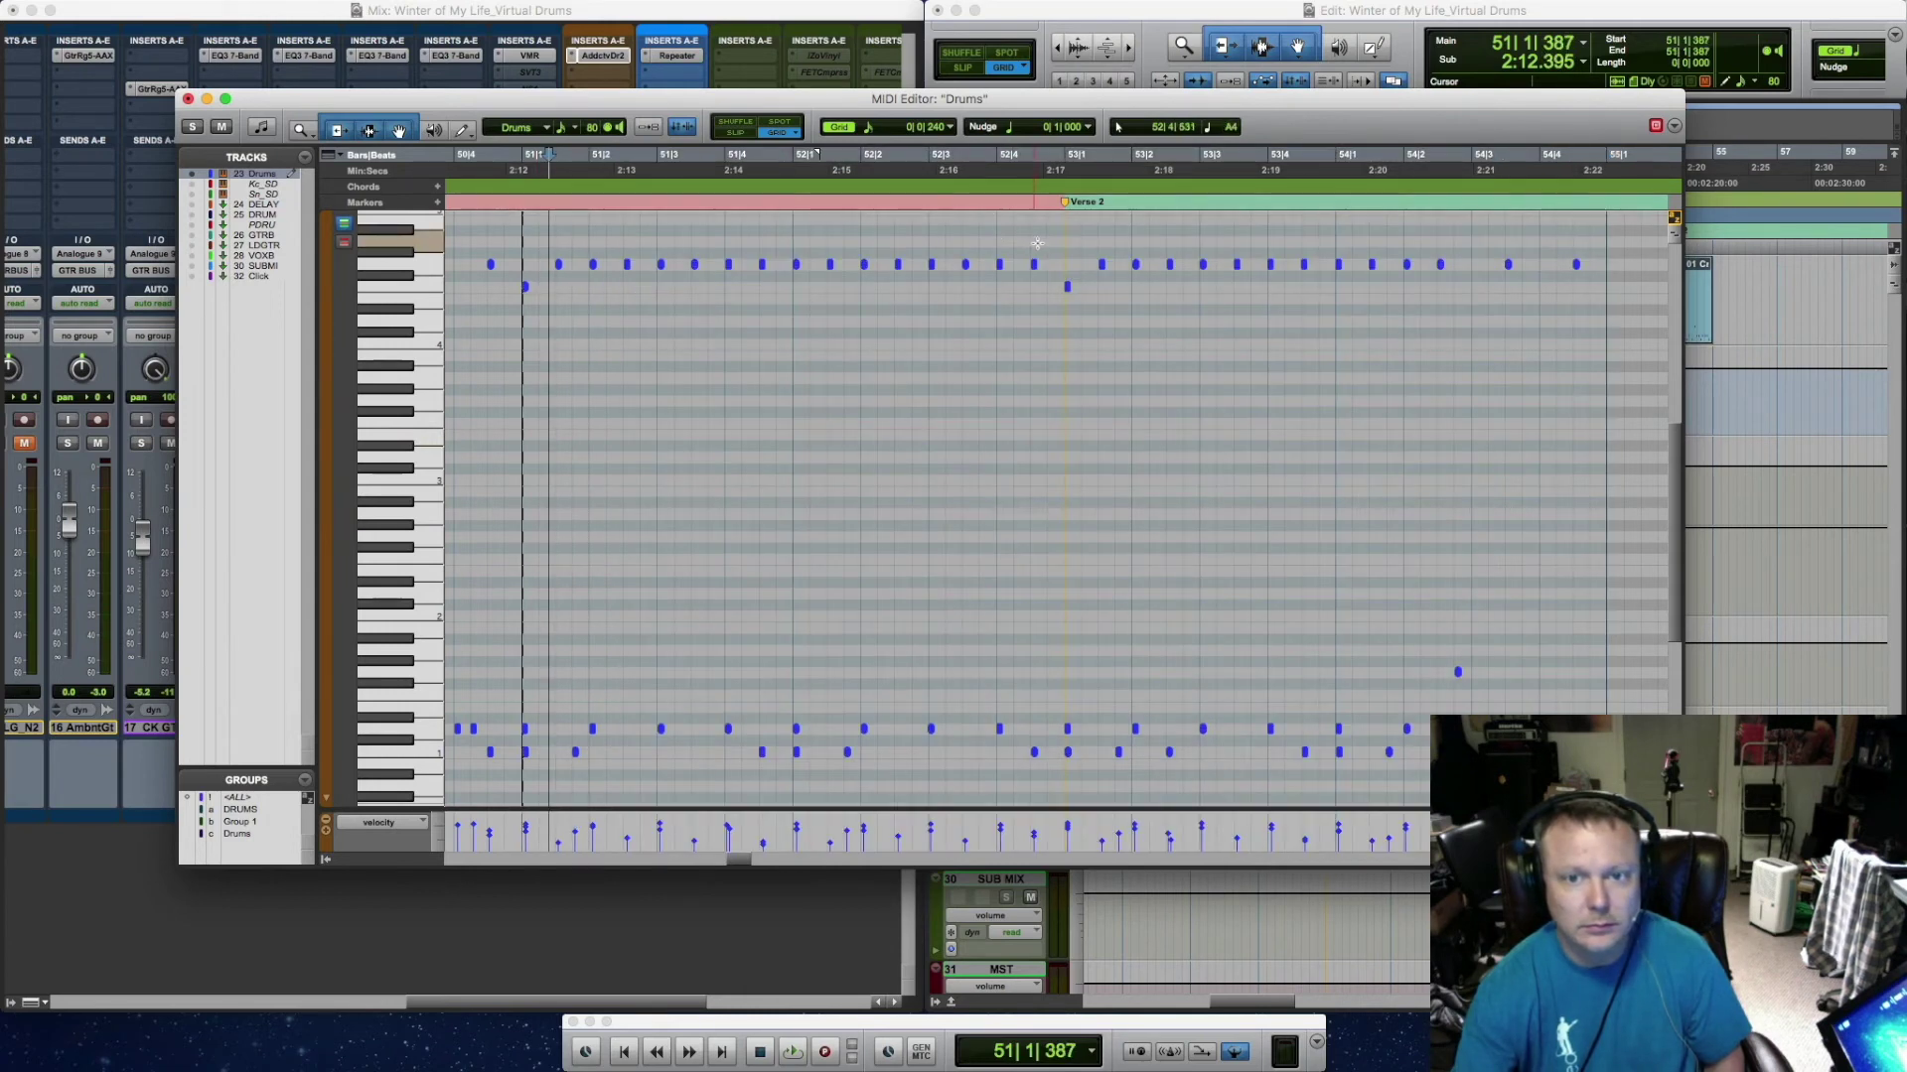
{"action": "left_click_drag", "start_coordinate": [1037, 243], "coordinate": [523, 797]}
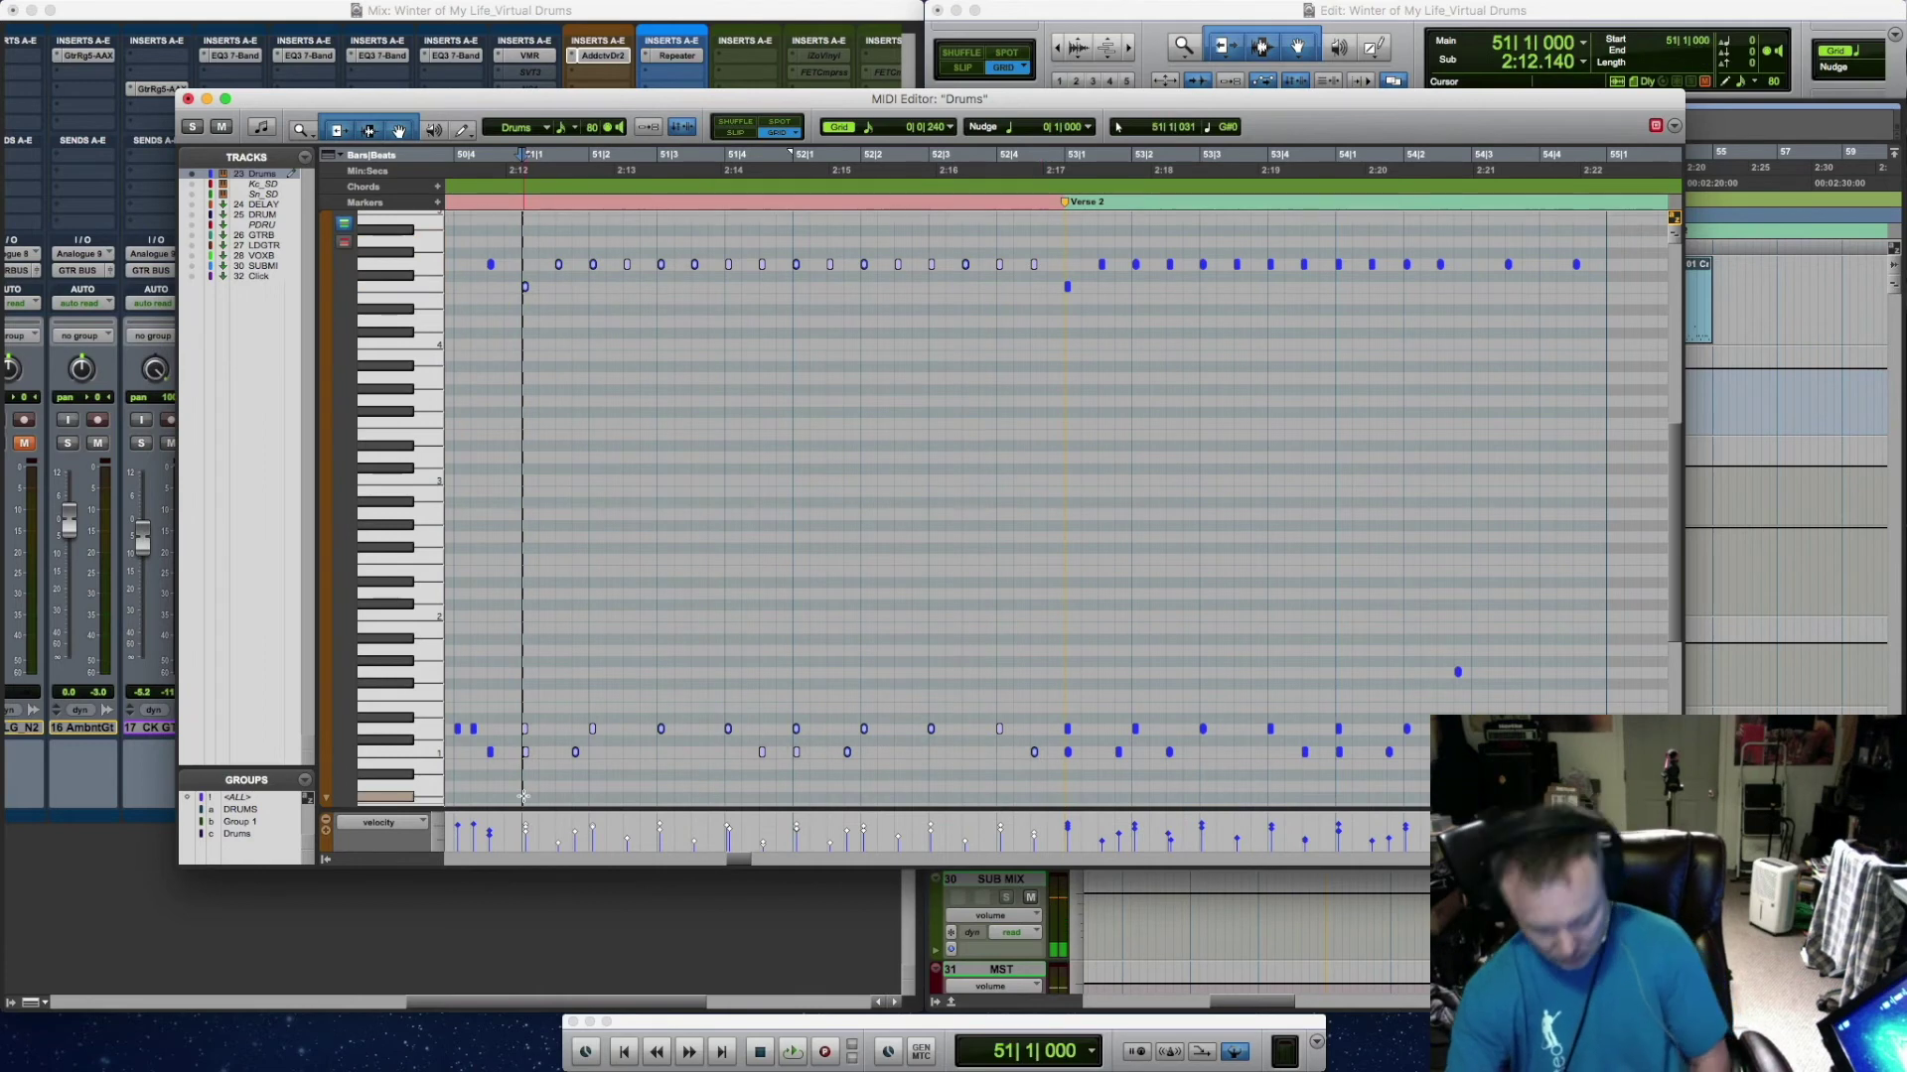
{"action": "key", "text": "Delete"}
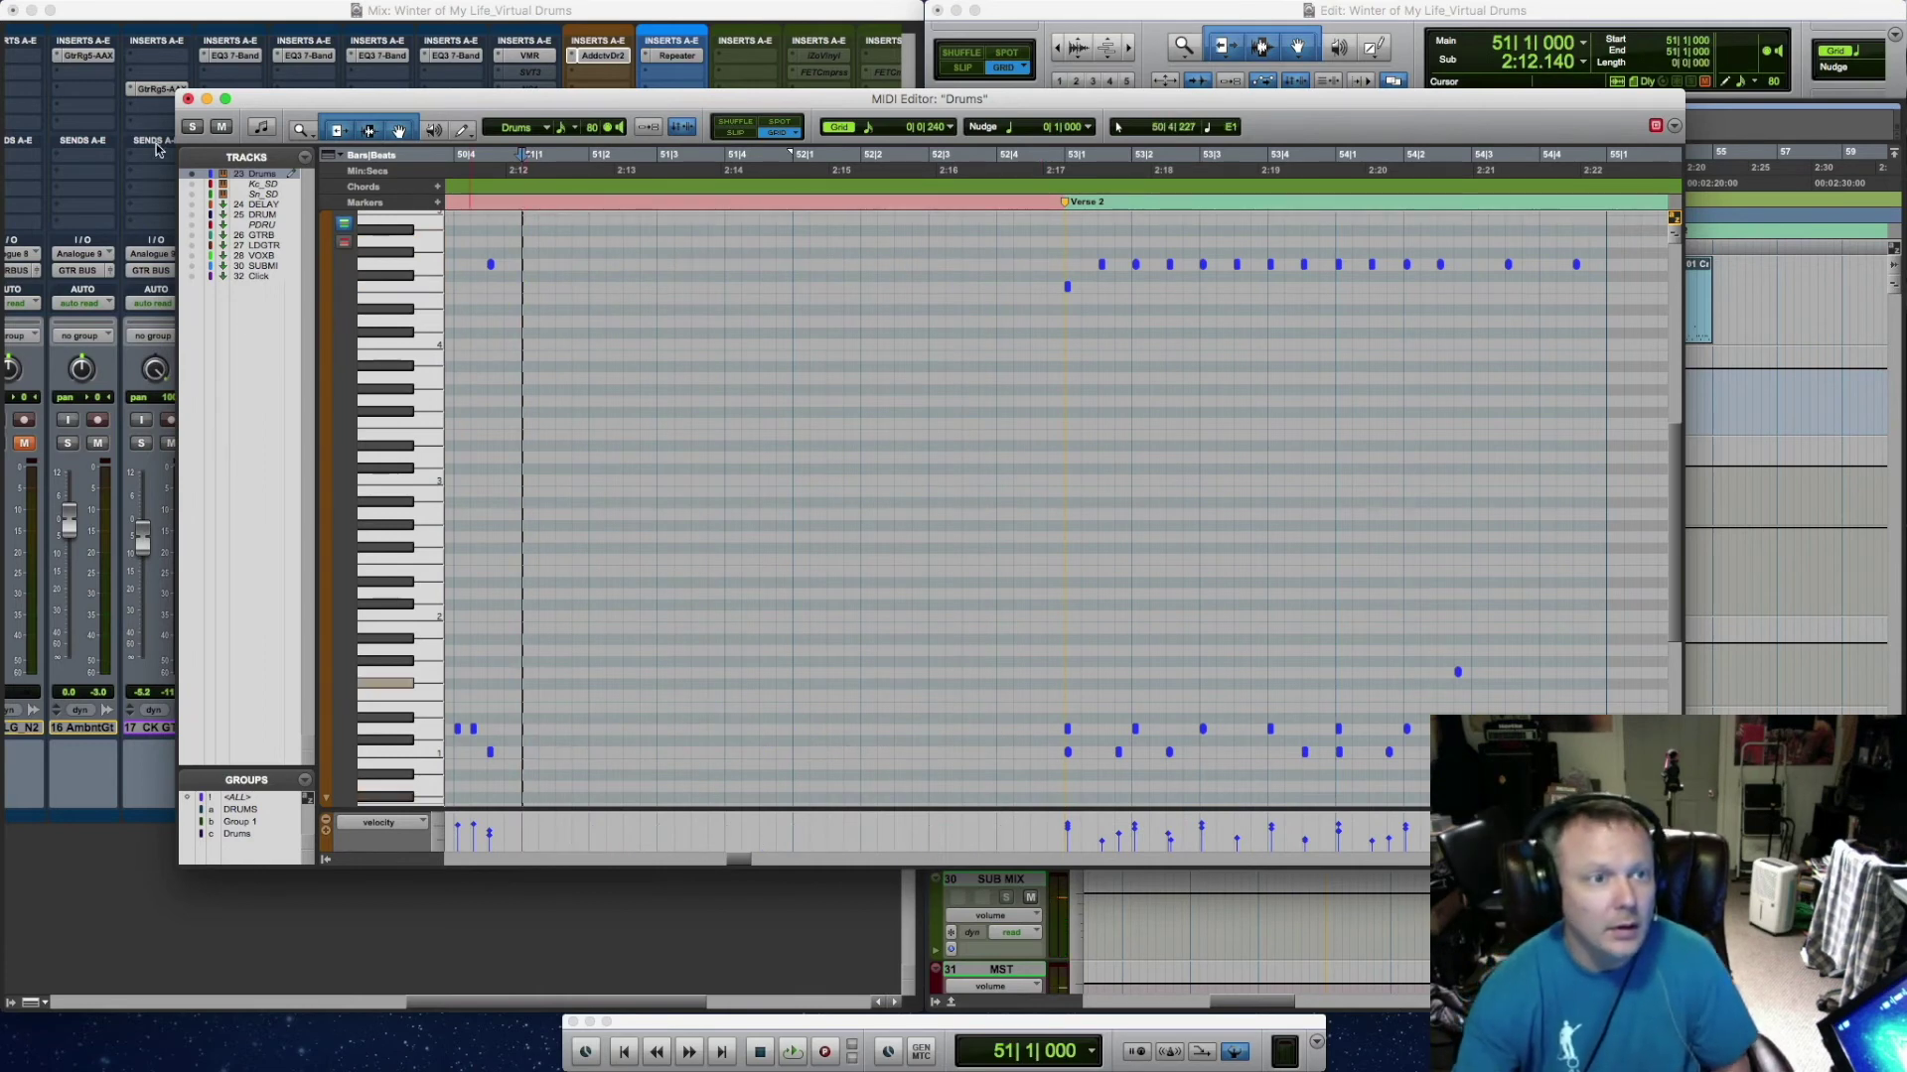
{"action": "left_click", "coordinate": [188, 100]}
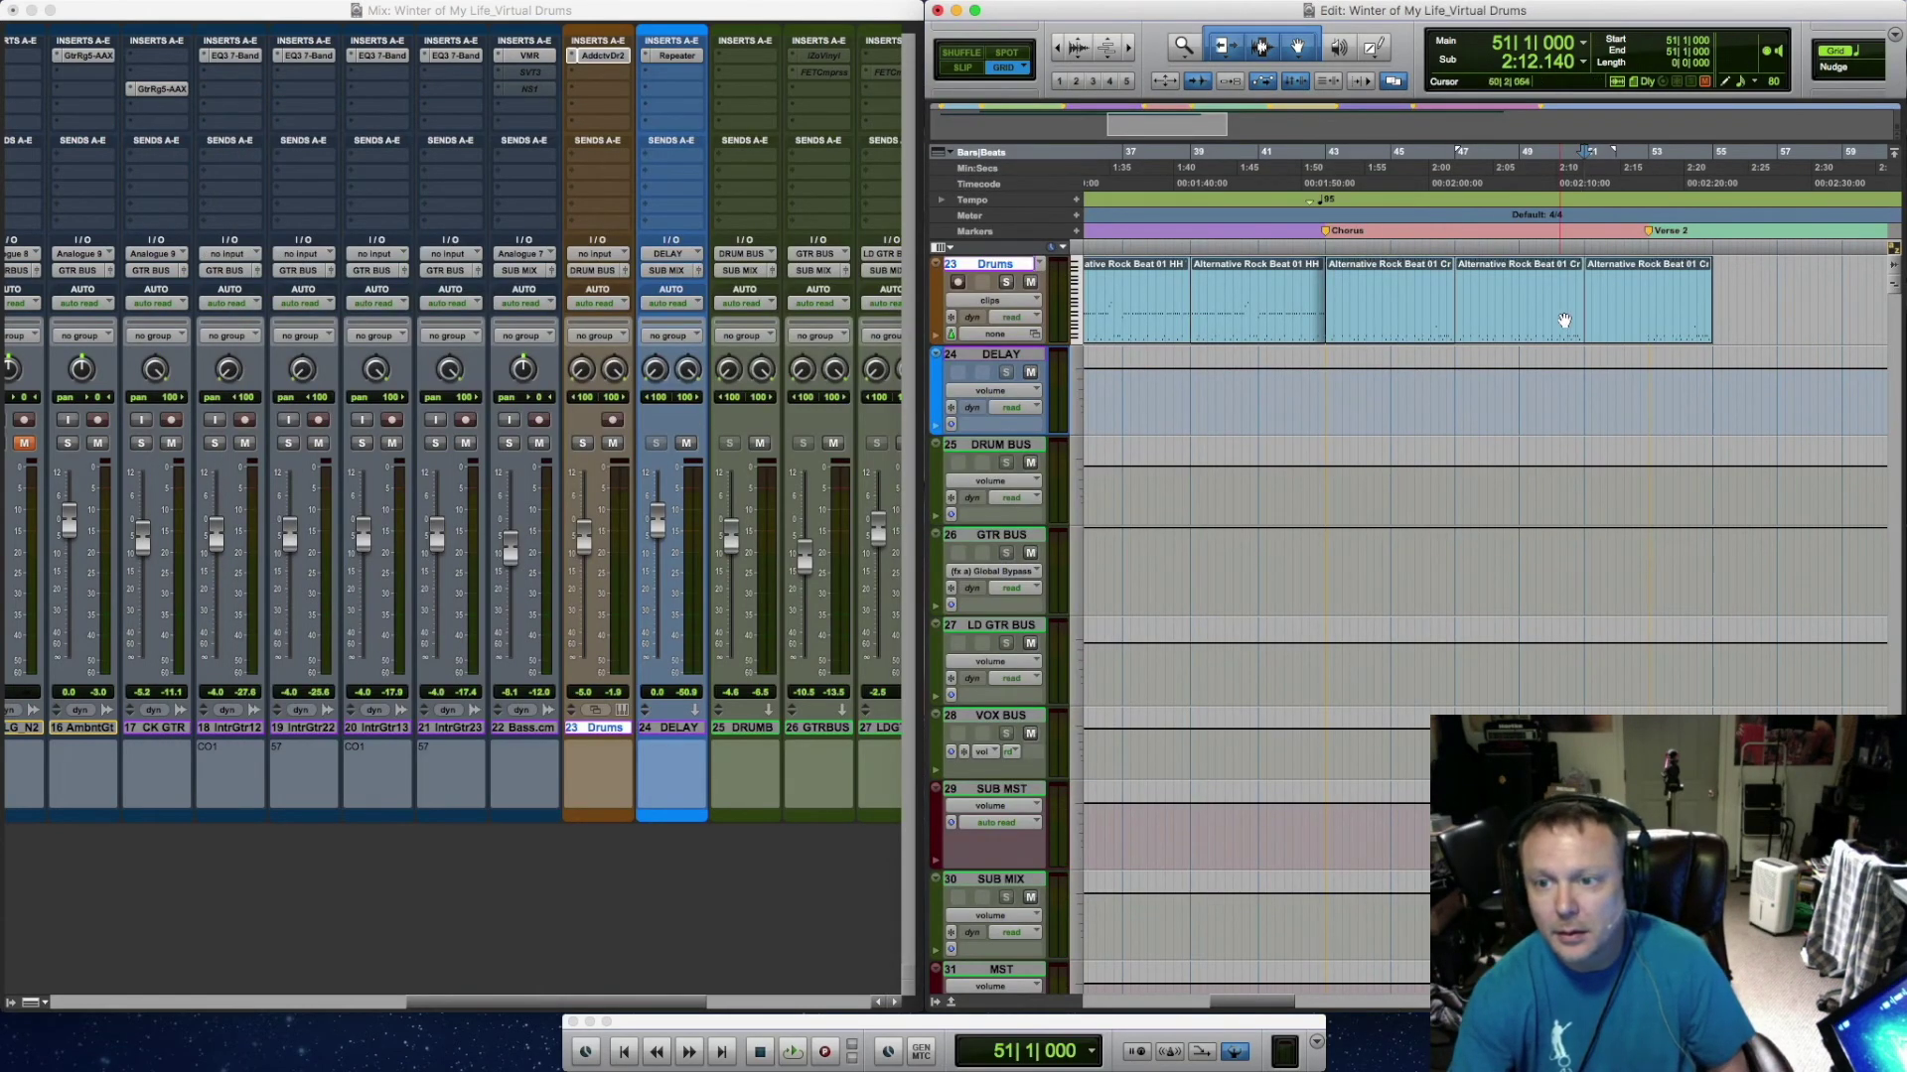
{"action": "double_click", "coordinate": [1644, 305]}
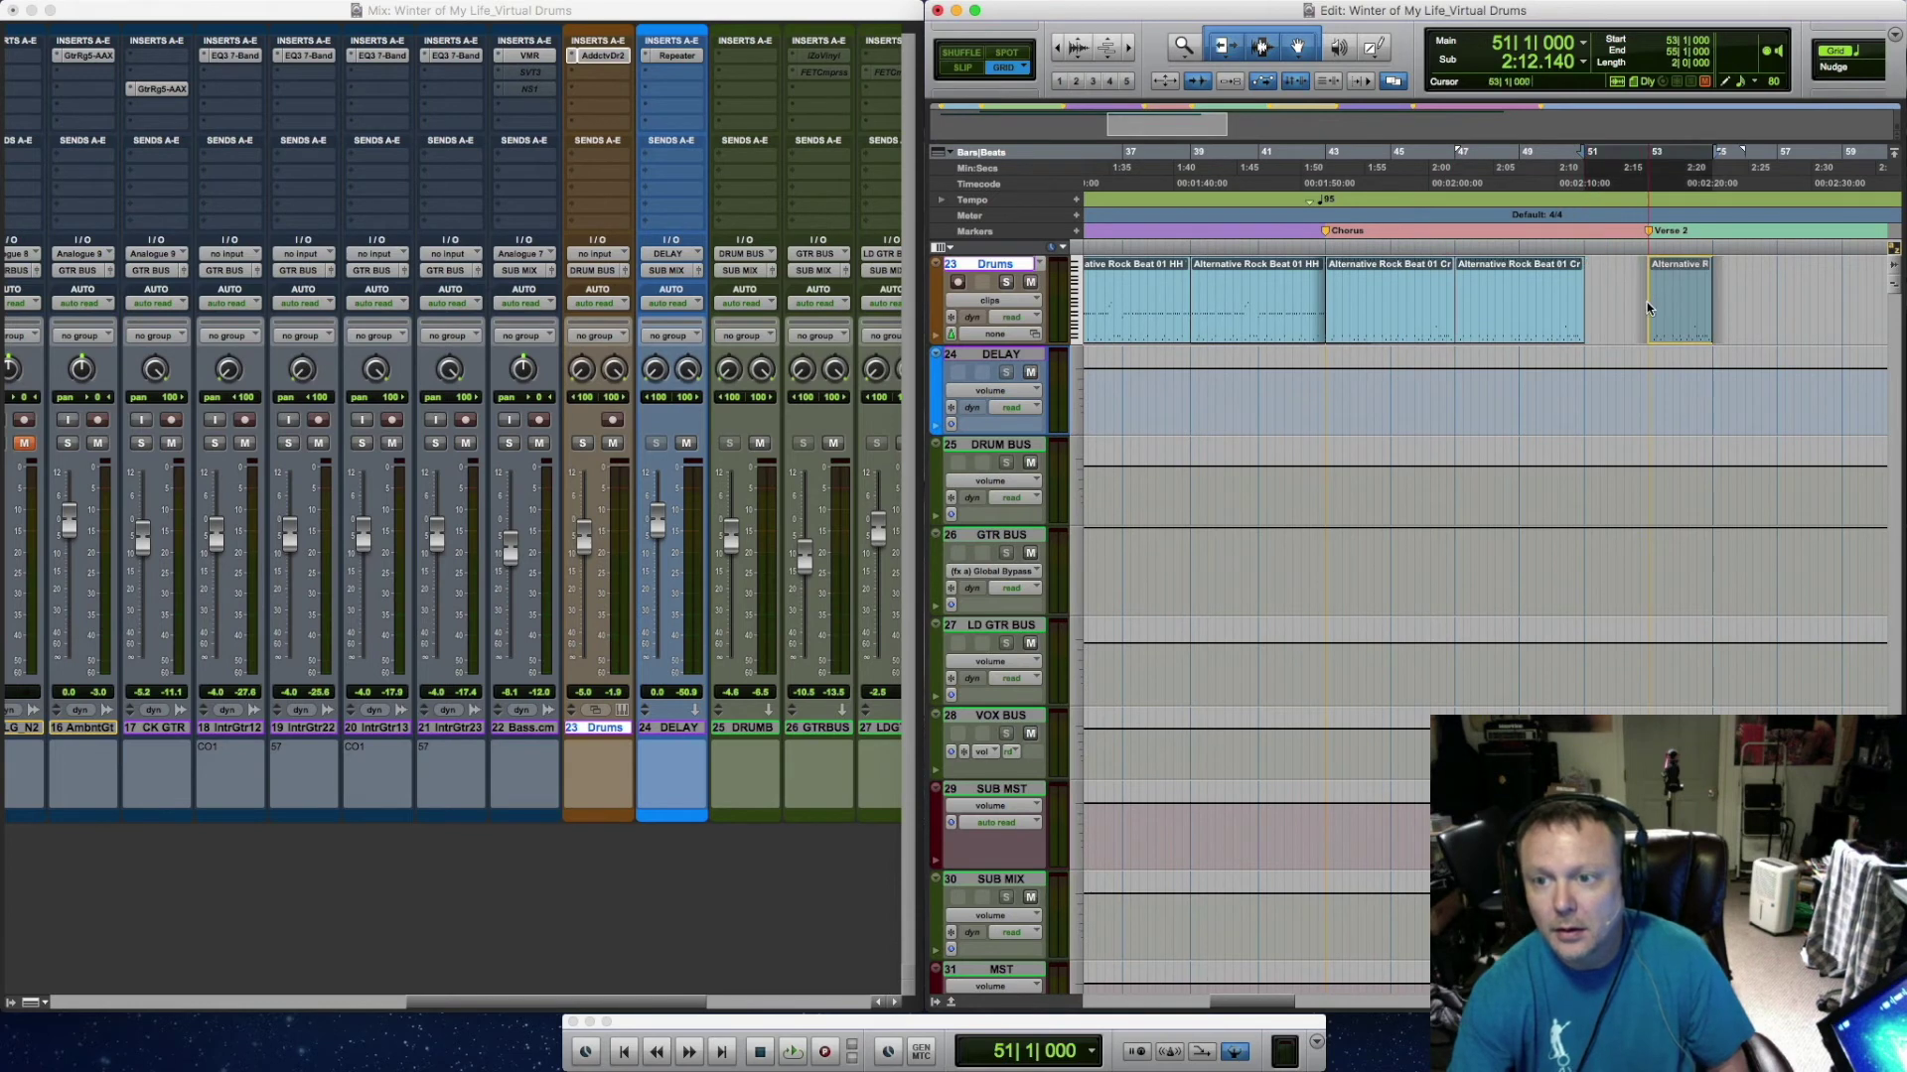
{"action": "left_click_drag", "start_coordinate": [1646, 308], "coordinate": [1615, 348]}
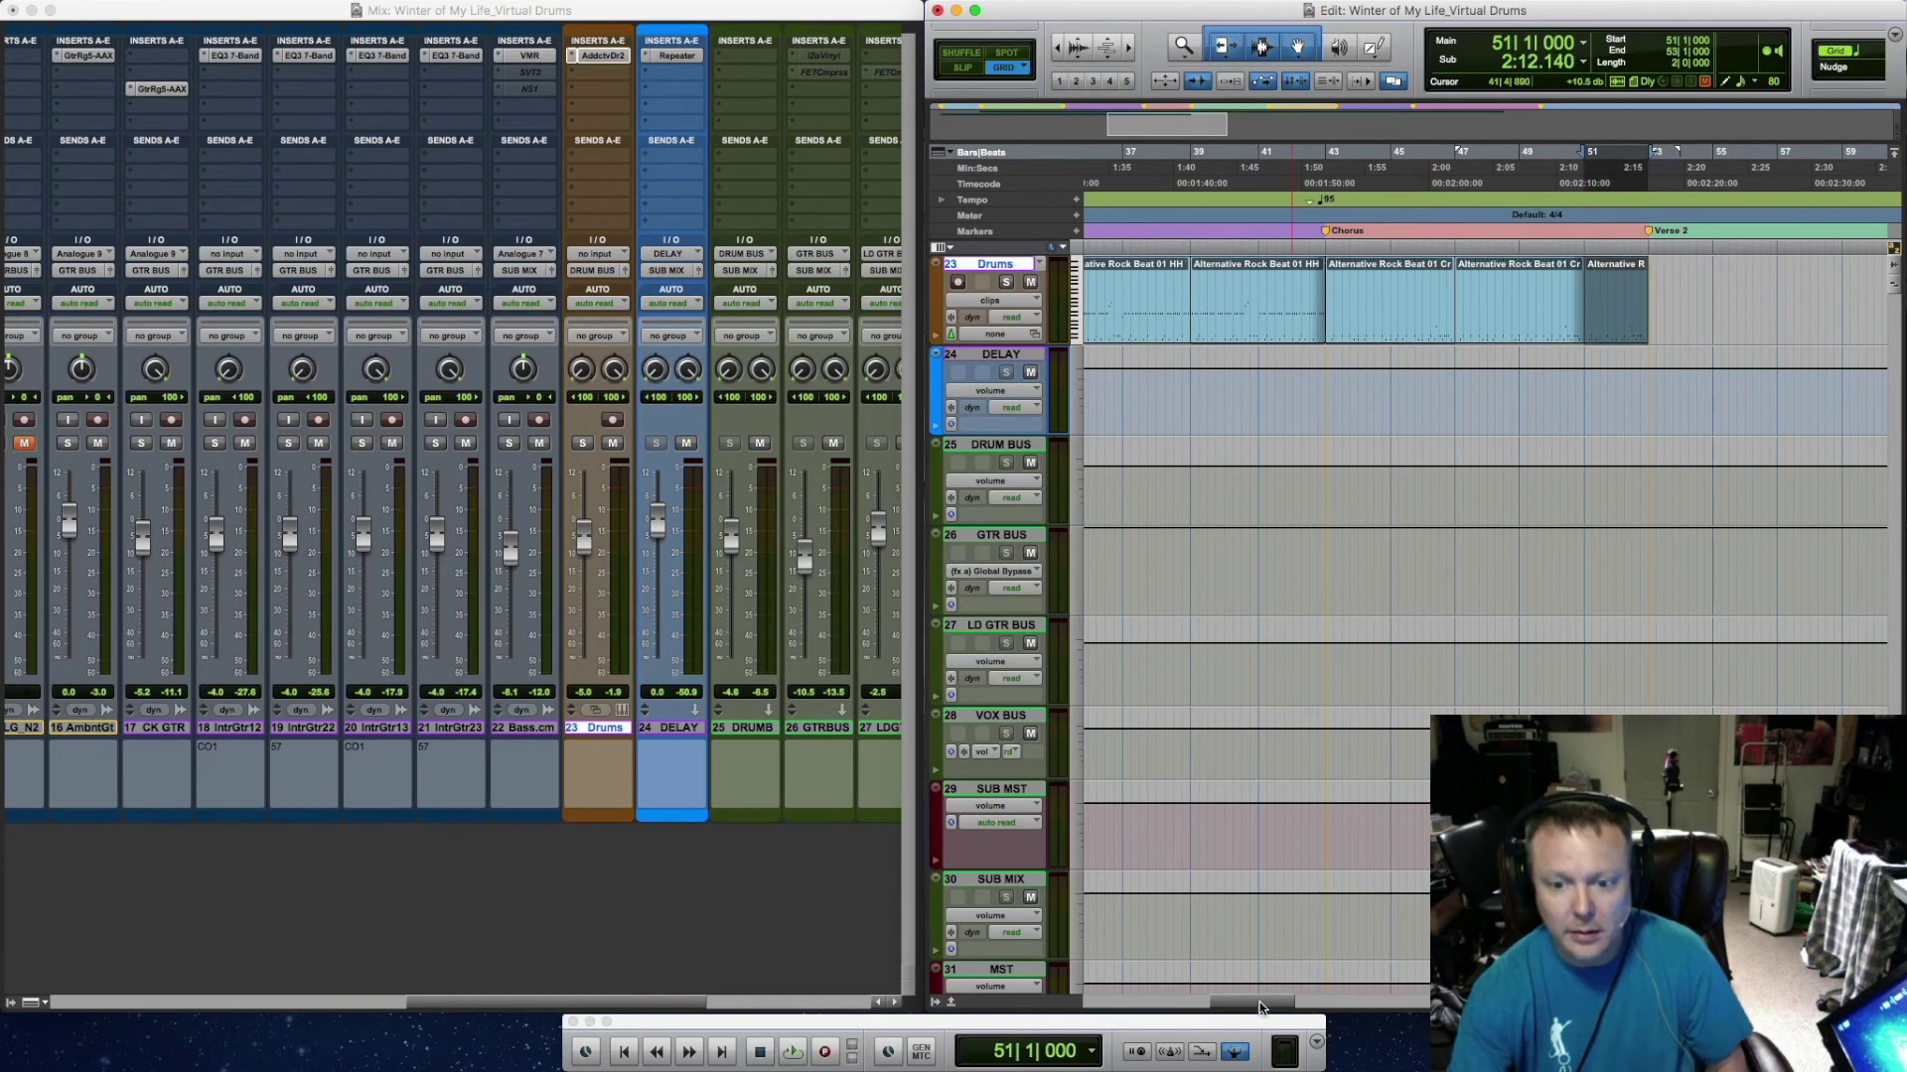
{"action": "left_click_drag", "start_coordinate": [1259, 998], "coordinate": [1237, 999]}
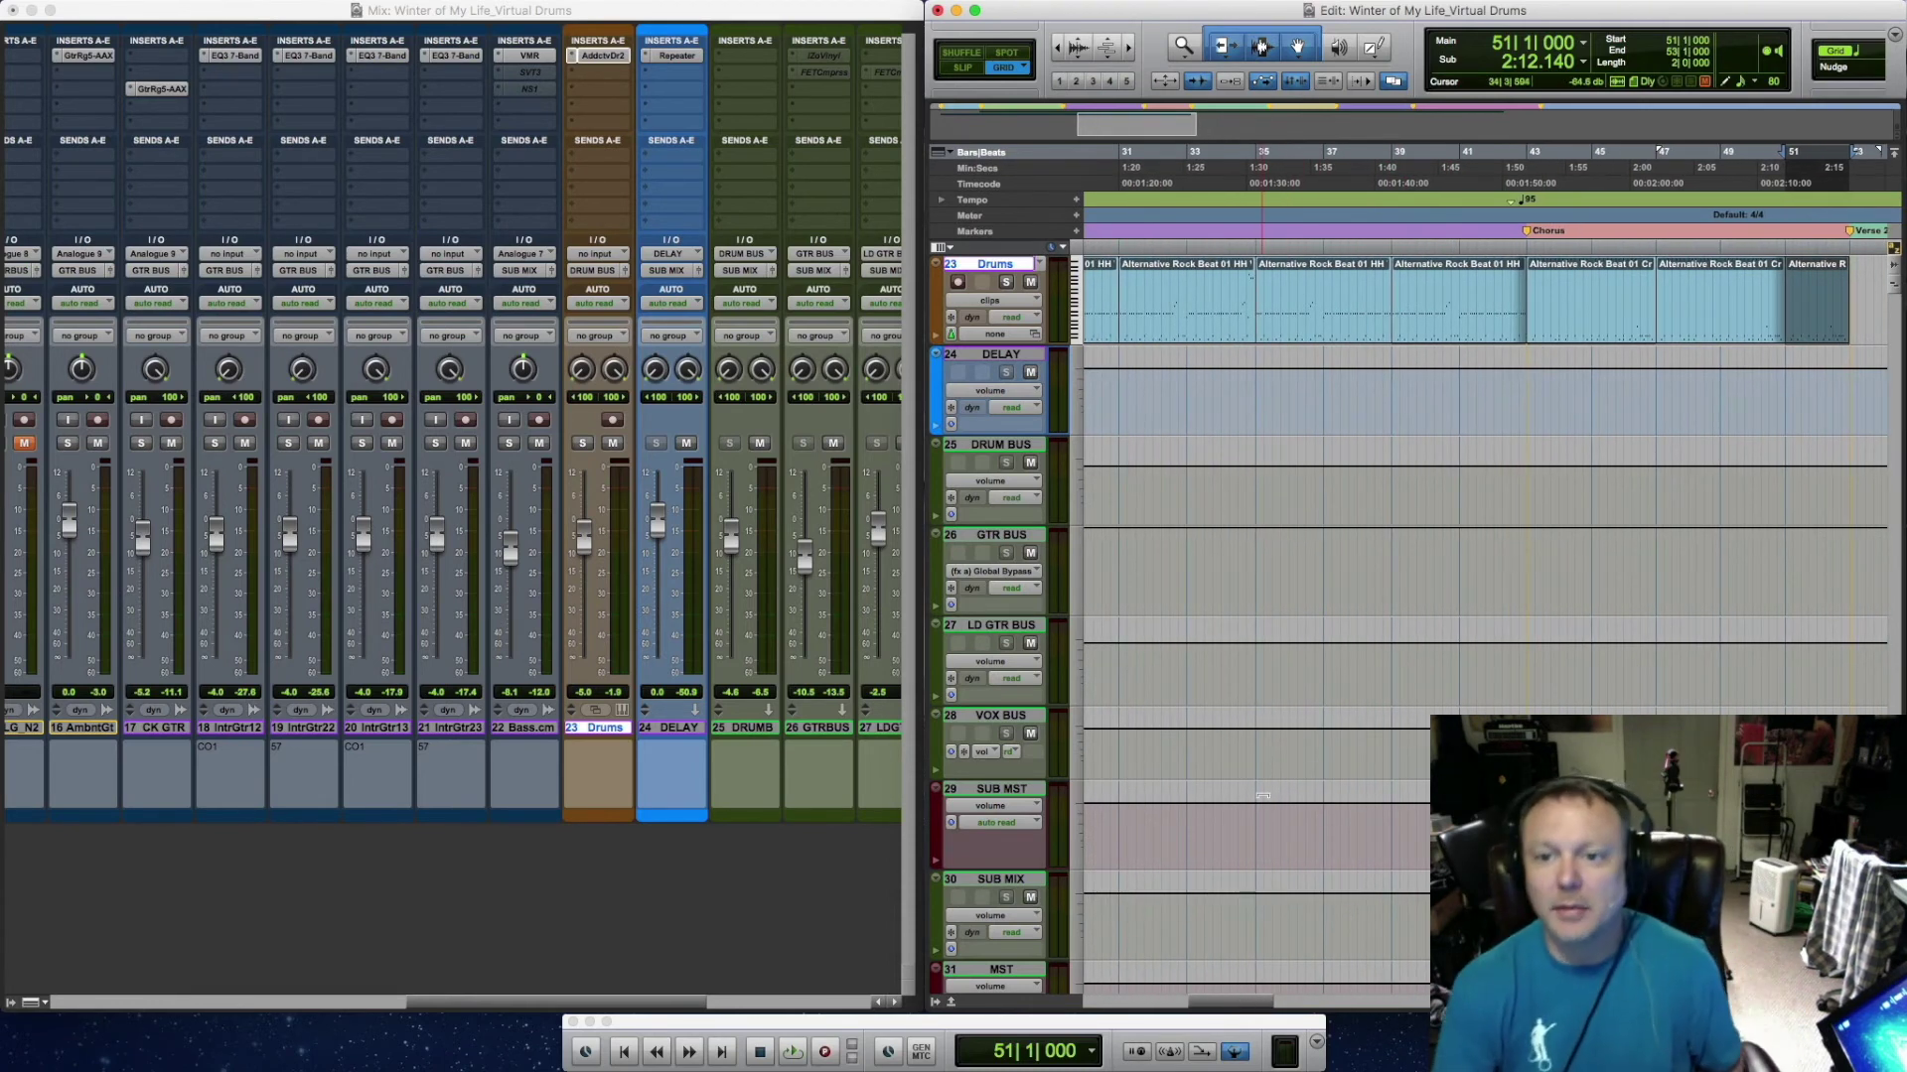
{"action": "left_click", "coordinate": [1393, 244]}
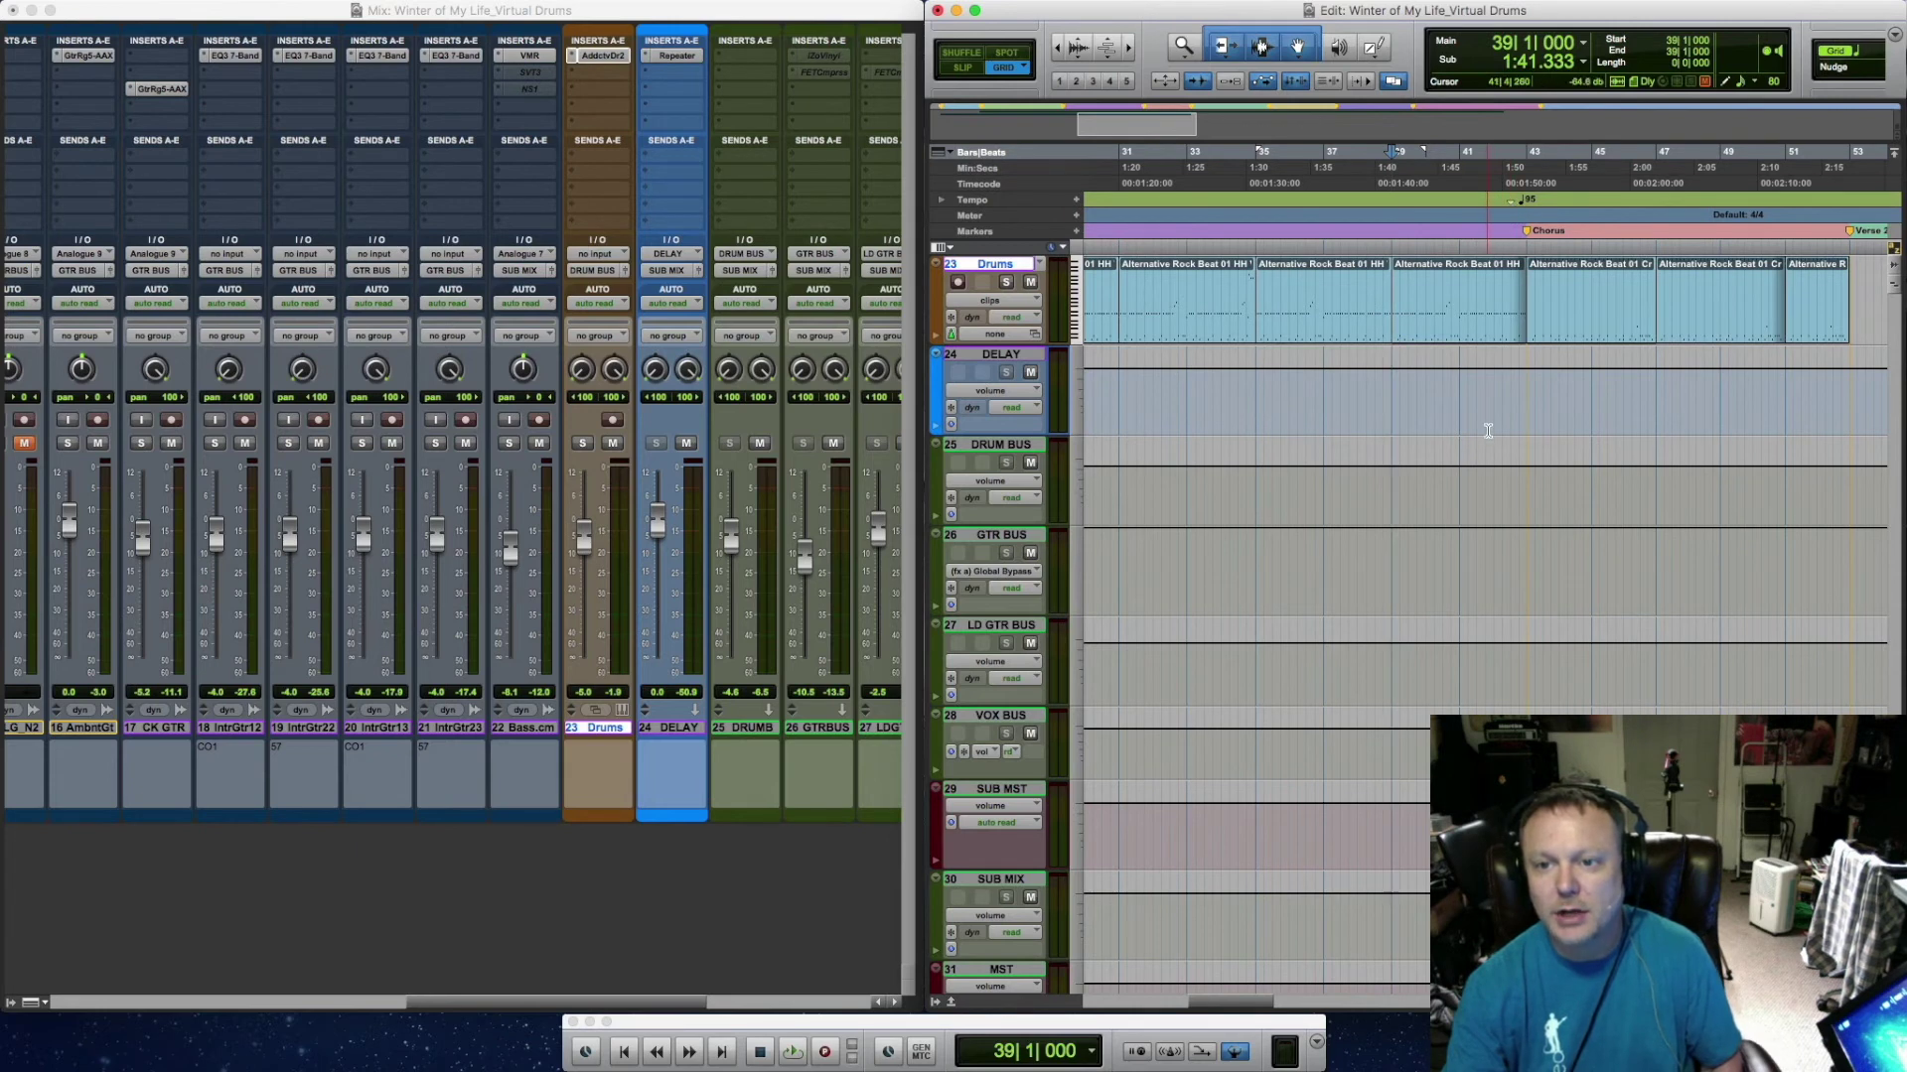
Play the chorus from bar 39, then select the HH beat clip at bars 27–31
{"action": "key", "text": "space"}
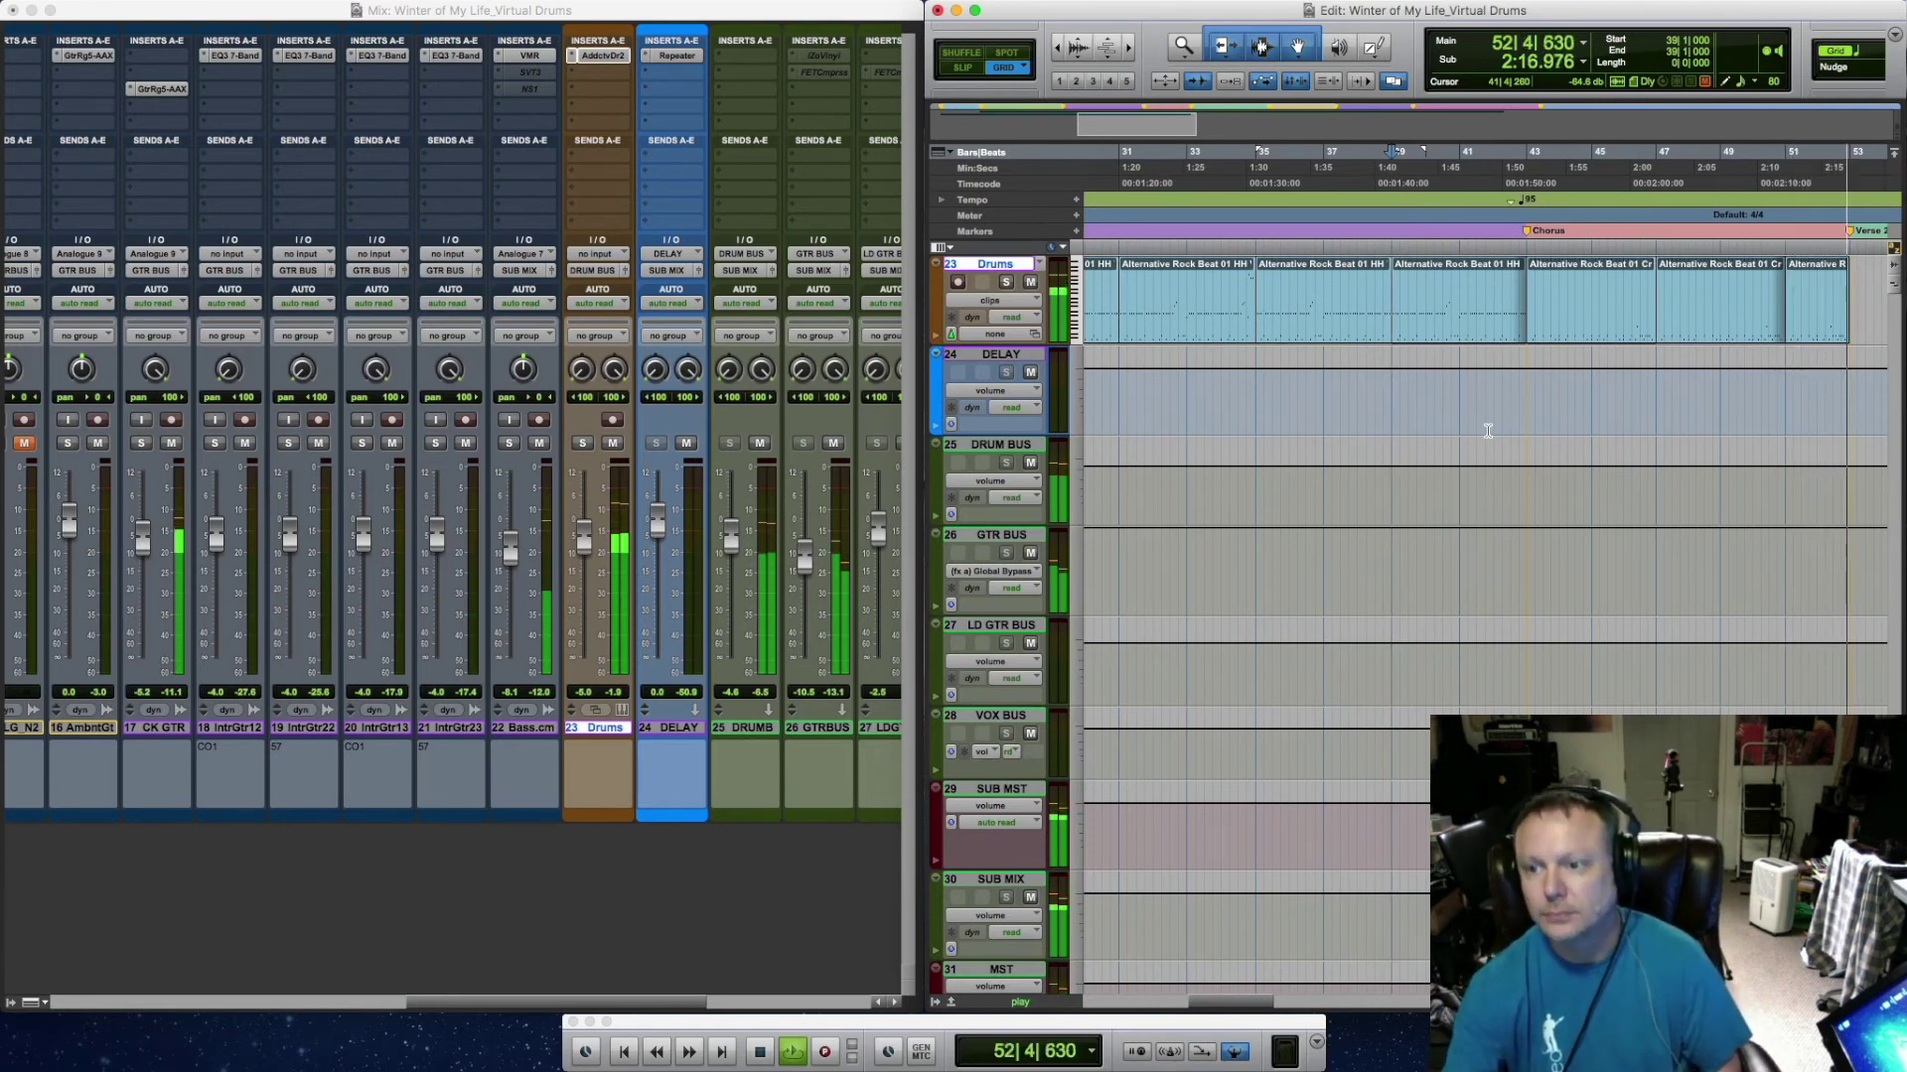
{"action": "key", "text": "space"}
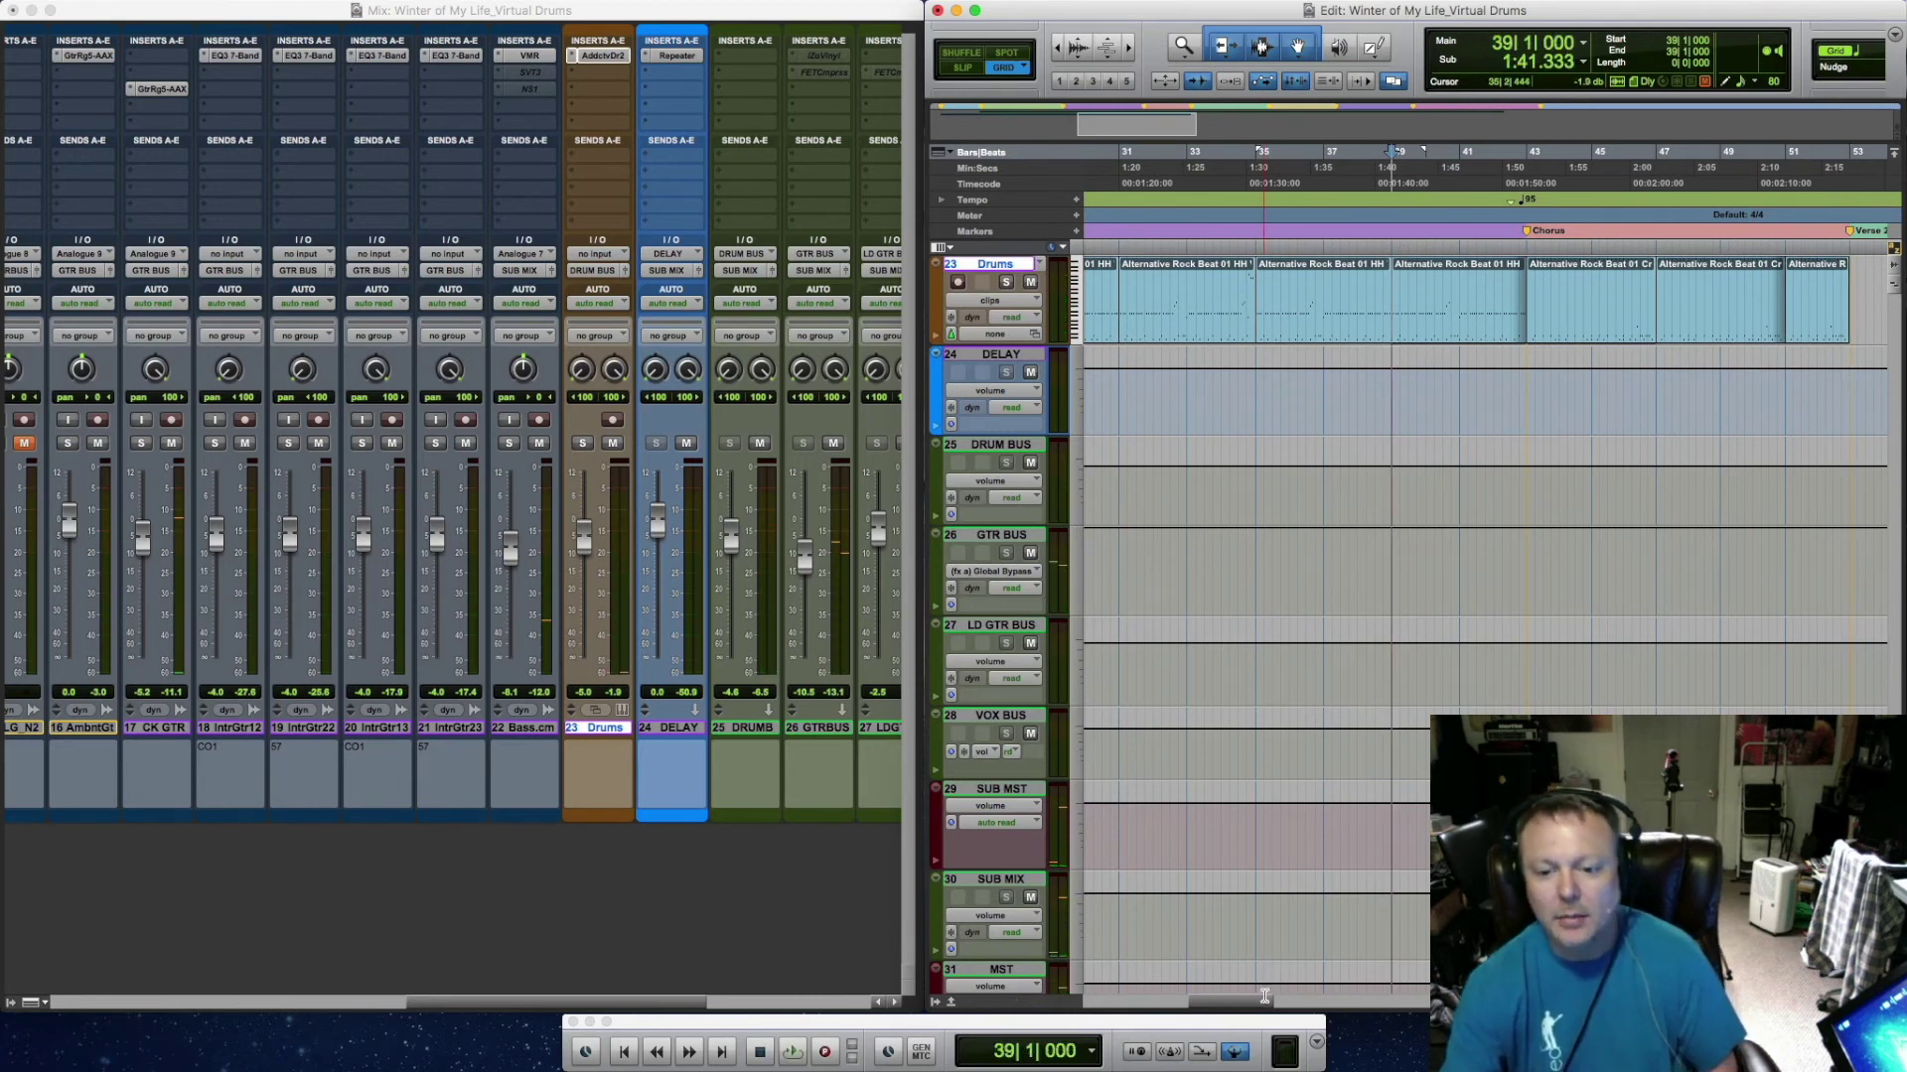
{"action": "left_click_drag", "start_coordinate": [1262, 1007], "coordinate": [1293, 1014]}
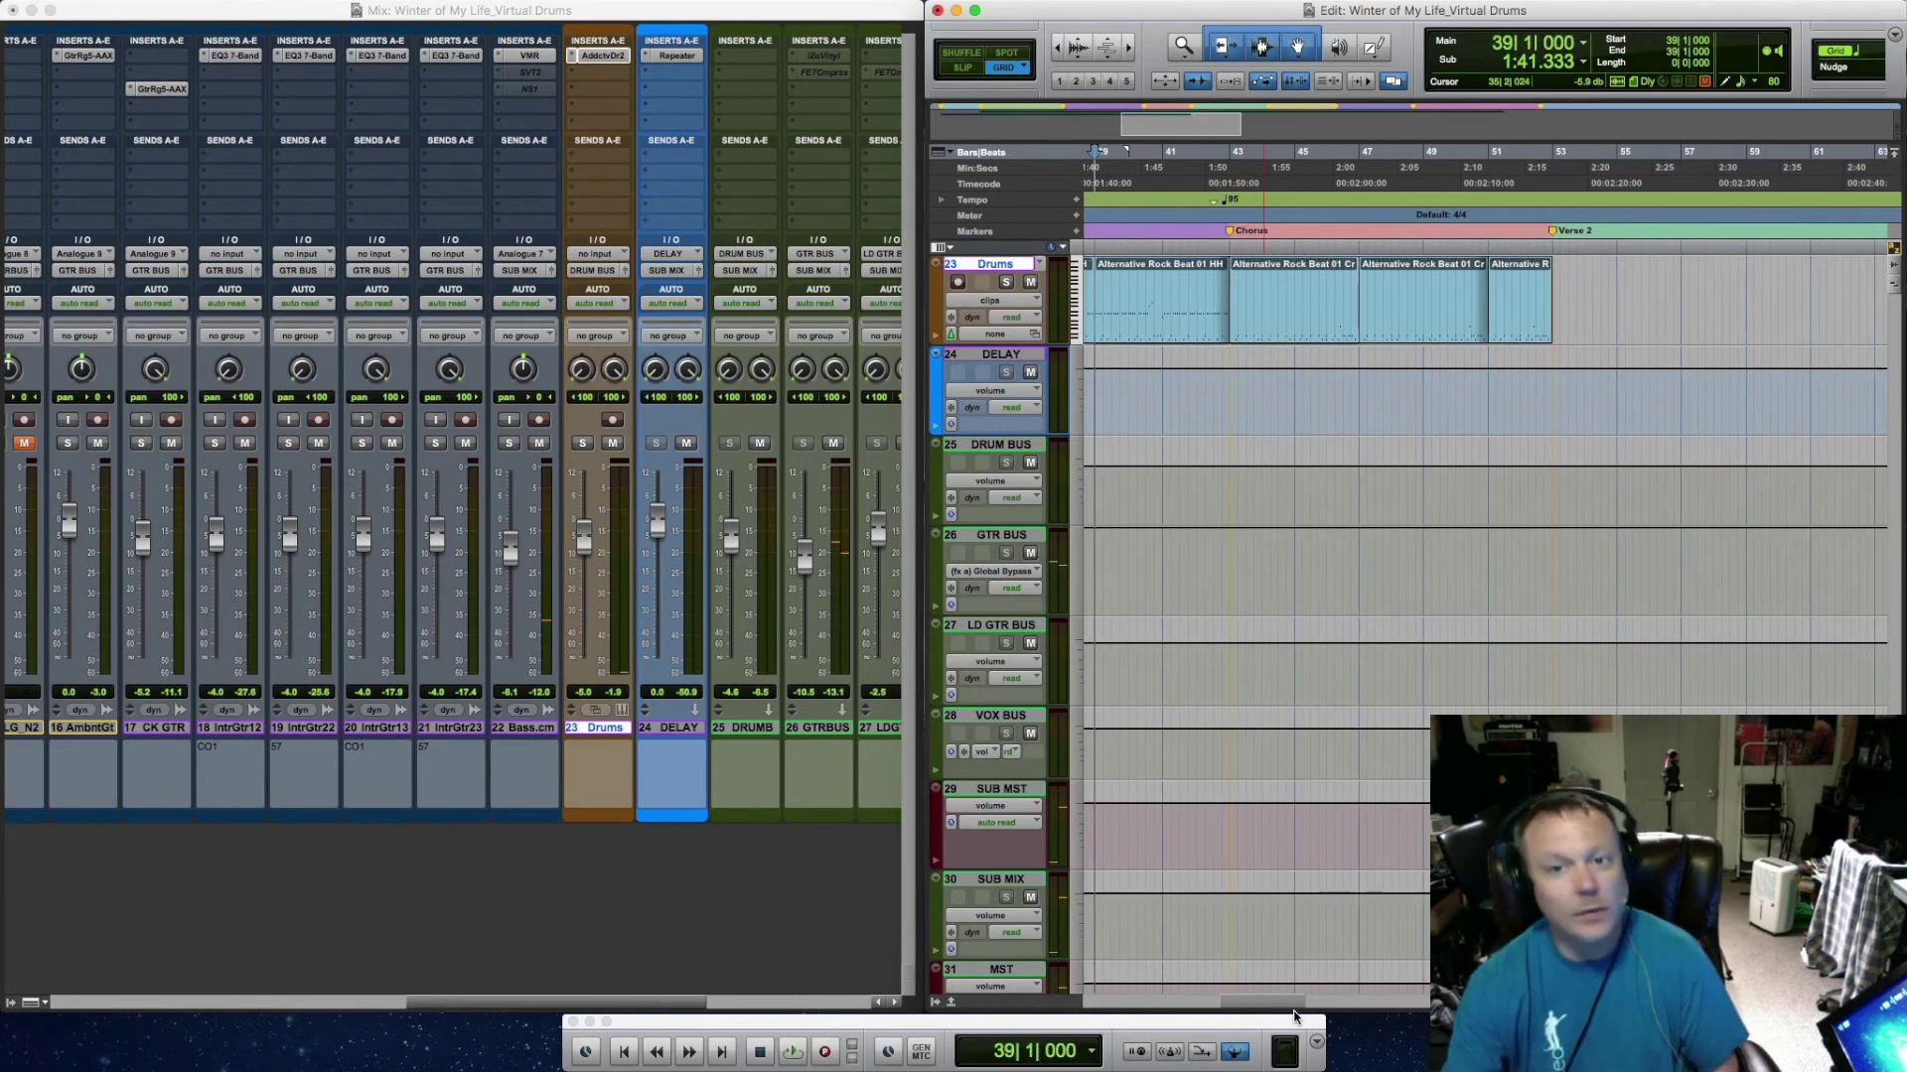
{"action": "left_click_drag", "start_coordinate": [1294, 1015], "coordinate": [1218, 1012]}
{"action": "left_click", "coordinate": [1380, 338]}
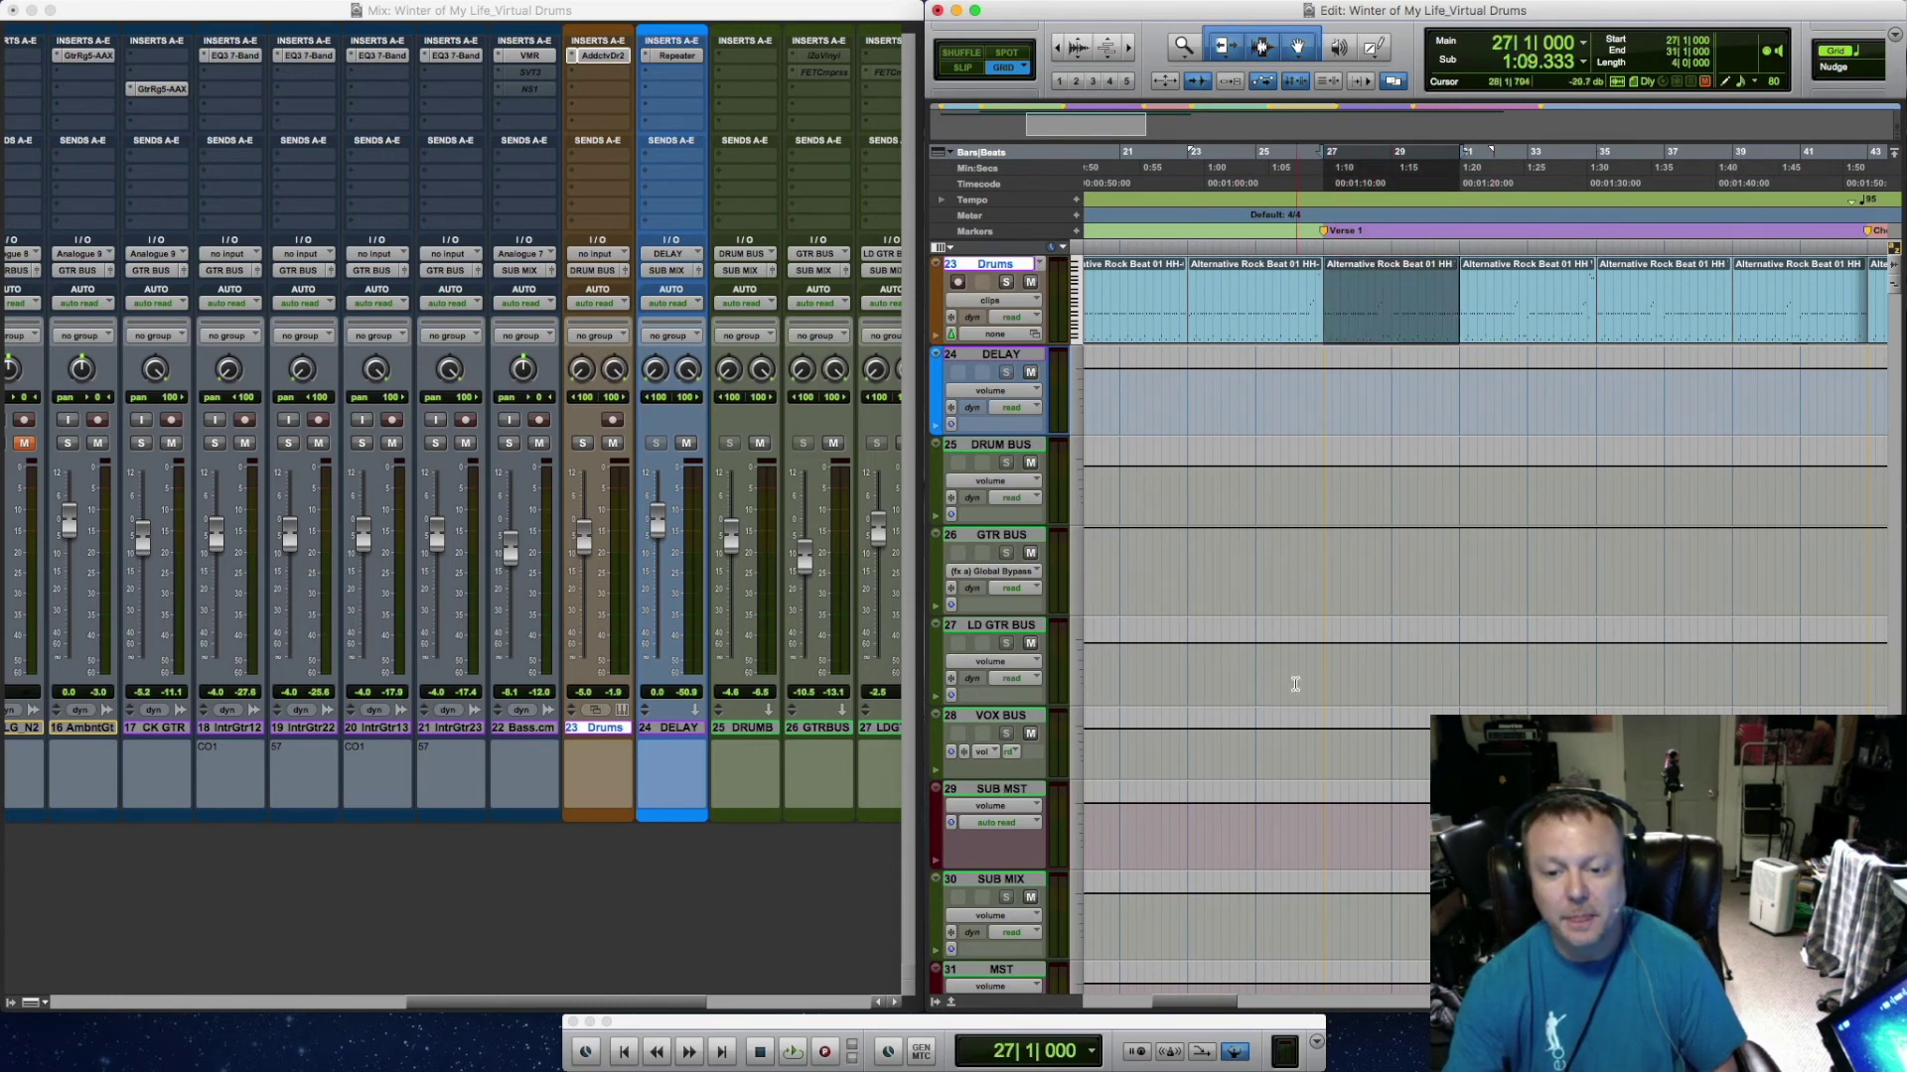
Copy the Alternative Rock Beat 01 HH clip to bar 53, audition it, then return to session start
{"action": "left_click_drag", "start_coordinate": [1196, 1006], "coordinate": [1203, 1009]}
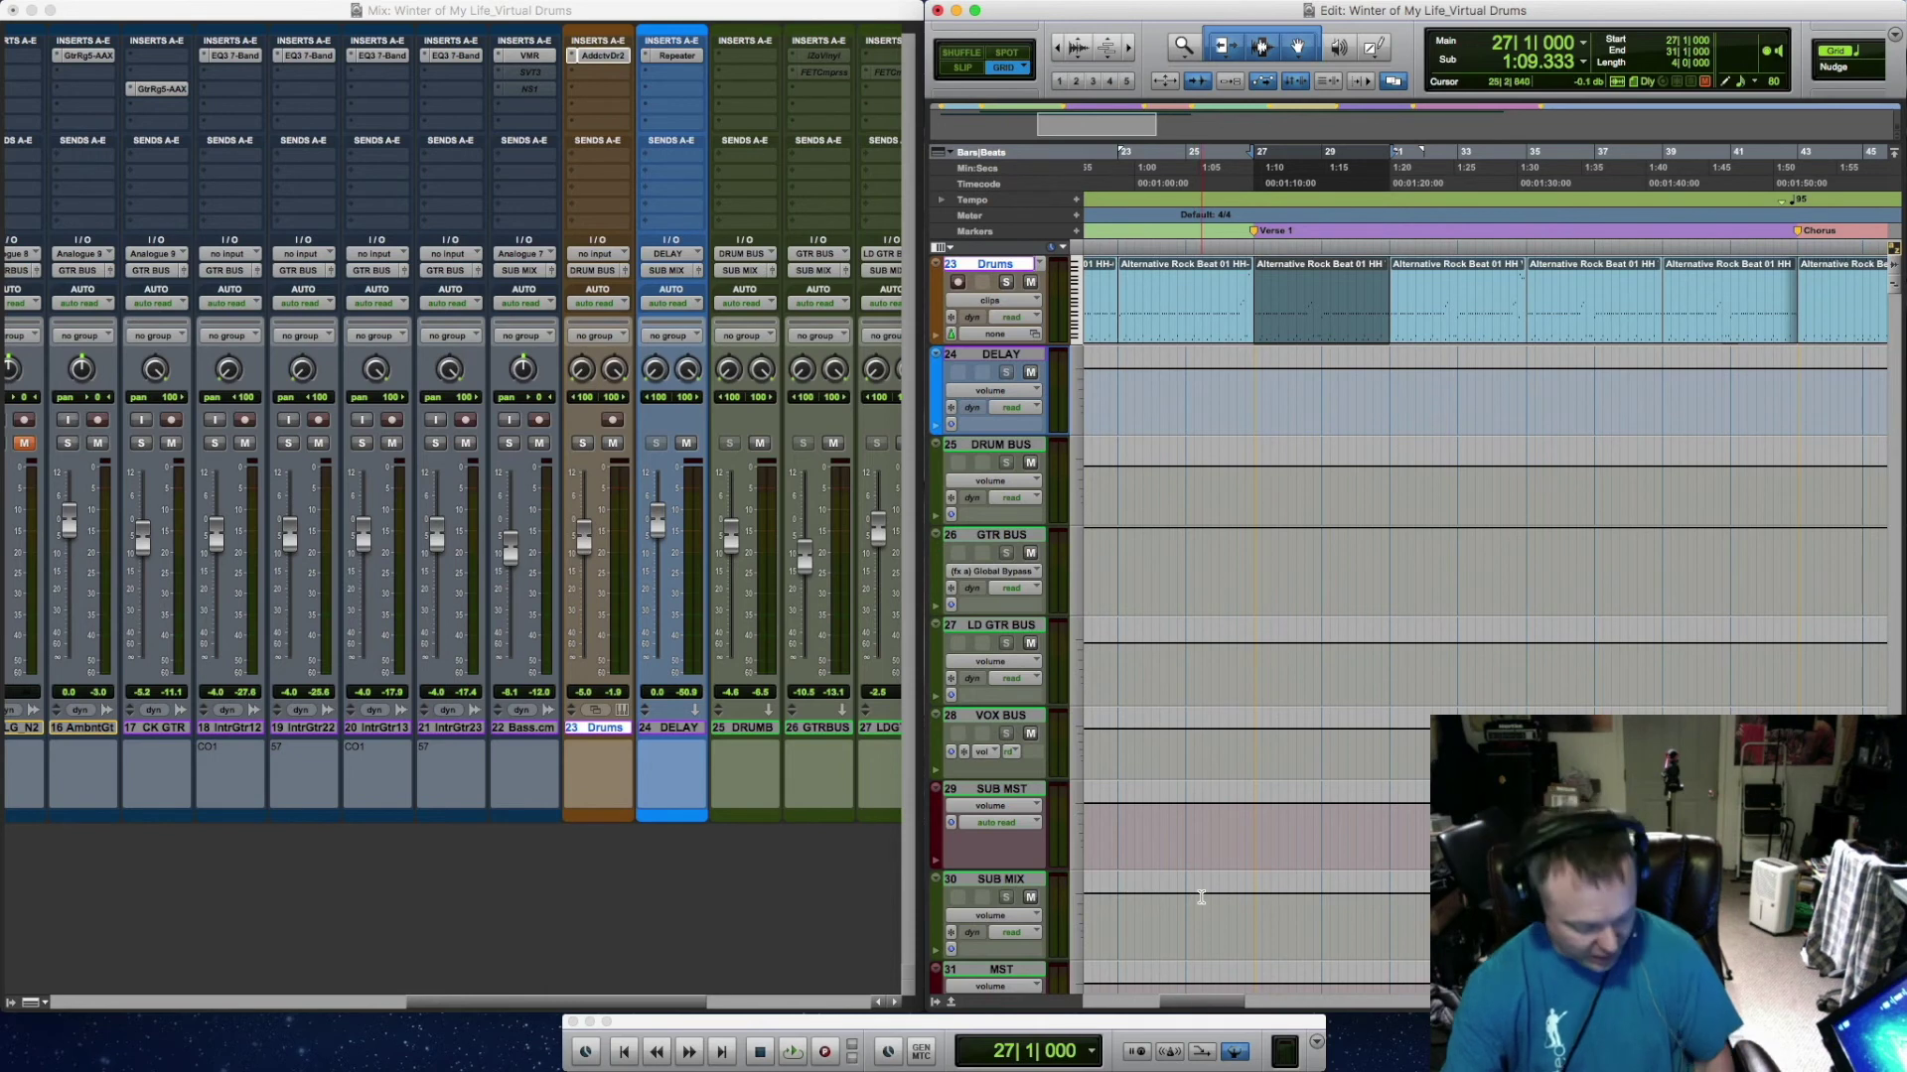
{"action": "left_click_drag", "start_coordinate": [1308, 336], "coordinate": [1532, 312]}
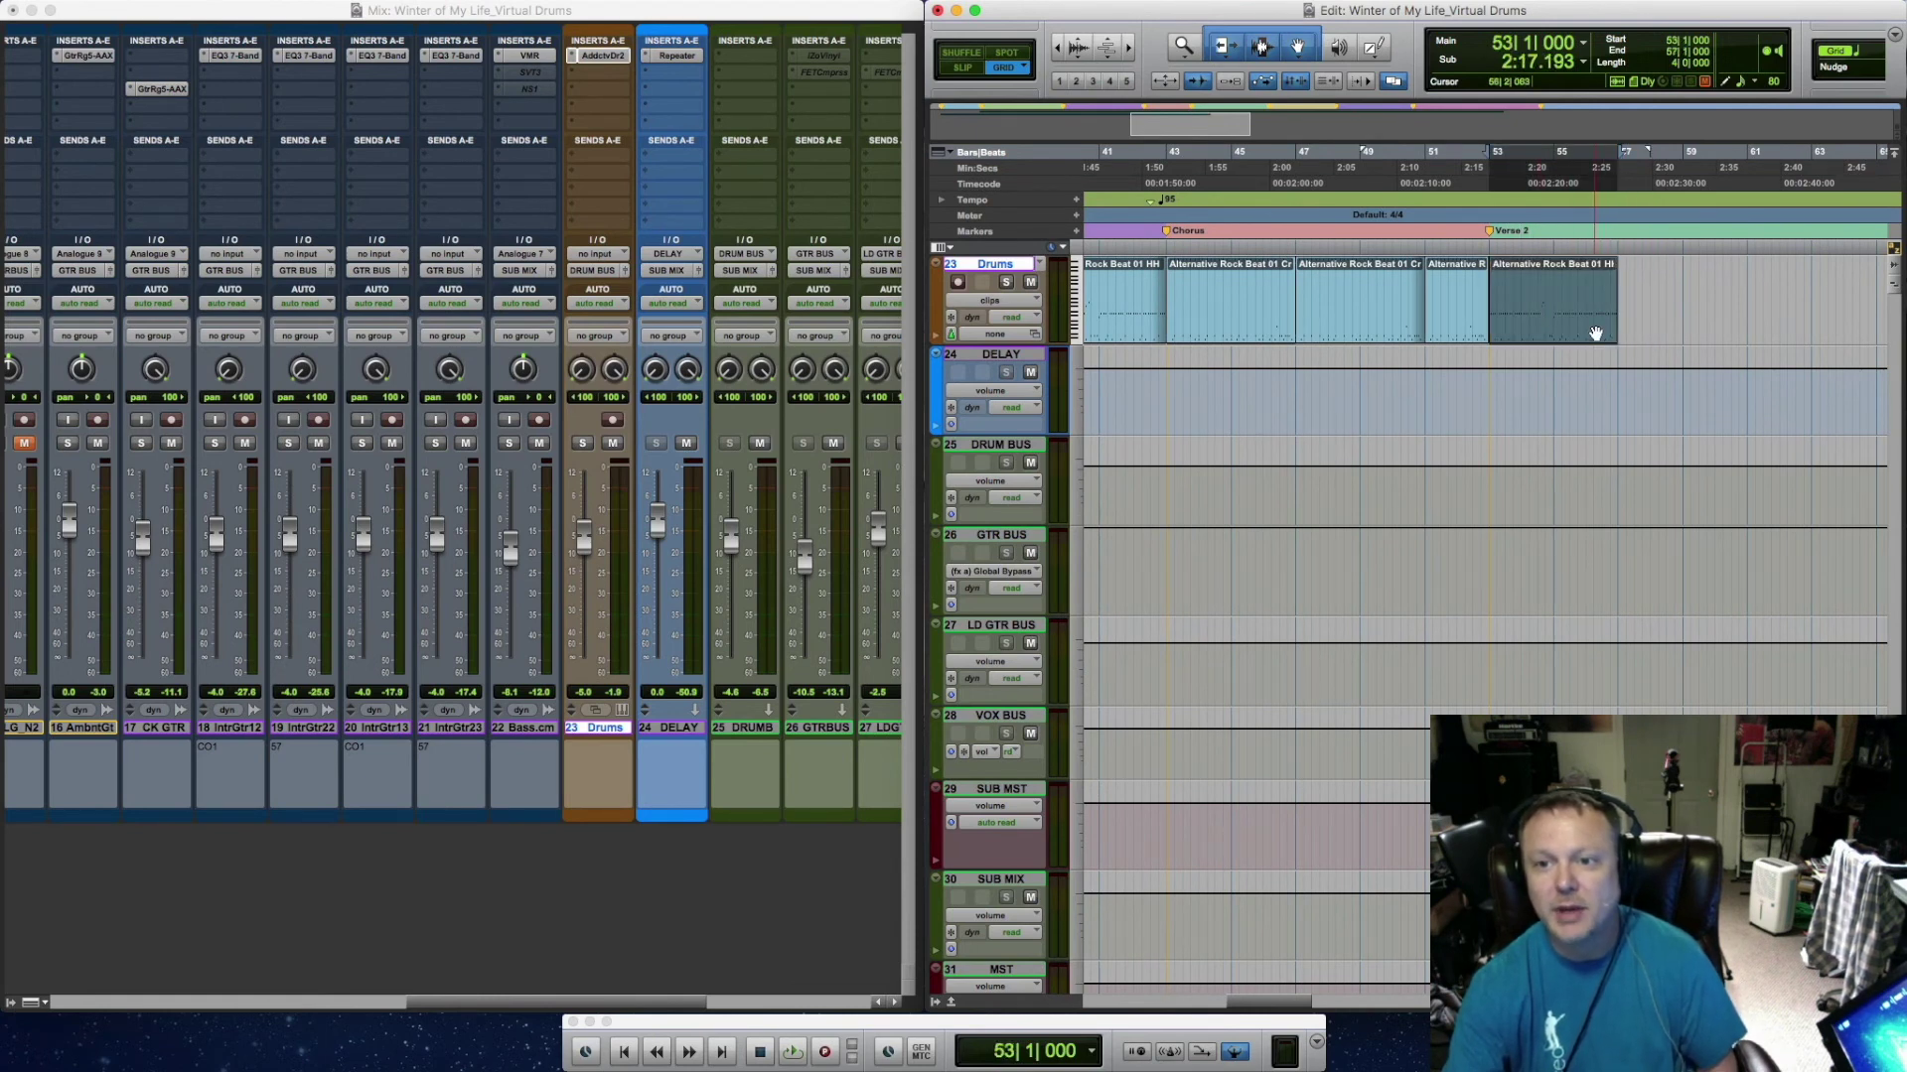
{"action": "left_click", "coordinate": [1488, 248]}
{"action": "key", "text": "space"}
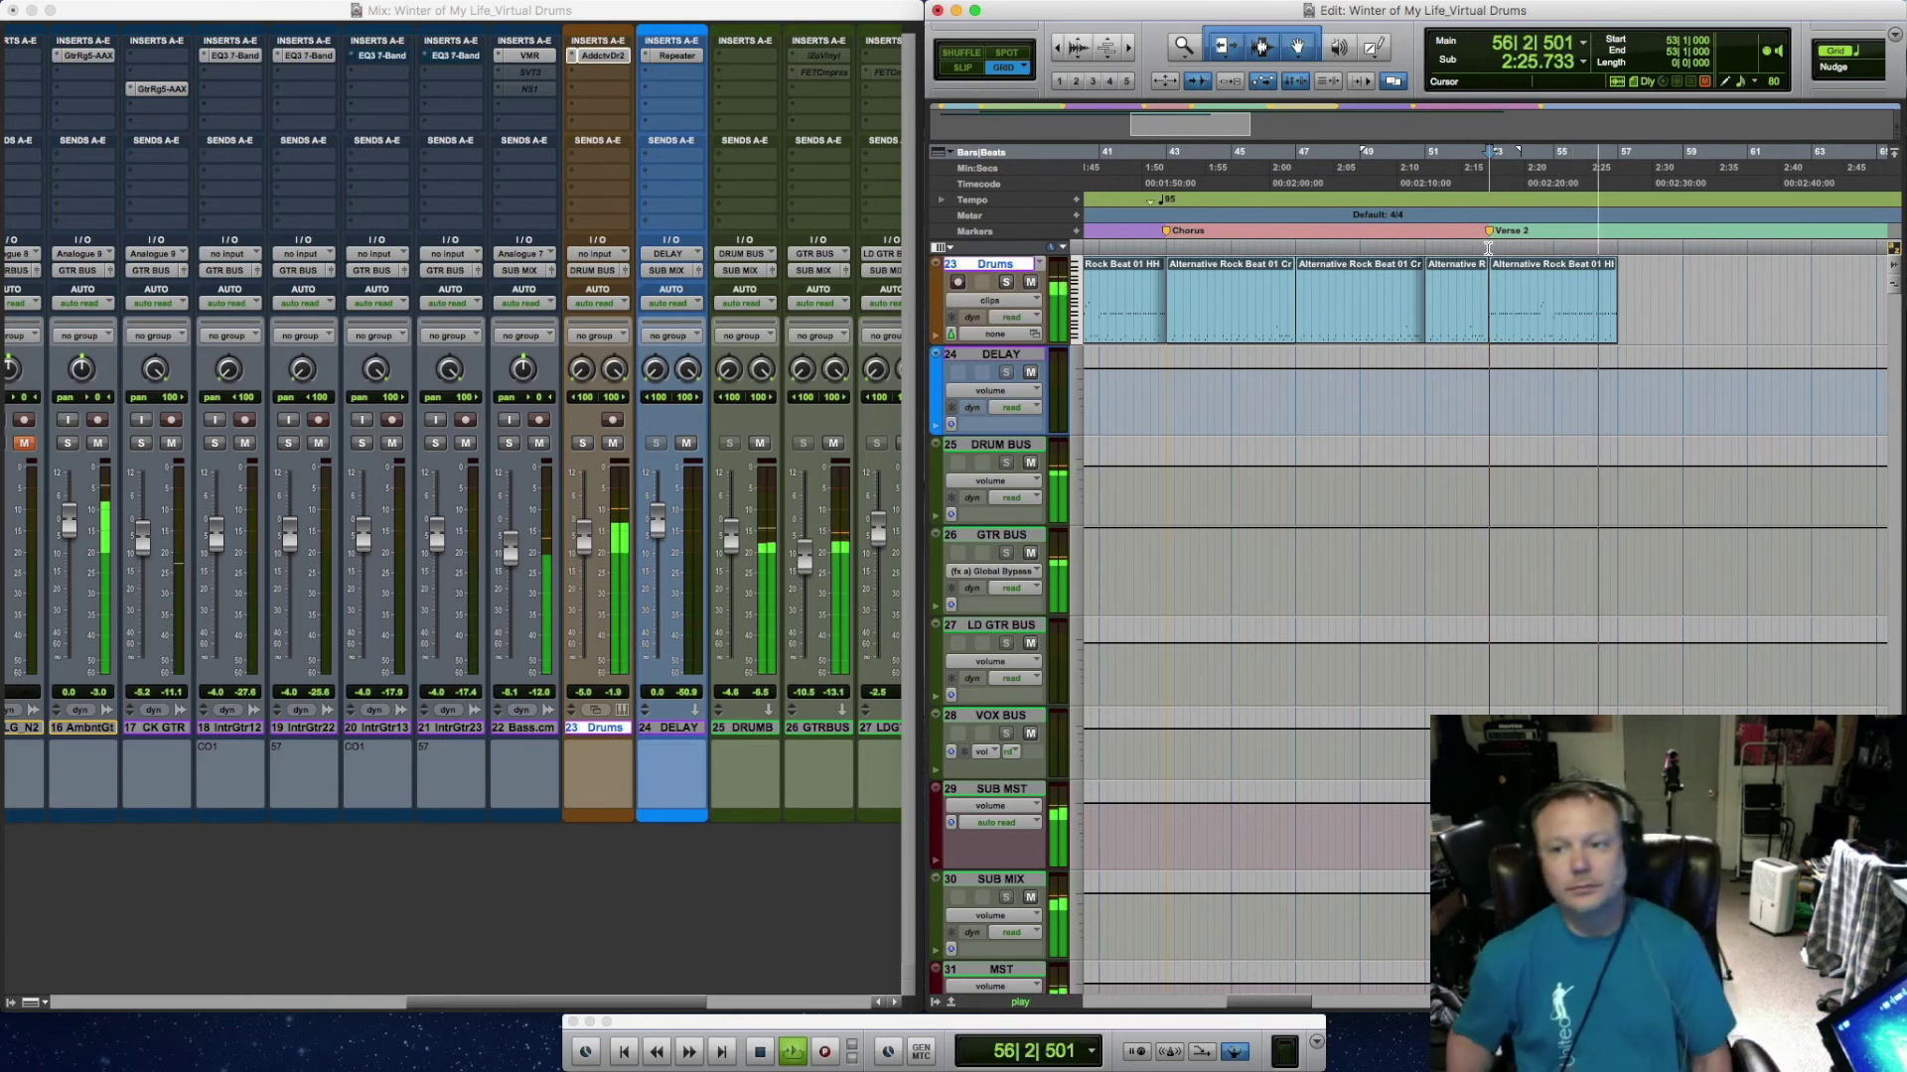
{"action": "key", "text": "space"}
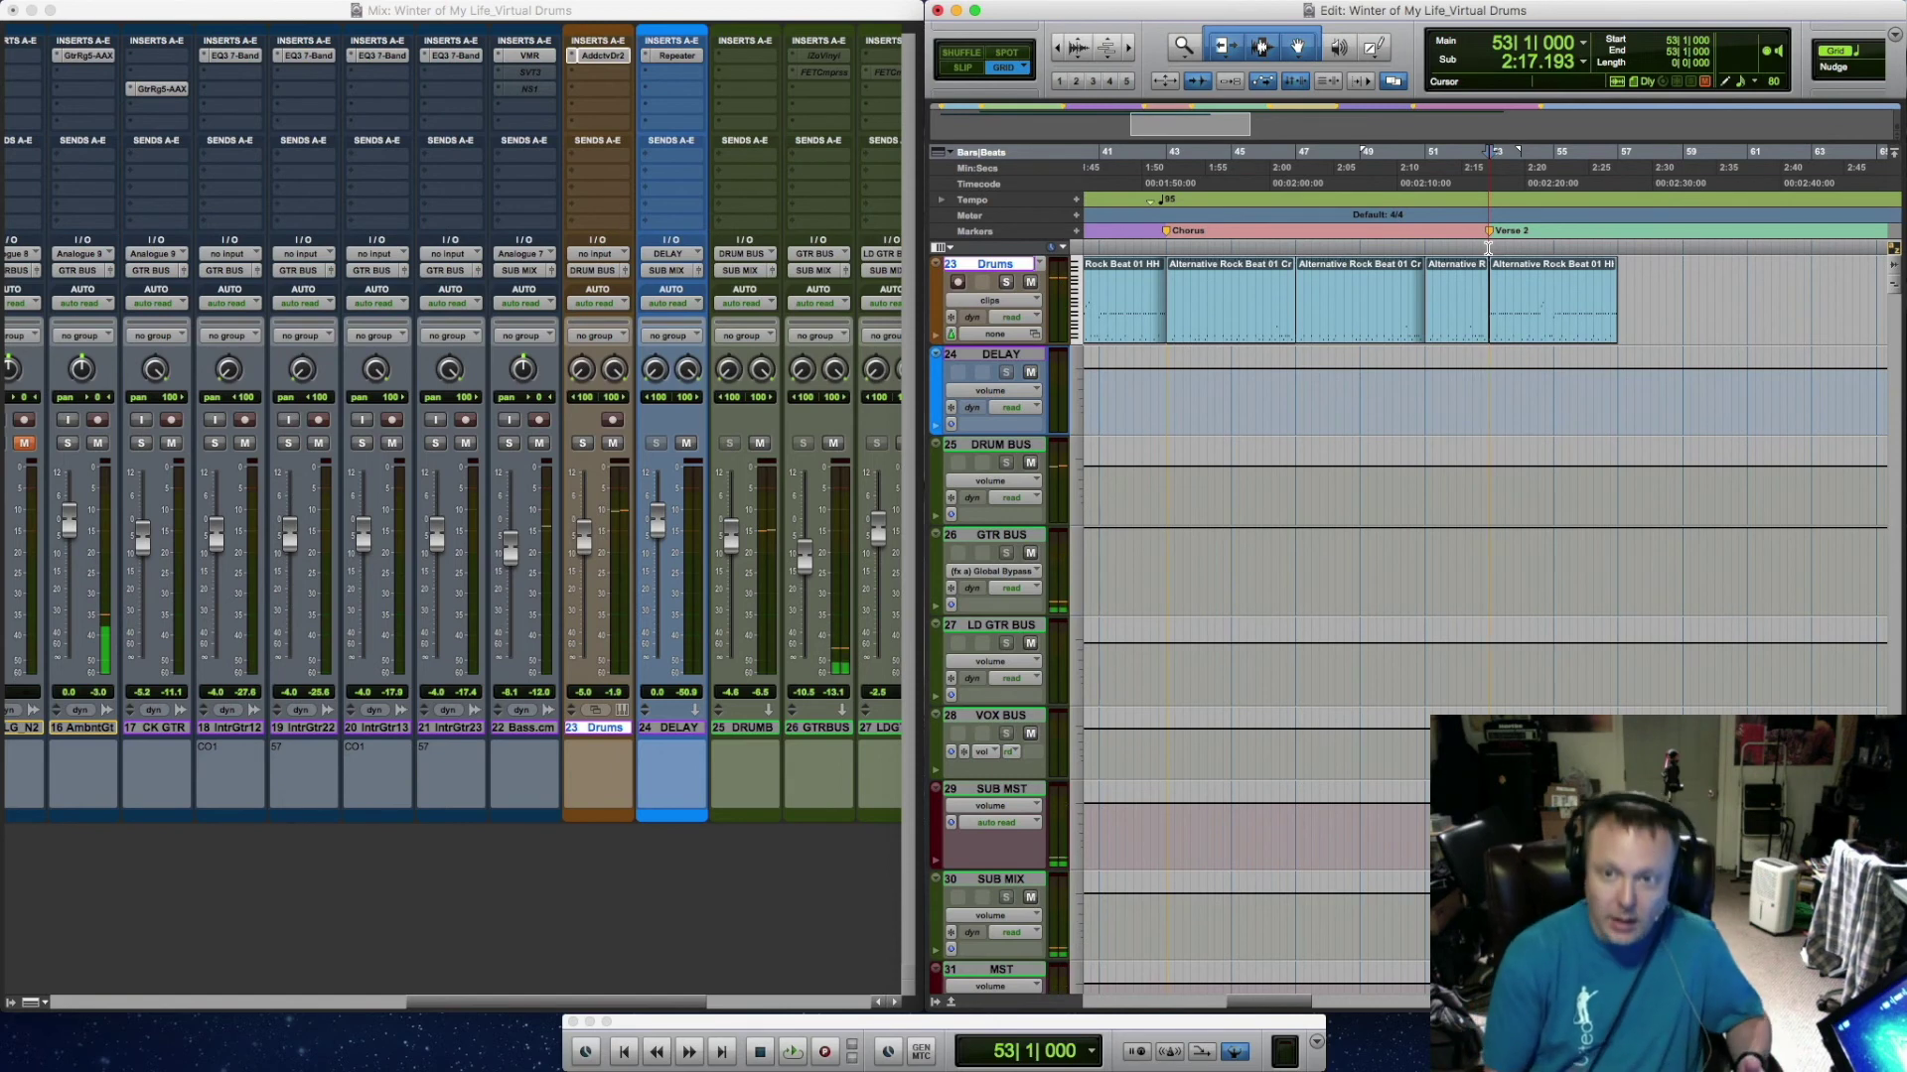
{"action": "key", "text": "Return"}
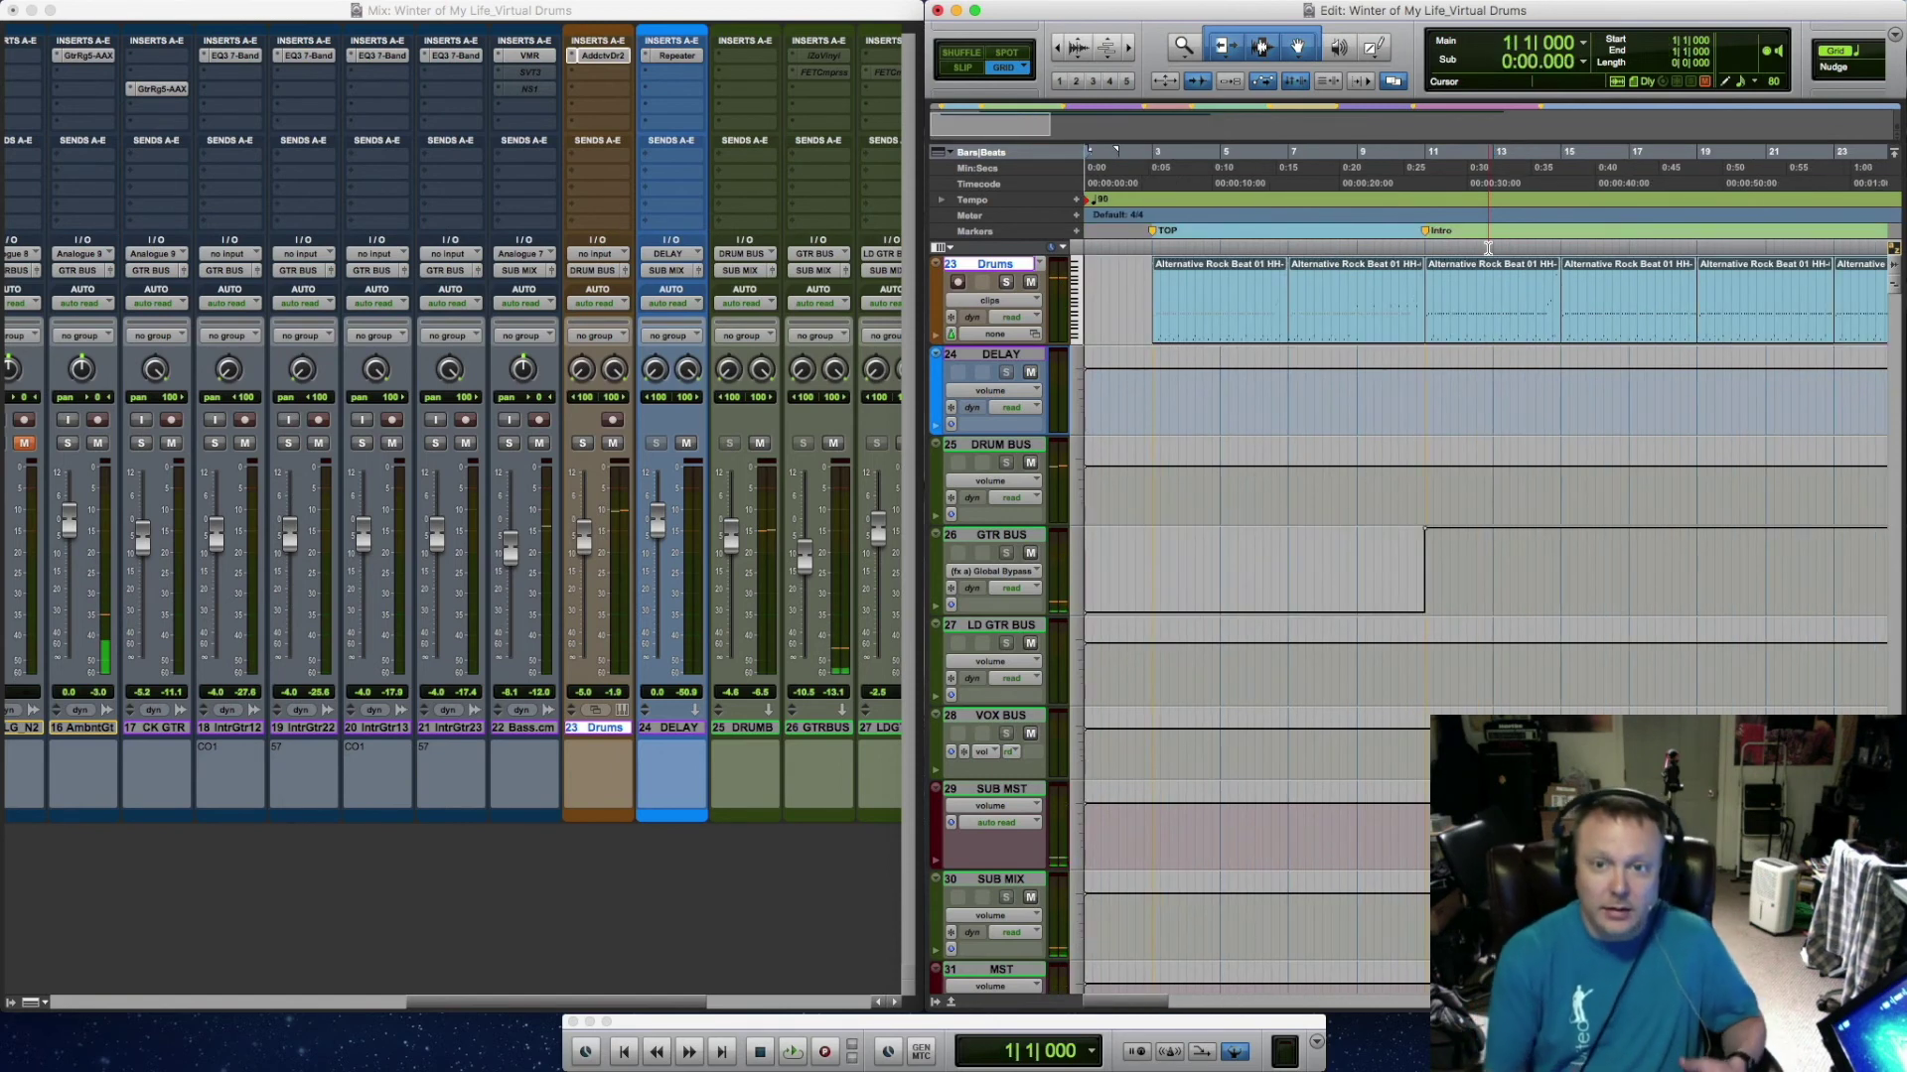
{"action": "left_click", "coordinate": [1153, 250]}
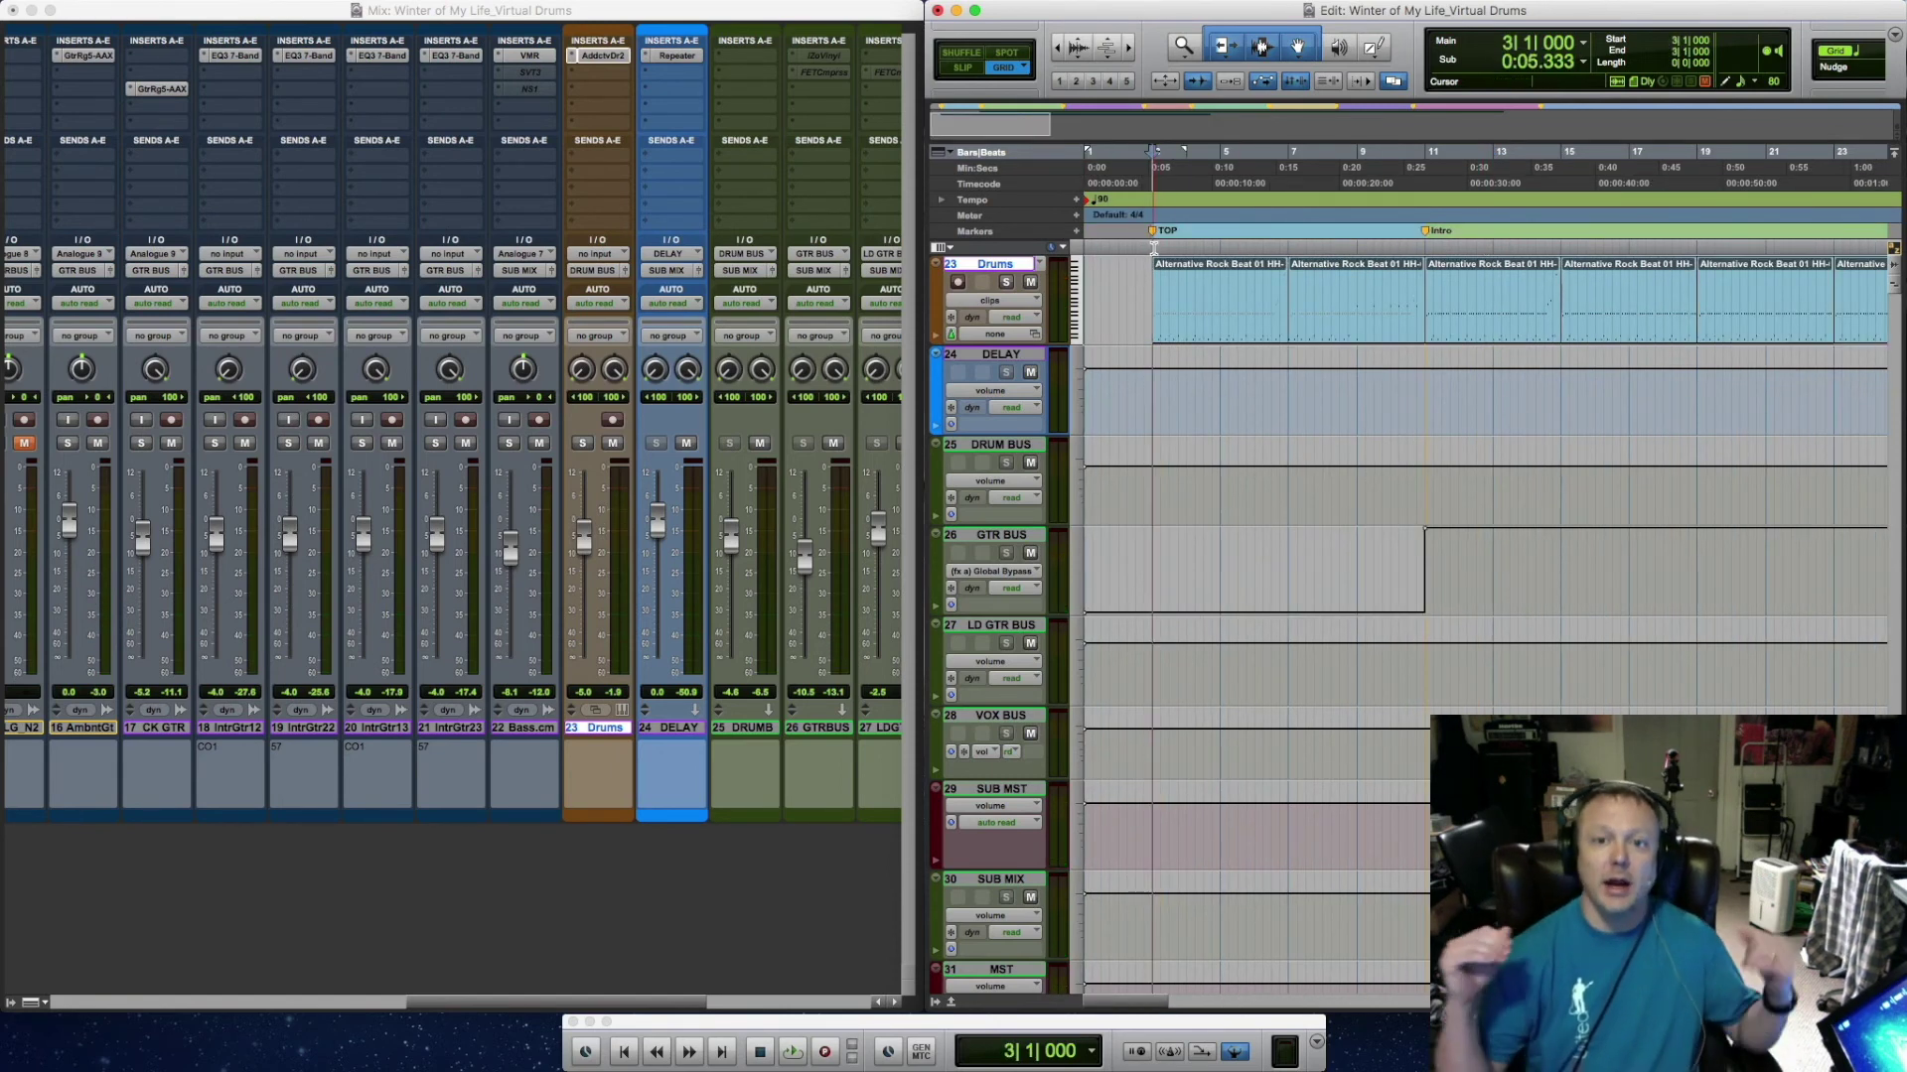